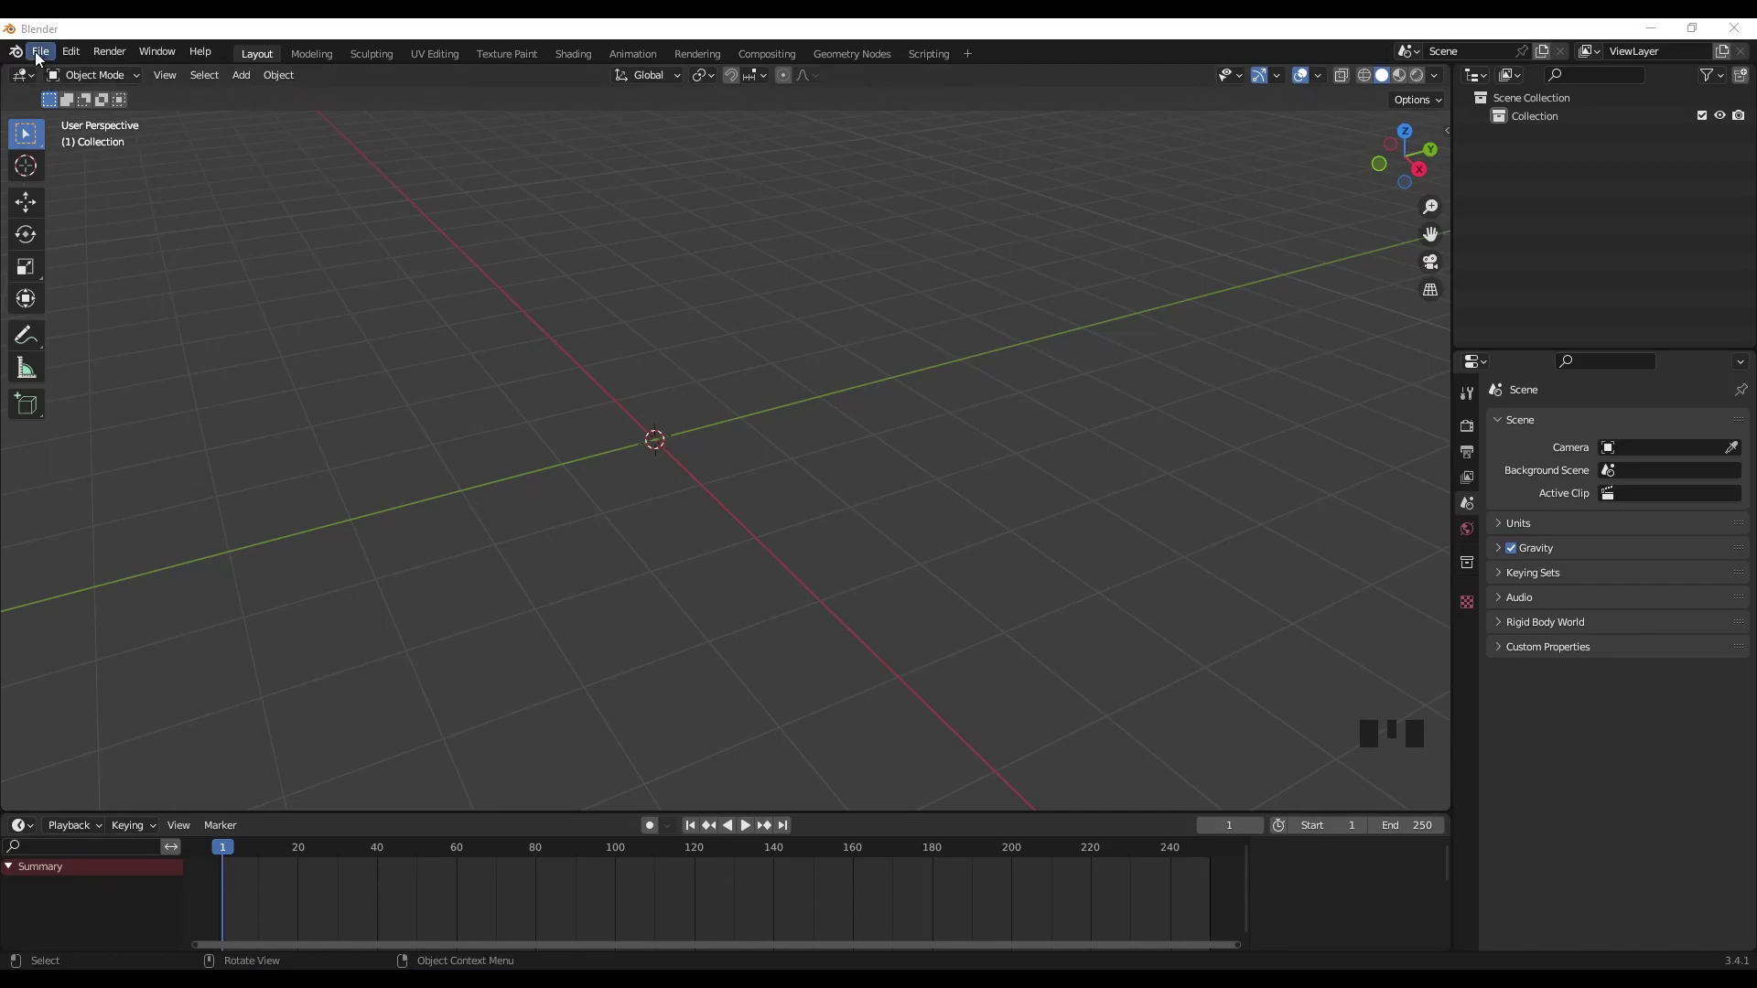
# Step: Import the handheld-game-machine-001 FBX model from the Desktop folder
pyautogui.click(41, 51)
pyautogui.moveTo(71, 299)
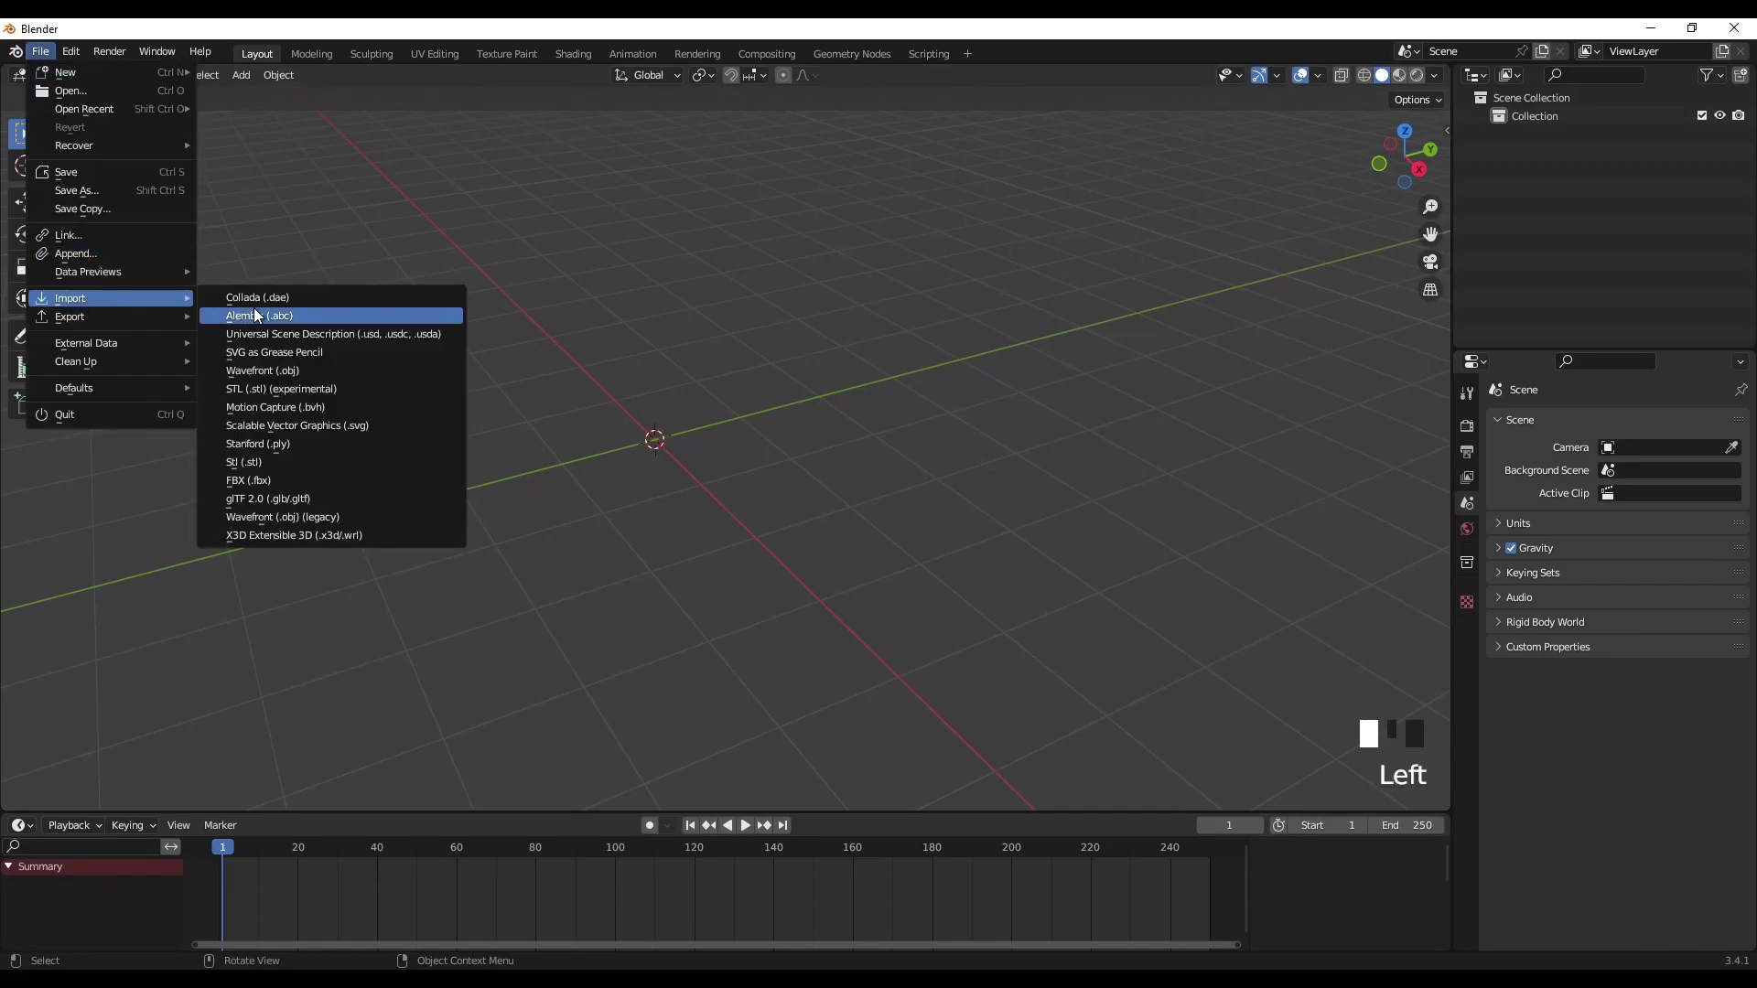
pyautogui.click(305, 481)
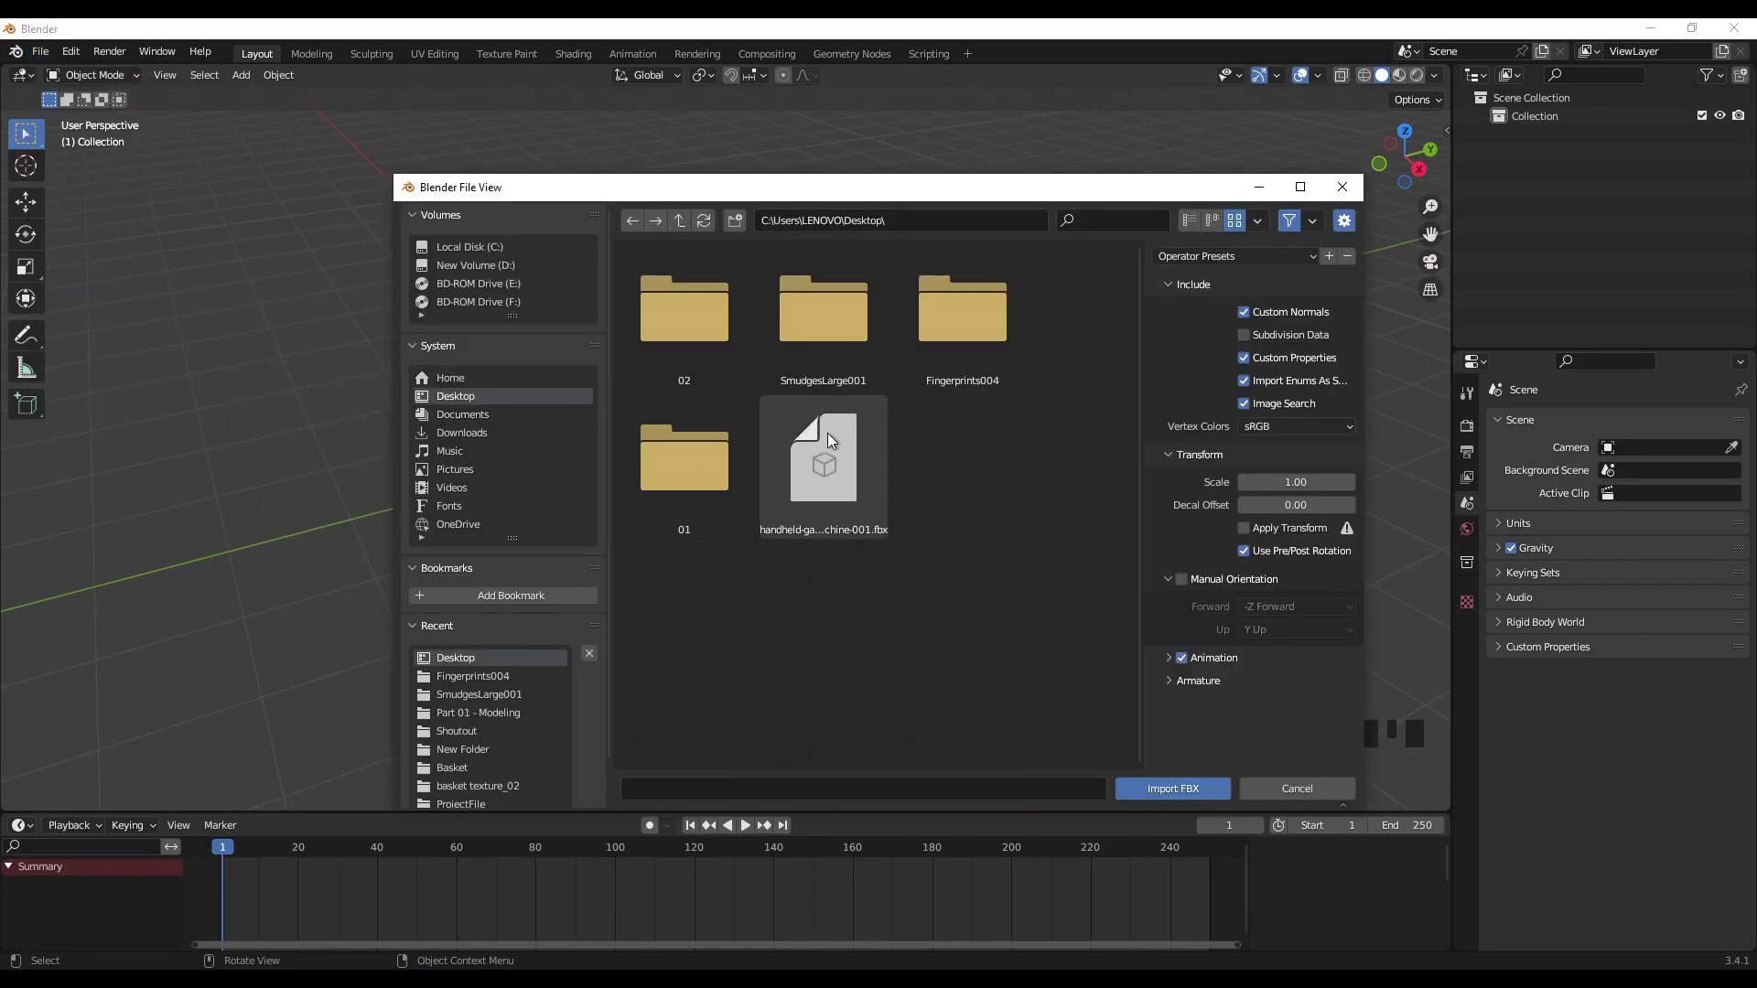
pyautogui.doubleClick(829, 437)
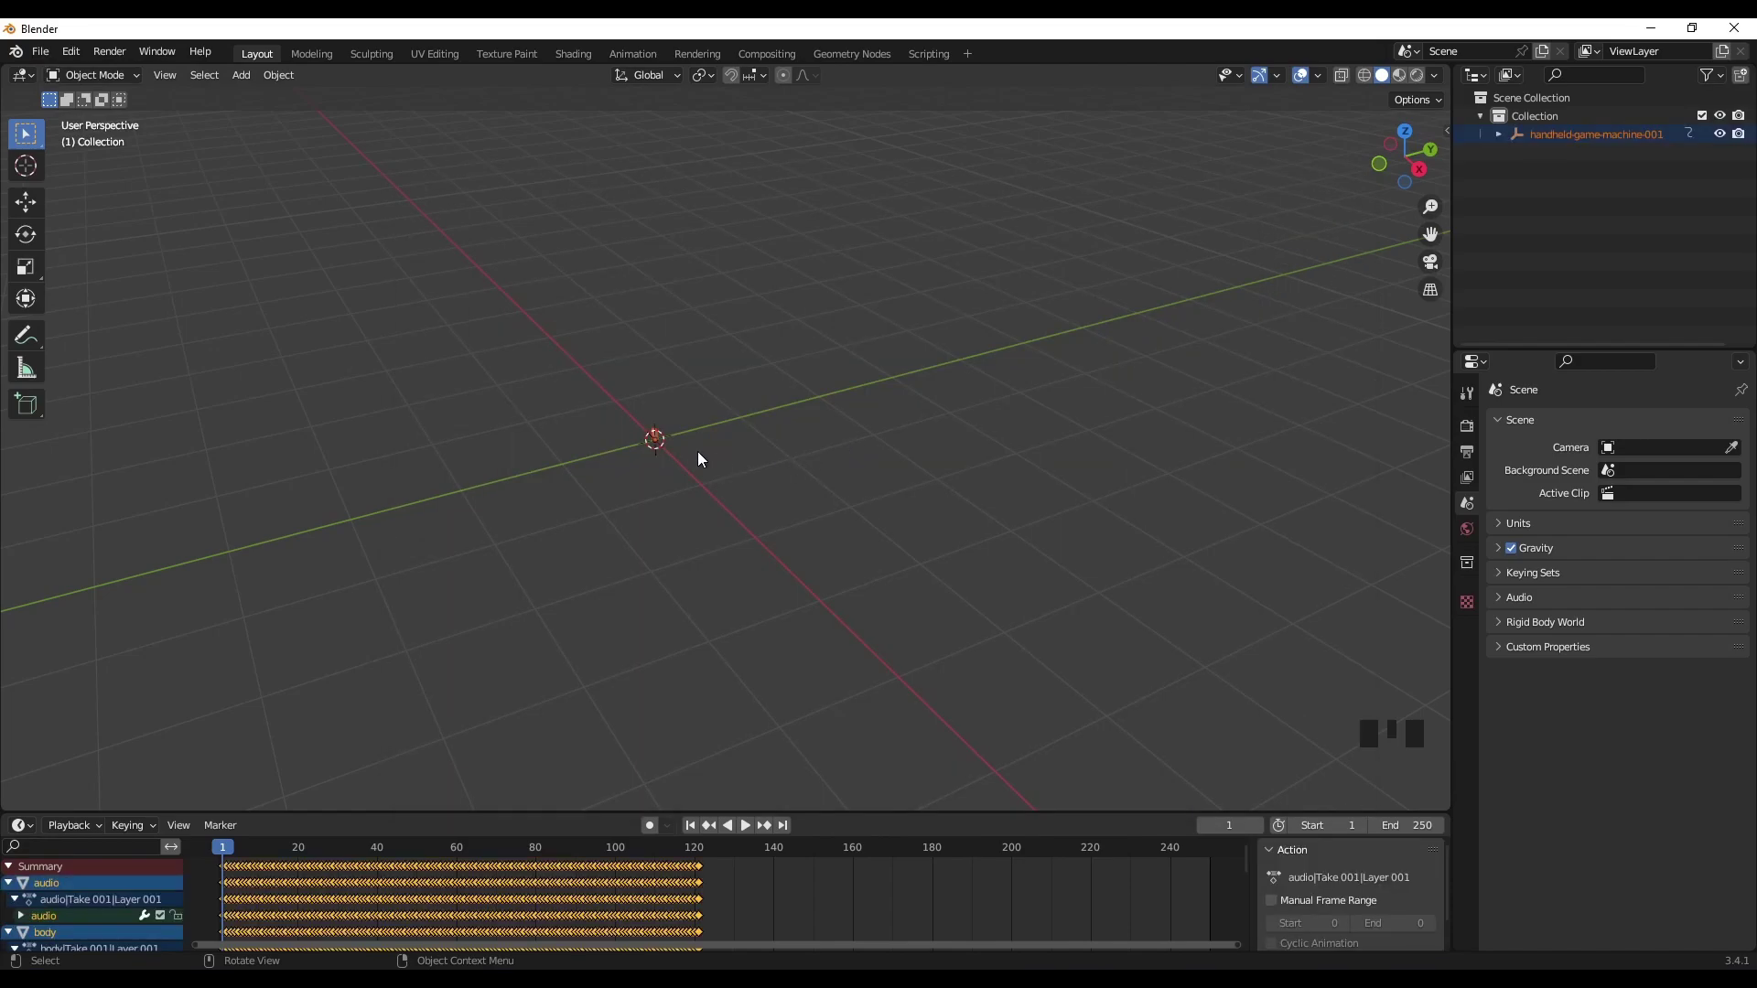
# Step: Delete all of the imported model's animation keyframes
pyautogui.keyDown('shift'); pyautogui.moveTo(697, 452); pyautogui.dragTo(708, 447, button='middle'); pyautogui.keyUp('shift')
pyautogui.click(749, 891)
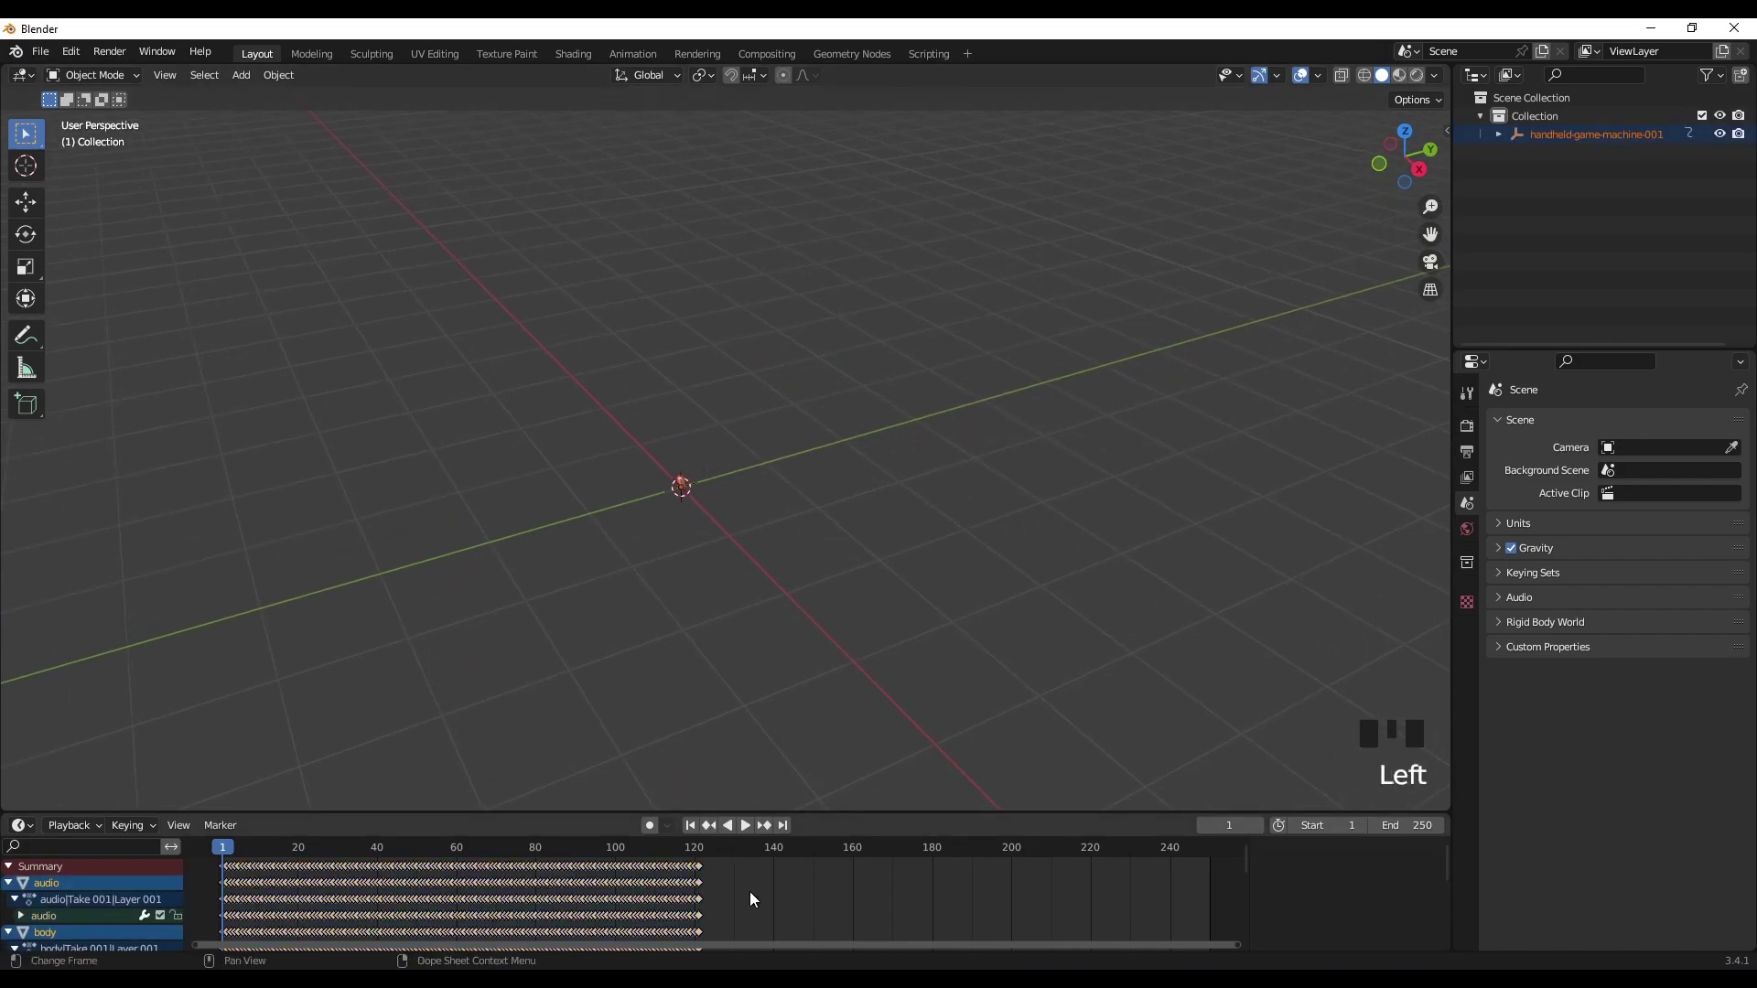
pyautogui.press('a')
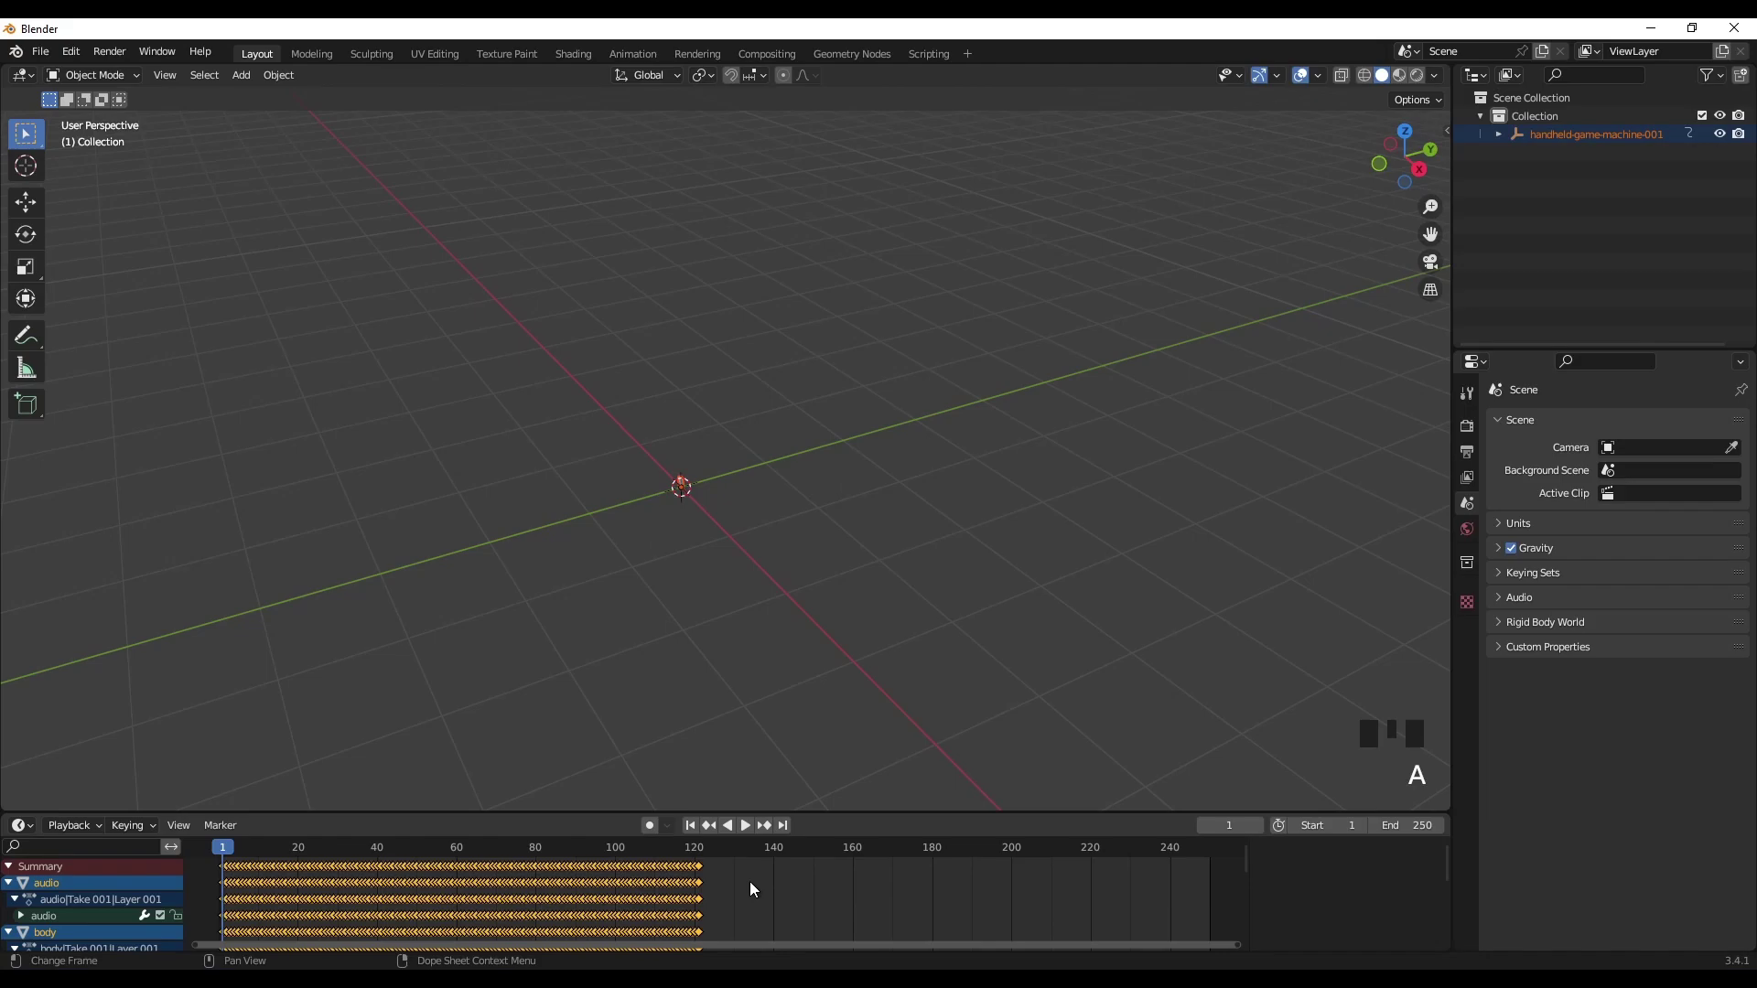
pyautogui.press('Delete')
# Step: Close the timeline area by joining it into the 3D viewport
pyautogui.rightClick(789, 821)
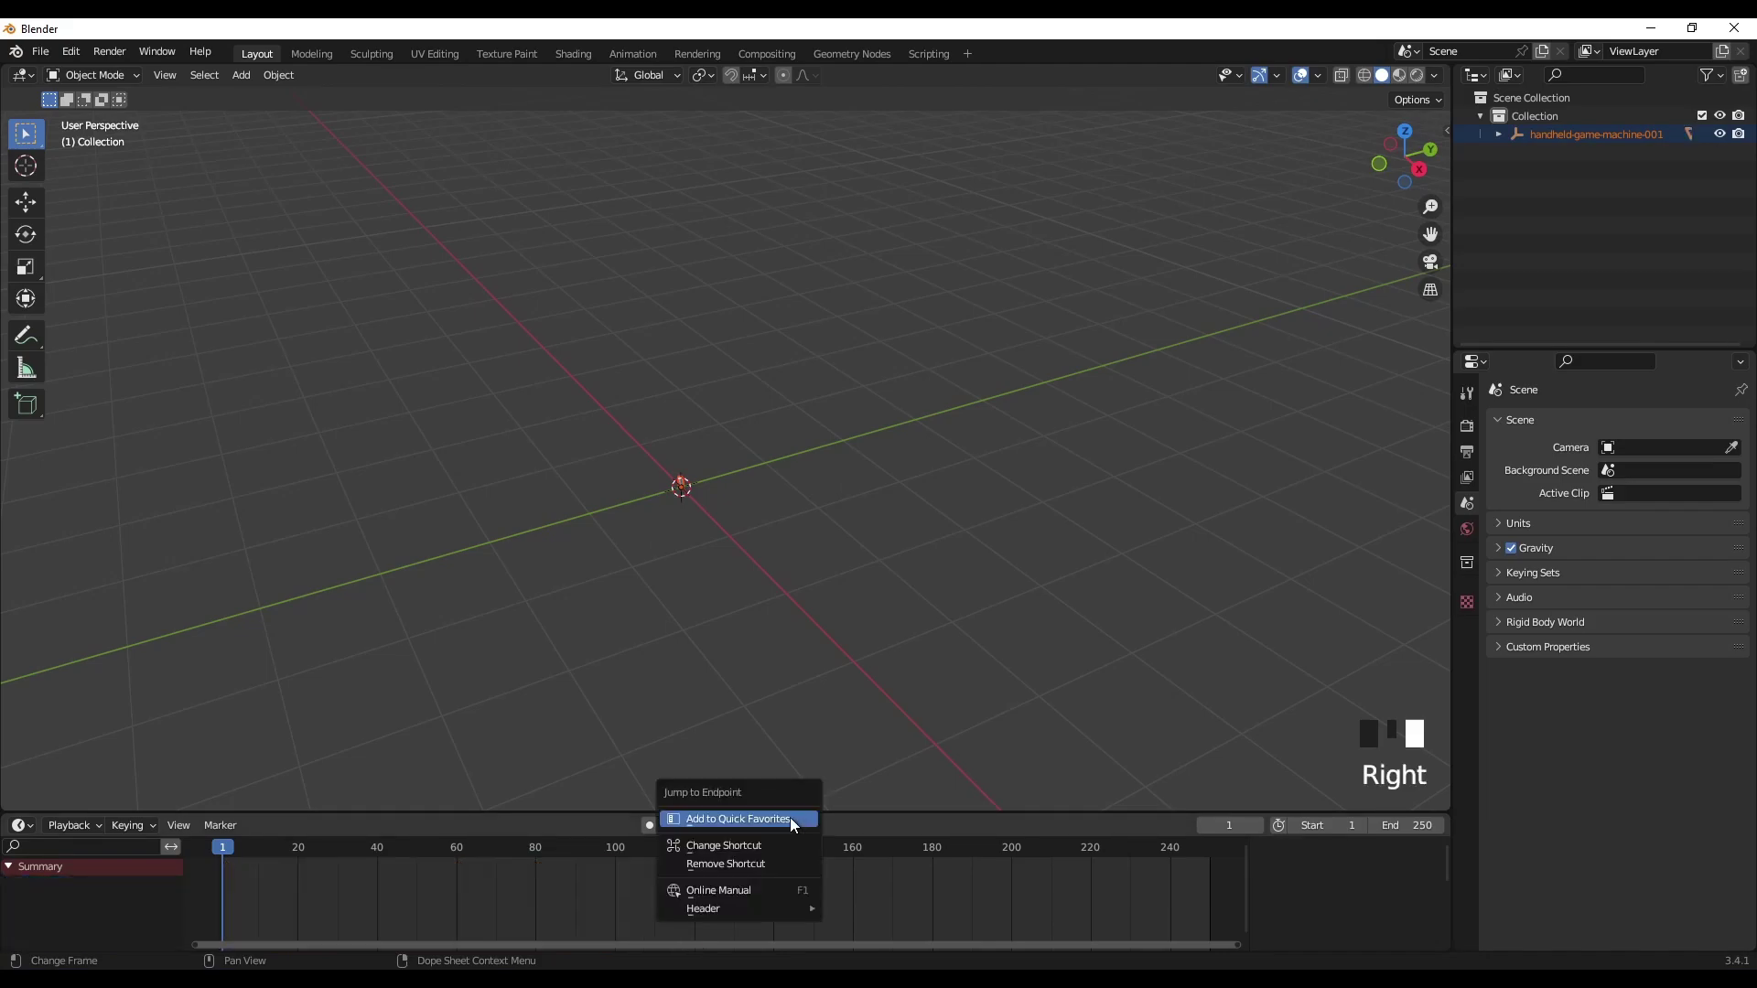
pyautogui.rightClick(845, 814)
pyautogui.click(810, 876)
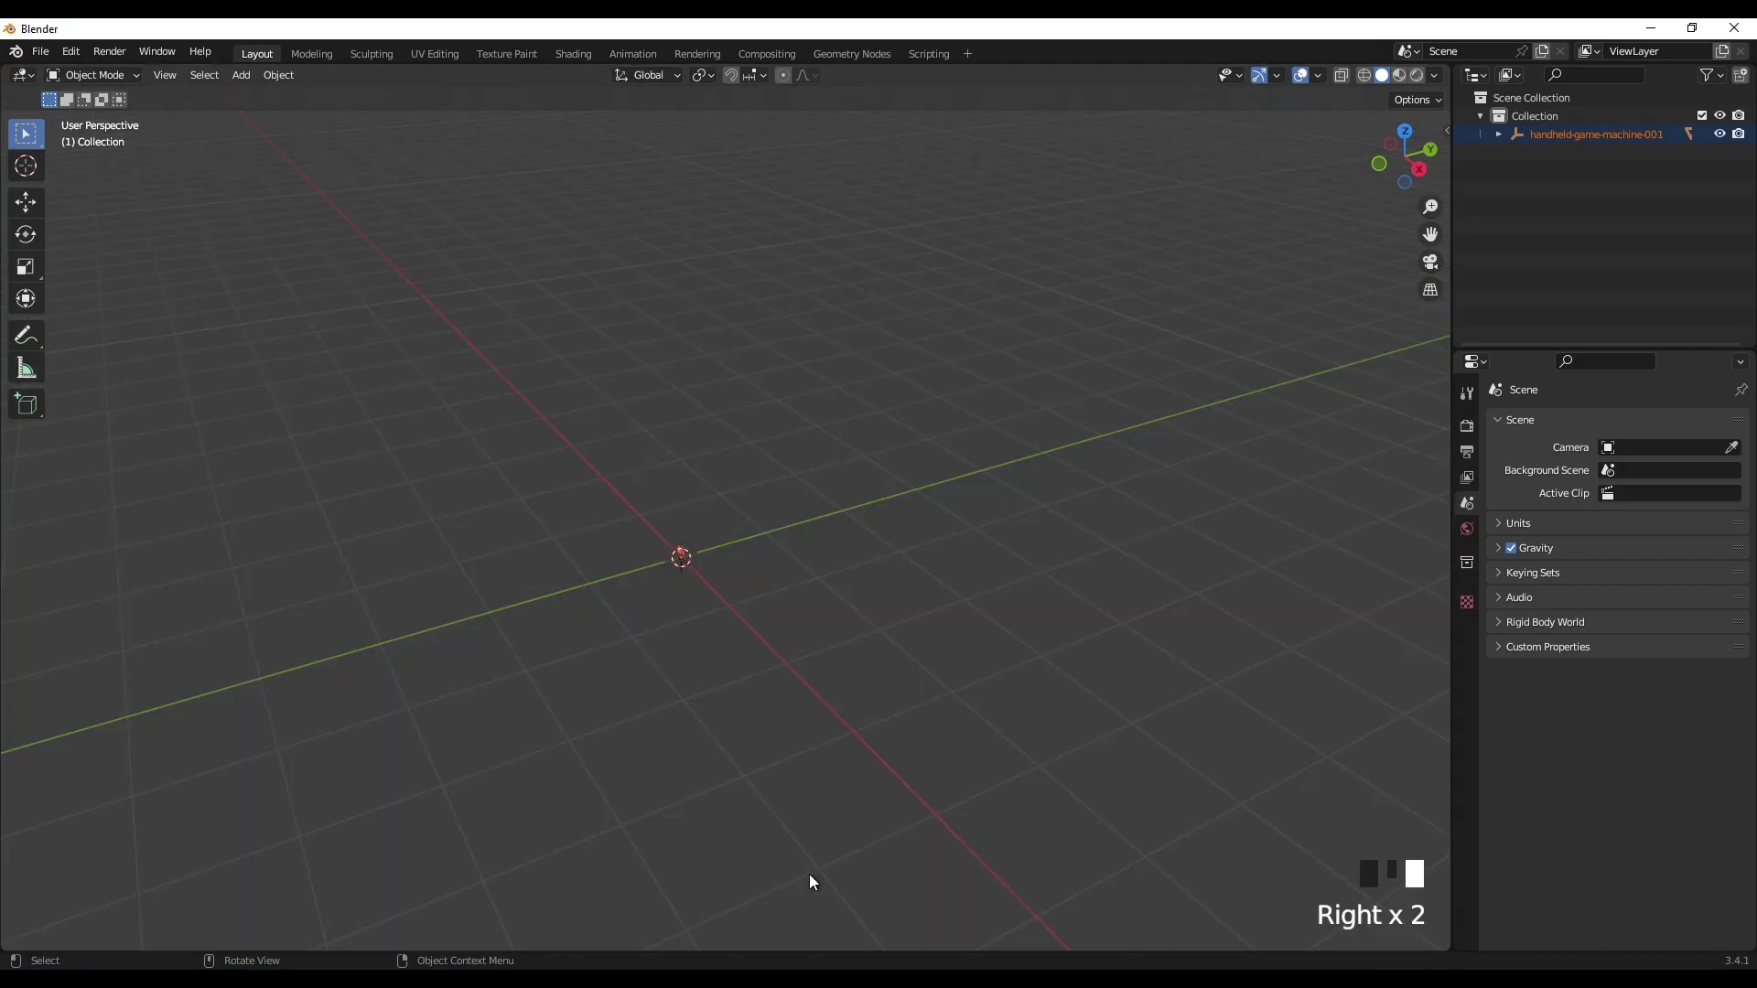
# Step: Scale the imported game machine up to a comfortable working size and apply its scale
pyautogui.moveTo(705, 595)
pyautogui.mouseDown(button='middle')
pyautogui.moveTo(776, 572)
pyautogui.moveTo(722, 596)
pyautogui.mouseUp(button='middle')
pyautogui.scroll(3, 722, 596)
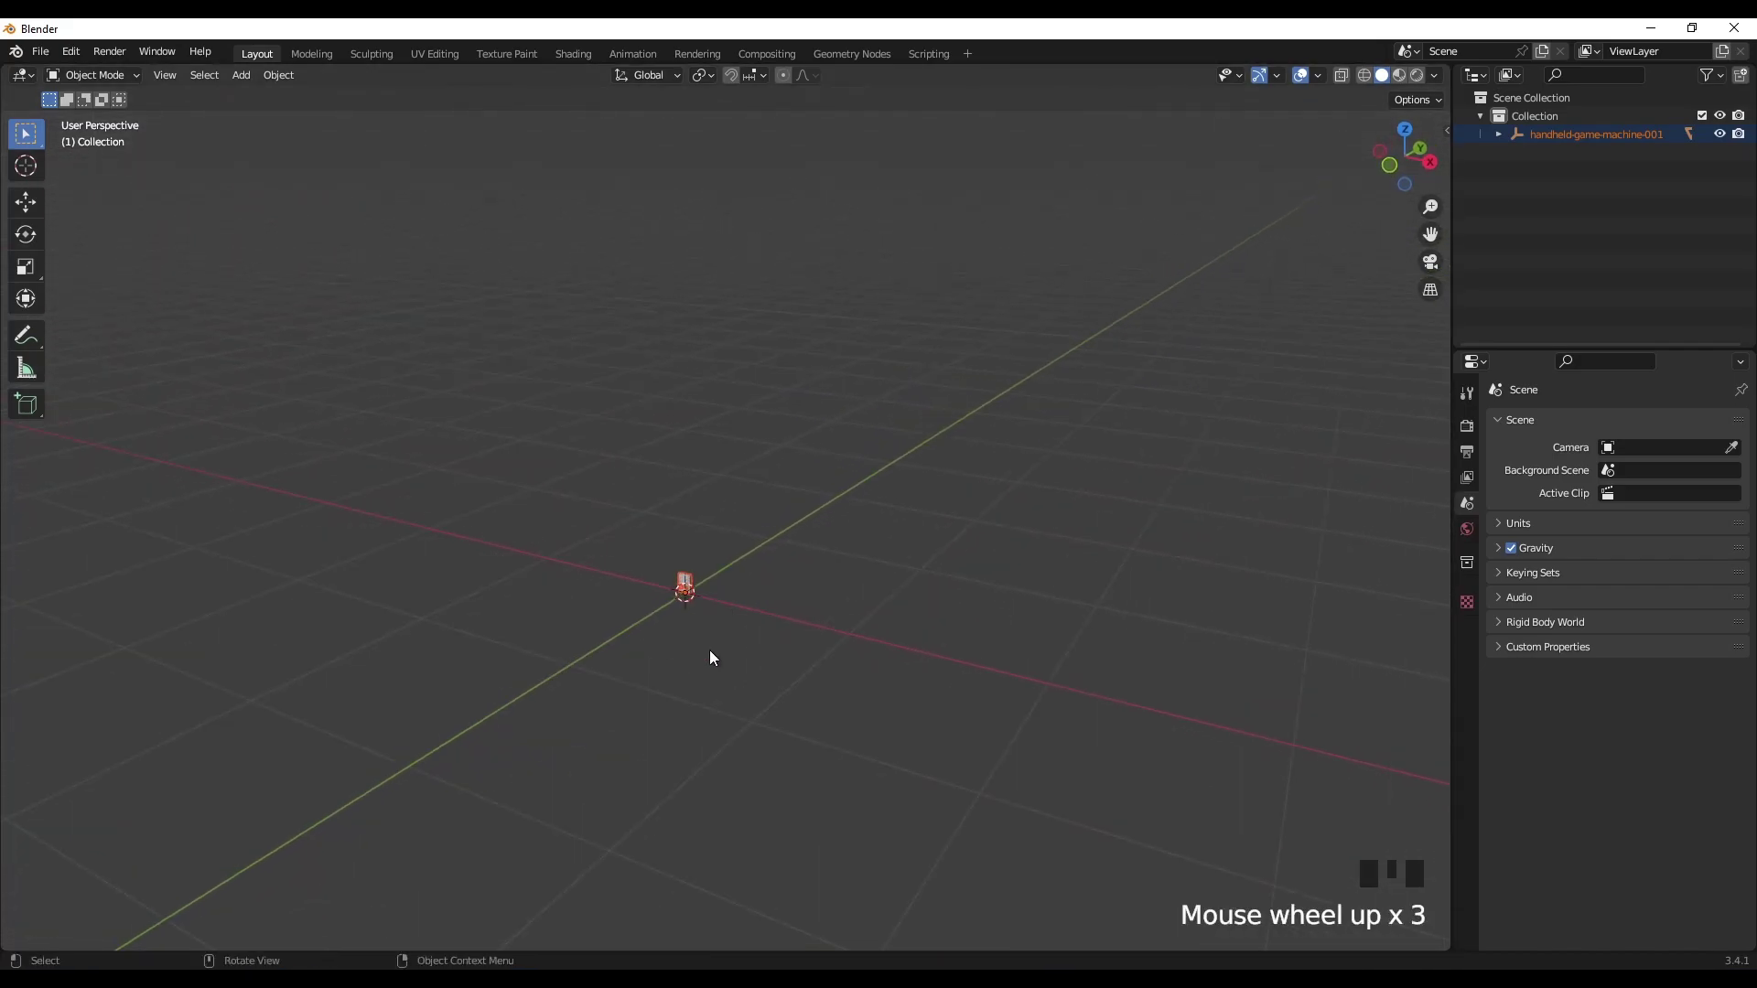
pyautogui.press('s')
pyautogui.click(1290, 608)
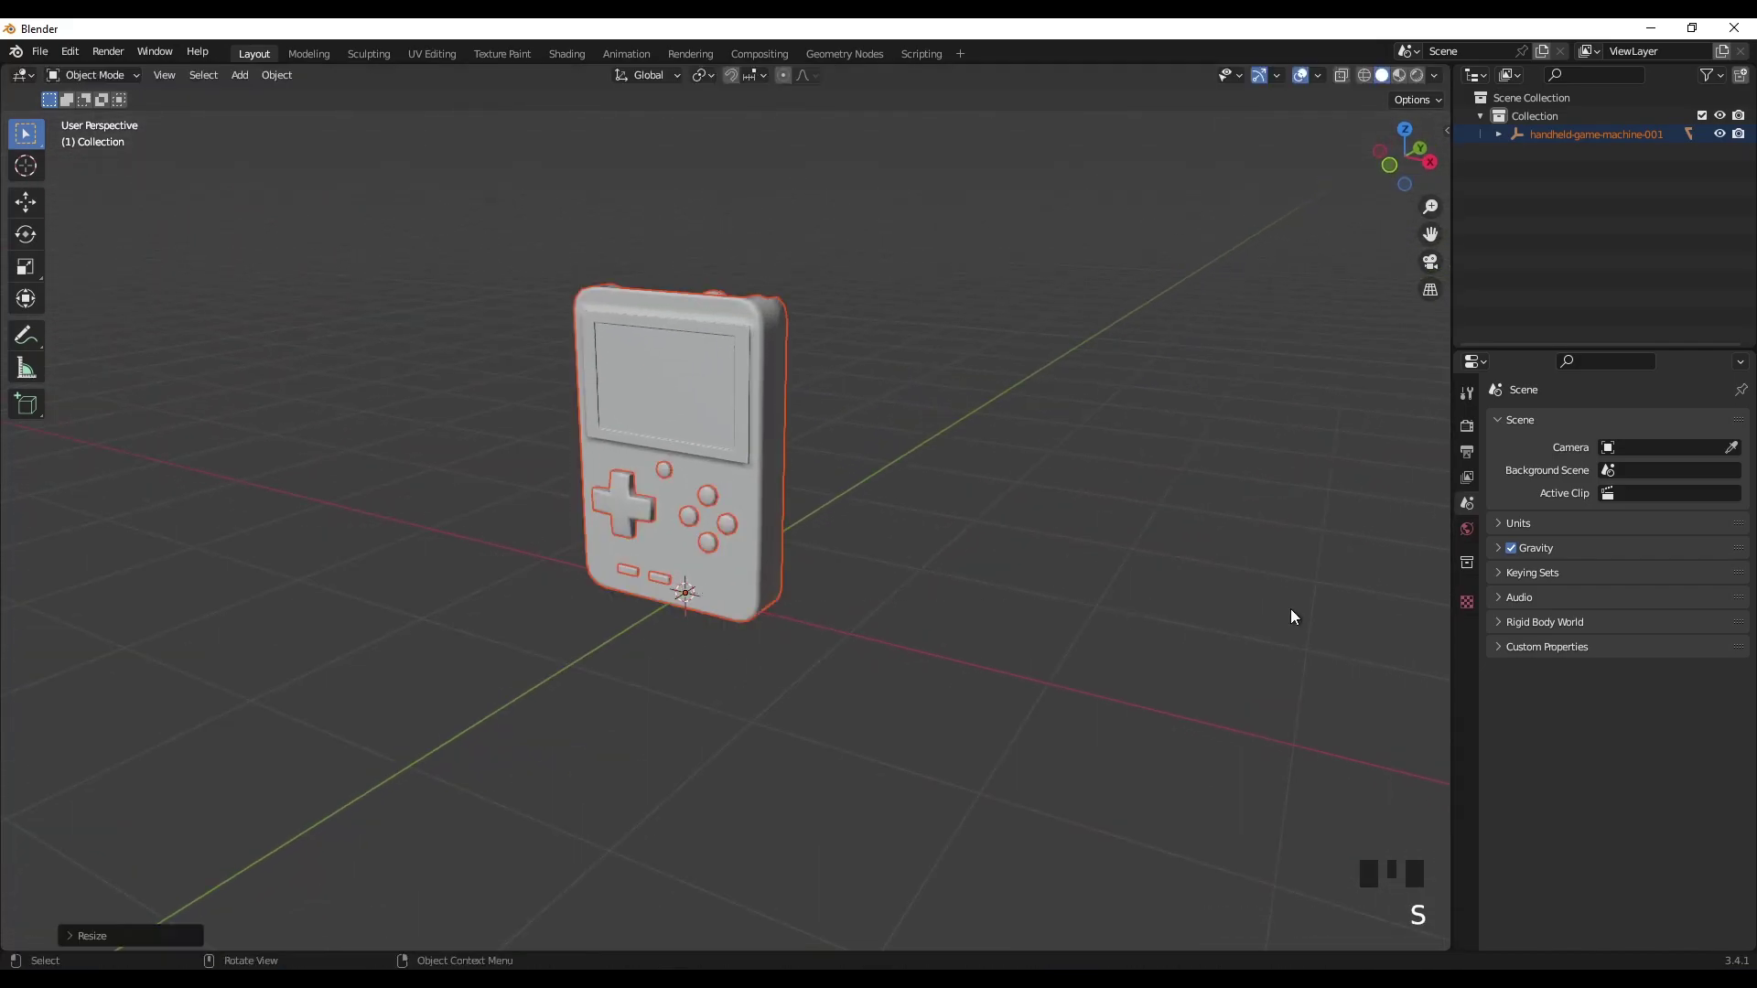
pyautogui.hotkey('ctrl', 'a')
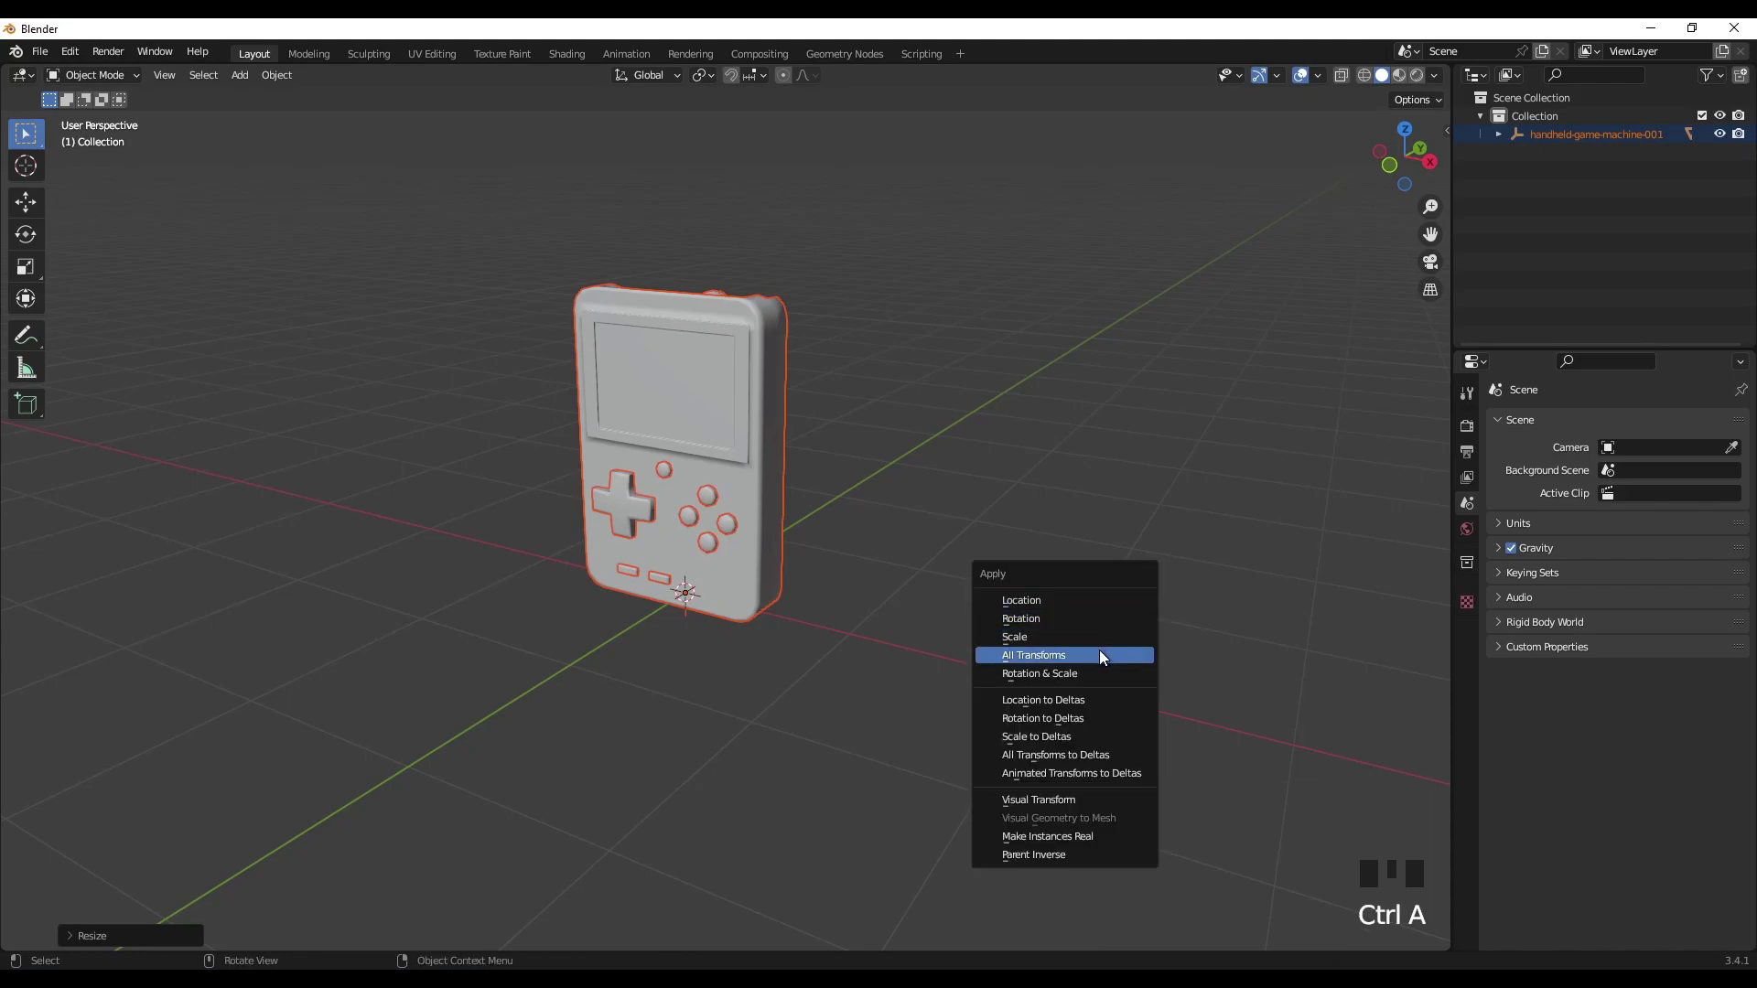
pyautogui.click(1089, 639)
pyautogui.moveTo(1089, 638); pyautogui.dragTo(783, 585, button='middle')
pyautogui.scroll(2, 855, 475)
pyautogui.click(898, 459)
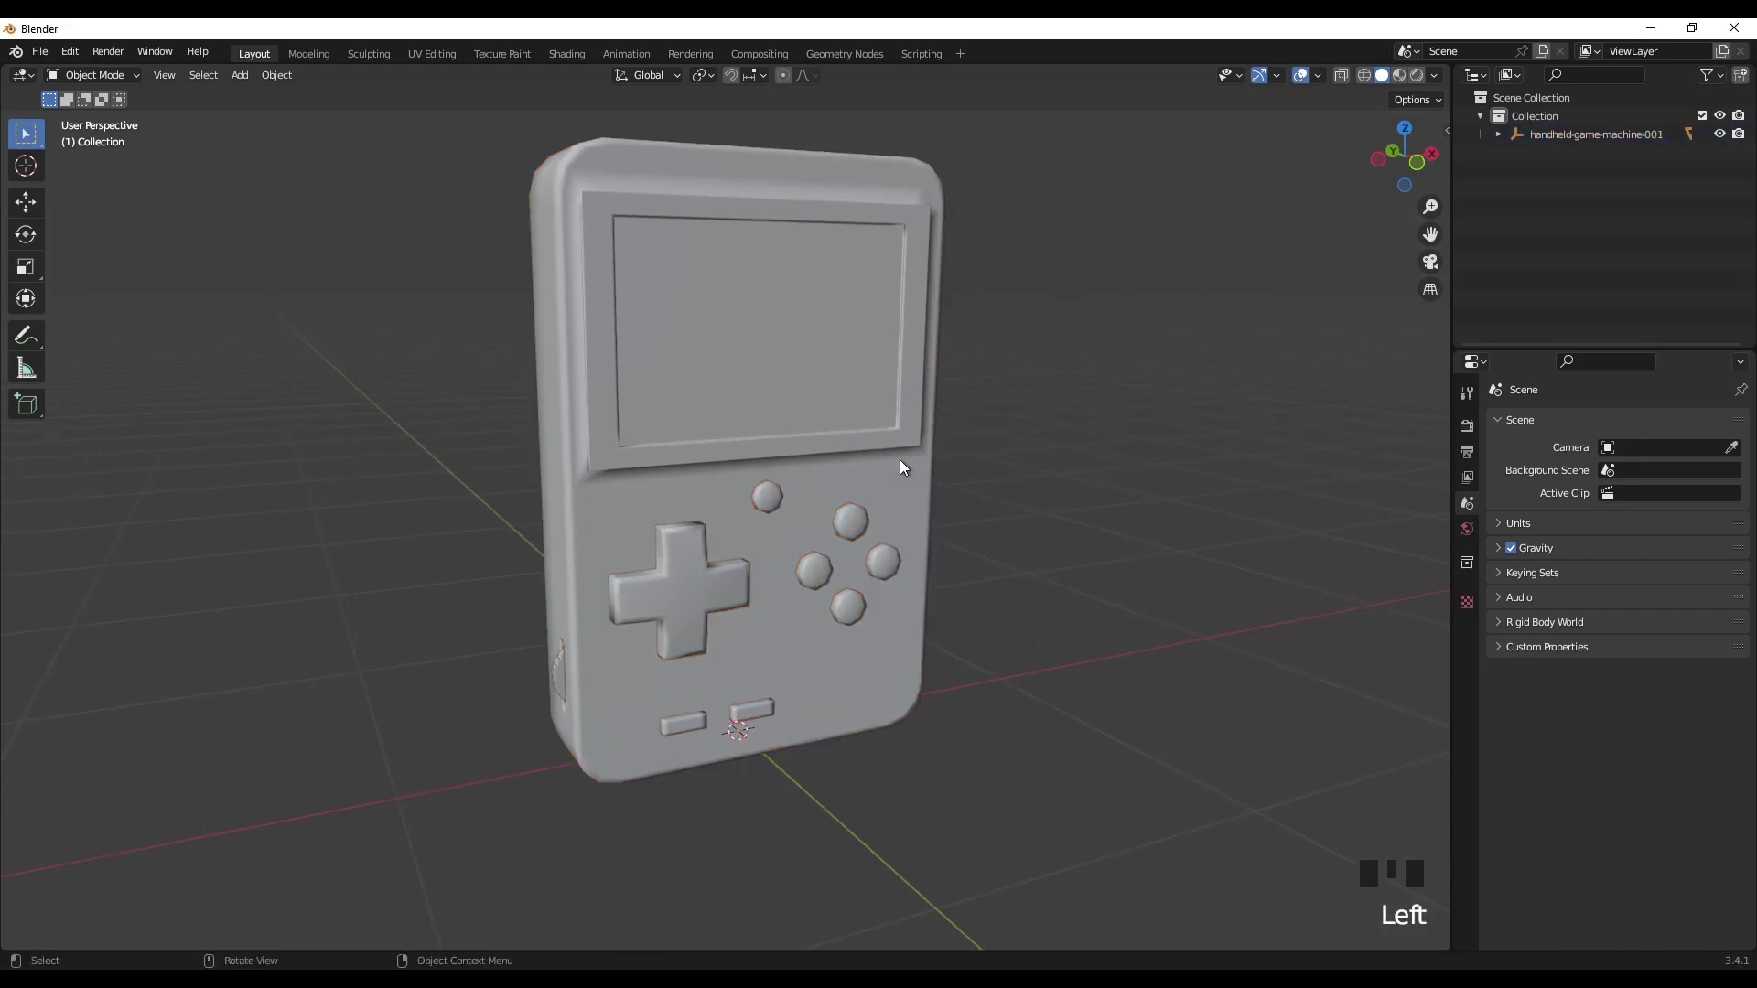
pyautogui.click(863, 447)
pyautogui.press('g')
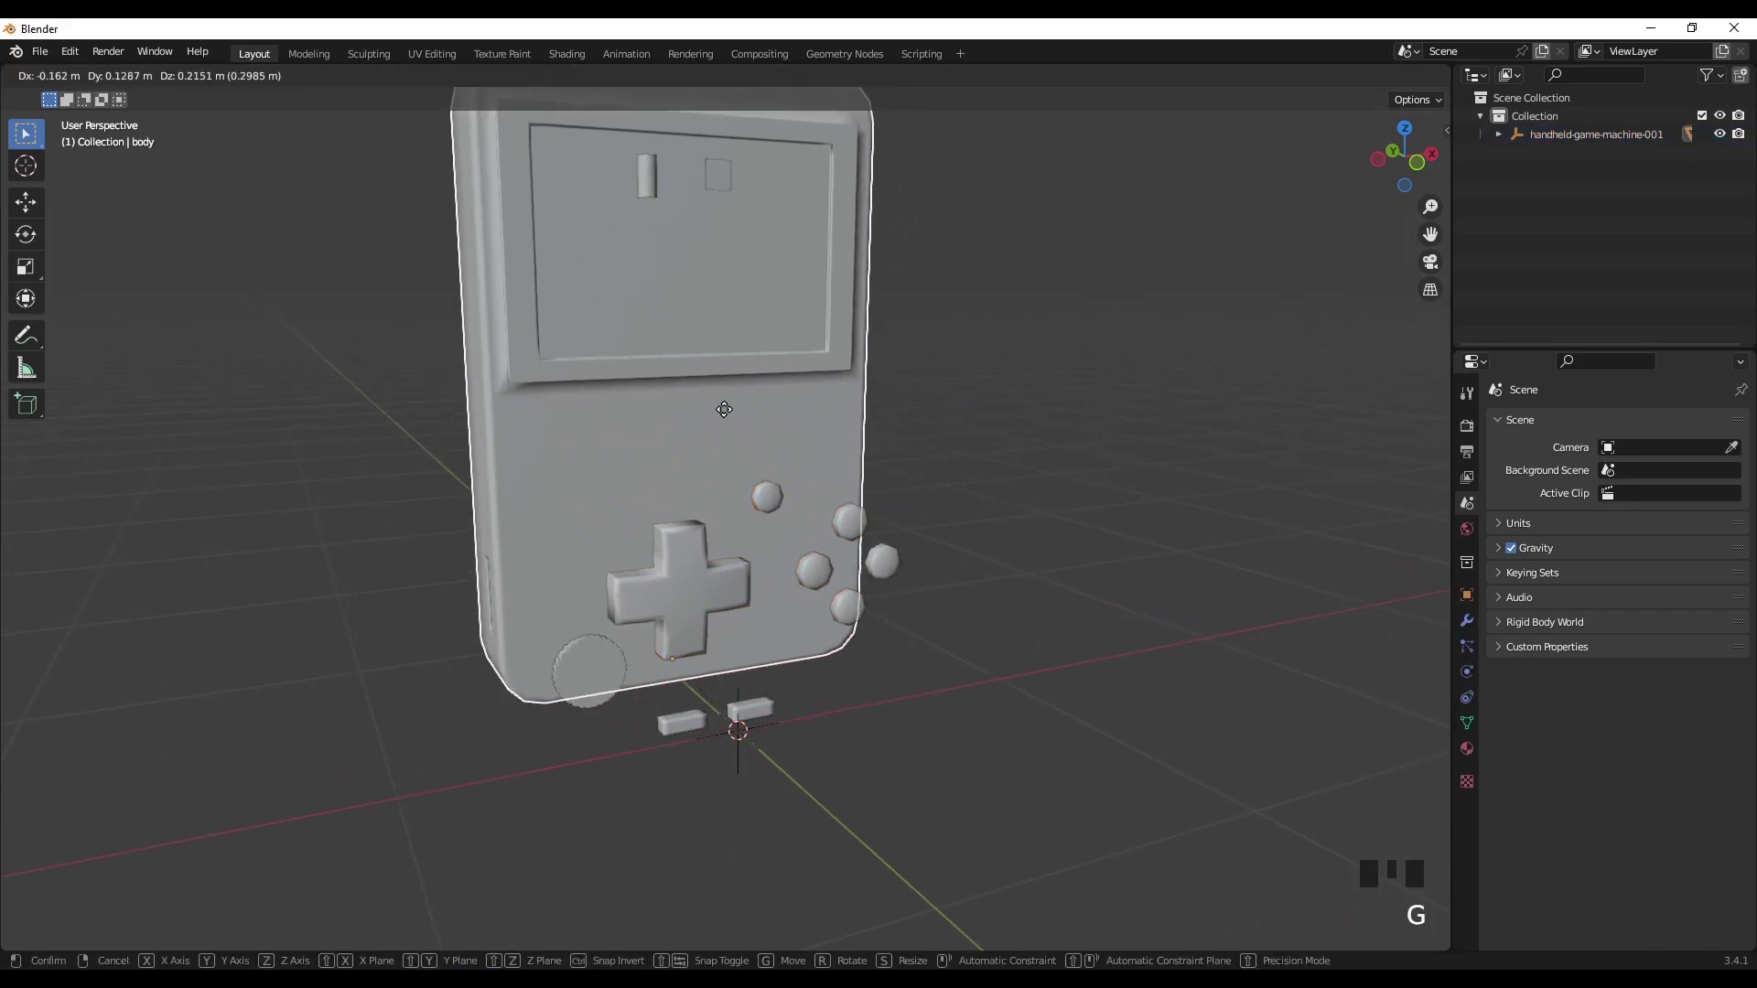
pyautogui.press('Escape')
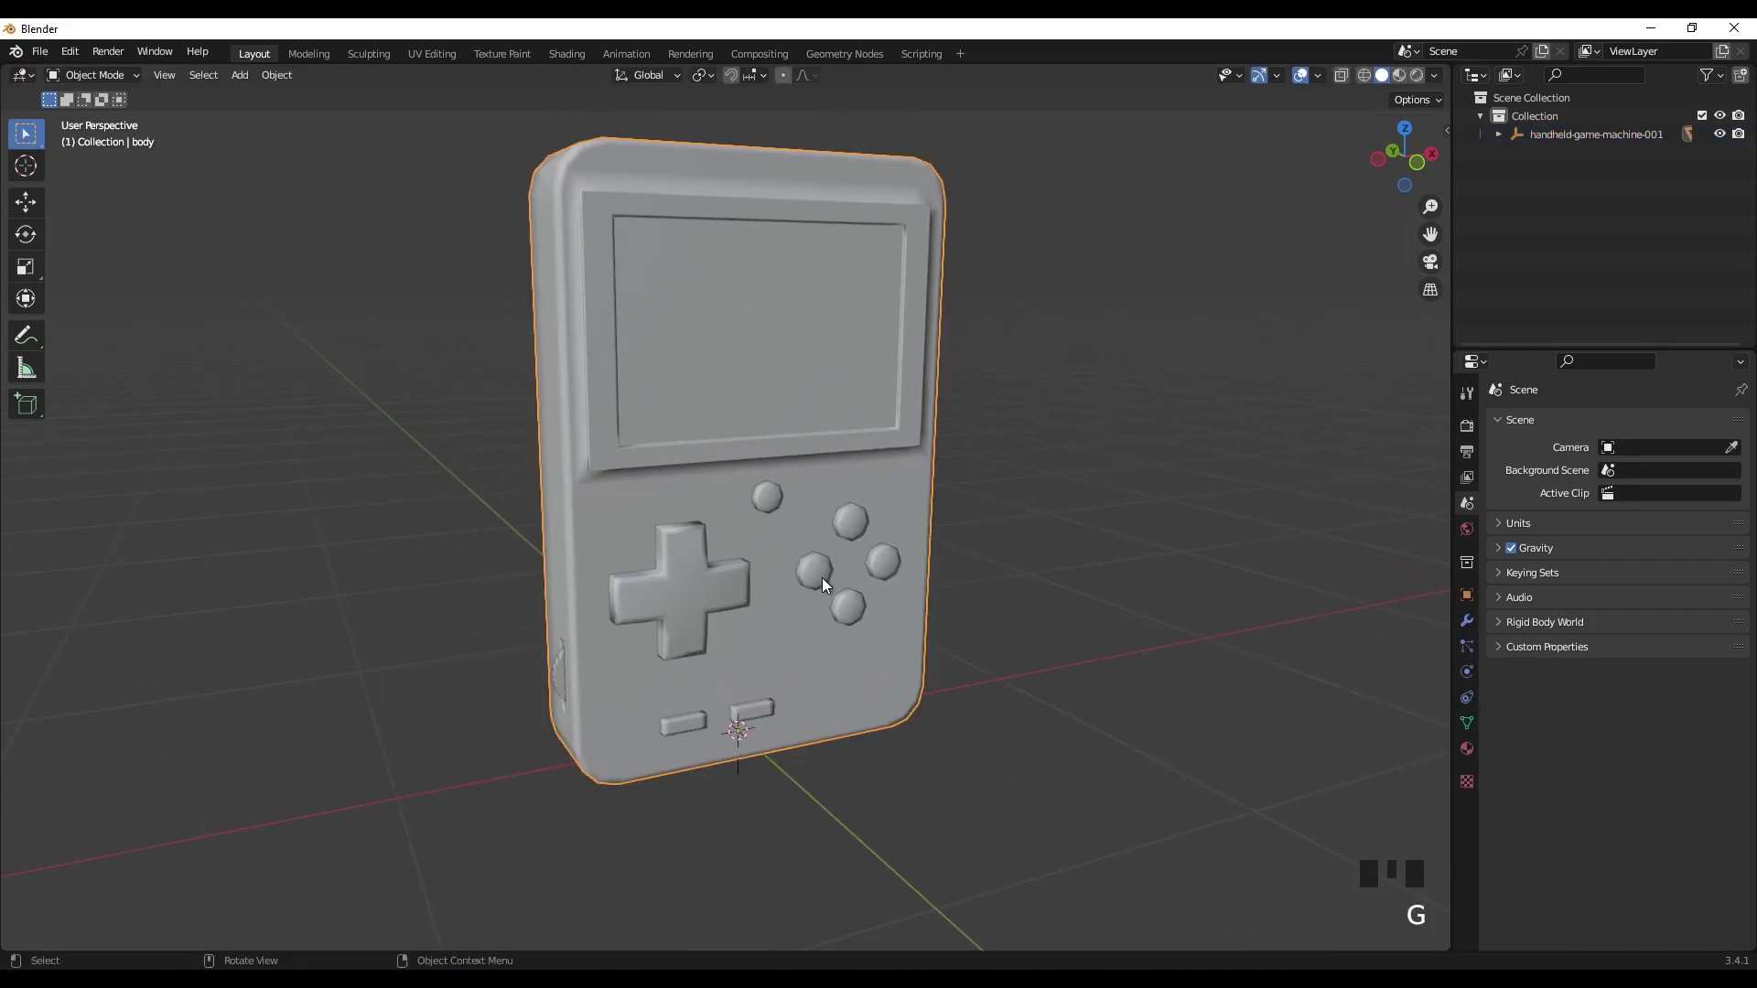
pyautogui.click(823, 586)
# Step: Add a level 2 Subdivision modifier to the console body and apply it
pyautogui.click(896, 471)
pyautogui.hotkey('ctrl', '2')
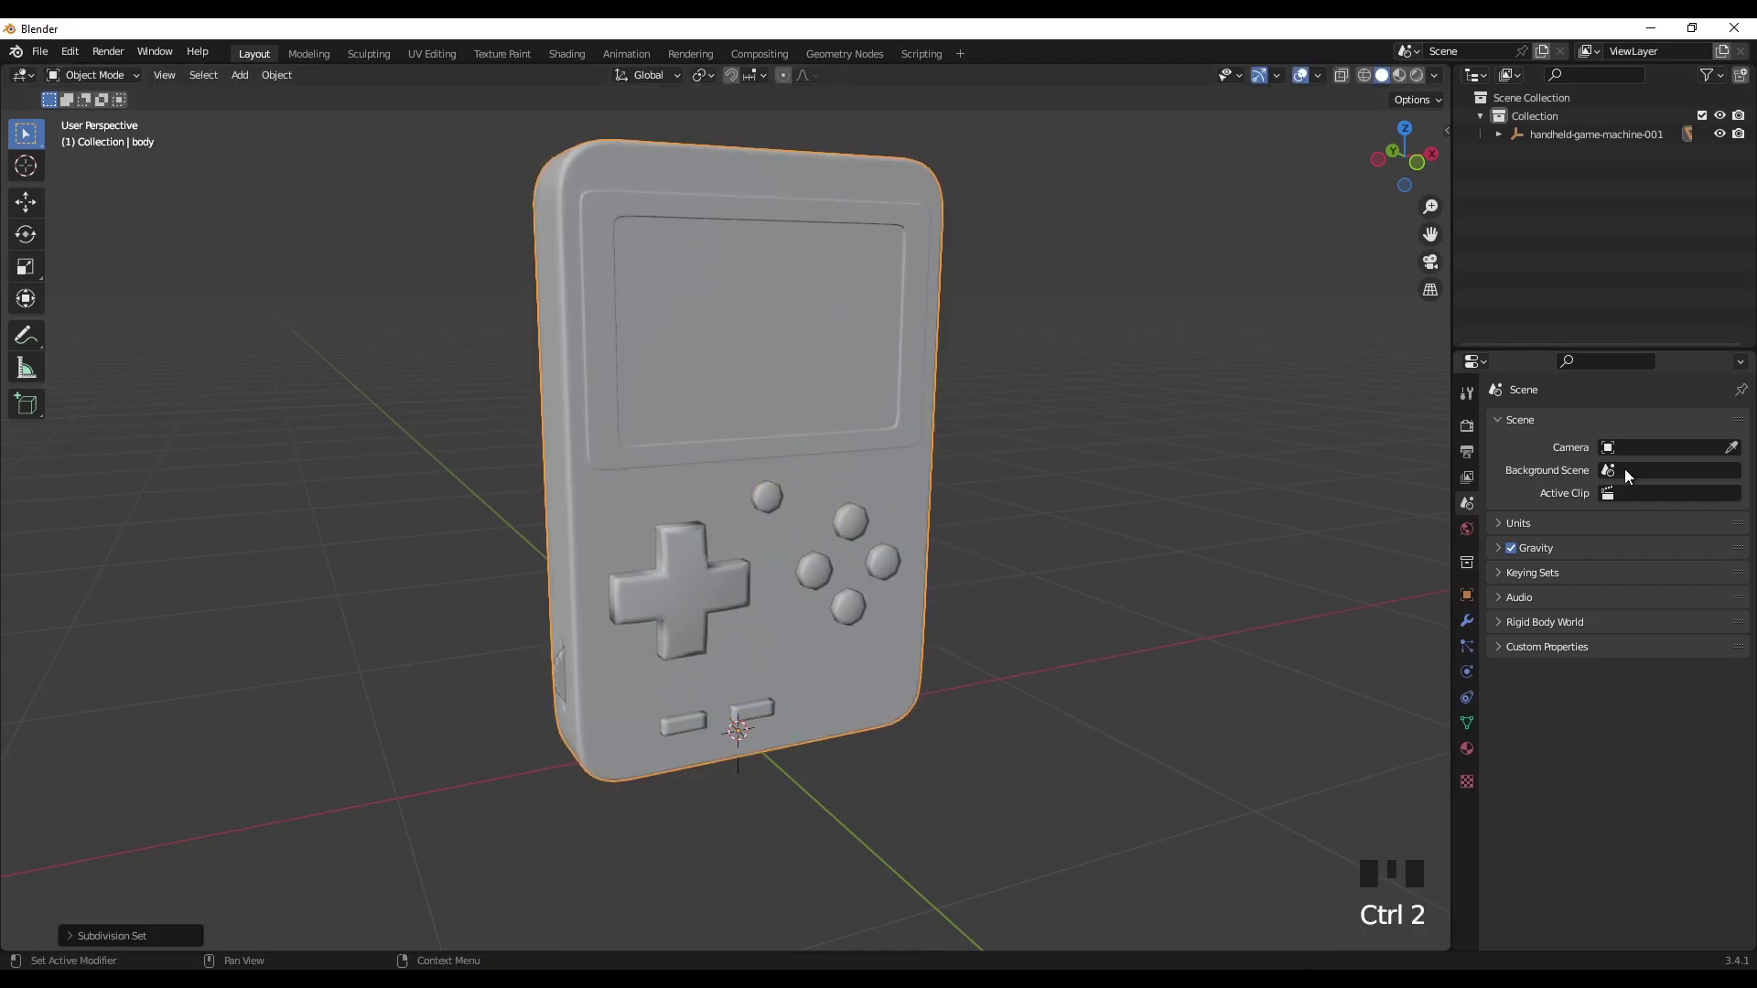
pyautogui.click(1467, 622)
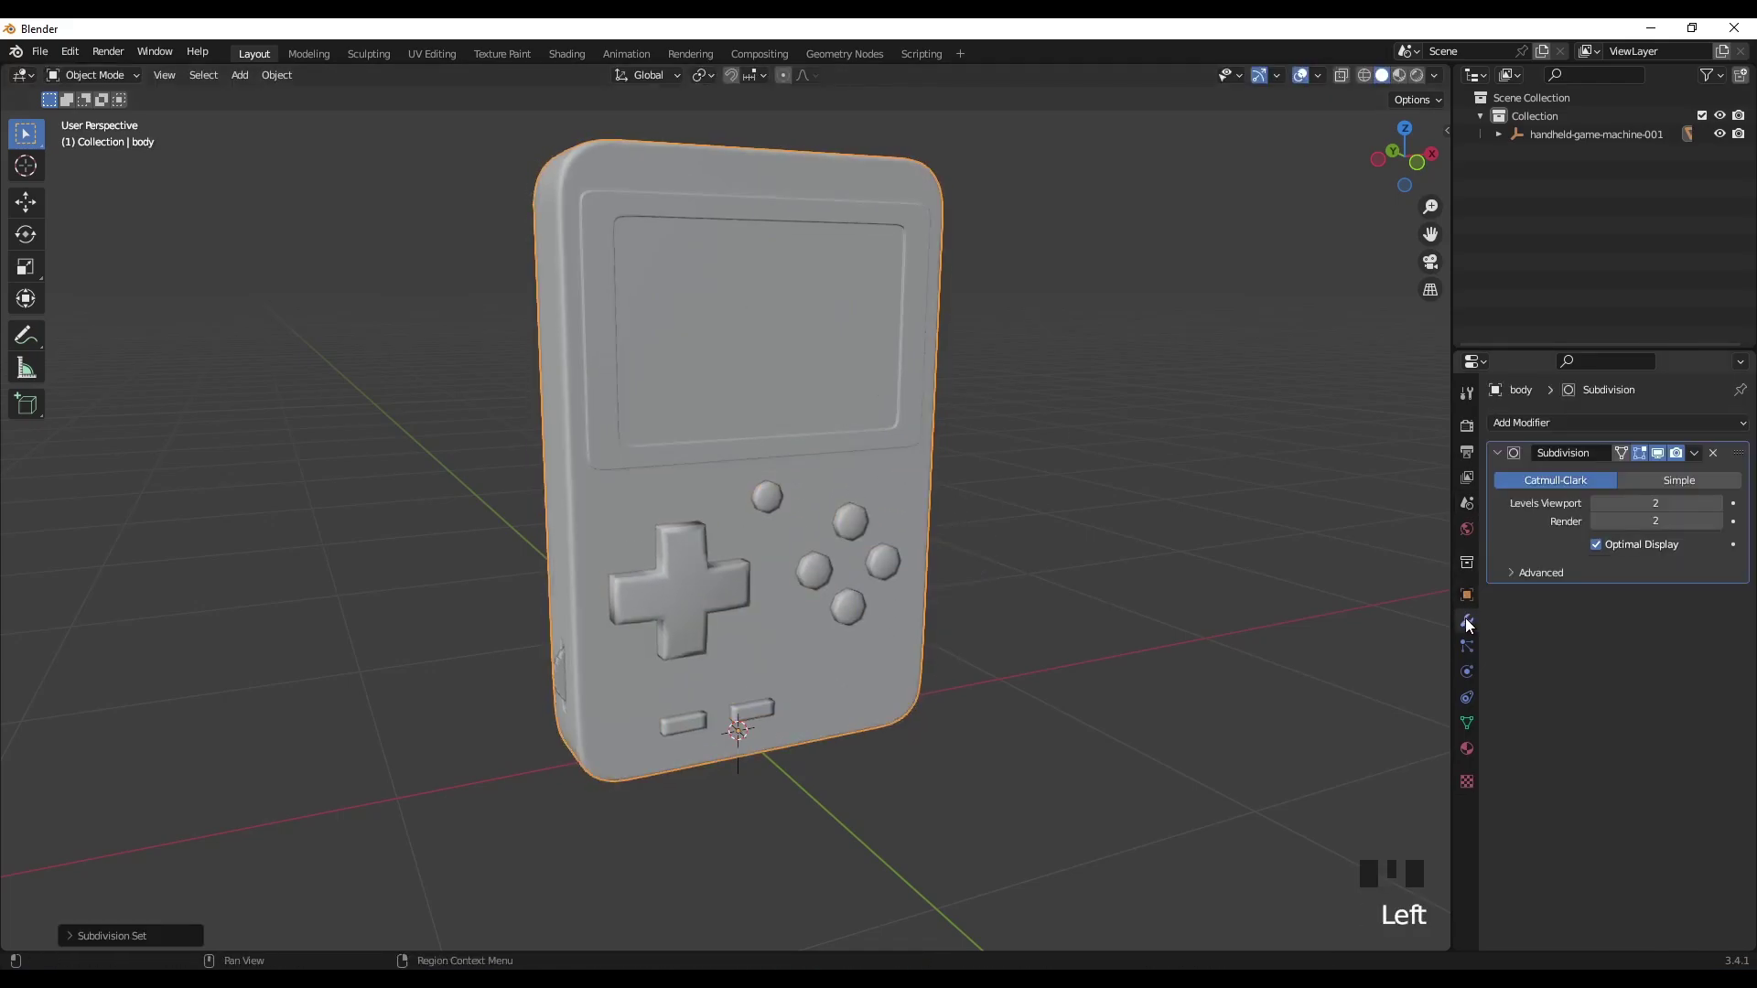
pyautogui.click(1694, 453)
pyautogui.click(1610, 477)
# Step: Add a level 2 Subdivision modifier to the front buttons object, apply it, and deselect the object
pyautogui.click(857, 518)
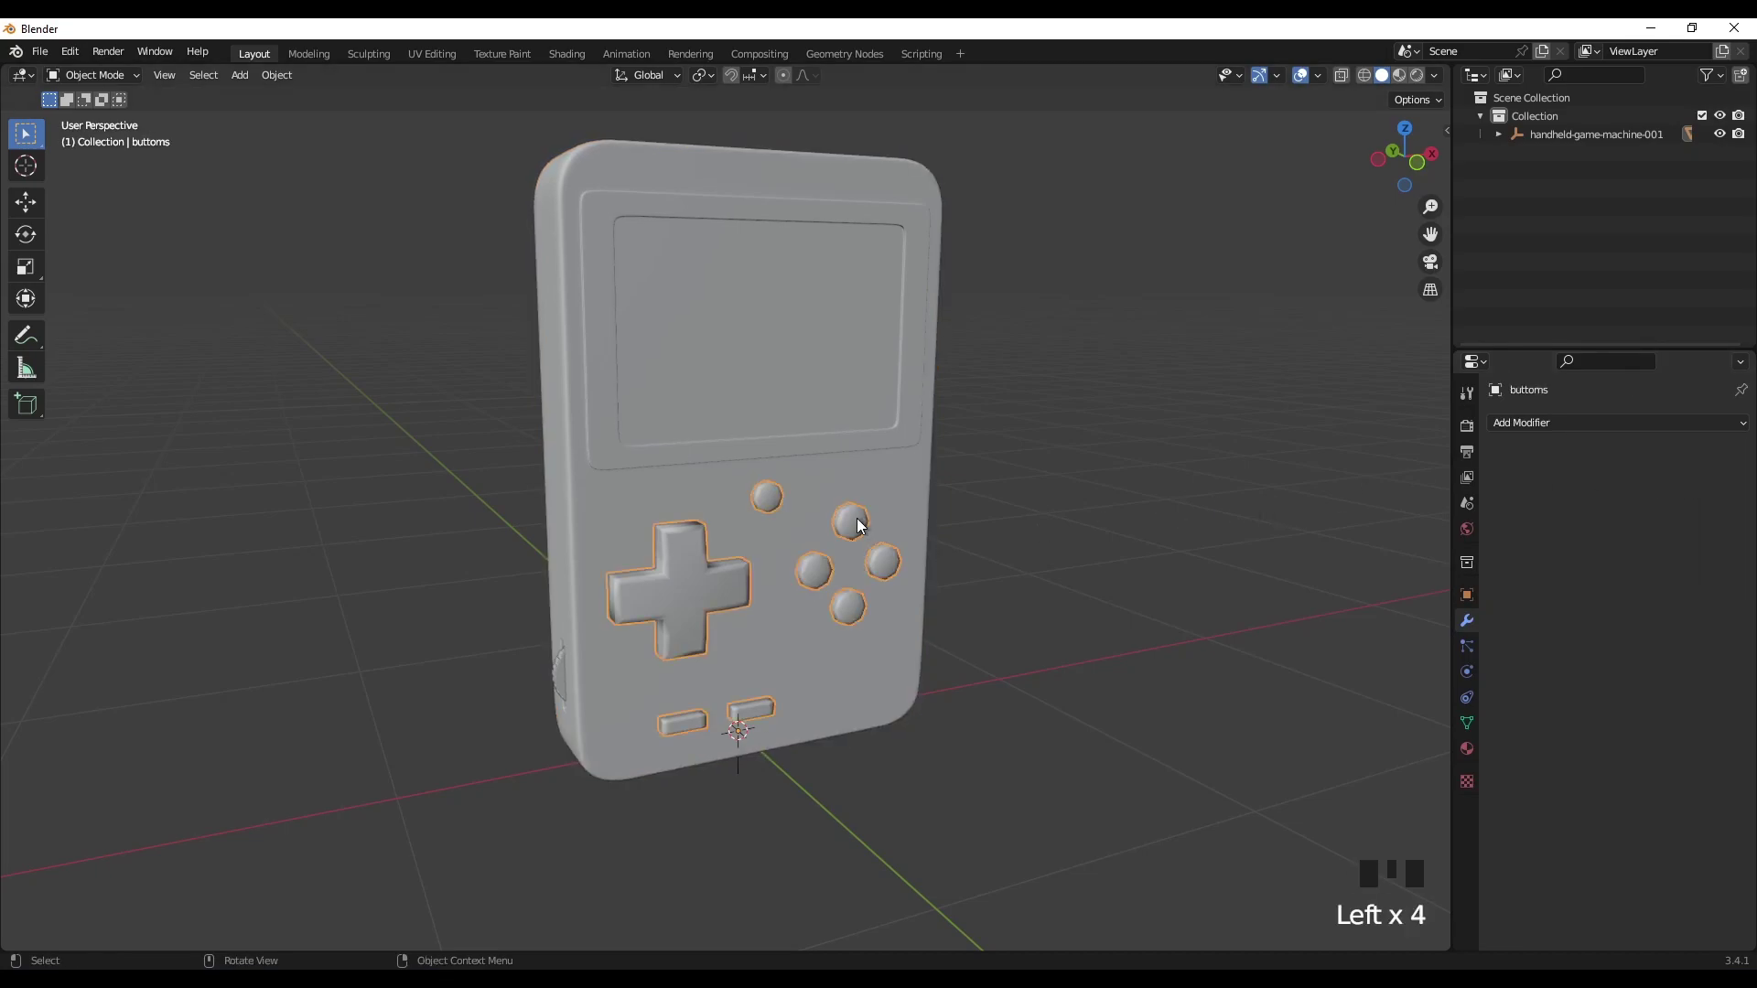
pyautogui.hotkey('ctrl', '2')
pyautogui.click(1699, 453)
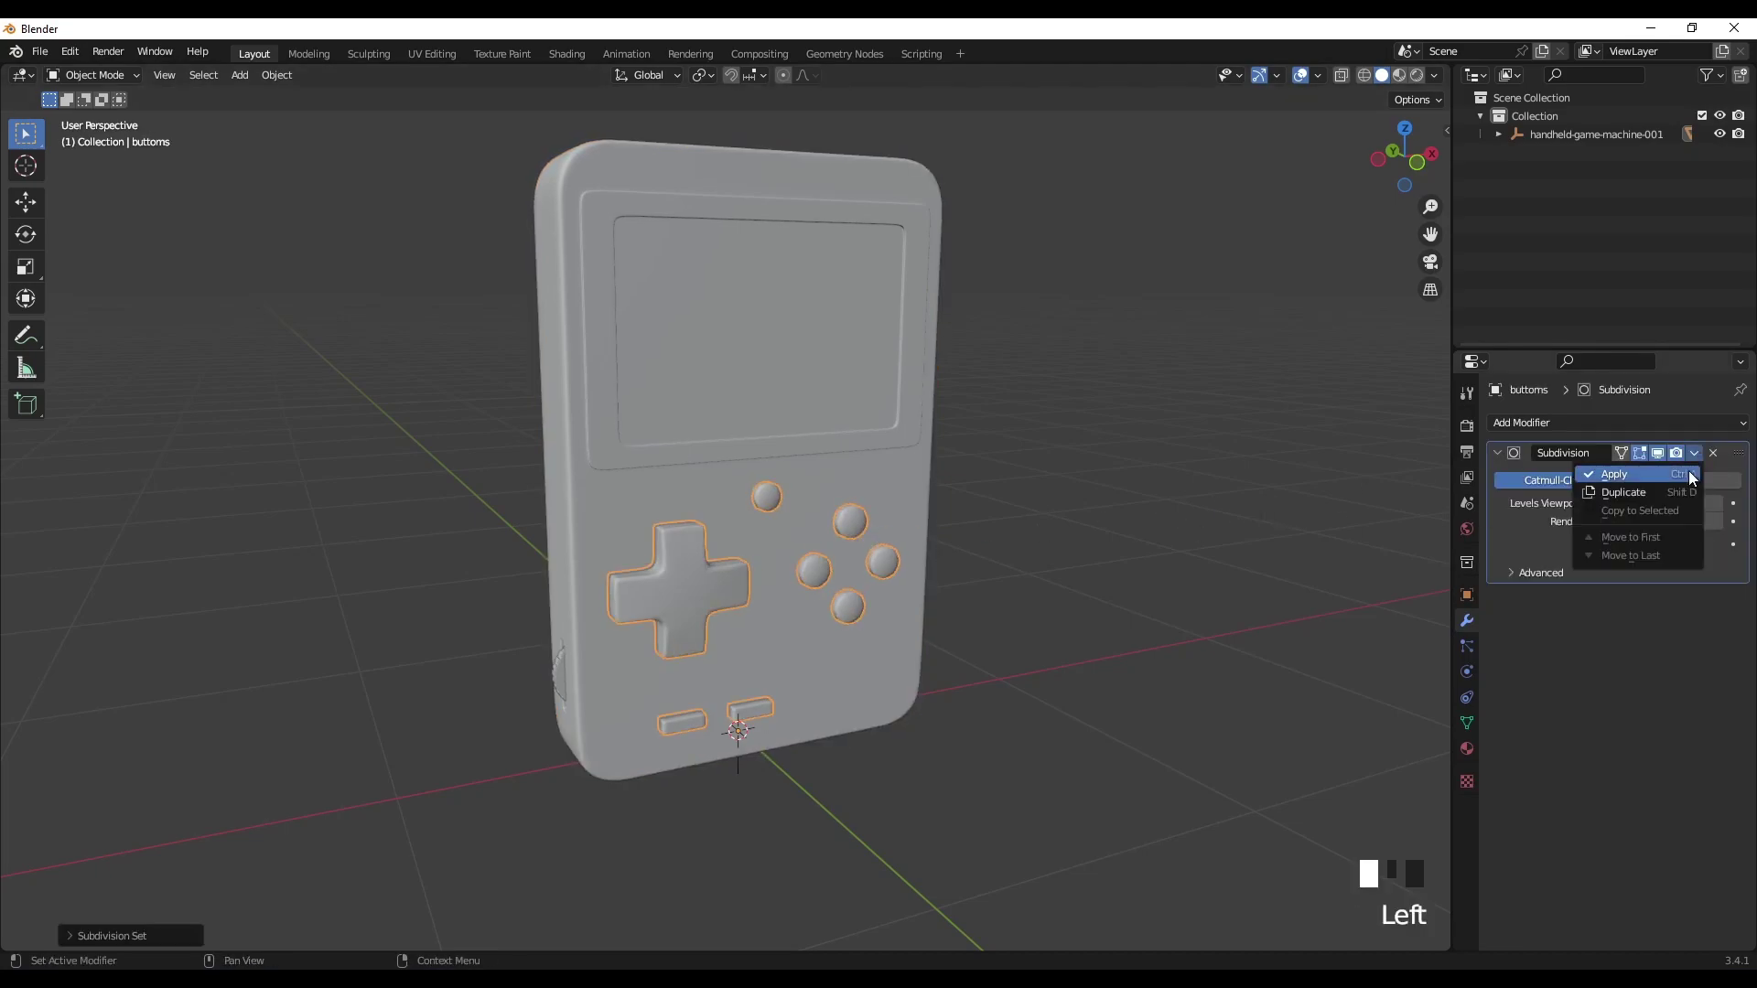
pyautogui.click(1688, 474)
pyautogui.click(1190, 508)
# Step: Put the console body into Edit Mode with face selection, seen from the front orthographic view
pyautogui.keyDown('shift'); pyautogui.moveTo(819, 348); pyautogui.dragTo(839, 429, button='middle'); pyautogui.keyUp('shift')
pyautogui.scroll(2, 829, 421)
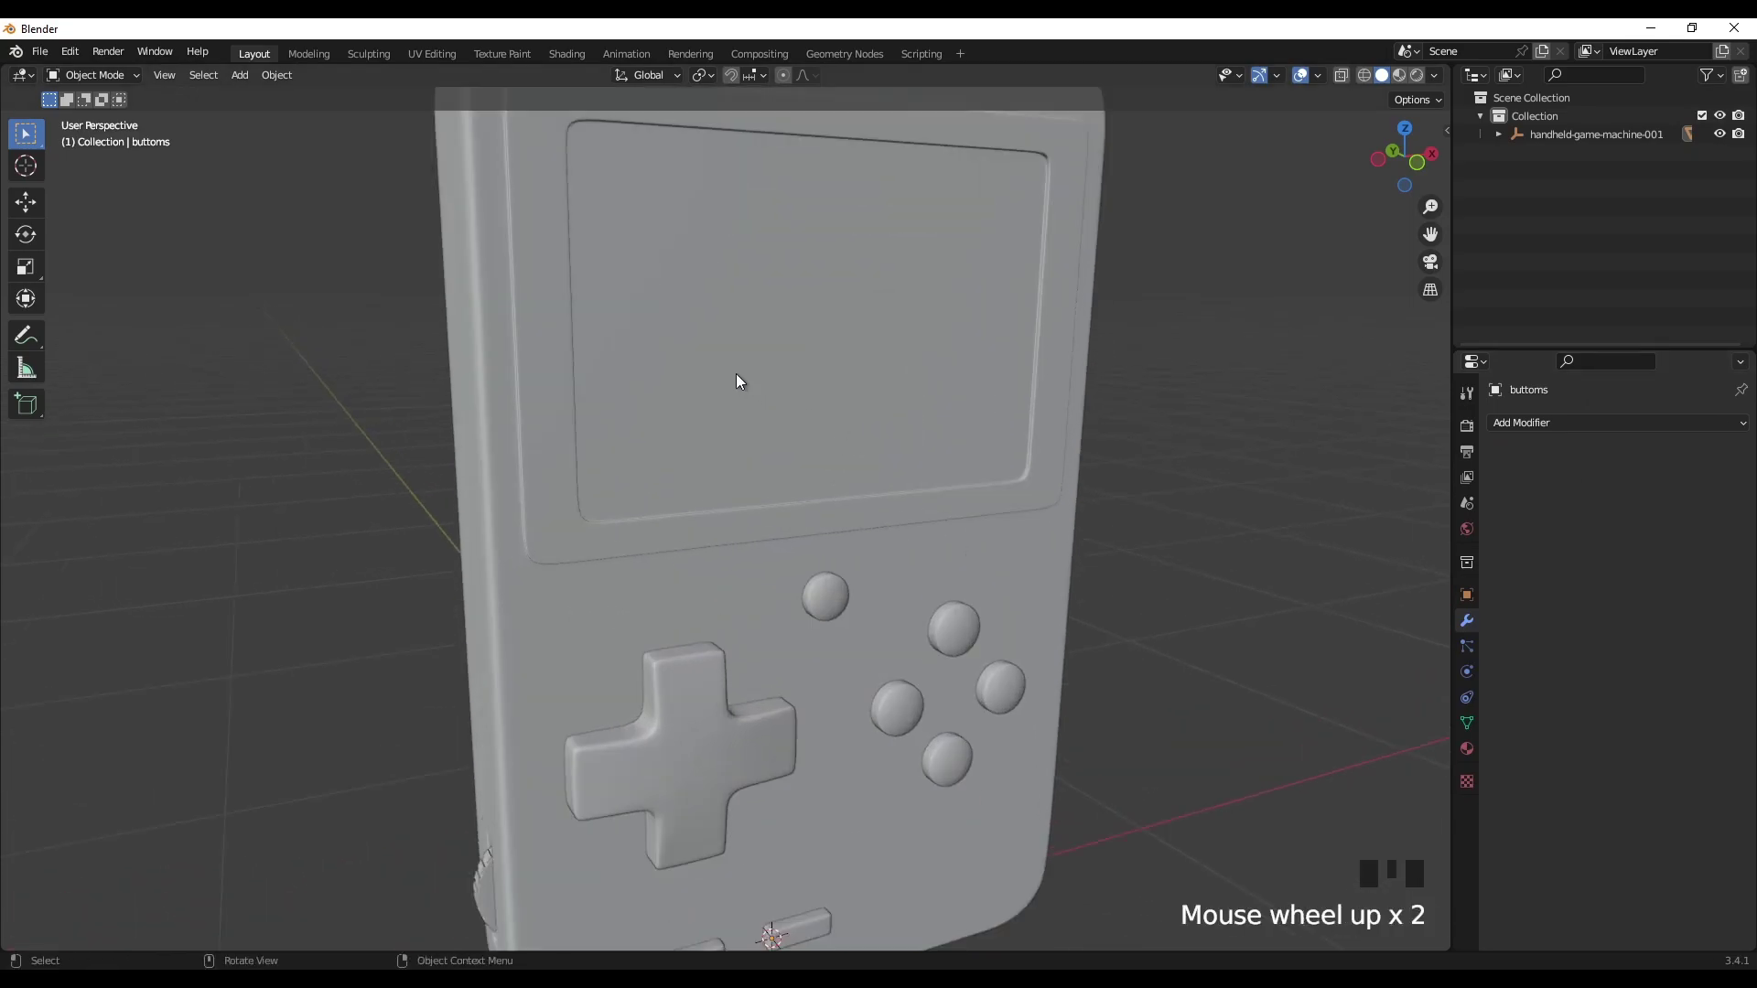
pyautogui.keyDown('shift'); pyautogui.moveTo(796, 204); pyautogui.dragTo(613, 239, button='middle'); pyautogui.keyUp('shift')
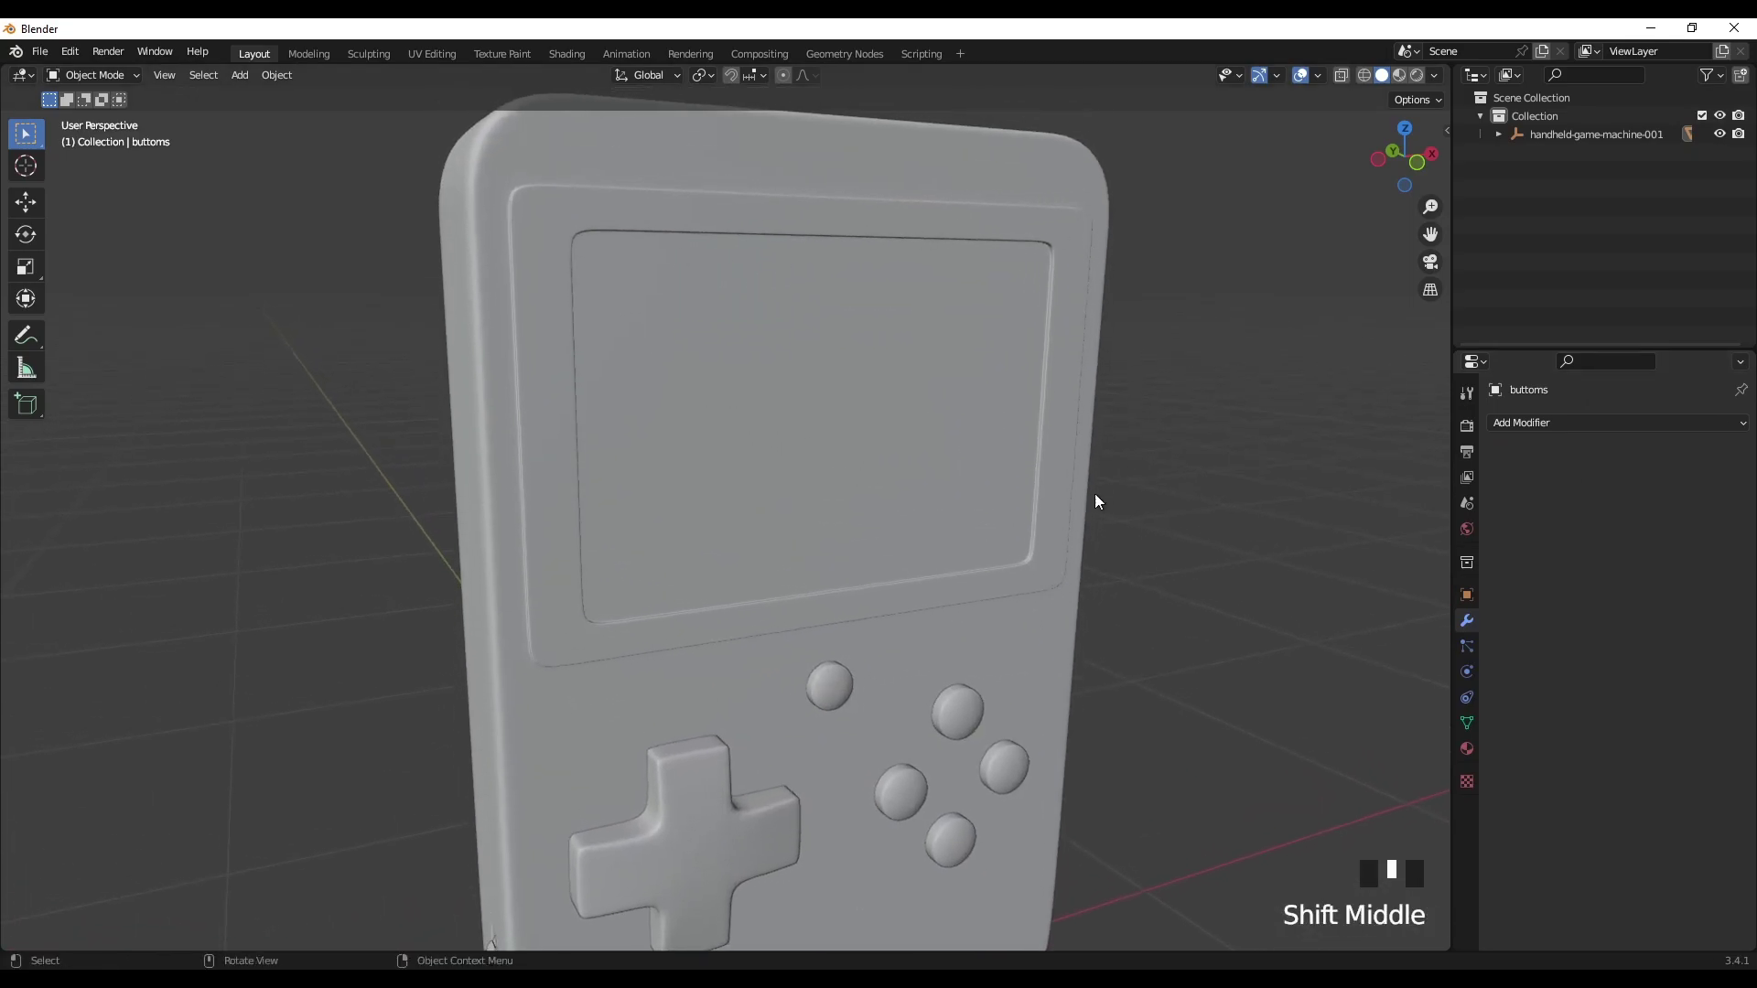
pyautogui.click(842, 414)
pyautogui.scroll(-3, 963, 489)
pyautogui.moveTo(962, 489); pyautogui.dragTo(936, 468, button='middle')
pyautogui.press('Tab')
pyautogui.scroll(3, 785, 439)
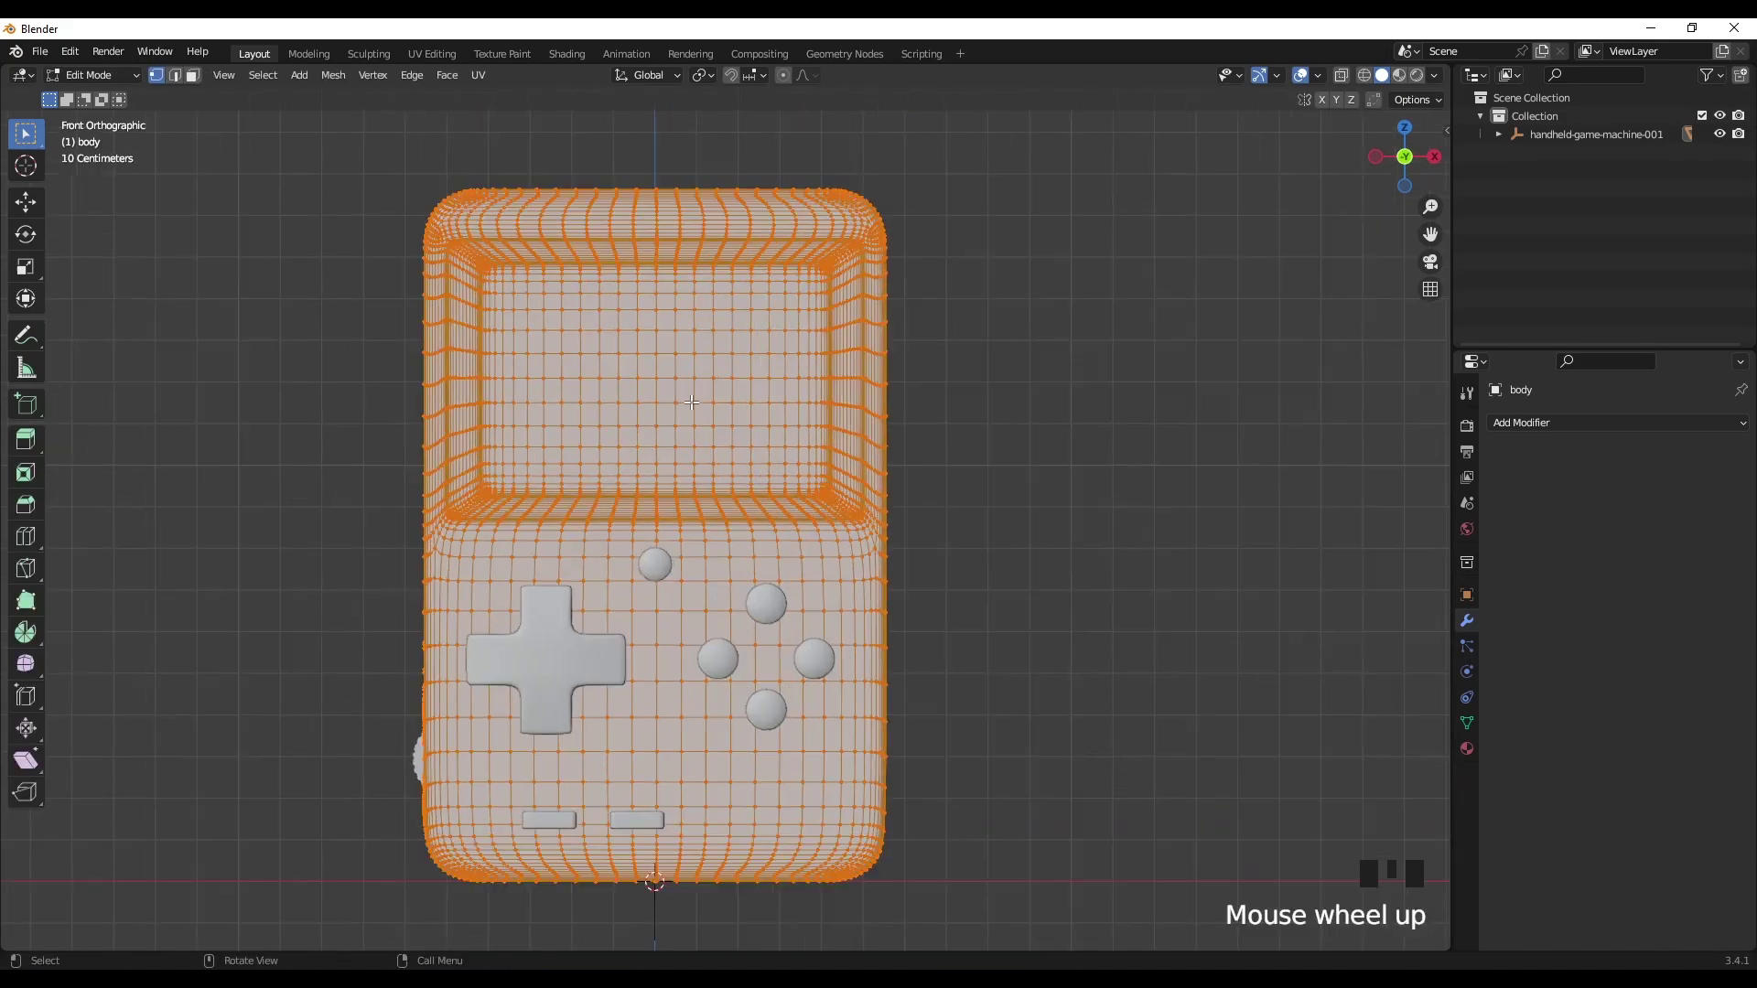
pyautogui.keyDown('shift'); pyautogui.moveTo(732, 403); pyautogui.dragTo(790, 546, button='middle'); pyautogui.keyUp('shift')
pyautogui.scroll(1, 810, 547)
pyautogui.press('3')
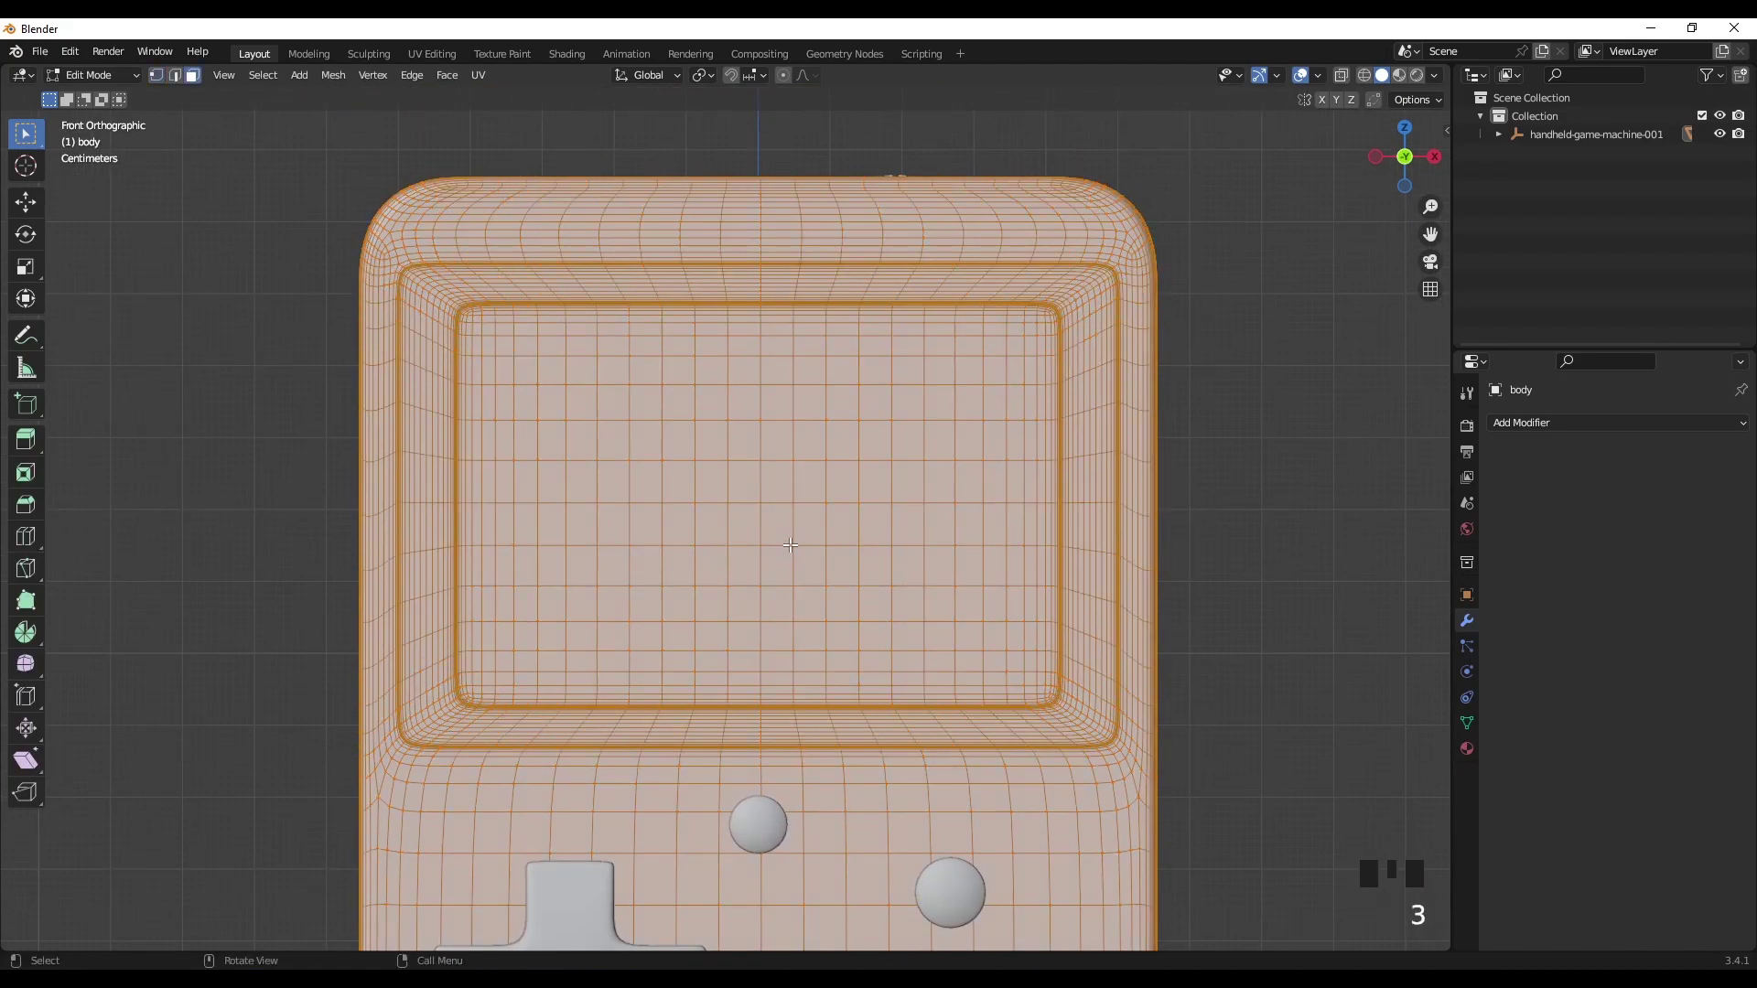
# Step: Box-select the flat inner faces of the console's screen, leaving out the rounded border loops
pyautogui.moveTo(28, 148)
pyautogui.mouseDown()
pyautogui.moveTo(87, 178)
pyautogui.moveTo(168, 182)
pyautogui.mouseUp()
pyautogui.scroll(2, 366, 223)
pyautogui.keyDown('shift'); pyautogui.moveTo(367, 223); pyautogui.dragTo(351, 237, button='middle'); pyautogui.keyUp('shift')
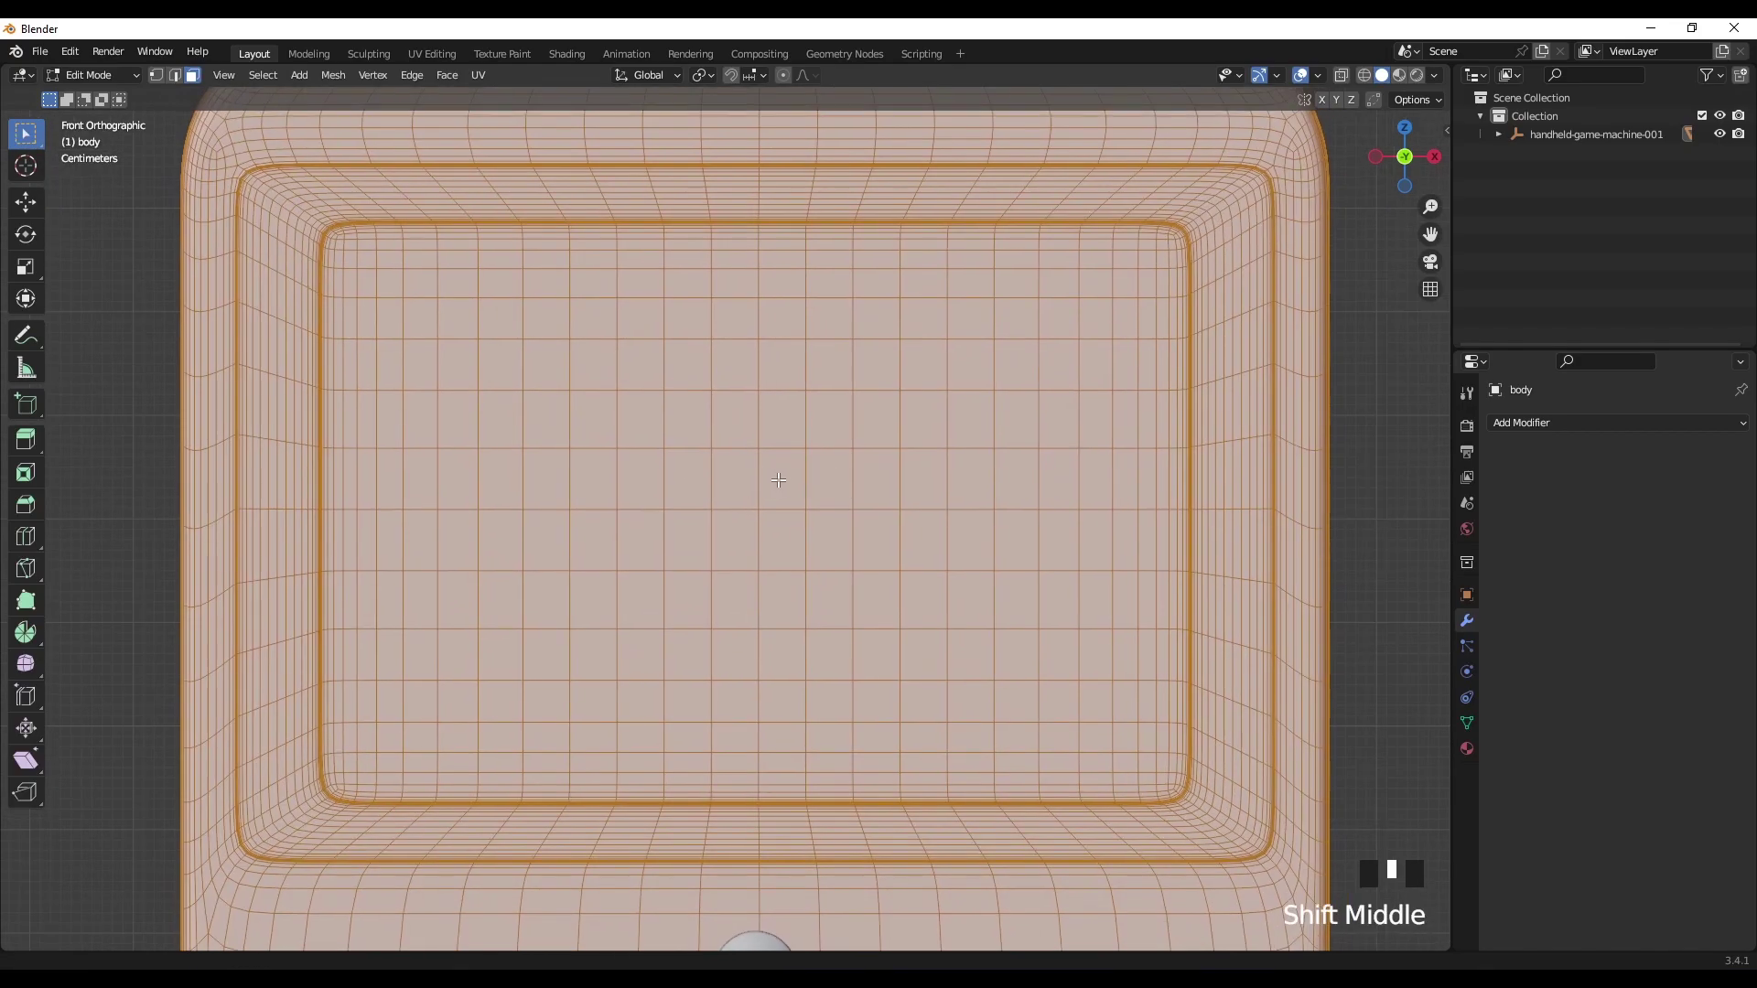
pyautogui.moveTo(350, 241); pyautogui.dragTo(490, 357)
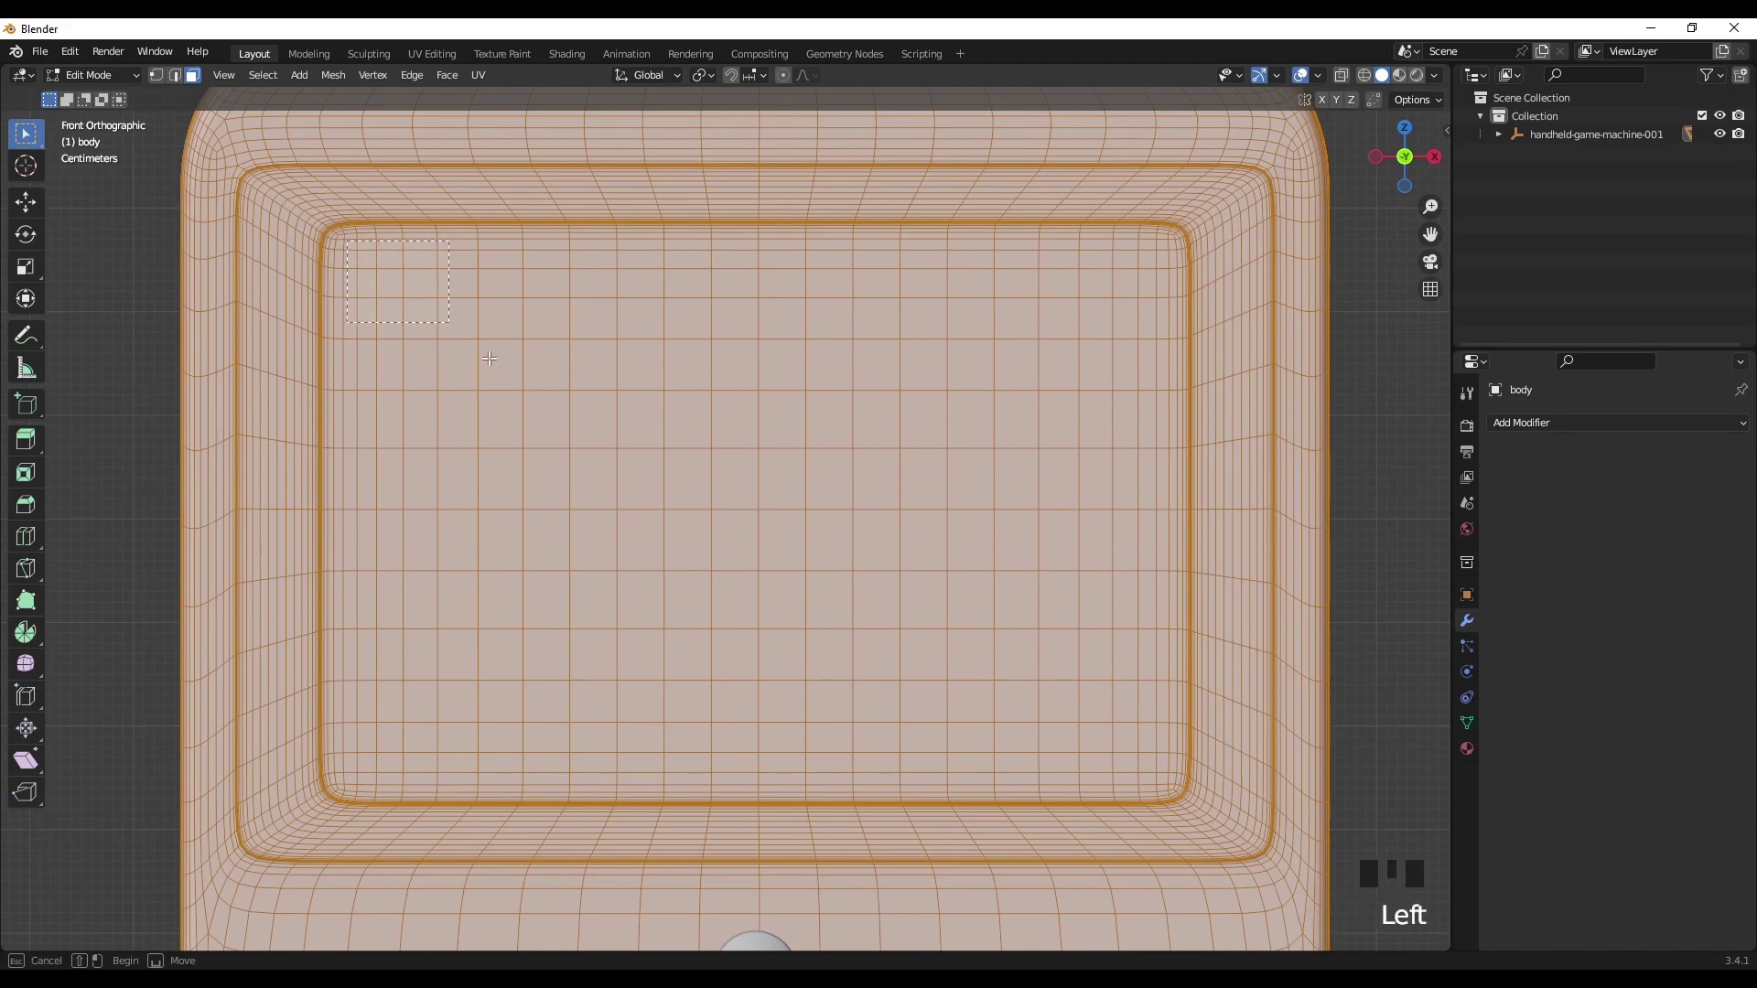
pyautogui.moveTo(1162, 768); pyautogui.dragTo(1167, 784)
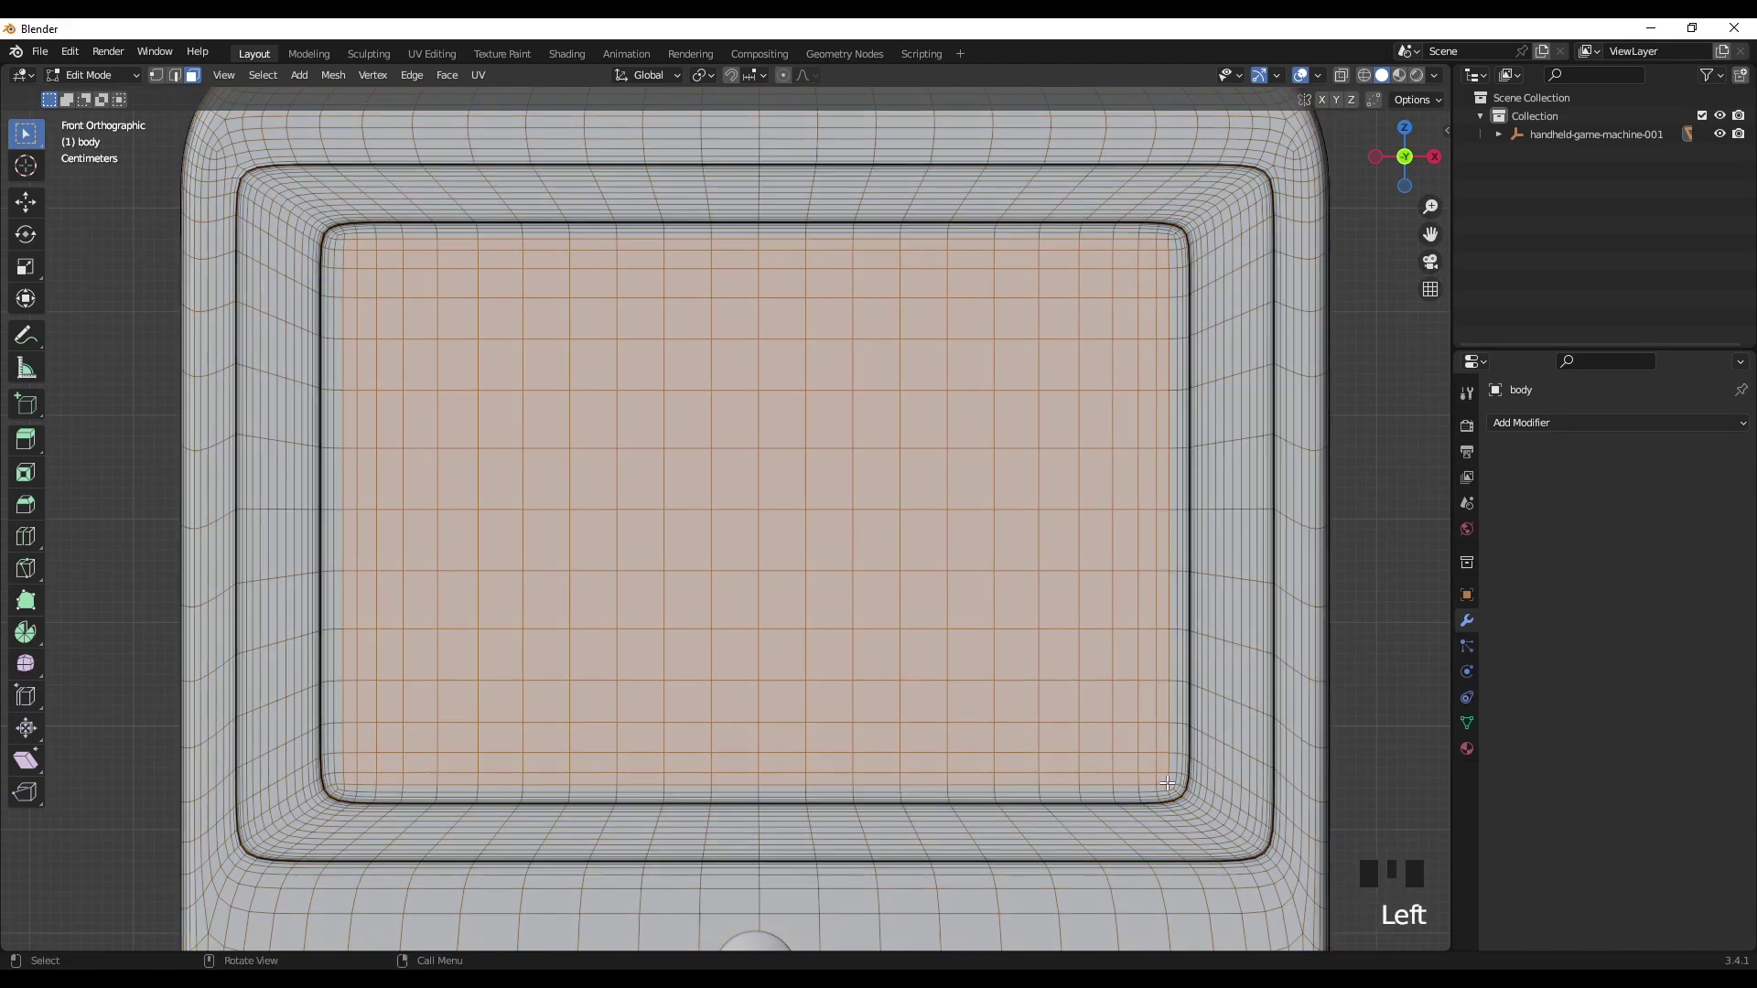
# Step: Grow the face selection loop by loop until it covers the whole screen up to its recessed edge
pyautogui.keyDown('shift'); pyautogui.moveTo(1175, 503); pyautogui.dragTo(684, 567, button='middle'); pyautogui.keyUp('shift')
pyautogui.scroll(5, 1050, 447)
pyautogui.scroll(5, 684, 566)
pyautogui.keyDown('shift'); pyautogui.moveTo(982, 430); pyautogui.dragTo(689, 508, button='middle'); pyautogui.keyUp('shift')
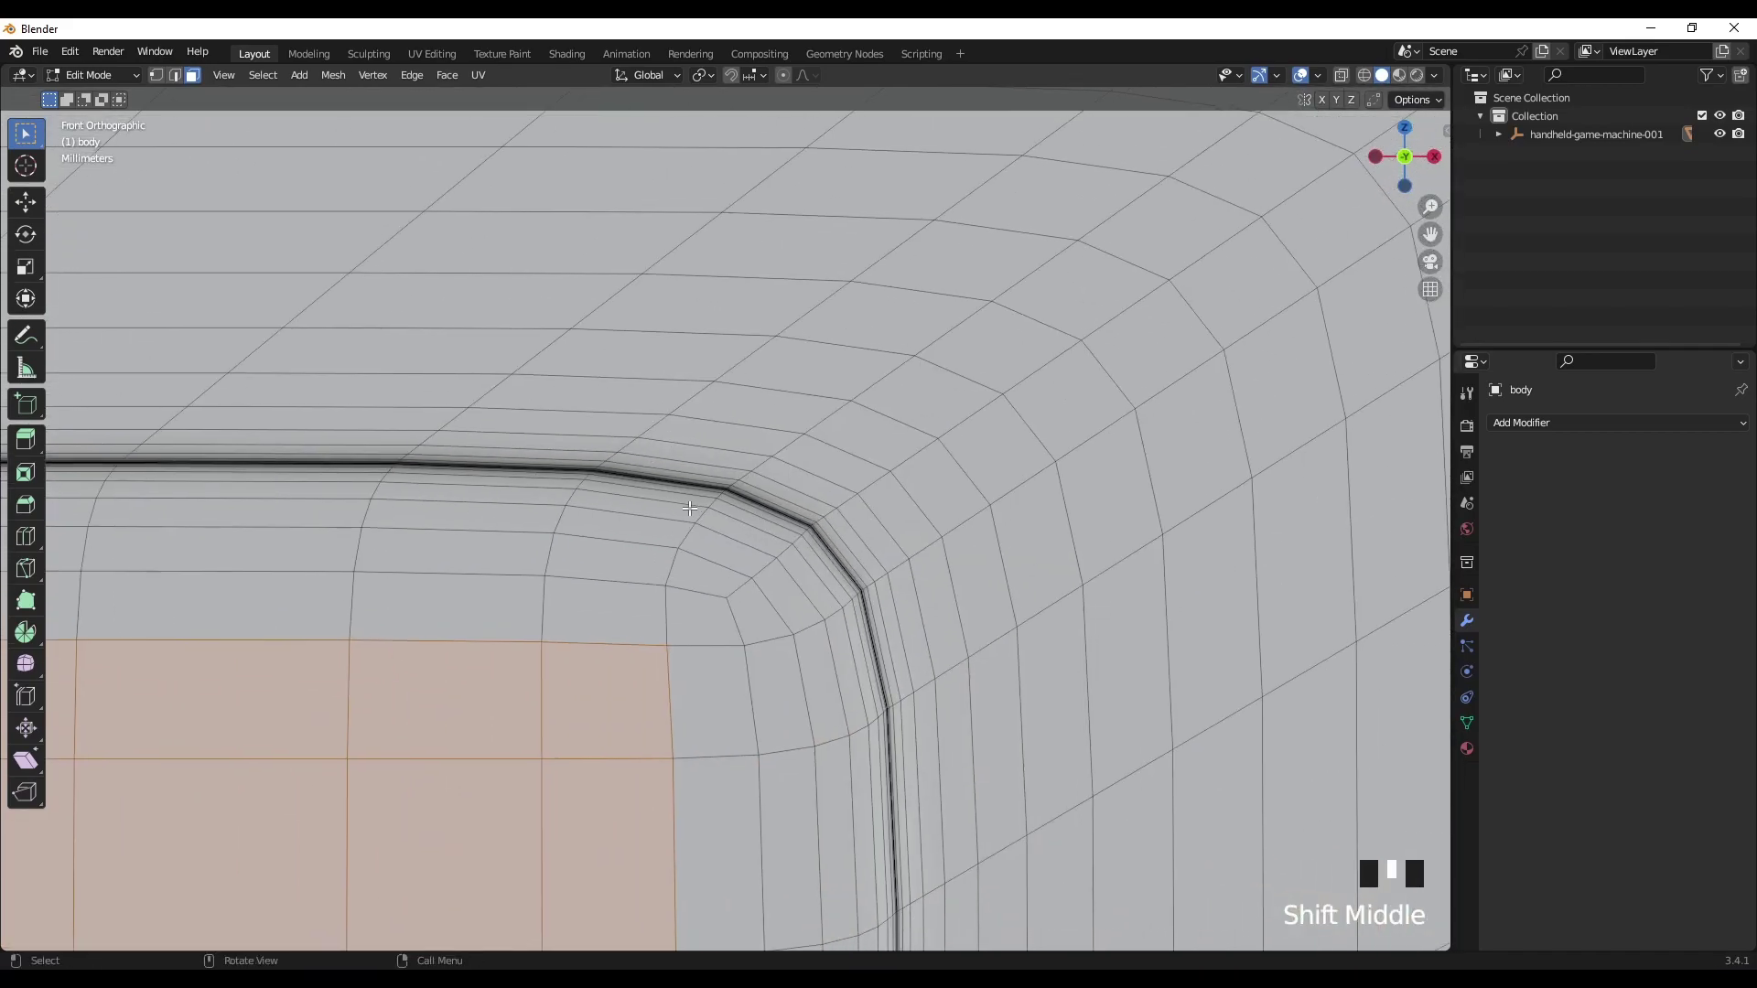
pyautogui.press('ctrl+KP_Add')
pyautogui.press('ctrl+KP_Add')
pyautogui.press('ctrl+KP_Add')
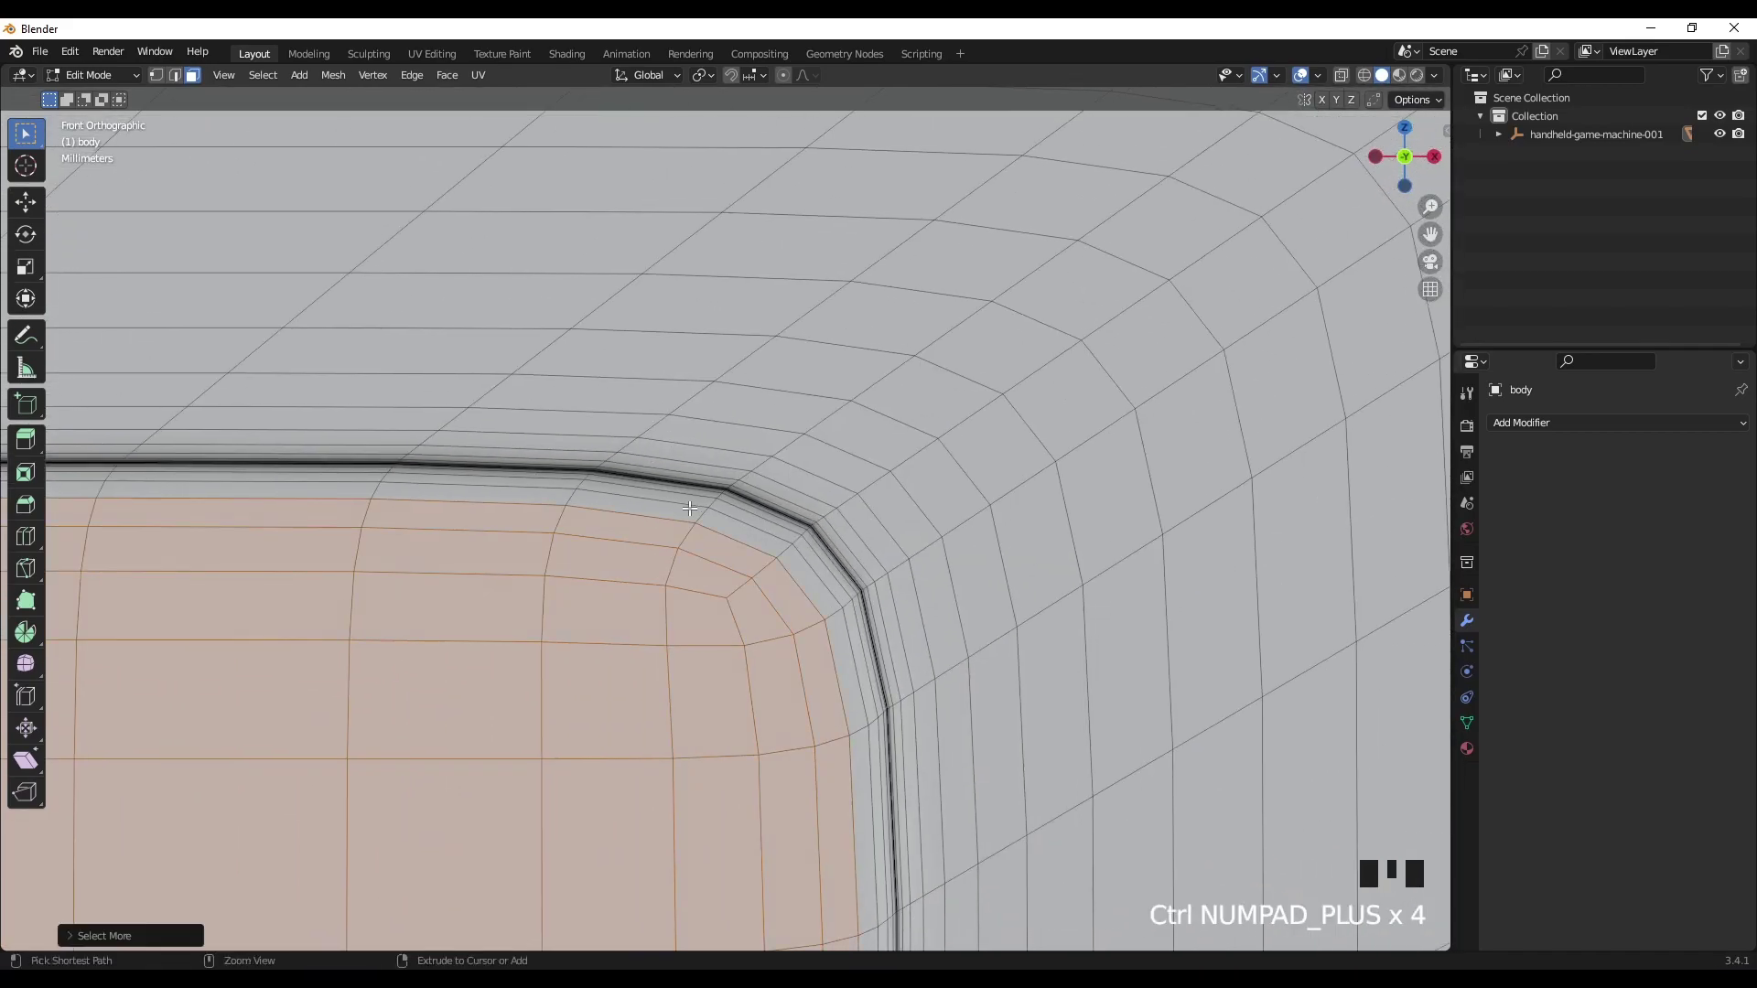
pyautogui.press('ctrl+KP_Add')
pyautogui.press('ctrl+KP_Add')
pyautogui.press('ctrl+KP_Add')
pyautogui.press('ctrl+KP_Add')
pyautogui.press('ctrl+KP_Add')
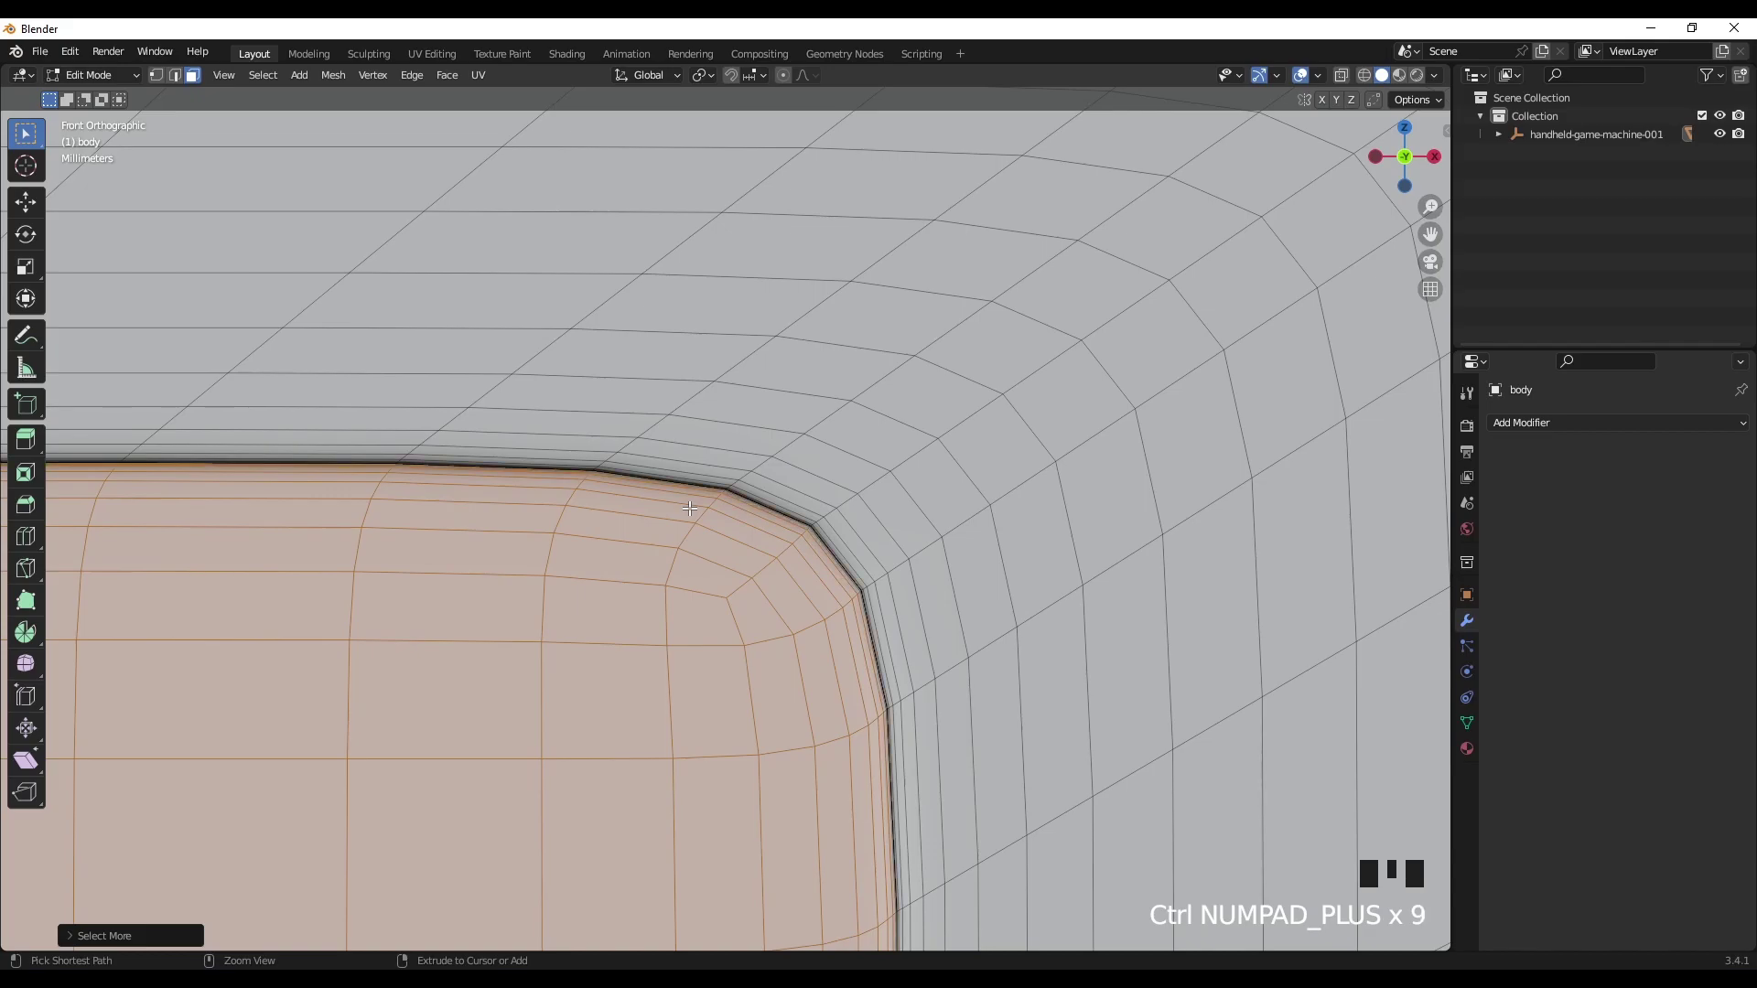
# Step: Separate the selected screen faces from the body into their own object and return to Object Mode
pyautogui.scroll(-11, 693, 504)
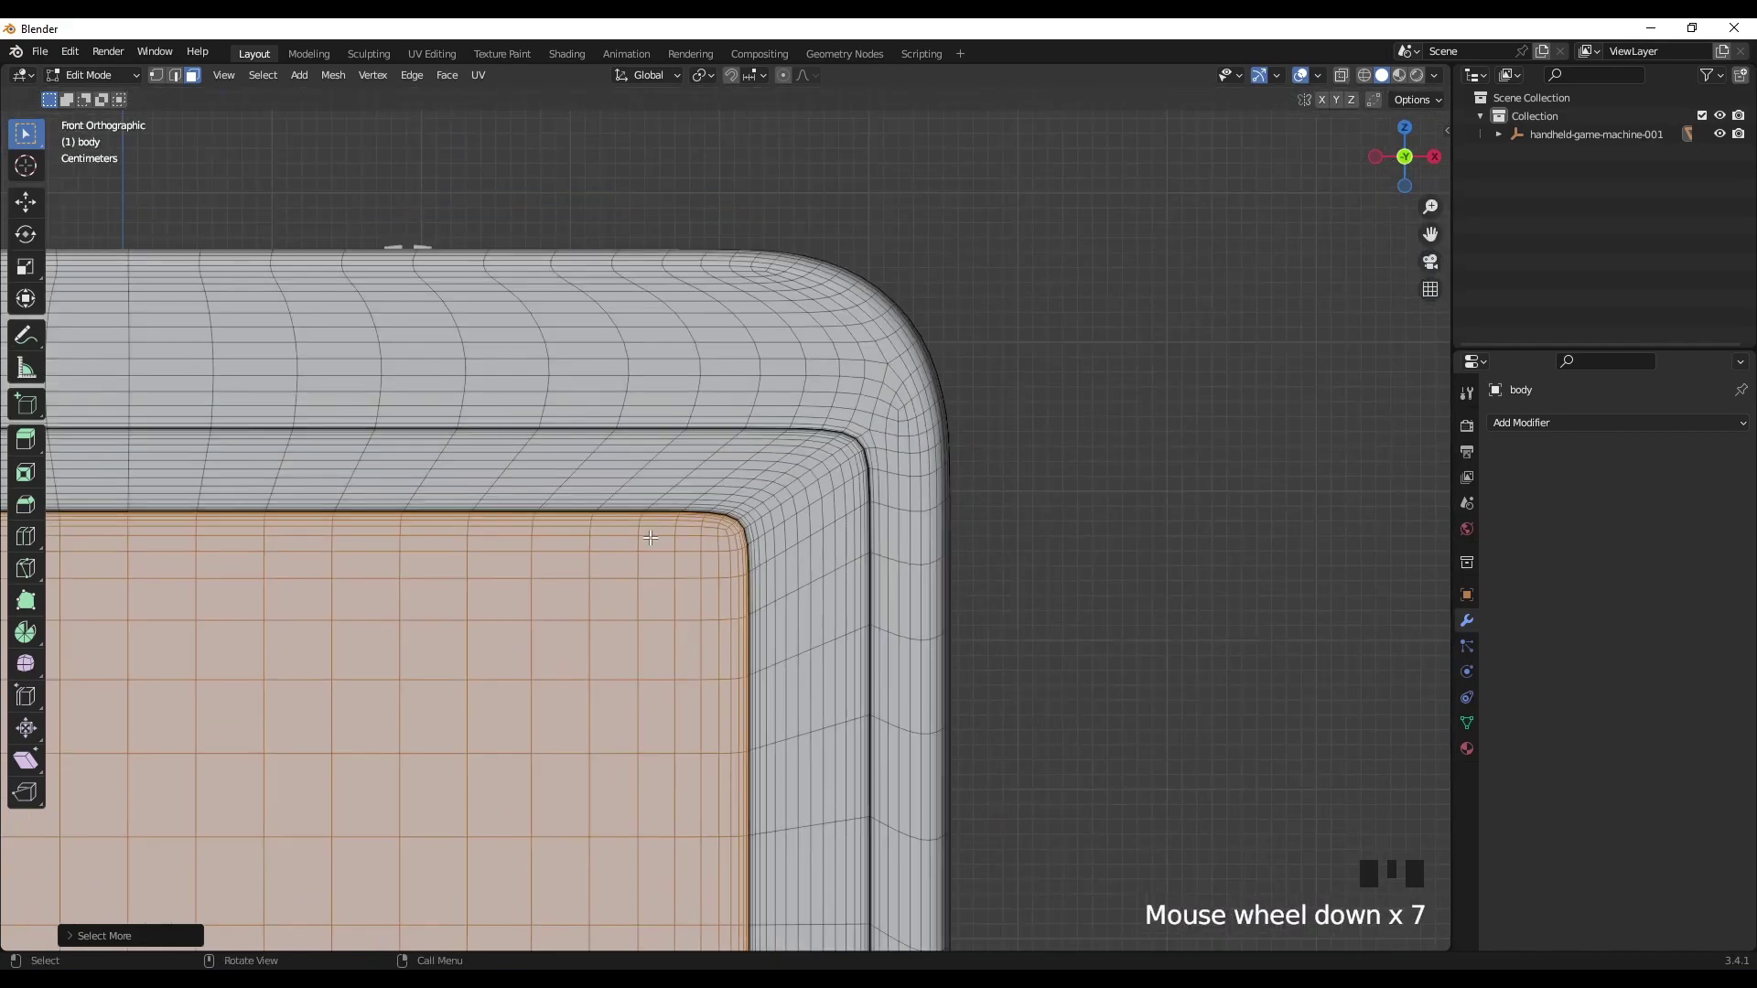
pyautogui.keyDown('shift'); pyautogui.moveTo(120, 623); pyautogui.dragTo(1031, 440, button='middle'); pyautogui.keyUp('shift')
pyautogui.keyDown('shift'); pyautogui.moveTo(663, 463); pyautogui.dragTo(711, 360, button='middle'); pyautogui.keyUp('shift')
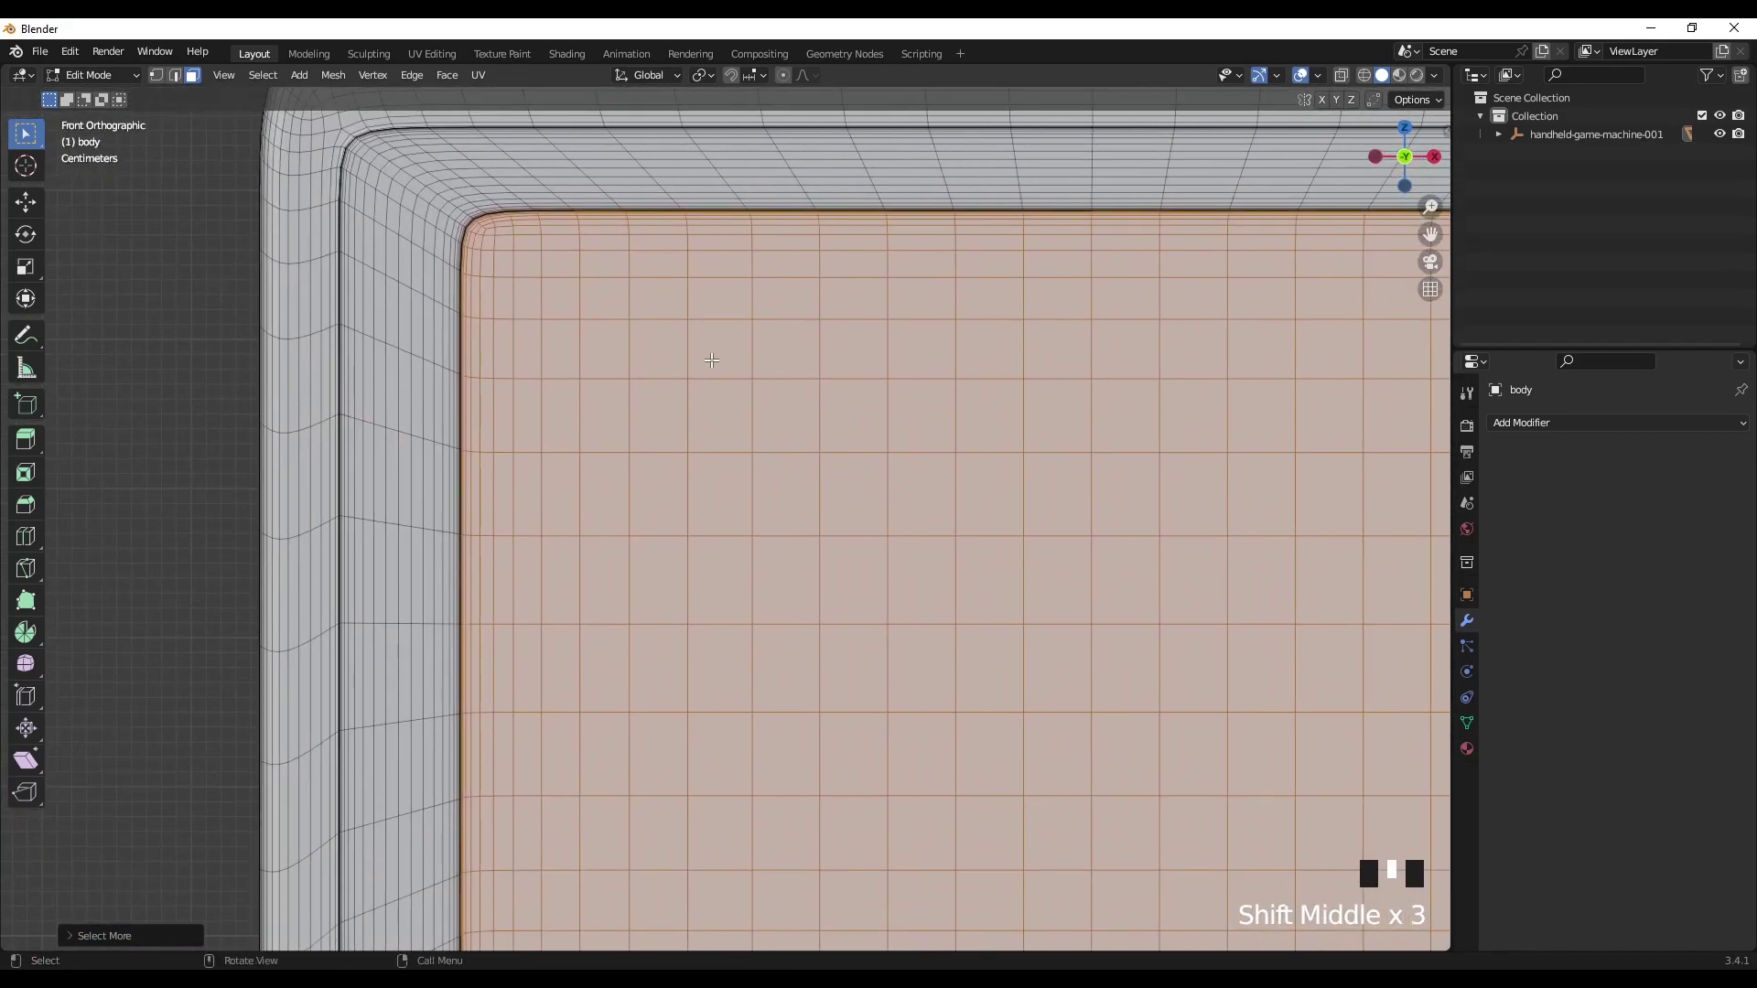
pyautogui.press('p')
pyautogui.click(711, 360)
pyautogui.scroll(-4, 711, 359)
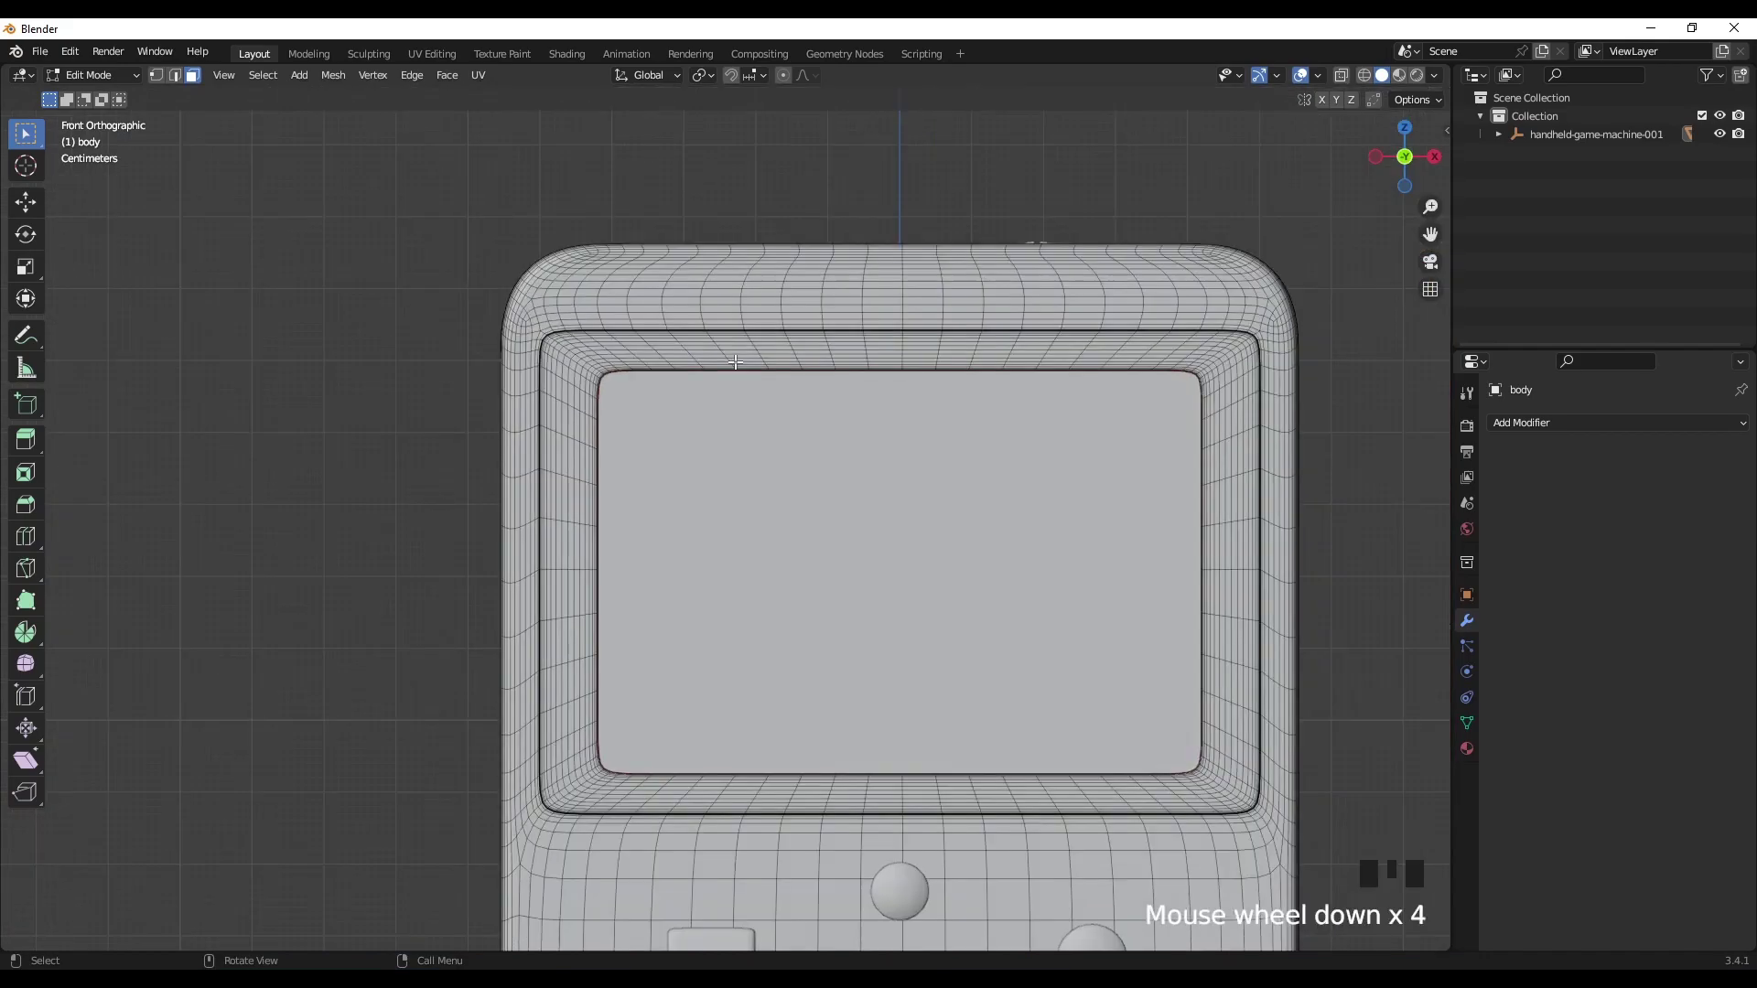
pyautogui.keyDown('shift'); pyautogui.moveTo(711, 359); pyautogui.dragTo(788, 451, button='middle'); pyautogui.keyUp('shift')
pyautogui.press('Tab')
pyautogui.scroll(-4, 789, 458)
pyautogui.scroll(2, 796, 525)
pyautogui.press('g')
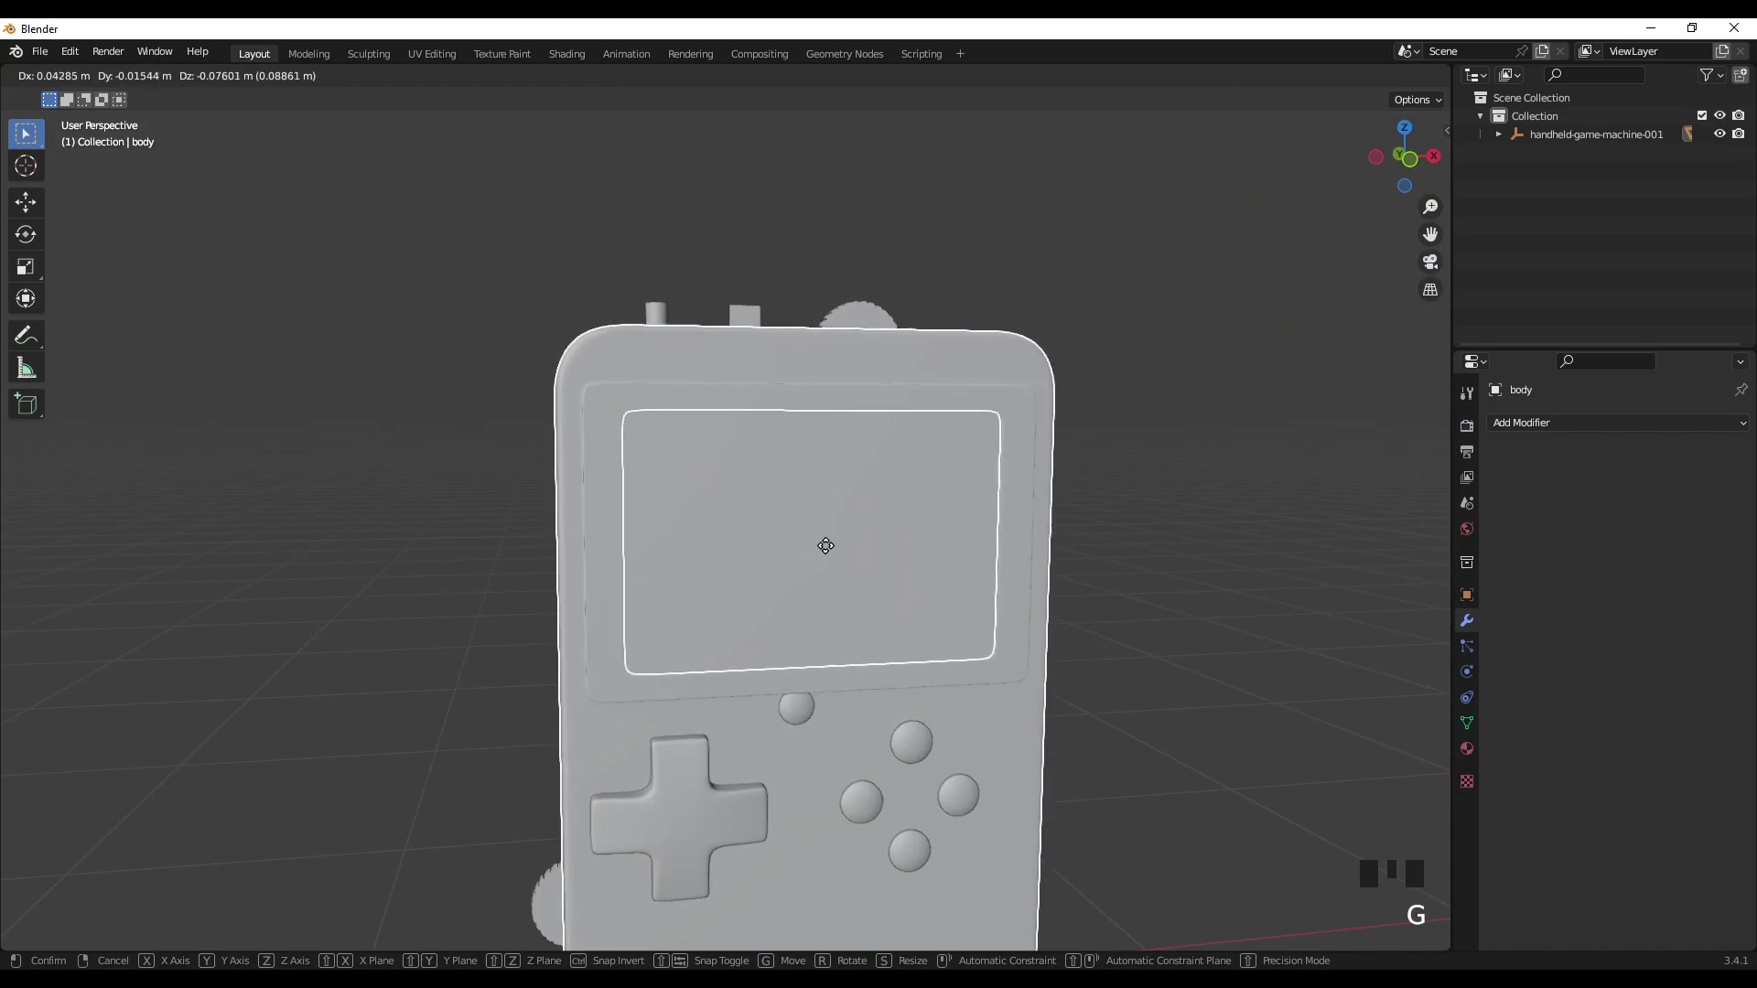
pyautogui.click(831, 458)
pyautogui.click(819, 465)
pyautogui.click(1093, 411)
# Step: Move the separated screen object into a new collection named LED
pyautogui.click(830, 479)
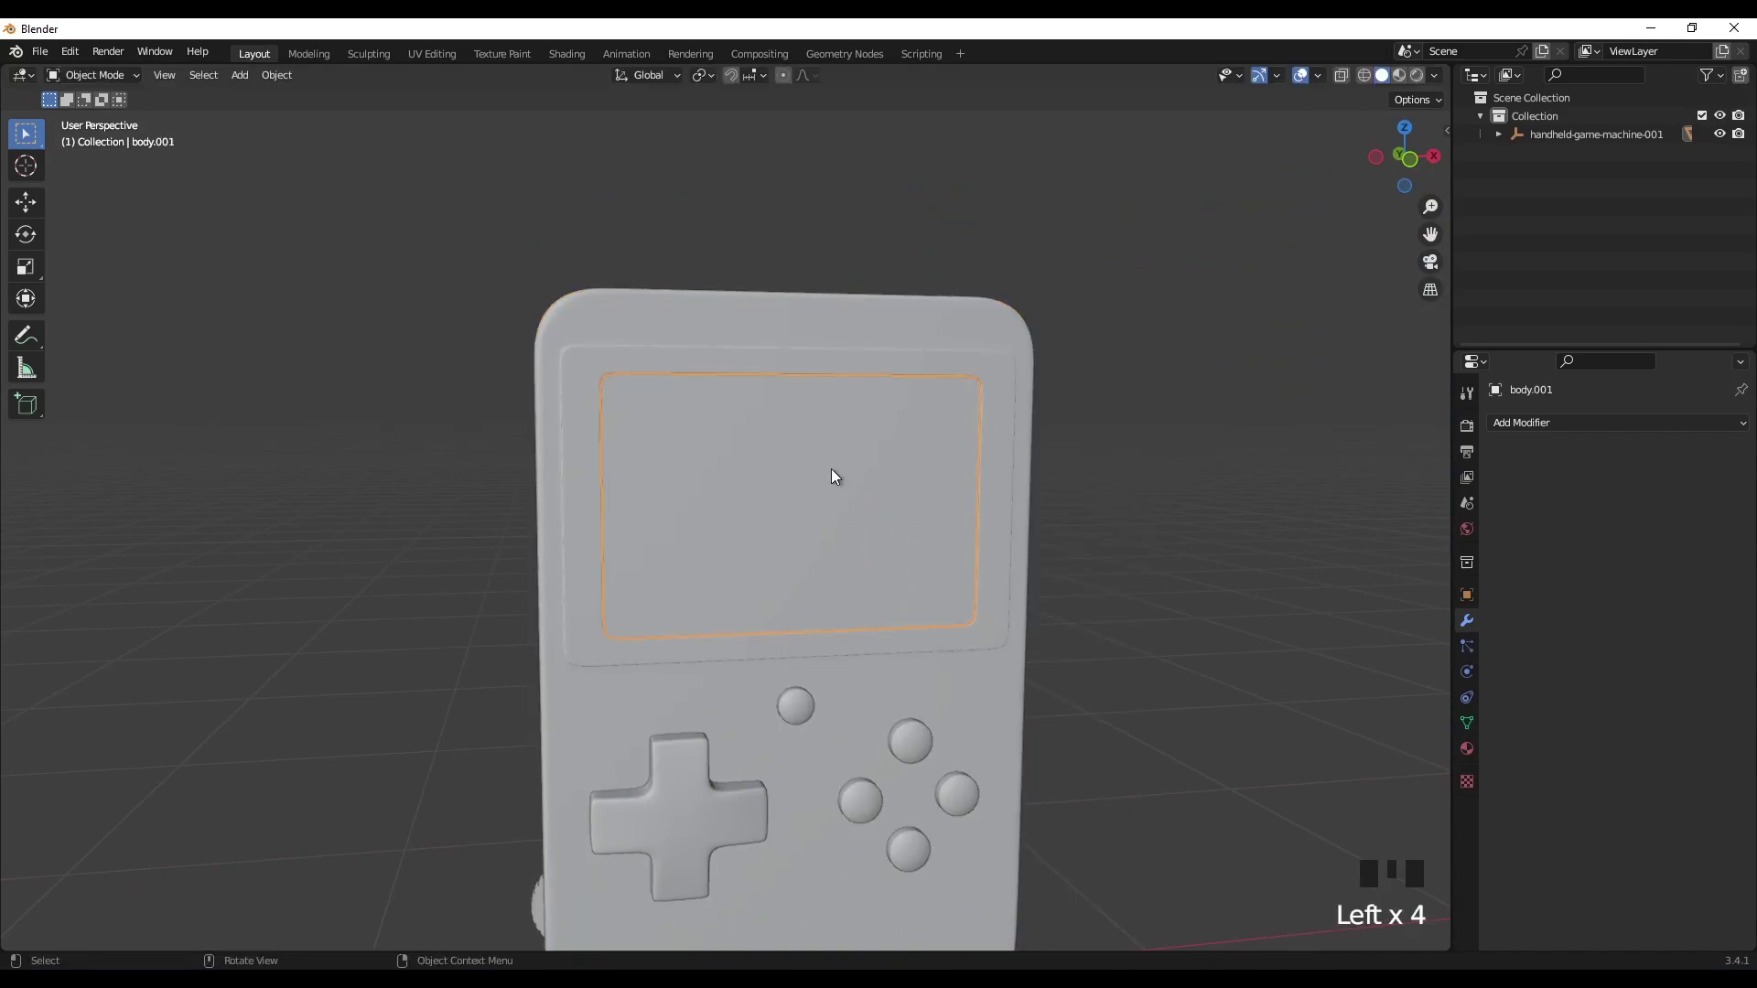
pyautogui.press('g')
pyautogui.rightClick(816, 491)
pyautogui.scroll(2, 829, 491)
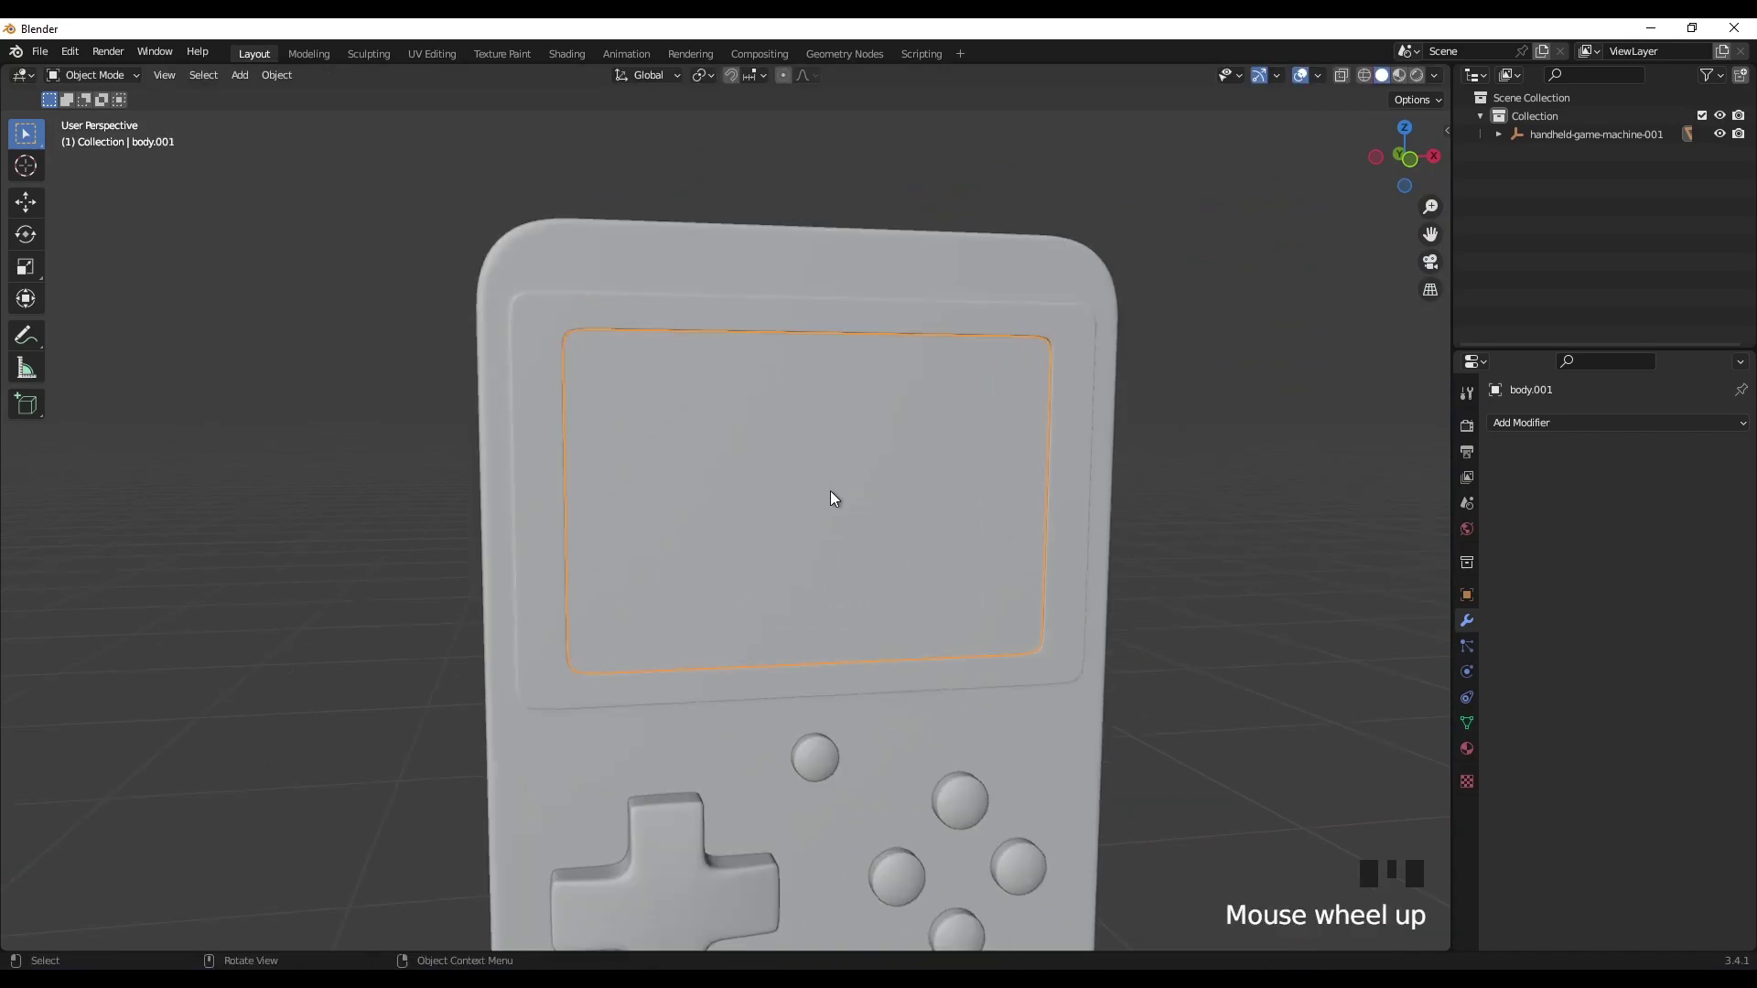
pyautogui.keyDown('shift'); pyautogui.moveTo(863, 492); pyautogui.dragTo(852, 486, button='middle'); pyautogui.keyUp('shift')
pyautogui.scroll(-2, 849, 486)
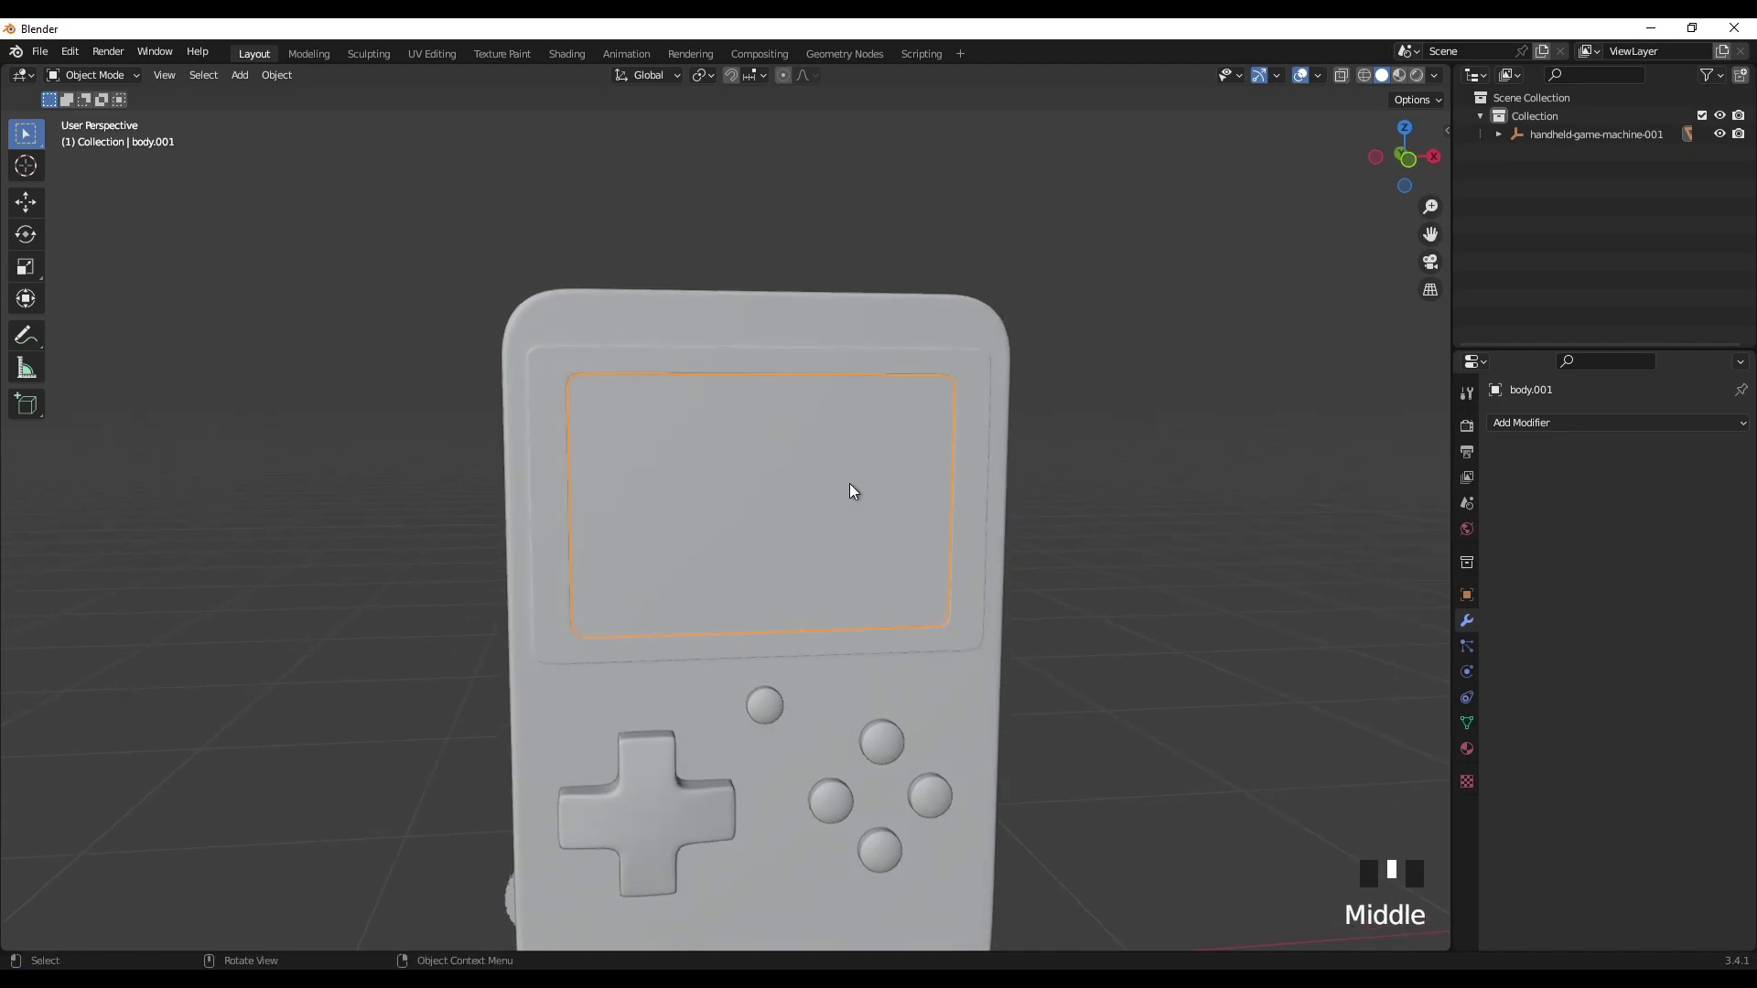
pyautogui.press('m')
pyautogui.click(847, 481)
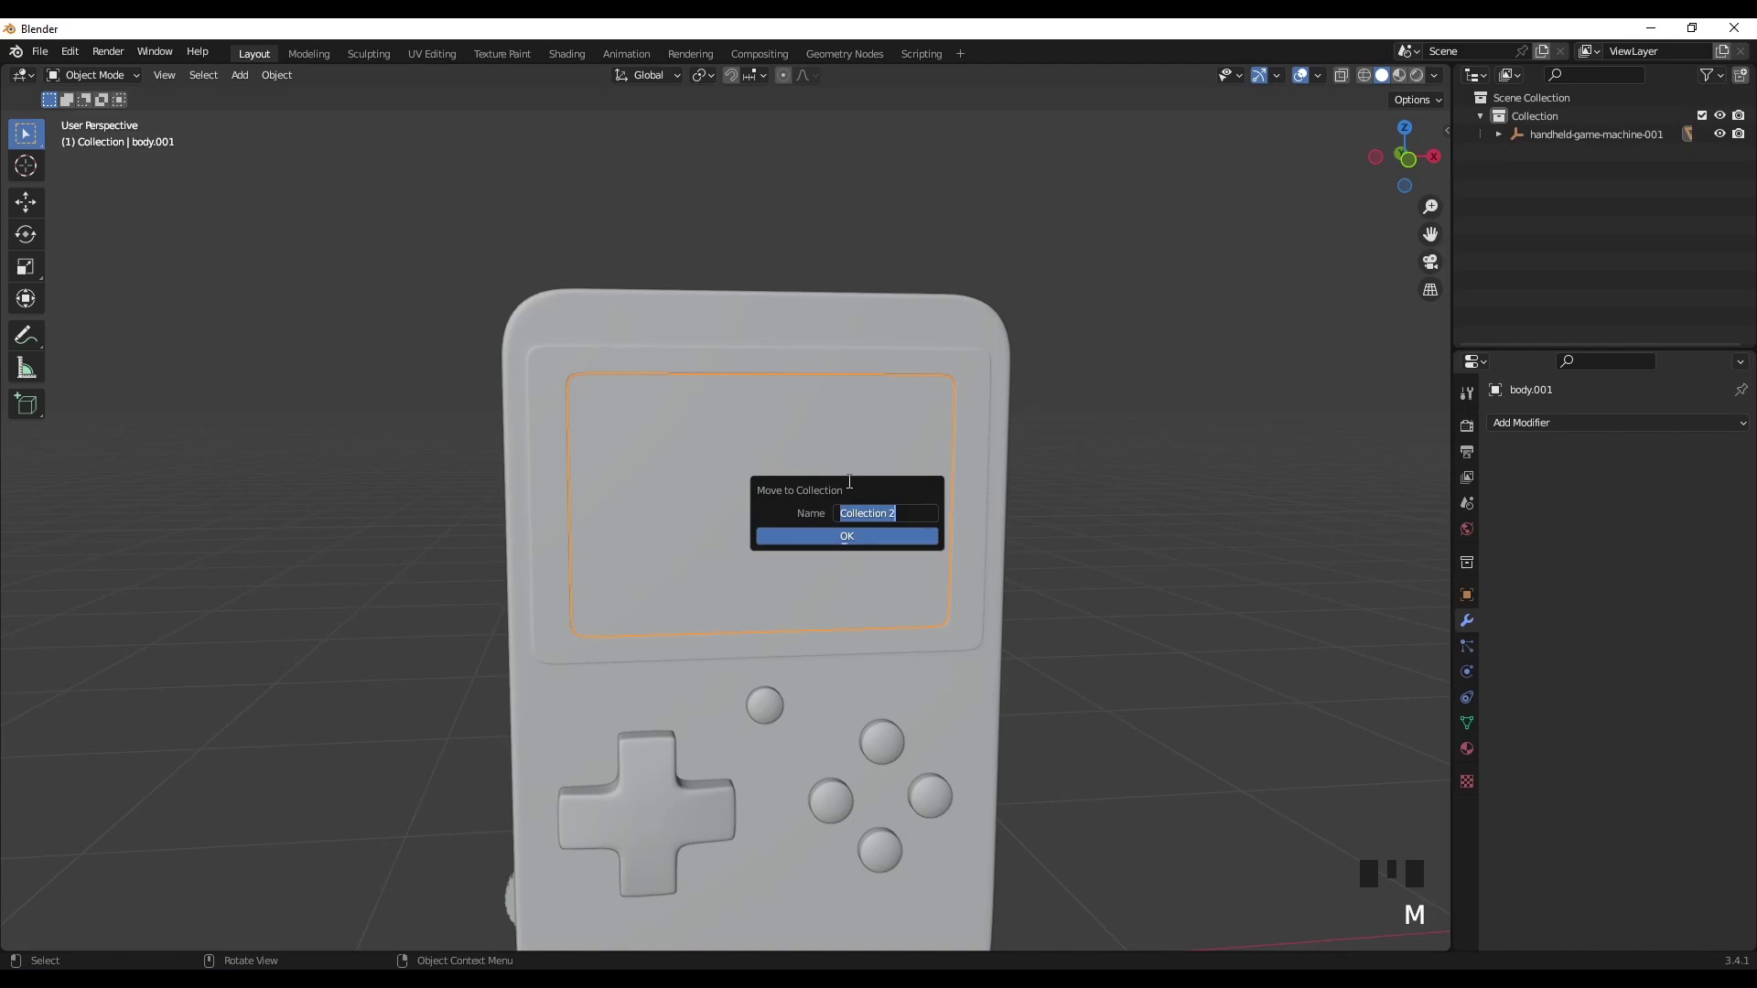
pyautogui.press('shift')
pyautogui.write('LED')
pyautogui.press('Return')
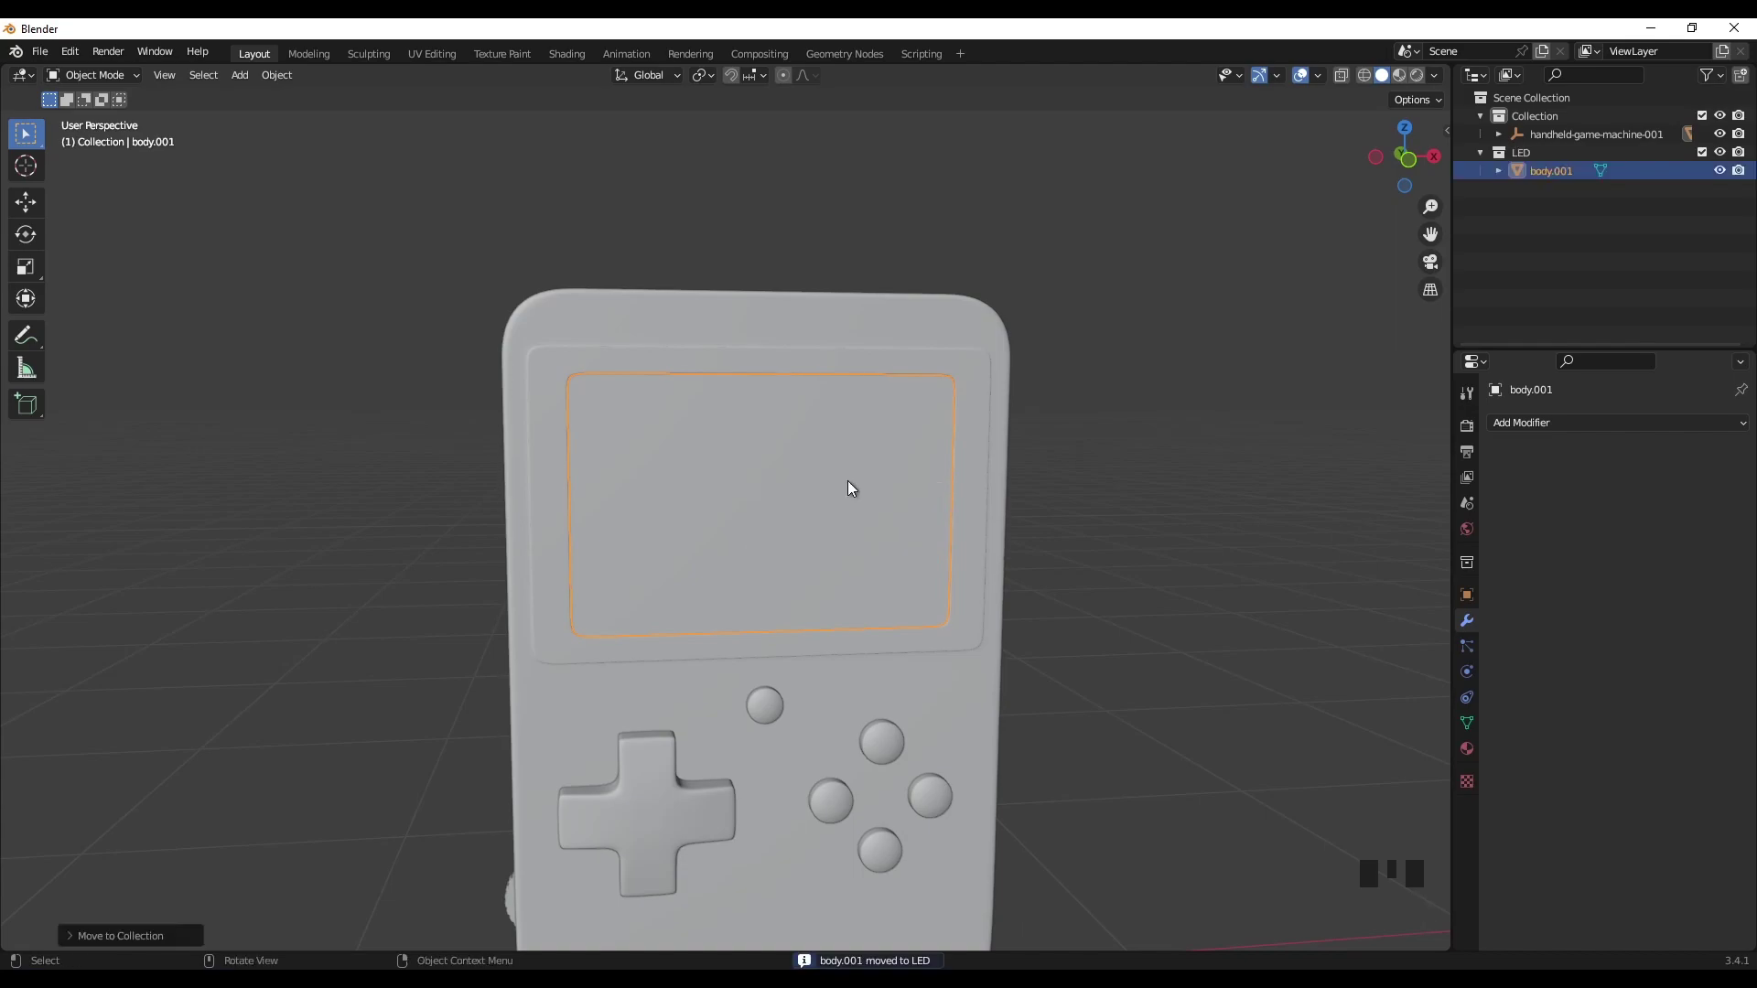
# Step: Rename the separated screen object in the LED collection to Glass
pyautogui.click(1557, 173)
pyautogui.doubleClick(1557, 174)
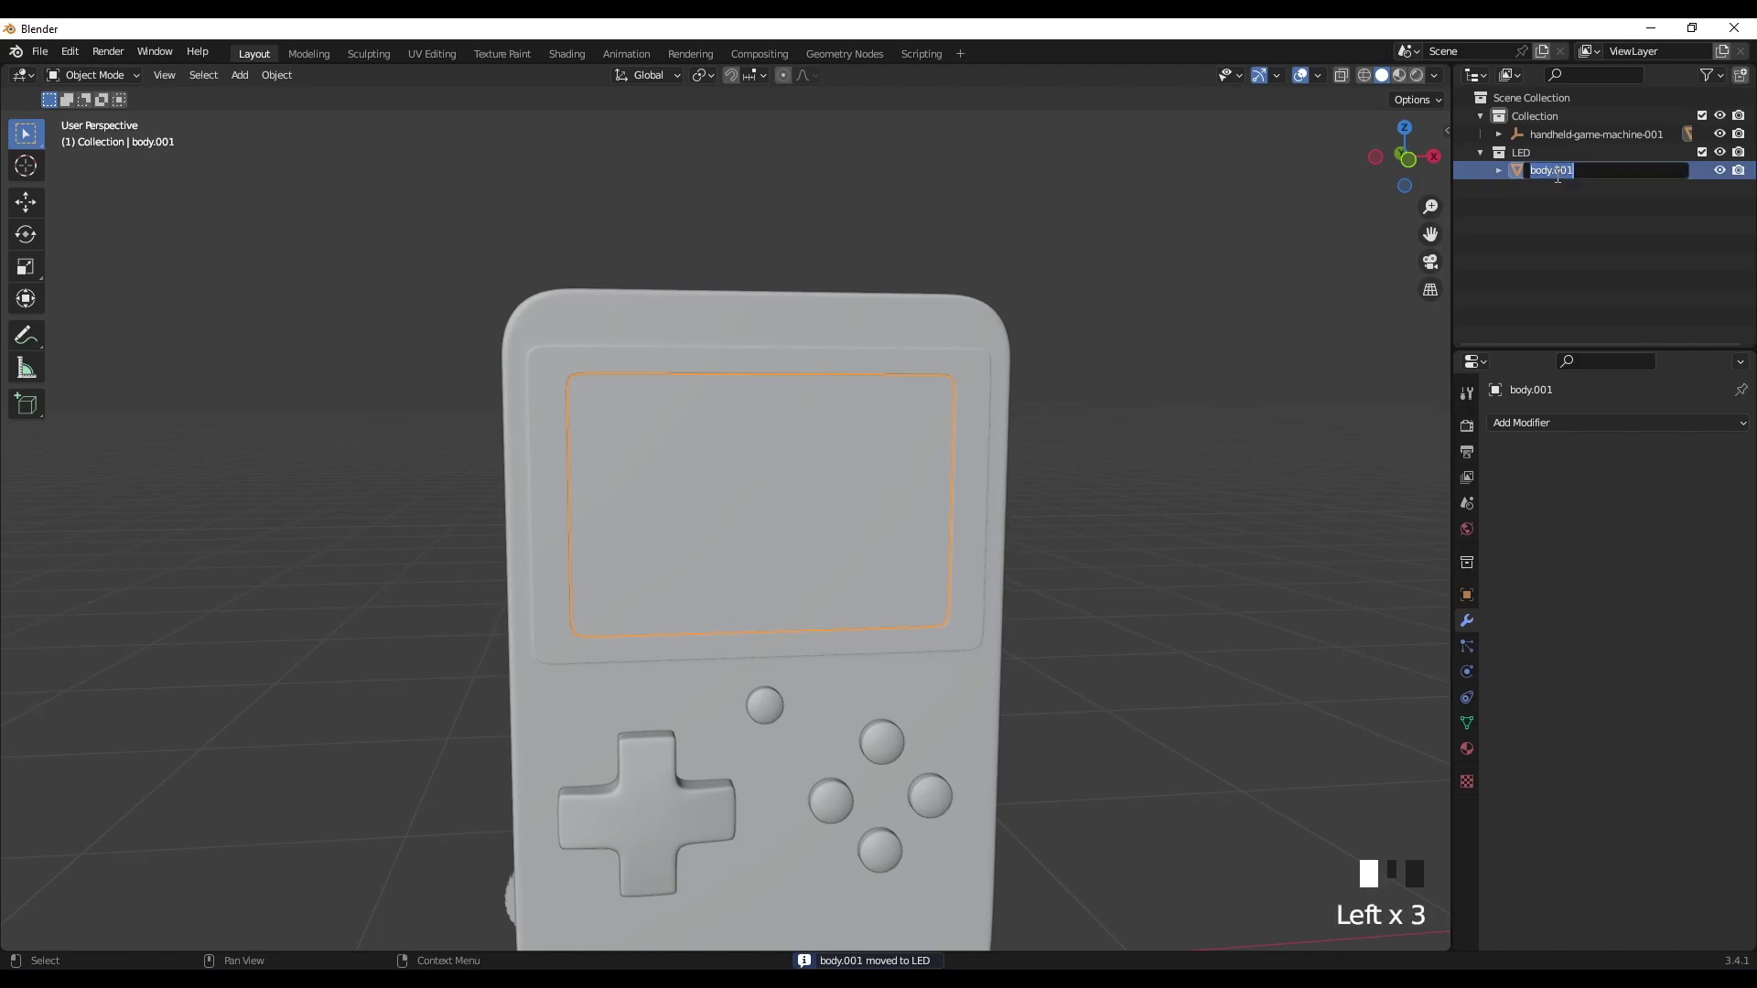
pyautogui.write('Glas')
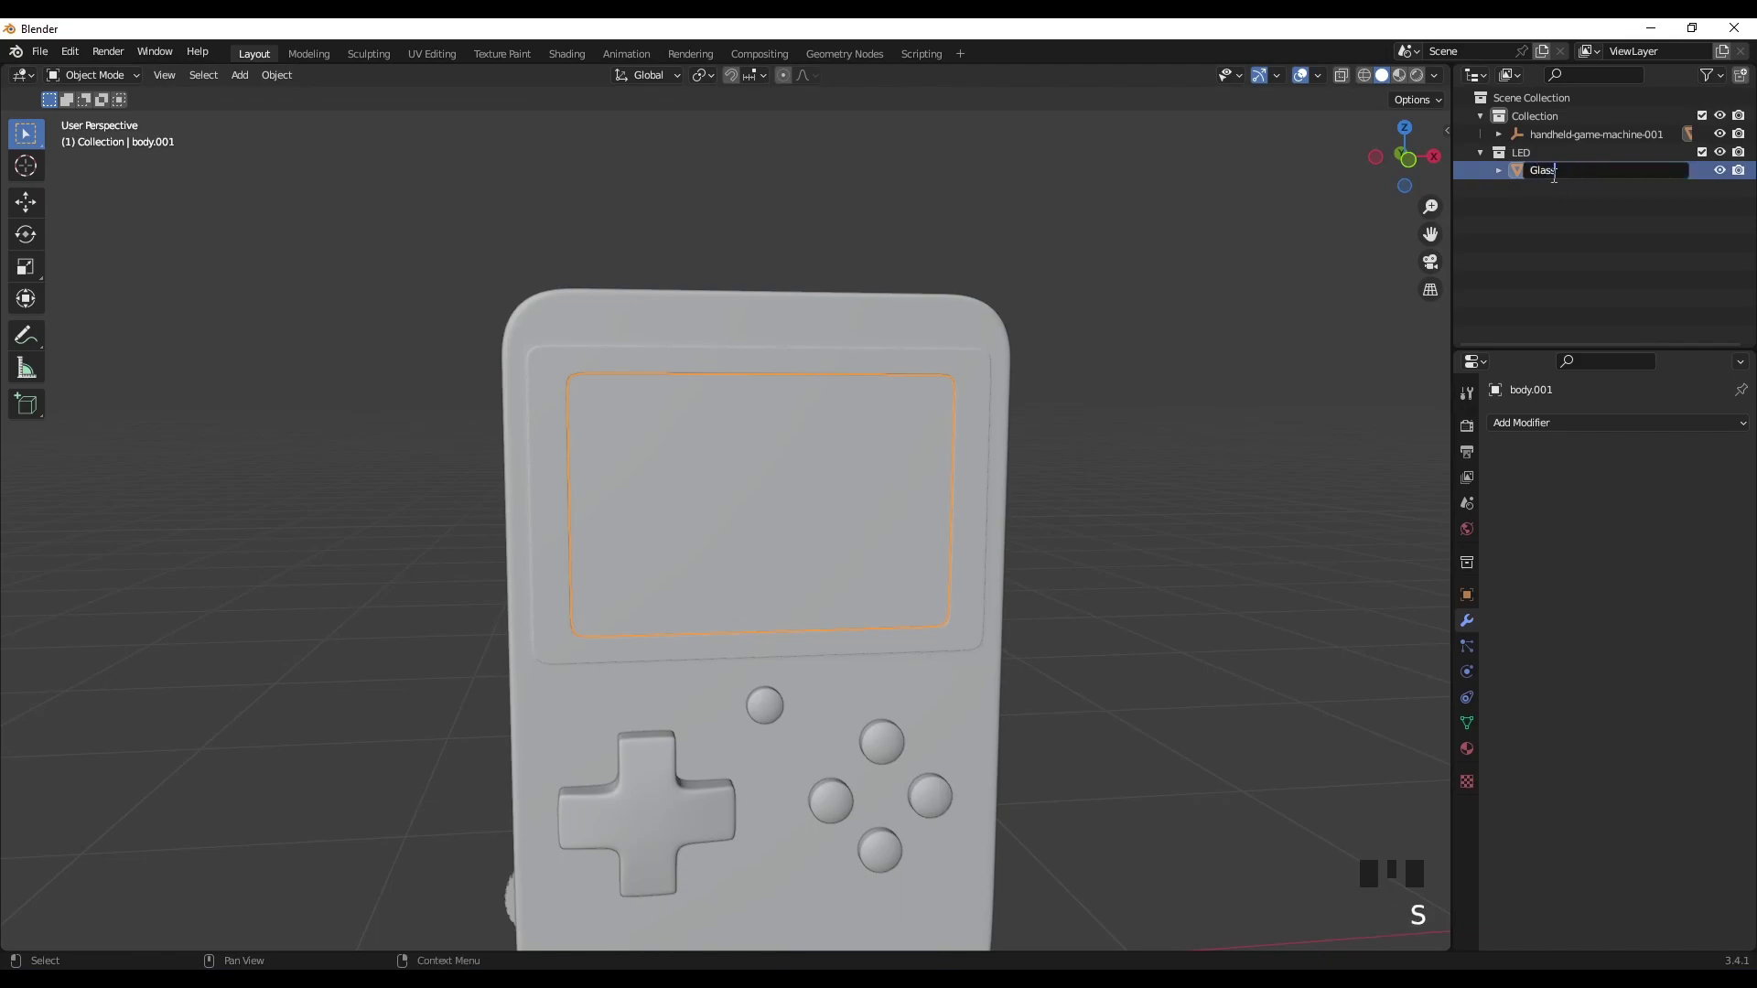
pyautogui.write('s')
pyautogui.press('Return')
# Step: Select all of the console's objects and examine their combined UV layout in the UV Editing workspace
pyautogui.scroll(-1, 1144, 384)
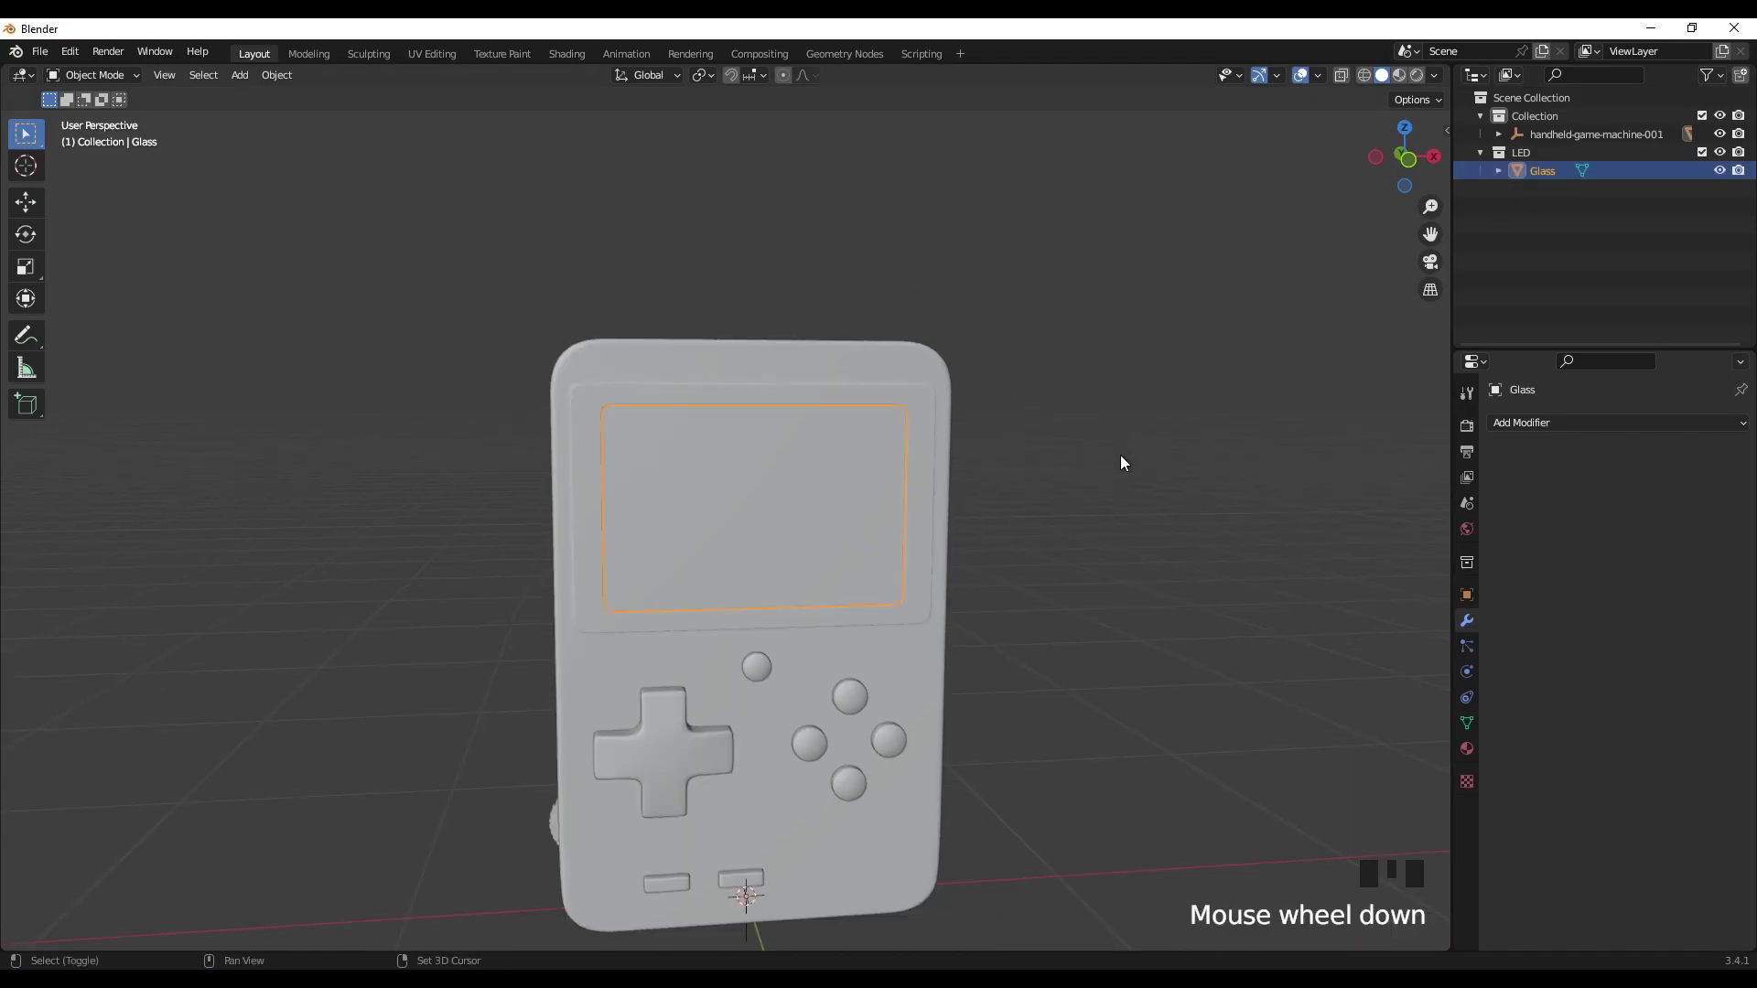
pyautogui.keyDown('shift'); pyautogui.moveTo(1120, 457); pyautogui.dragTo(1120, 405, button='middle'); pyautogui.keyUp('shift')
pyautogui.press('a')
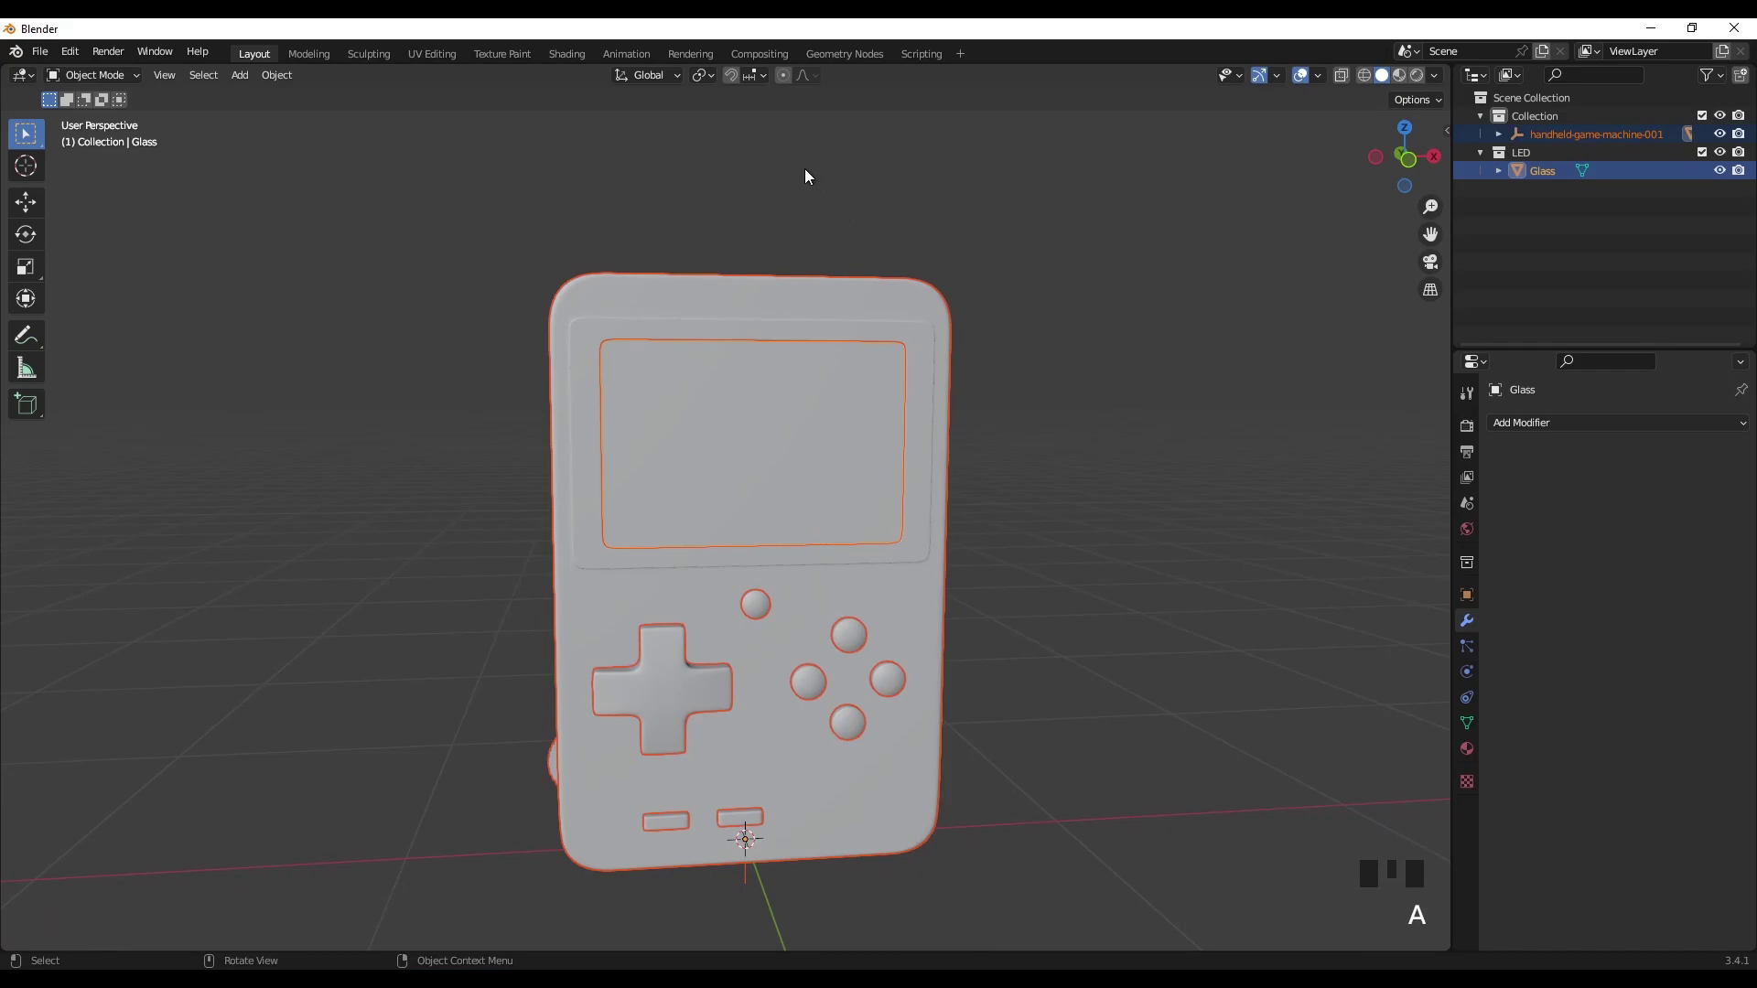
pyautogui.click(451, 58)
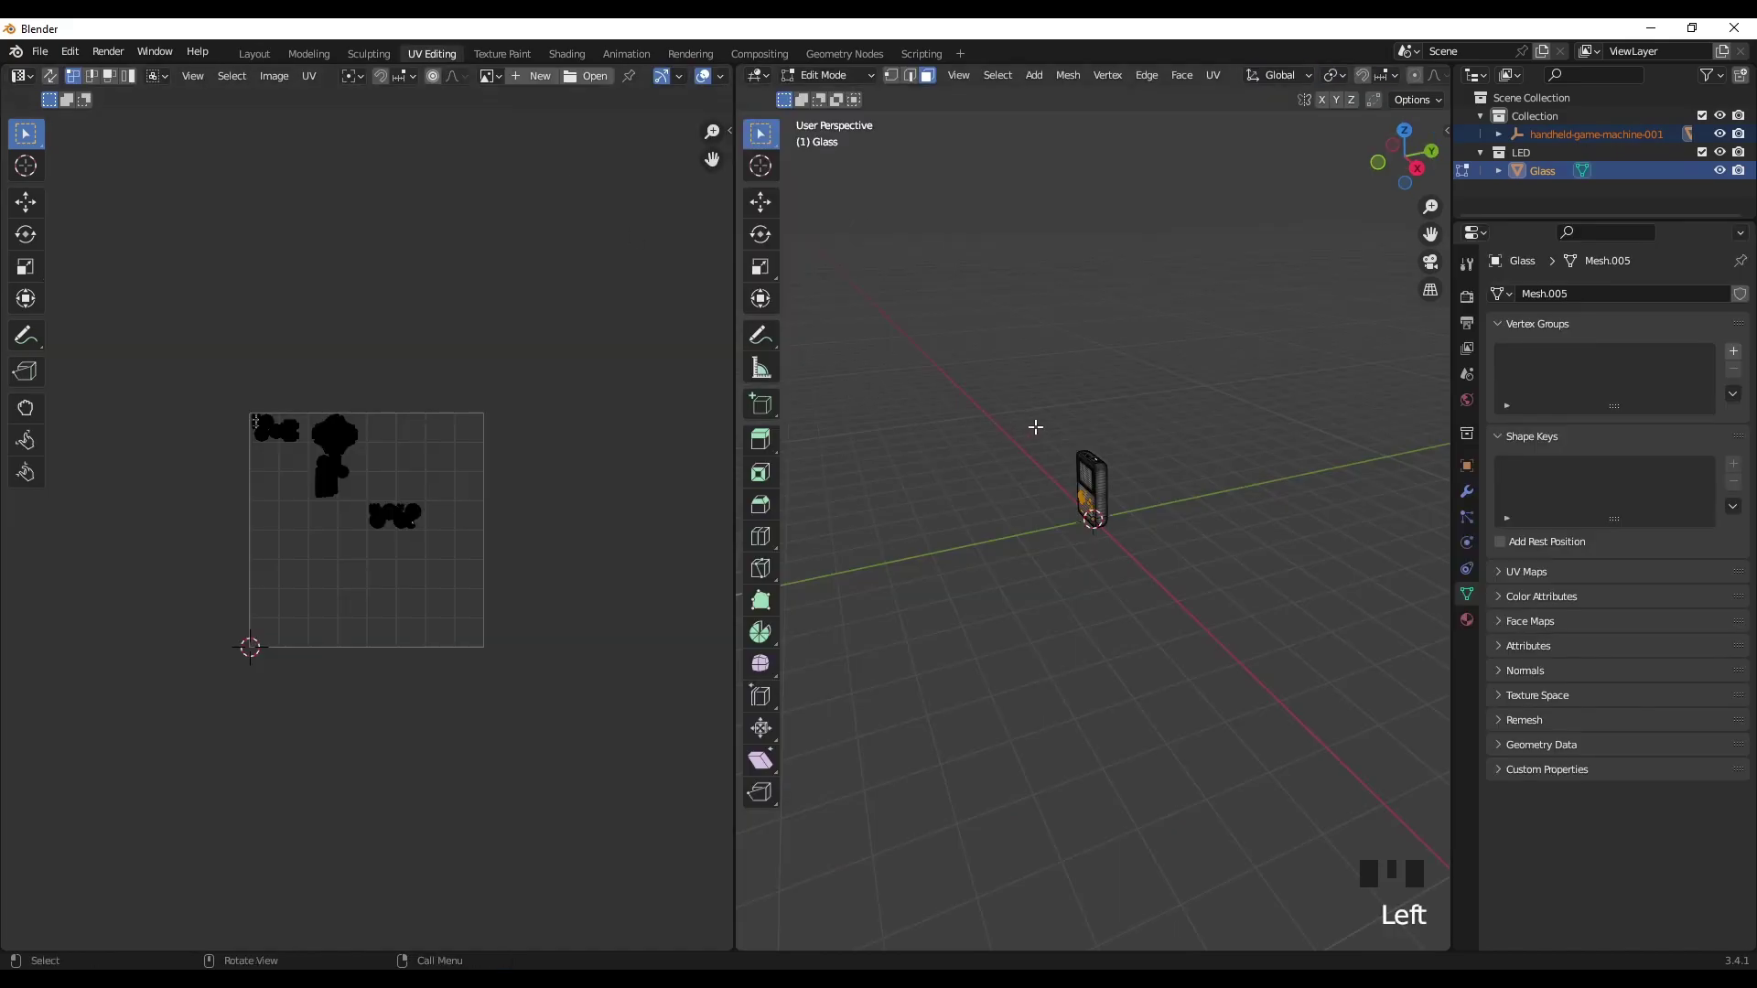
pyautogui.press('a')
pyautogui.scroll(5, 356, 540)
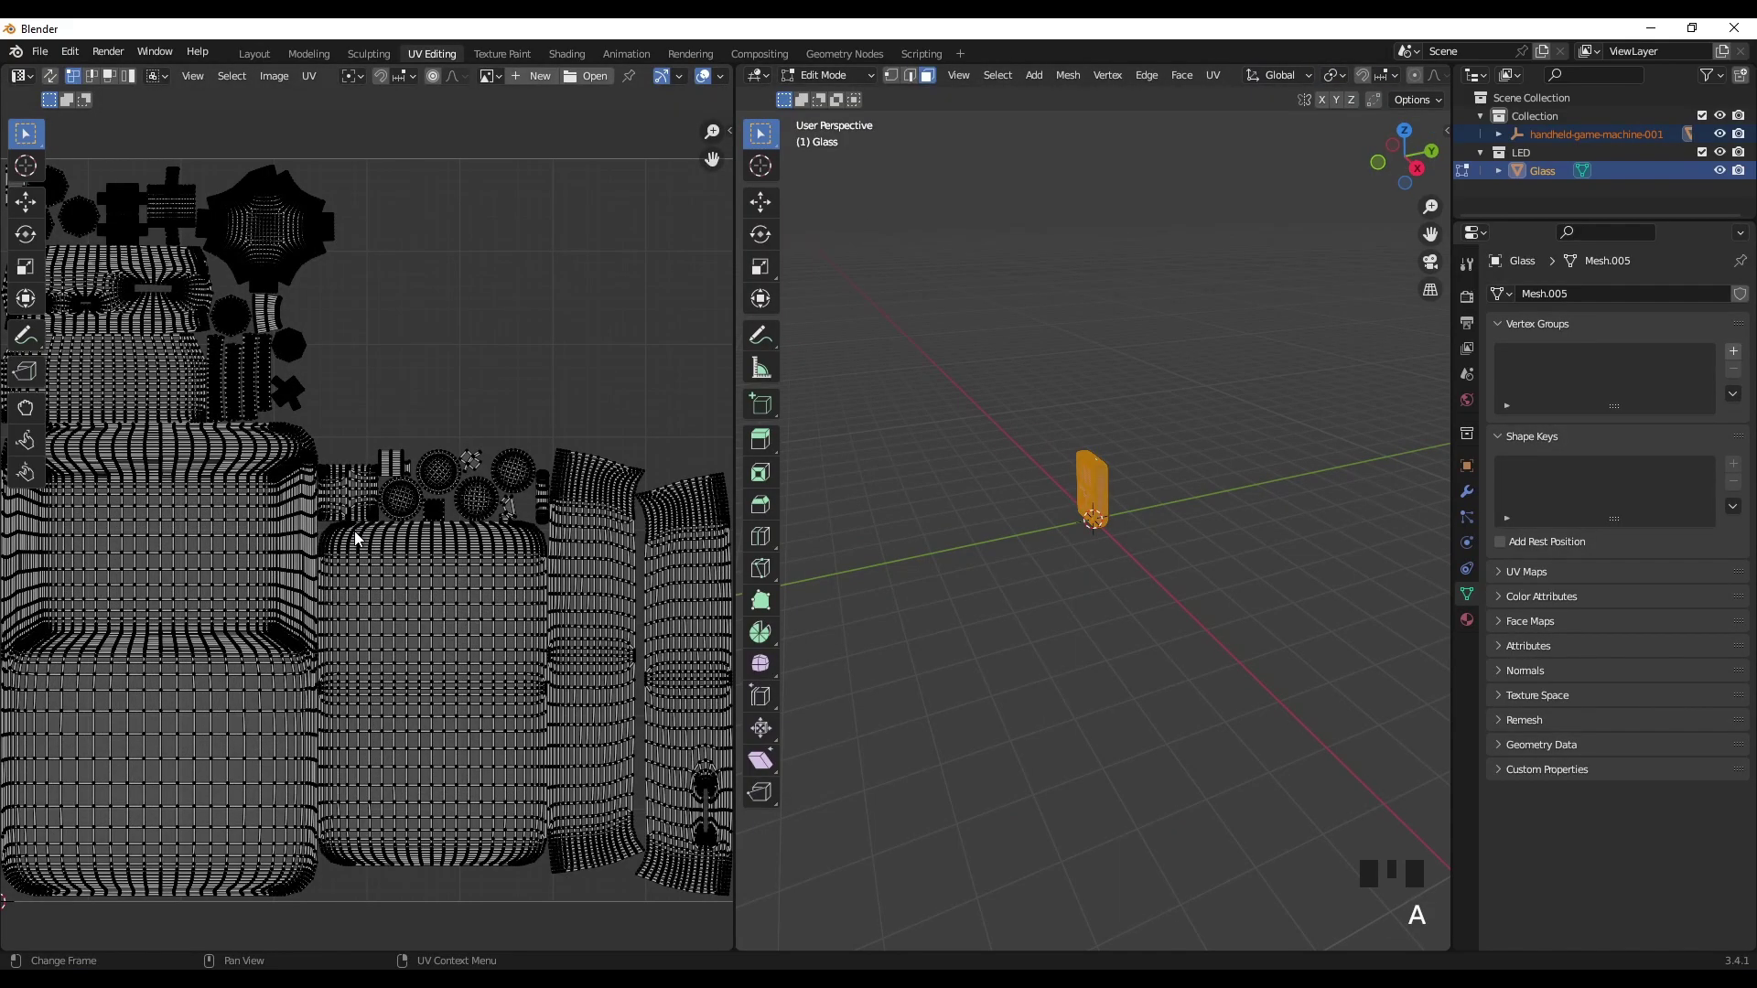
pyautogui.scroll(-1, 356, 540)
# Step: Select only the Glass object in front view and enter Edit Mode to show its UV map
pyautogui.press('Tab')
pyautogui.scroll(2, 1116, 496)
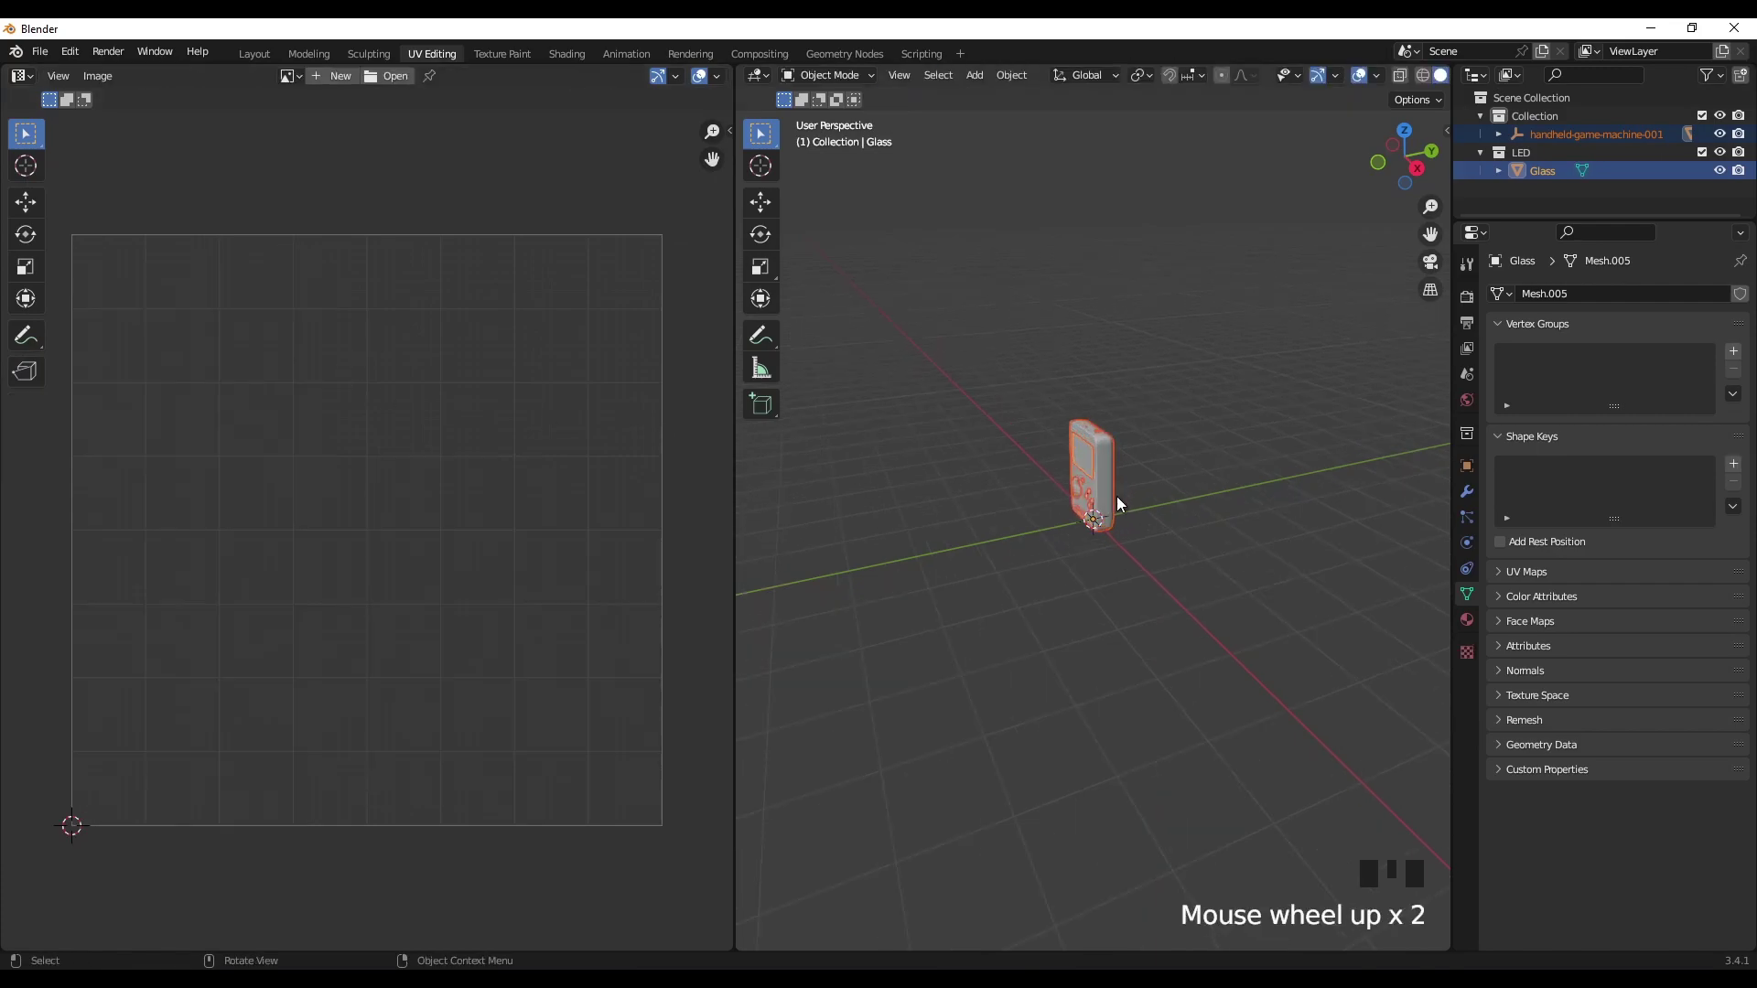
pyautogui.keyDown('shift'); pyautogui.moveTo(1116, 496); pyautogui.dragTo(1193, 509, button='middle'); pyautogui.keyUp('shift')
pyautogui.scroll(3, 1239, 499)
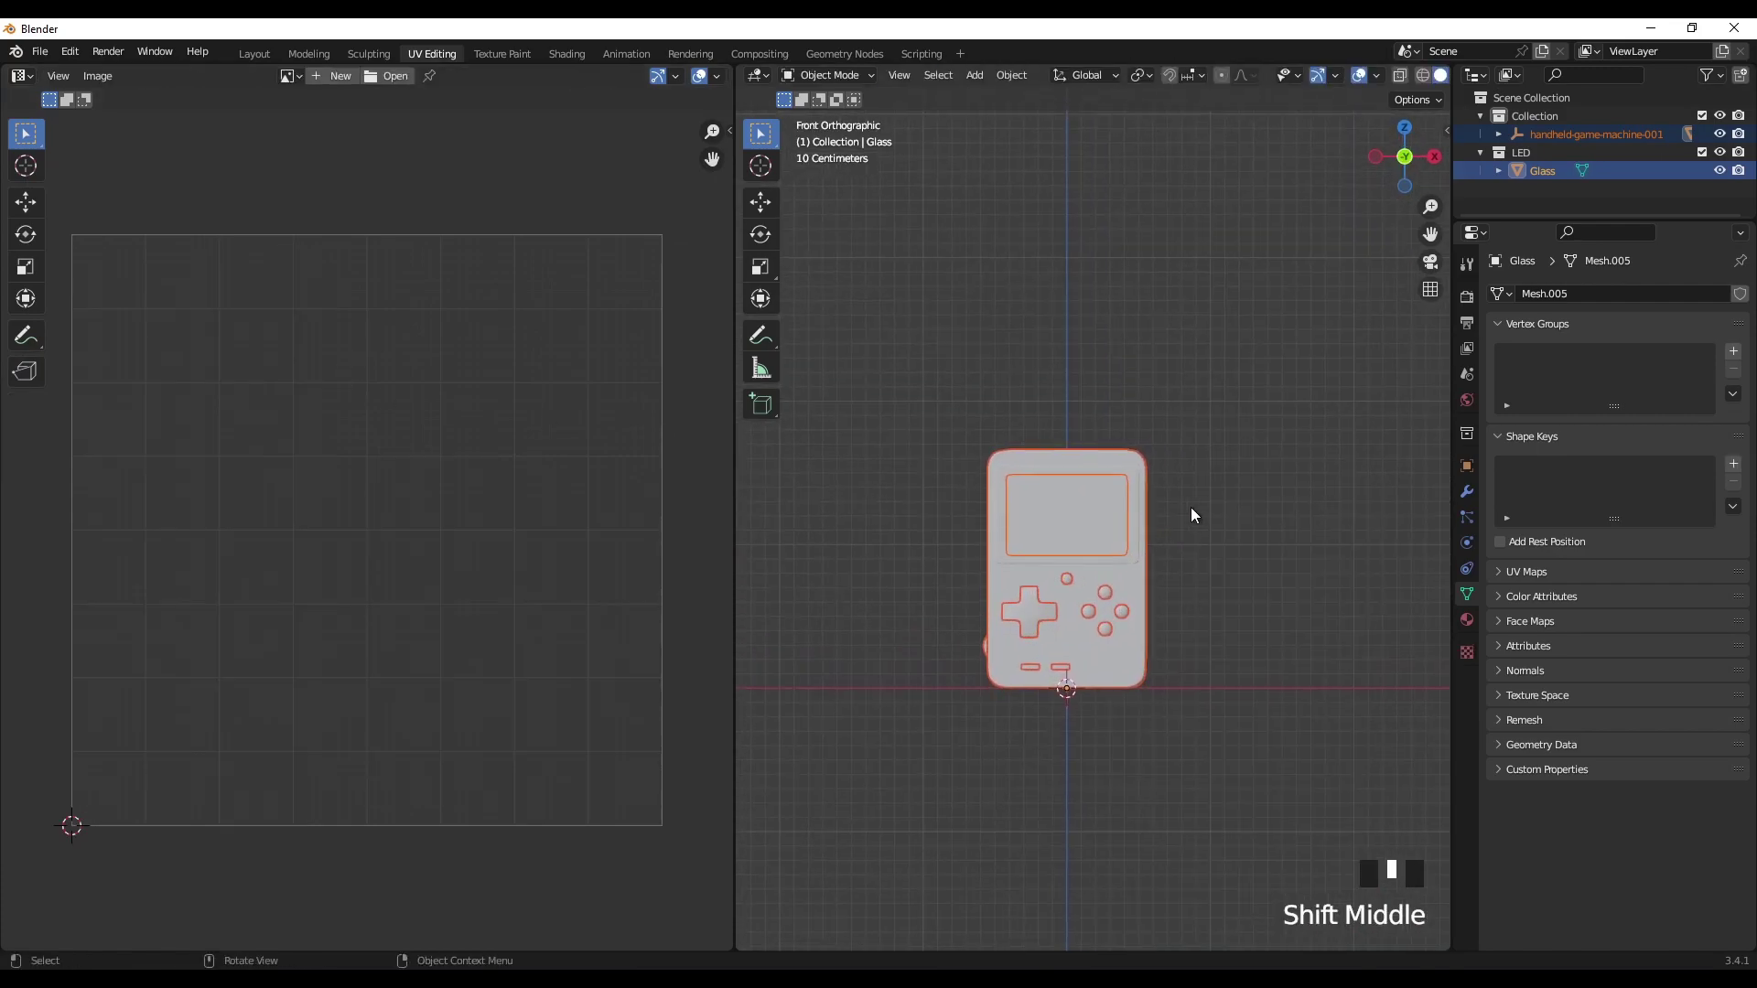
pyautogui.click(1098, 522)
pyautogui.click(1098, 522)
pyautogui.press('g')
pyautogui.rightClick(1140, 520)
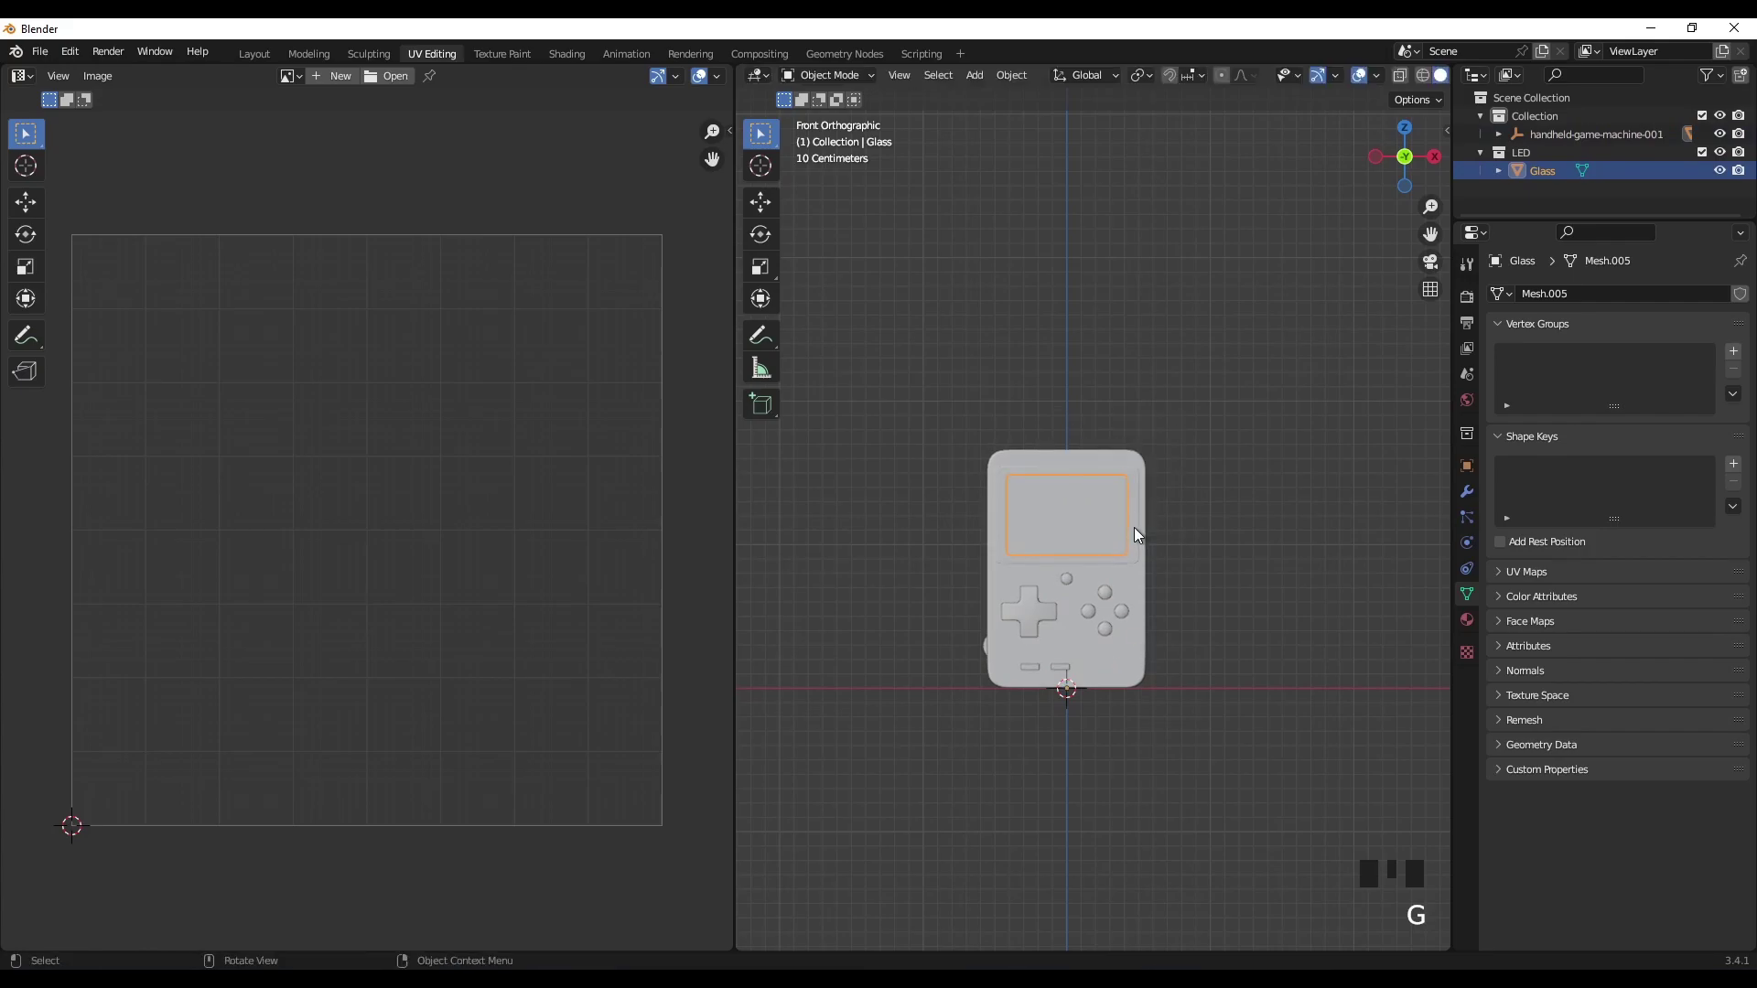
pyautogui.press('Tab')
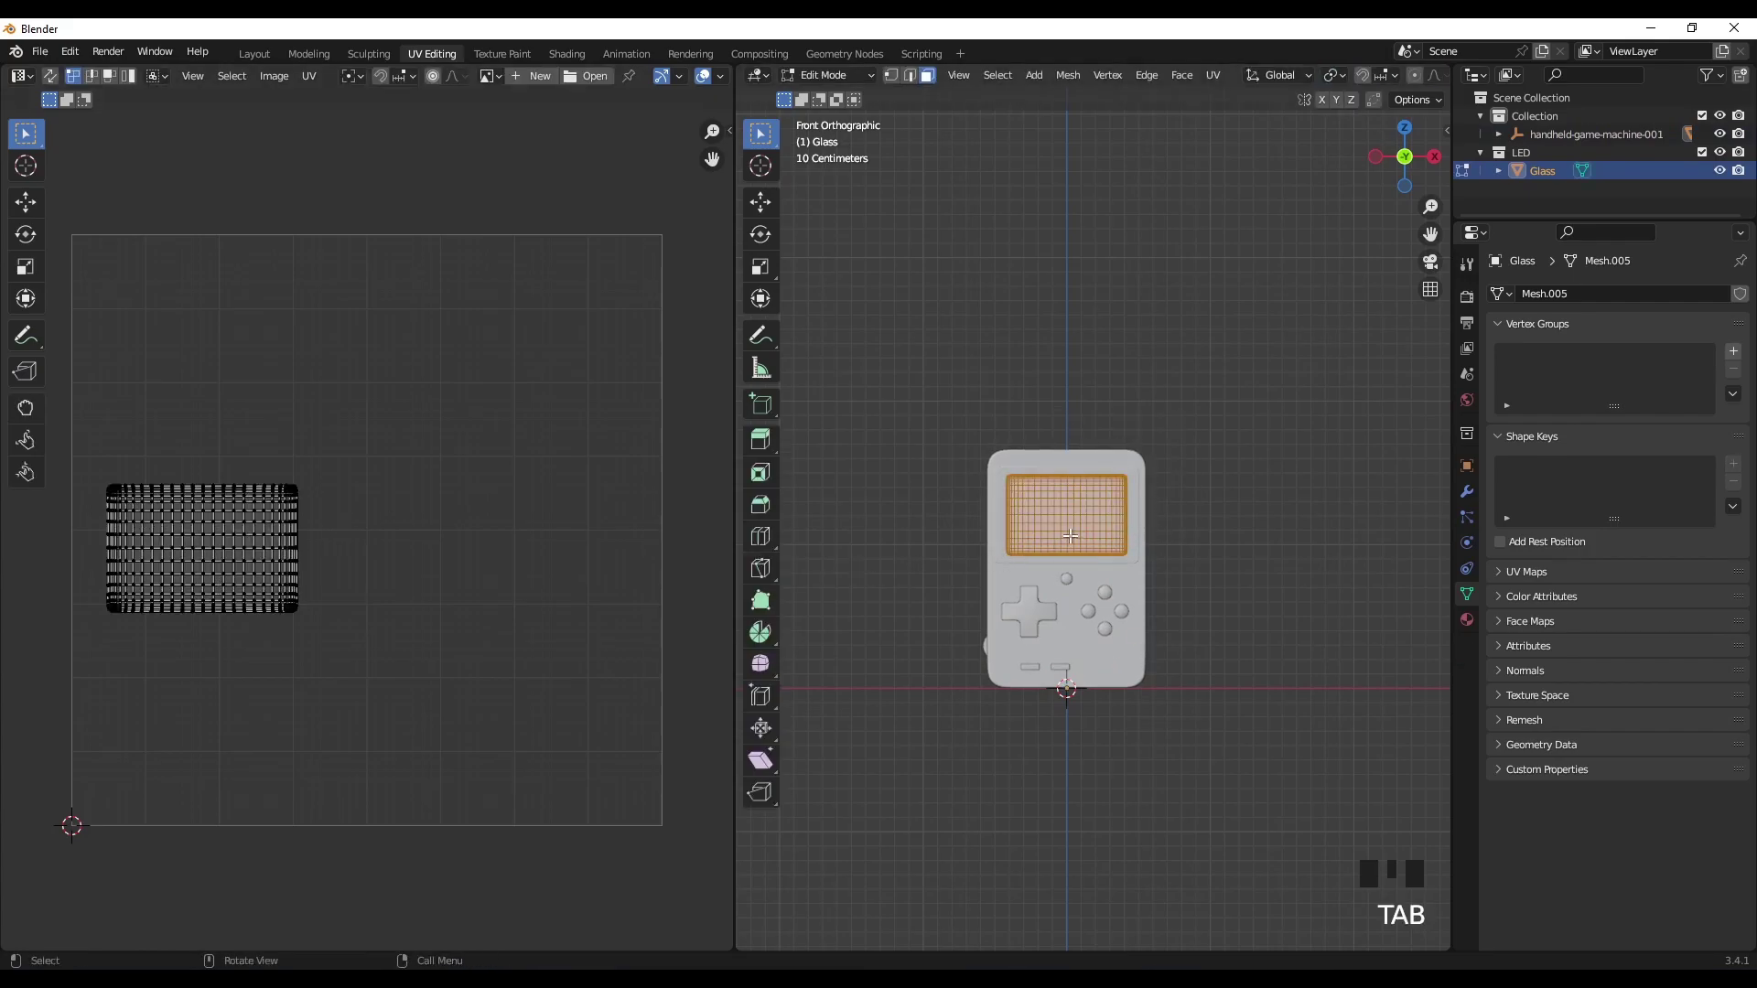
pyautogui.press('Tab')
pyautogui.click(1157, 507)
pyautogui.scroll(1, 1111, 547)
pyautogui.keyDown('shift'); pyautogui.moveTo(1107, 550); pyautogui.dragTo(1099, 552, button='middle'); pyautogui.keyUp('shift')
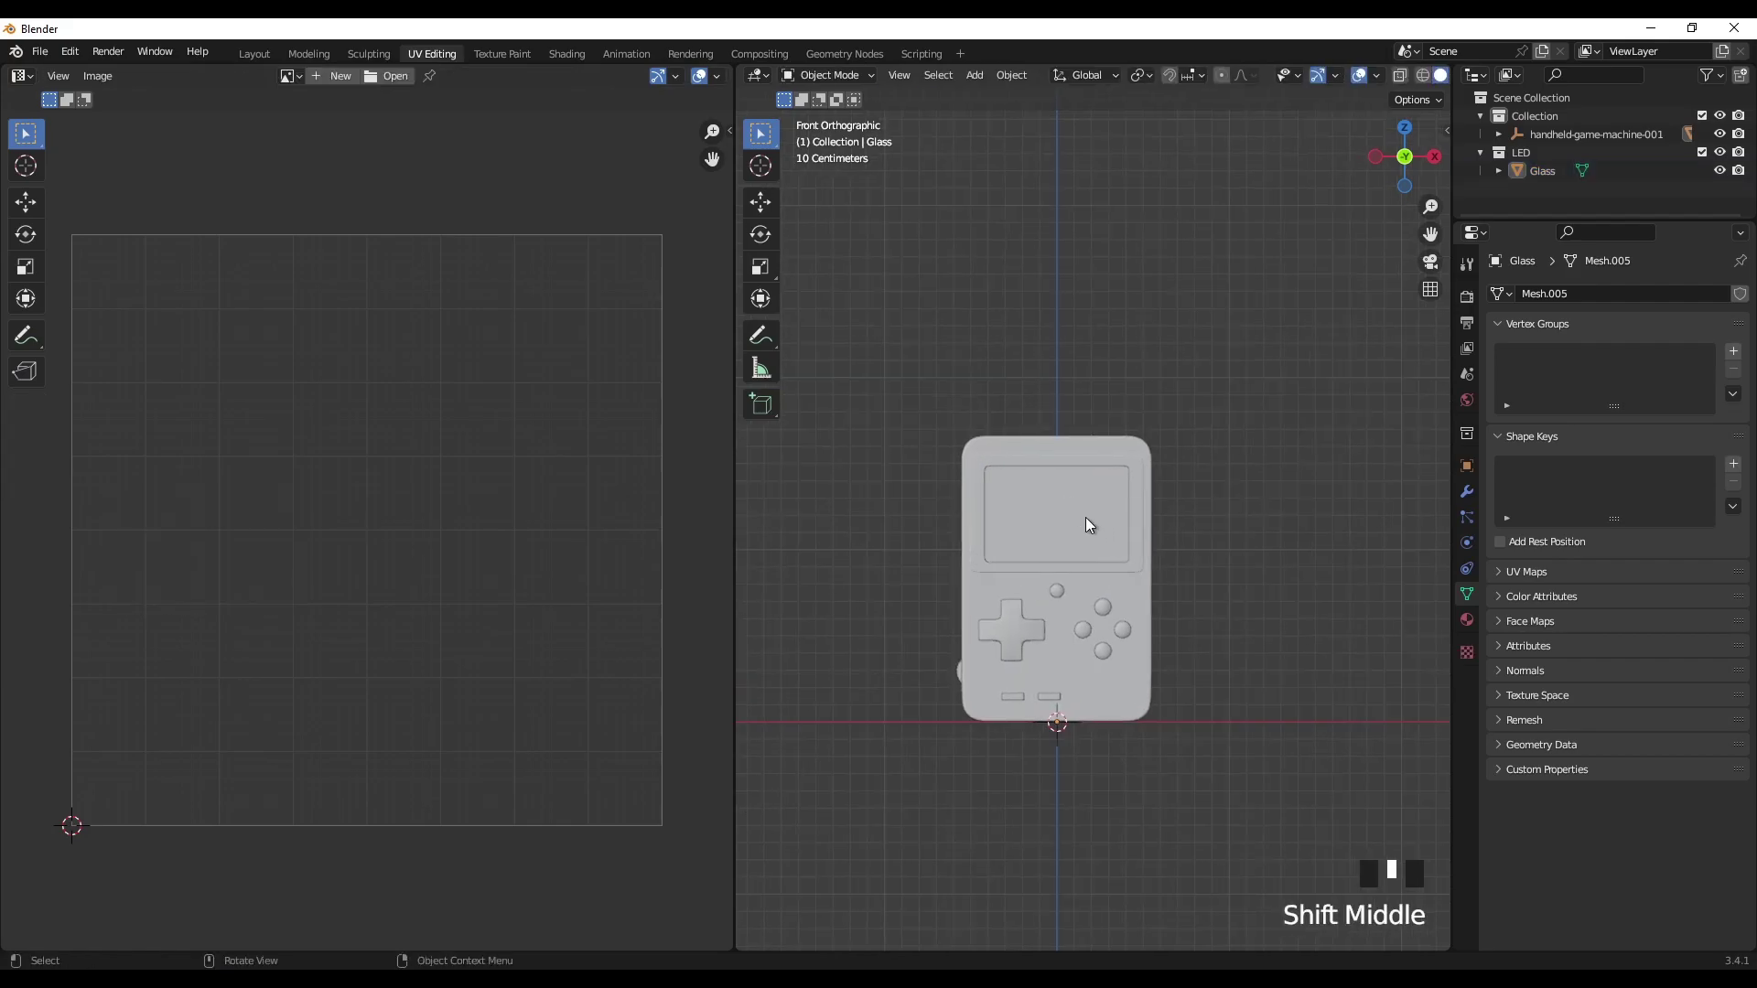
pyautogui.click(1086, 520)
pyautogui.press('g')
pyautogui.rightClick(1146, 507)
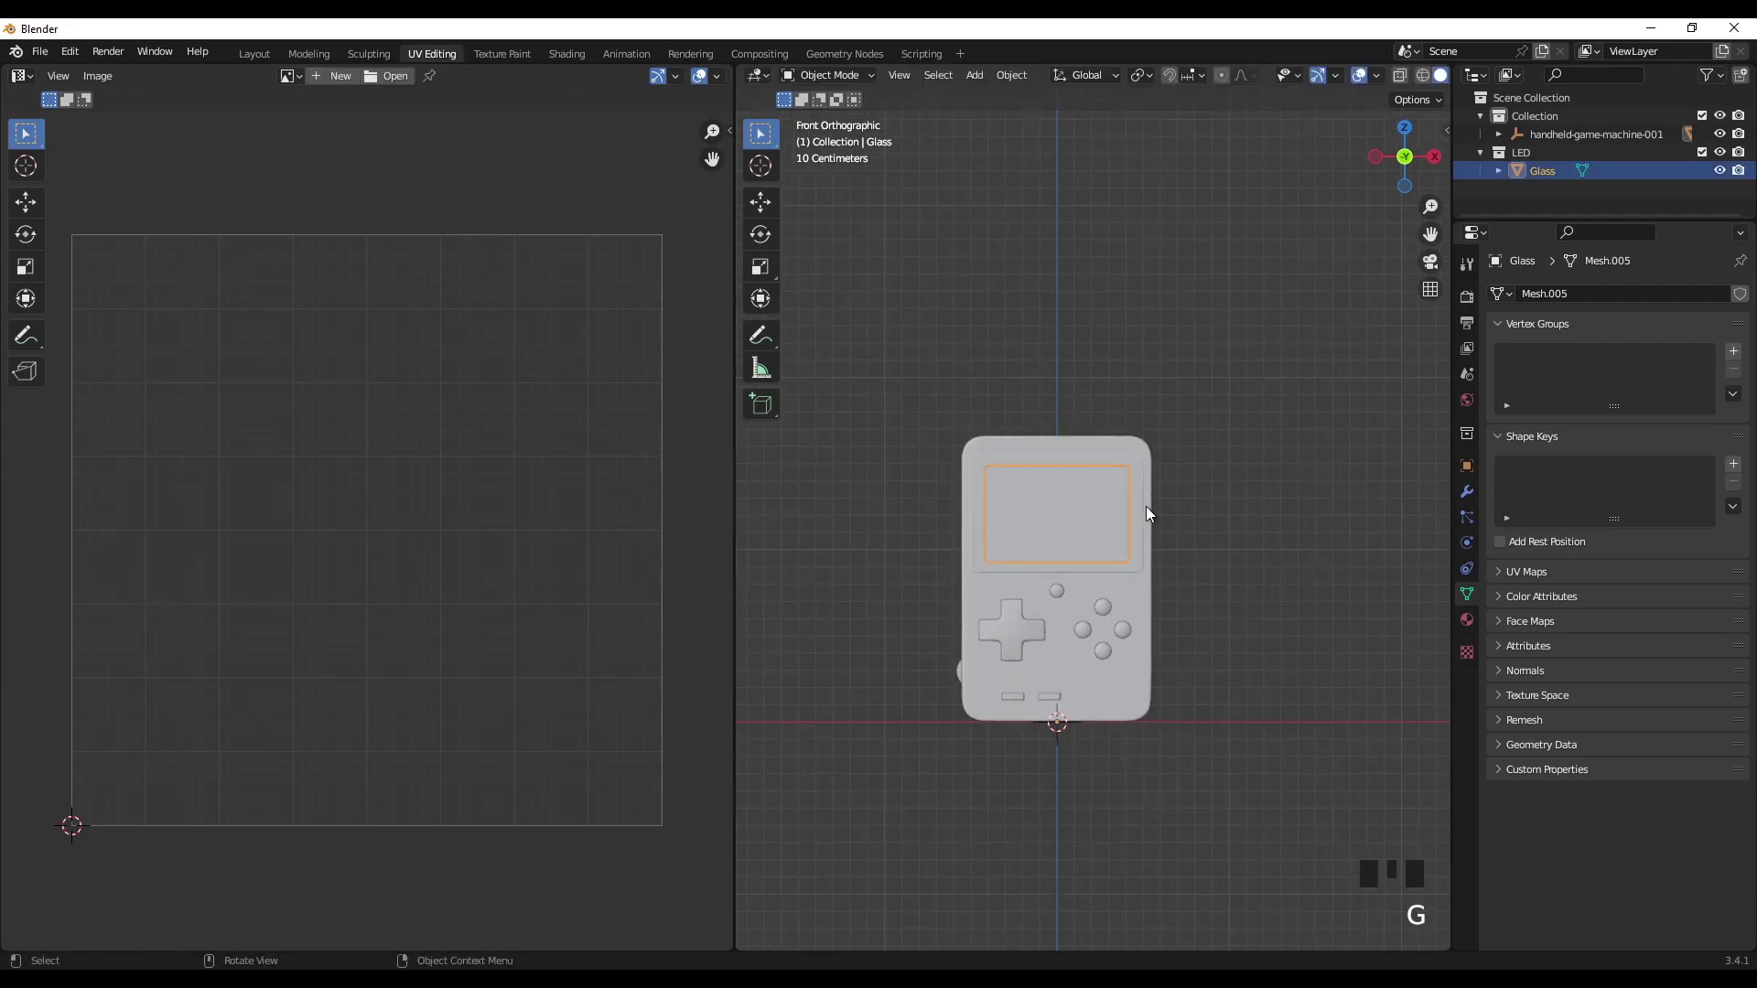
pyautogui.press('Tab')
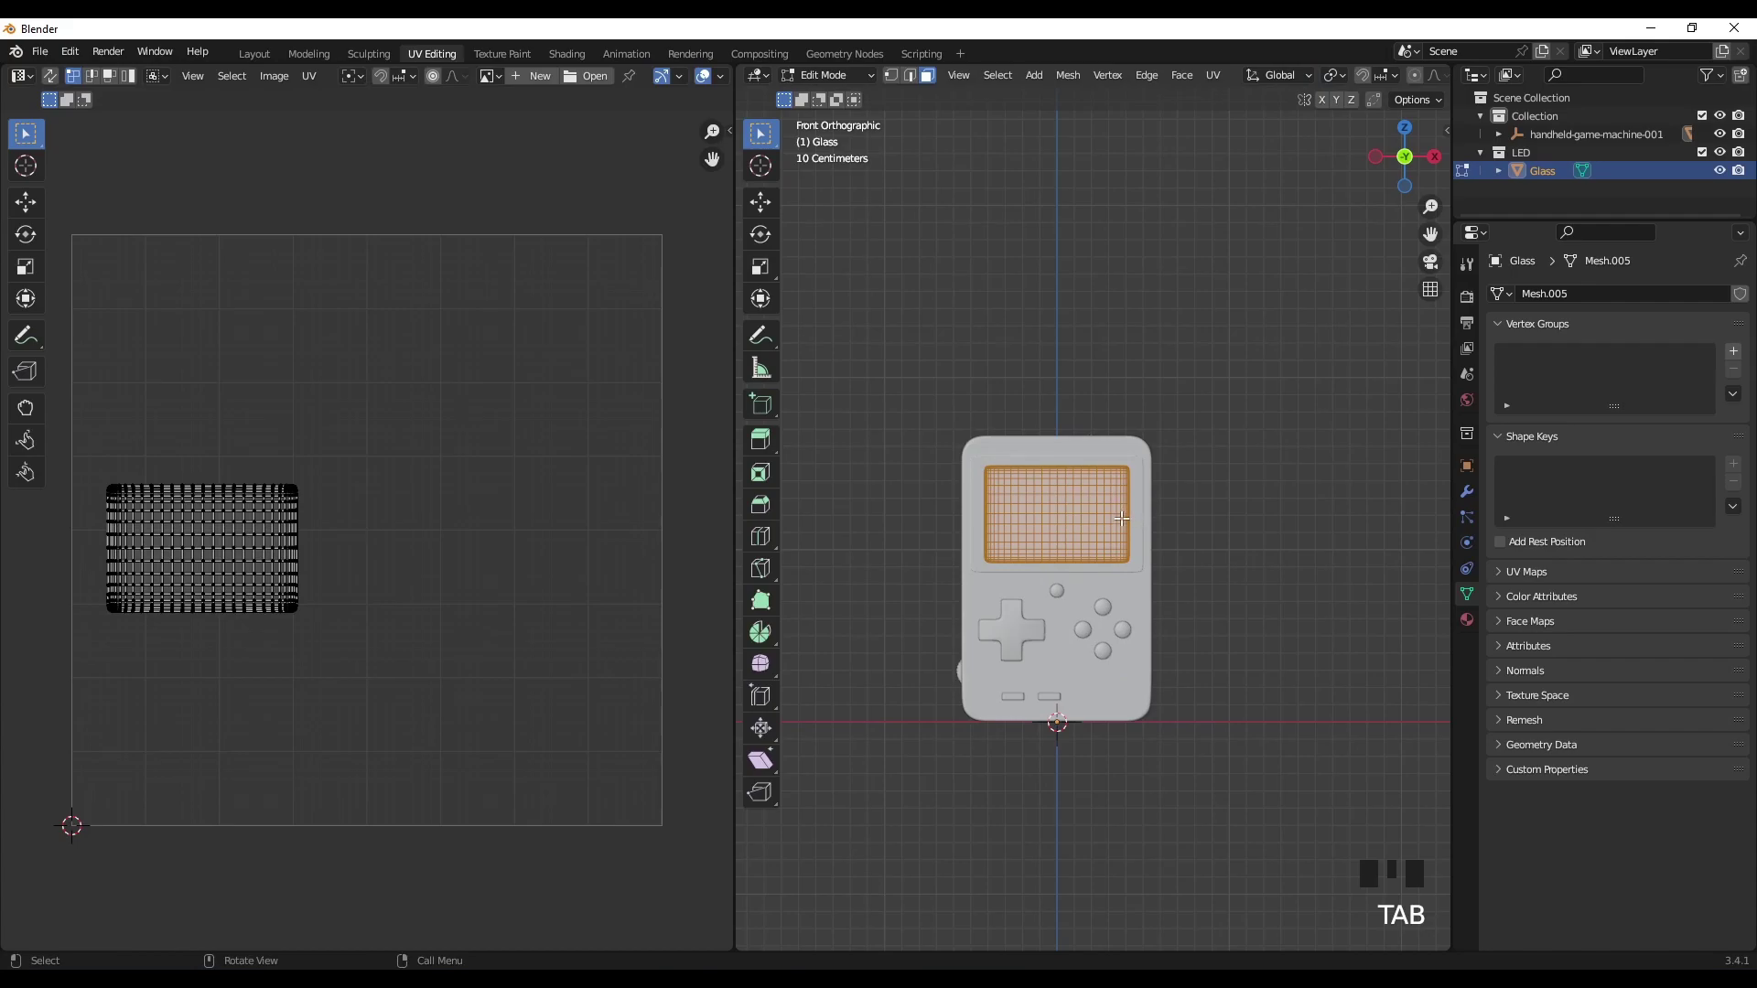
# Step: Select the Glass's whole UV island with island selection, enlarge it and move it toward the middle of the UV square
pyautogui.click(119, 81)
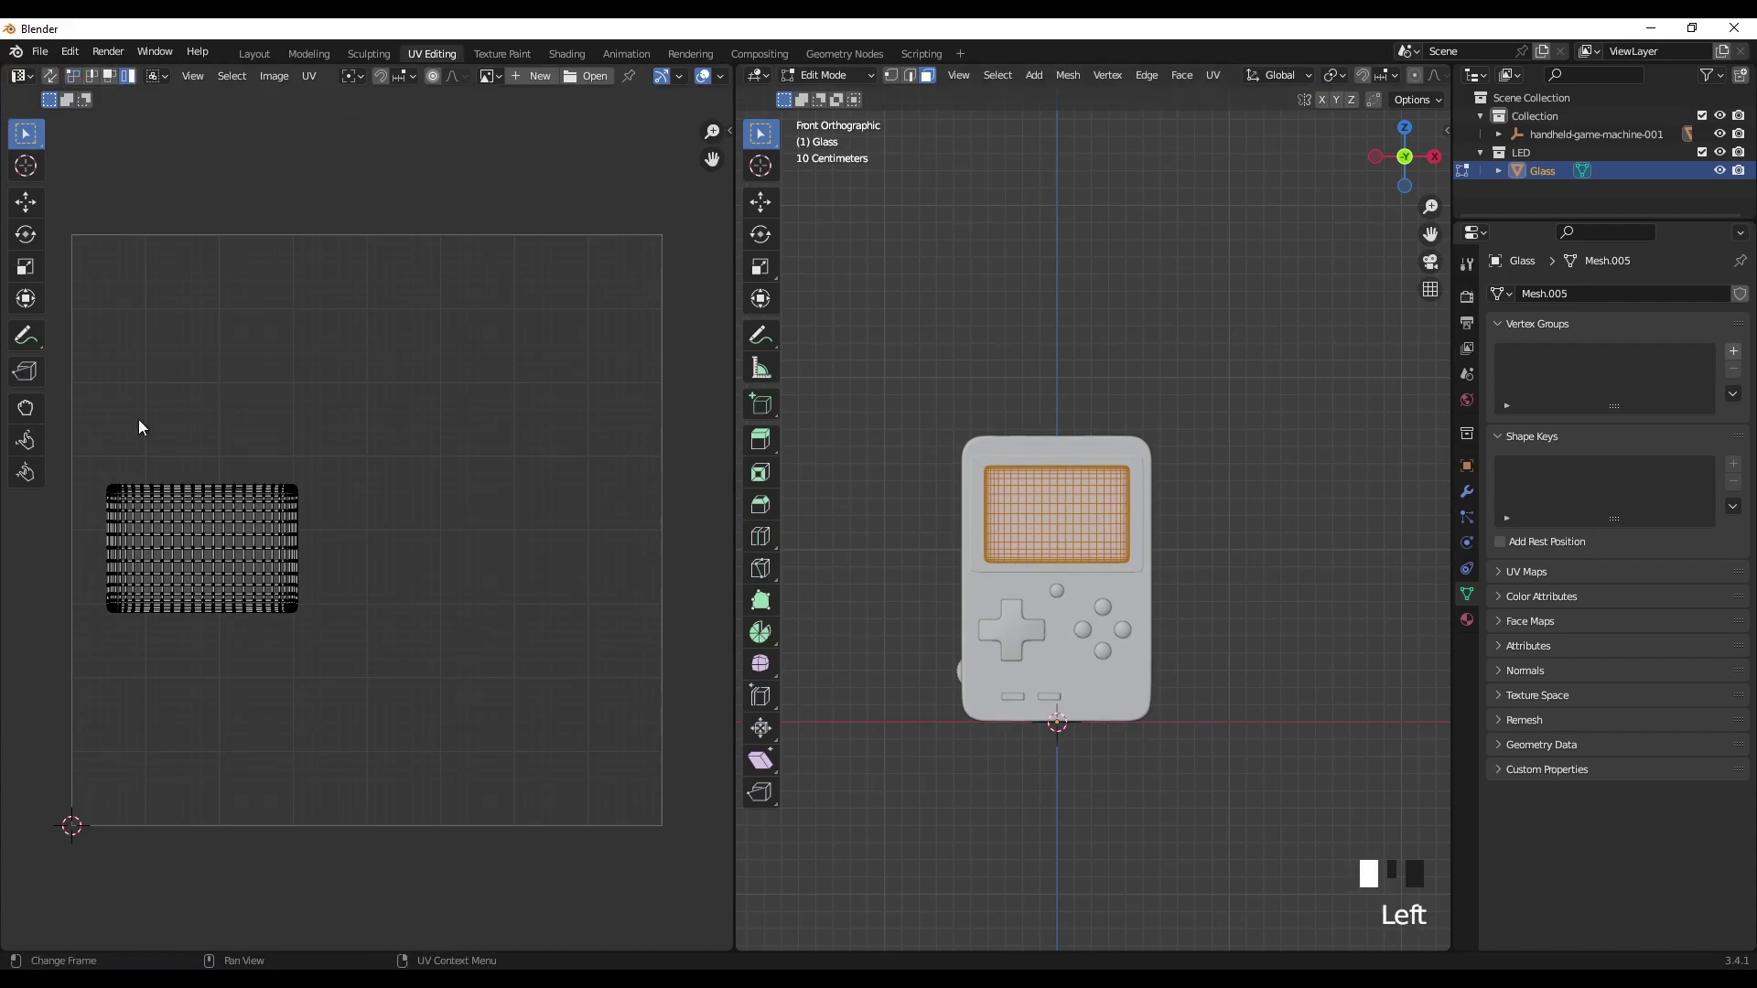
pyautogui.click(165, 520)
pyautogui.press('s')
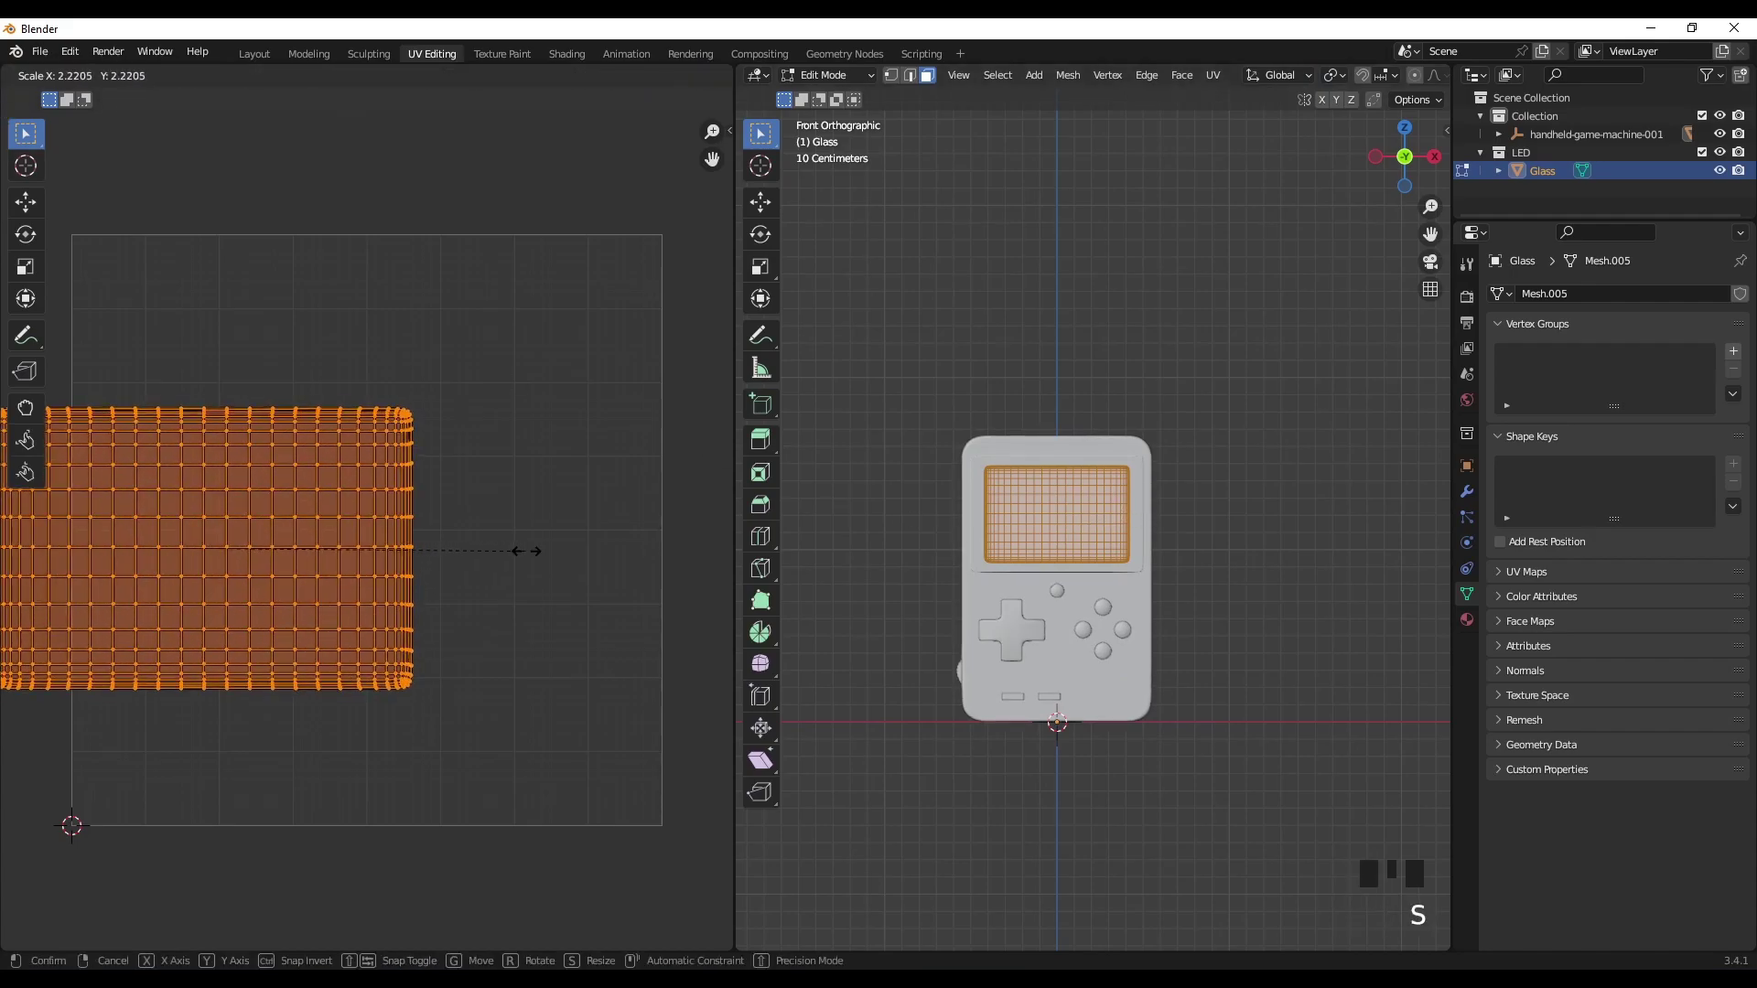
pyautogui.click(575, 552)
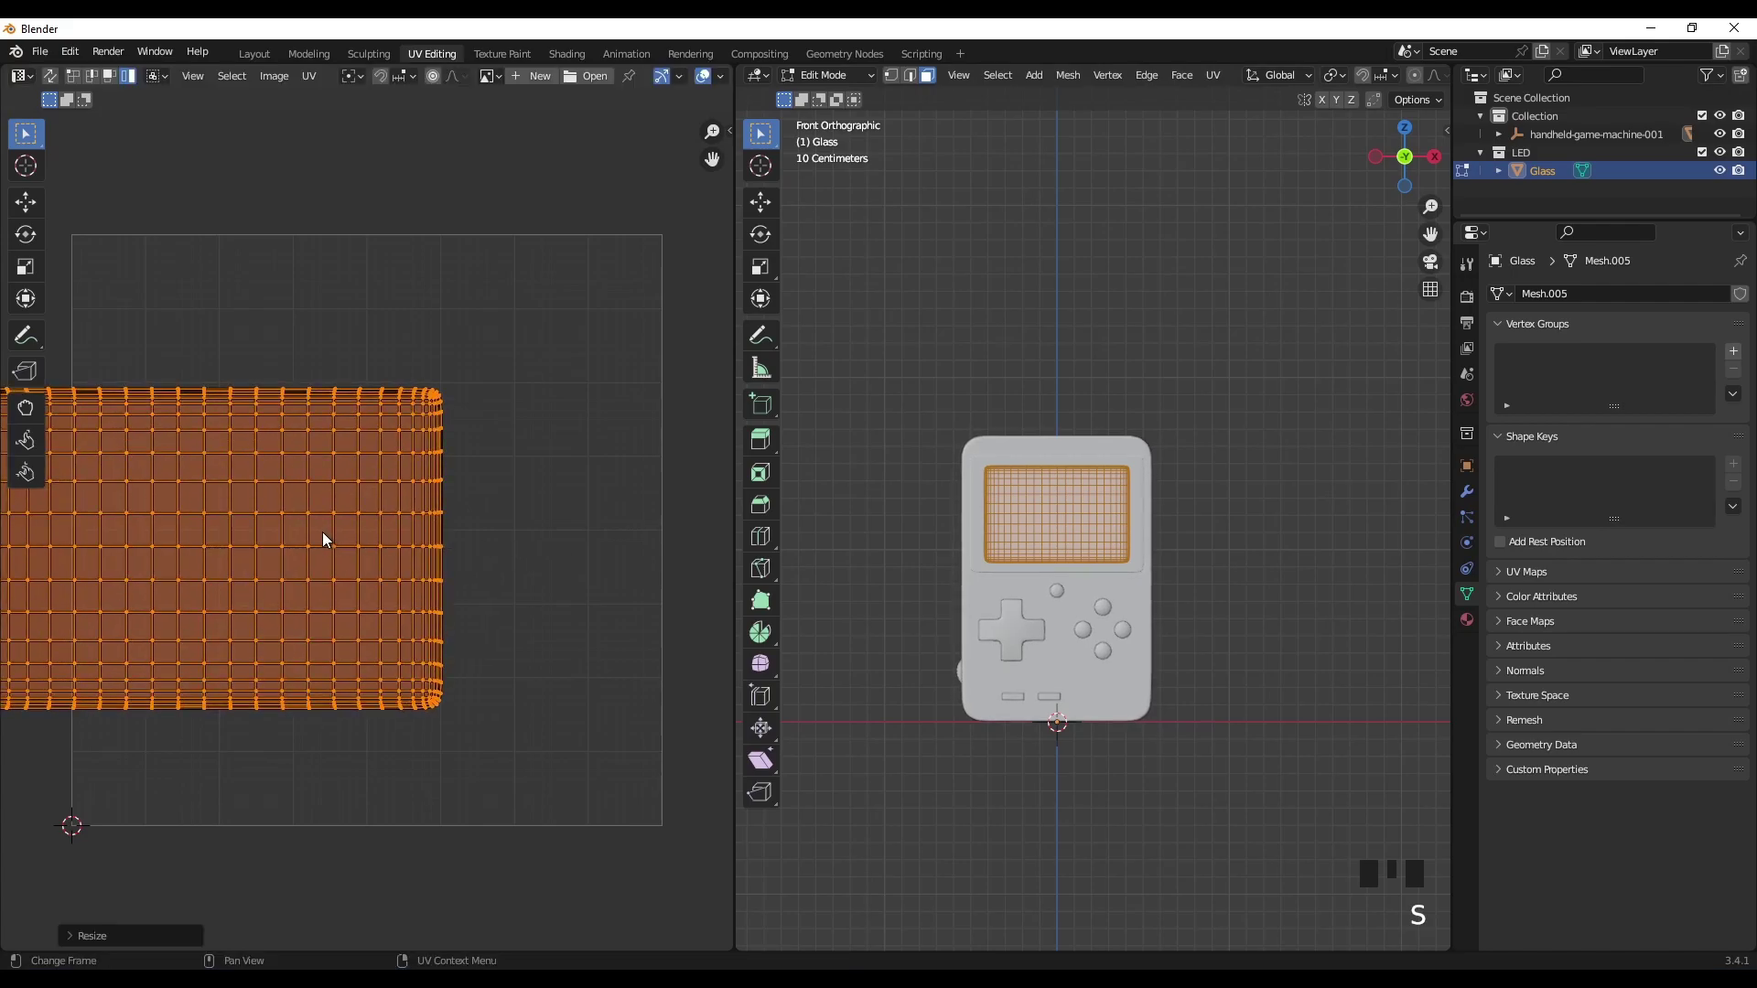
pyautogui.press('g')
pyautogui.click(475, 537)
# Step: Enlarge and reposition the Glass's UV island until it is centred and nearly spans the UV square's width
pyautogui.press('s')
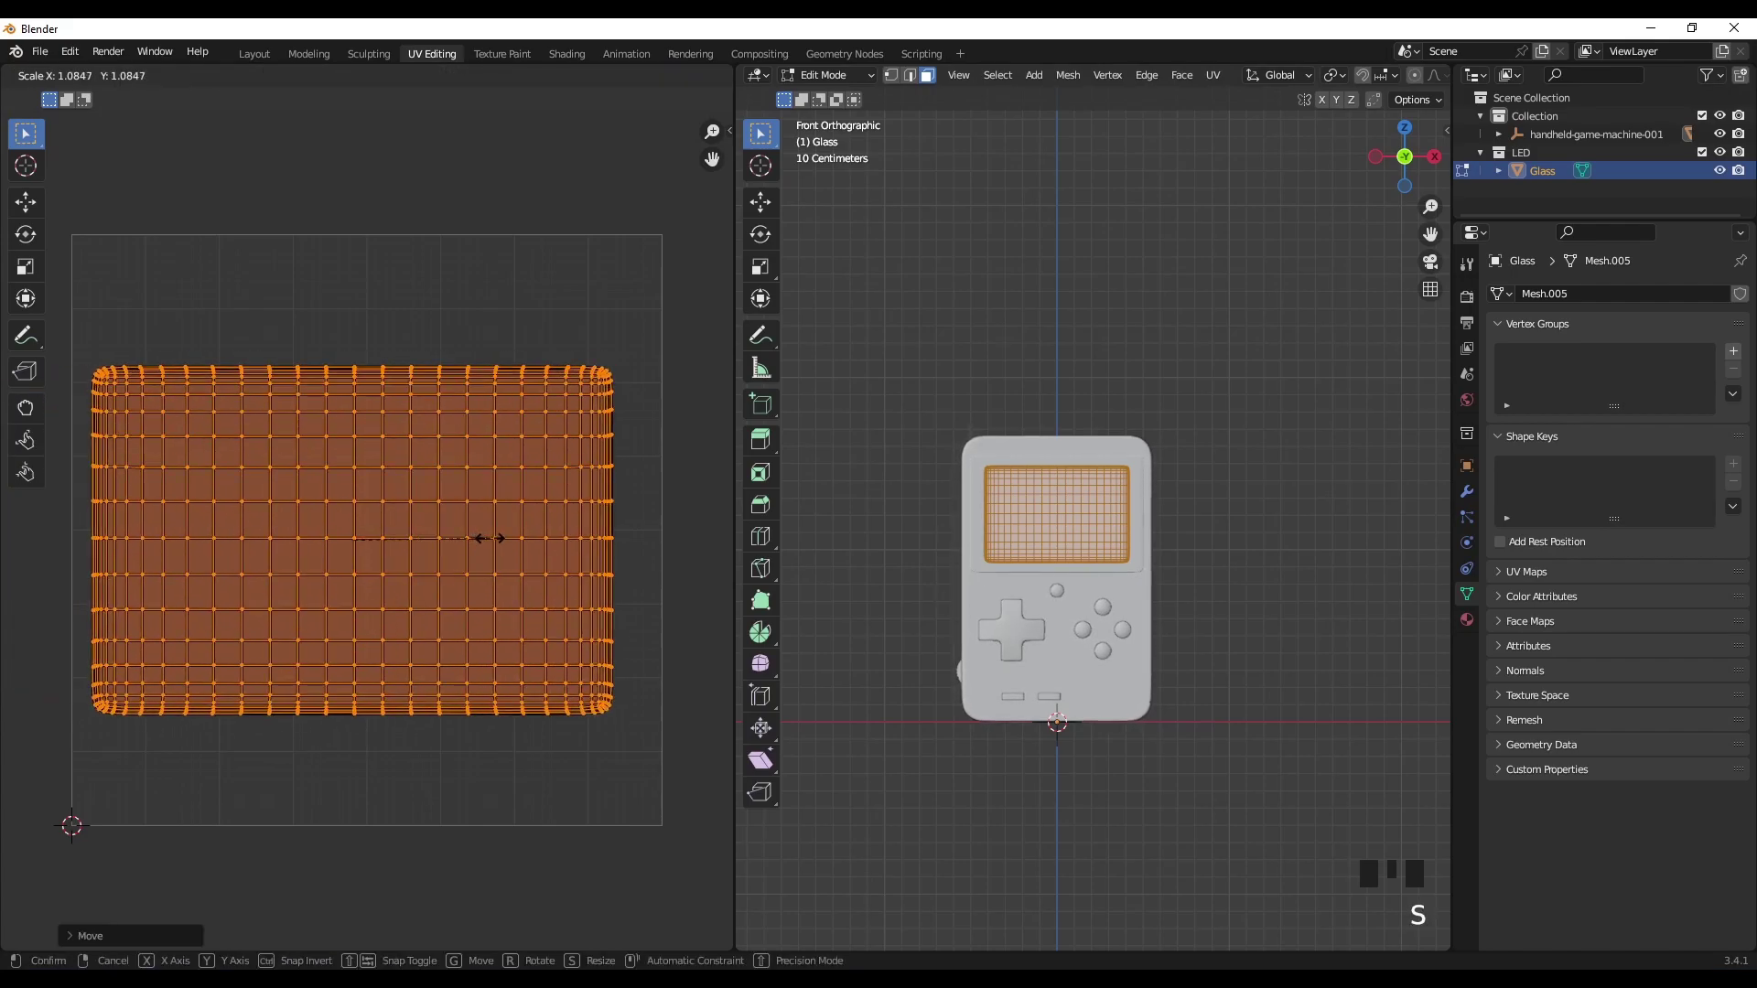
pyautogui.click(480, 542)
pyautogui.press('g')
pyautogui.click(544, 538)
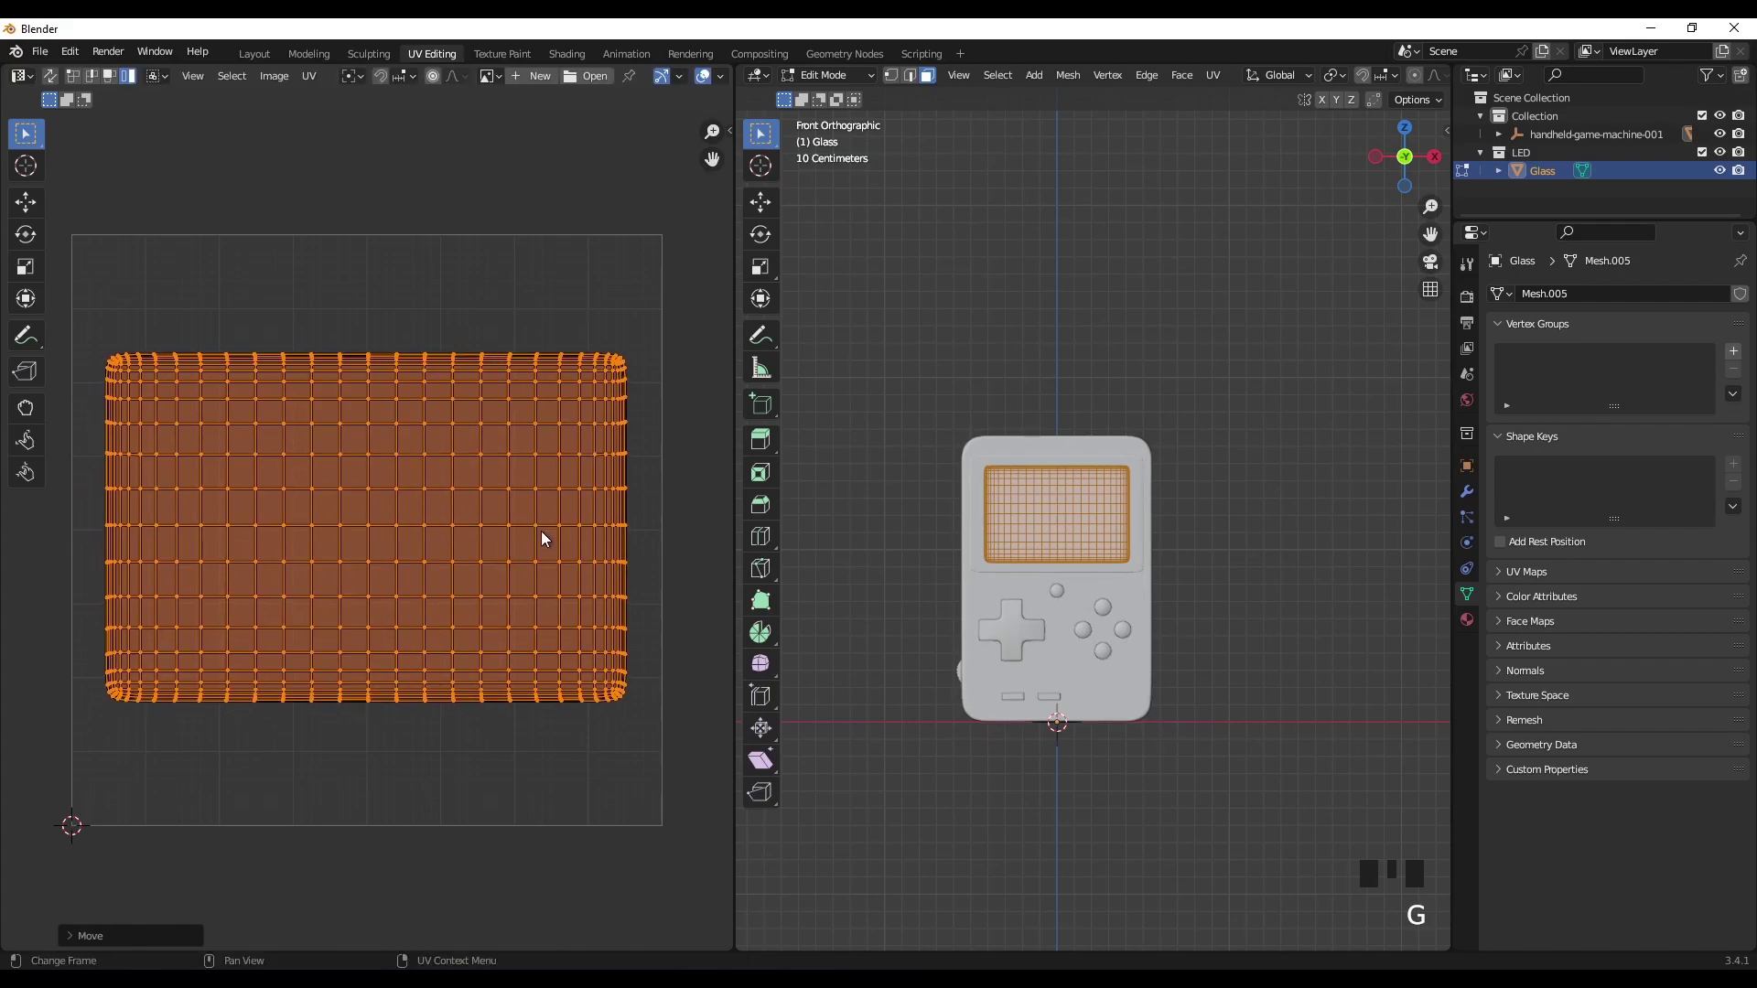
pyautogui.press('s')
pyautogui.click(552, 541)
pyautogui.press('g')
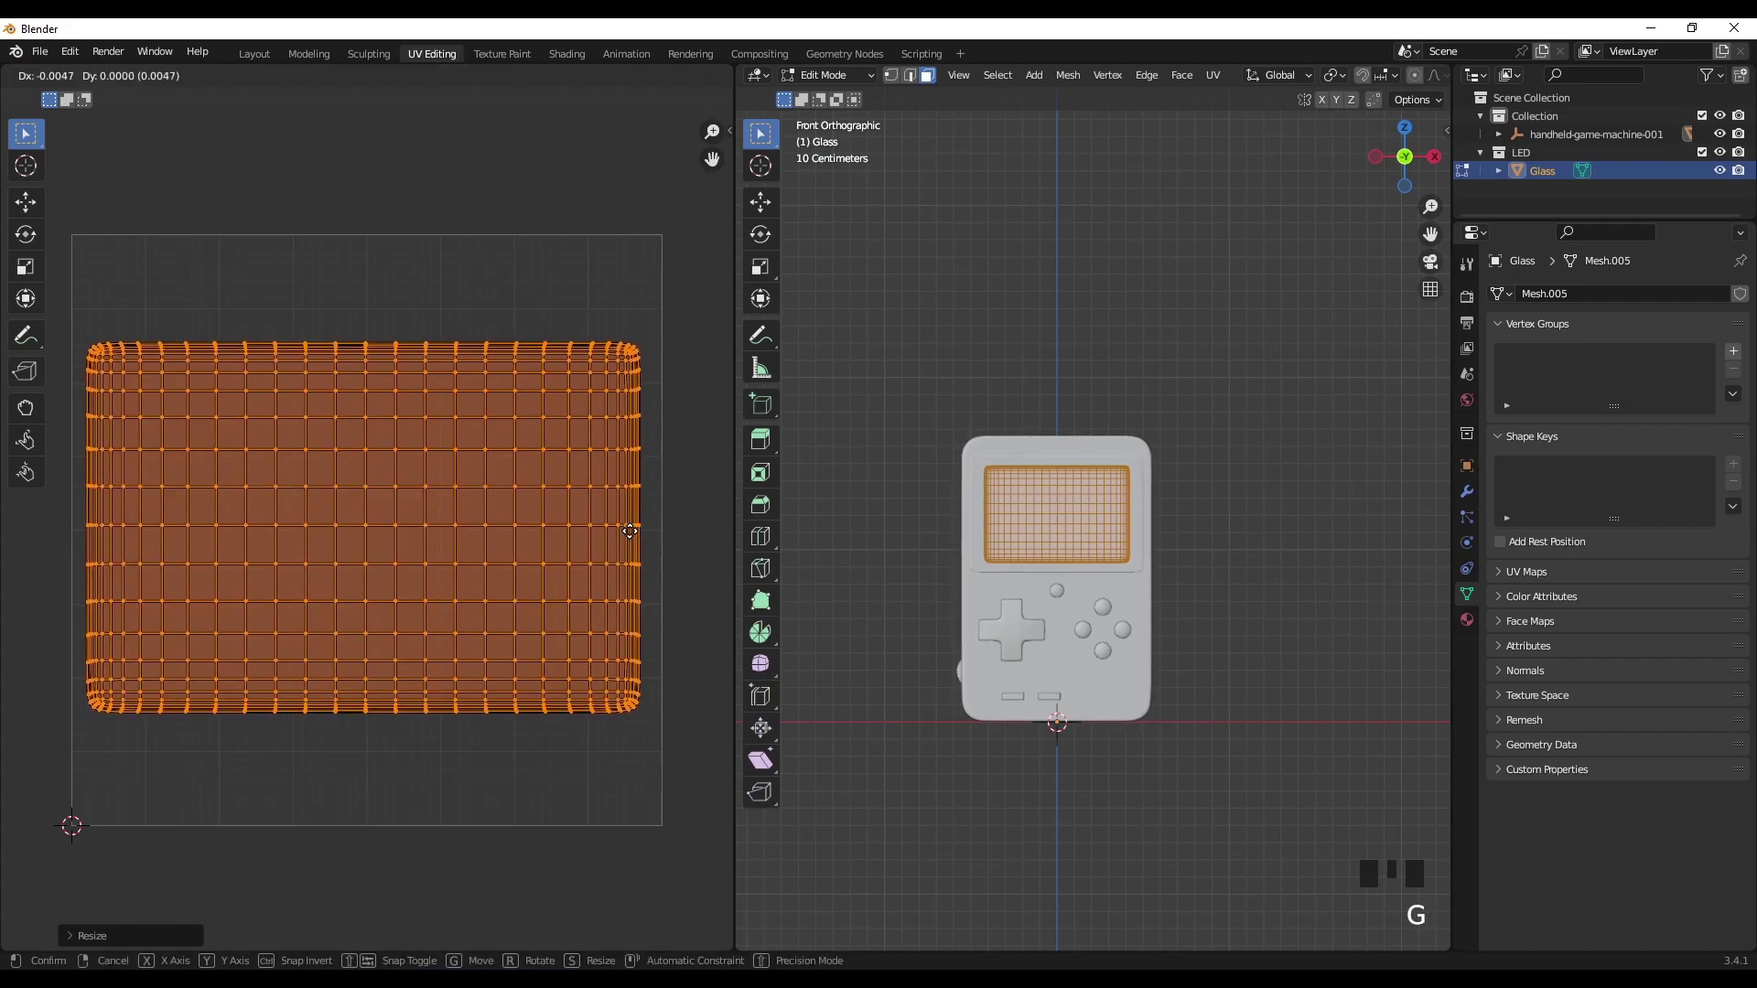
pyautogui.click(633, 541)
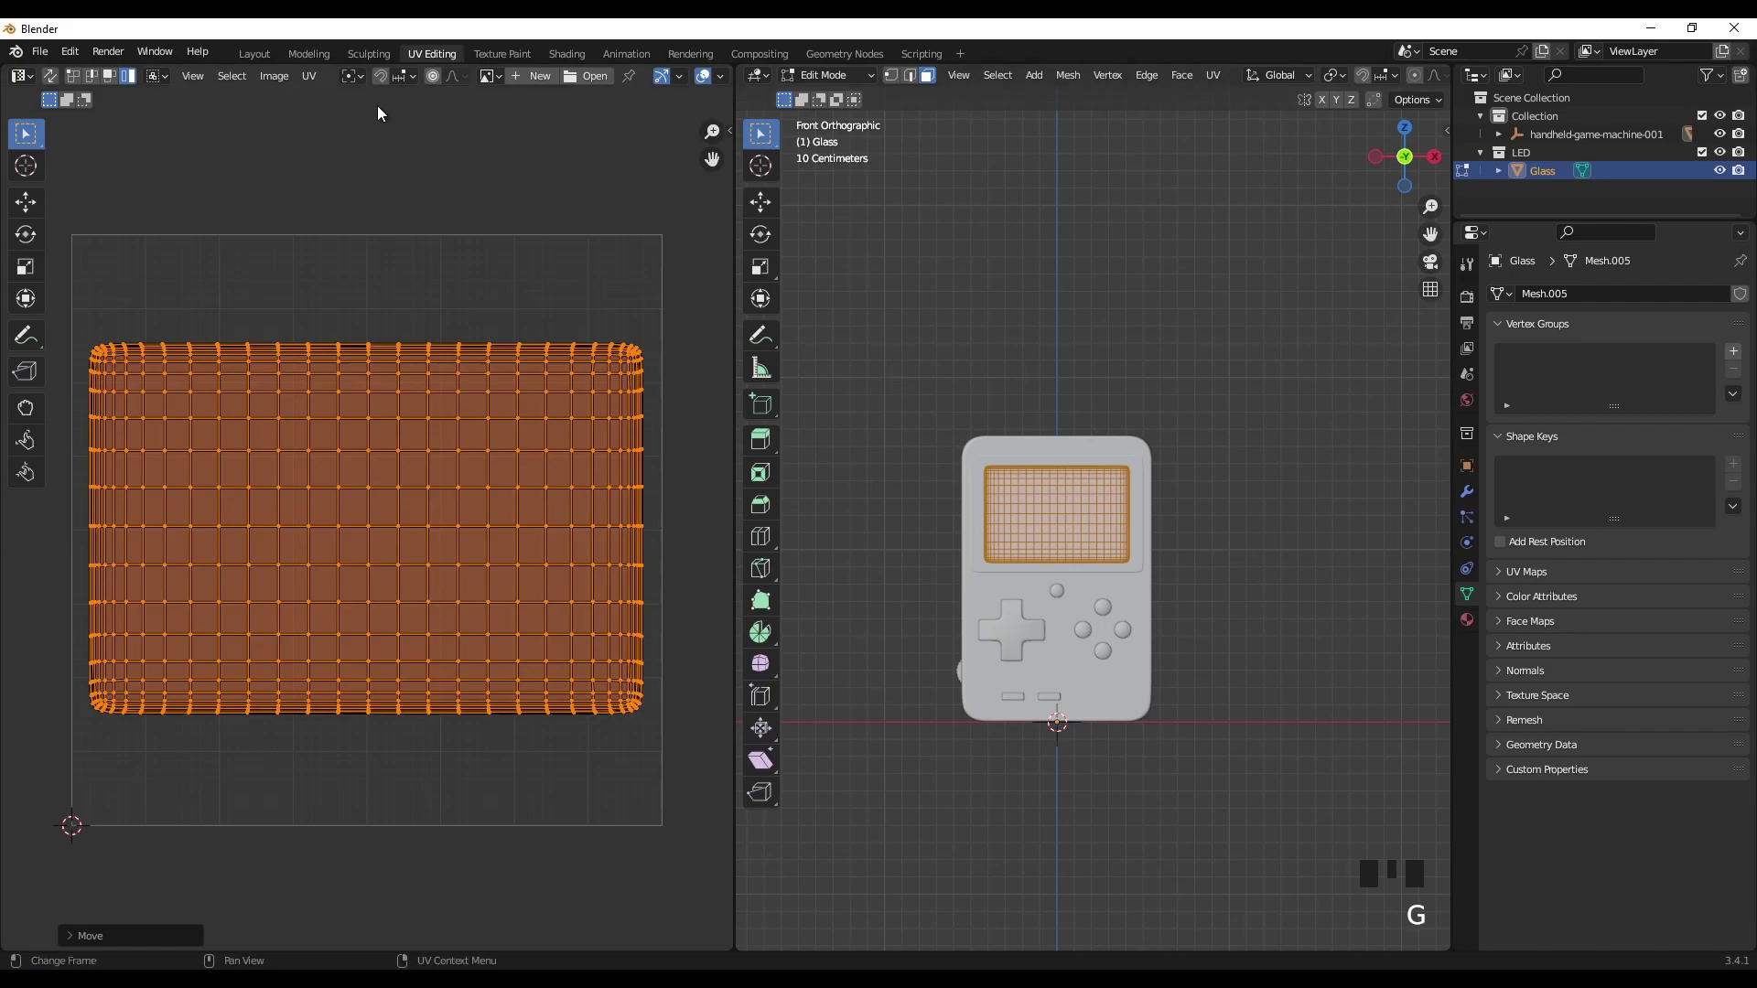
# Step: Return to the Layout workspace and examine the Glass's edge depth in wireframe from the left orthographic view
pyautogui.click(243, 54)
pyautogui.moveTo(777, 452); pyautogui.dragTo(729, 651, button='middle')
pyautogui.scroll(4, 980, 453)
pyautogui.scroll(2, 771, 500)
pyautogui.scroll(8, 710, 416)
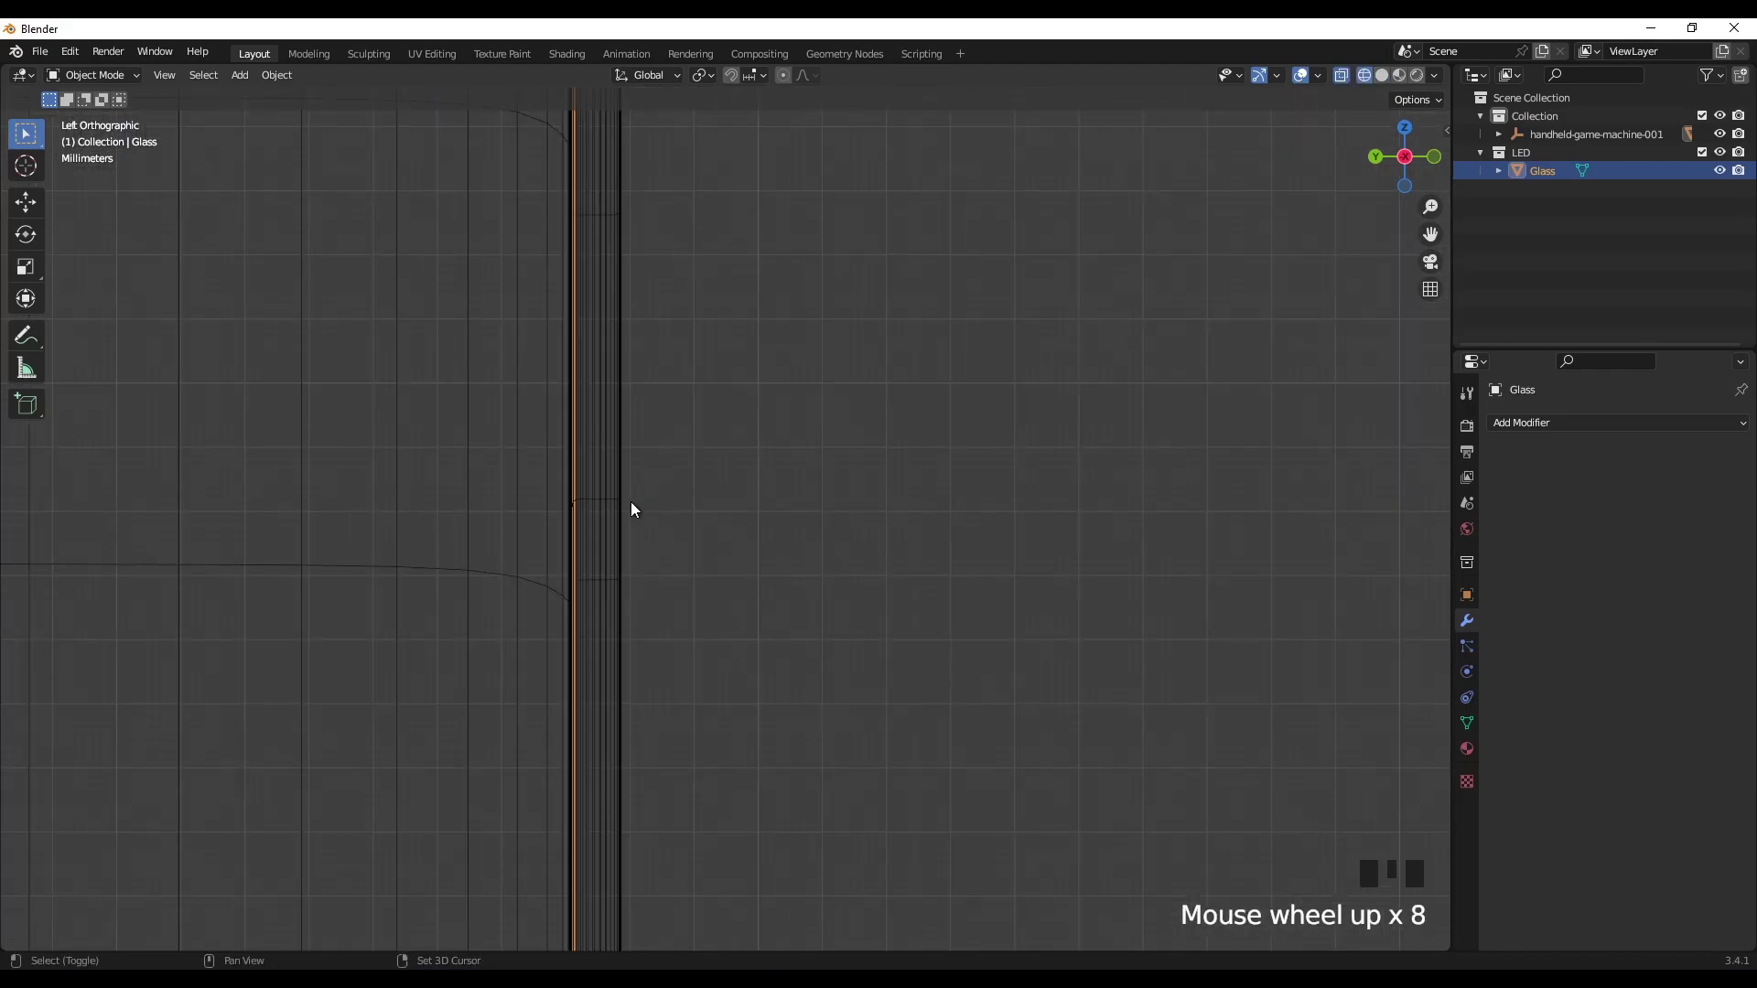
pyautogui.keyDown('shift'); pyautogui.moveTo(631, 510); pyautogui.dragTo(743, 479, button='middle'); pyautogui.keyUp('shift')
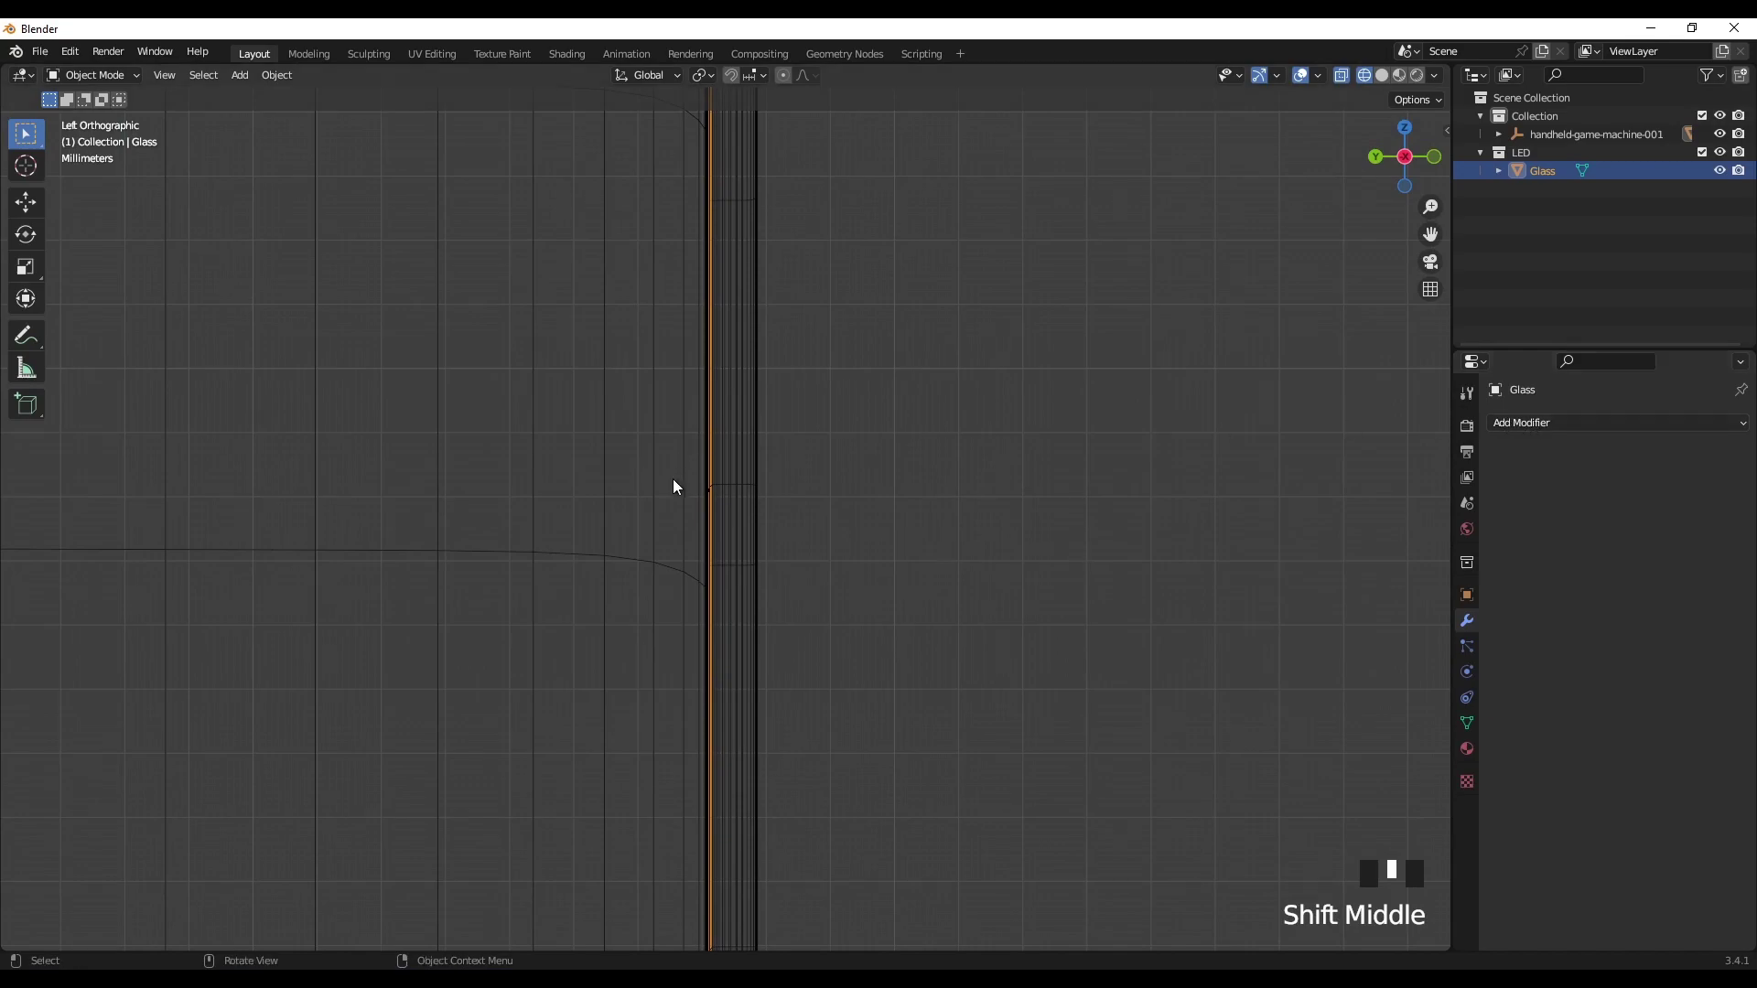
pyautogui.scroll(2, 705, 518)
pyautogui.scroll(7, 705, 516)
pyautogui.keyDown('shift'); pyautogui.moveTo(695, 494); pyautogui.dragTo(722, 516, button='middle'); pyautogui.keyUp('shift')
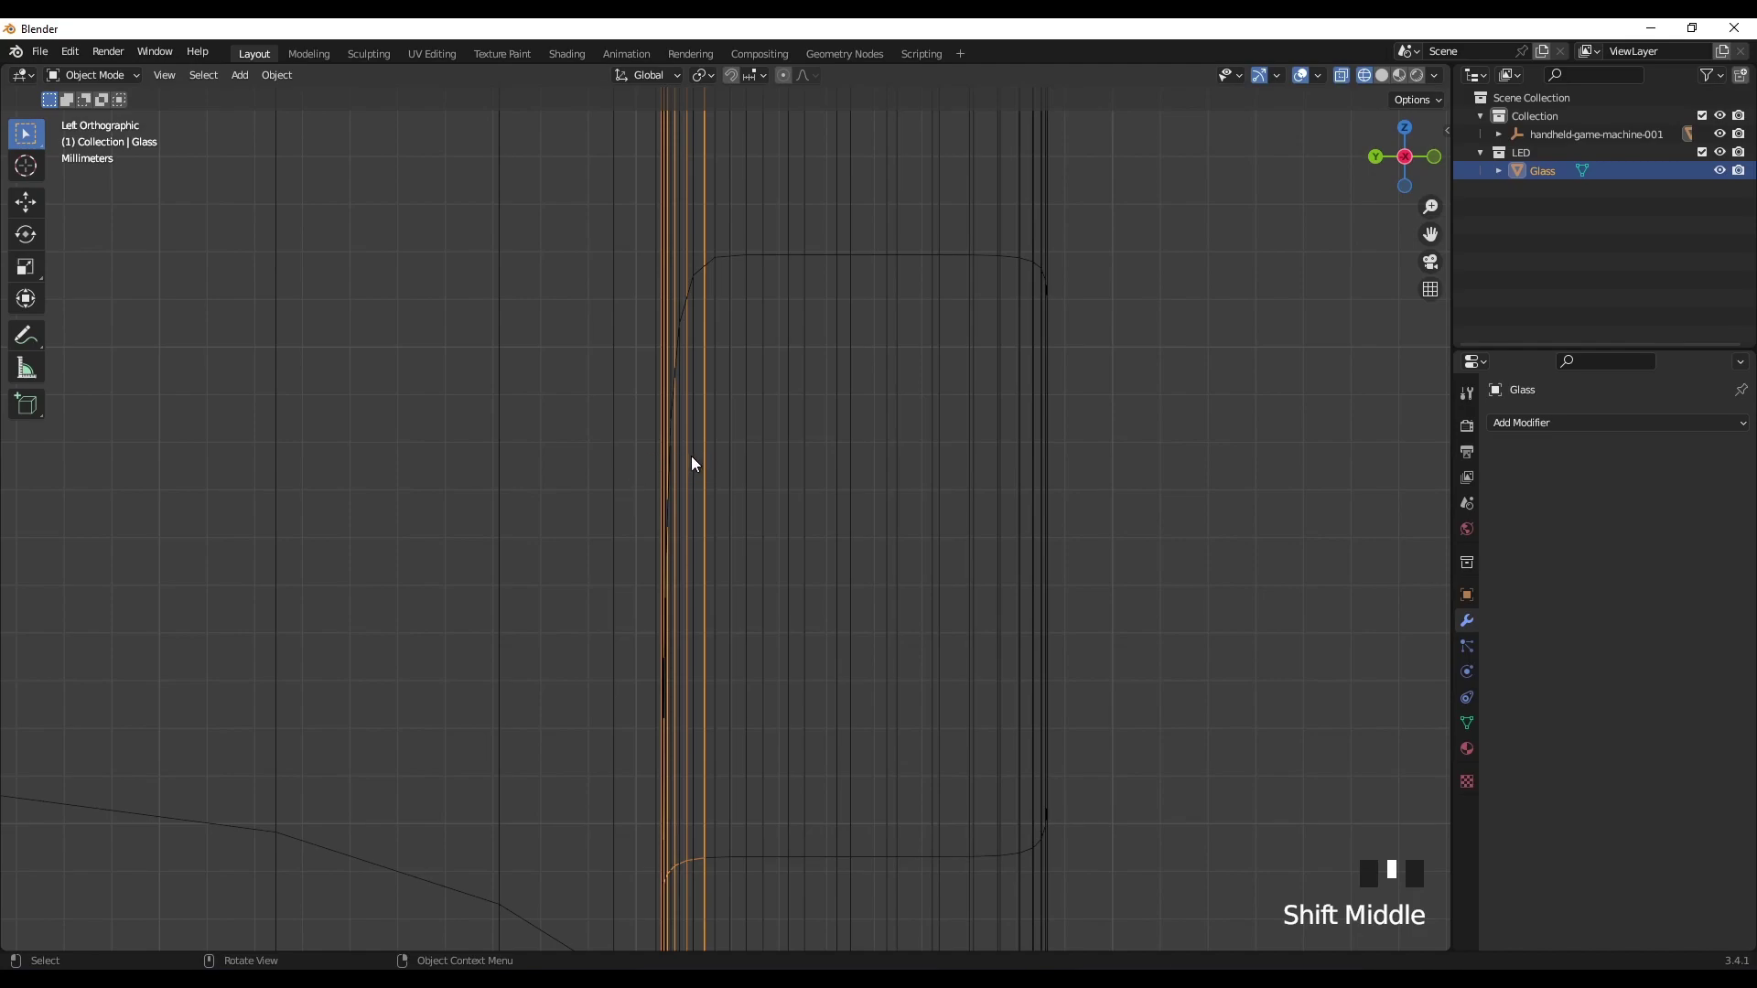
# Step: Flatten the Glass mesh into a single plane by scaling it to 0 along Y, and return to Object Mode
pyautogui.press('Tab')
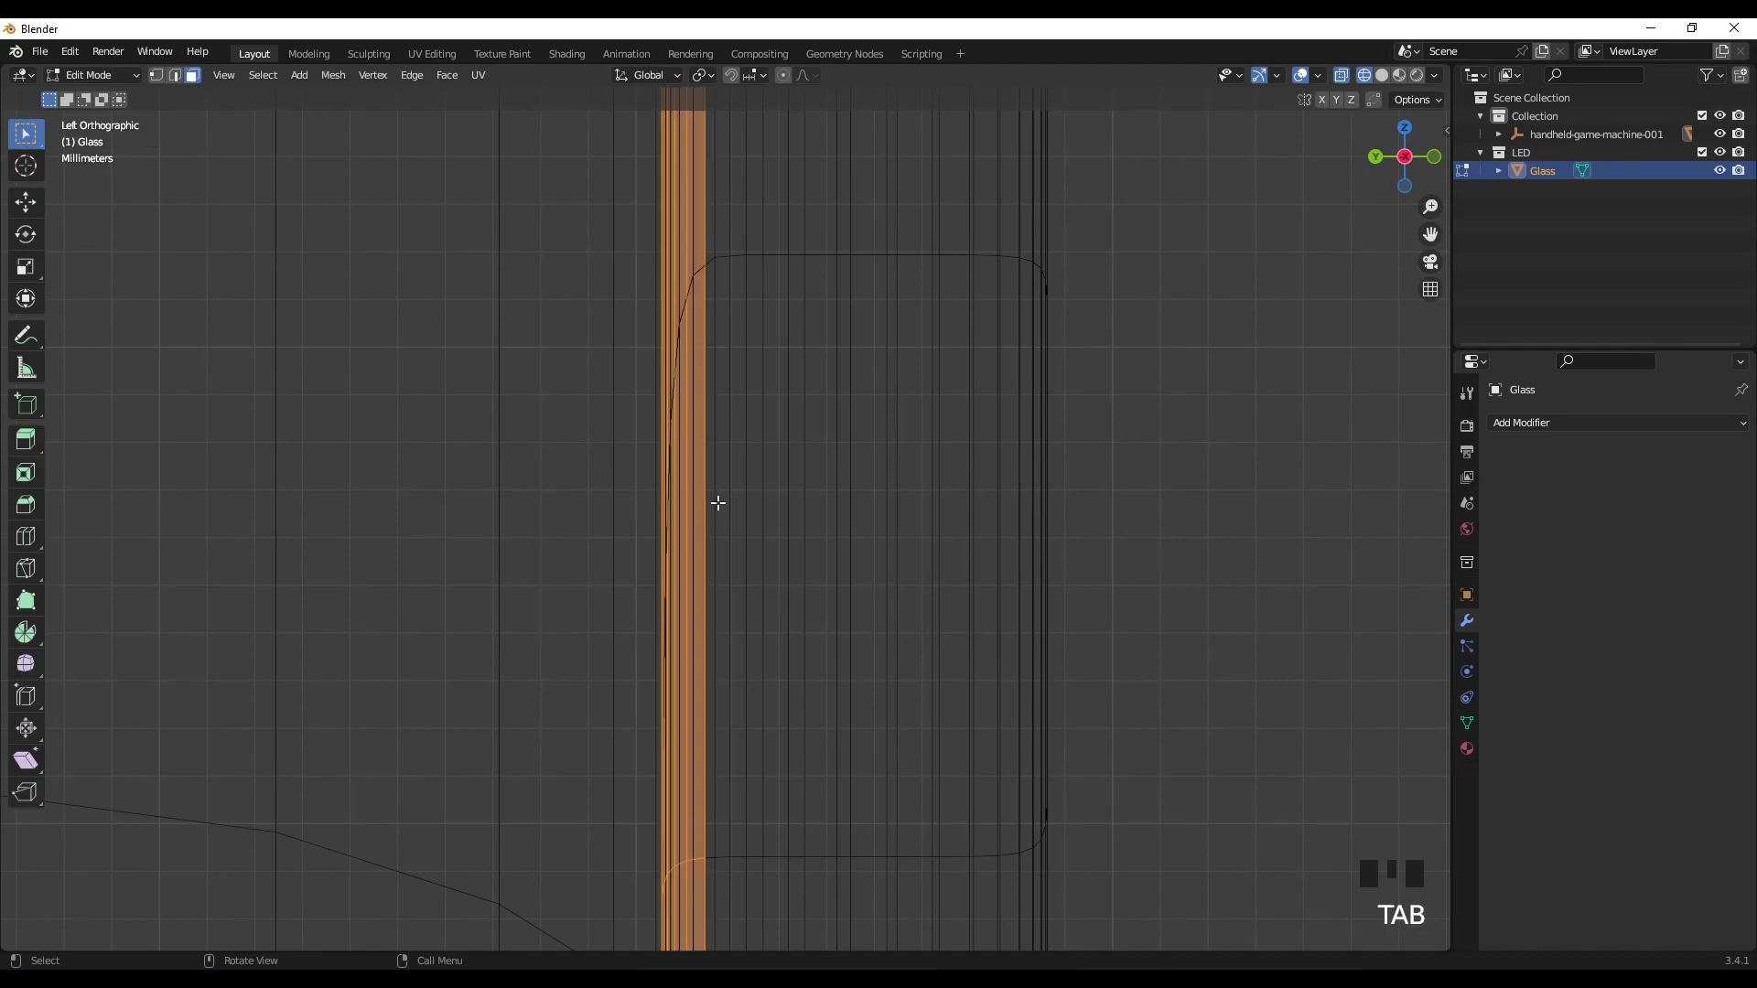
pyautogui.press('1')
pyautogui.press('s')
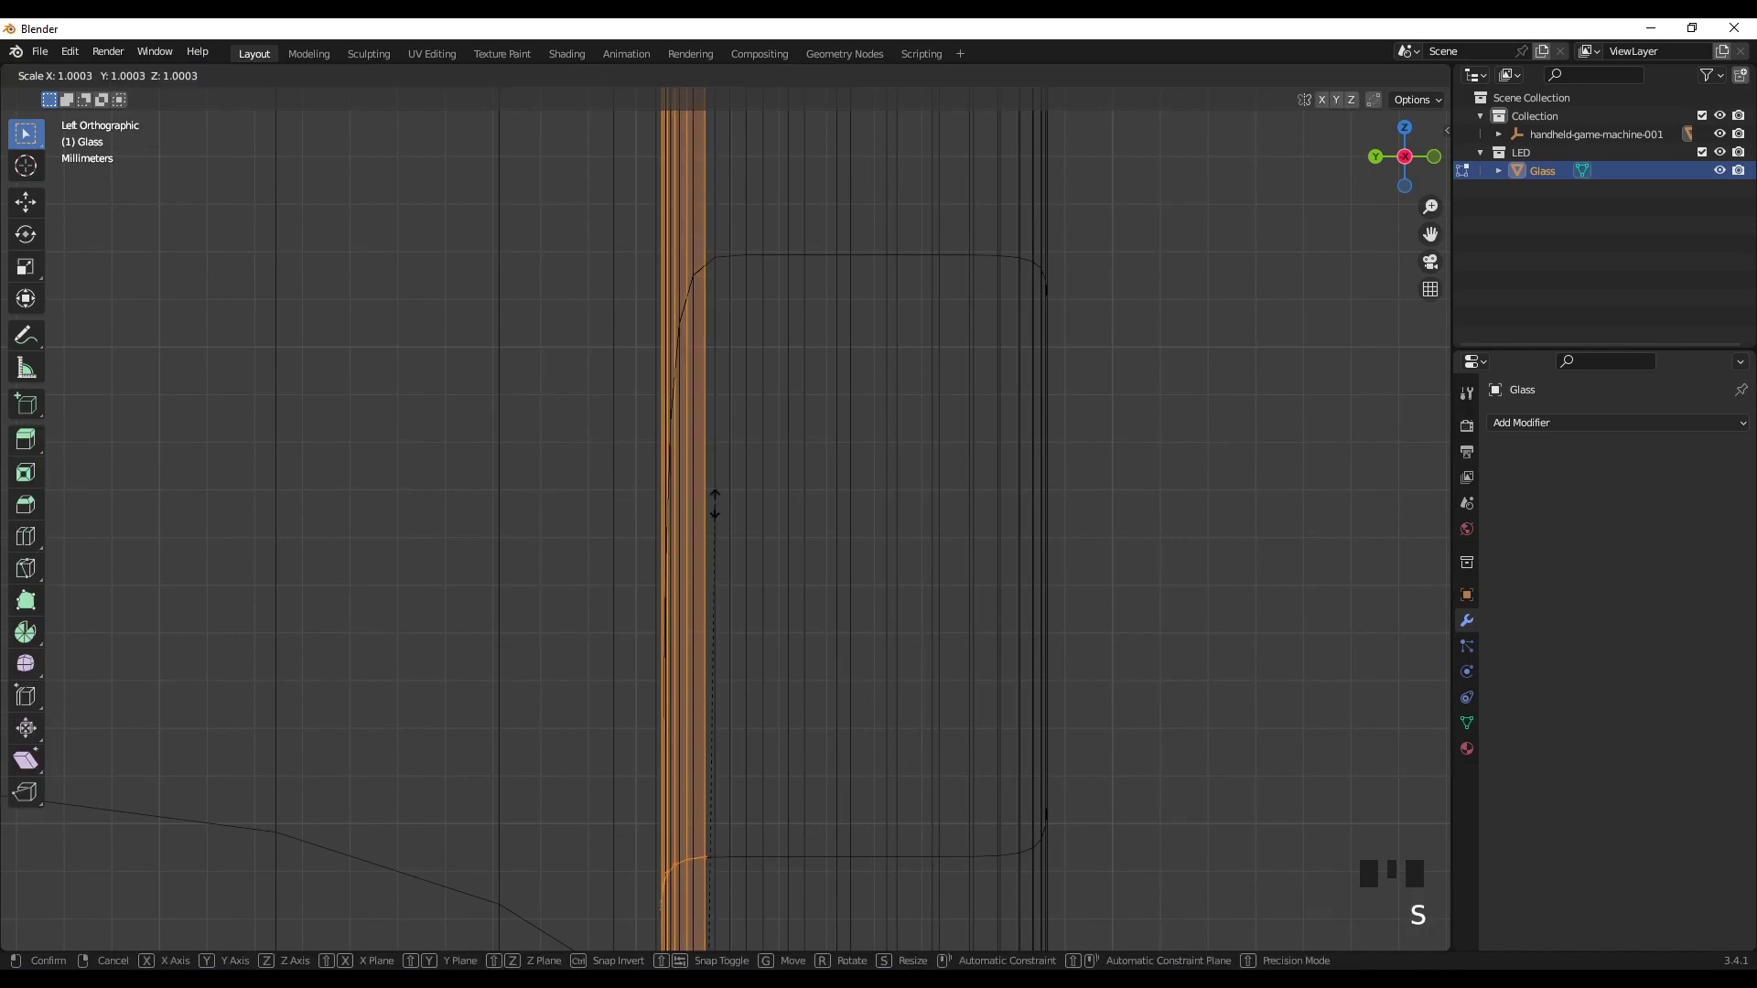
pyautogui.press('y')
pyautogui.press('0')
pyautogui.click(747, 526)
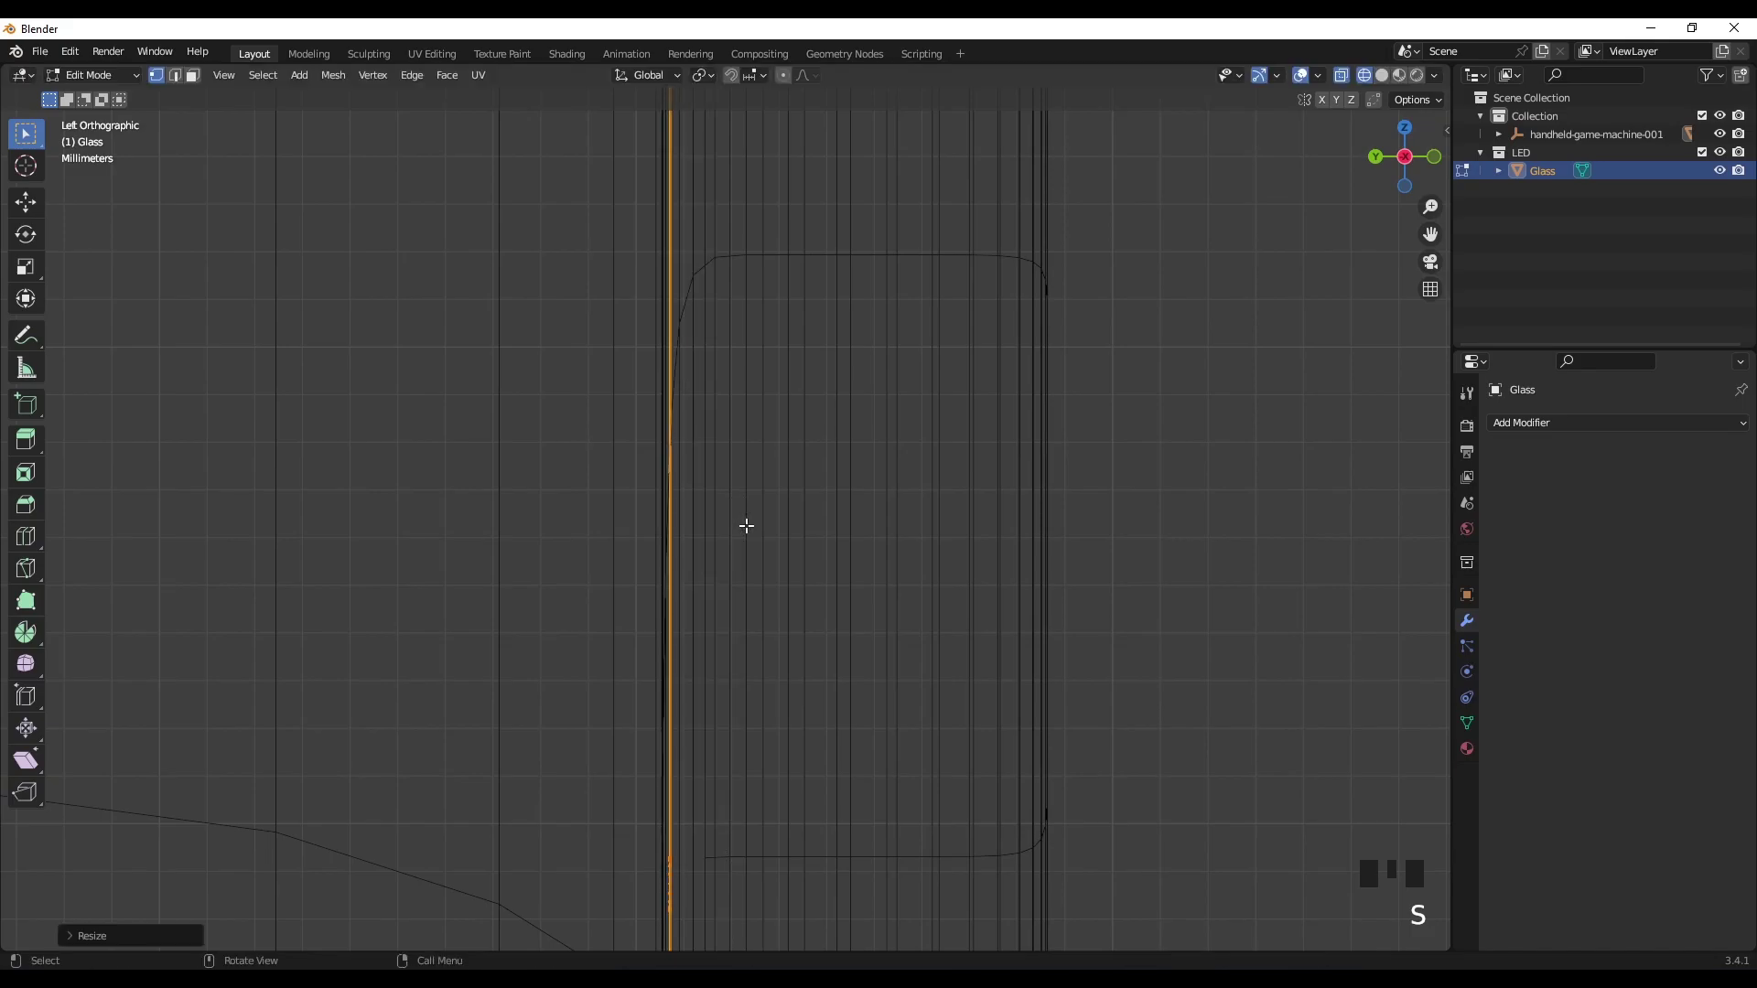
pyautogui.scroll(-9, 740, 530)
pyautogui.moveTo(699, 506); pyautogui.dragTo(782, 476, button='middle')
pyautogui.scroll(-5, 675, 510)
pyautogui.scroll(-4, 659, 502)
pyautogui.scroll(1, 769, 513)
pyautogui.press('Tab')
# Step: Add a Solidify modifier to the Glass object with a thickness of 0.001 m
pyautogui.click(1522, 423)
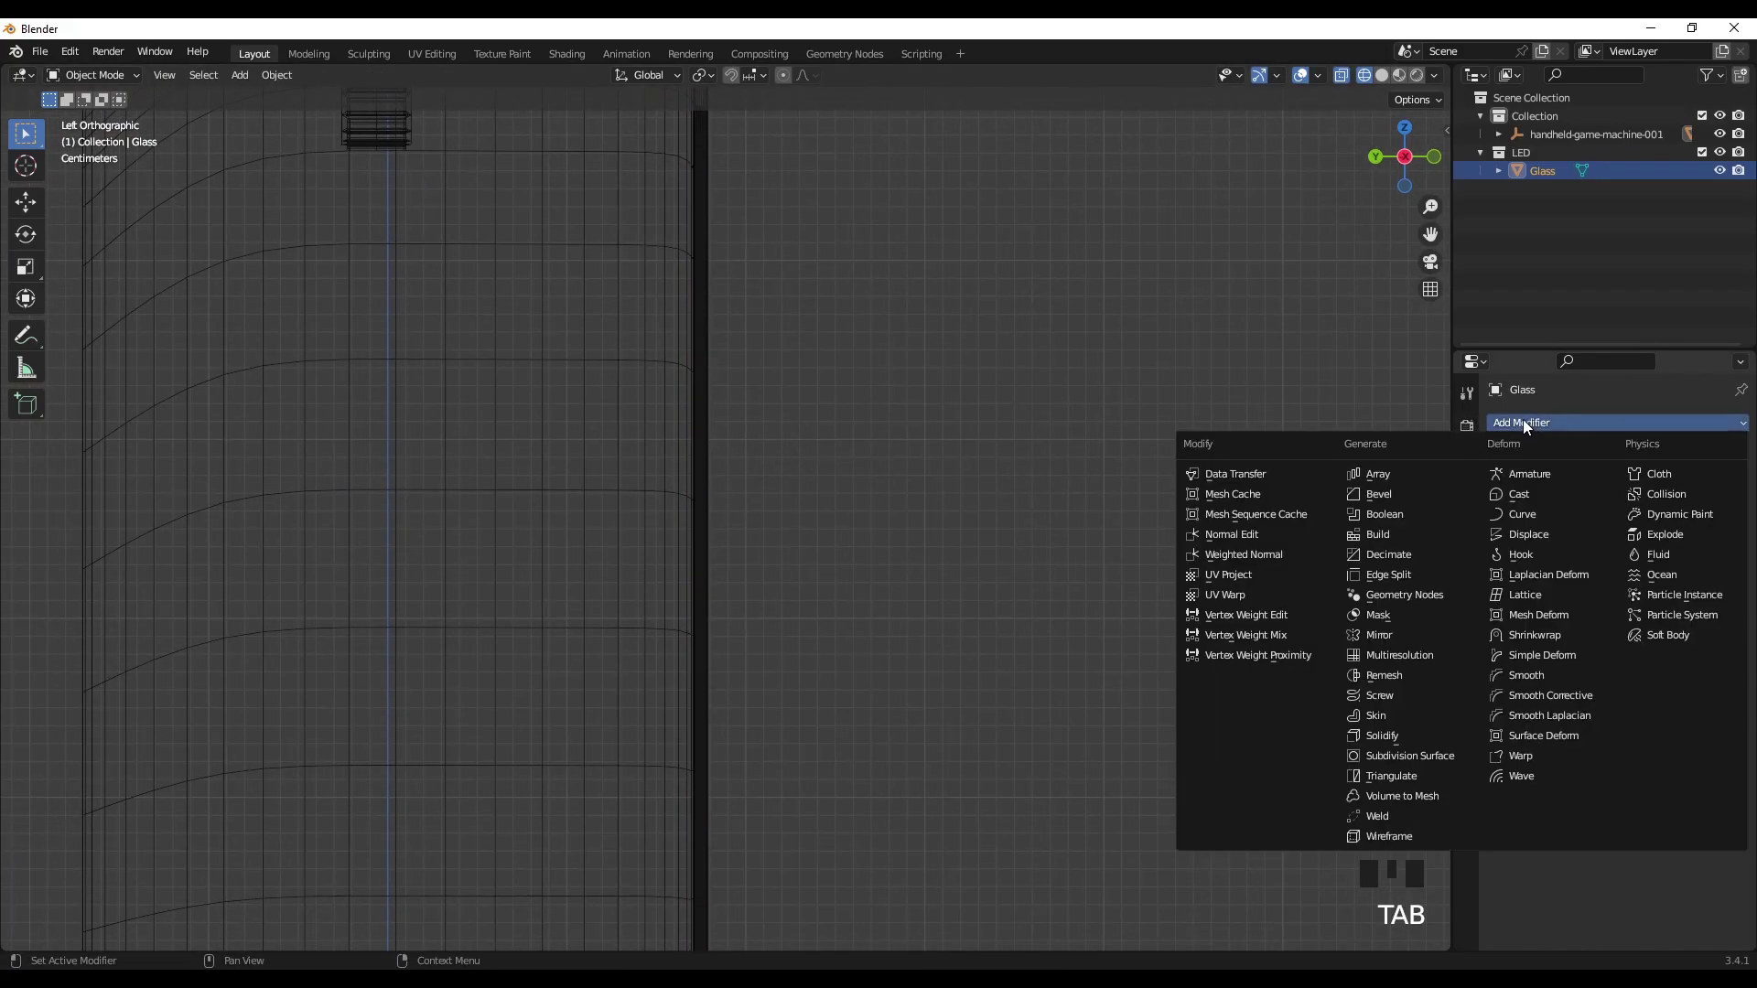
pyautogui.click(1391, 738)
pyautogui.scroll(7, 701, 507)
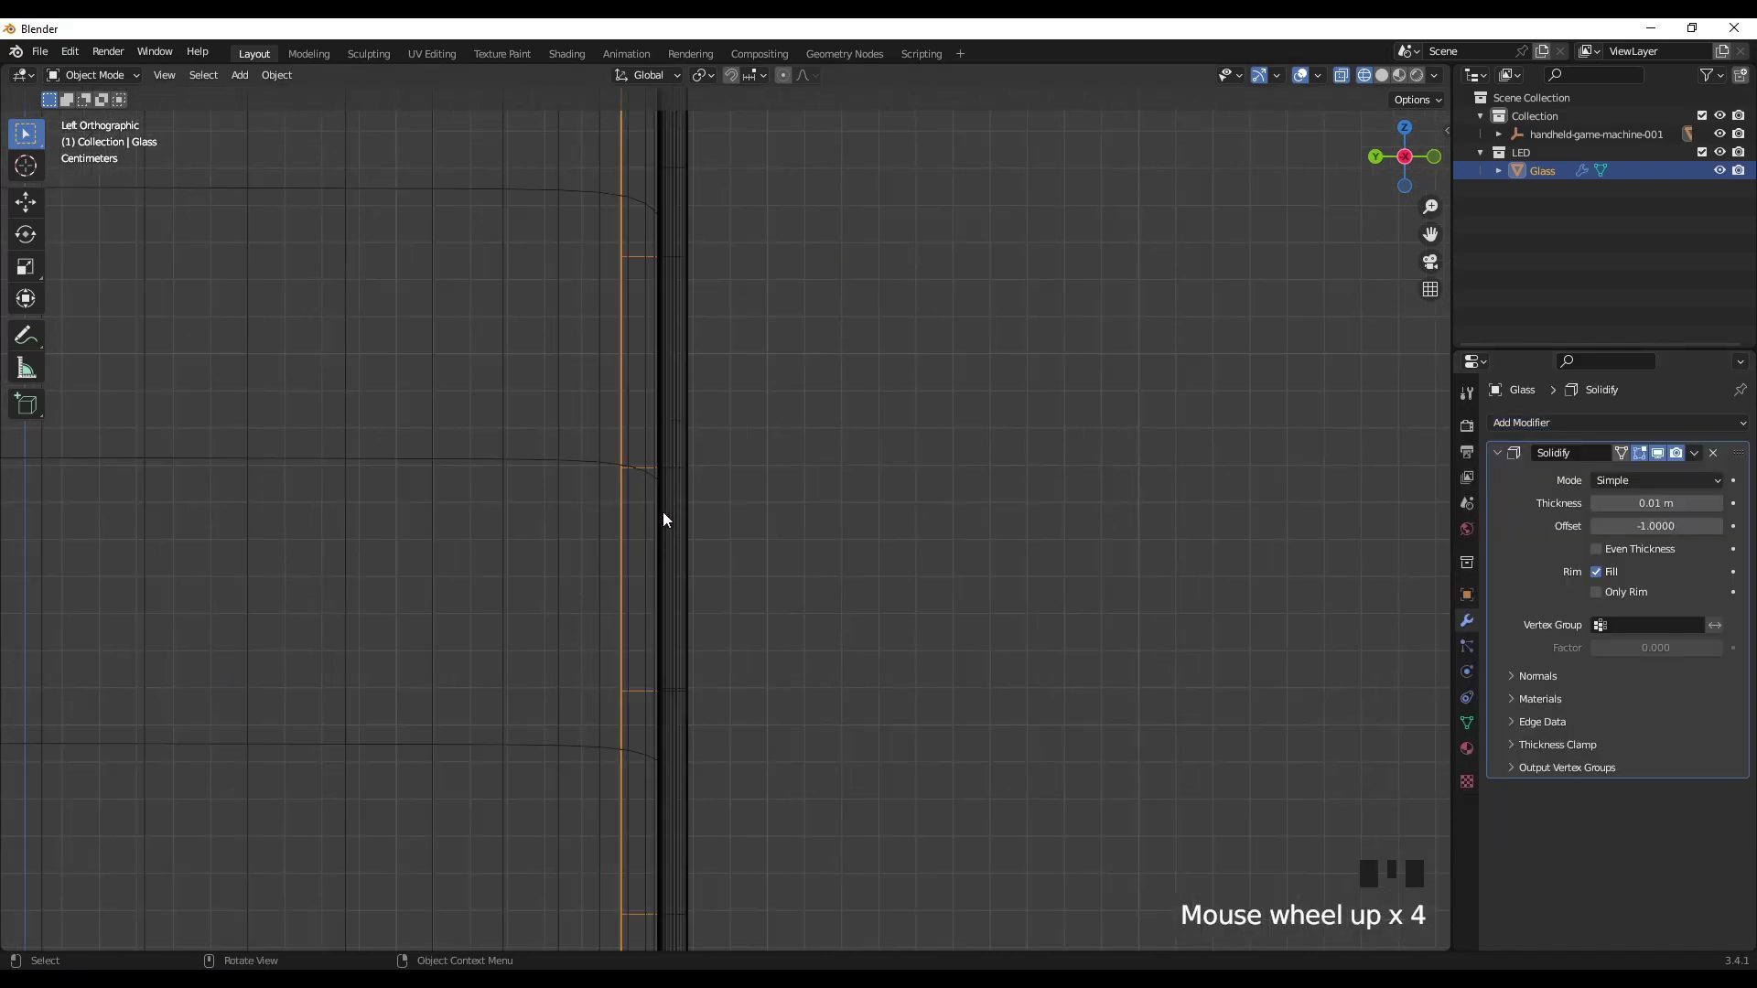
pyautogui.scroll(2, 641, 506)
pyautogui.keyDown('shift'); pyautogui.moveTo(627, 502); pyautogui.dragTo(690, 502, button='middle'); pyautogui.keyUp('shift')
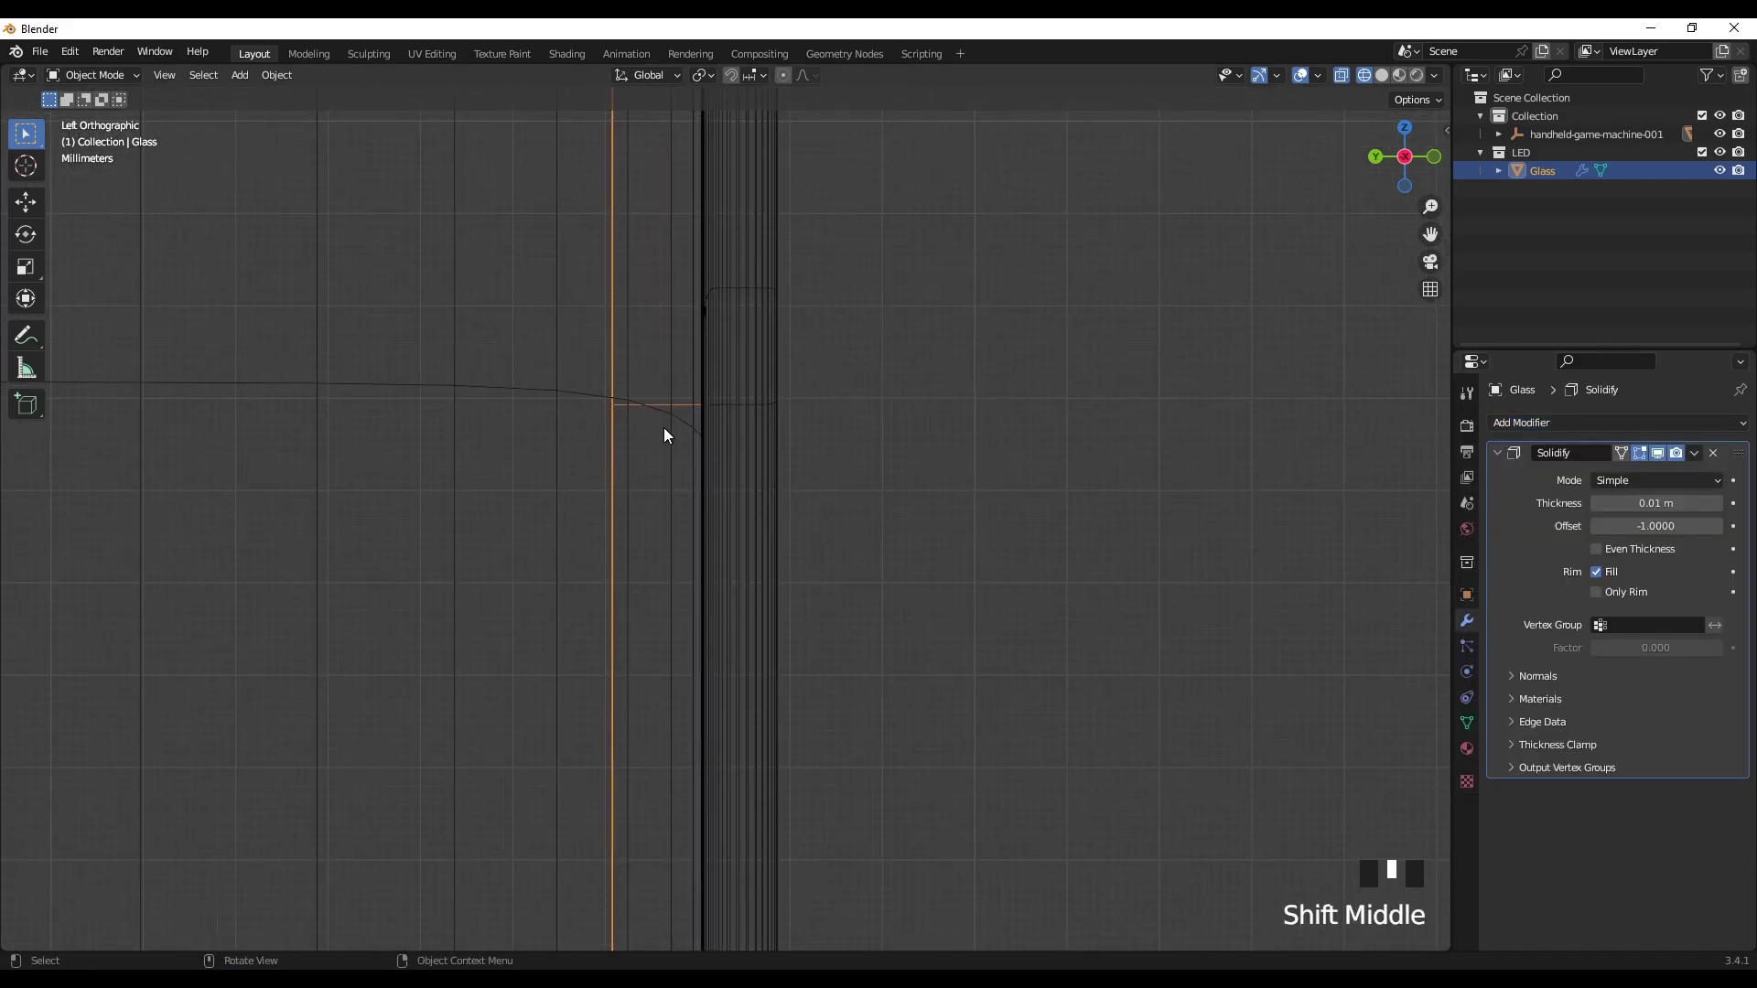
pyautogui.click(1634, 504)
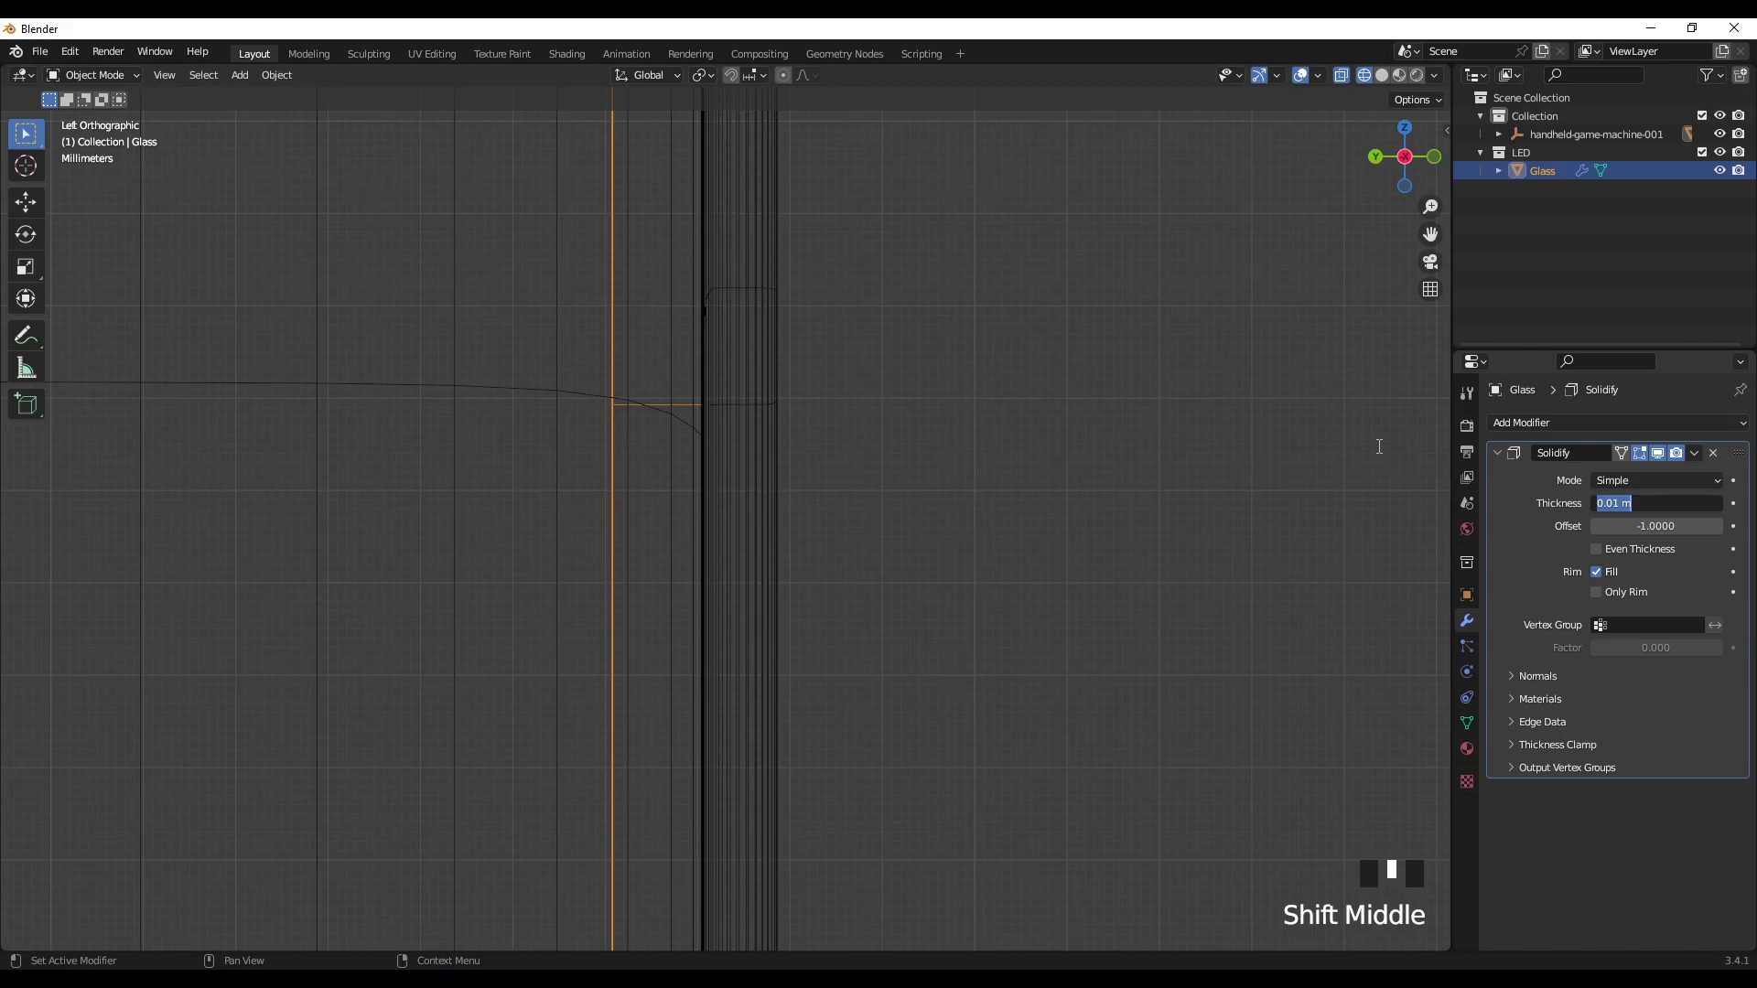
pyautogui.press('BackSpace')
pyautogui.write('.001')
pyautogui.press('Return')
pyautogui.press('KP_0')
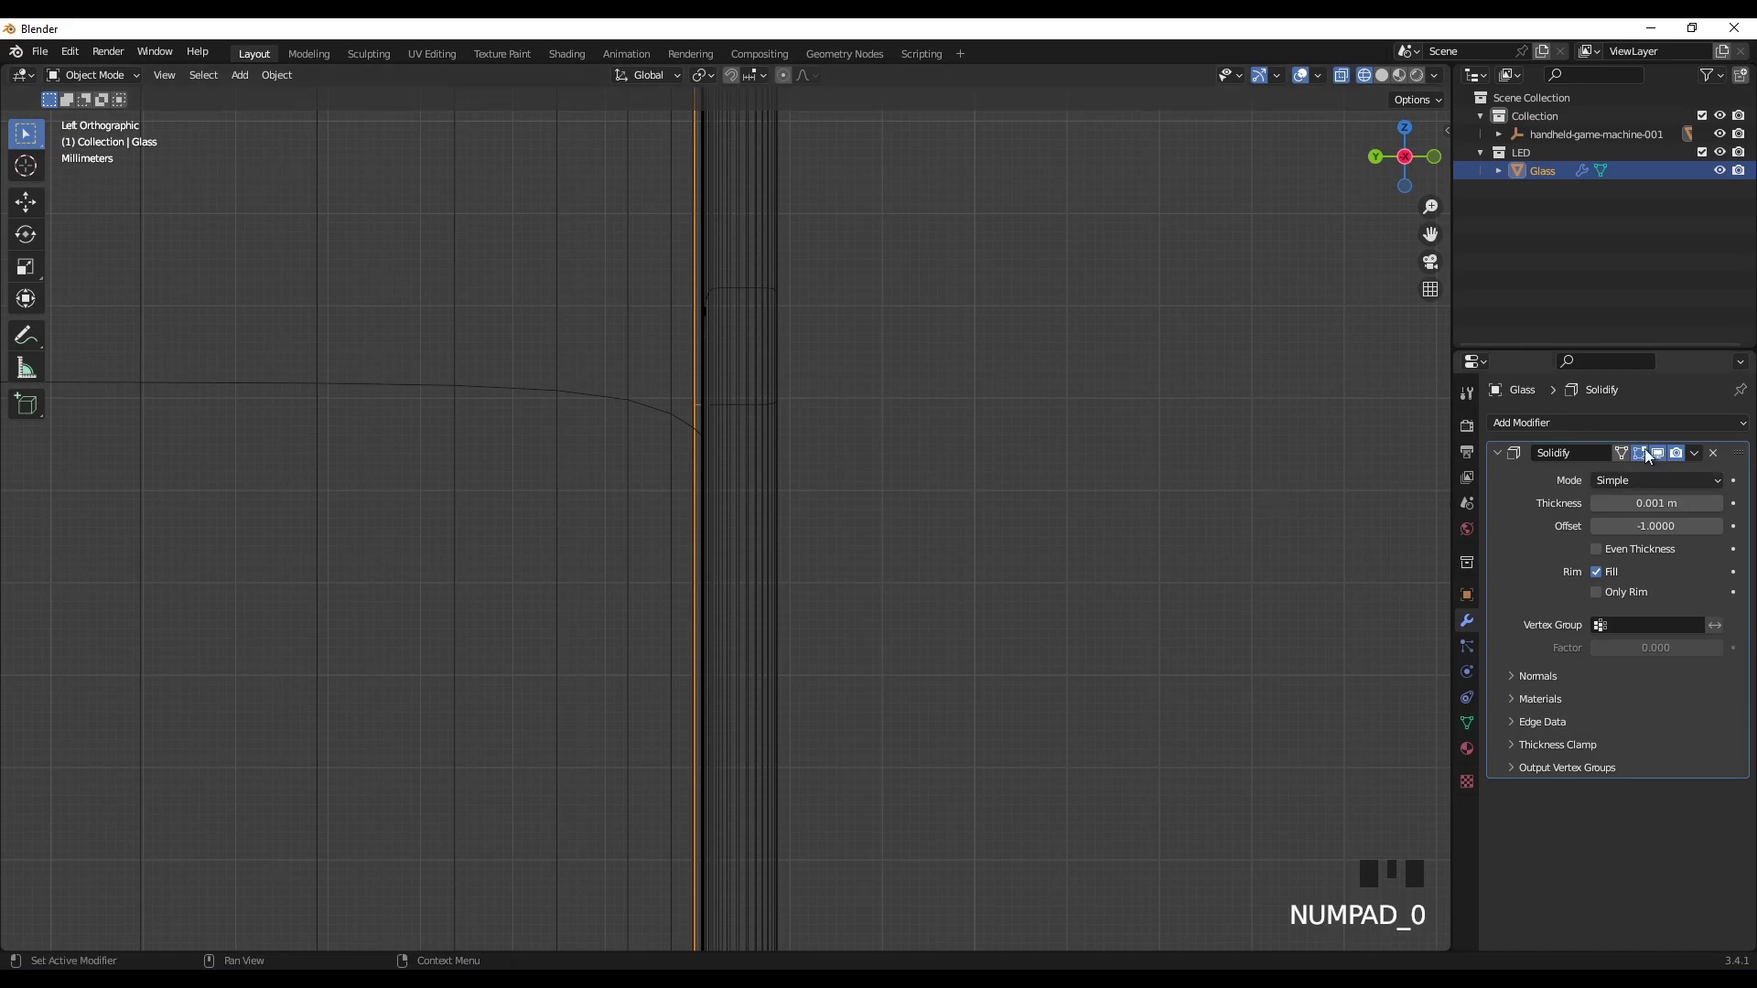
# Step: Duplicate the Glass object, offset the copy about 0.0016 m along Y into the body, and remove the copy's Solidify modifier
pyautogui.moveTo(718, 460)
pyautogui.keyDown('shift'); pyautogui.mouseDown(button='middle')
pyautogui.moveTo(698, 431)
pyautogui.moveTo(741, 439)
pyautogui.mouseUp(button='middle'); pyautogui.keyUp('shift')
pyautogui.scroll(4, 741, 424)
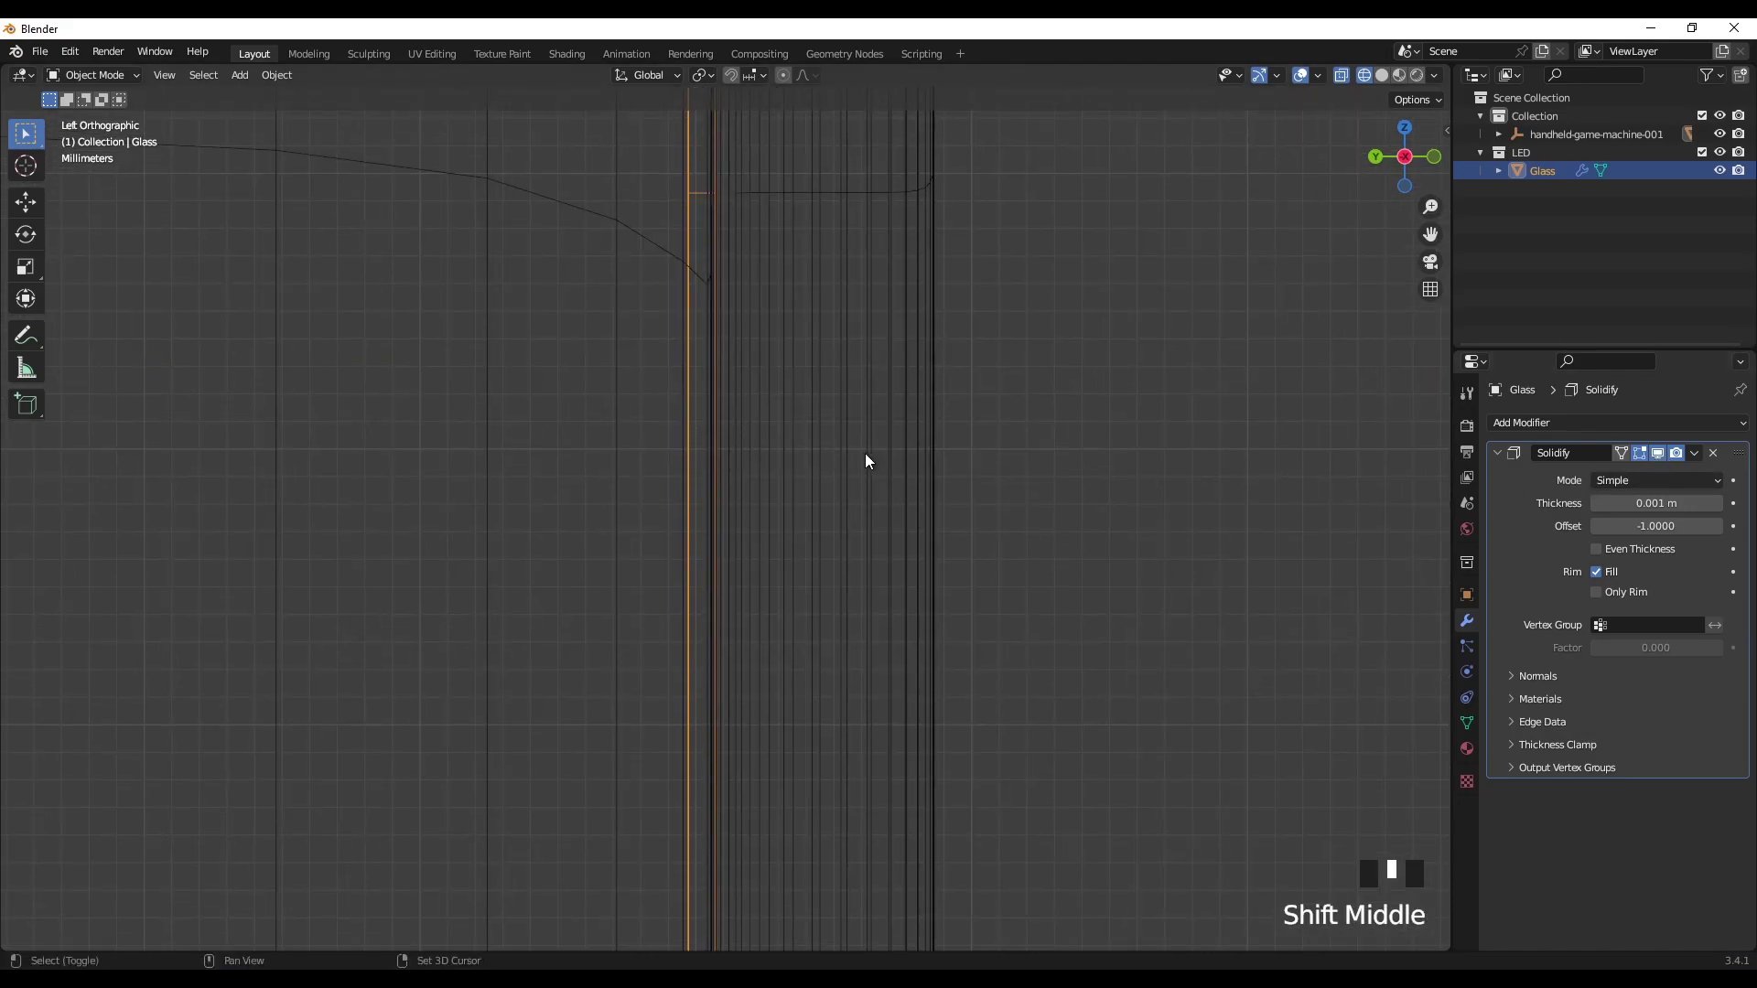
pyautogui.hotkey('shift', 'd')
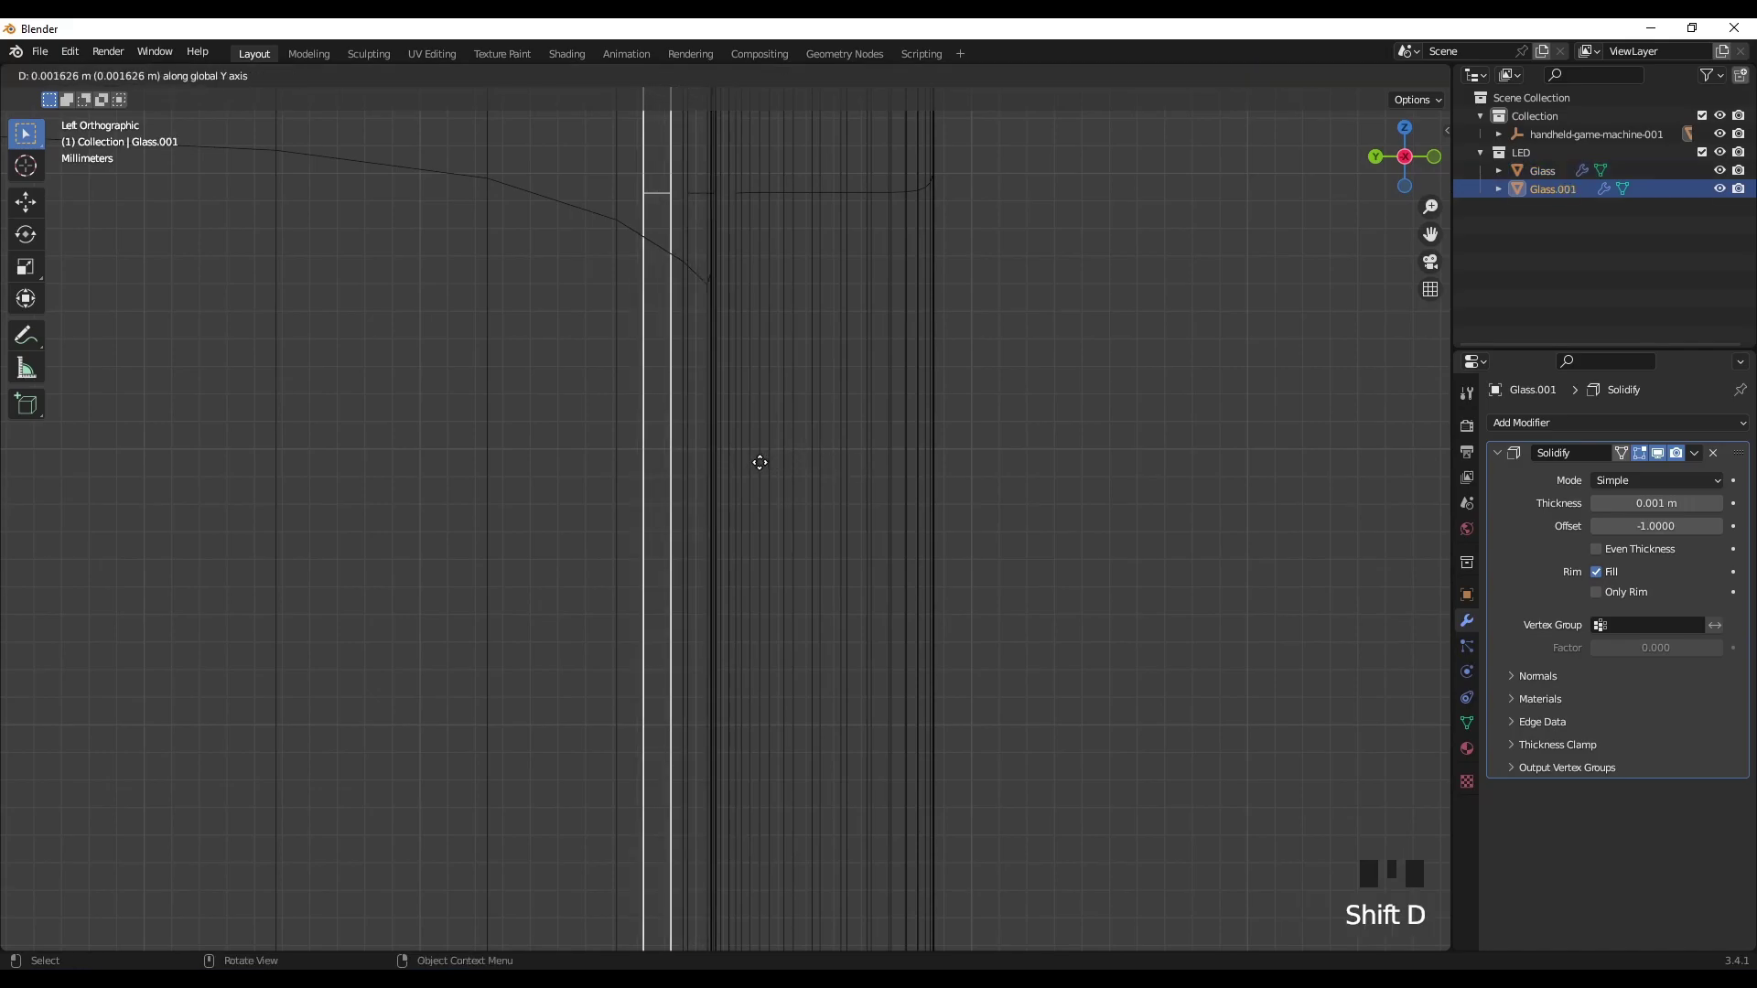
pyautogui.click(757, 462)
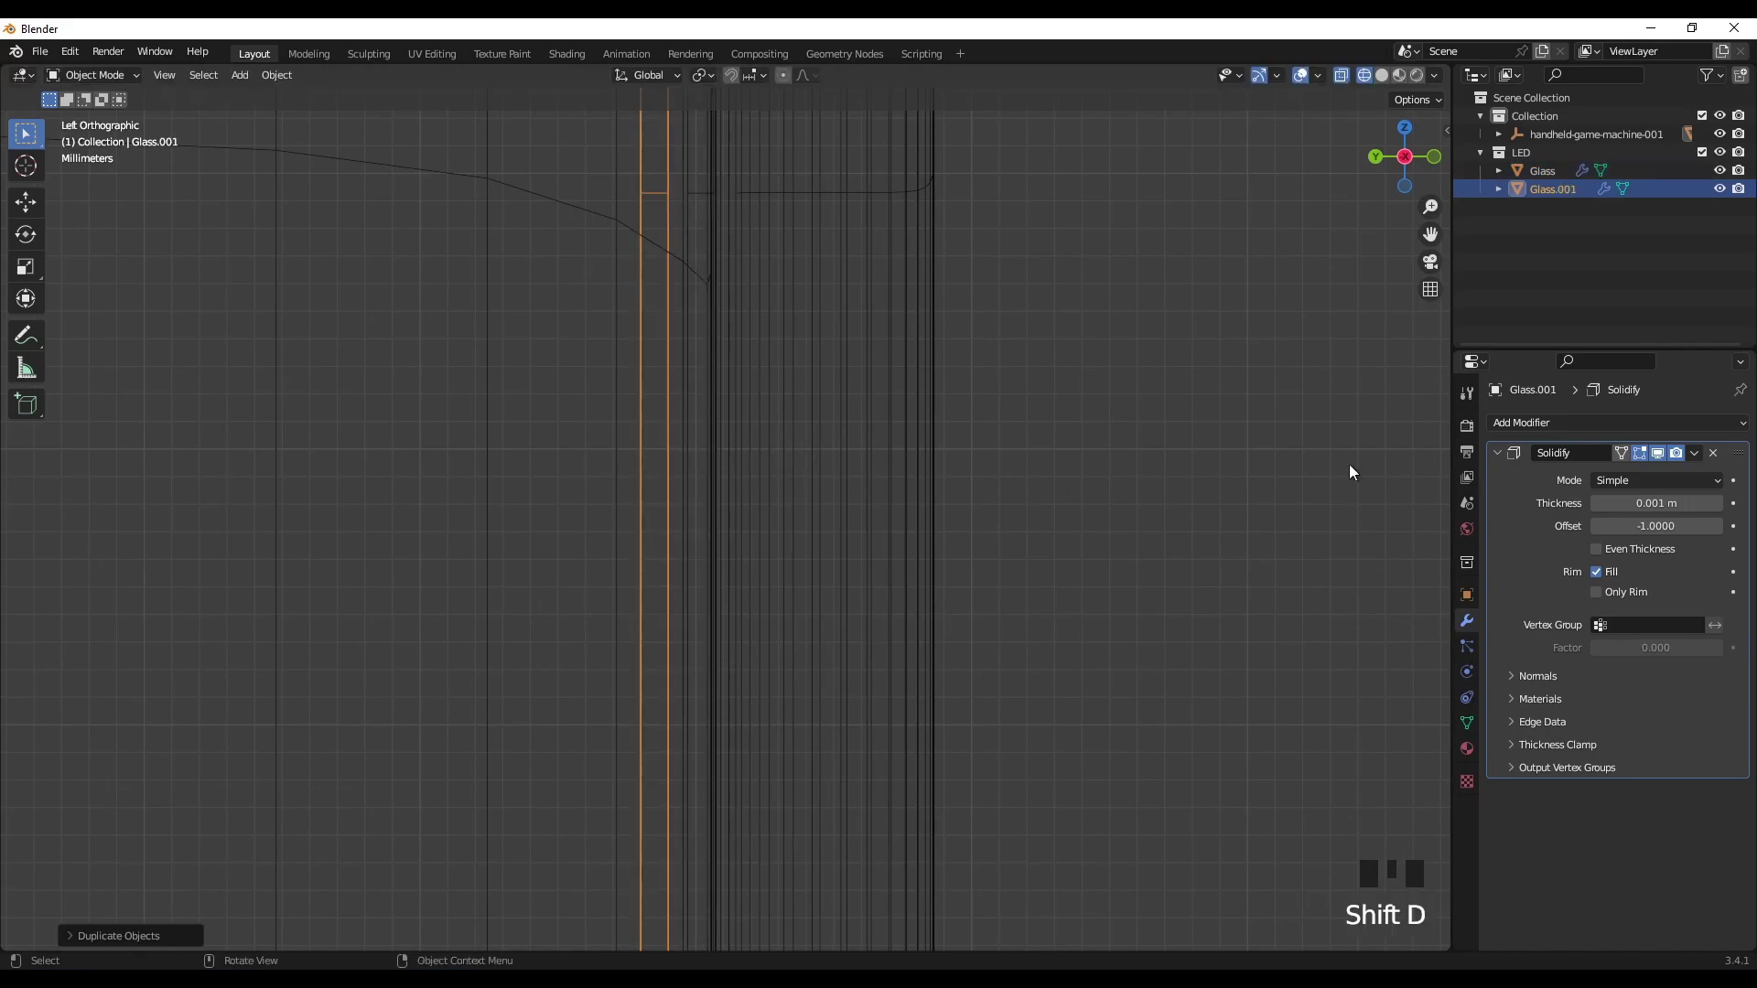
pyautogui.click(1714, 457)
pyautogui.scroll(4, 632, 443)
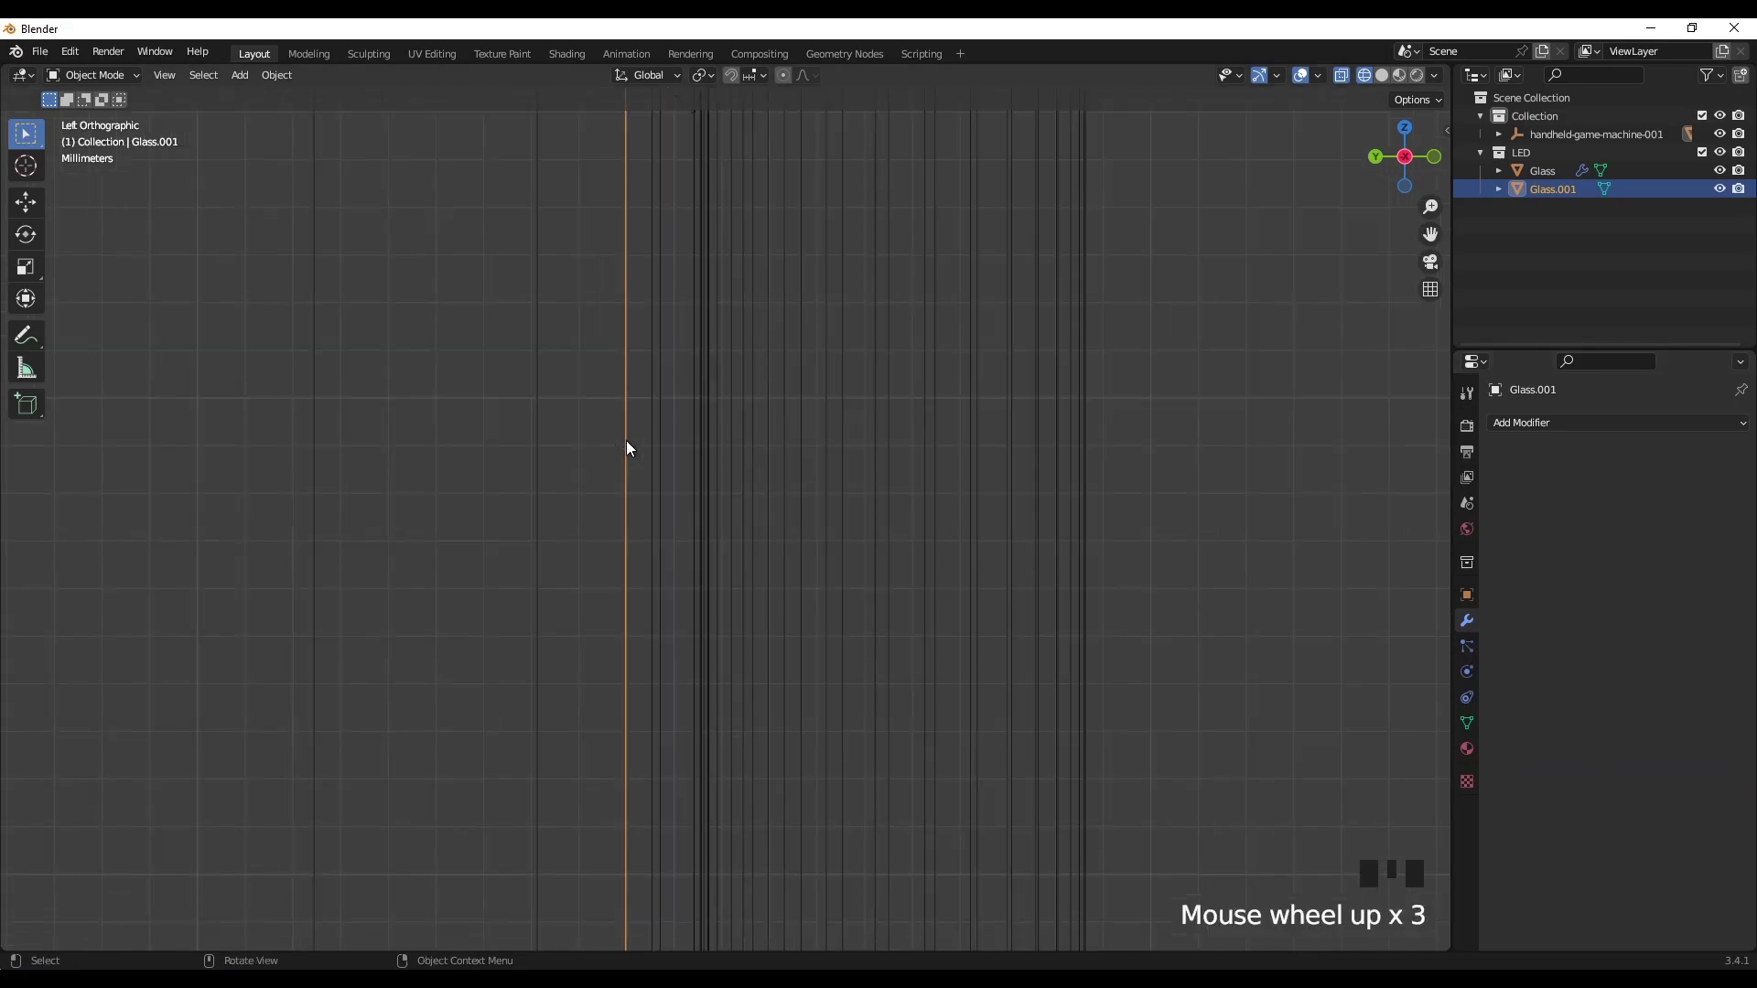
# Step: Move the Glass.001 copy about -0.0001 m along Y and rename it Main LED
pyautogui.keyDown('shift'); pyautogui.moveTo(648, 455); pyautogui.dragTo(669, 454, button='middle'); pyautogui.keyUp('shift')
pyautogui.press('g')
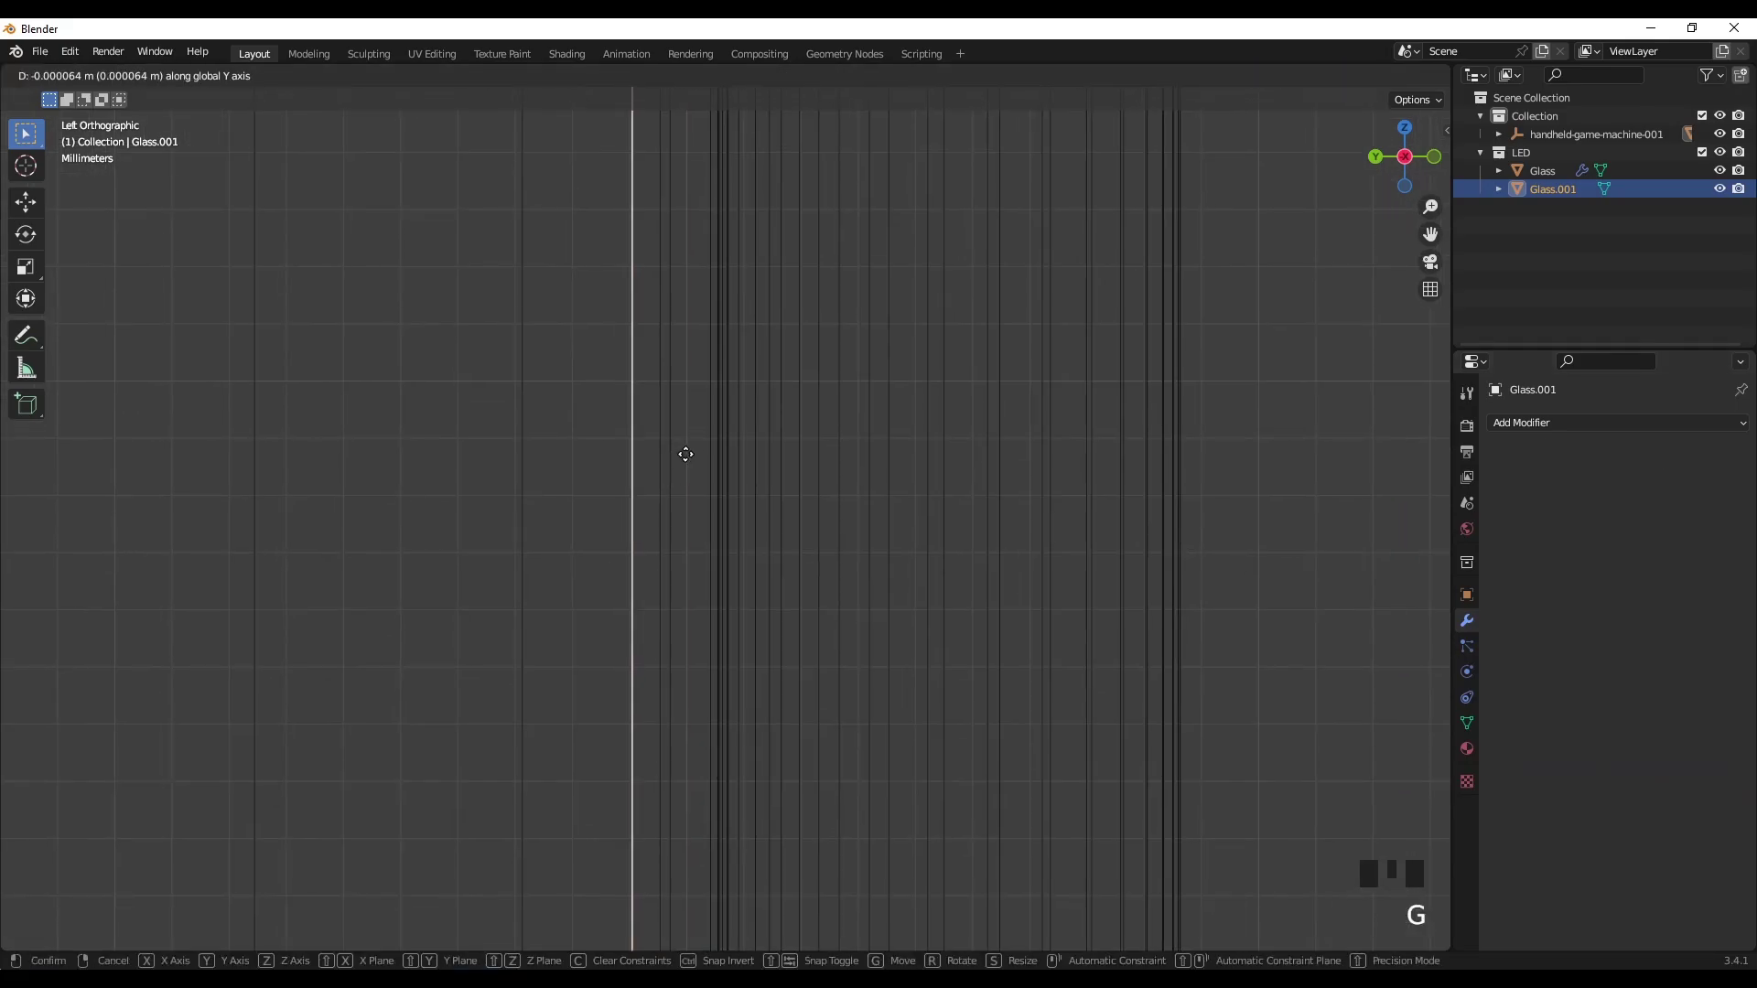
pyautogui.click(689, 462)
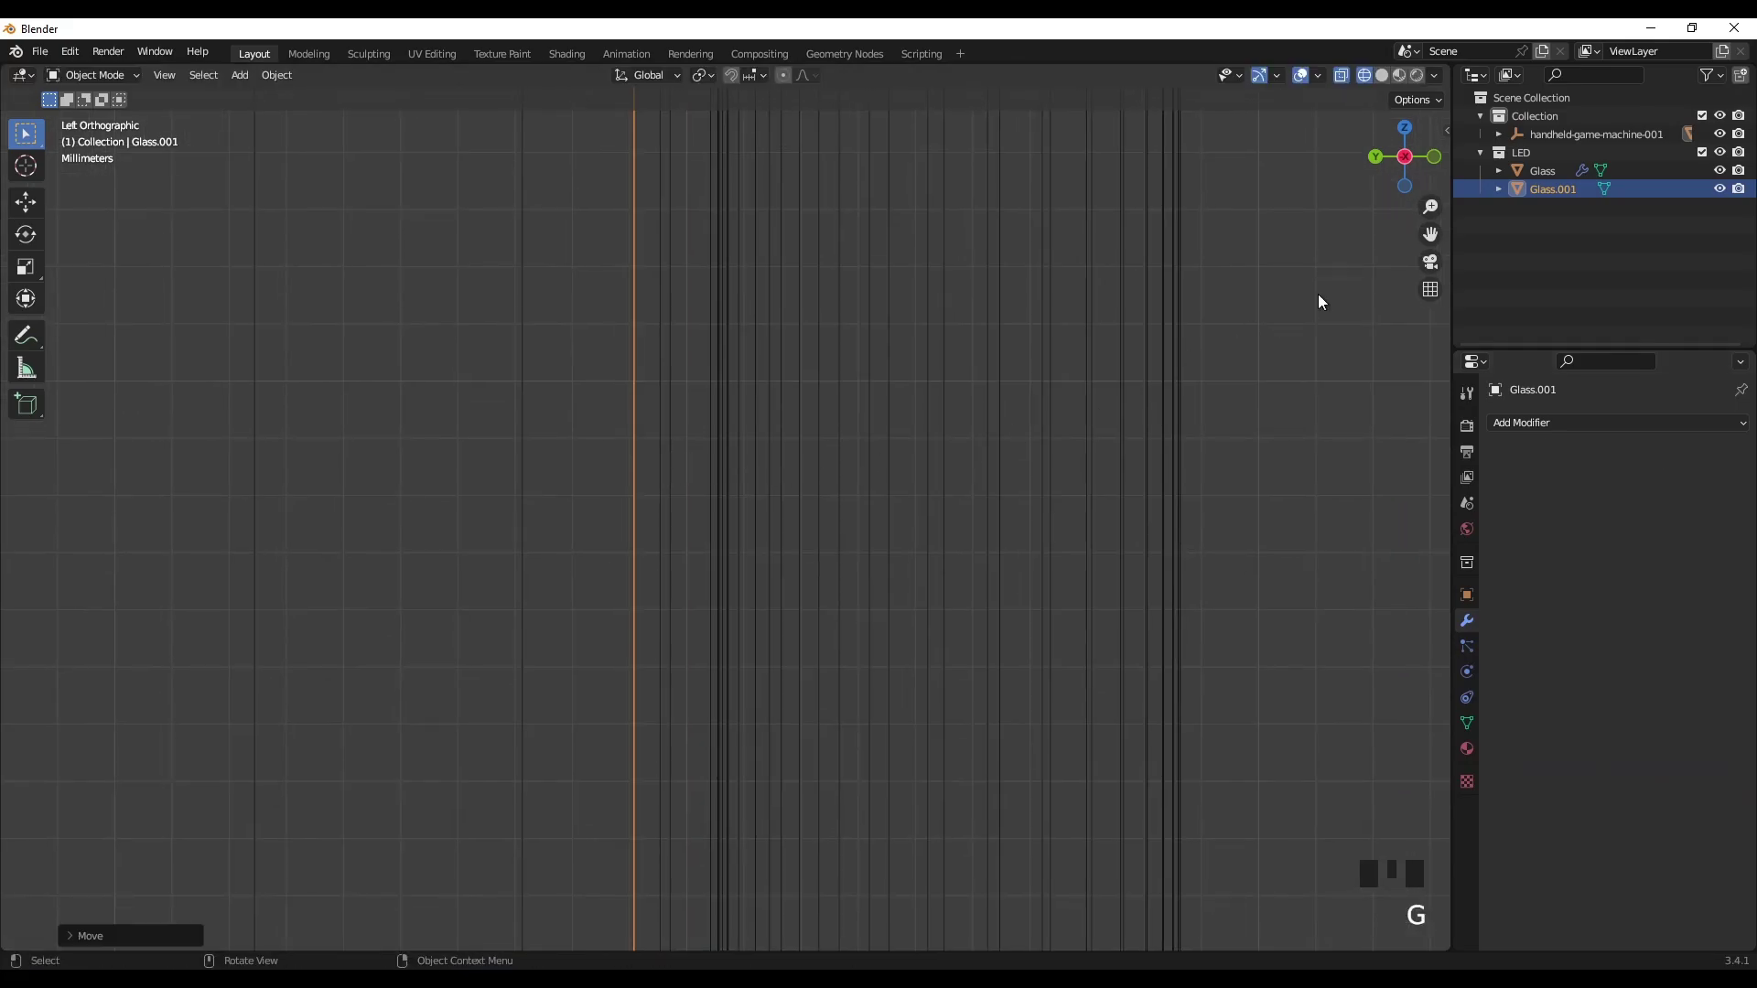
pyautogui.doubleClick(1556, 188)
pyautogui.write('Mai')
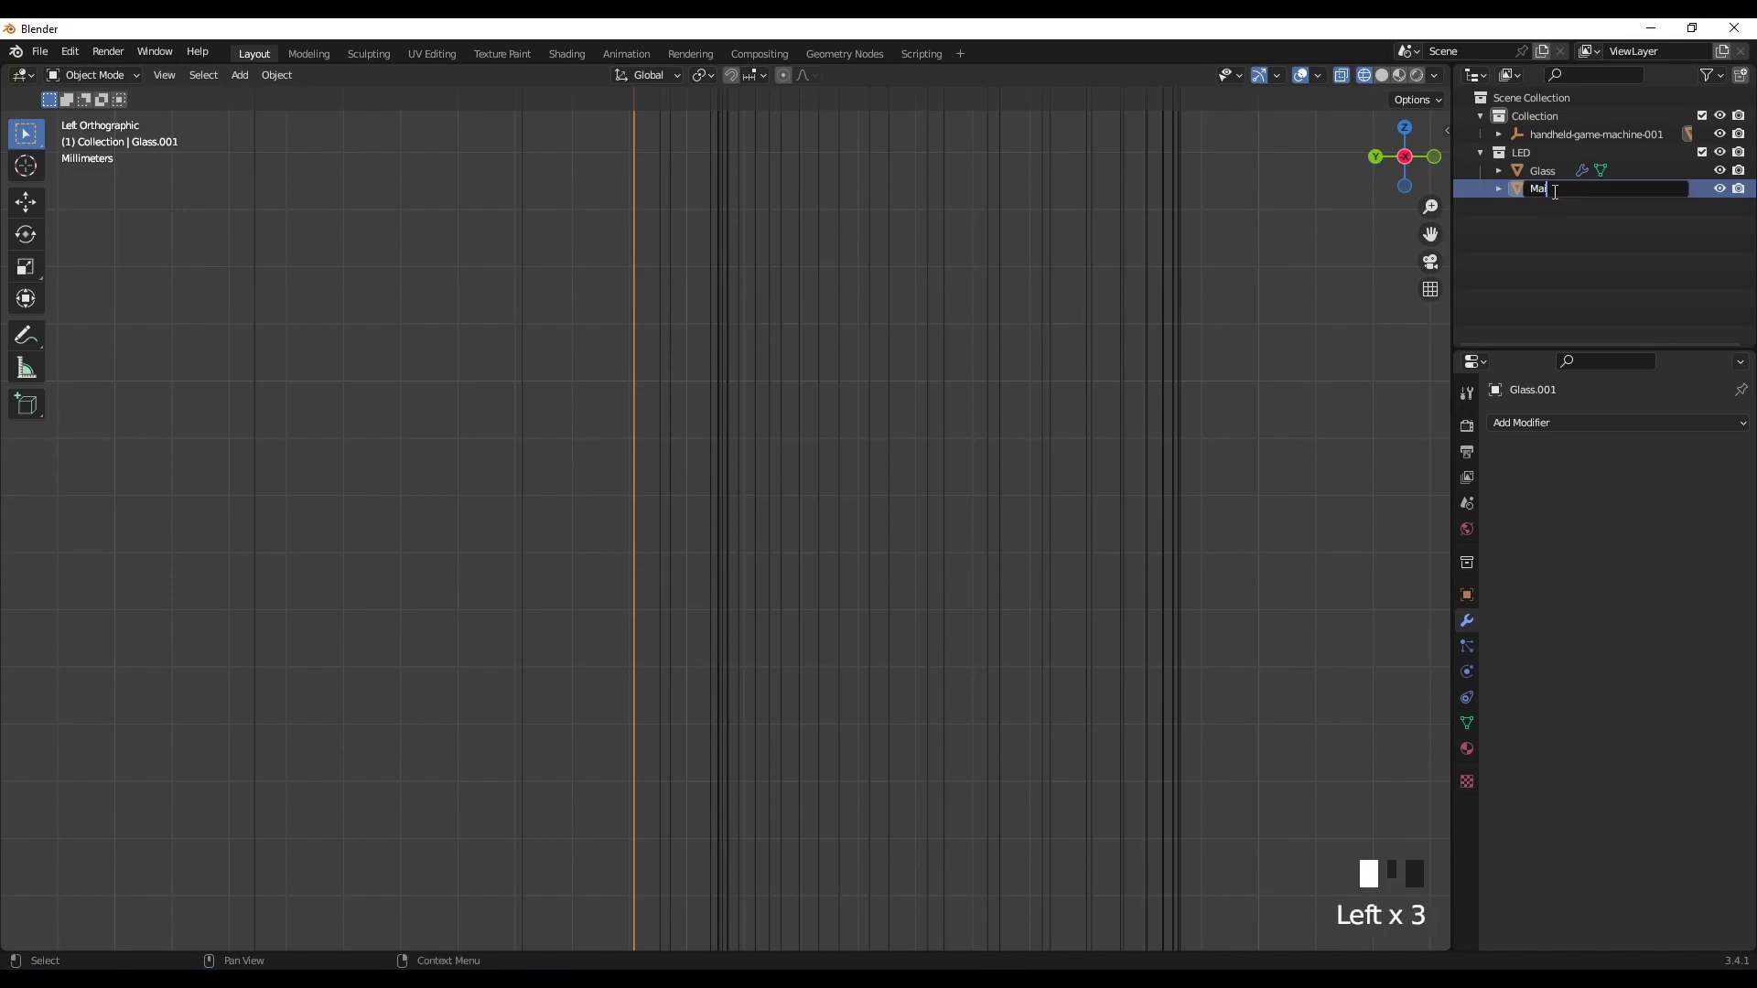
pyautogui.write('n LED')
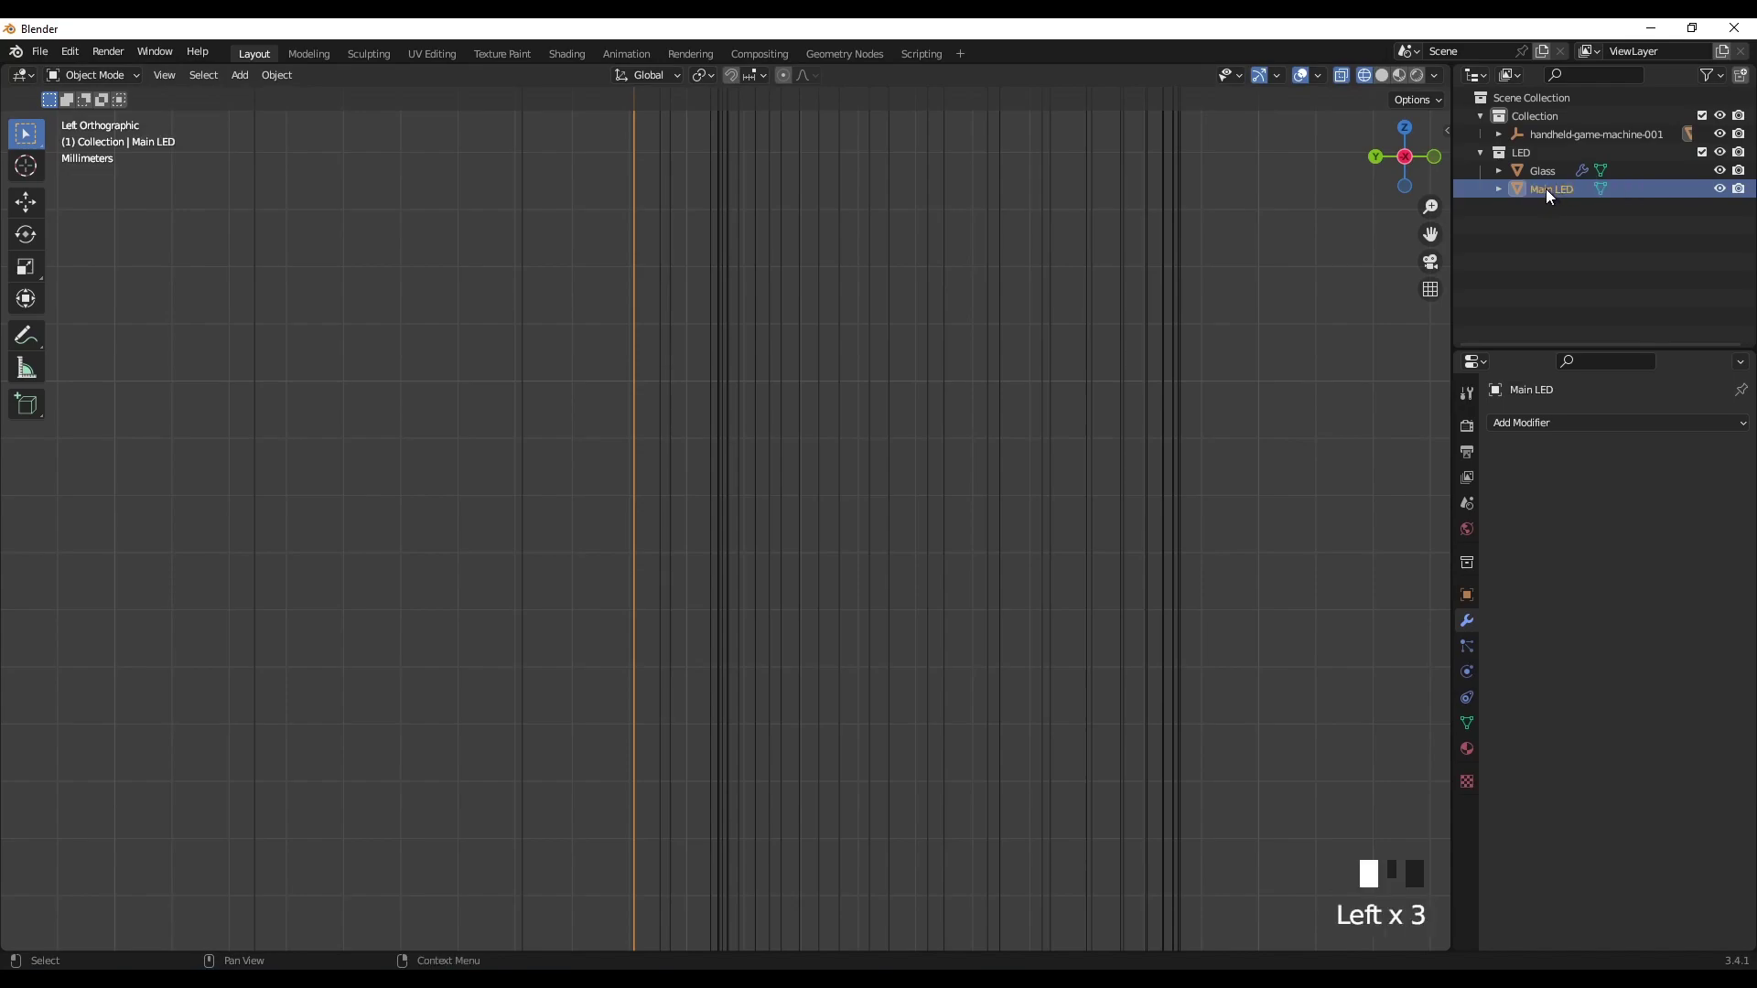
pyautogui.press('Return')
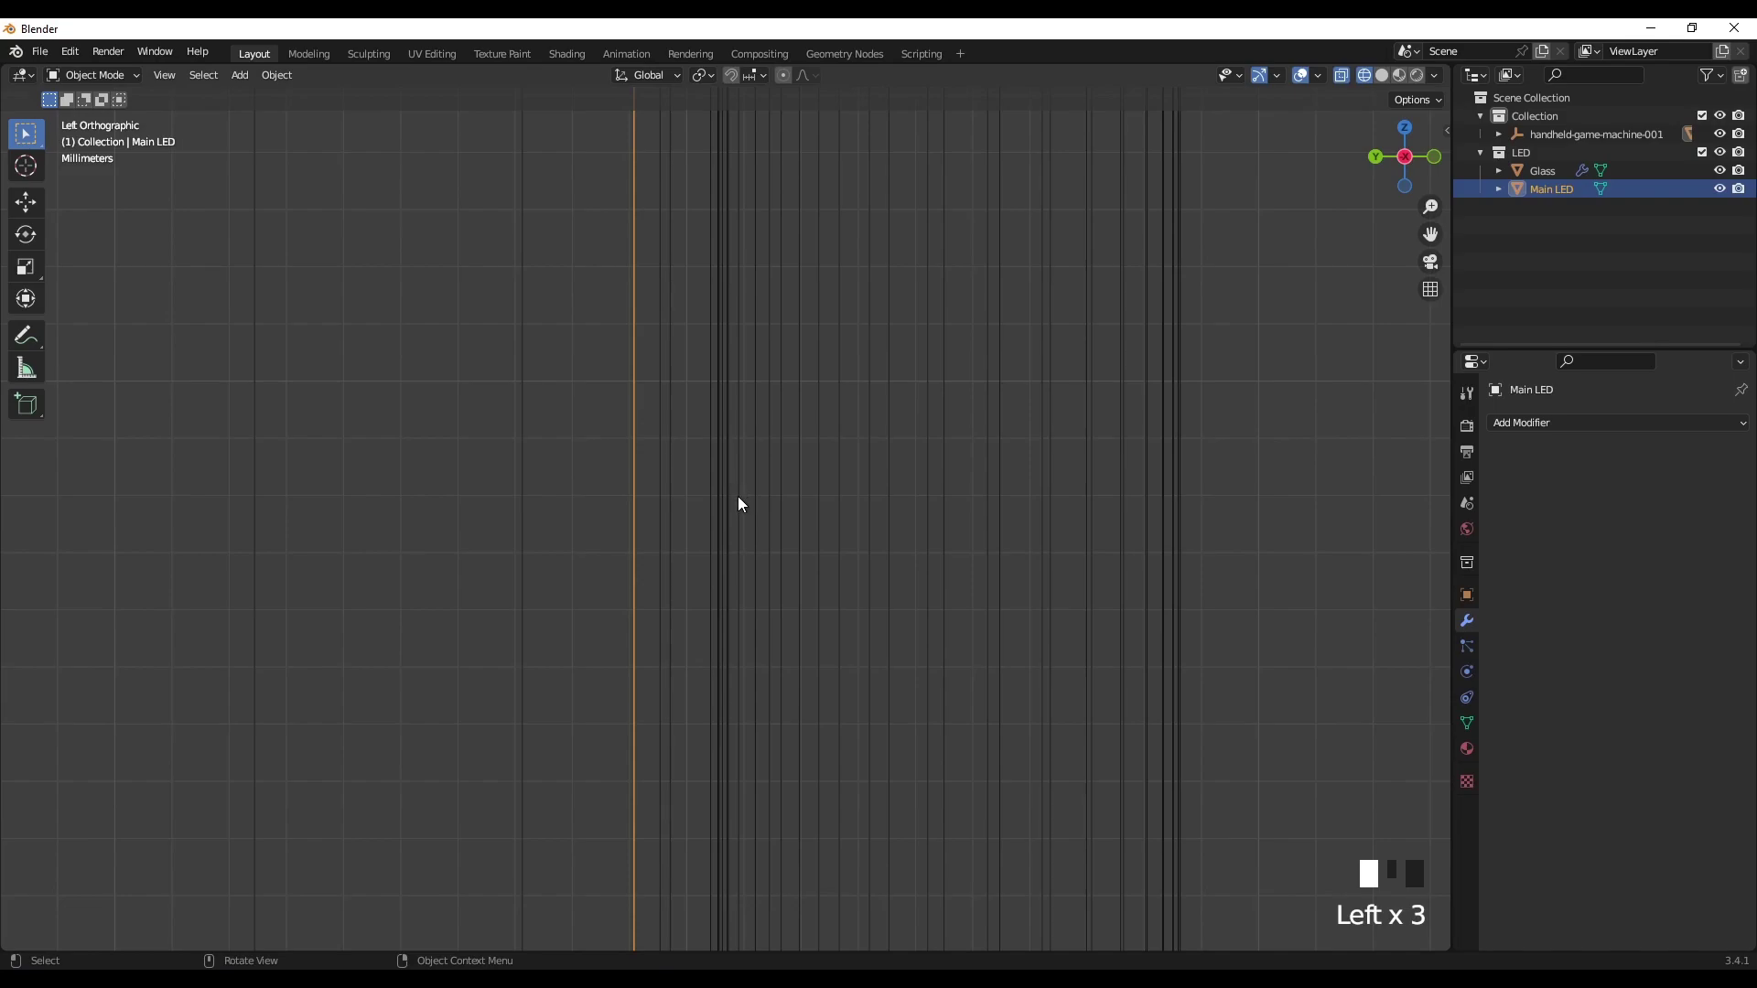
# Step: Duplicate Main LED, offset the copy about 0.0007 m along Y, and rename it Back LED
pyautogui.hotkey('shift', 'd')
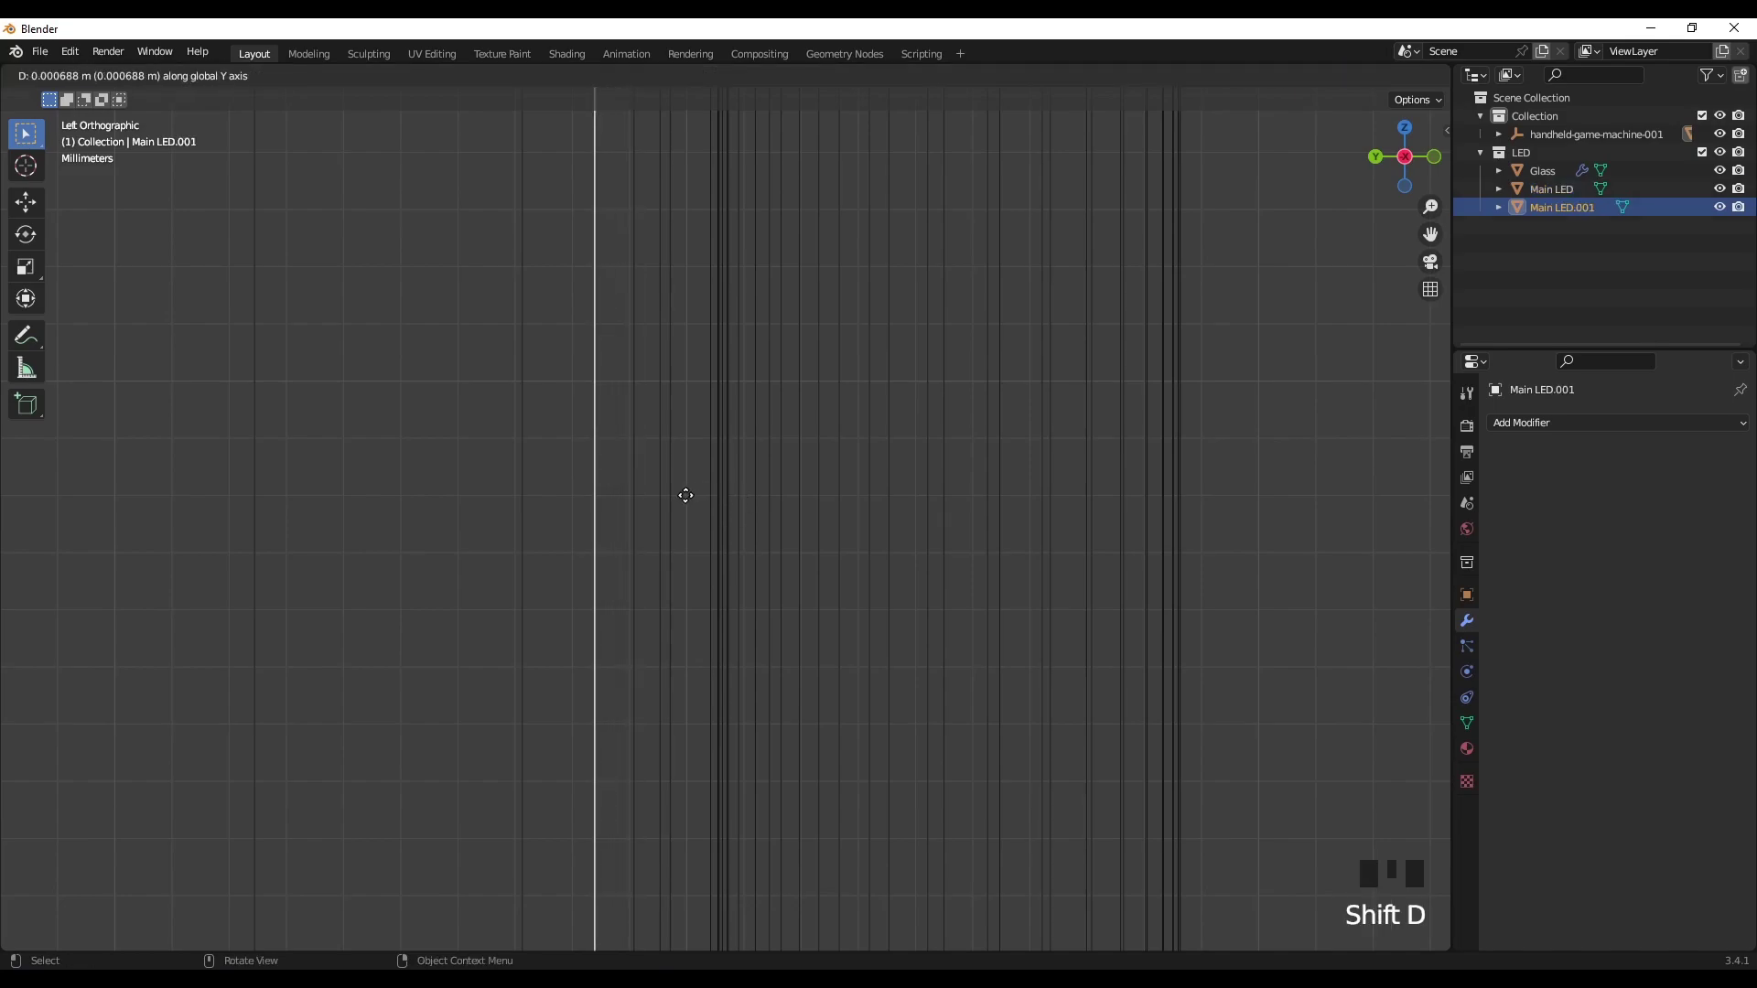
pyautogui.click(686, 494)
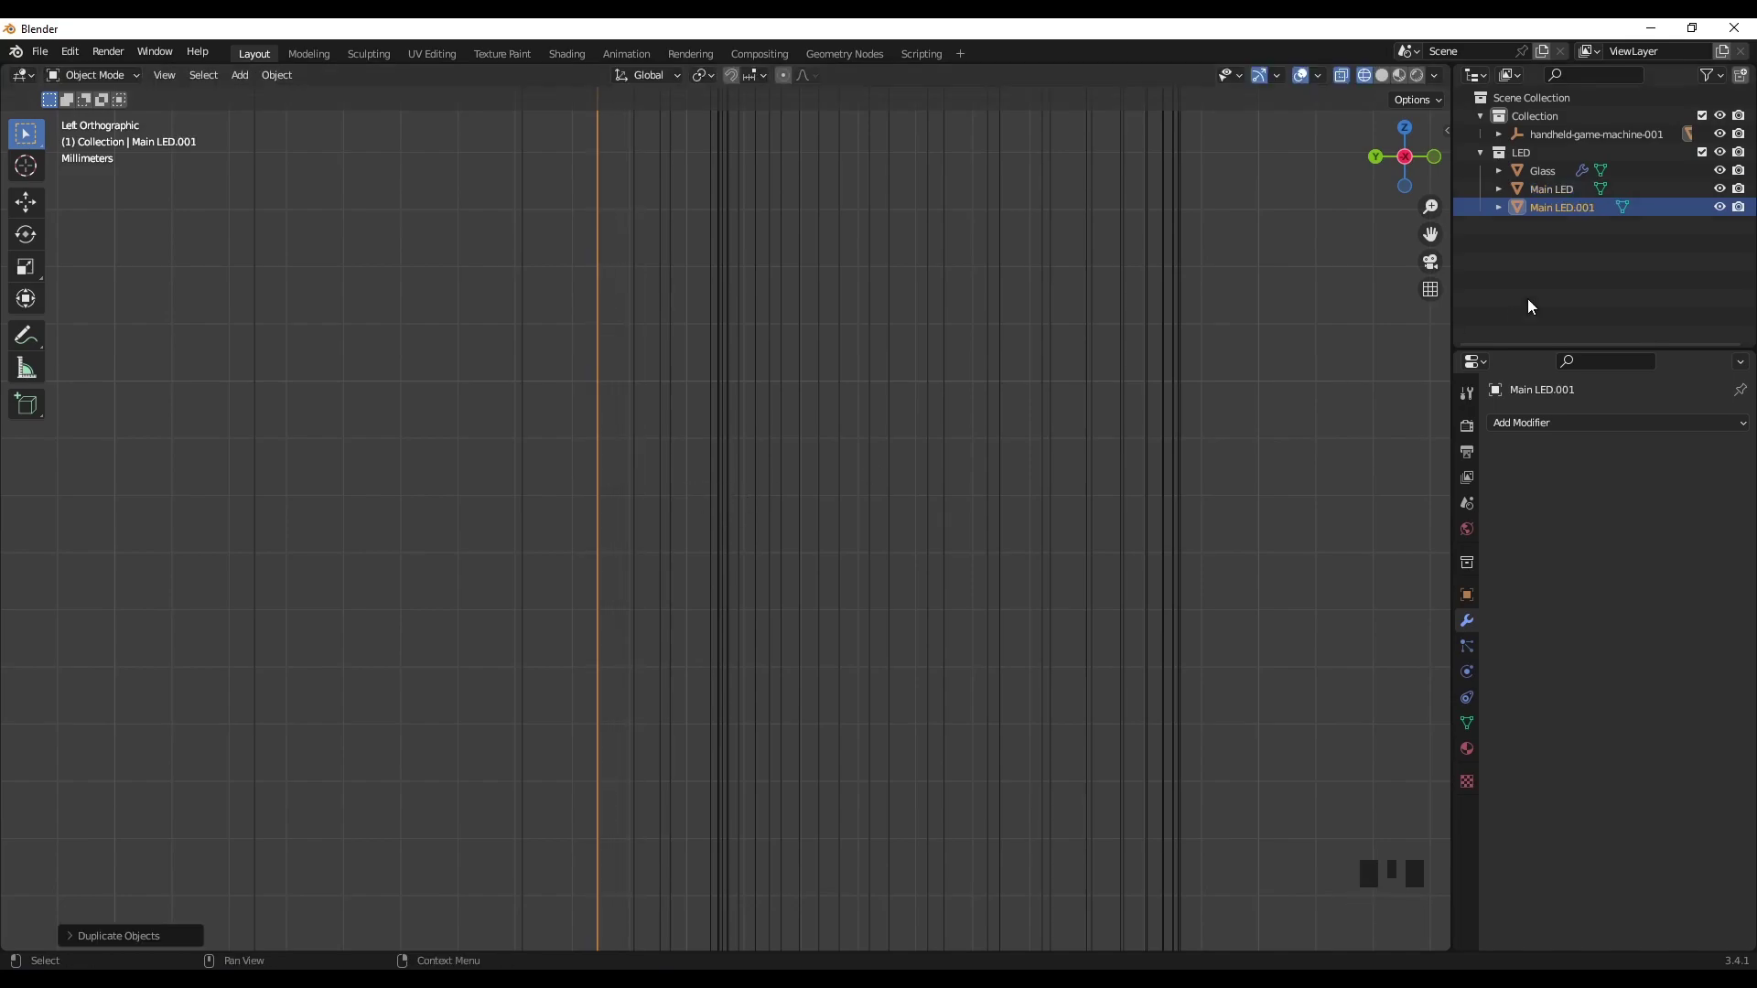
pyautogui.doubleClick(1550, 211)
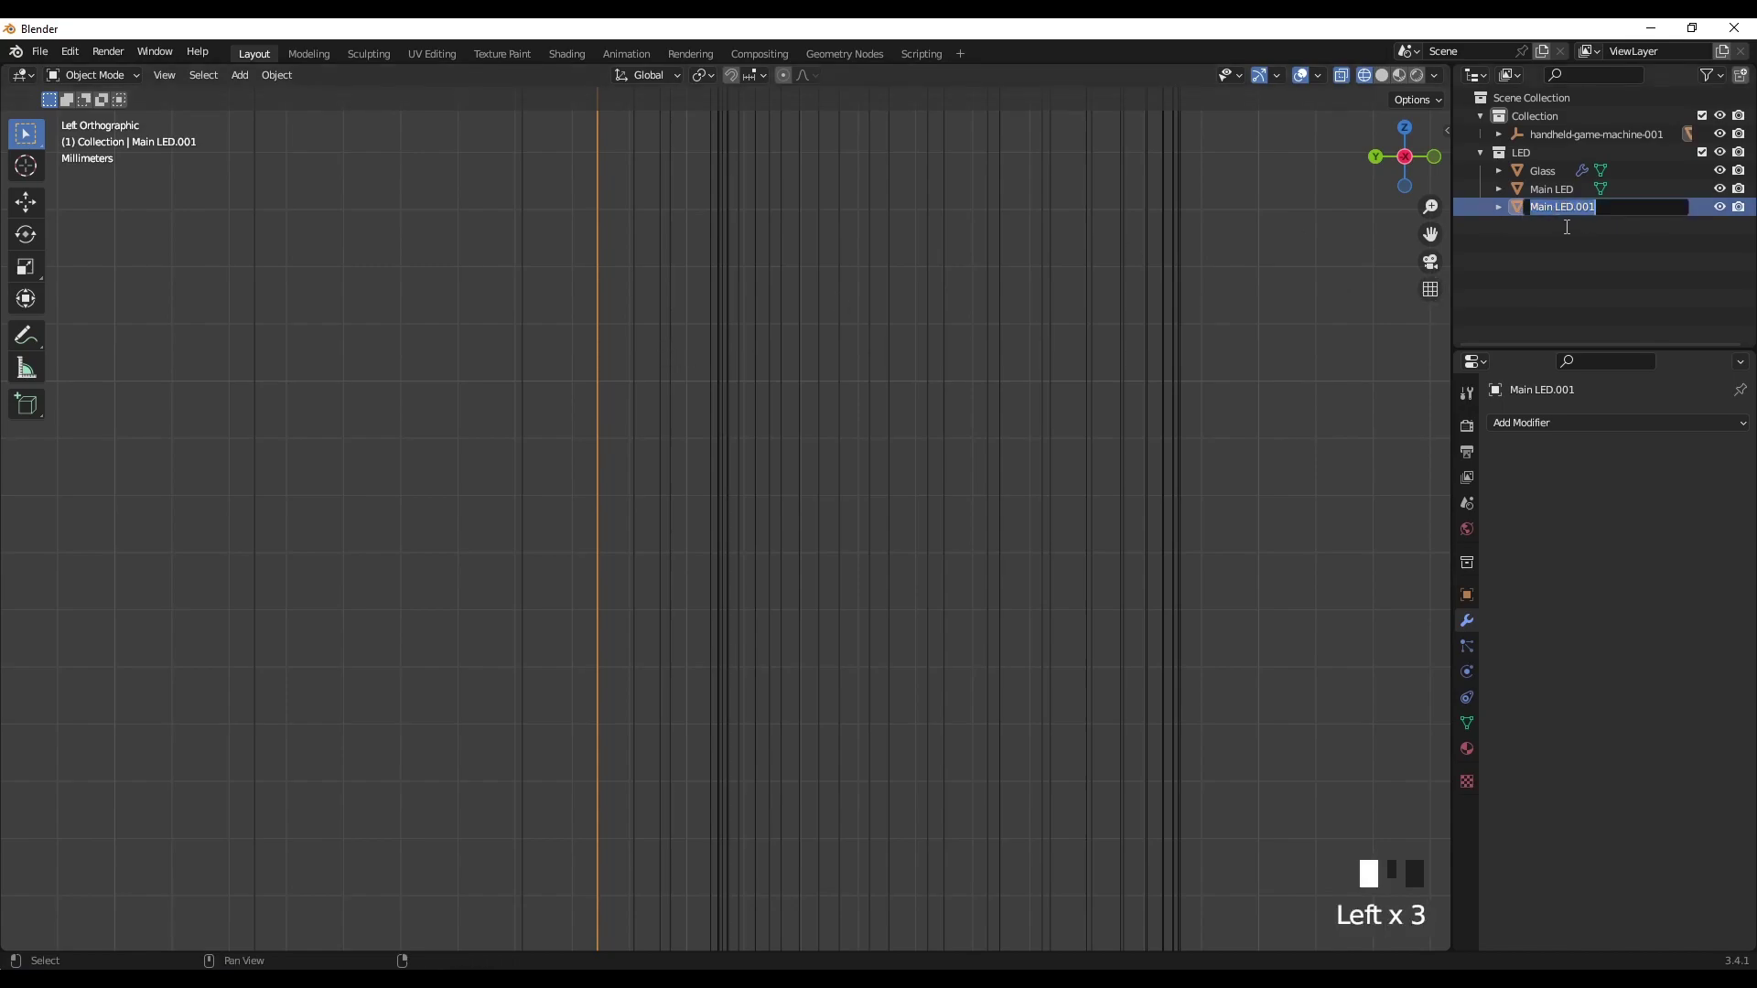
pyautogui.write('Back LED')
pyautogui.press('Return')
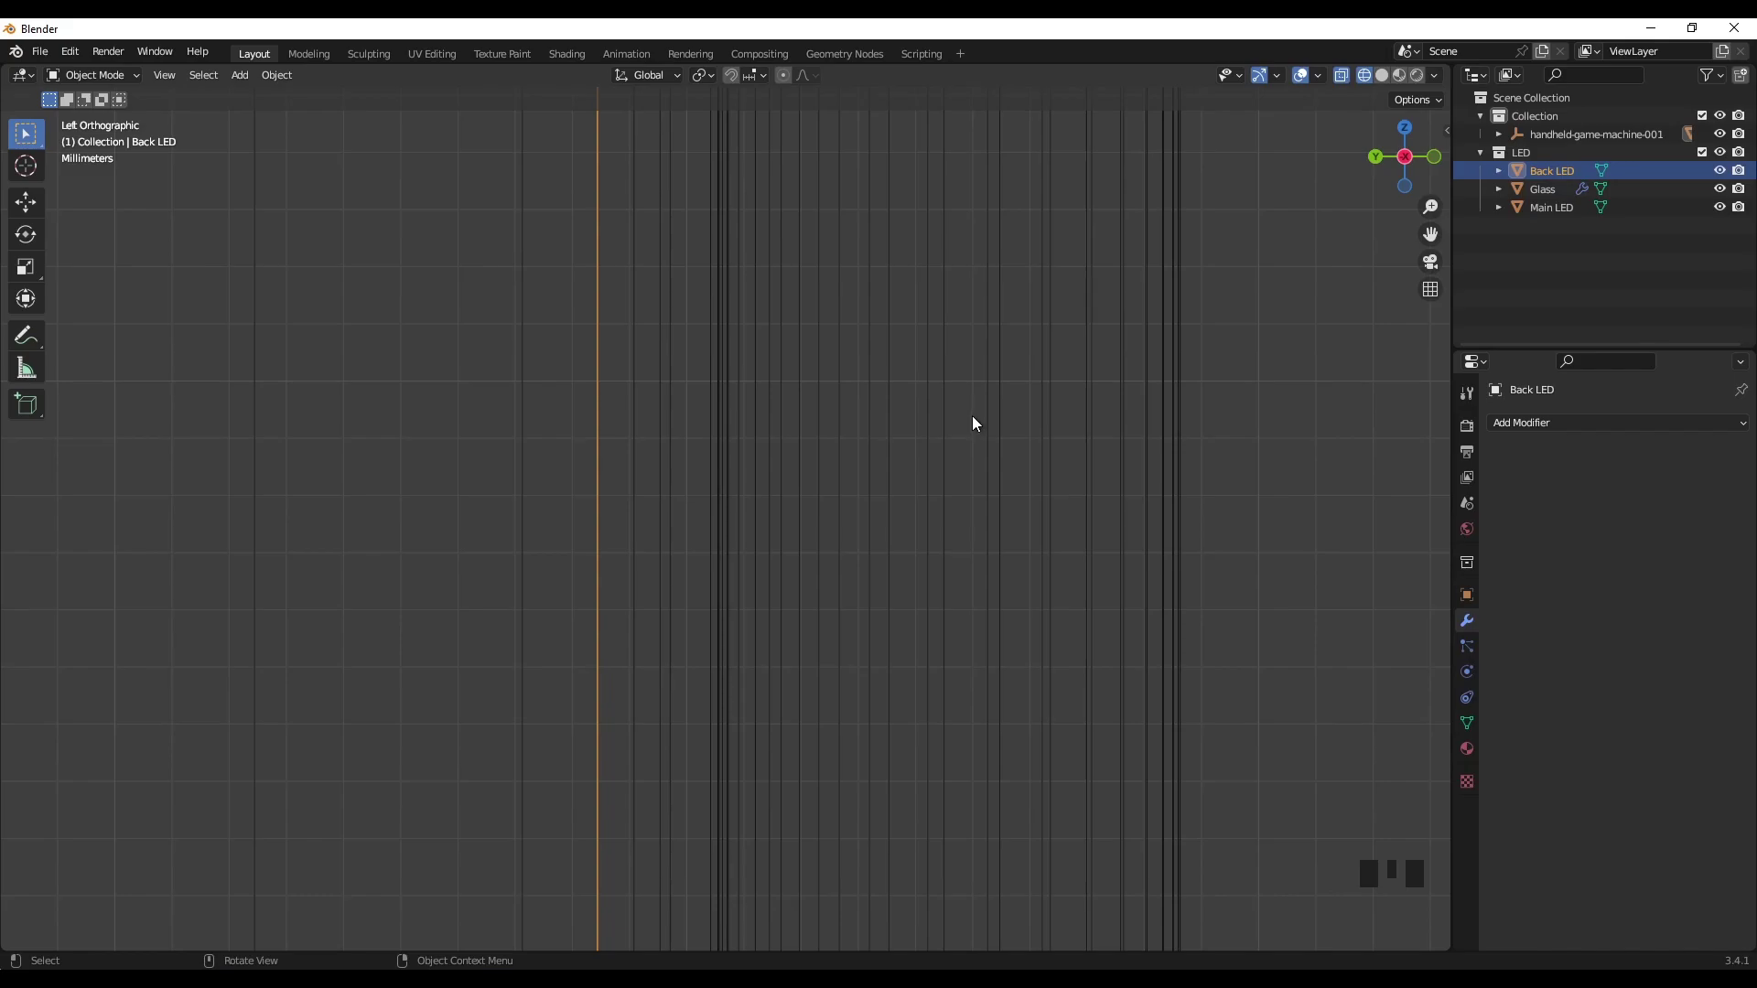
# Step: Switch the viewport to solid shading and examine the layered screen on the handheld's front in perspective
pyautogui.scroll(-13, 897, 416)
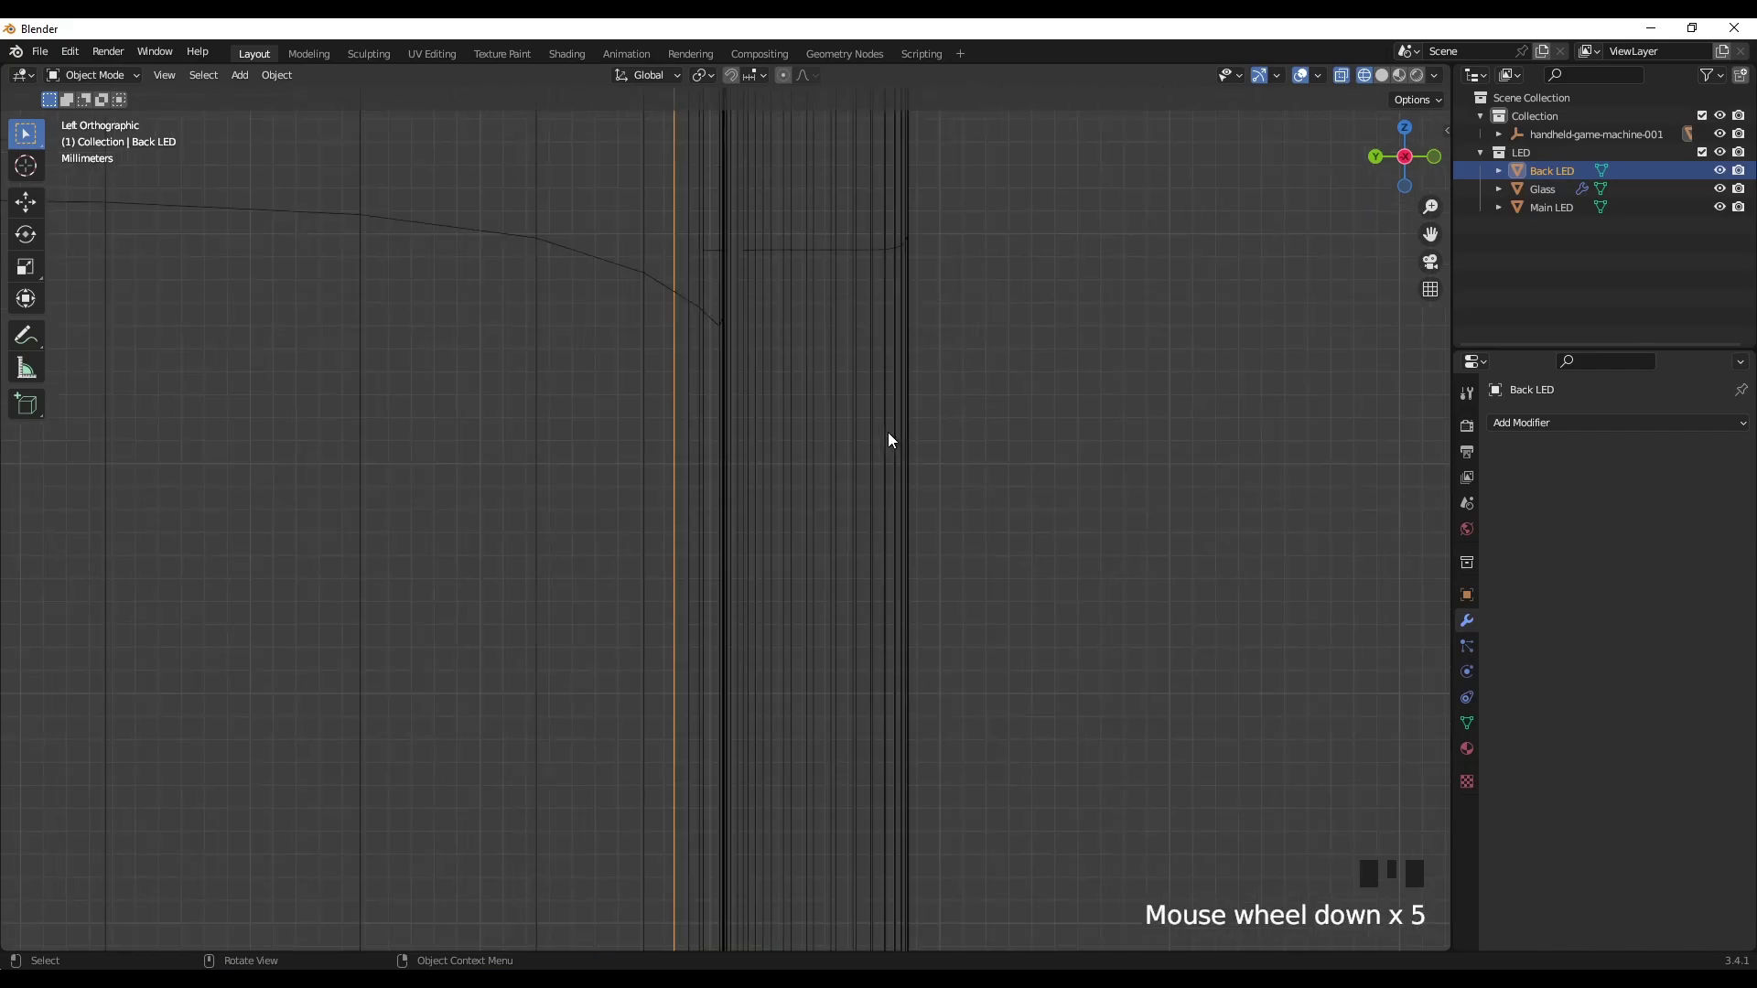
pyautogui.moveTo(853, 477); pyautogui.dragTo(729, 519, button='middle')
pyautogui.scroll(-11, 768, 510)
pyautogui.press('z')
pyautogui.click(983, 503)
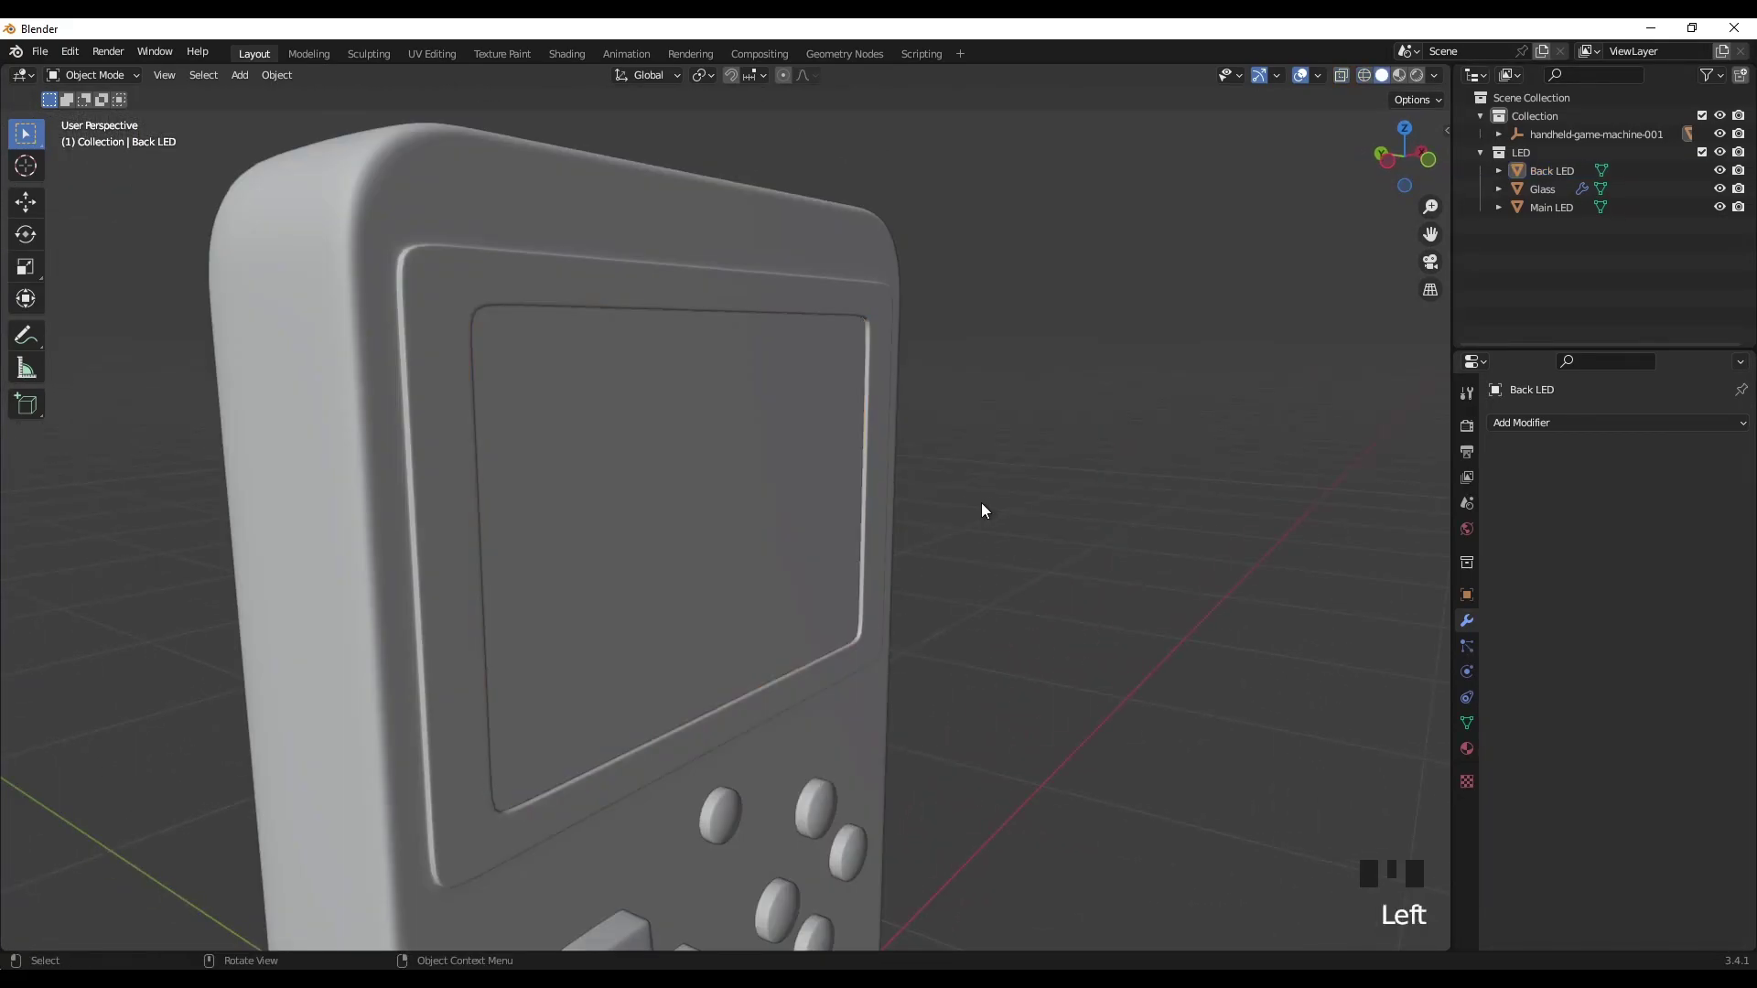
pyautogui.scroll(-4, 940, 527)
pyautogui.moveTo(891, 541); pyautogui.dragTo(703, 507, button='middle')
pyautogui.scroll(1, 702, 507)
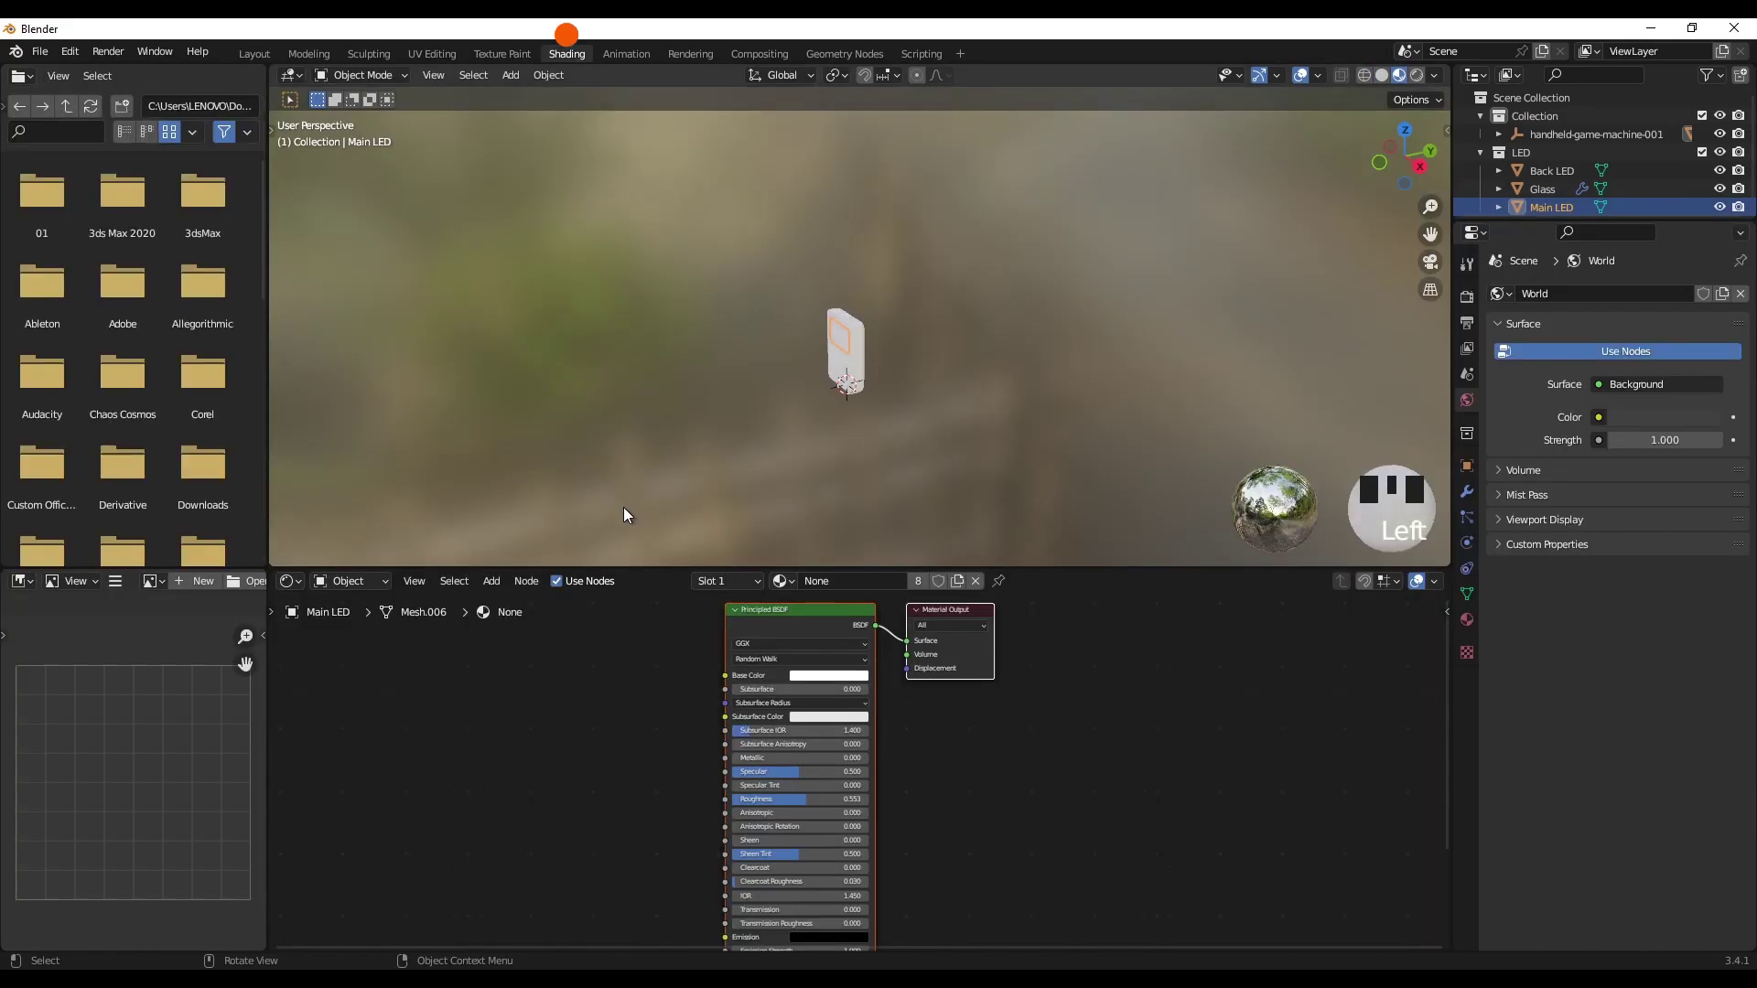
# Step: In the Shading workspace, join the image editor area into the Shader Editor so the node area spans the full width
pyautogui.rightClick(265, 634)
pyautogui.click(265, 634)
pyautogui.click(119, 656)
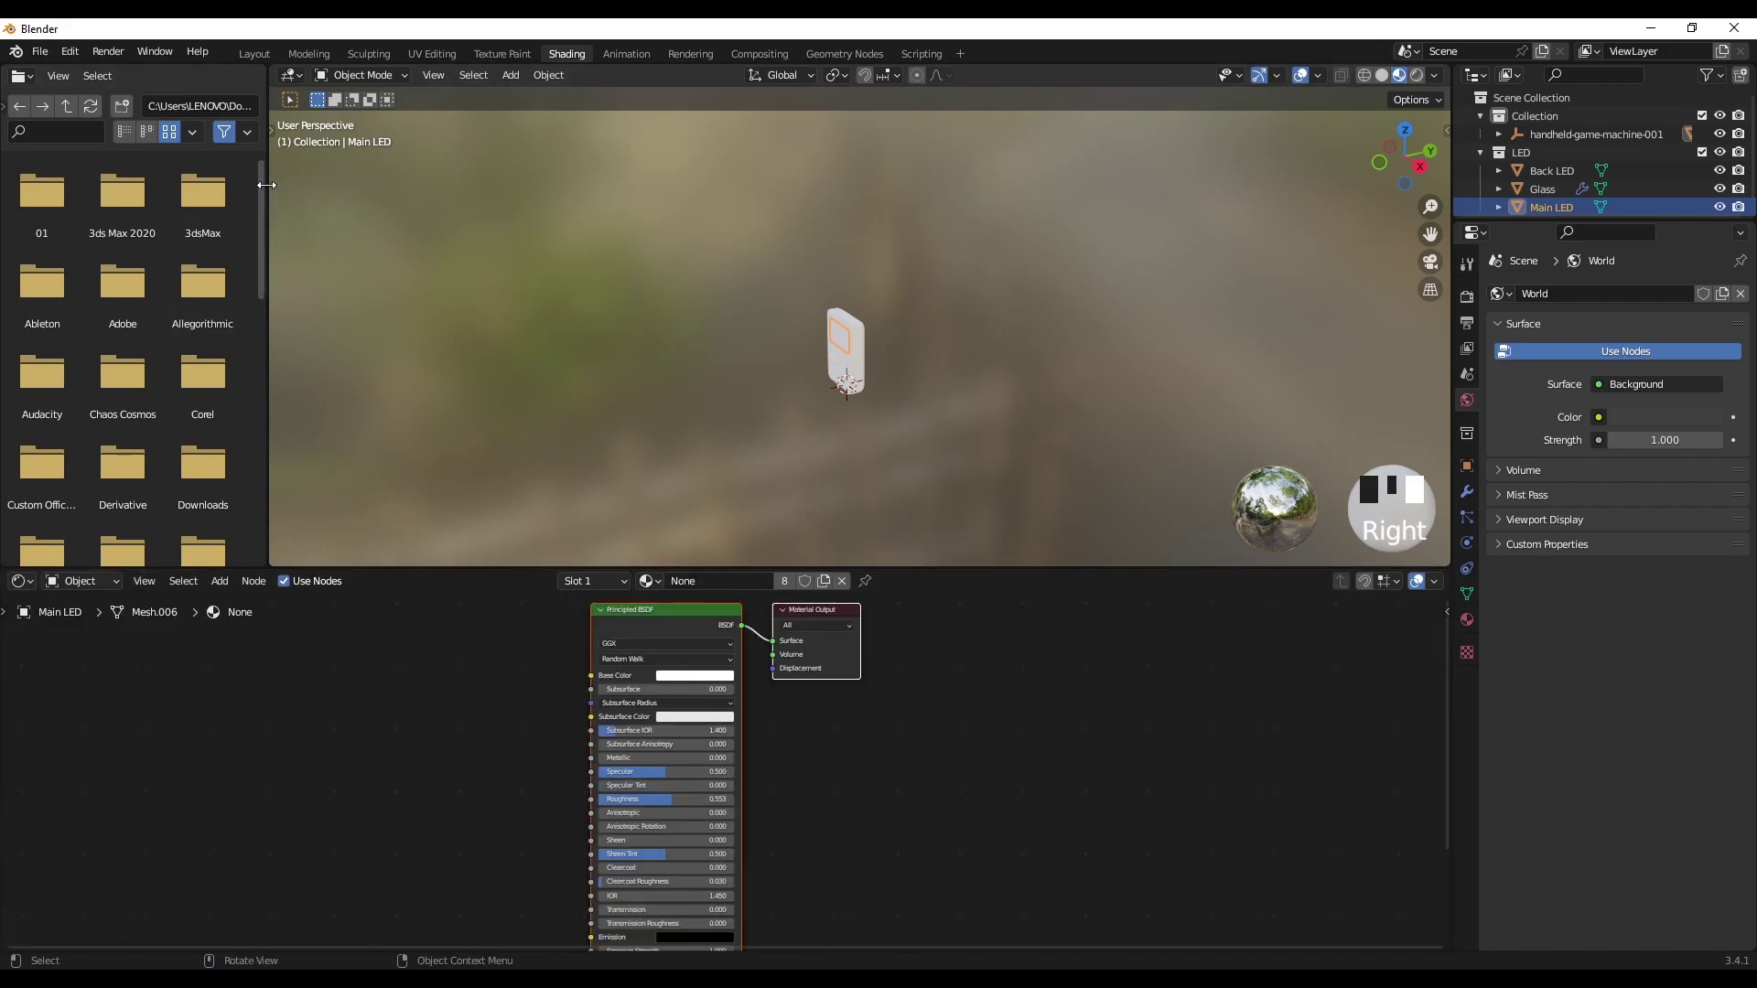
# Step: Widen the file browser area and change it into a second 3D Viewport showing the front of the handheld
pyautogui.moveTo(265, 185); pyautogui.dragTo(720, 183)
pyautogui.click(20, 75)
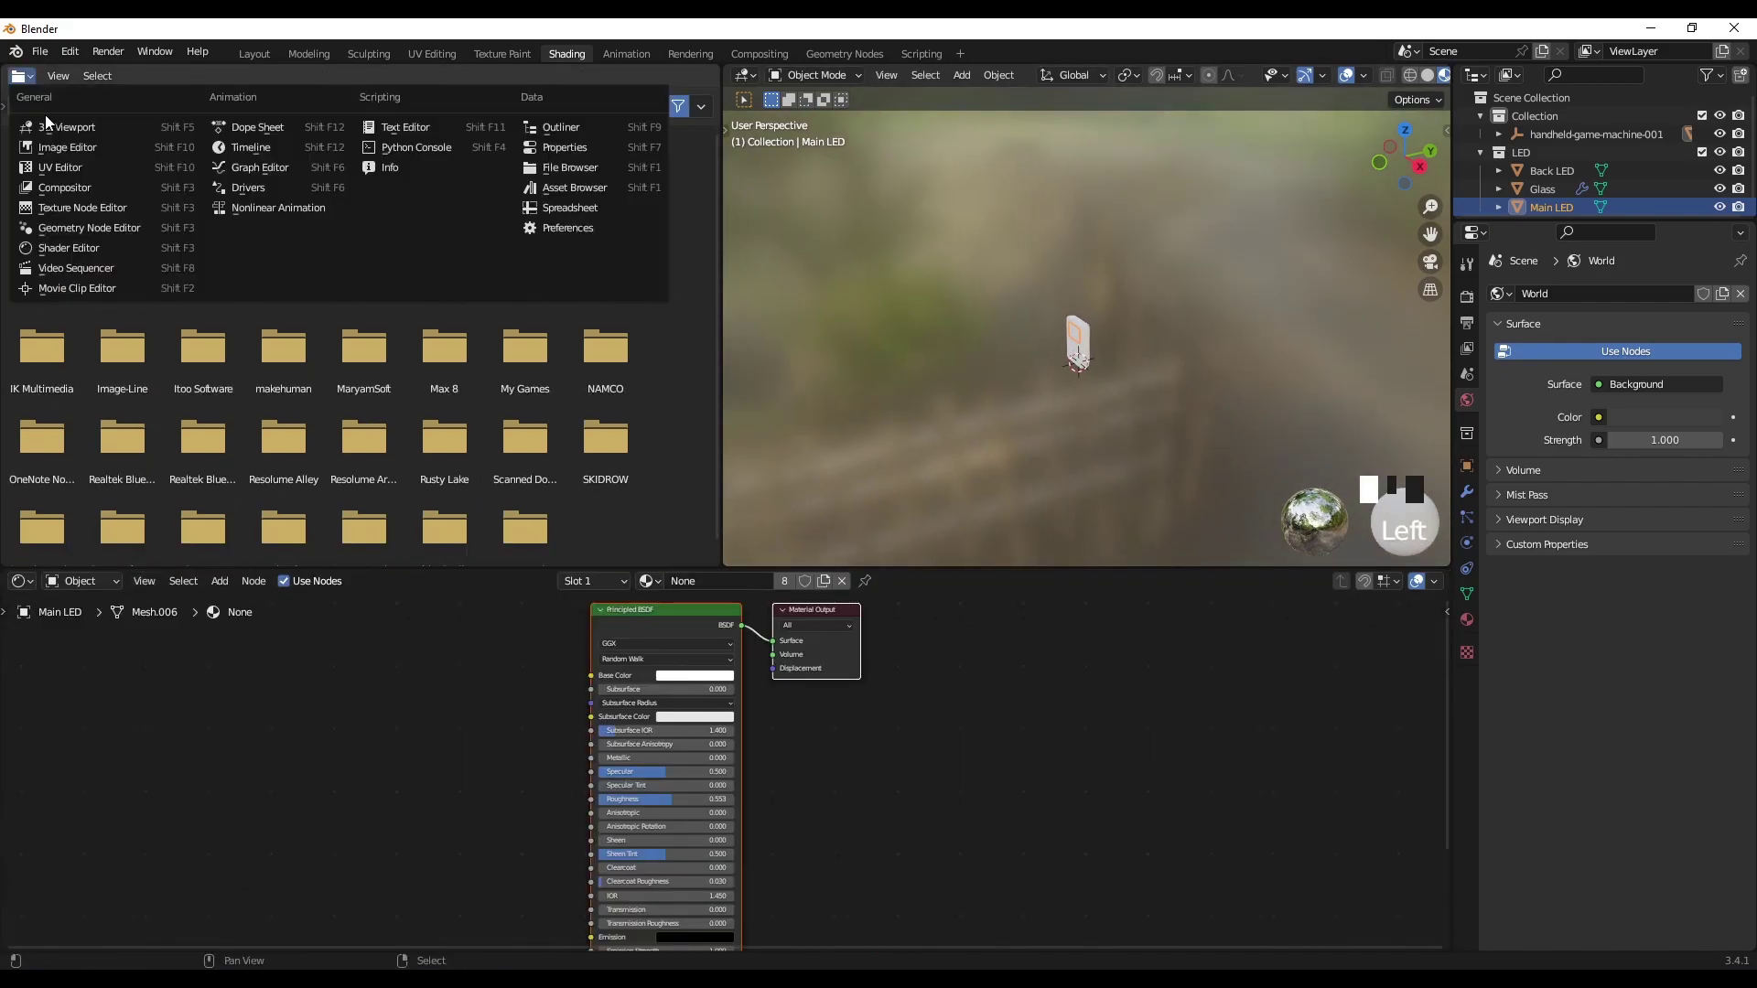
pyautogui.click(63, 129)
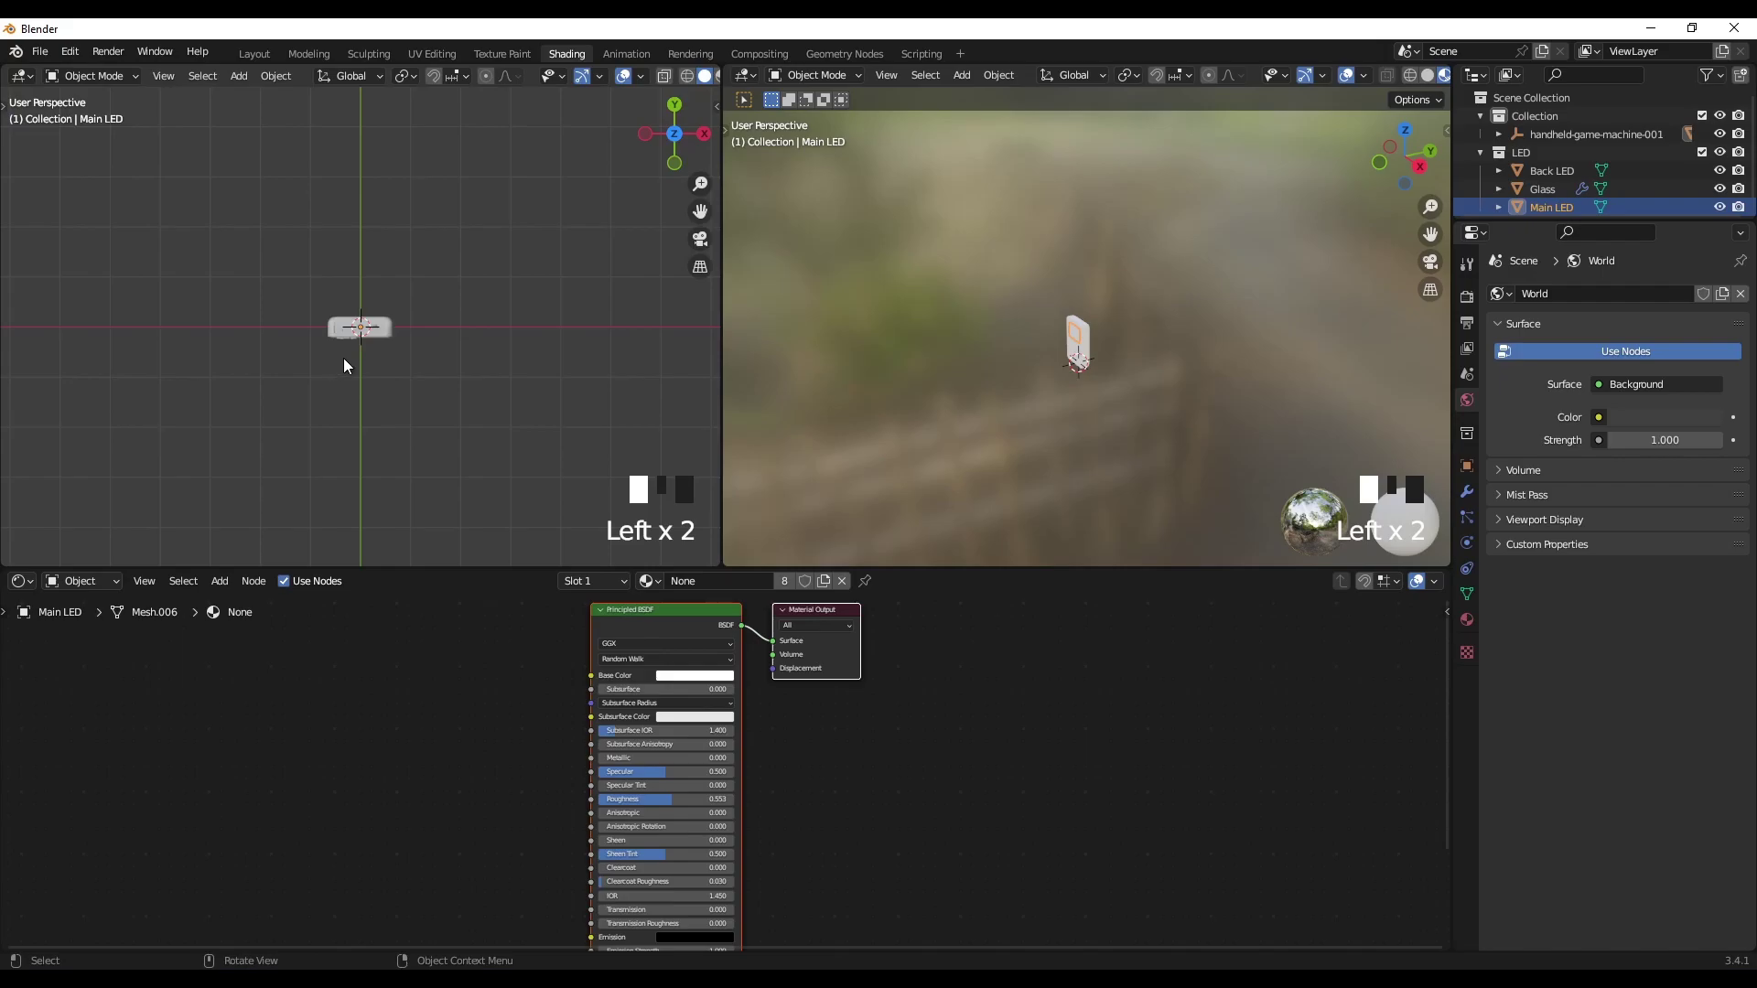
pyautogui.moveTo(343, 364); pyautogui.dragTo(412, 403, button='middle')
pyautogui.scroll(2, 348, 277)
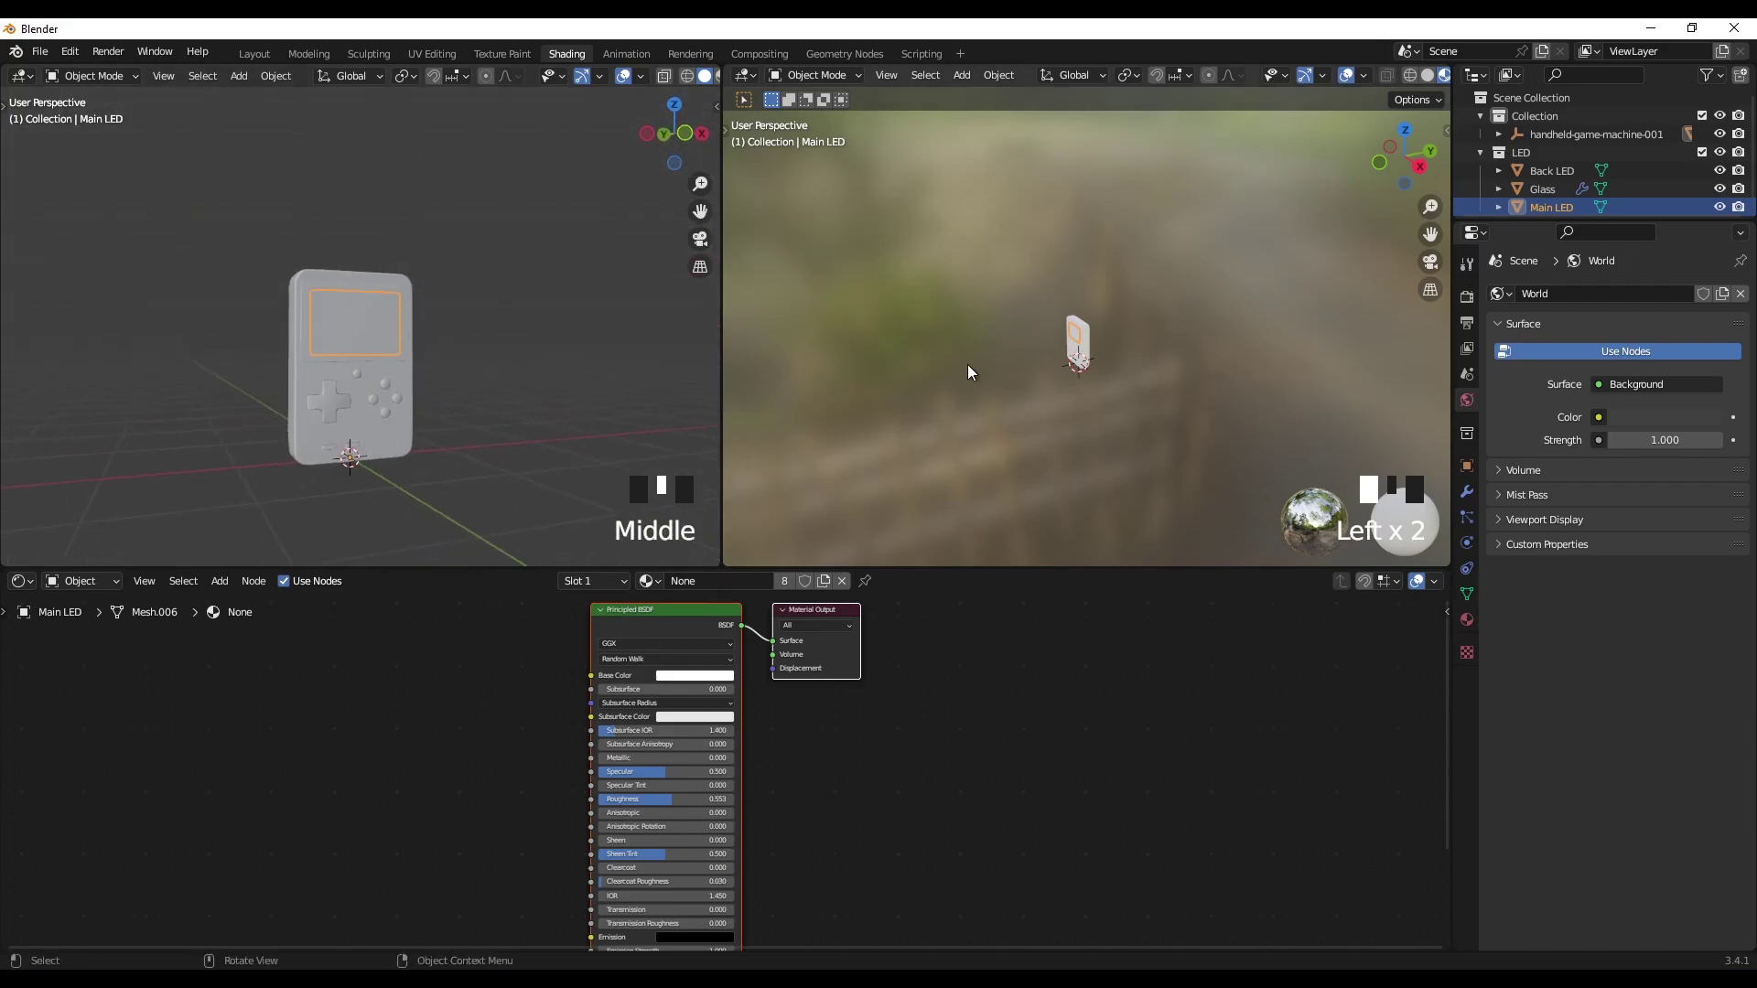
pyautogui.moveTo(968, 364); pyautogui.dragTo(1080, 332, button='middle')
pyautogui.scroll(4, 1135, 326)
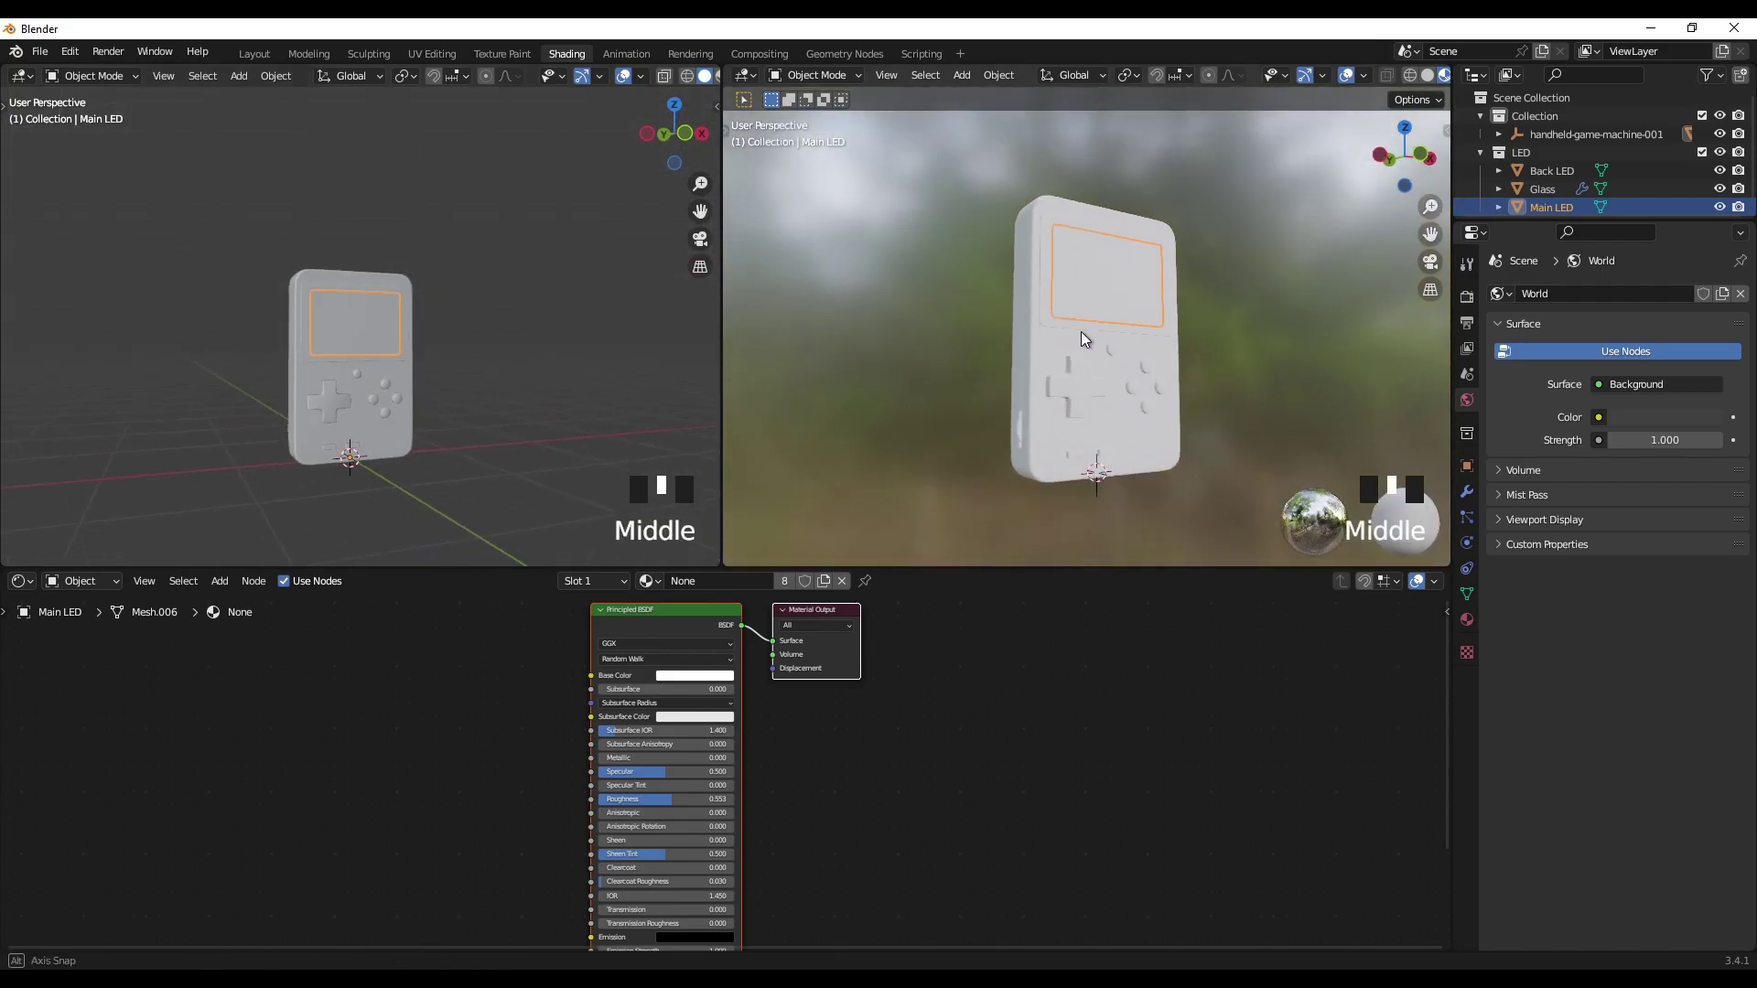
pyautogui.keyDown('shift'); pyautogui.moveTo(462, 368); pyautogui.dragTo(443, 386, button='middle'); pyautogui.keyUp('shift')
pyautogui.scroll(2, 441, 375)
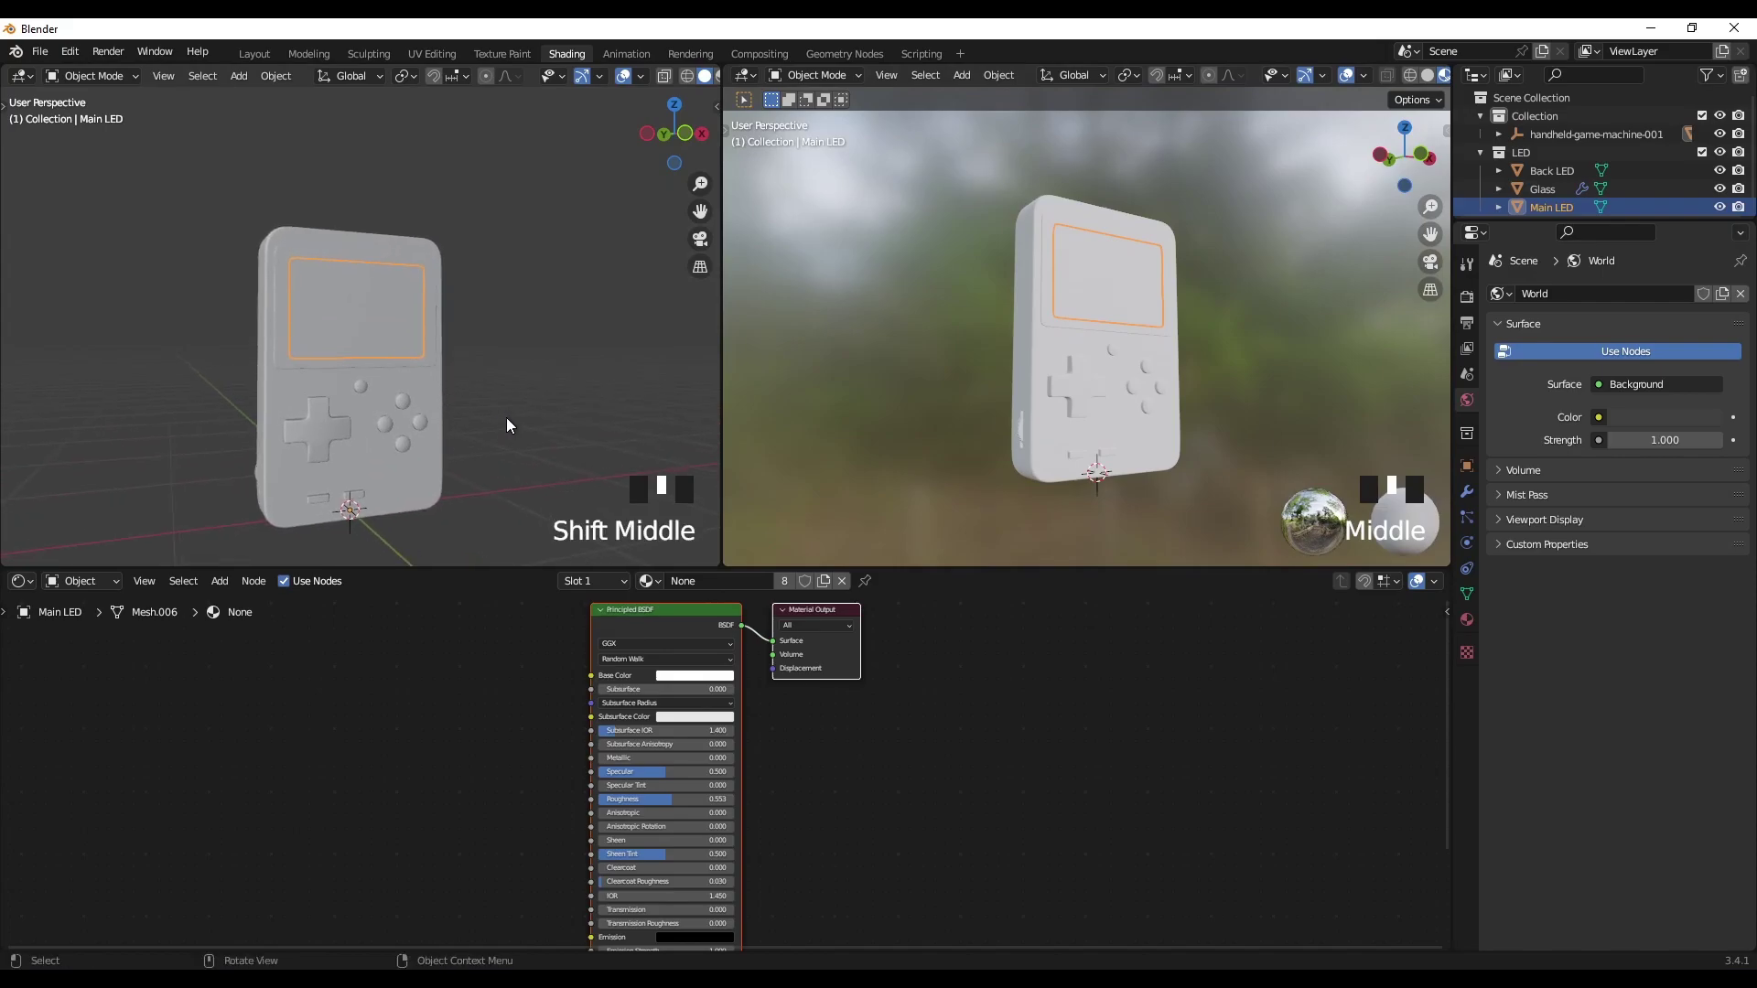
# Step: Switch to File Explorer and examine the scanline lettering in press start.jpg and press start mask.jpg from the Desktop folder
pyautogui.click(729, 963)
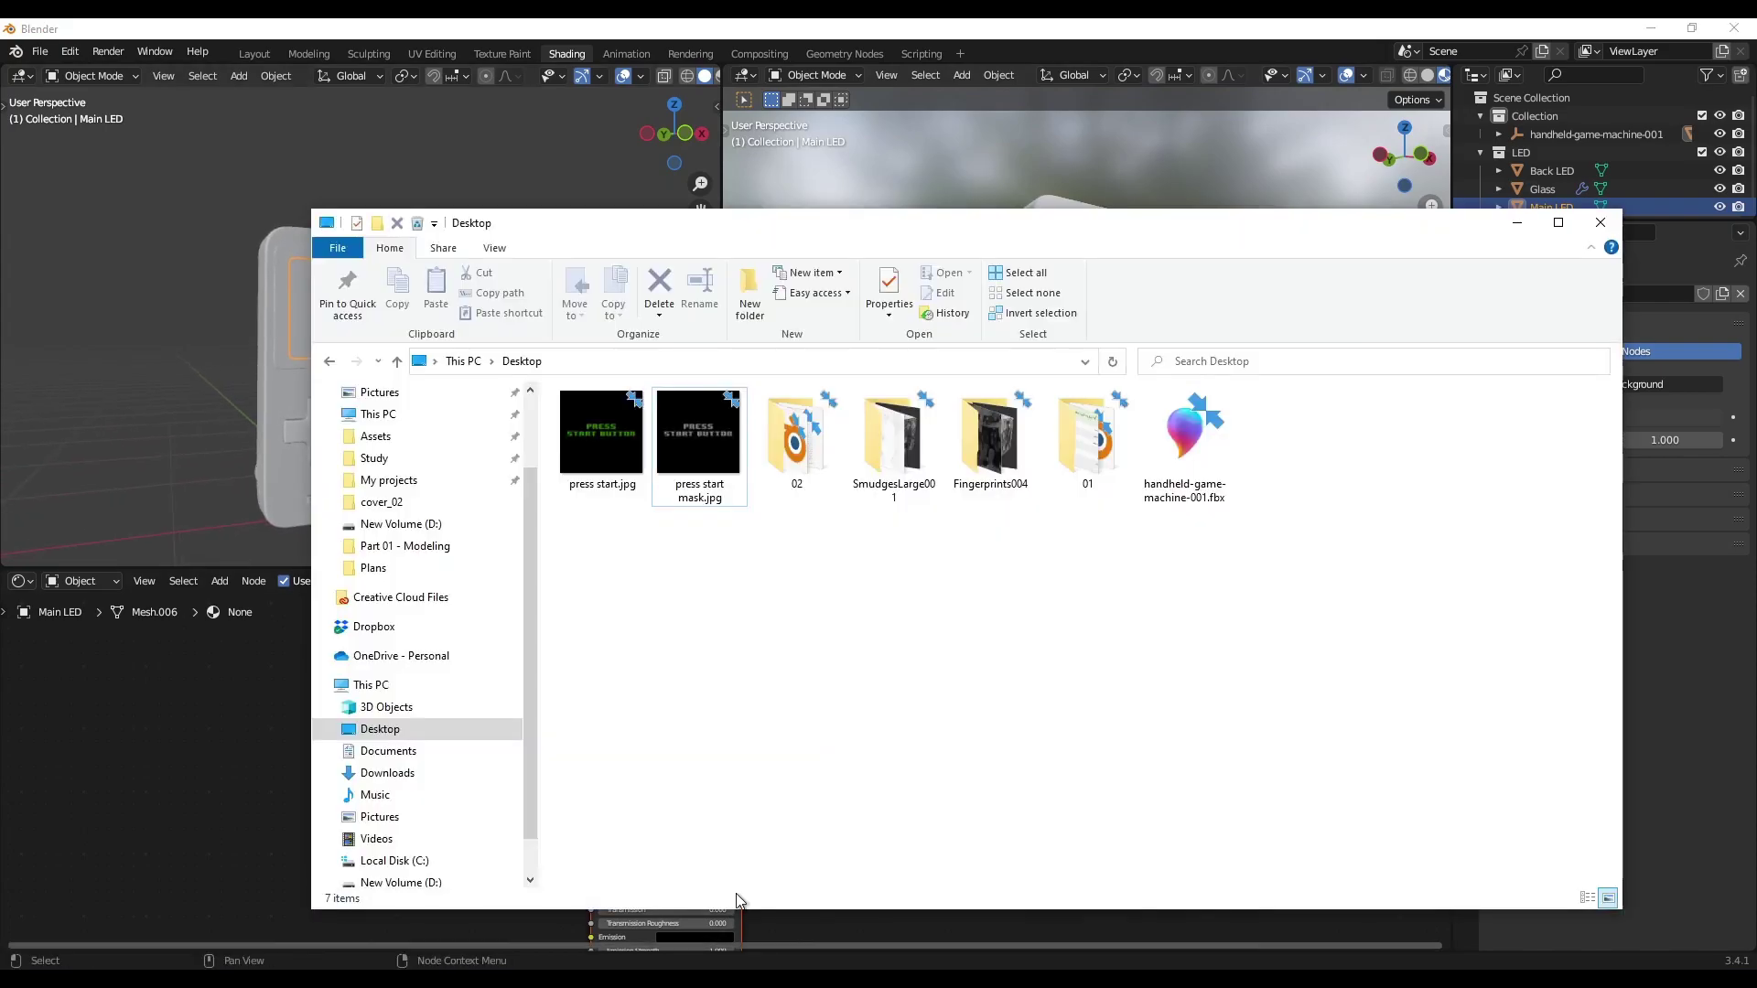
pyautogui.doubleClick(618, 476)
pyautogui.doubleClick(815, 502)
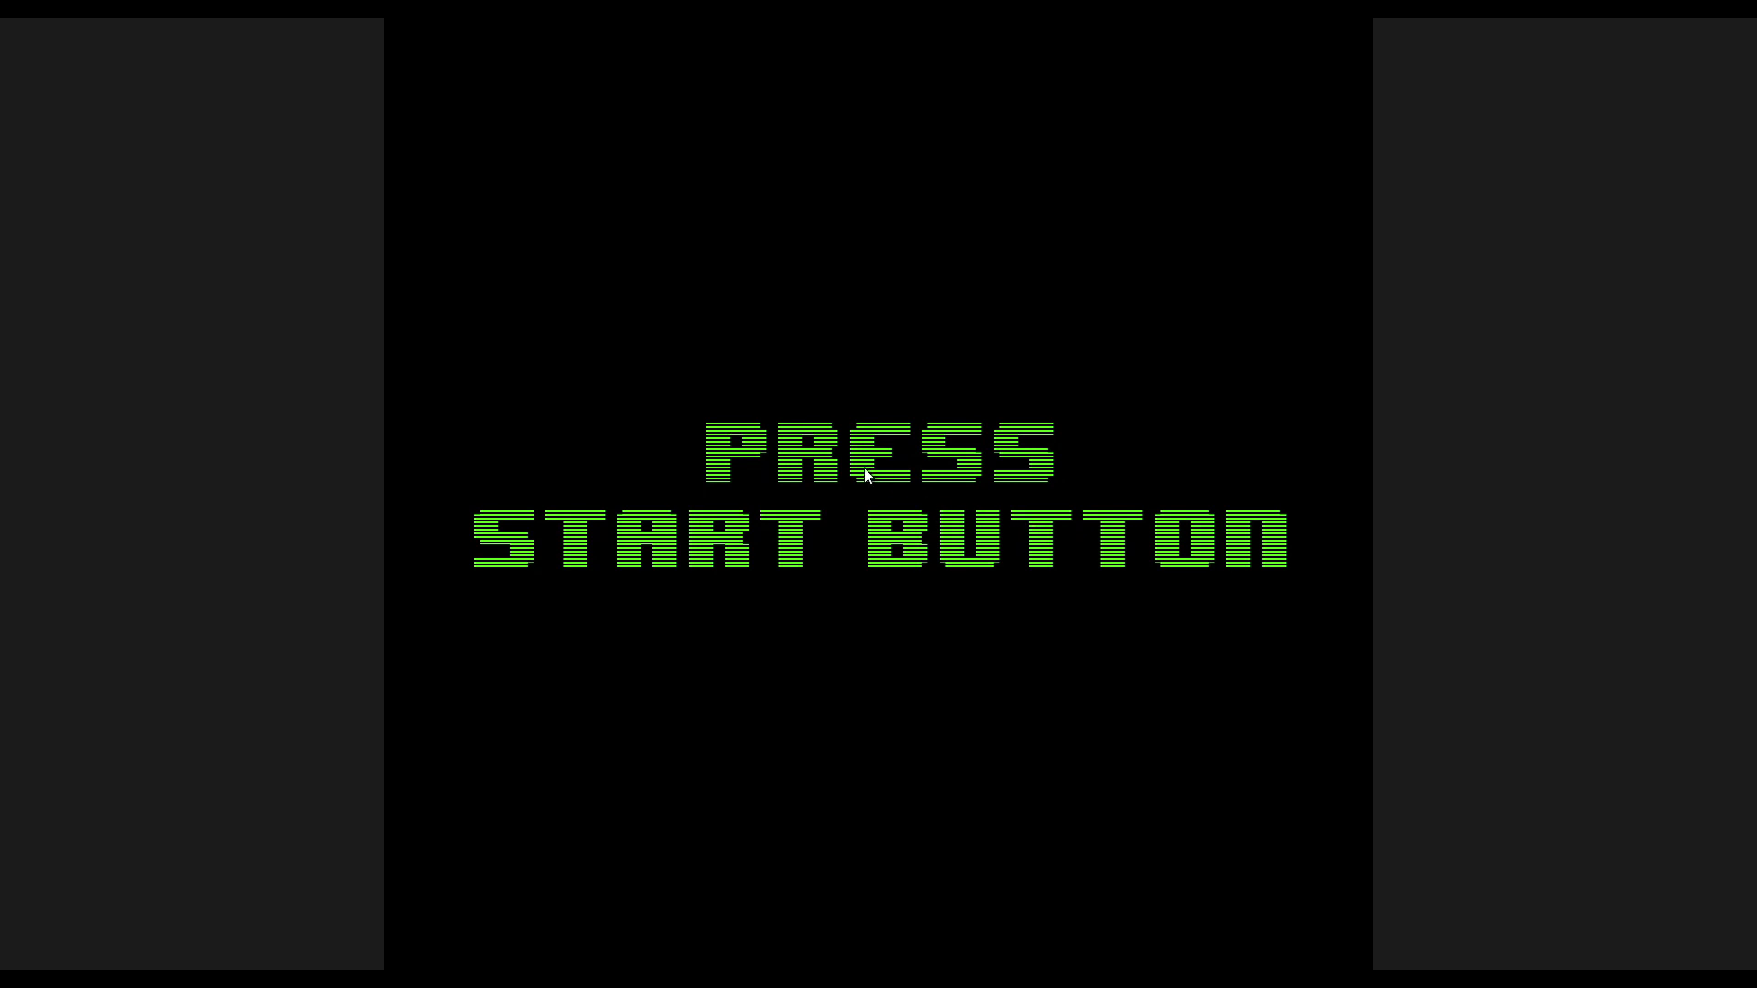
pyautogui.scroll(5, 864, 469)
pyautogui.moveTo(882, 399); pyautogui.dragTo(875, 479)
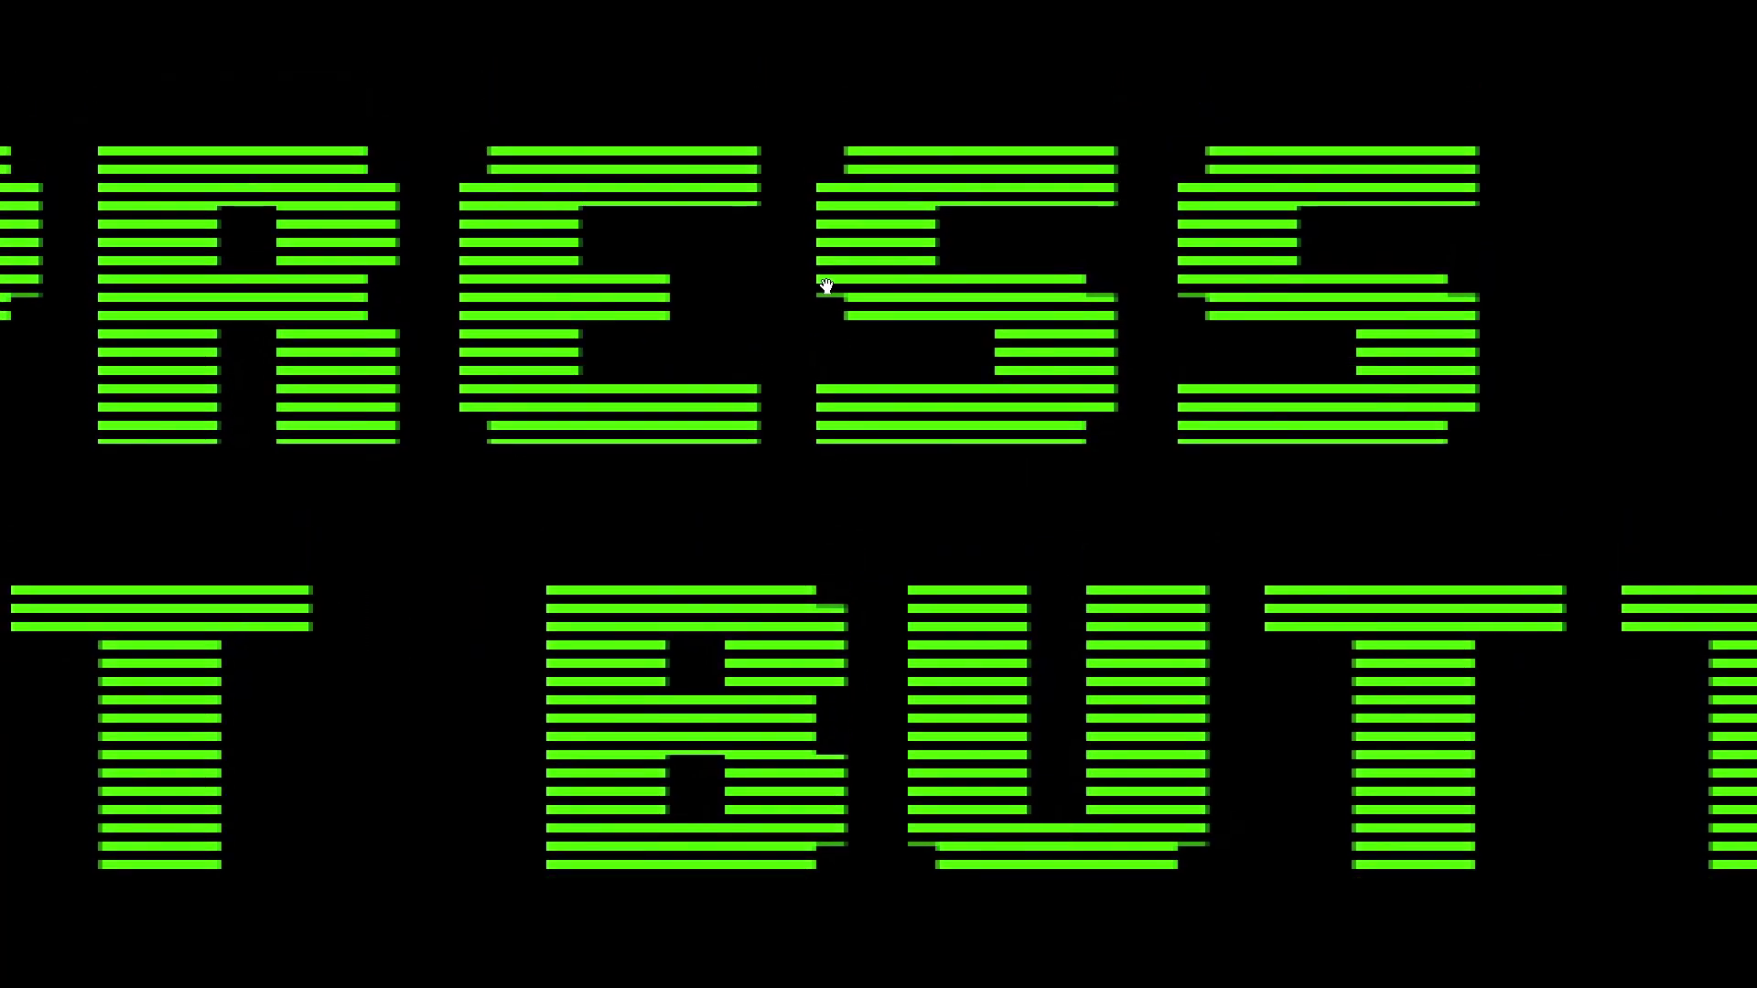
pyautogui.scroll(-4, 869, 389)
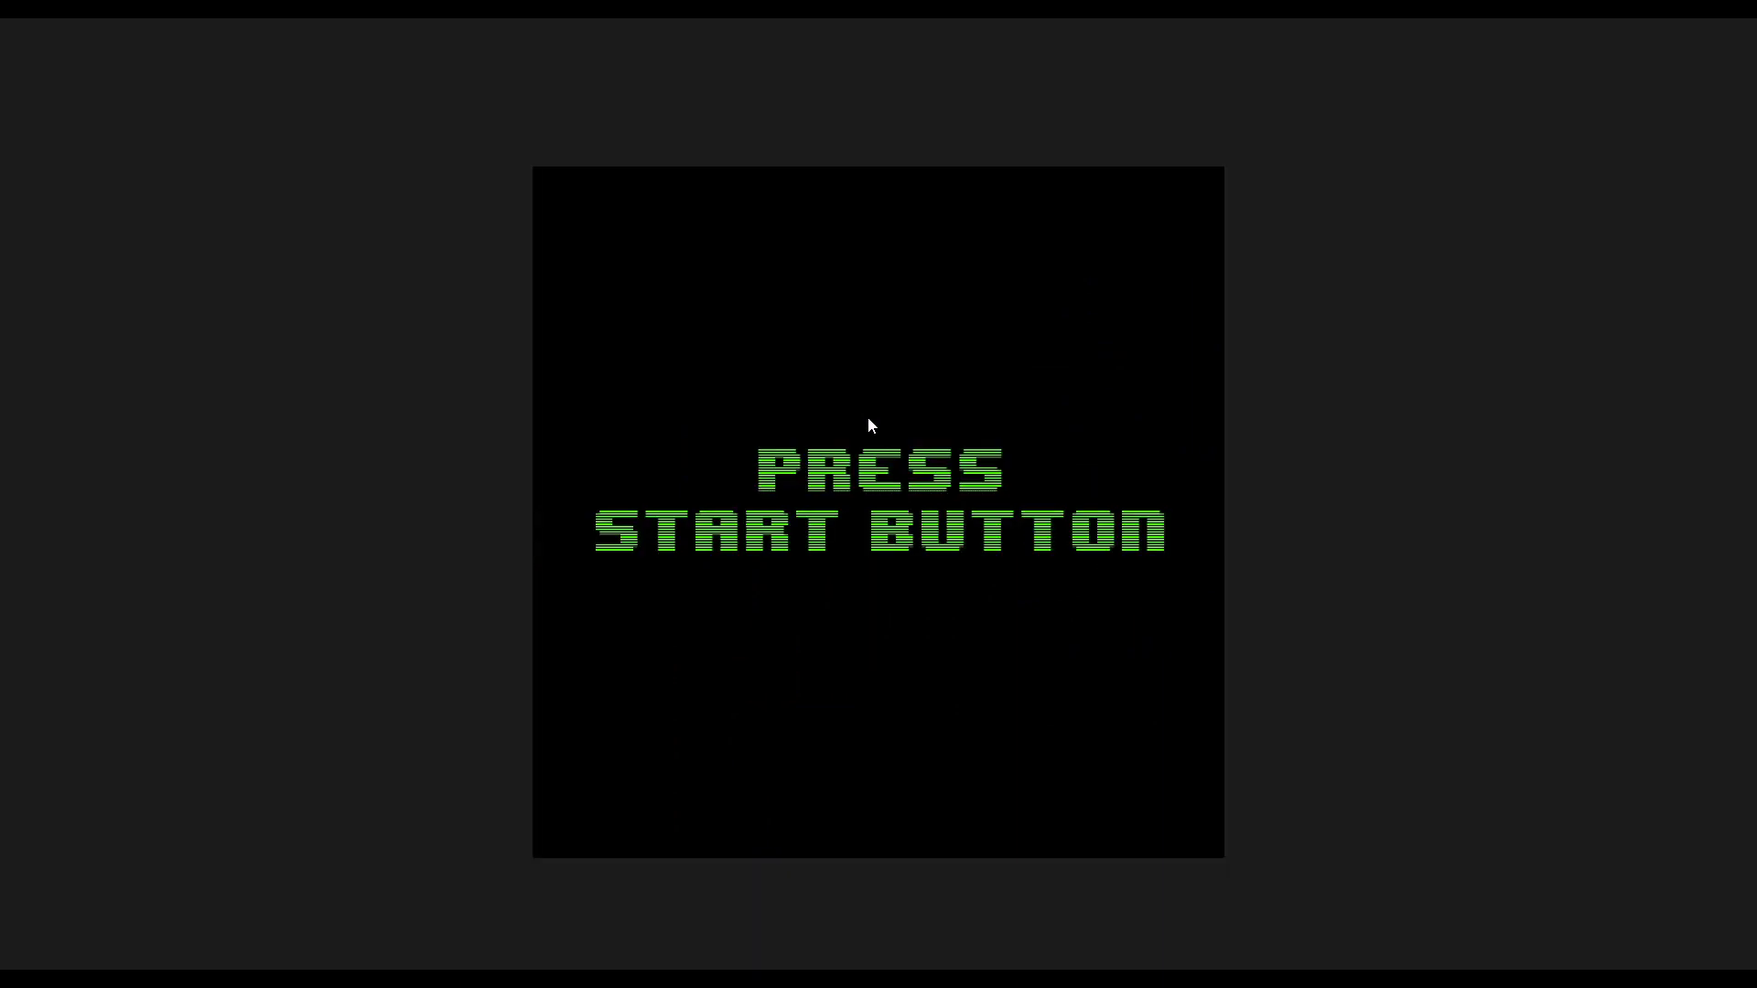
pyautogui.press('Right')
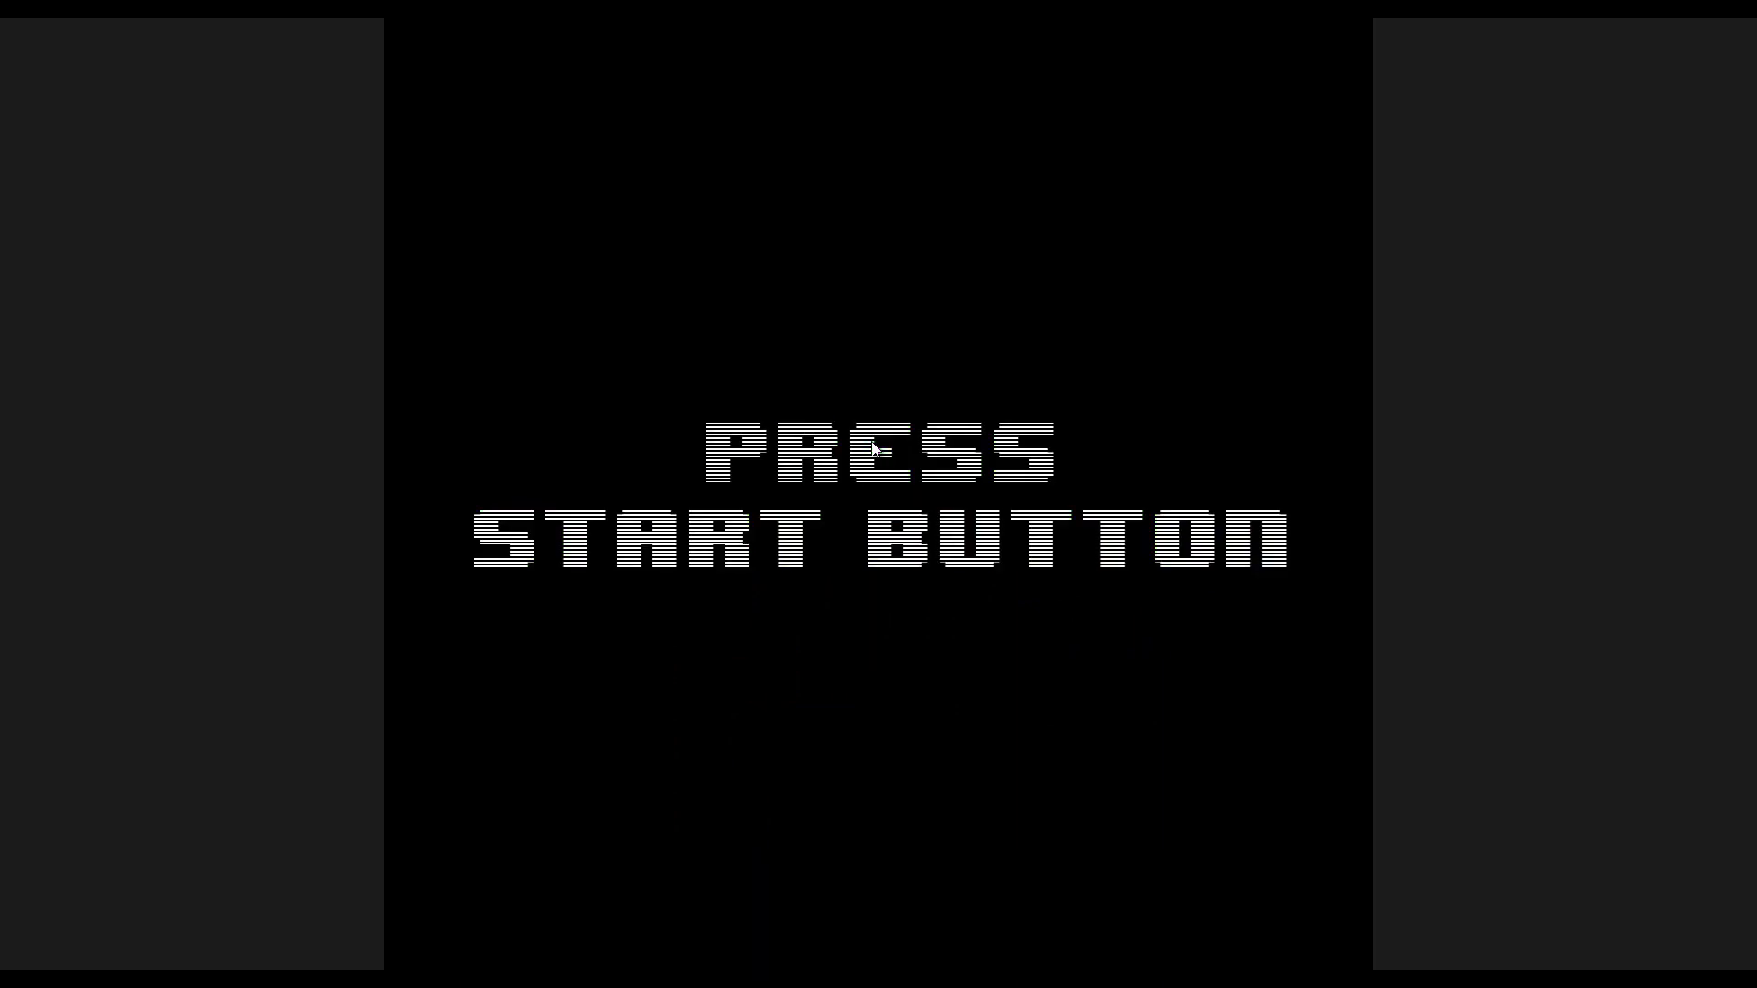
pyautogui.scroll(3, 872, 454)
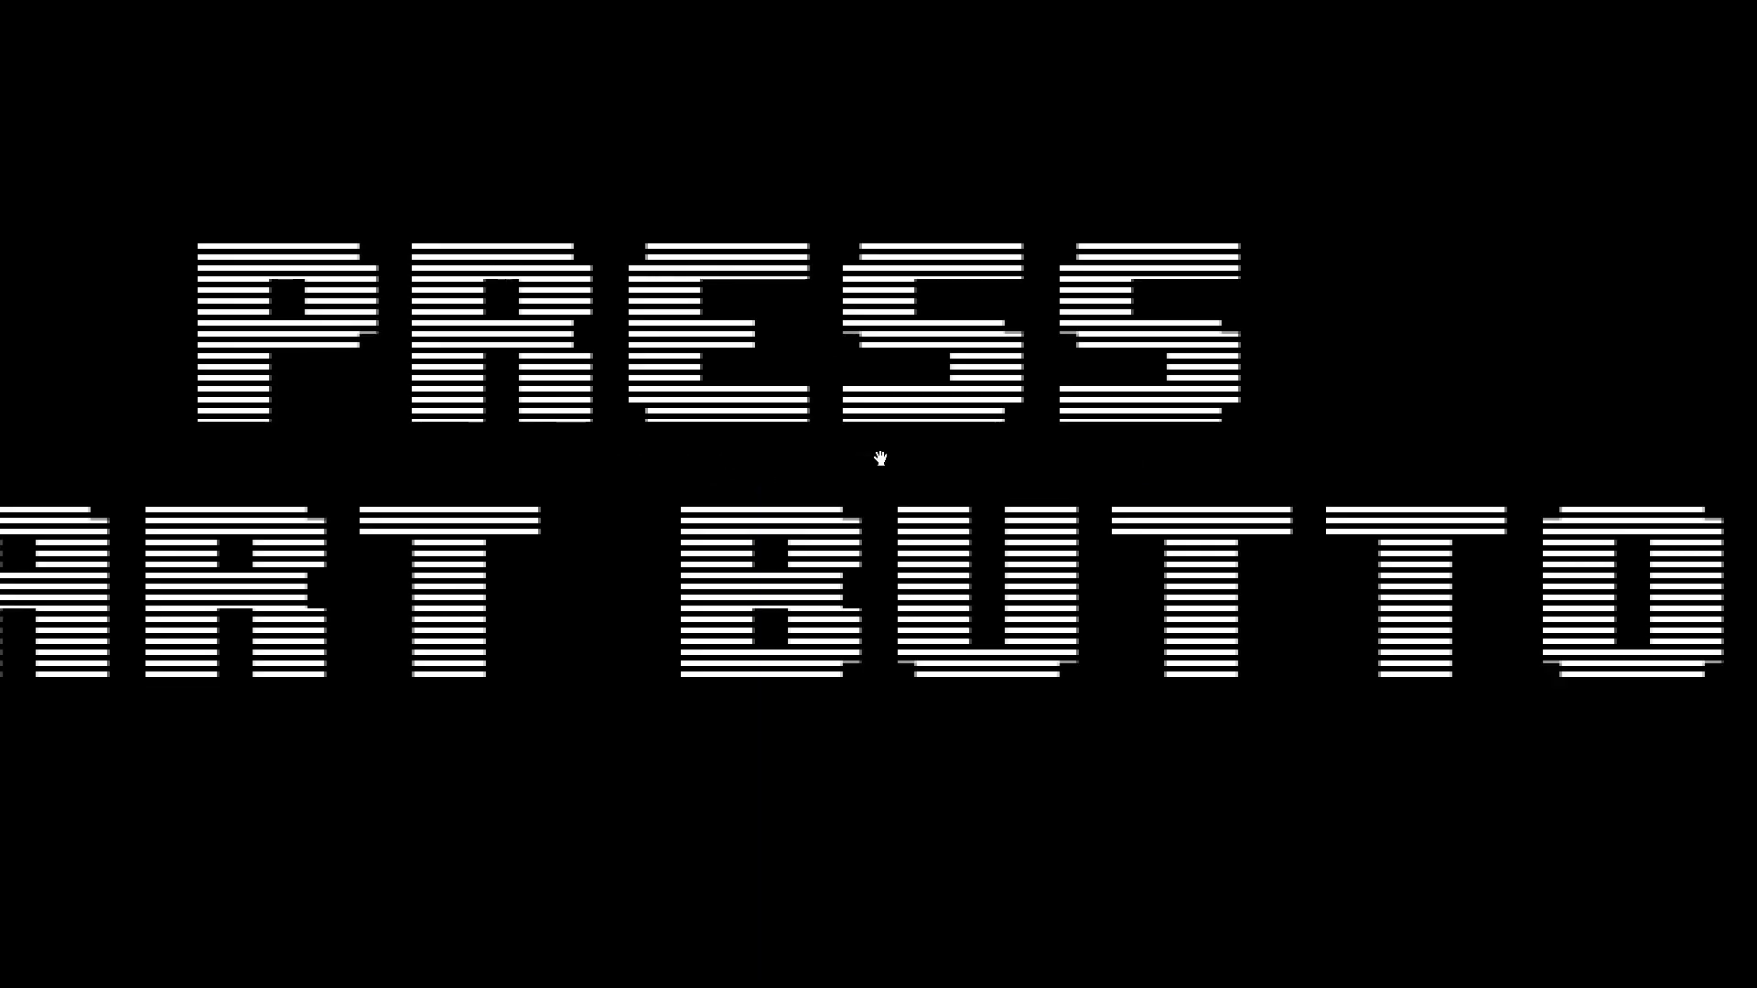
pyautogui.scroll(-3, 880, 455)
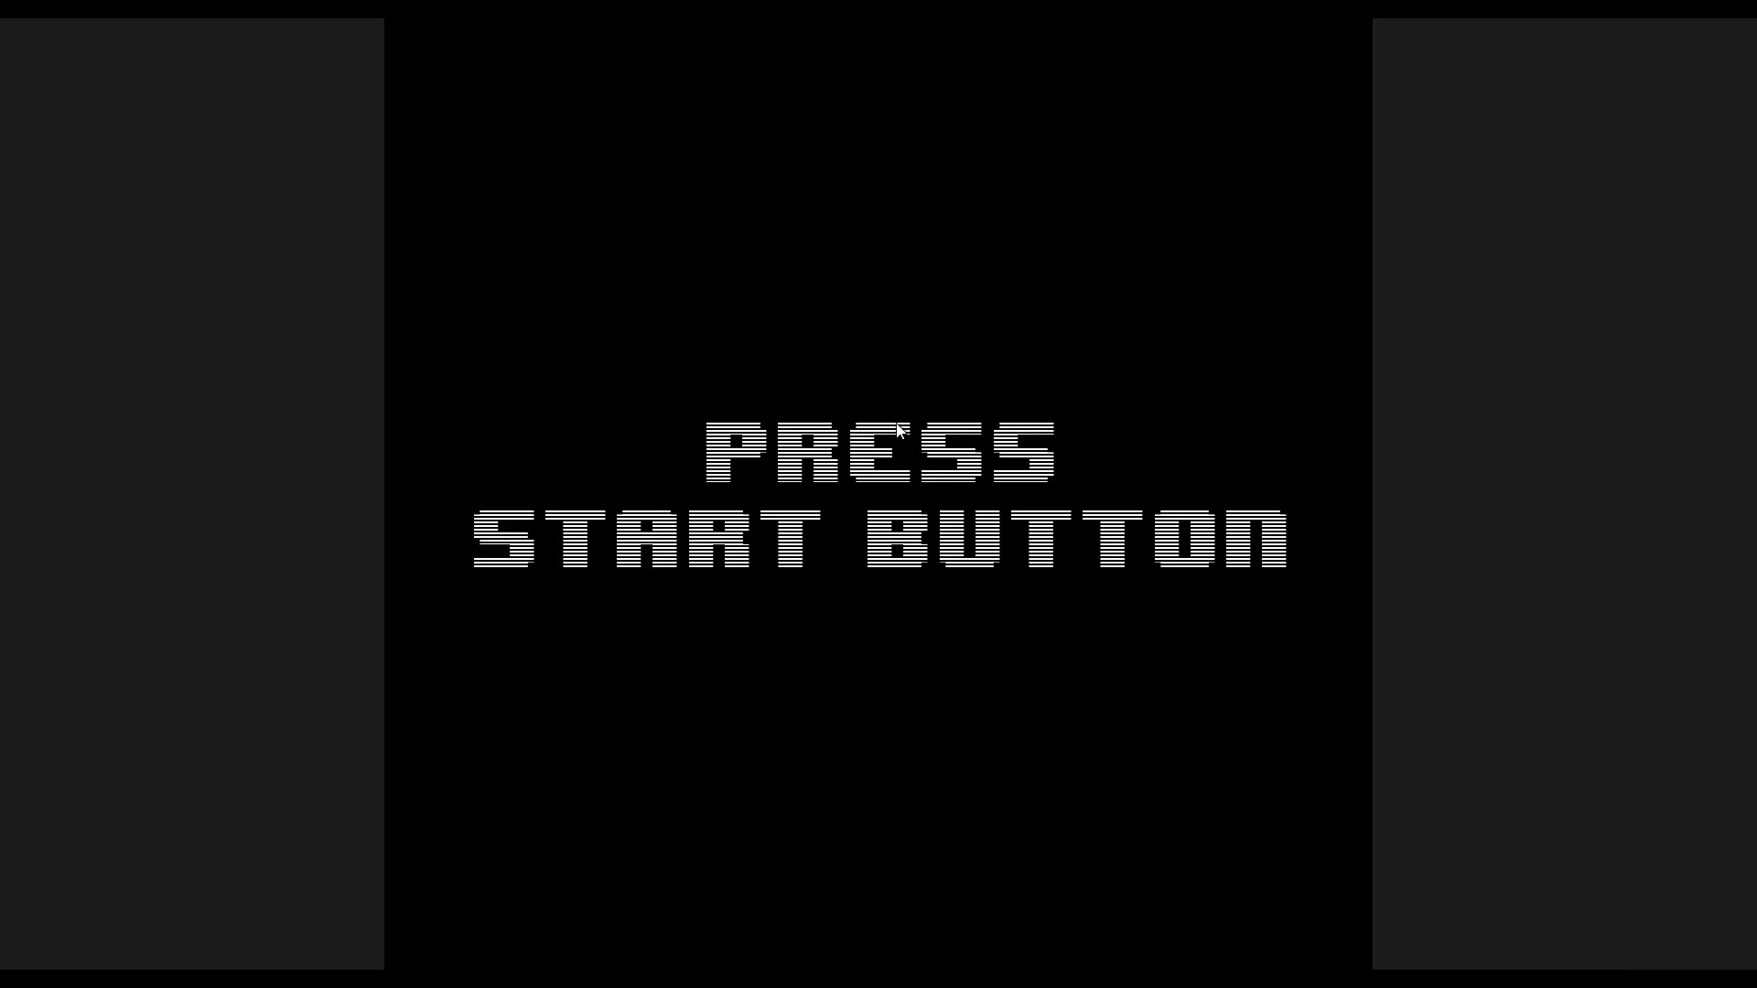
pyautogui.press('Escape')
pyautogui.click(1737, 28)
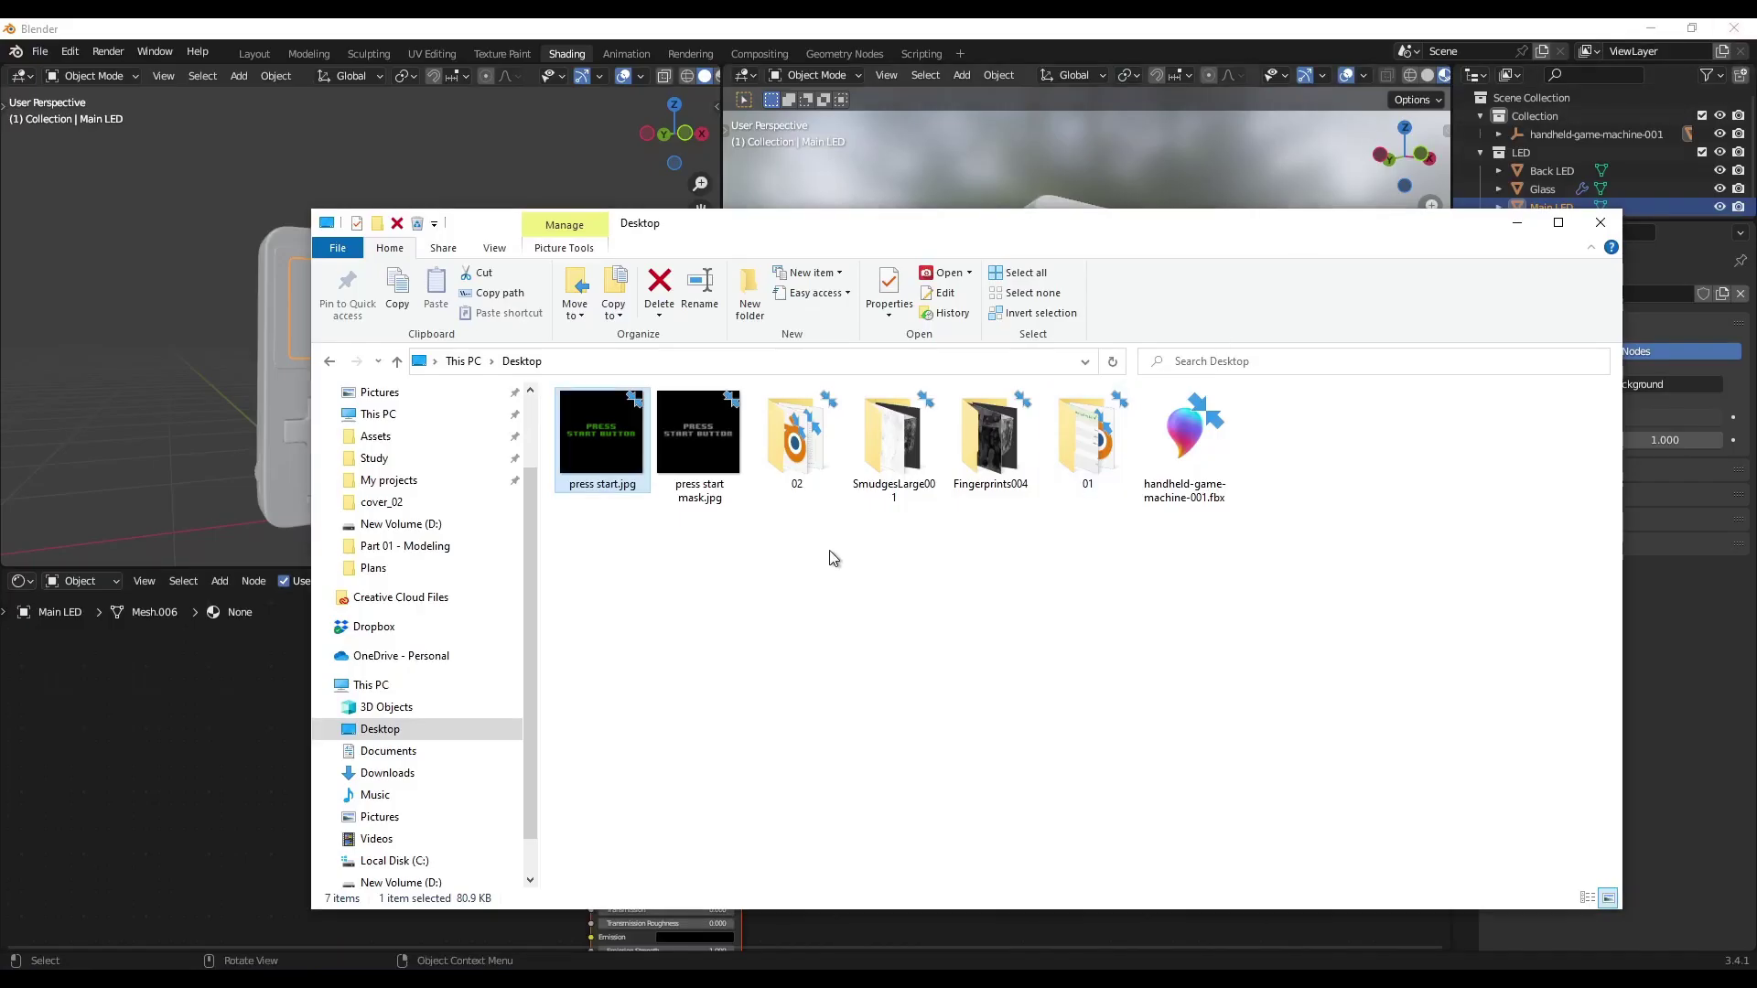
# Step: Back in Blender, isolate Main LED in local view and replace its shared material with a new one
pyautogui.click(1547, 205)
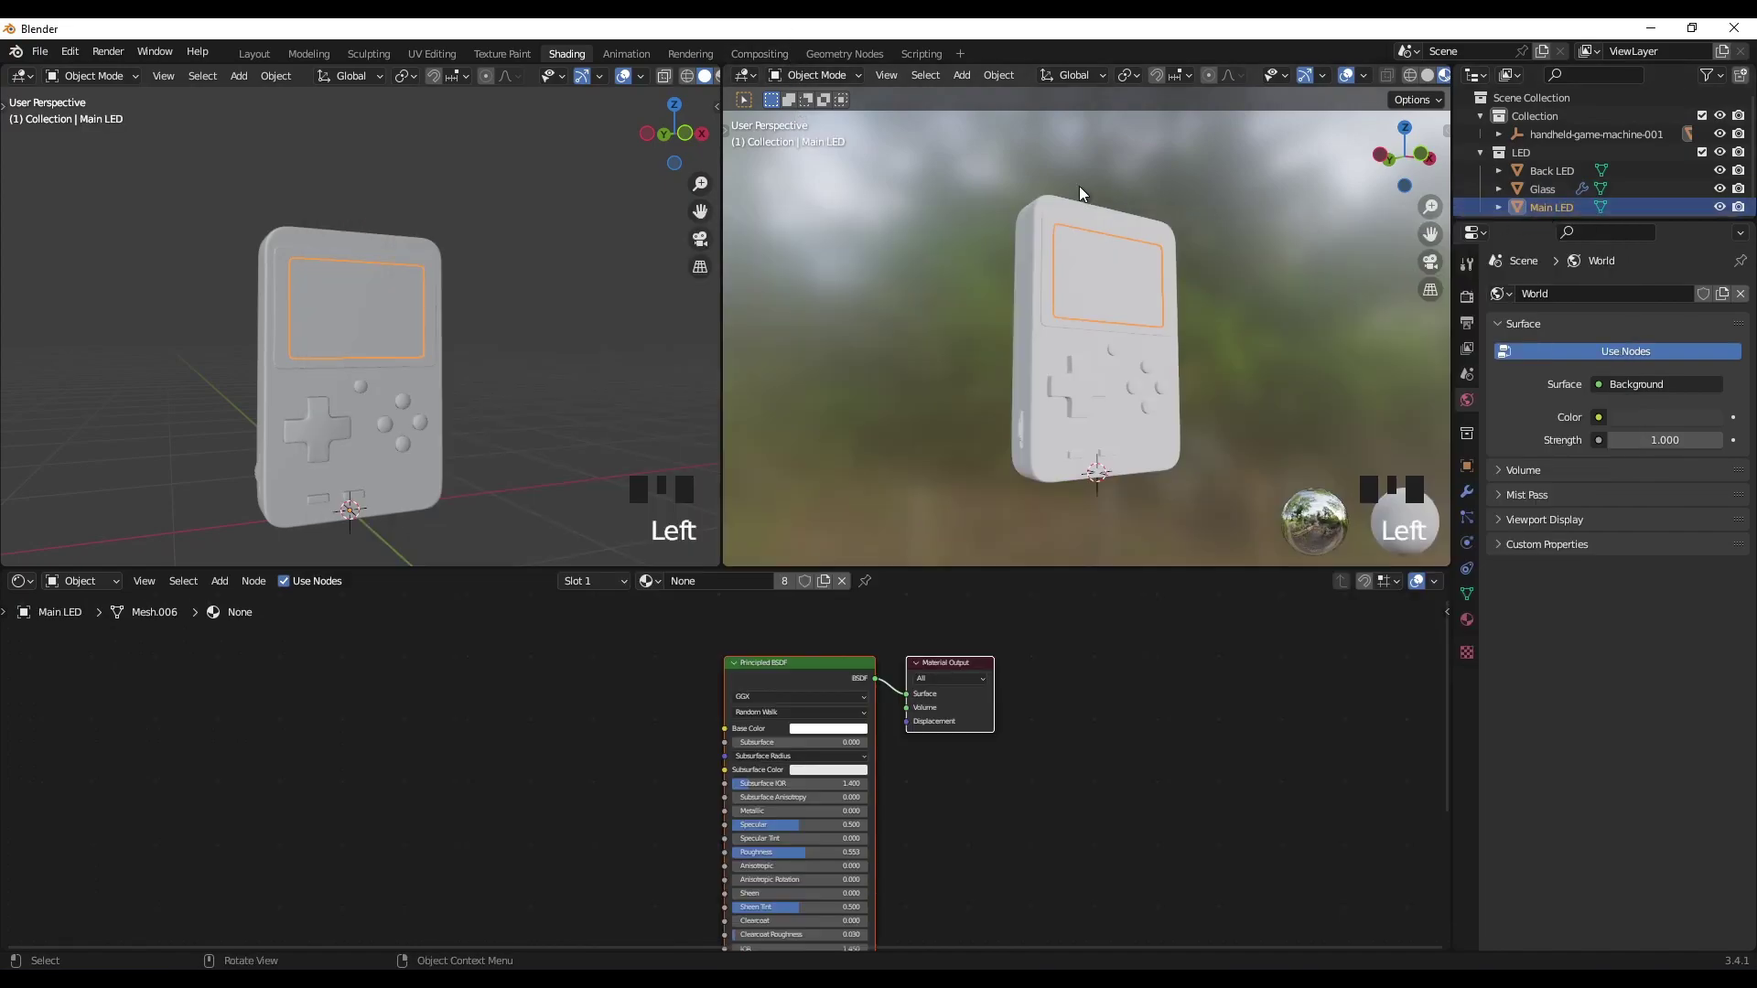
pyautogui.press('/')
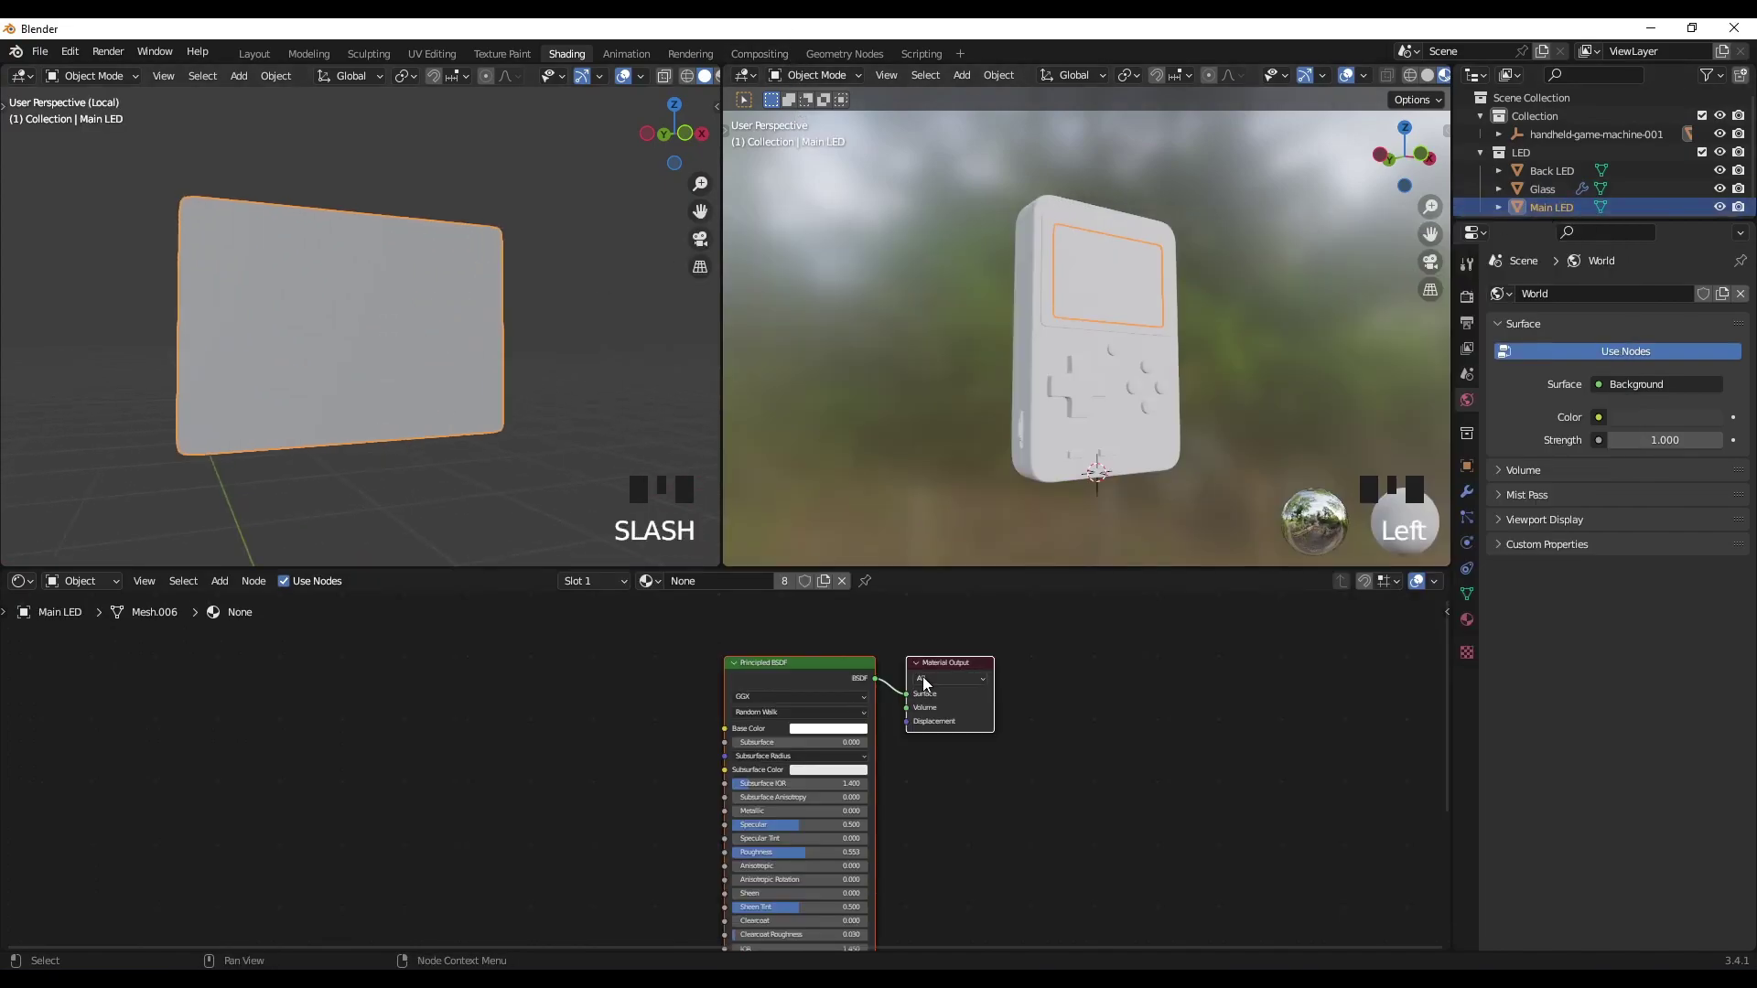
pyautogui.click(839, 581)
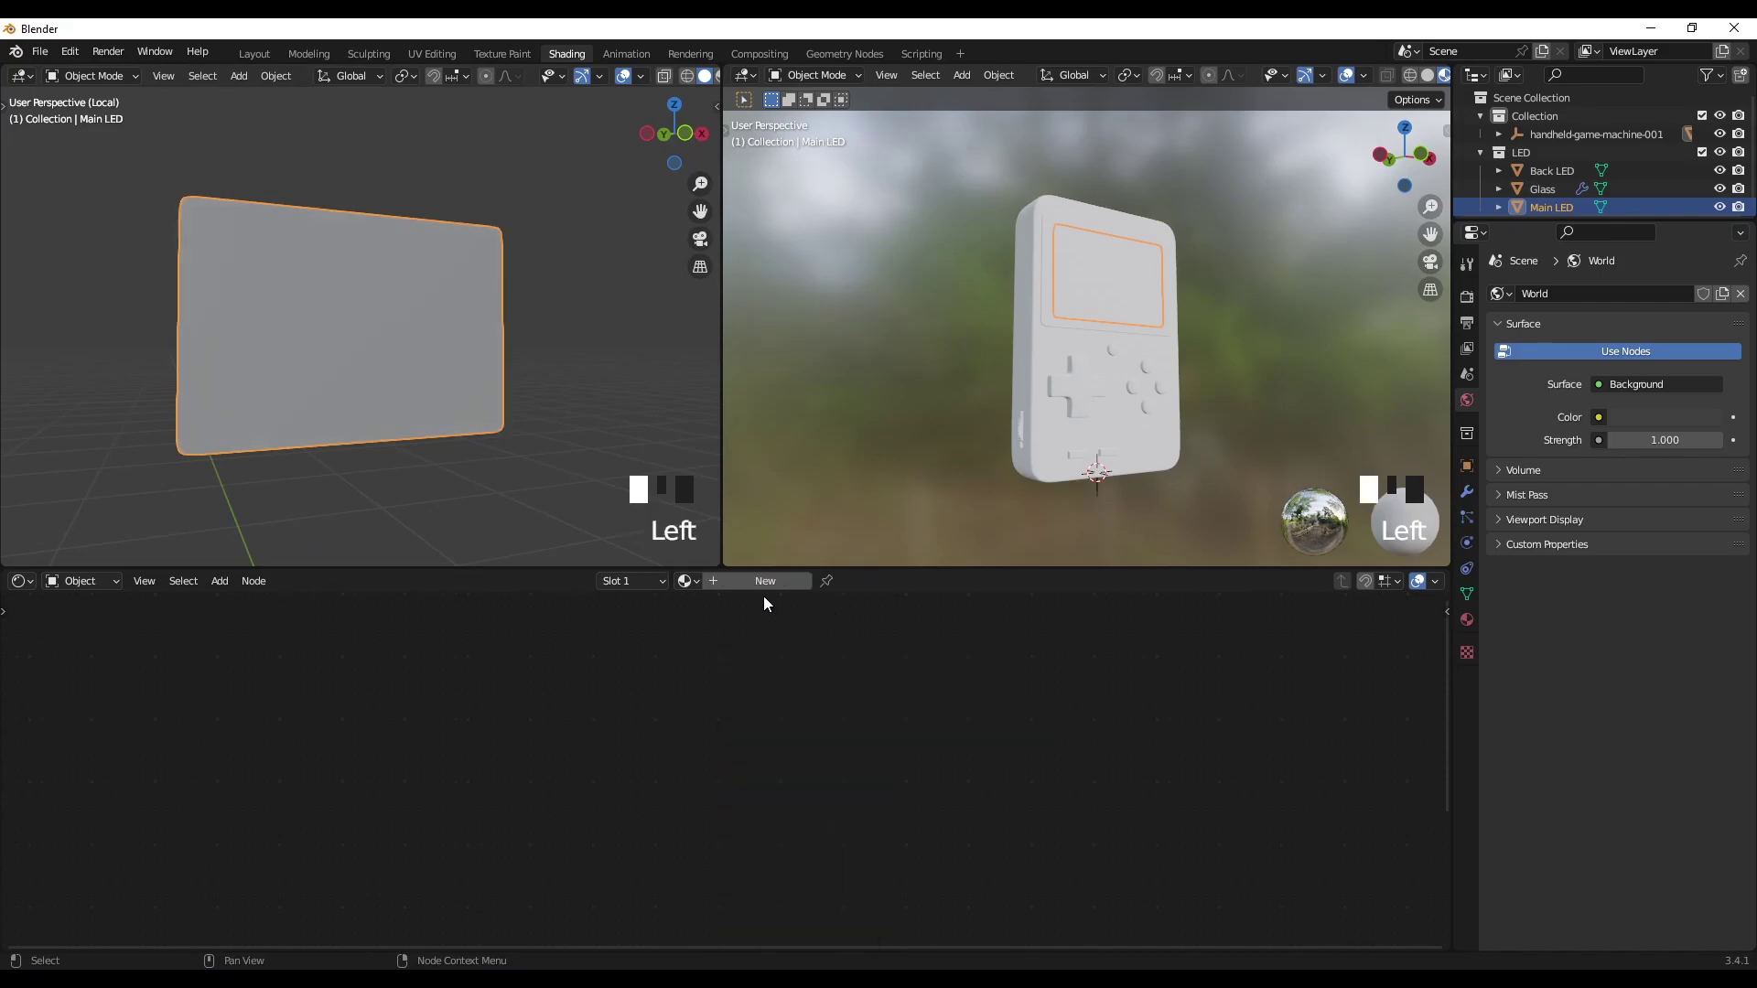
pyautogui.click(764, 585)
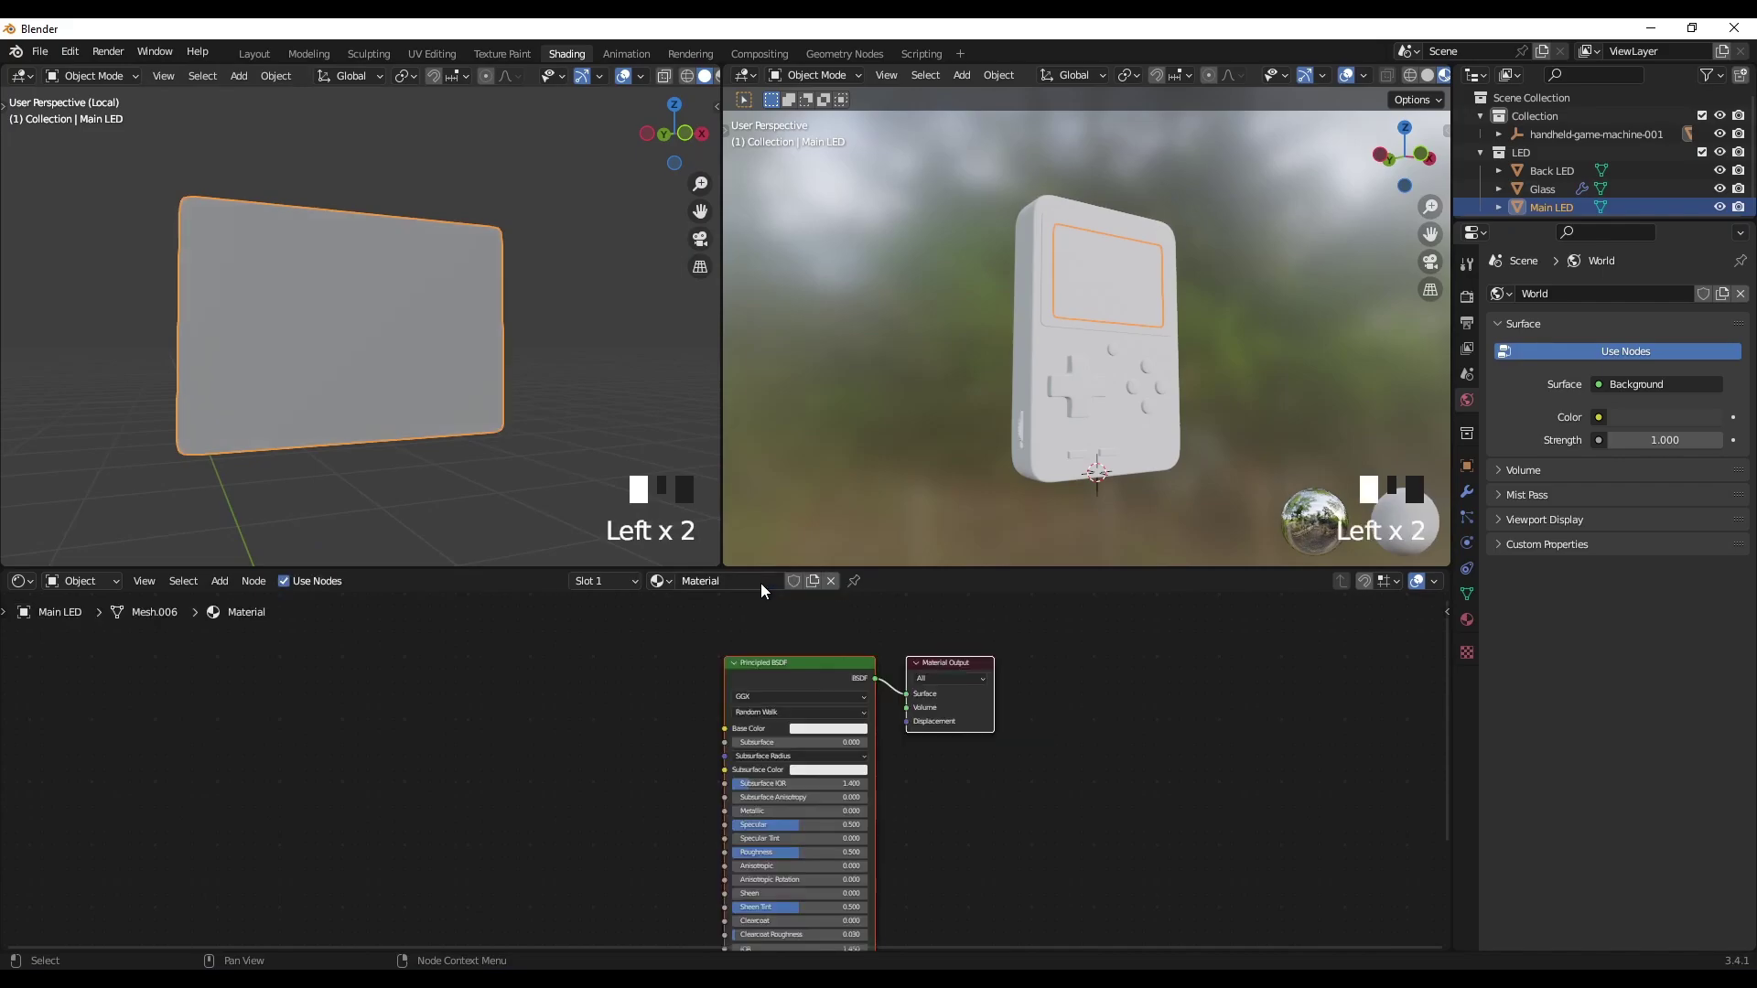
# Step: Add an Image Texture node beside the Principled BSDF and load press start.jpg from the Desktop into it
pyautogui.moveTo(656, 694); pyautogui.dragTo(662, 657, button='middle')
pyautogui.hotkey('shift', 'a')
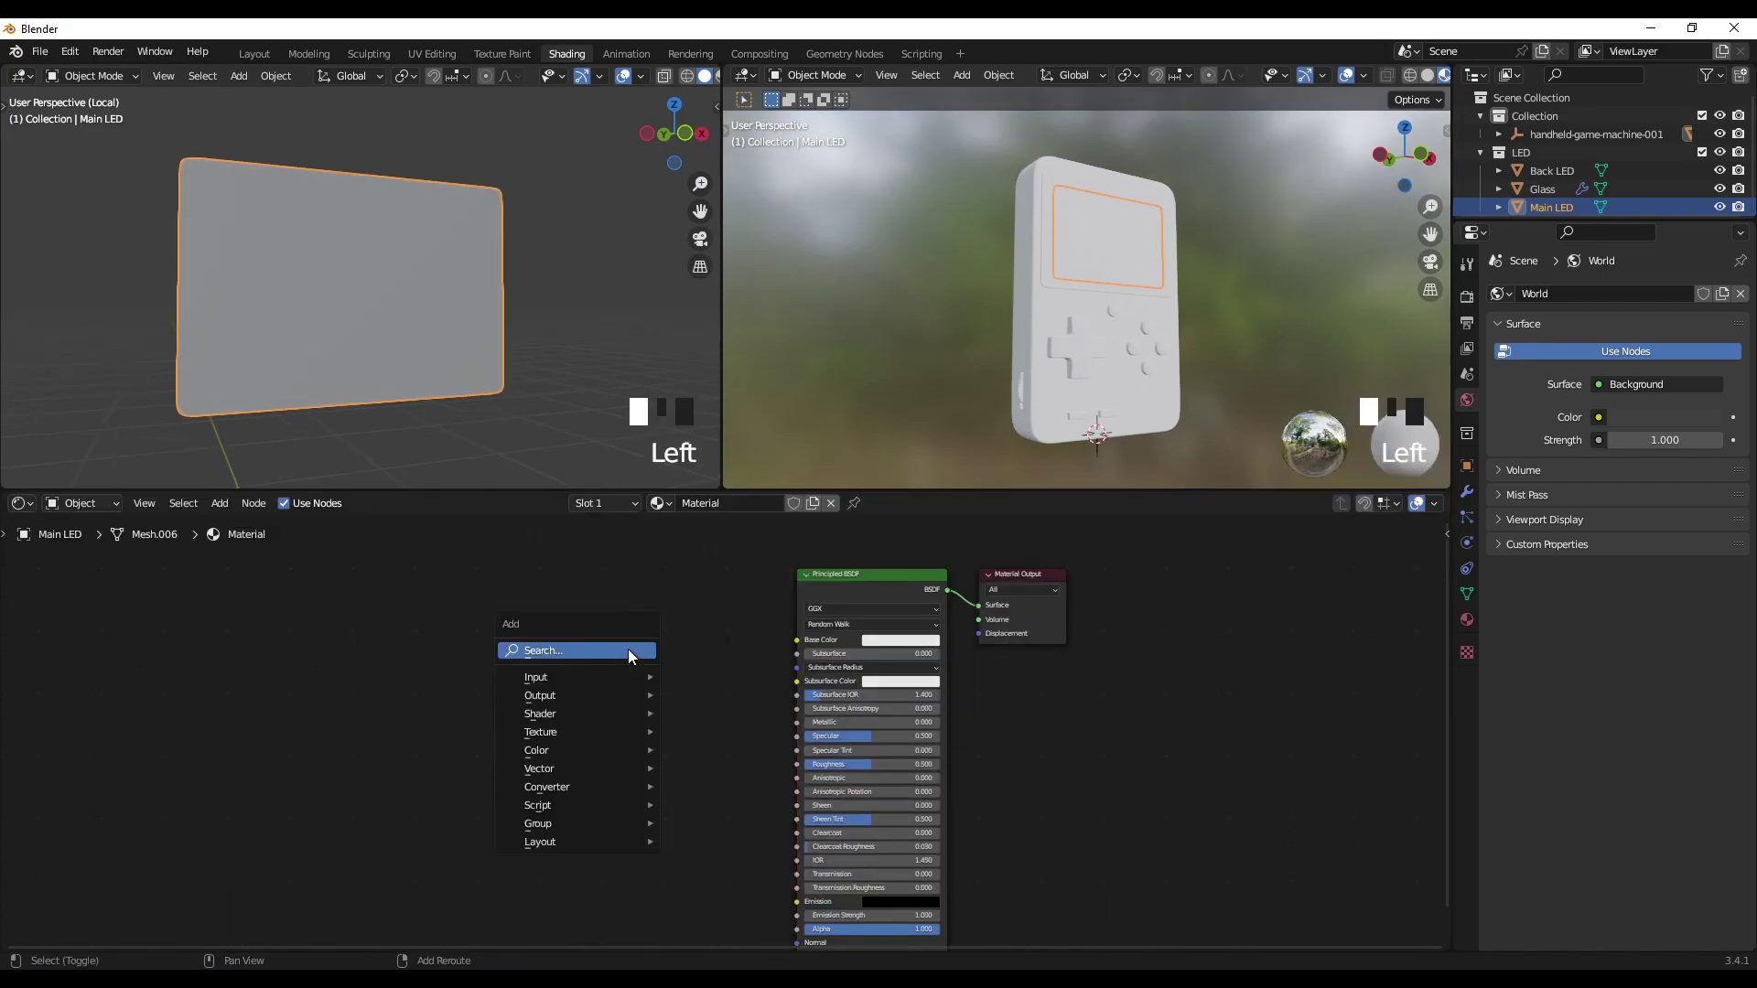
pyautogui.click(627, 649)
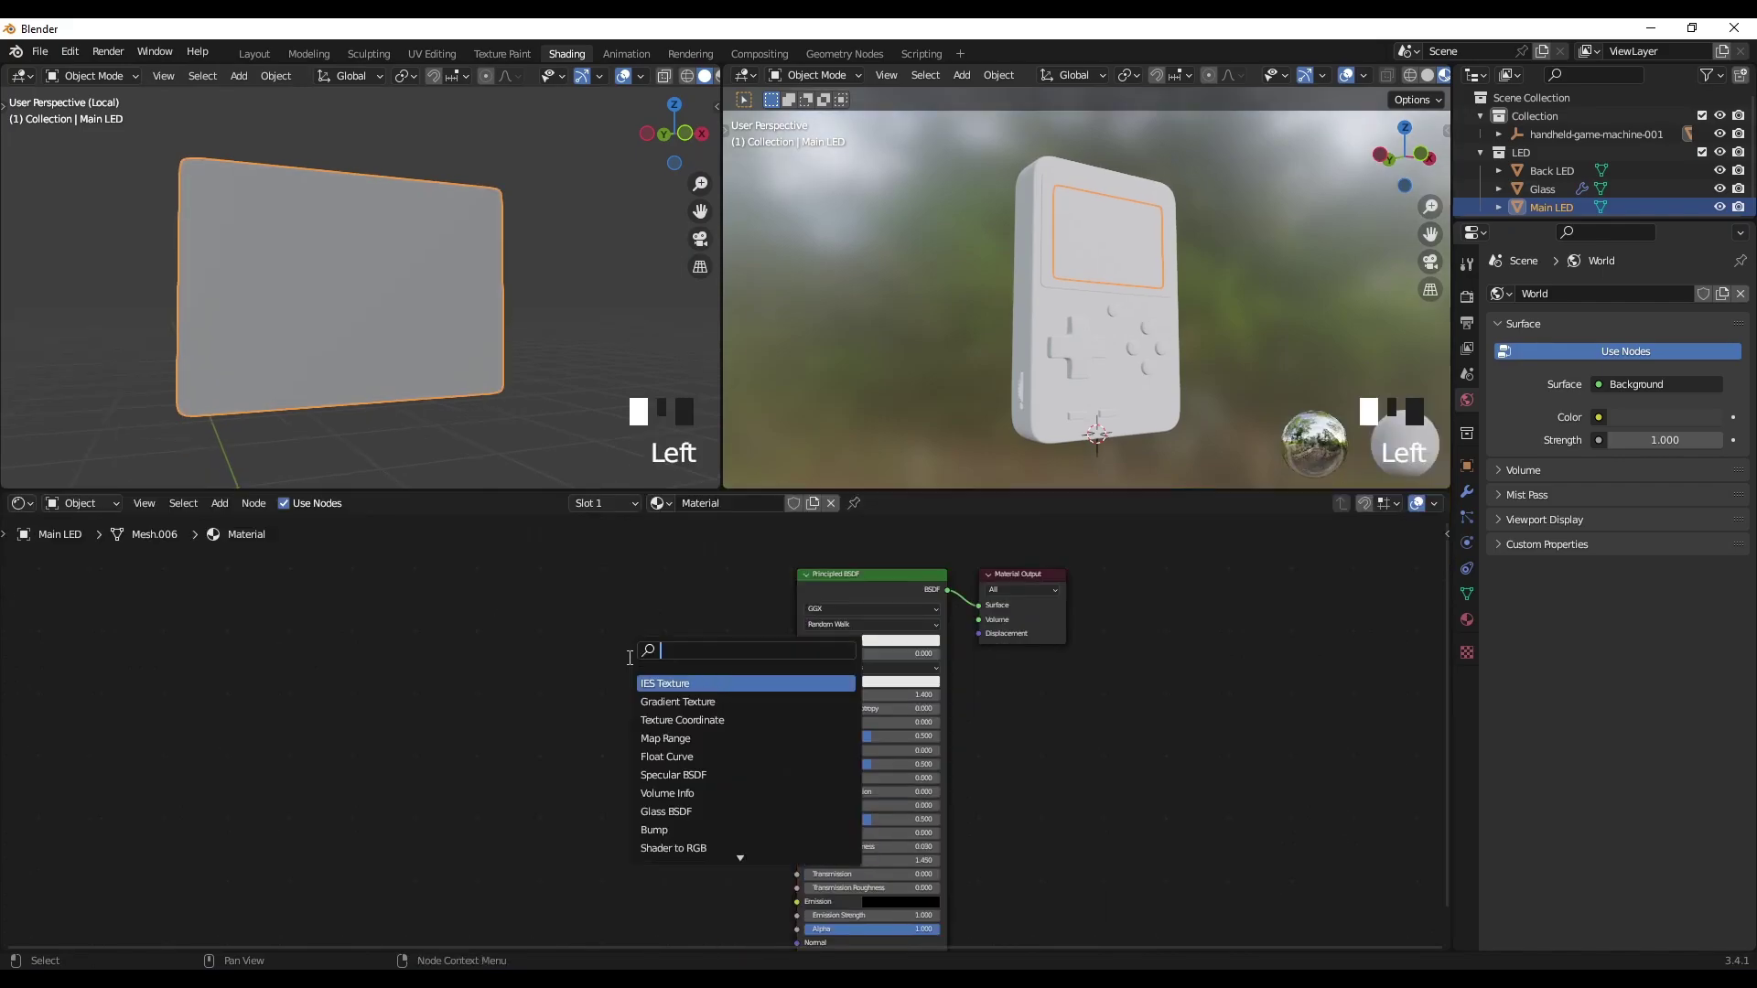
pyautogui.write('imag')
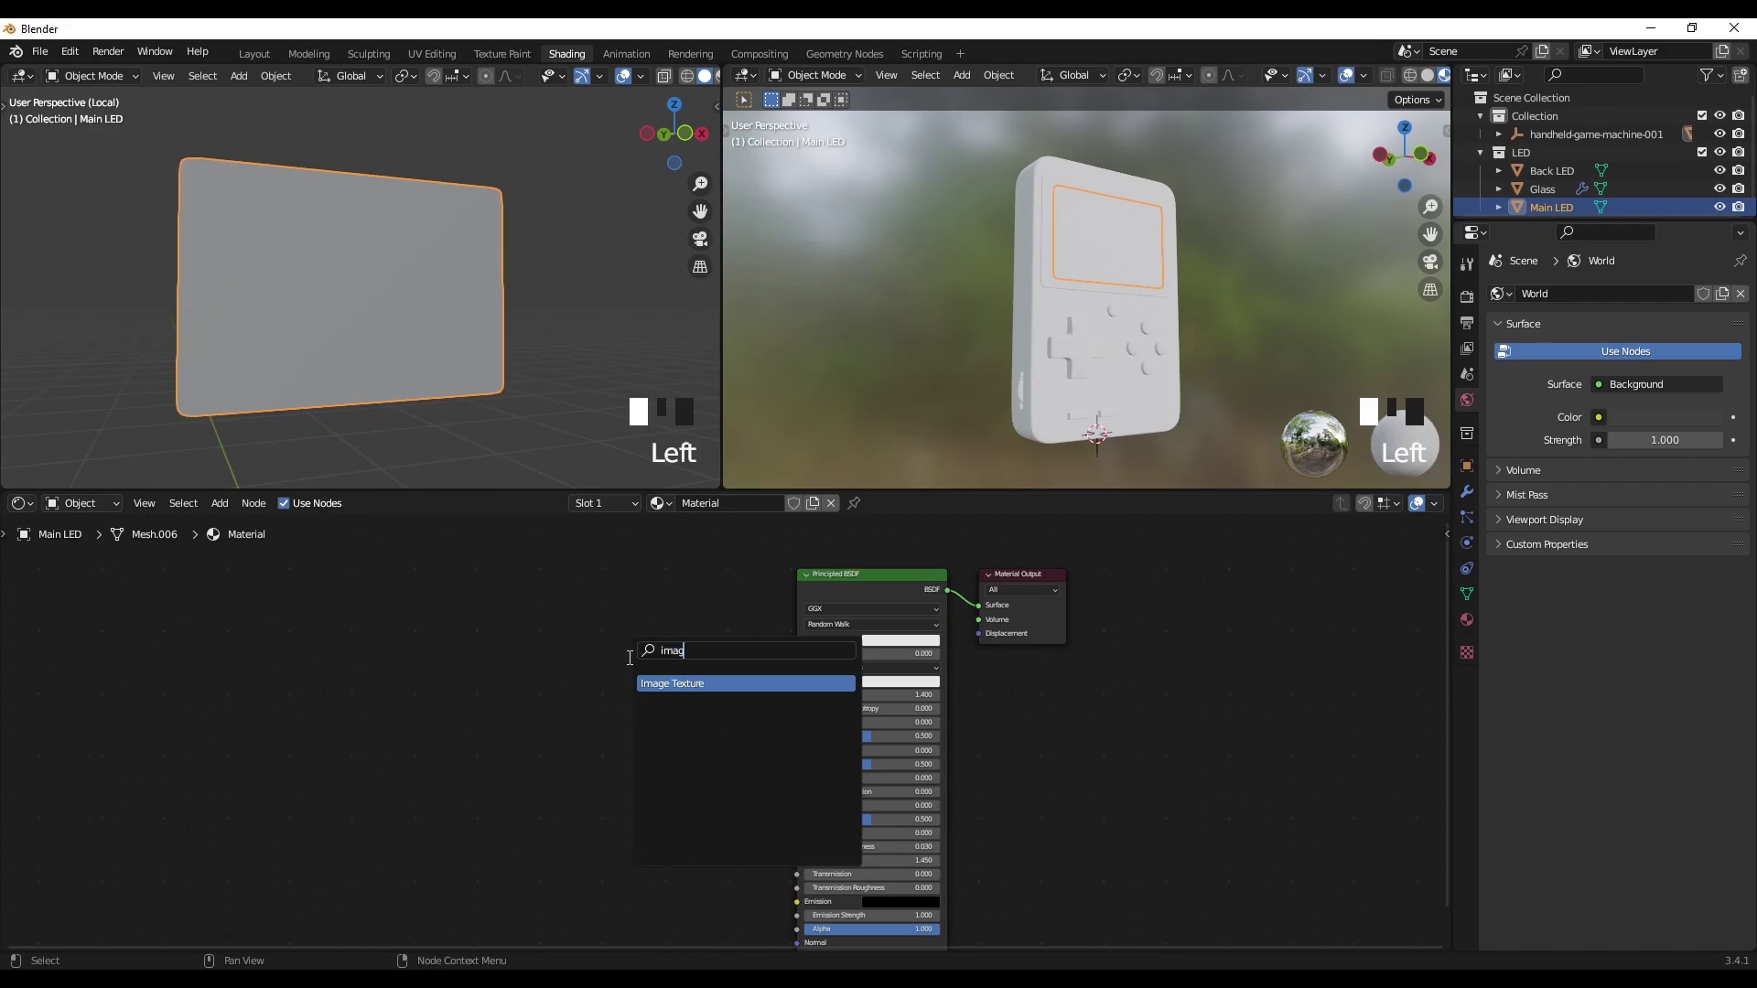
pyautogui.press('Return')
pyautogui.click(571, 624)
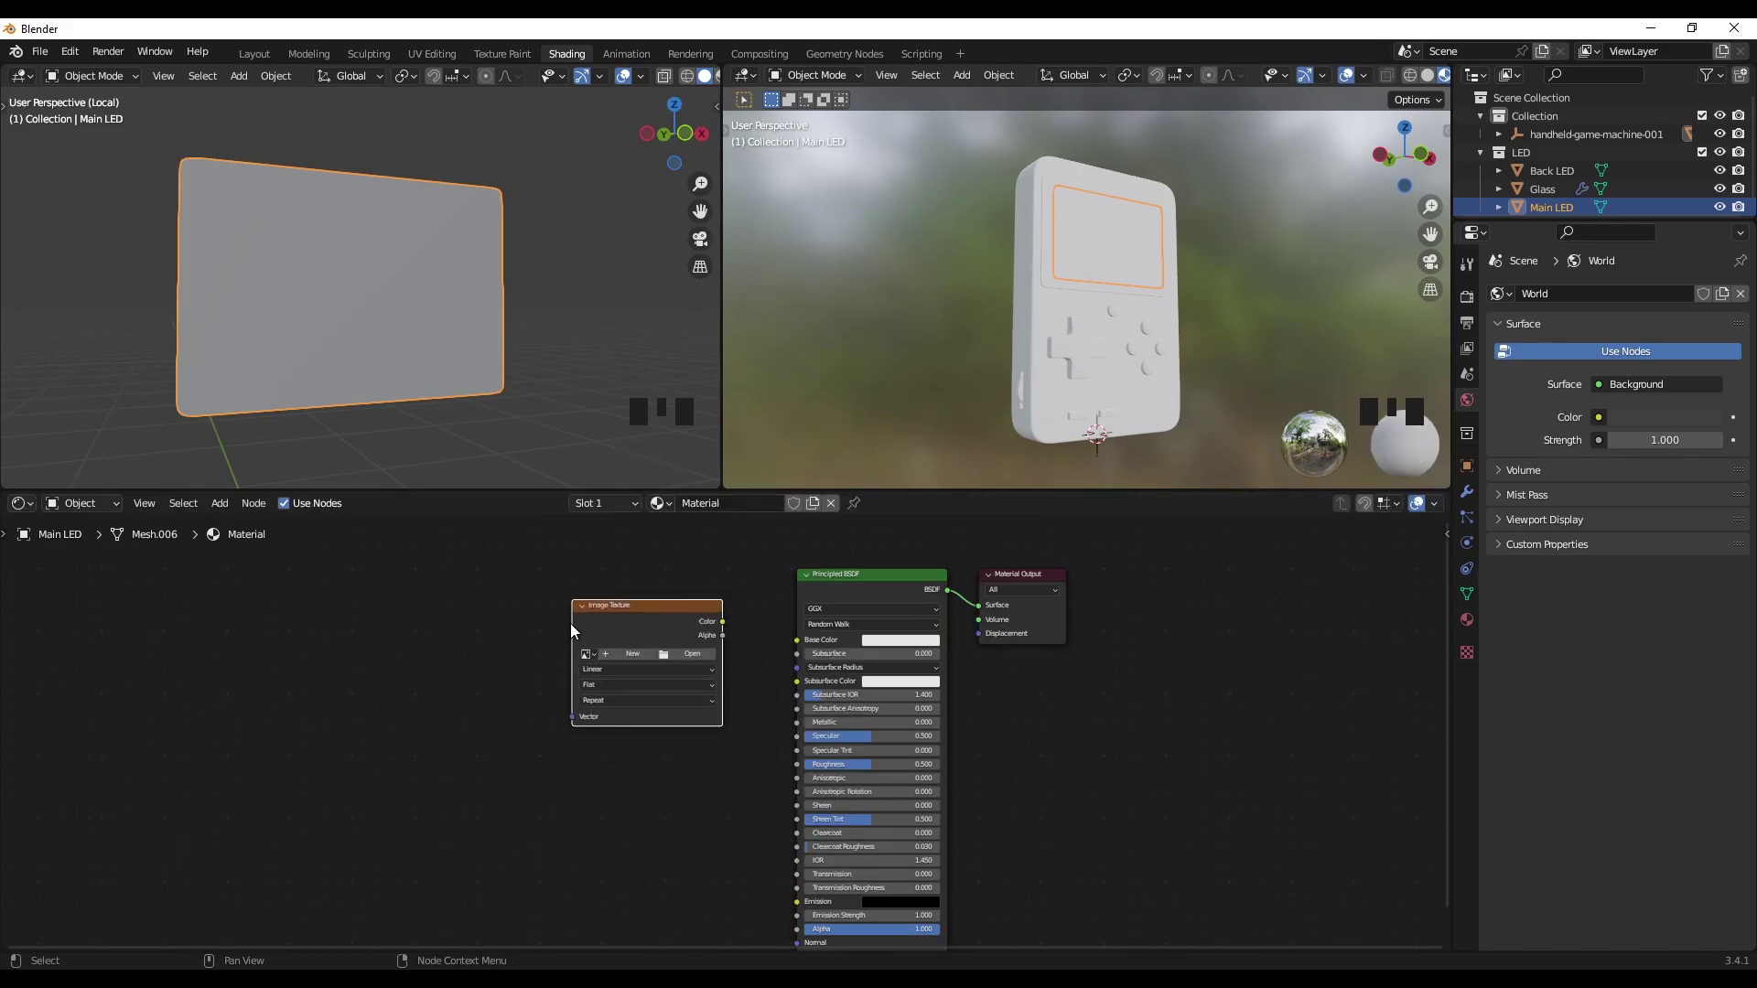
pyautogui.click(690, 655)
pyautogui.click(463, 395)
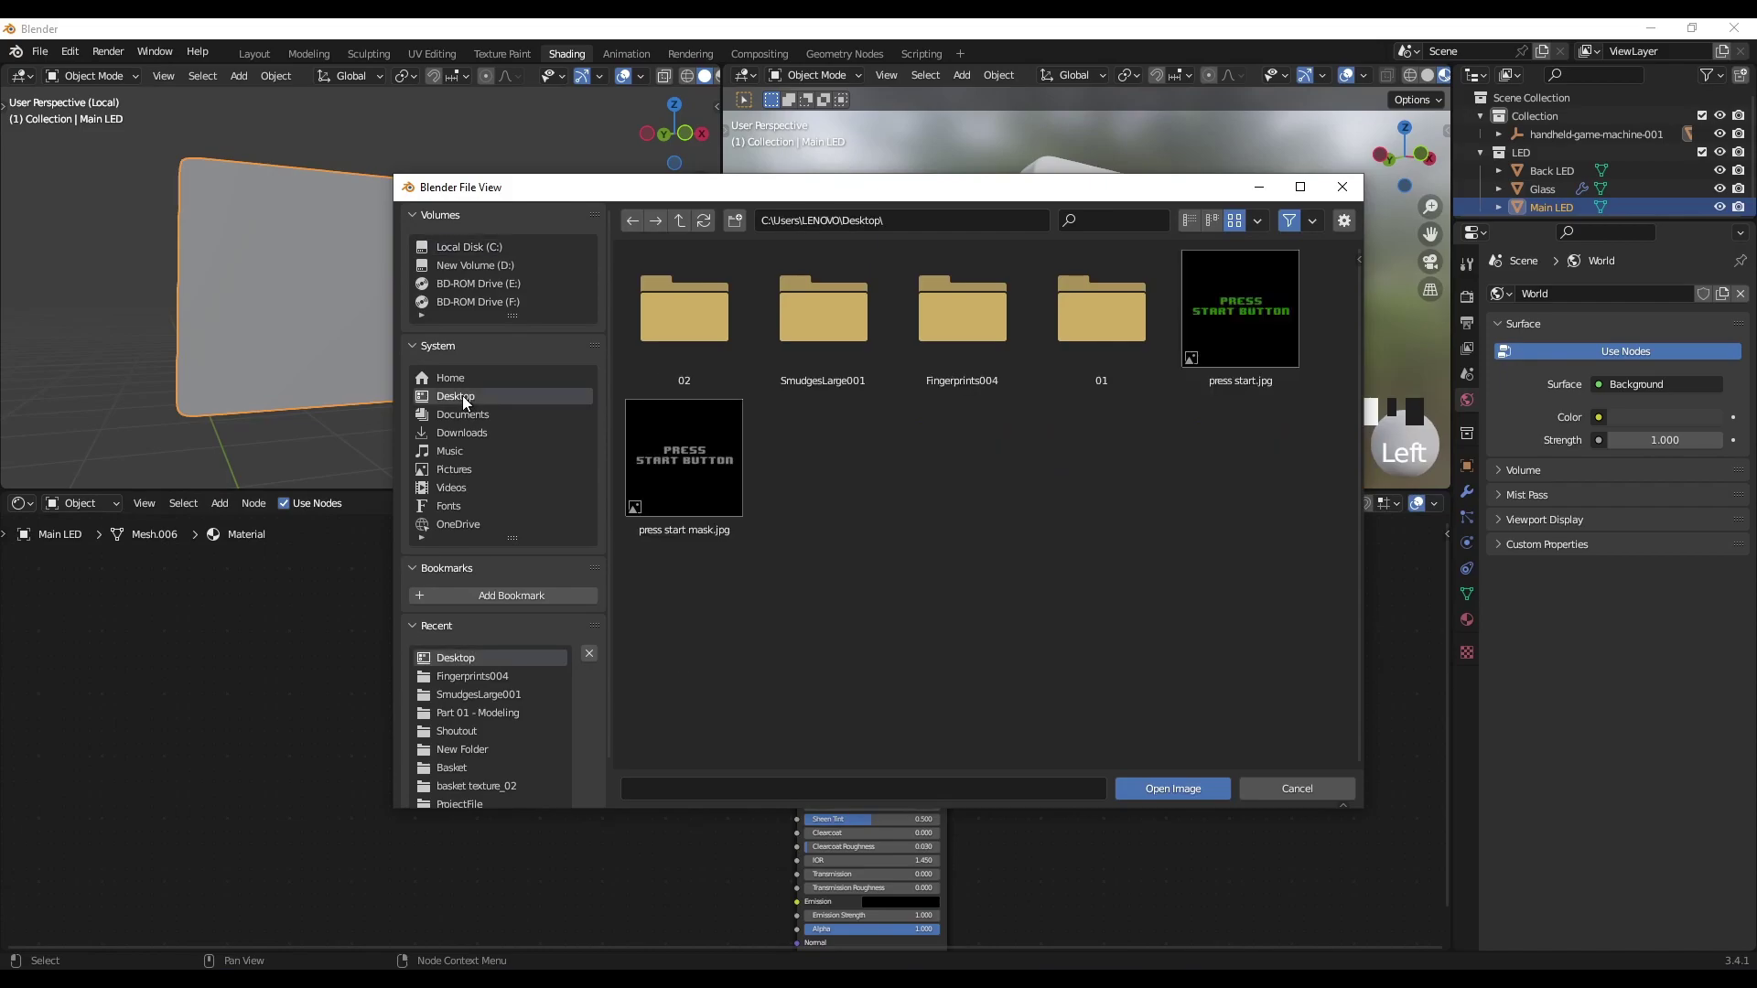
pyautogui.doubleClick(1232, 323)
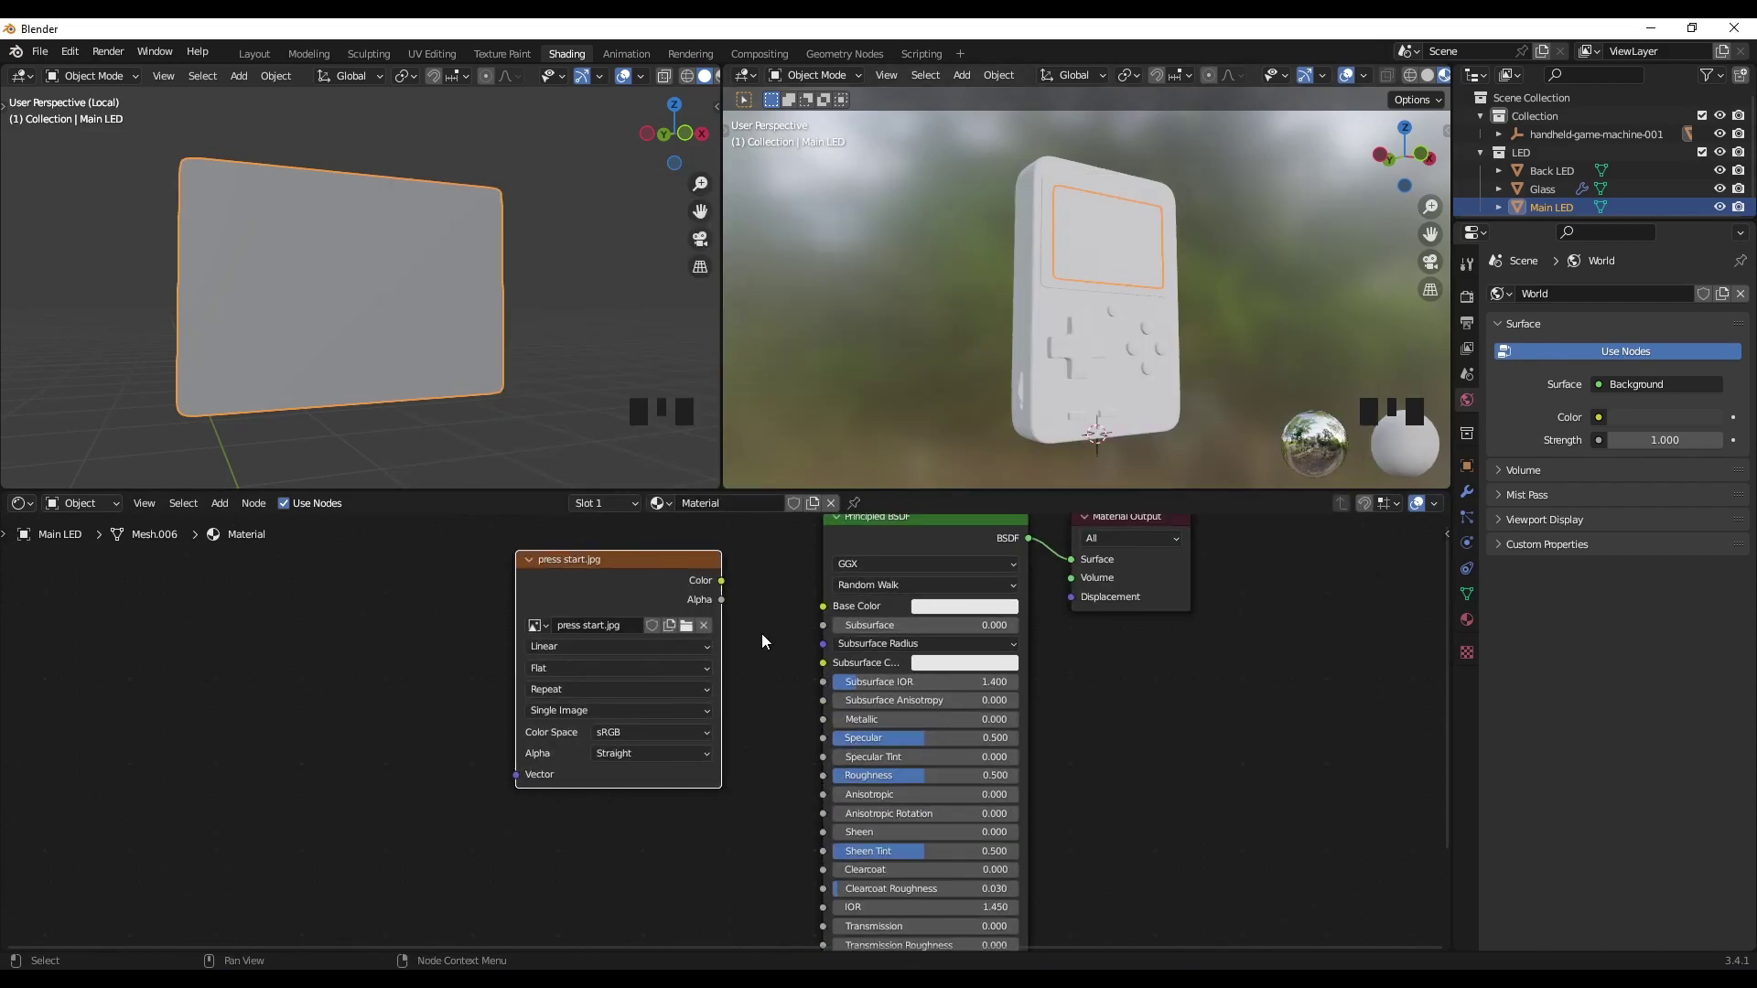
# Step: Connect the press start.jpg texture's Color output to the Principled BSDF's Base Color input
pyautogui.scroll(1, 761, 633)
pyautogui.moveTo(762, 634); pyautogui.dragTo(730, 686, button='middle')
pyautogui.moveTo(593, 609); pyautogui.dragTo(809, 663)
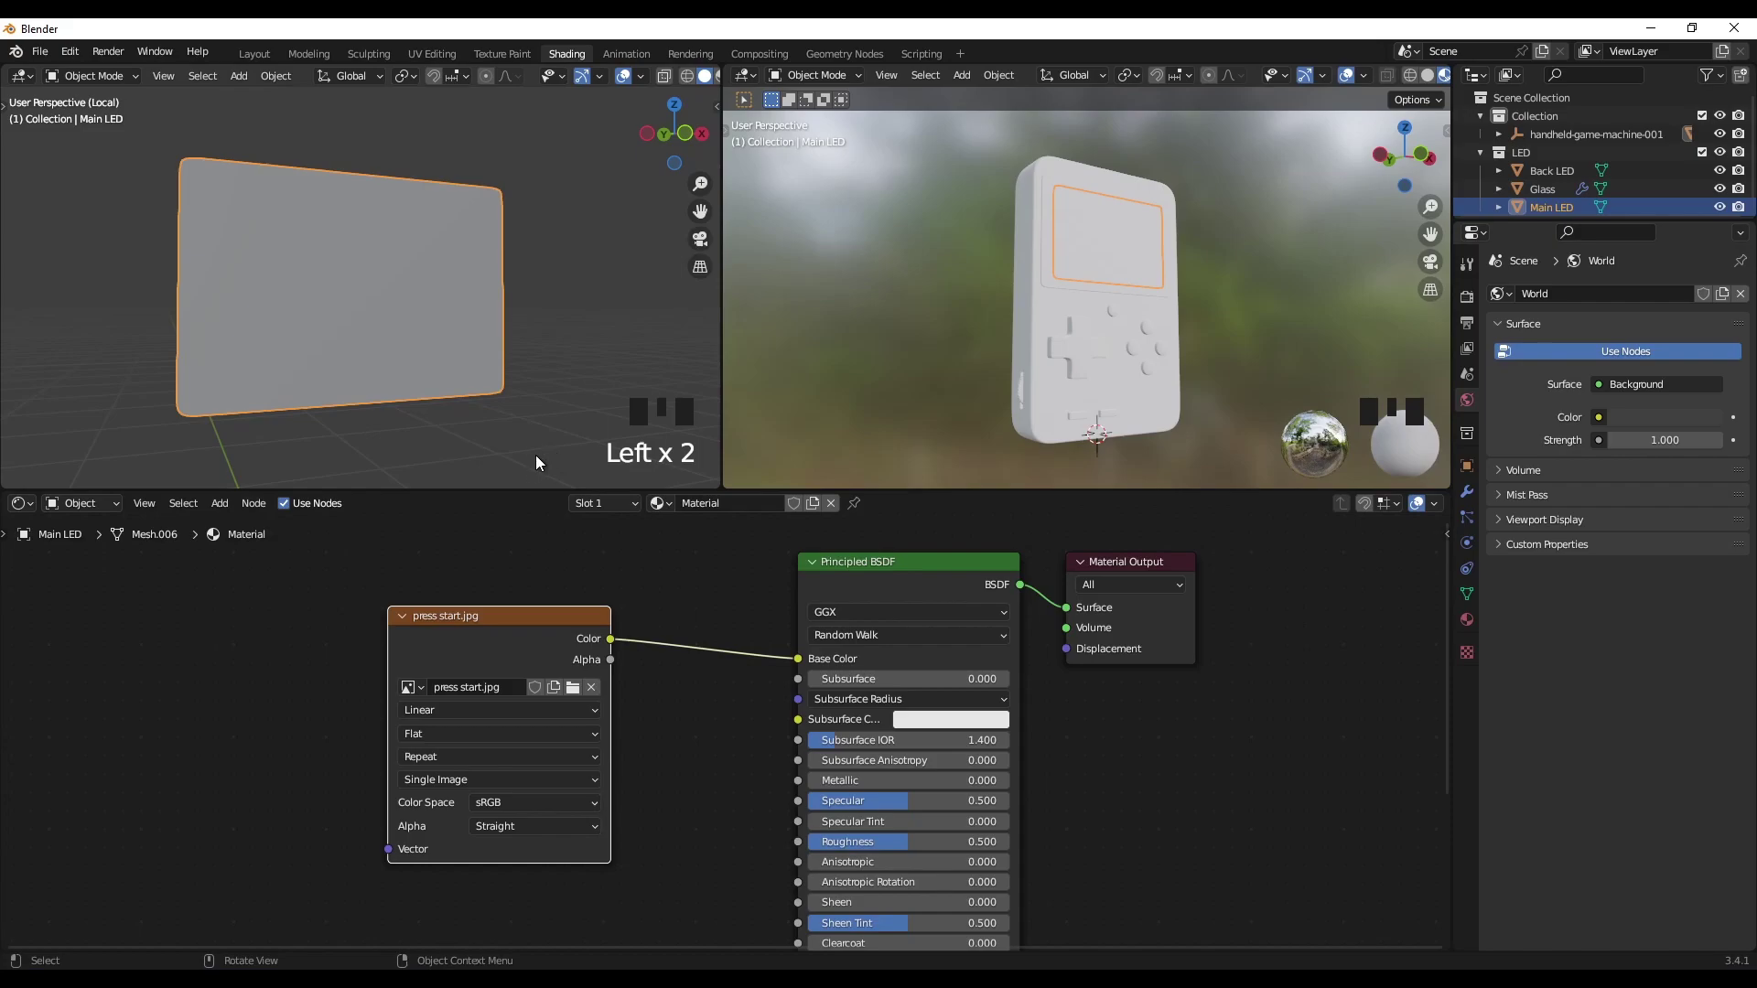
# Step: Switch the render engine to Cycles and show the isolated Main LED in Rendered shading
pyautogui.click(1466, 297)
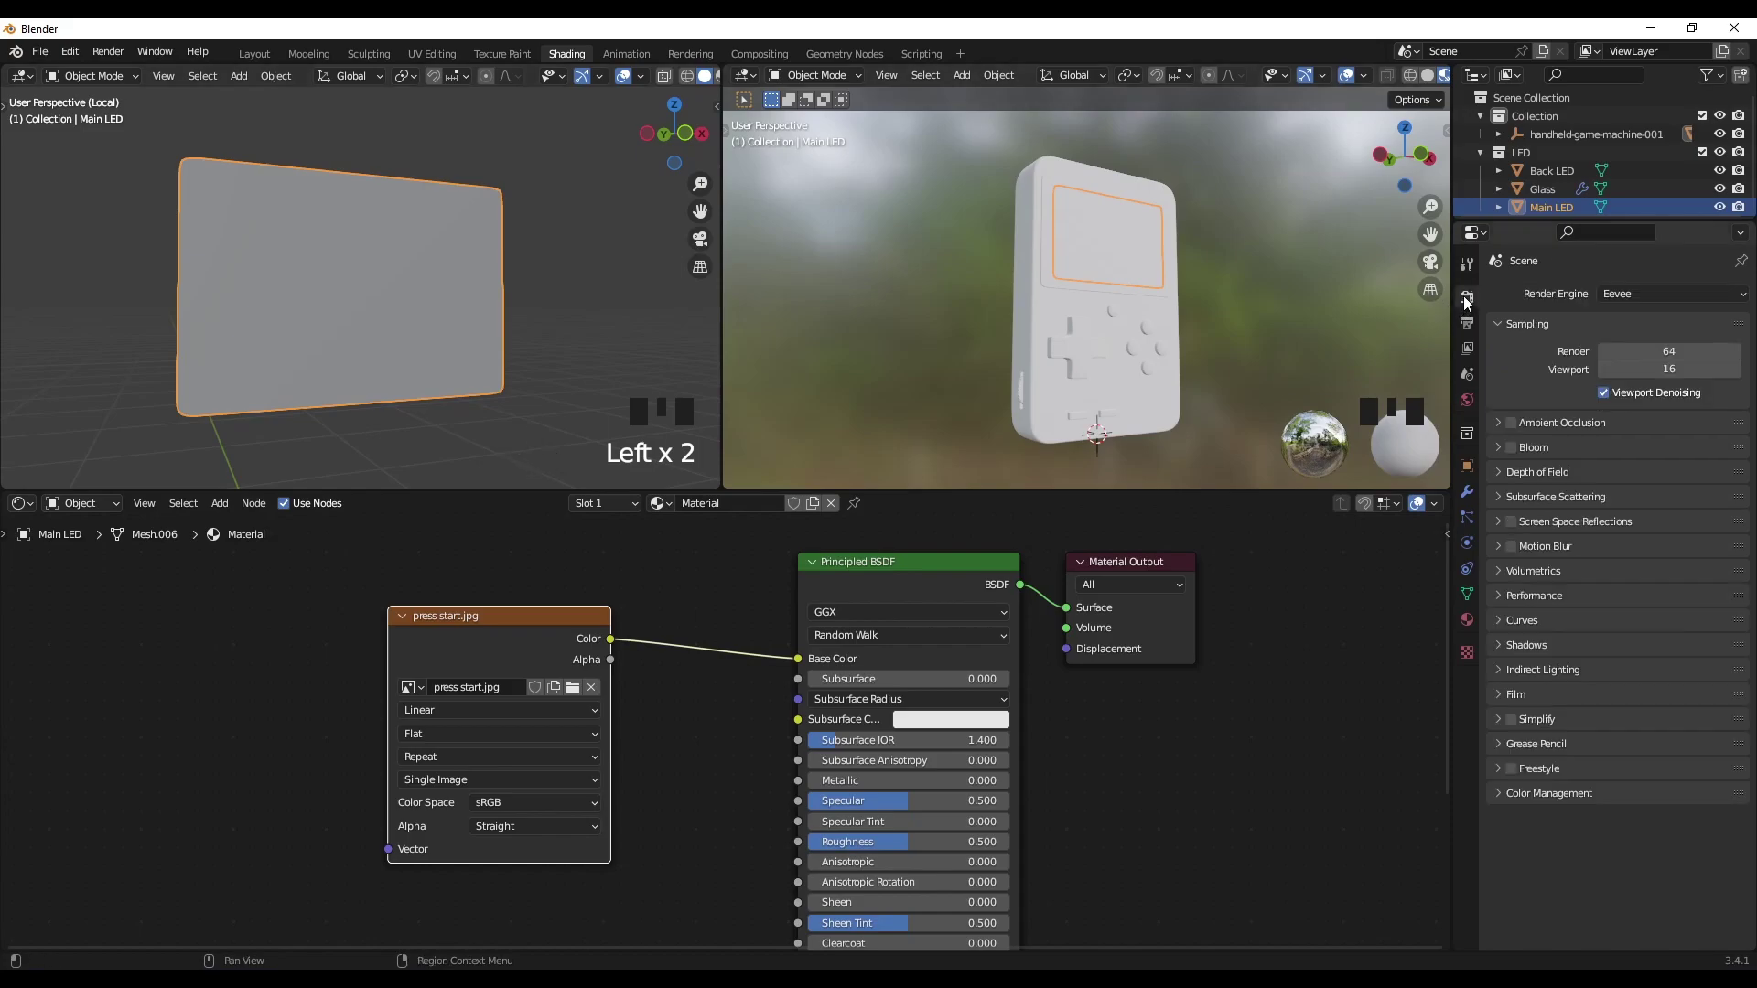
pyautogui.click(1638, 295)
pyautogui.click(1637, 354)
pyautogui.press('z')
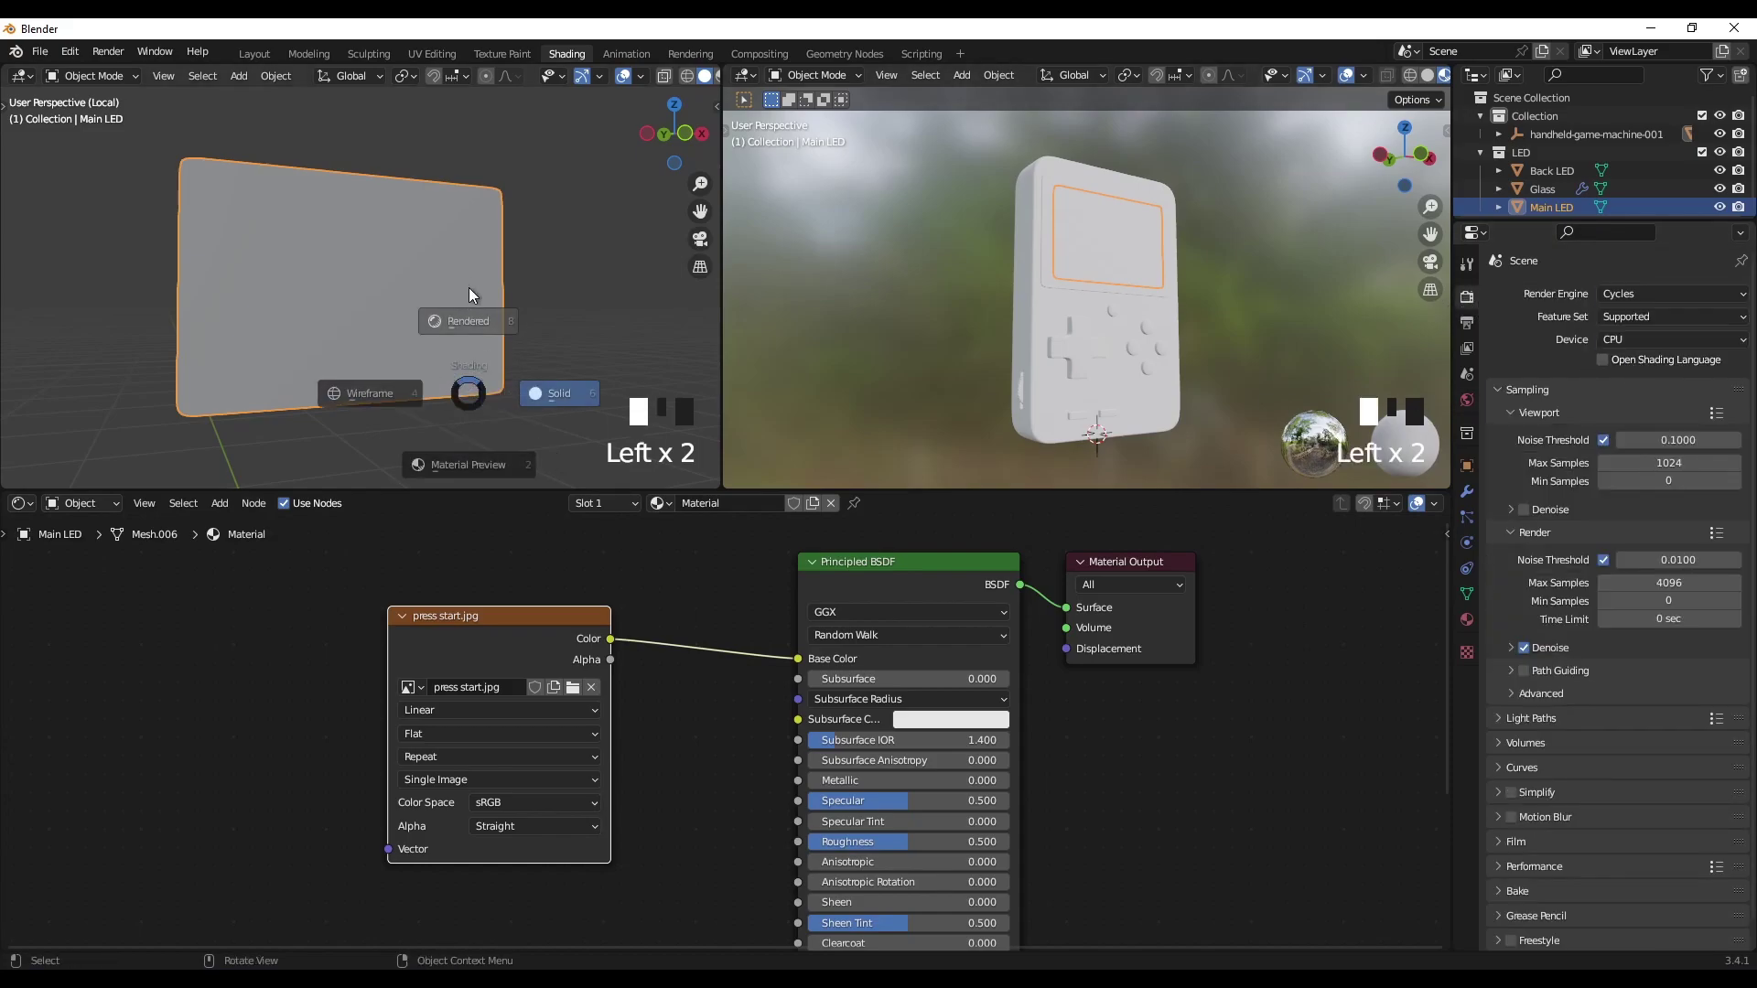
pyautogui.click(468, 287)
# Step: Examine the press-start lettering on the Main LED in the rendered view, both close up and at full-screen size
pyautogui.keyDown('shift'); pyautogui.moveTo(450, 287); pyautogui.dragTo(441, 299, button='middle'); pyautogui.keyUp('shift')
pyautogui.scroll(4, 359, 306)
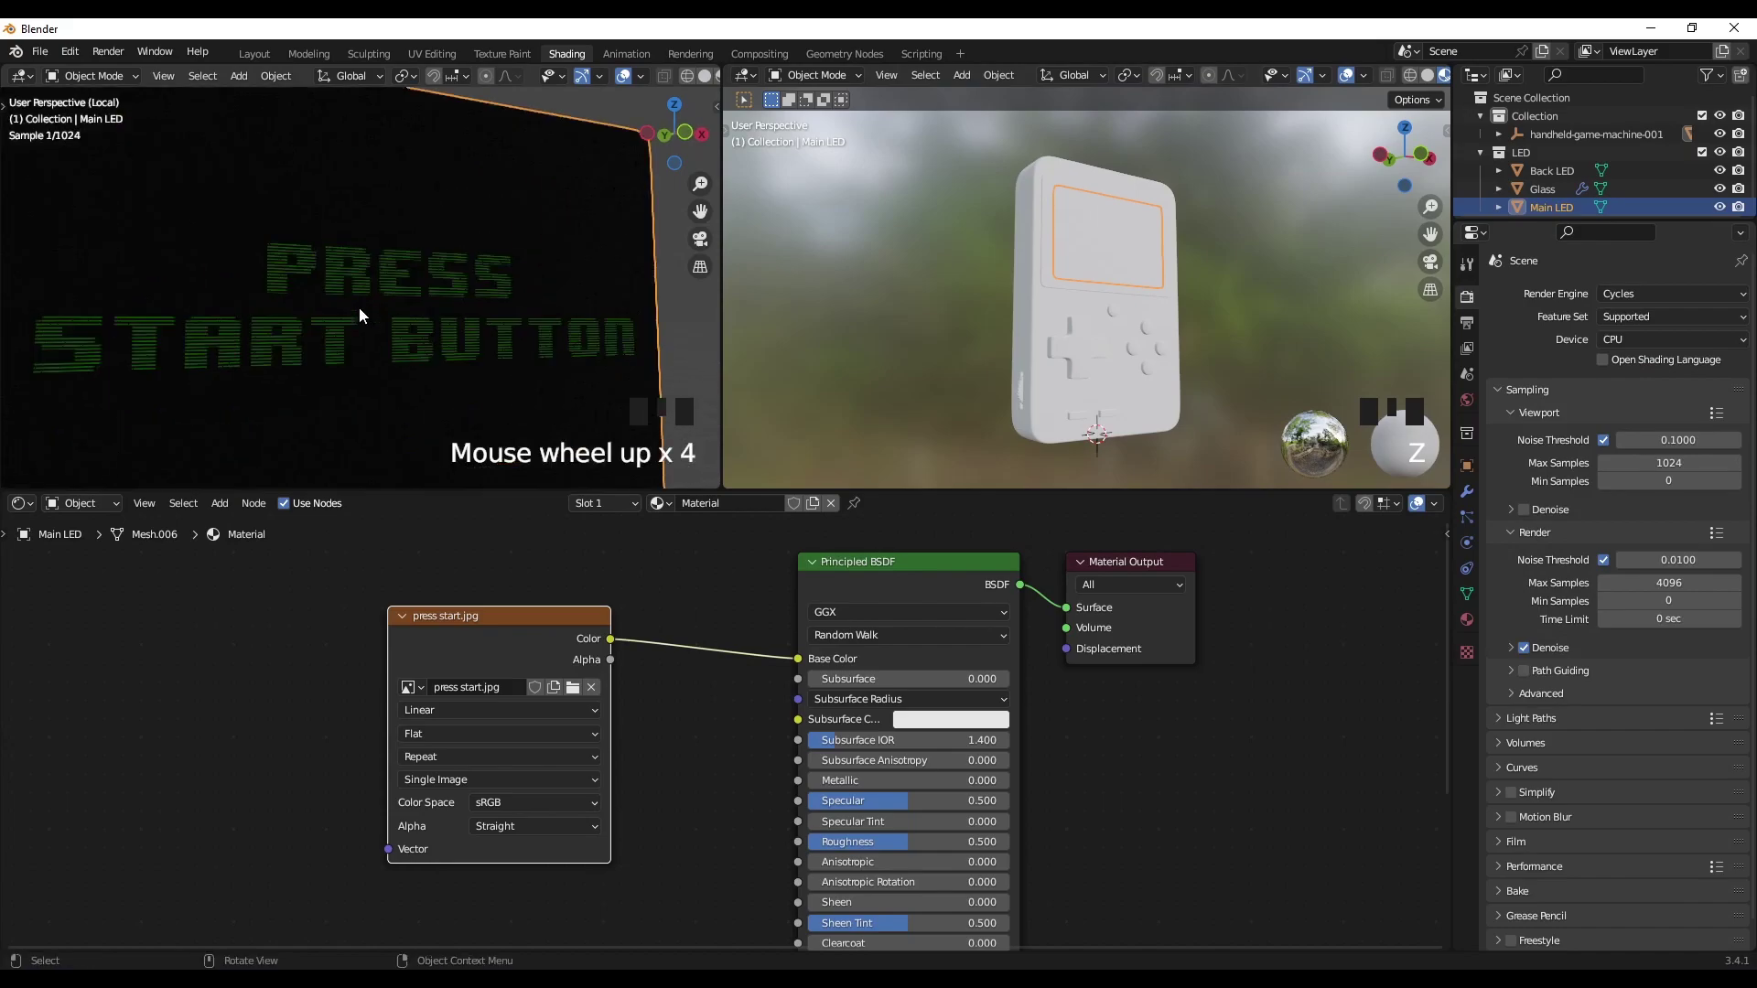
pyautogui.scroll(-1, 375, 329)
pyautogui.scroll(-1, 385, 334)
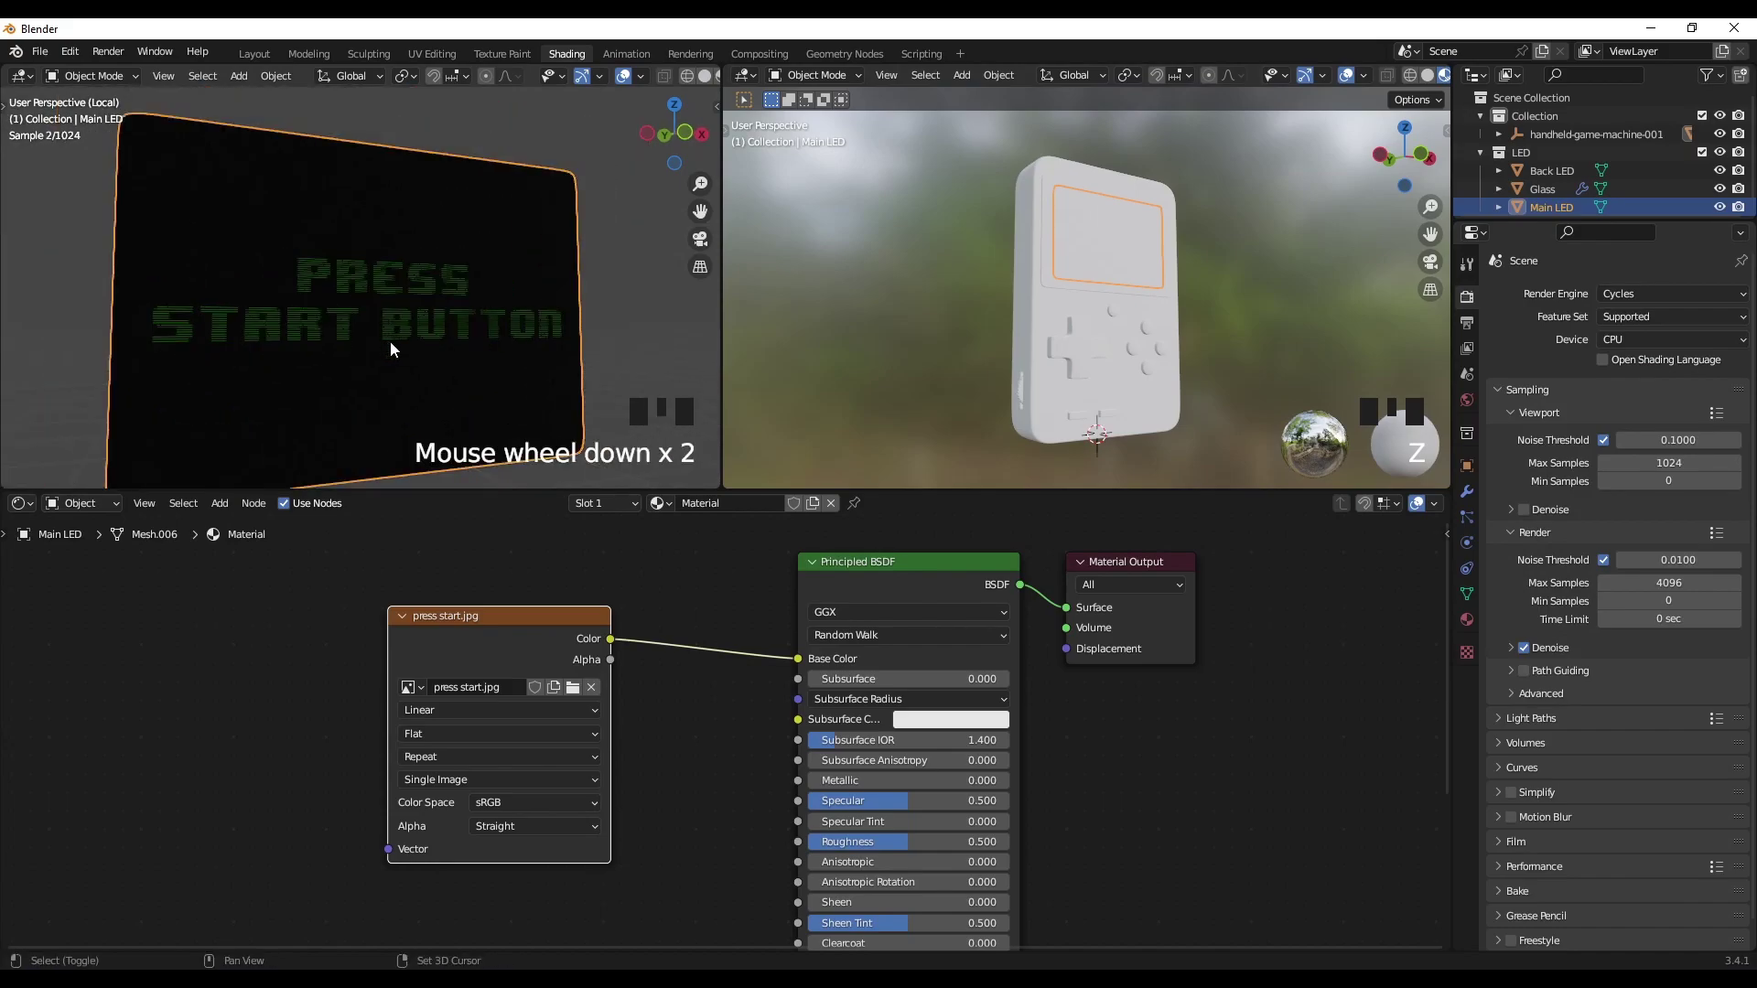
pyautogui.moveTo(392, 345)
pyautogui.keyDown('shift'); pyautogui.mouseDown(button='middle')
pyautogui.moveTo(337, 345)
pyautogui.moveTo(401, 344)
pyautogui.moveTo(395, 317)
pyautogui.mouseUp(button='middle'); pyautogui.keyUp('shift')
pyautogui.scroll(6, 373, 327)
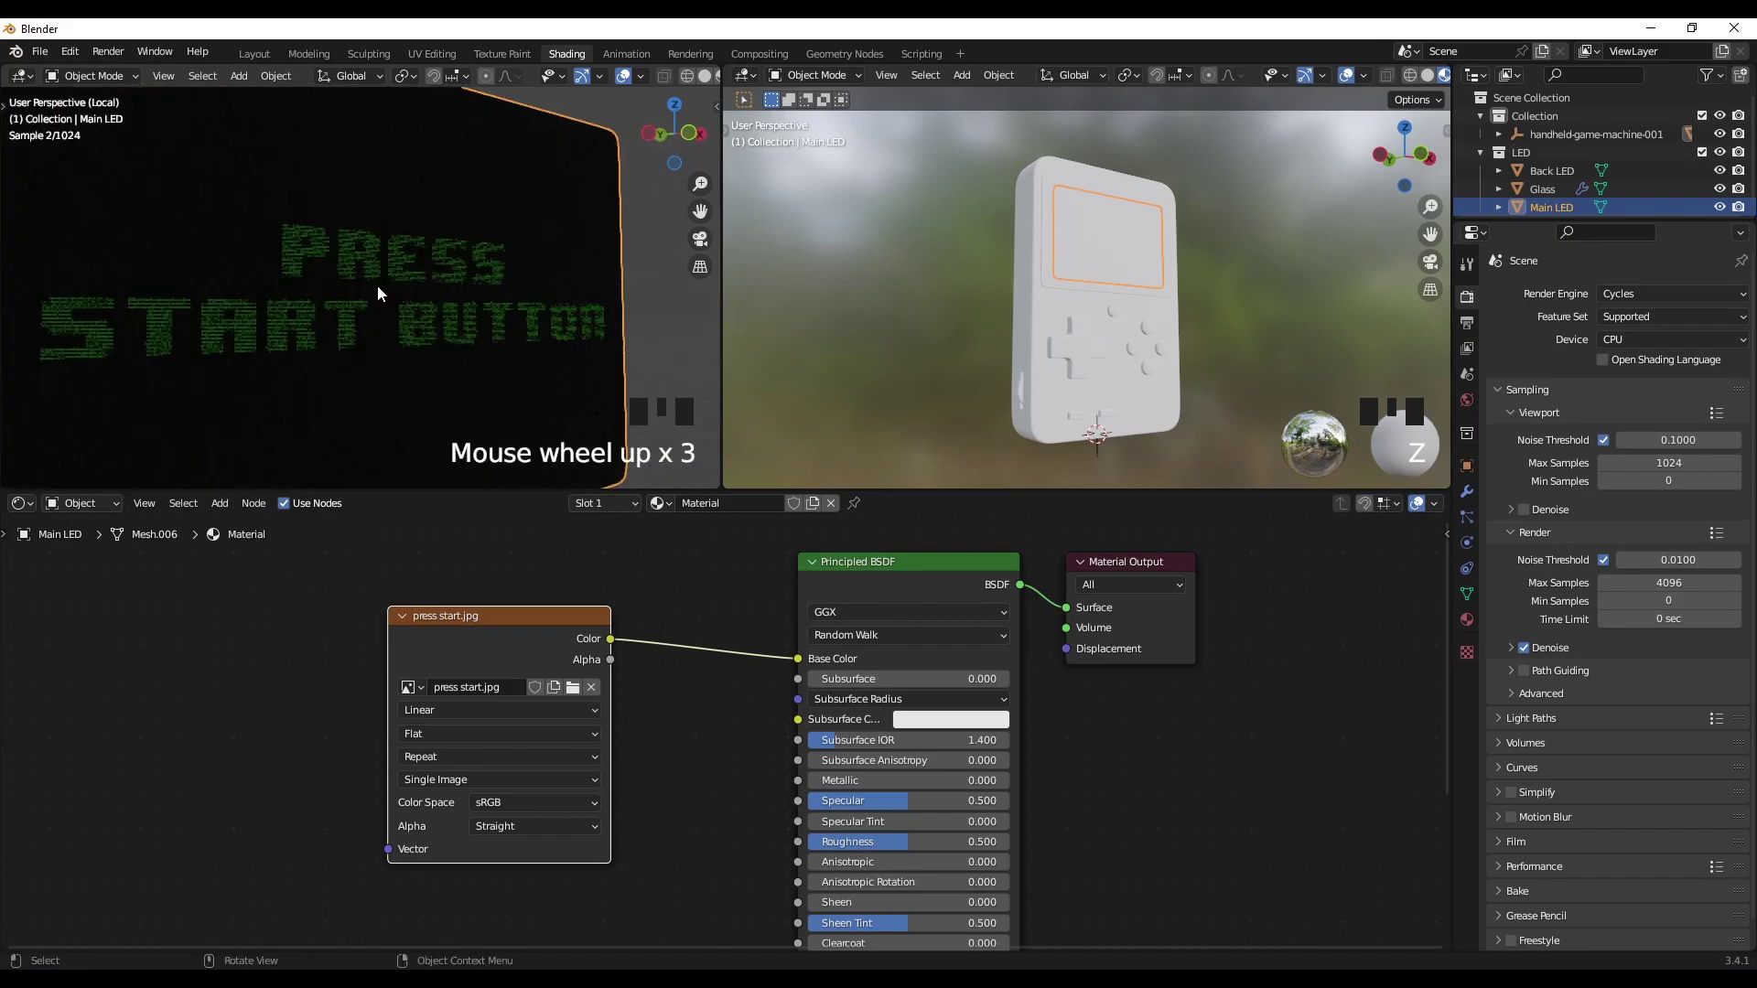
pyautogui.scroll(-6, 465, 305)
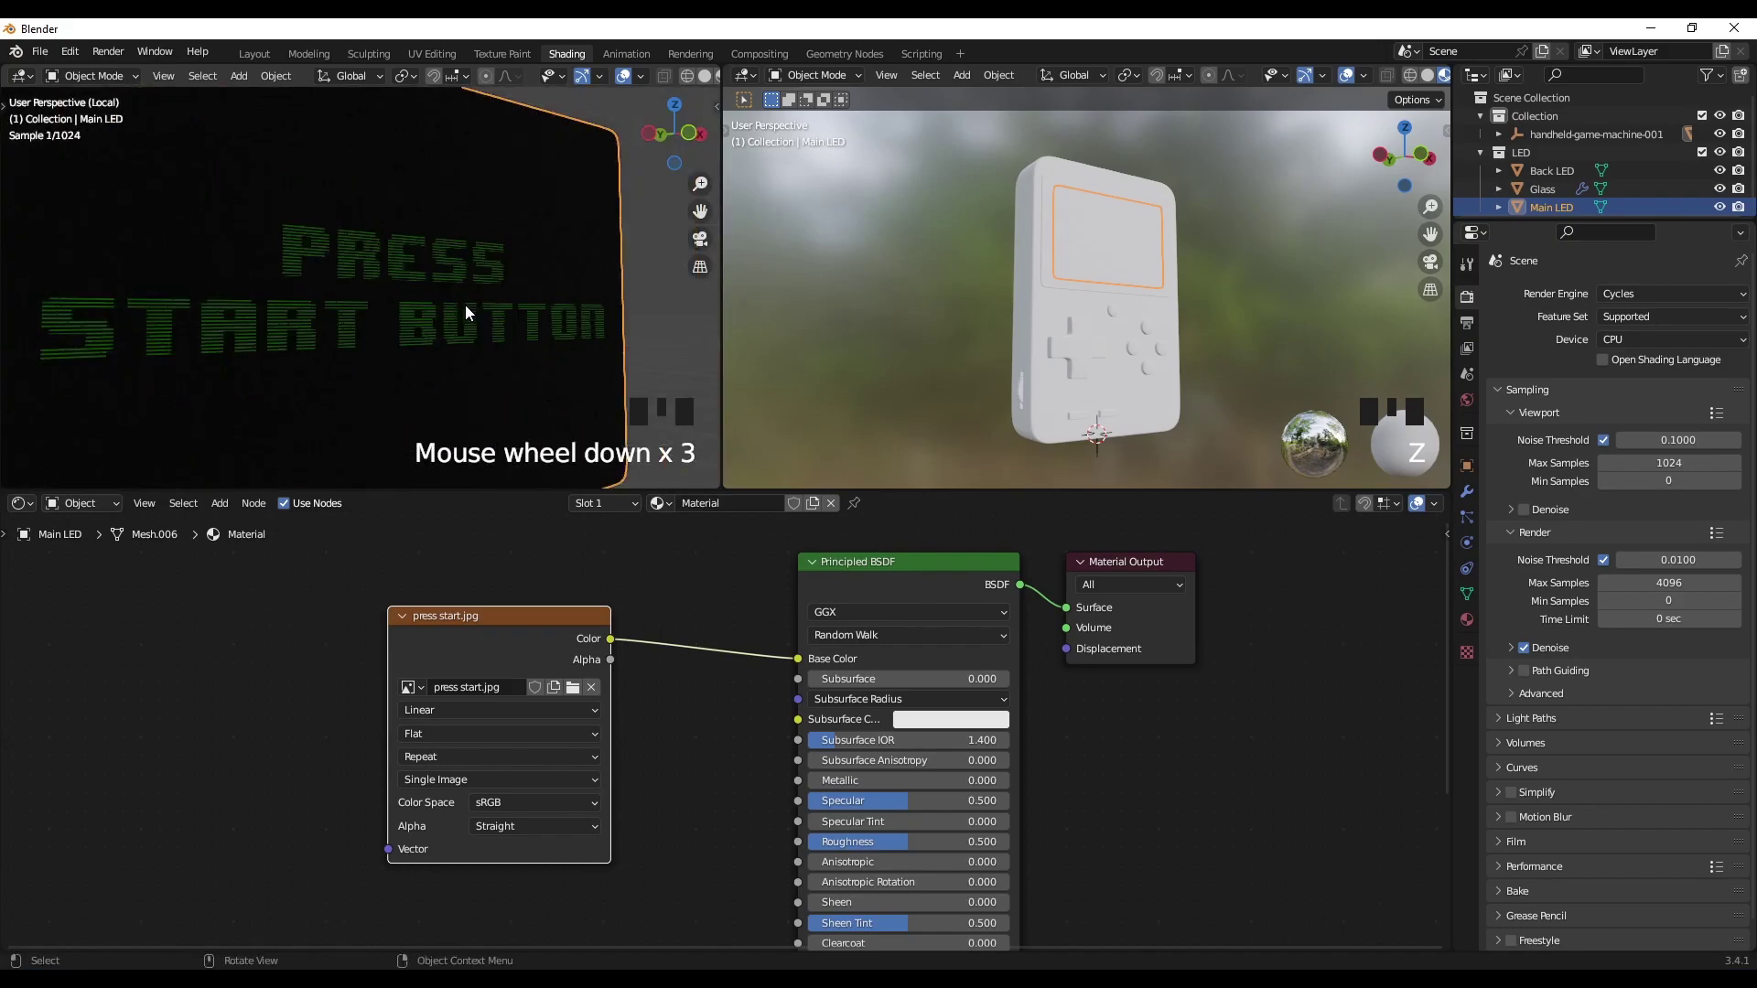
pyautogui.keyDown('shift'); pyautogui.moveTo(469, 315); pyautogui.dragTo(512, 412, button='middle'); pyautogui.keyUp('shift')
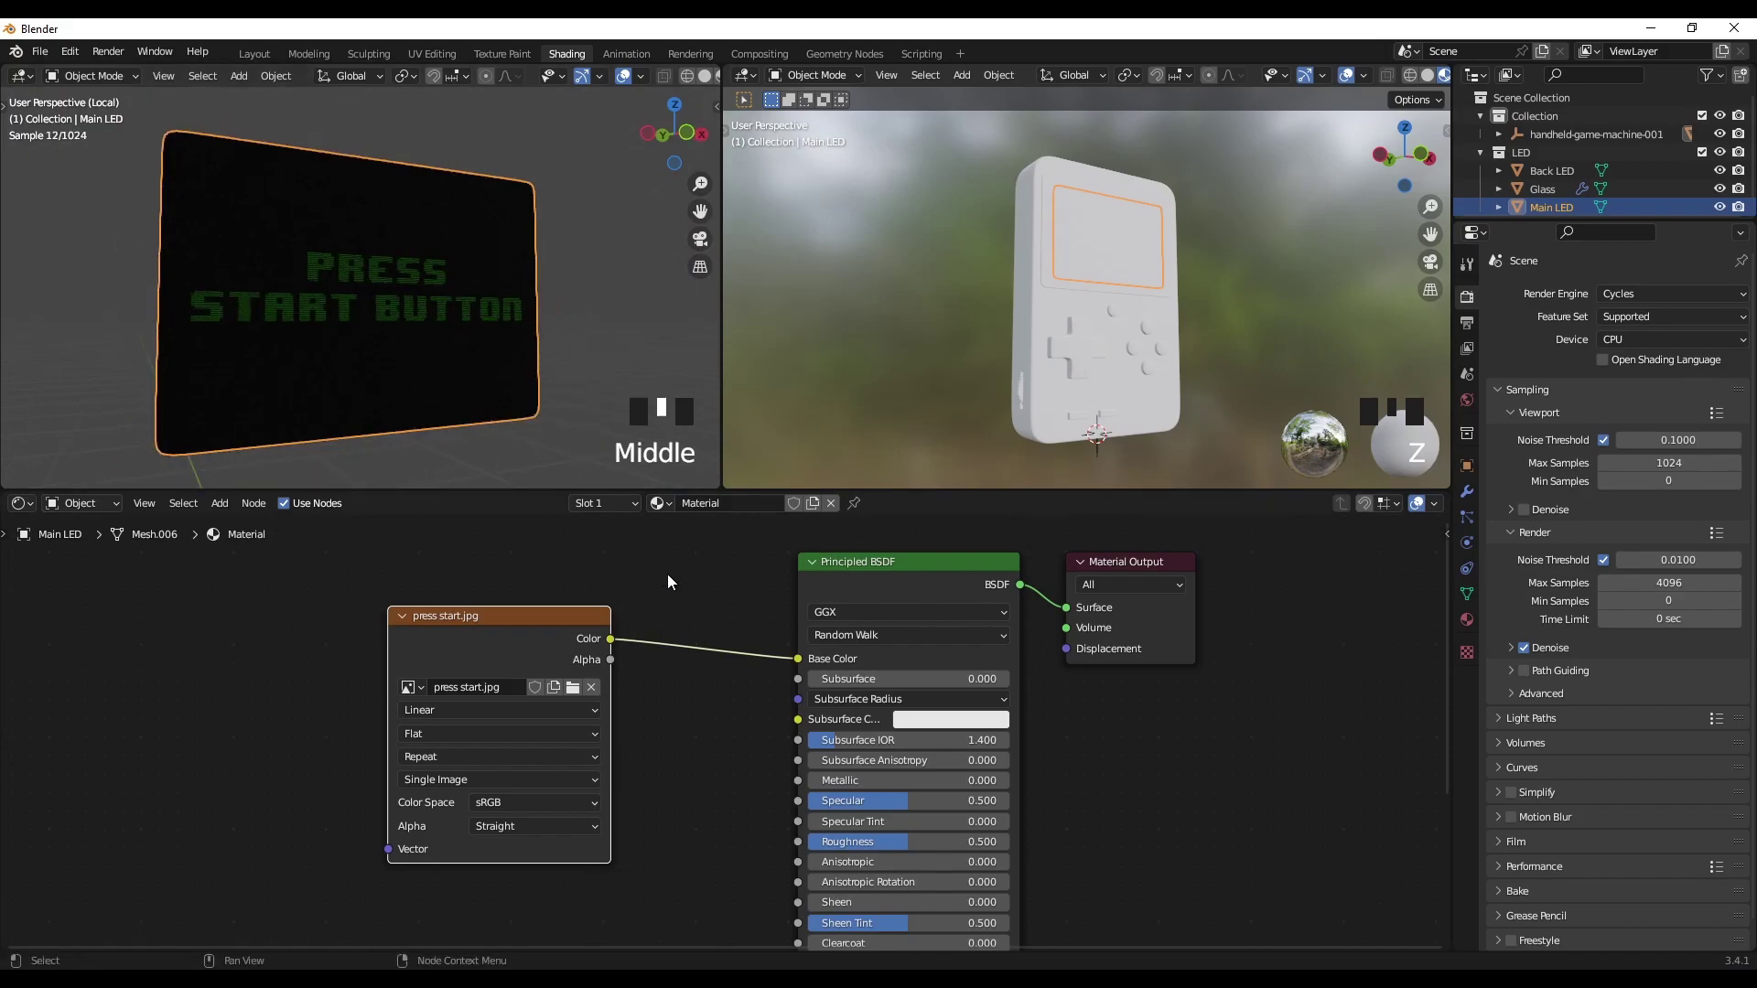
# Step: Set the Principled BSDF's emission color to white, raise its Emission Strength to 24, and check the rendered LED
pyautogui.scroll(-4, 1047, 781)
pyautogui.keyDown('shift'); pyautogui.moveTo(1047, 782); pyautogui.dragTo(993, 576, button='middle'); pyautogui.keyUp('shift')
pyautogui.scroll(7, 776, 817)
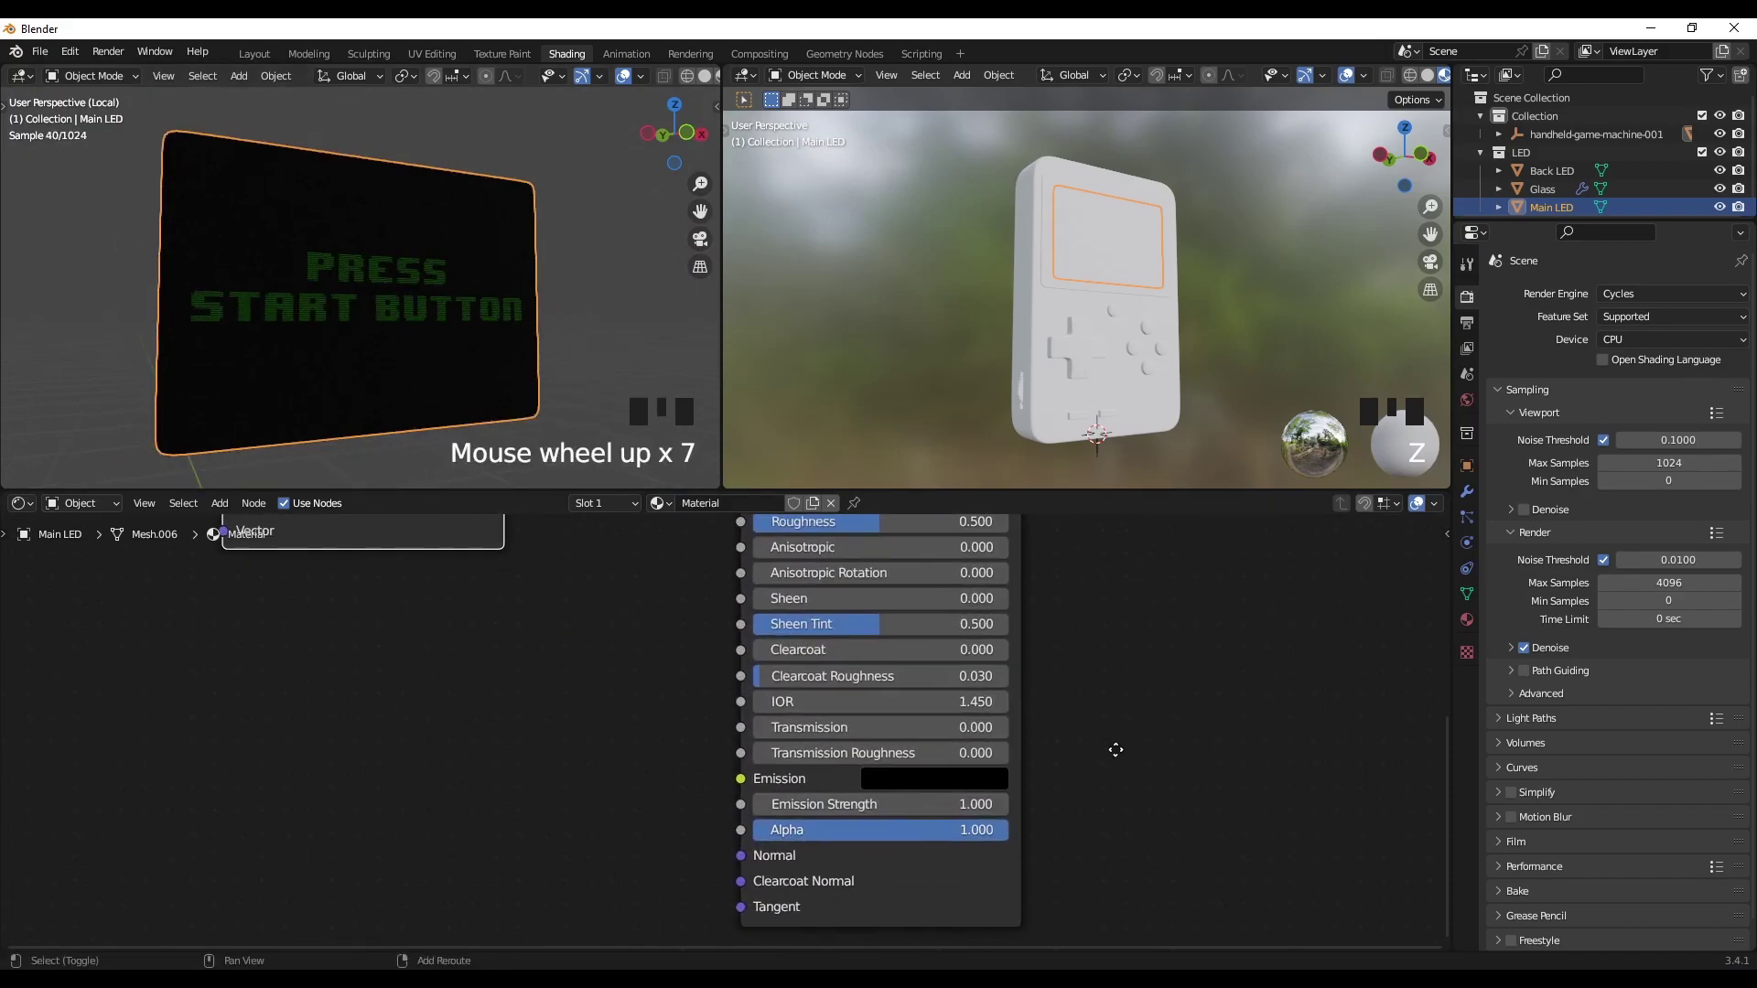
pyautogui.keyDown('shift'); pyautogui.moveTo(1115, 749); pyautogui.dragTo(1036, 738, button='middle'); pyautogui.keyUp('shift')
pyautogui.click(830, 778)
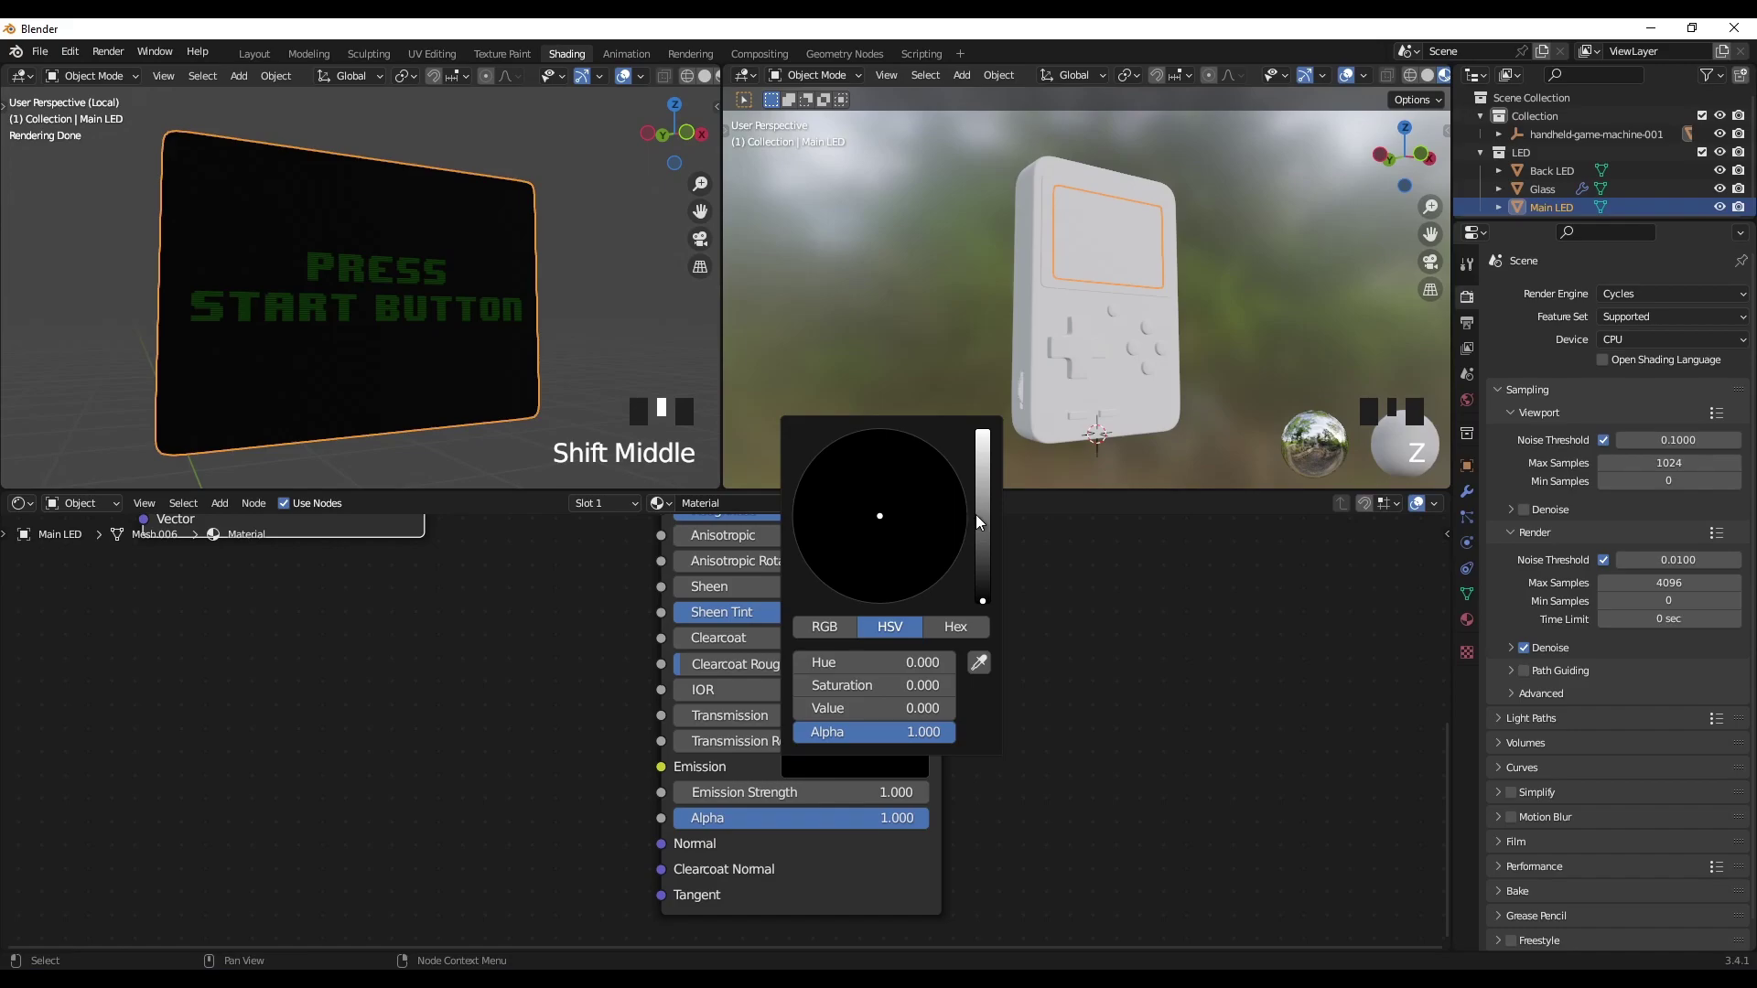
pyautogui.moveTo(979, 522); pyautogui.dragTo(982, 429)
pyautogui.moveTo(717, 793); pyautogui.dragTo(883, 792)
pyautogui.moveTo(305, 314); pyautogui.dragTo(355, 305, button='middle')
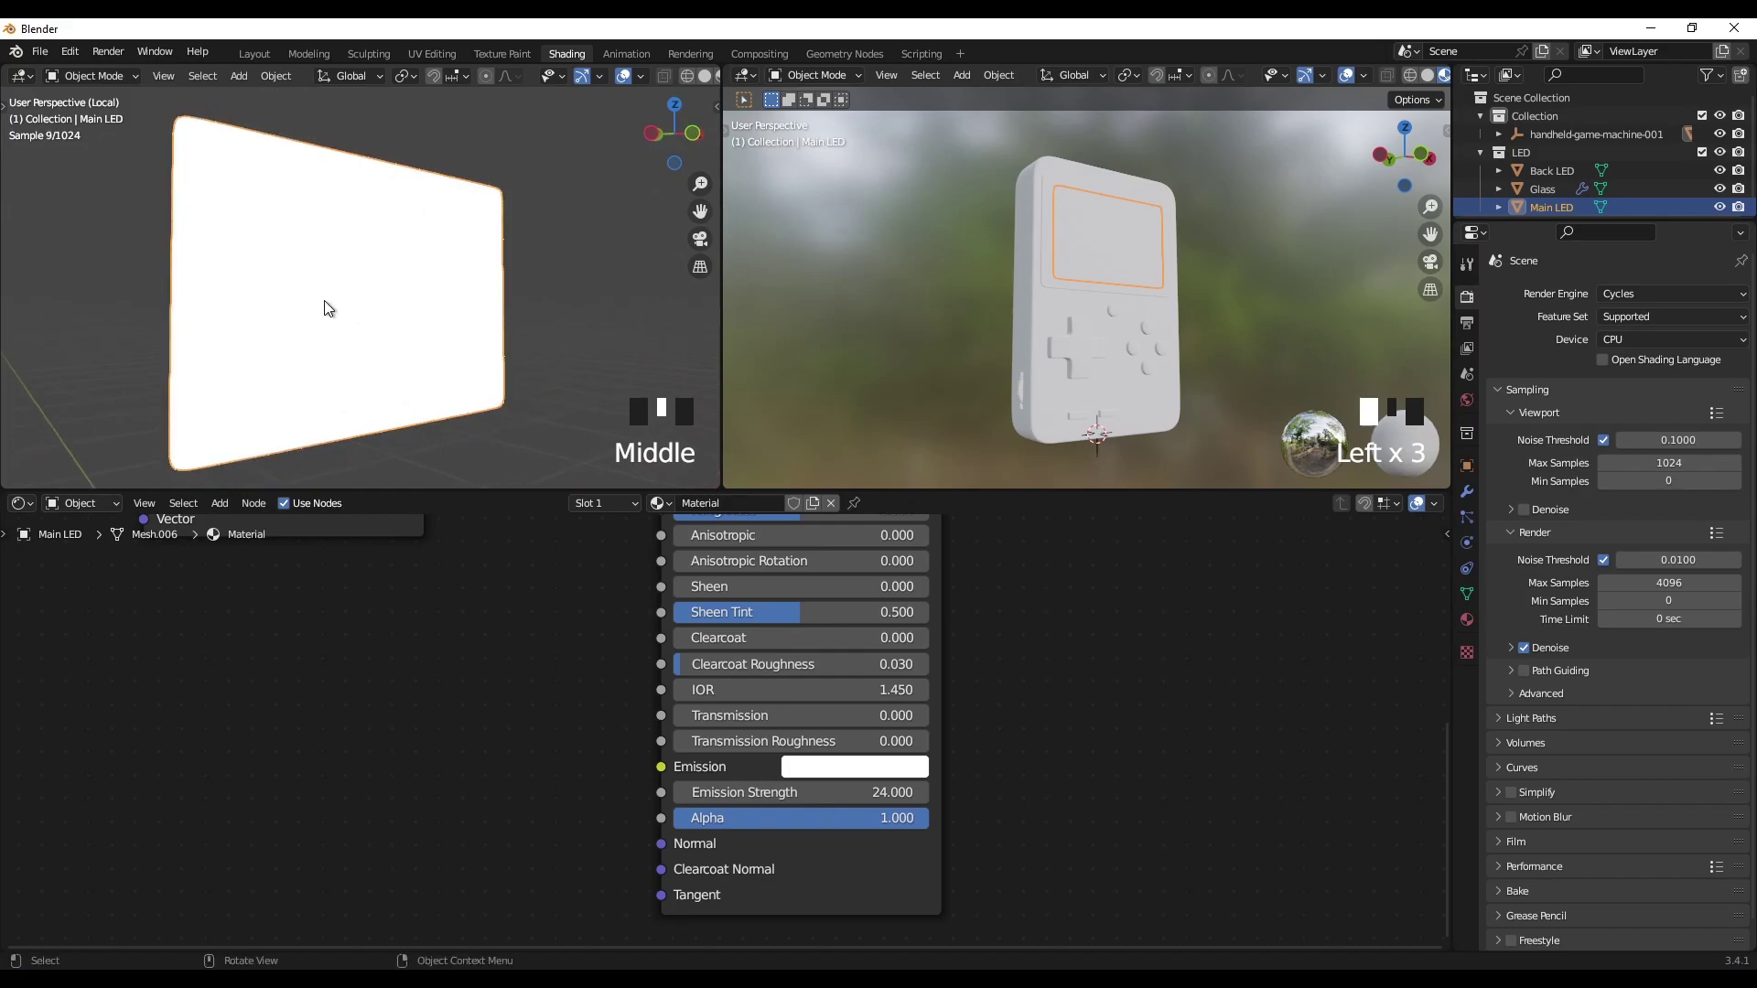
# Step: Set the Principled BSDF's Emission Strength to 0
pyautogui.scroll(-5, 535, 697)
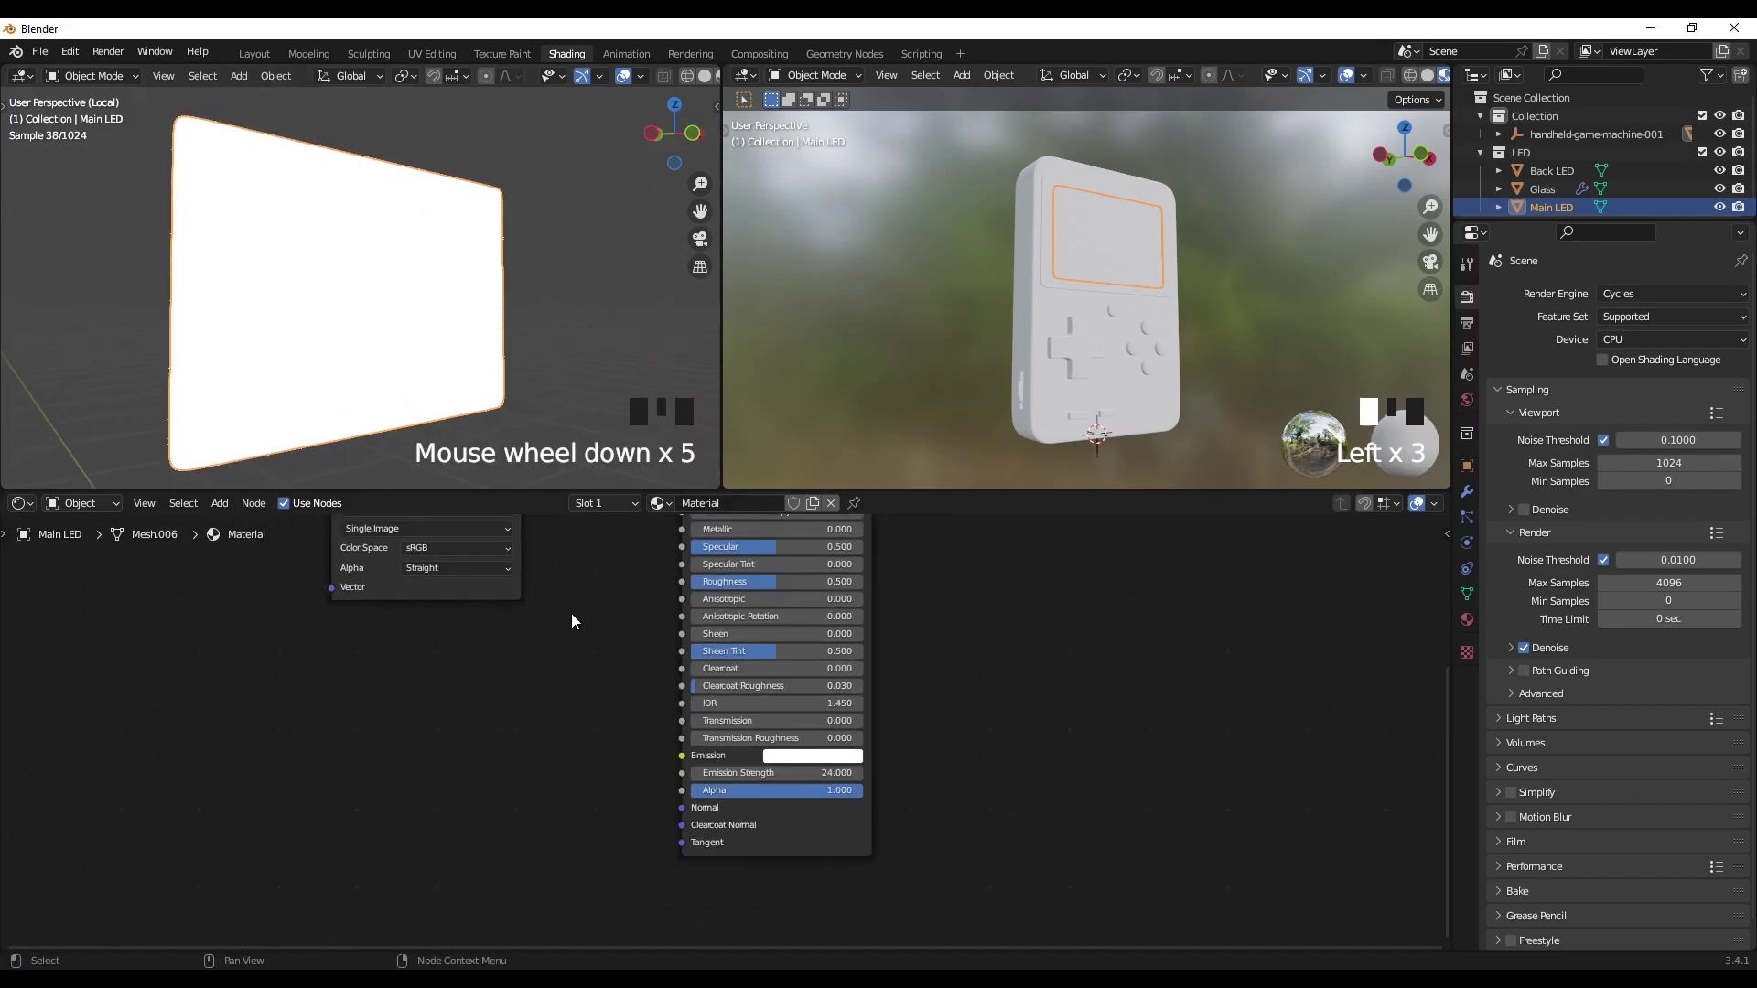
pyautogui.scroll(3, 580, 648)
pyautogui.click(779, 784)
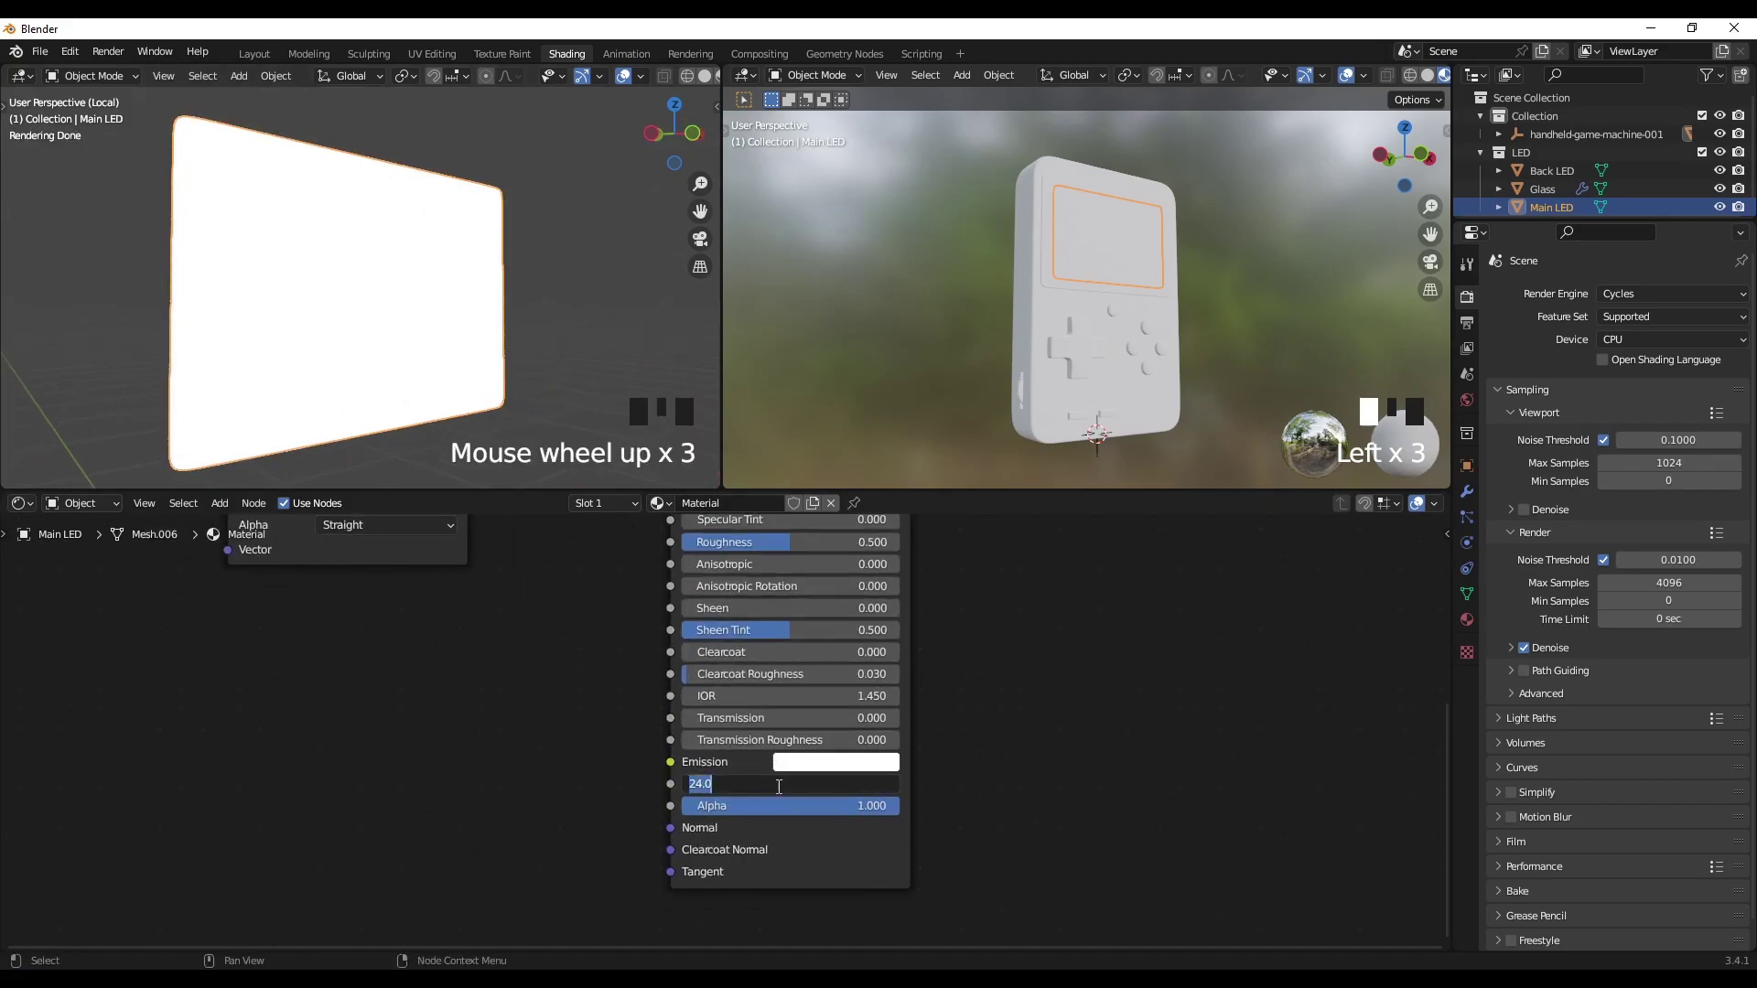
pyautogui.write('0')
pyautogui.press('Return')
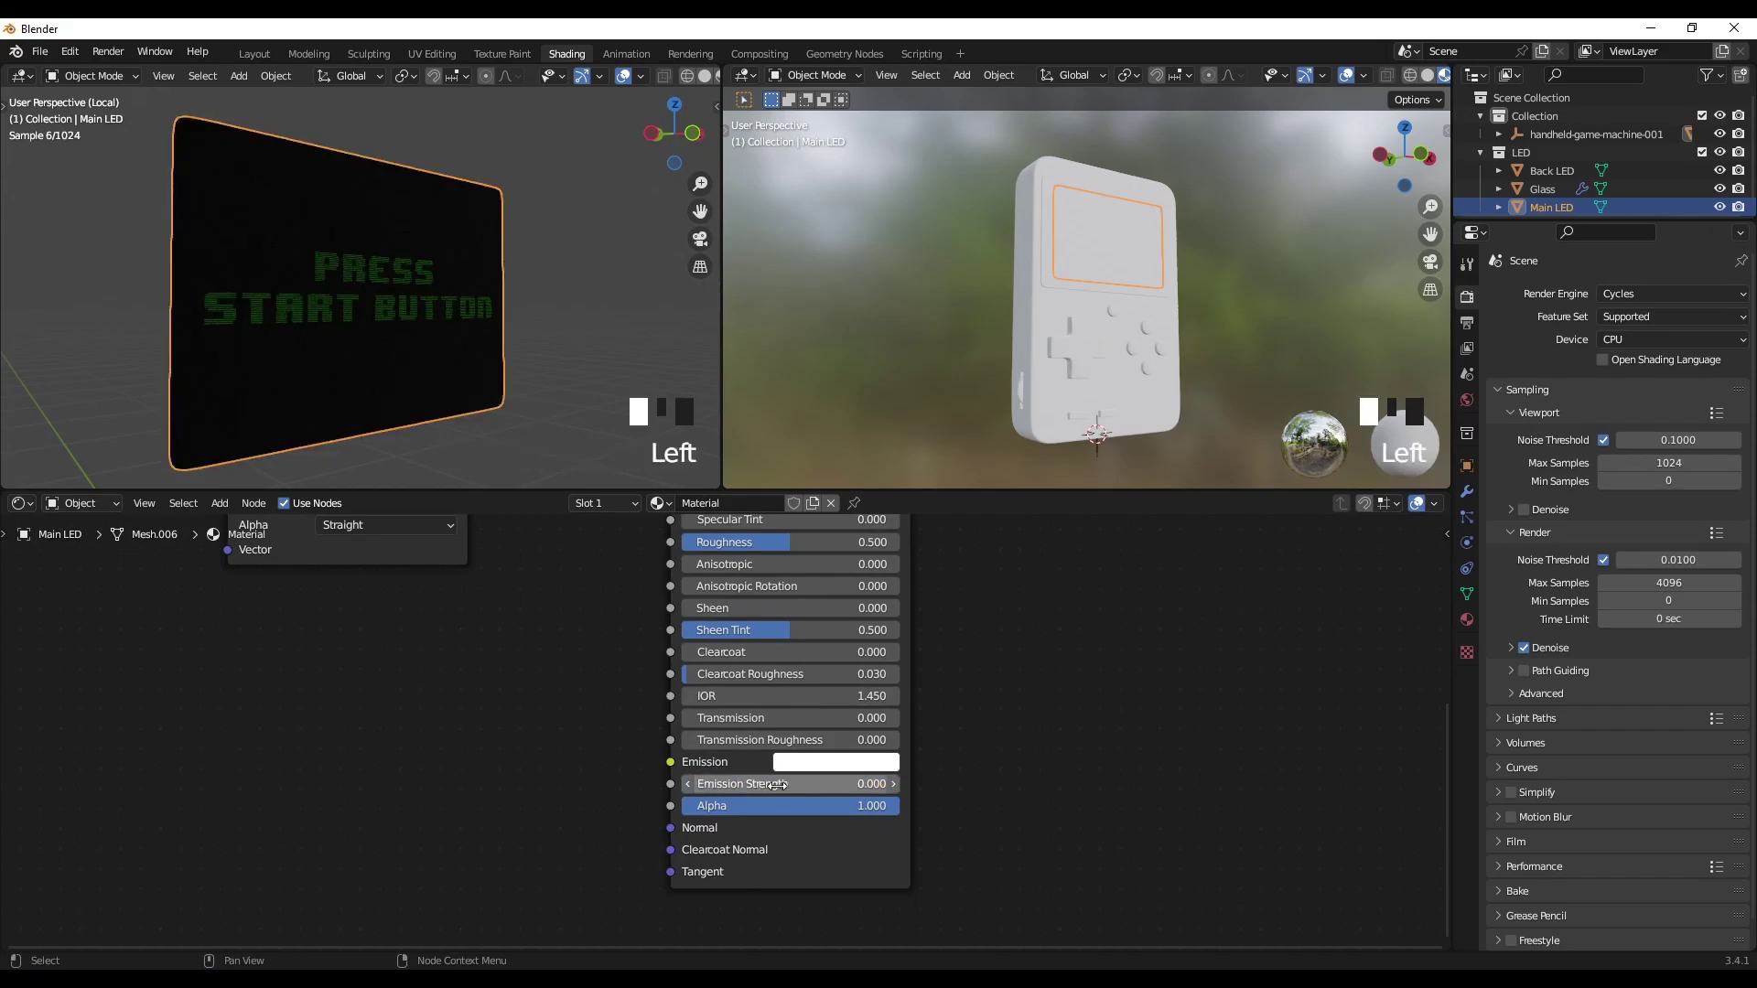
# Step: Move the Material Output node farther from the Principled BSDF and add an Emission node in the space between them
pyautogui.scroll(-5, 1010, 713)
pyautogui.keyDown('shift'); pyautogui.moveTo(925, 652); pyautogui.dragTo(834, 764, button='middle'); pyautogui.keyUp('shift')
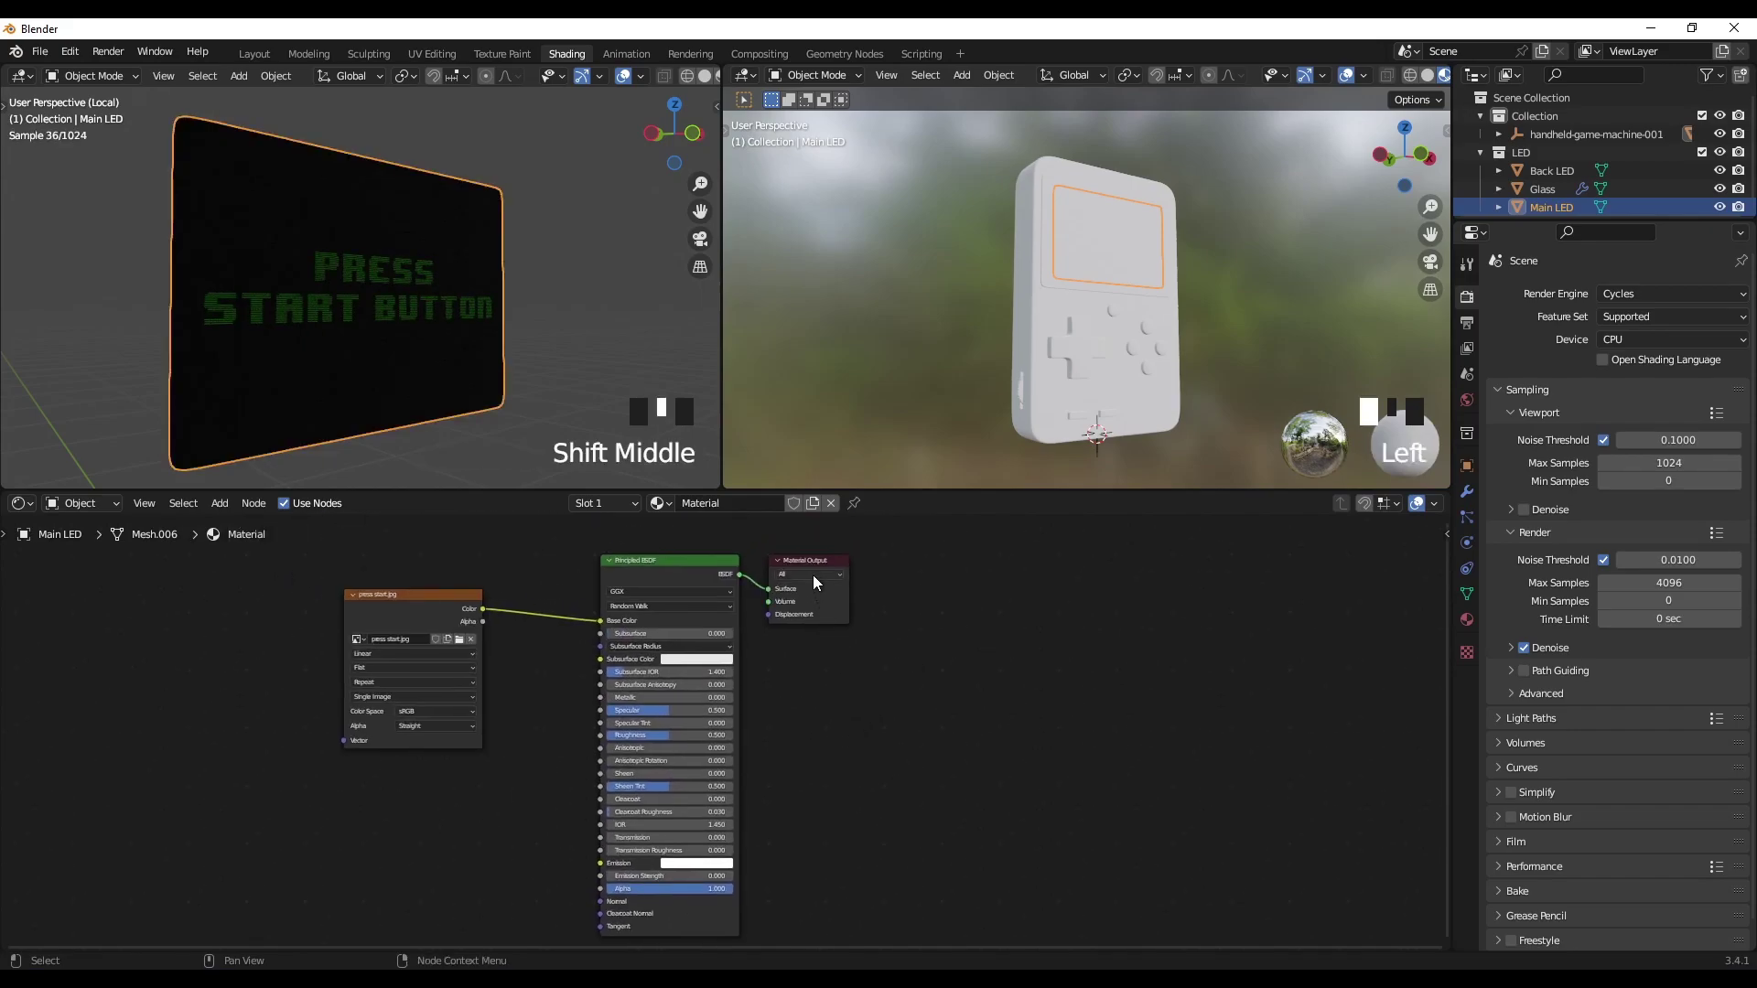
pyautogui.moveTo(807, 564); pyautogui.dragTo(1059, 566)
pyautogui.click(897, 659)
pyautogui.keyDown('shift'); pyautogui.moveTo(902, 644); pyautogui.dragTo(872, 721, button='middle'); pyautogui.keyUp('shift')
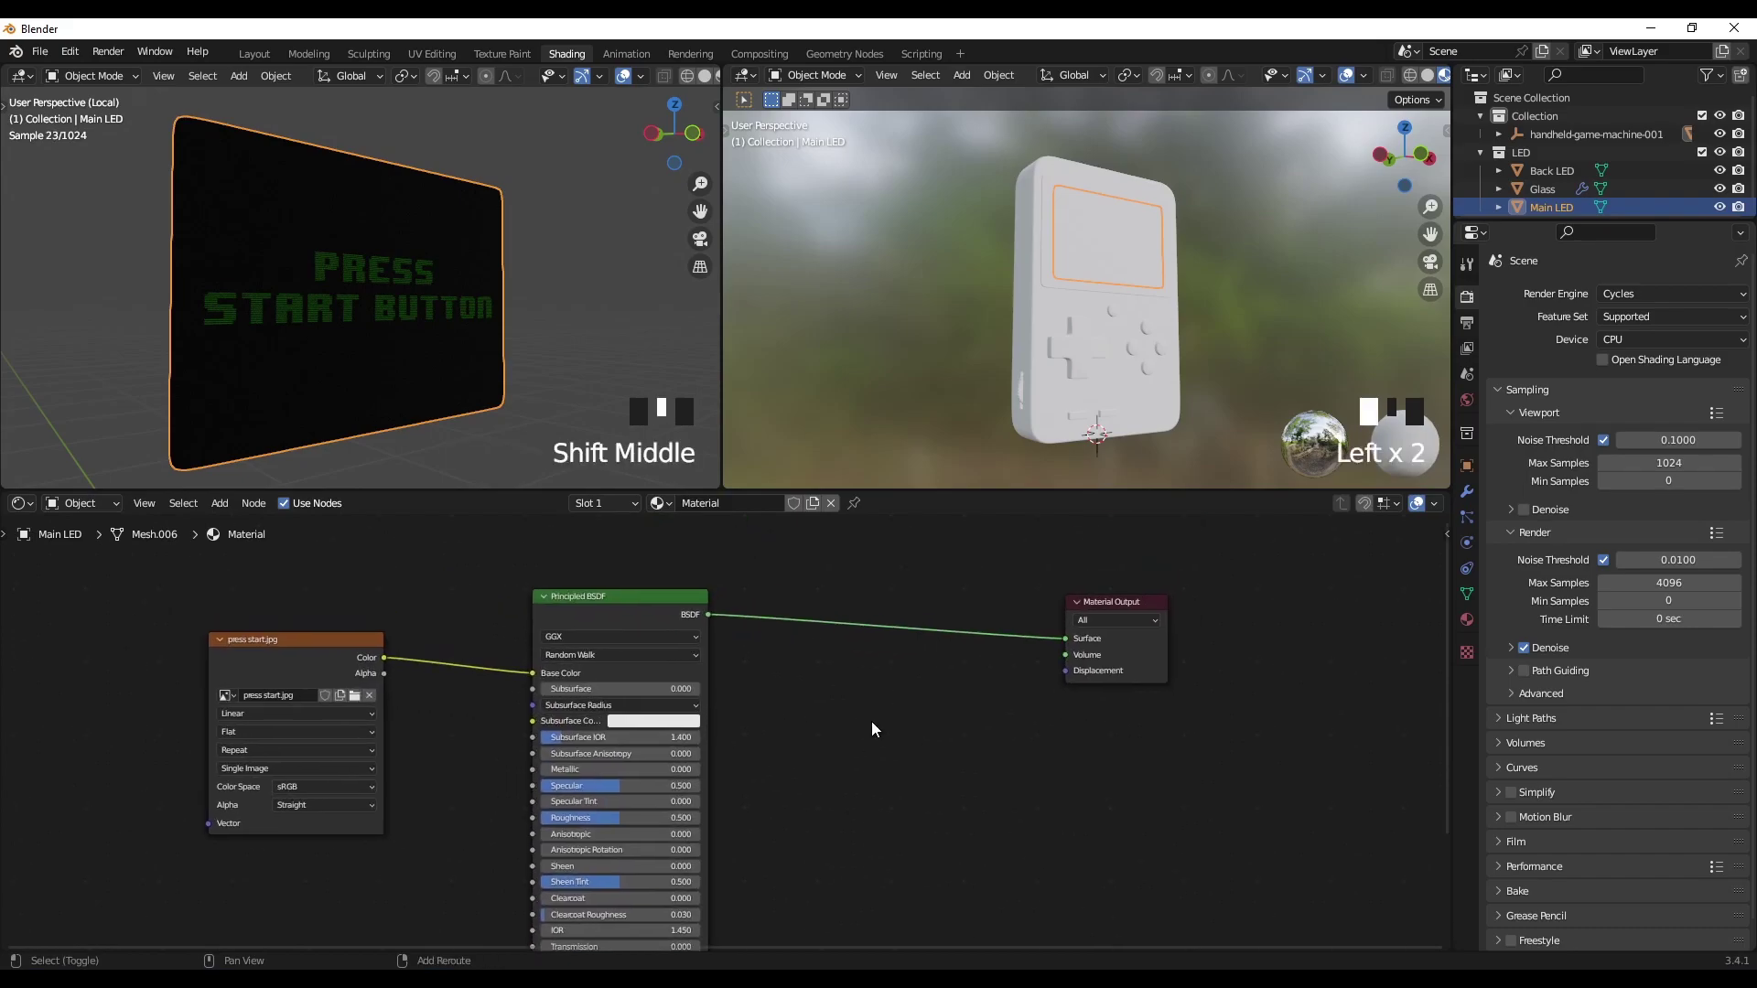
pyautogui.click(889, 721)
pyautogui.hotkey('shift', 'a')
pyautogui.write('emi')
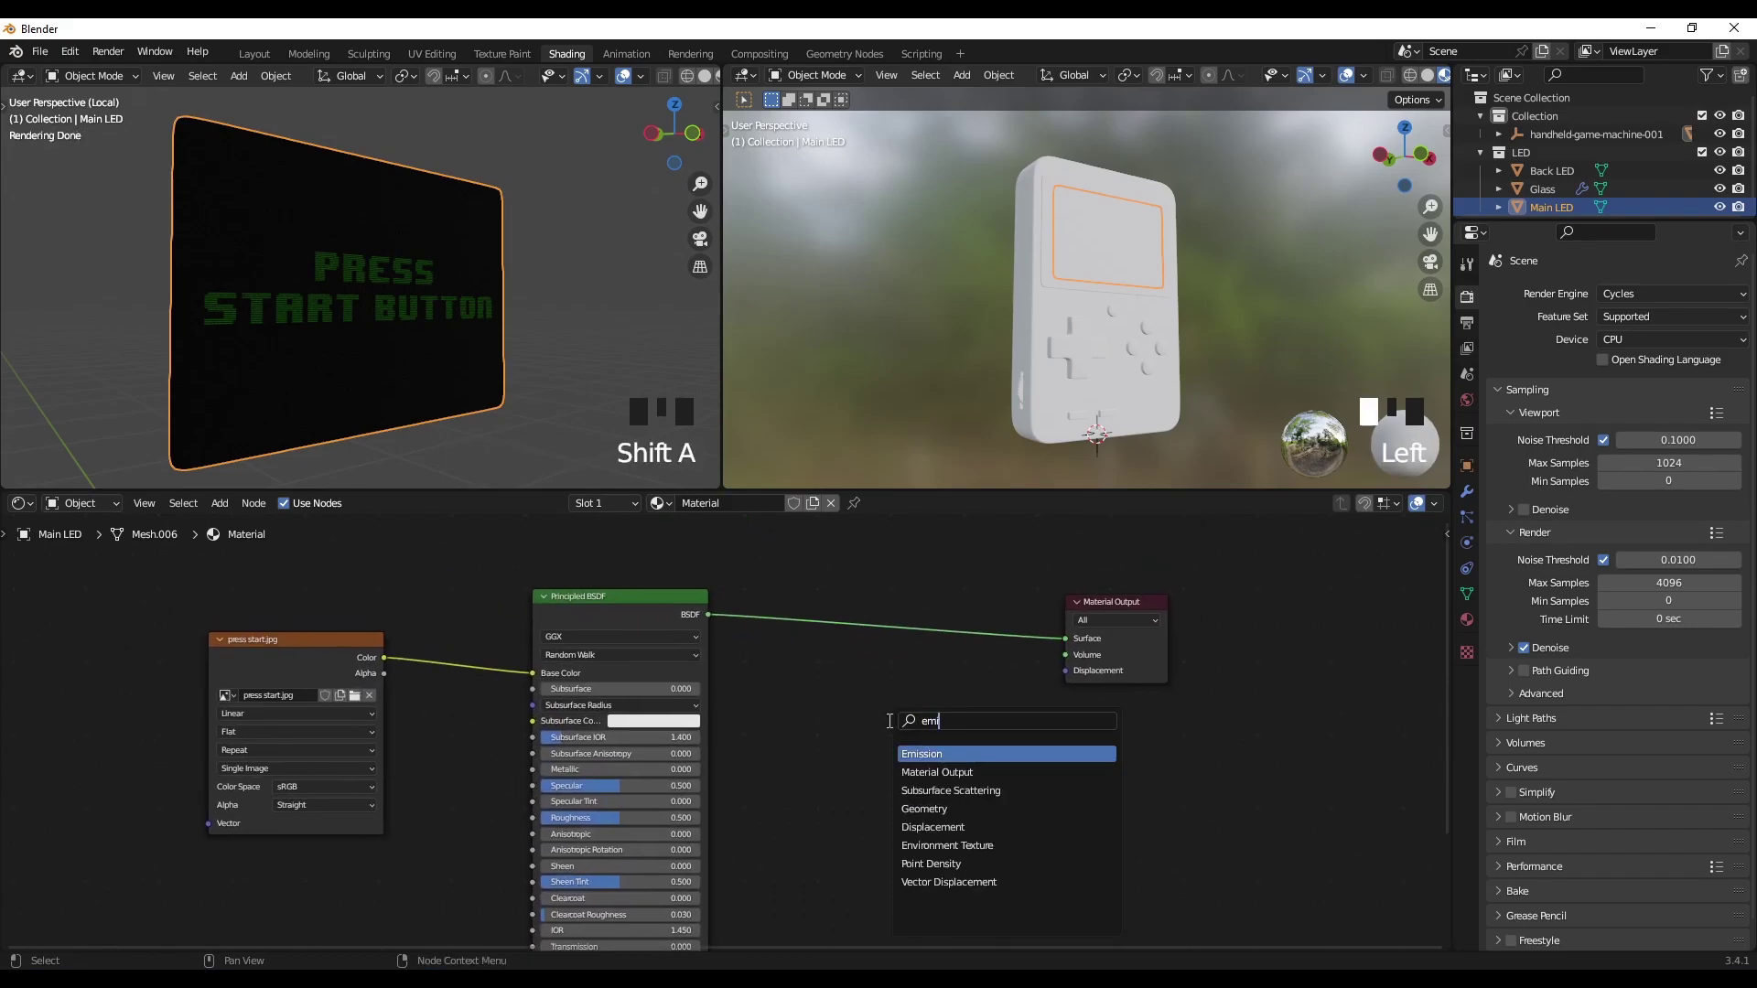
pyautogui.press('Return')
pyautogui.click(797, 724)
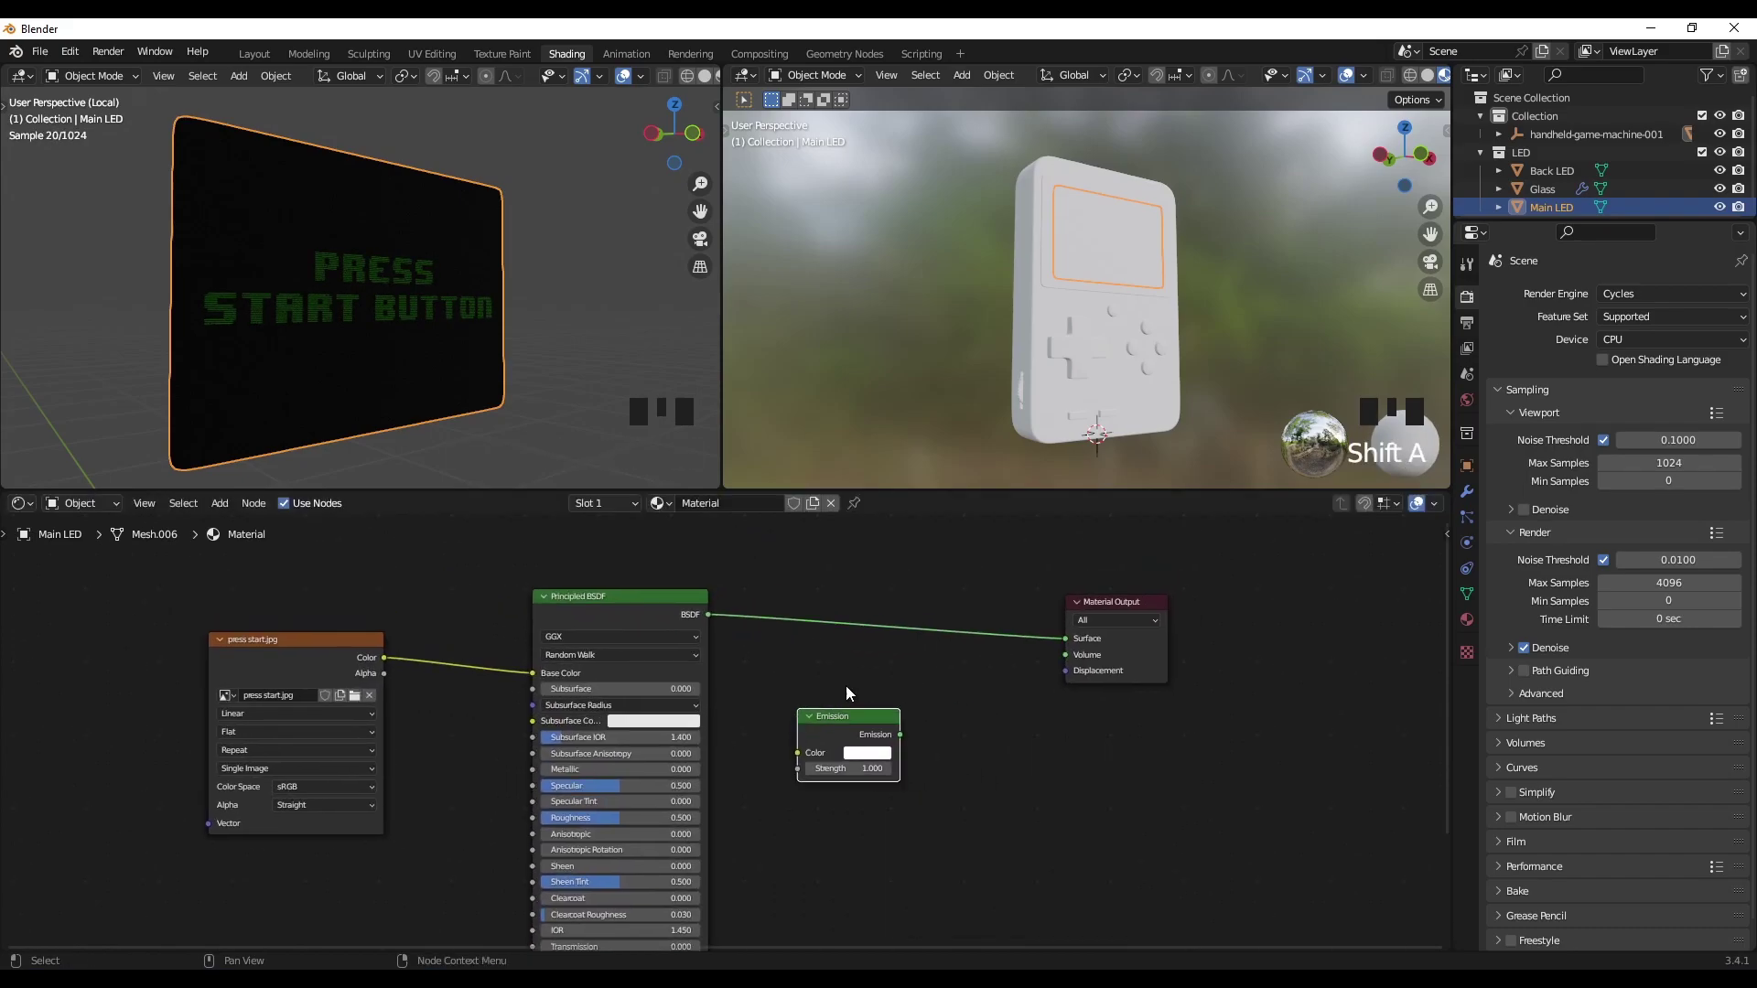
# Step: Add a second Image Texture node and place it above the Emission node
pyautogui.click(844, 688)
pyautogui.hotkey('shift', 'a')
pyautogui.click(840, 679)
pyautogui.write('image')
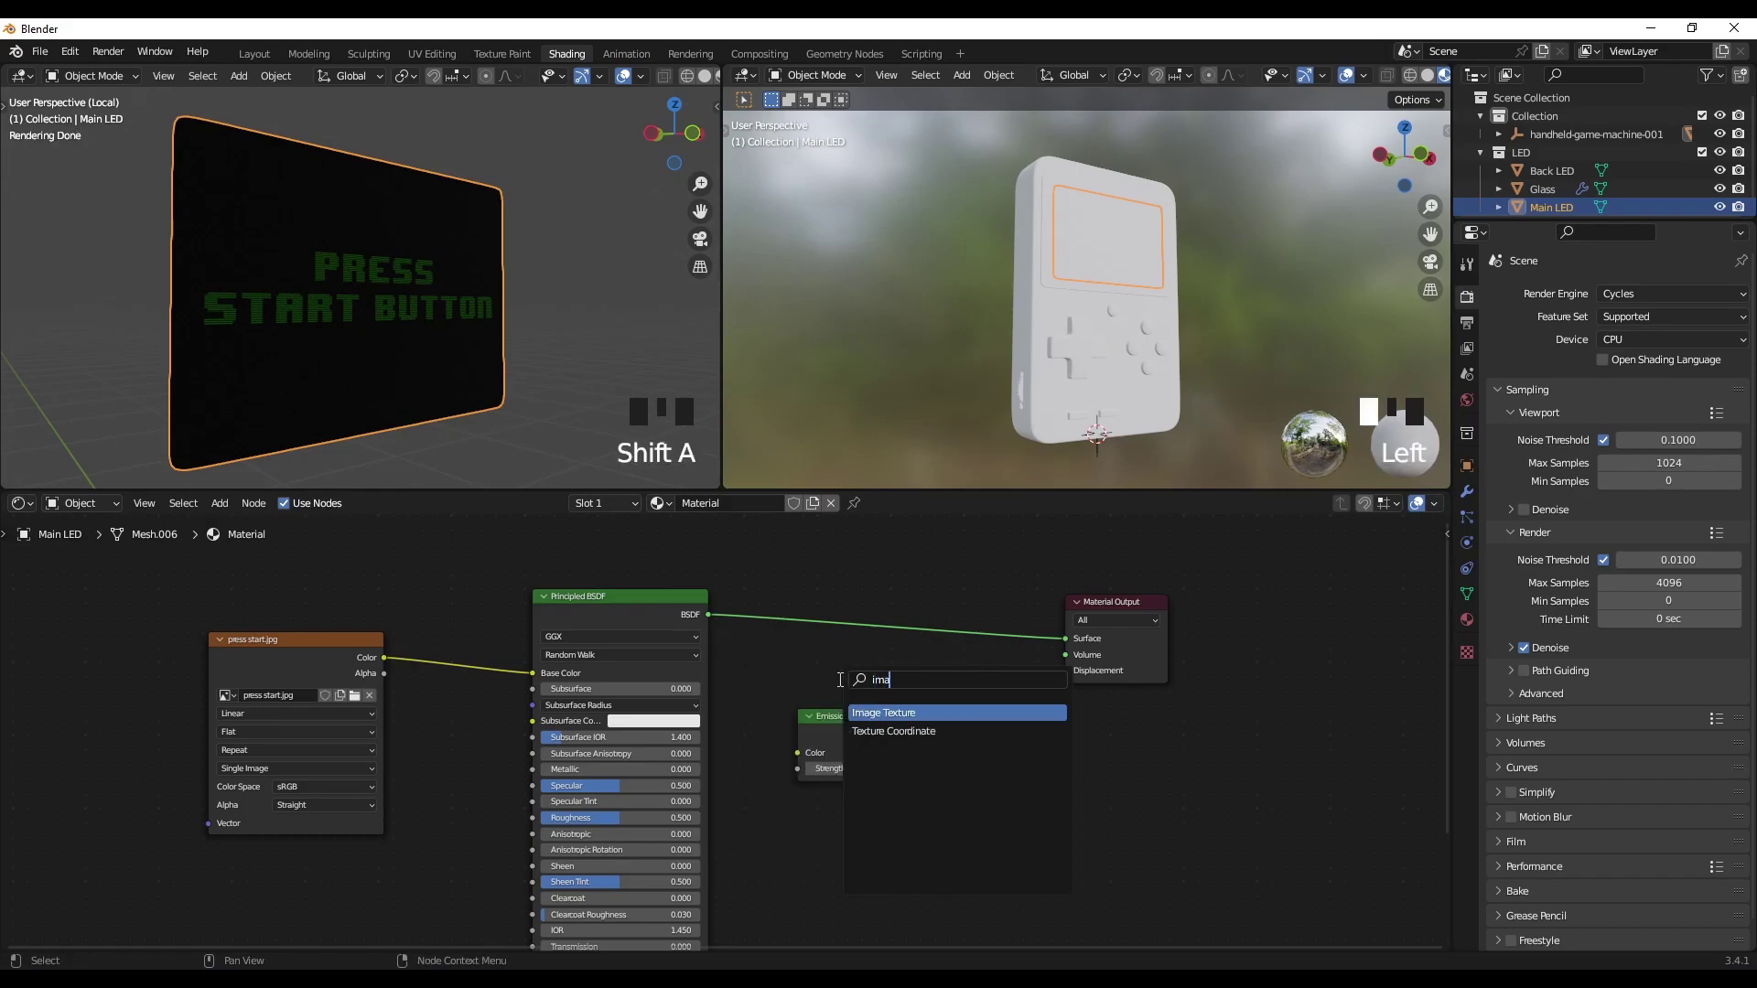
pyautogui.press('Return')
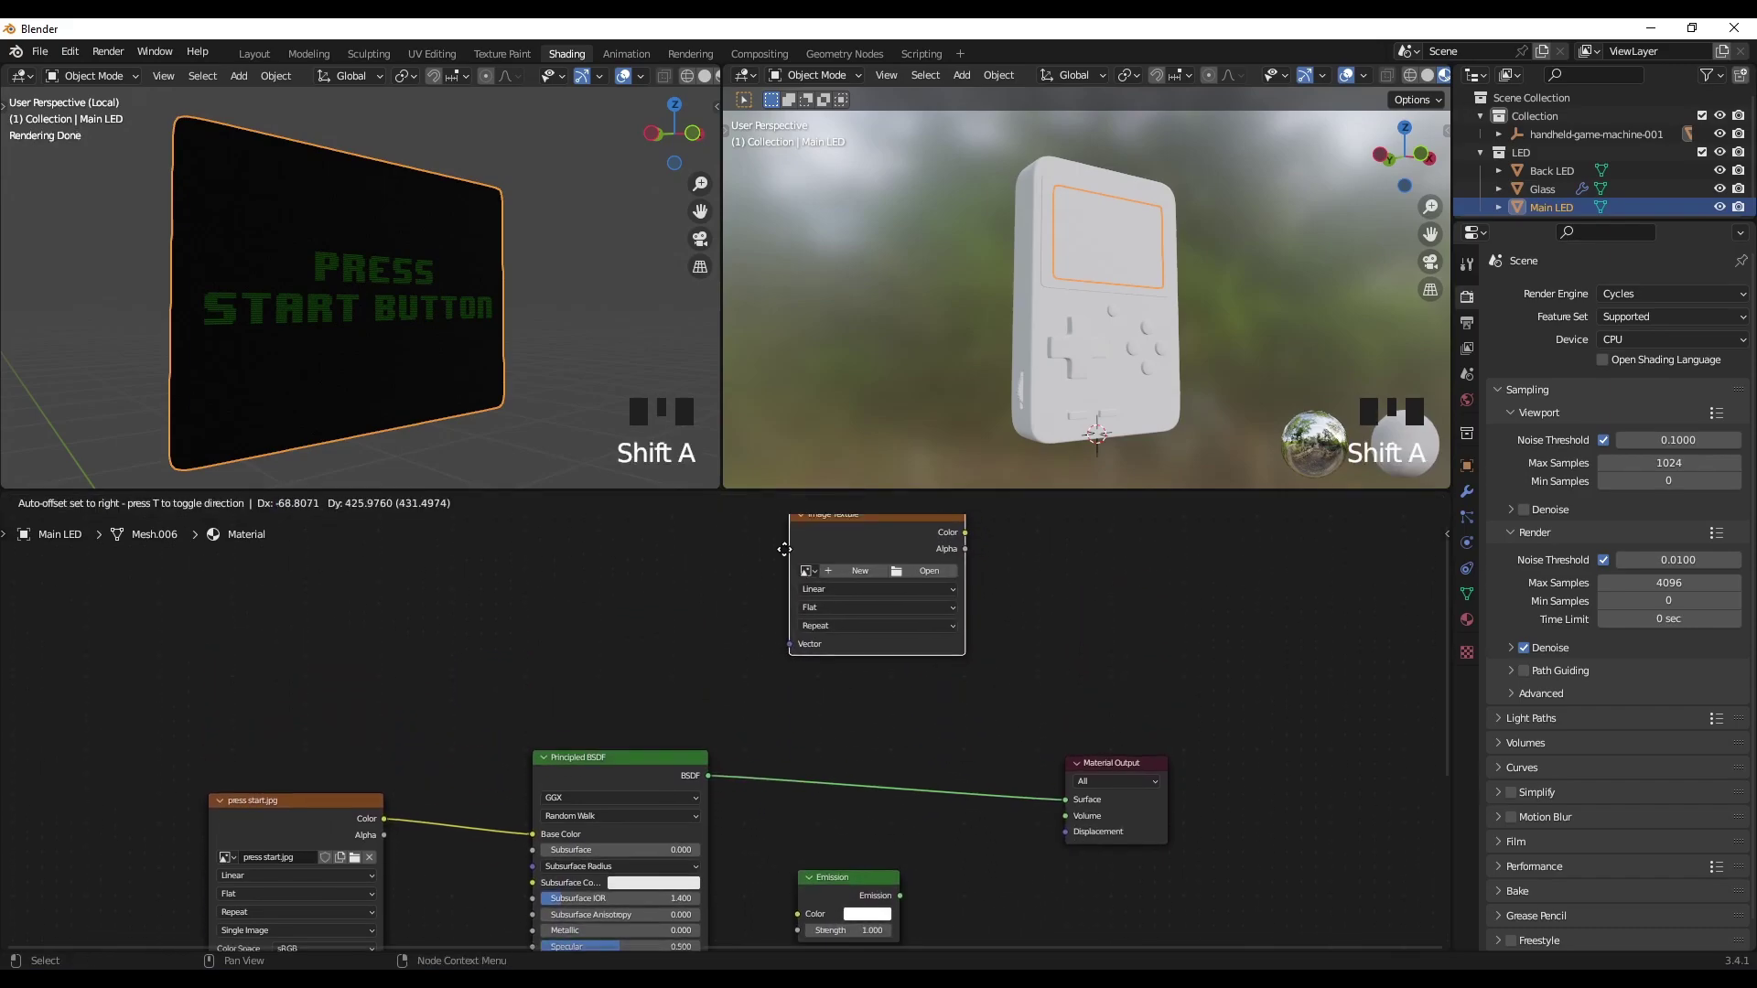
pyautogui.click(792, 514)
# Step: Add a Mix Shader node between the Emission node and the Material Output, shifting the output node to make room
pyautogui.moveTo(1127, 729); pyautogui.dragTo(982, 666, button='middle')
pyautogui.hotkey('shift', 'a')
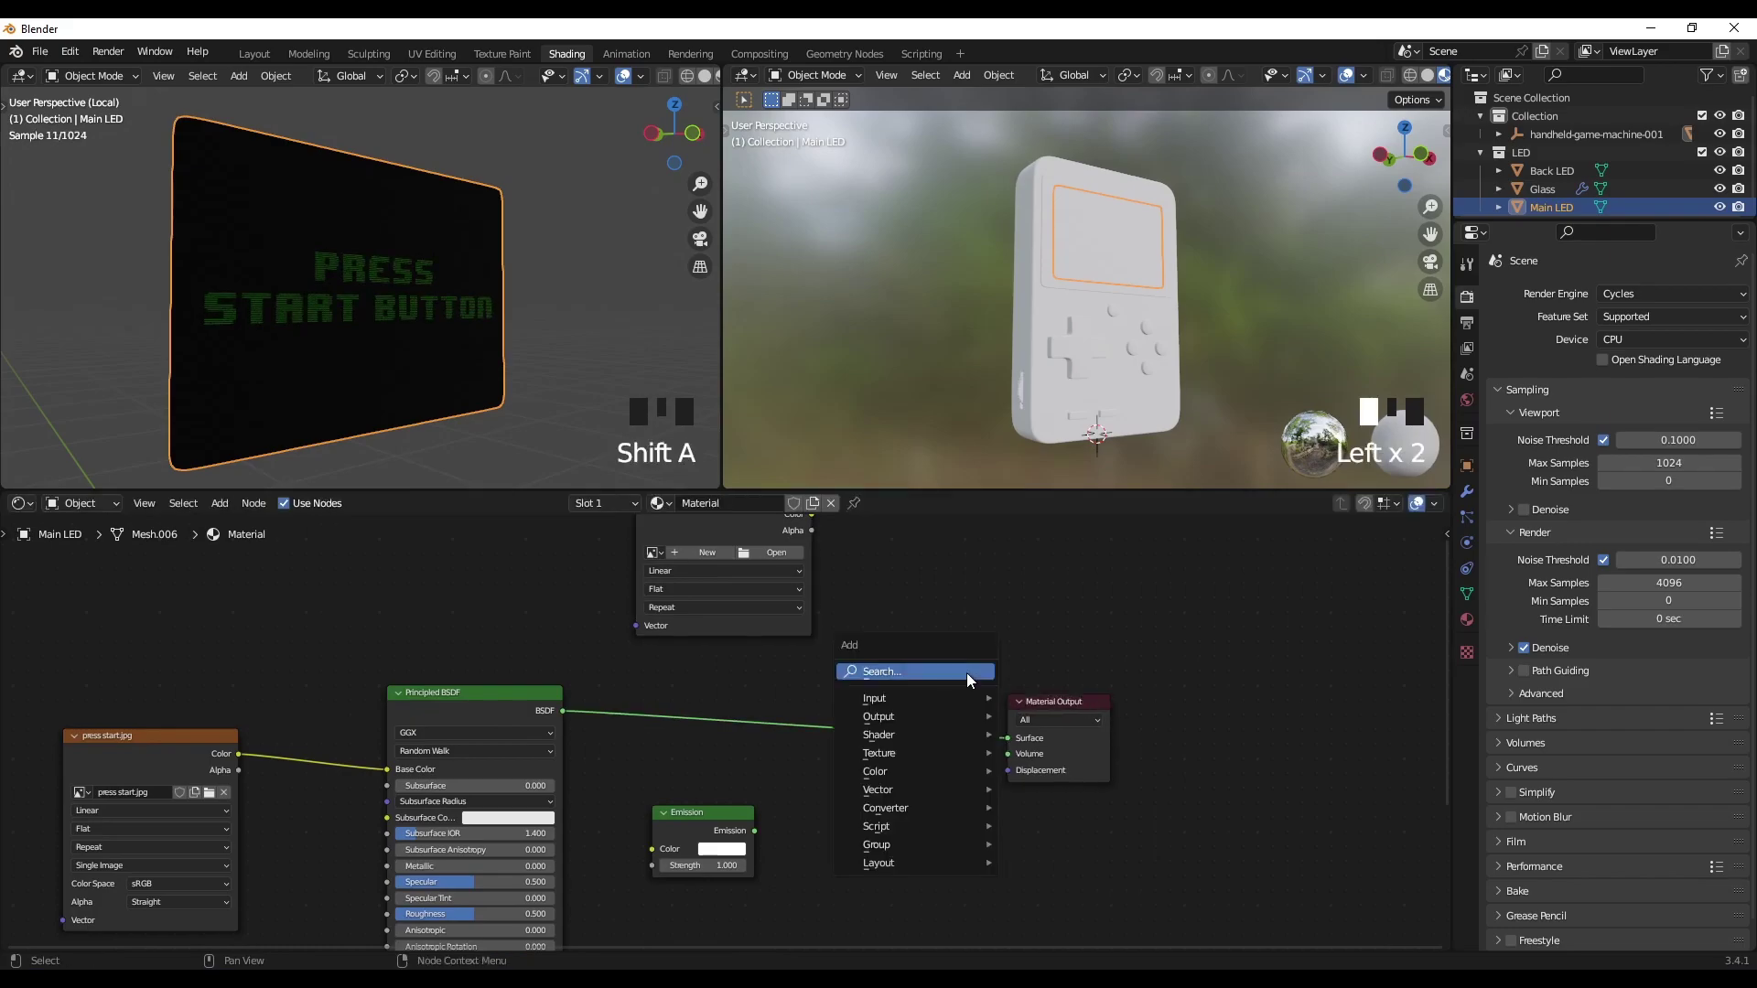
pyautogui.click(966, 674)
pyautogui.write('mix')
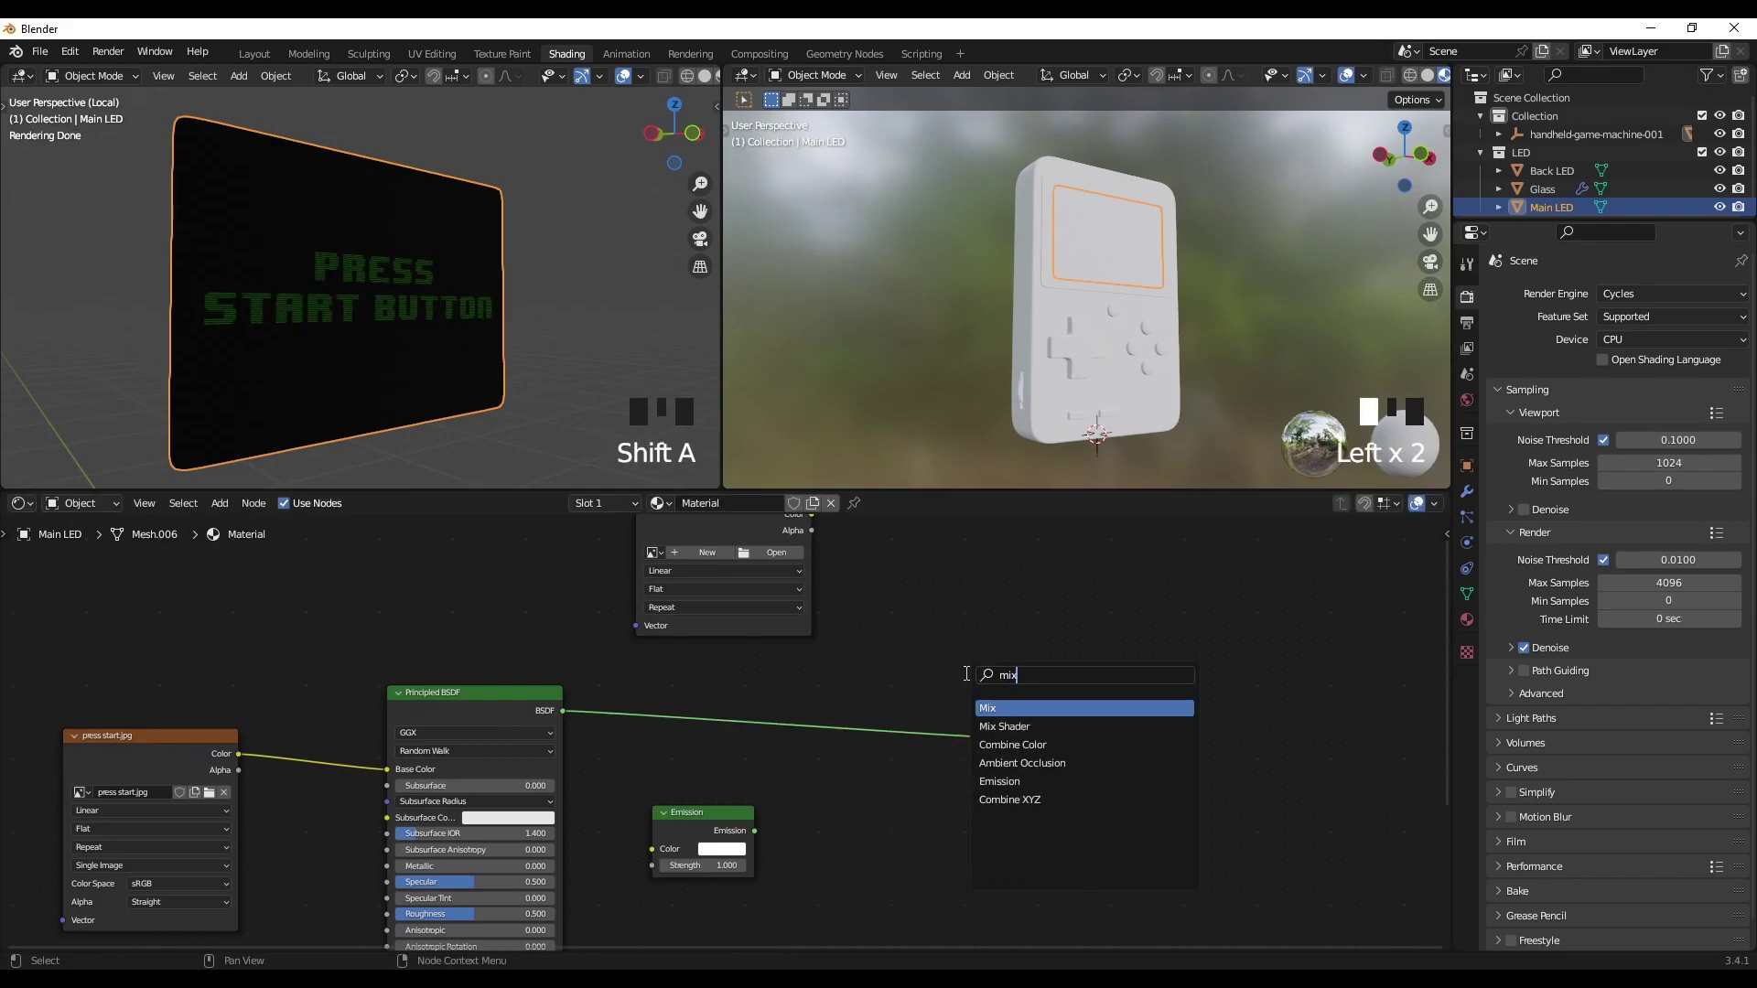
pyautogui.press('Down')
pyautogui.press('Return')
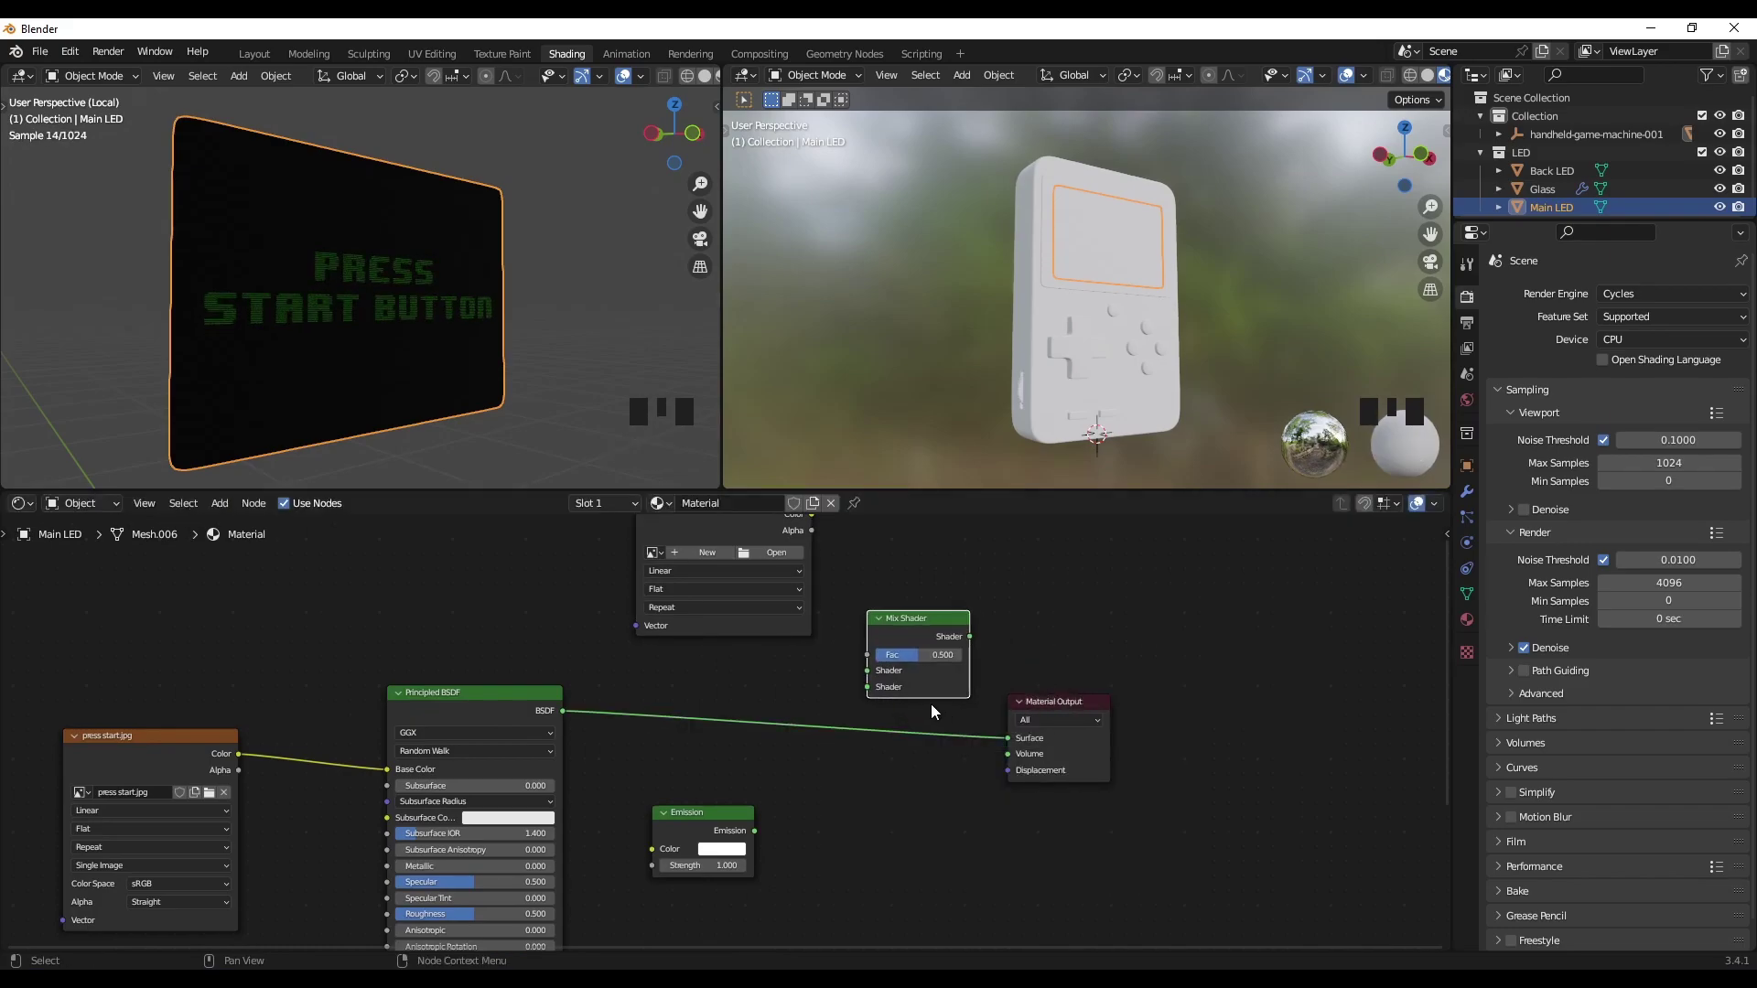
pyautogui.moveTo(1074, 704); pyautogui.dragTo(1253, 725)
pyautogui.moveTo(893, 617); pyautogui.dragTo(969, 869)
# Step: Connect the Principled BSDF to the Mix Shader's first Shader input and the Emission node to its second
pyautogui.moveTo(562, 710); pyautogui.dragTo(924, 820)
pyautogui.moveTo(919, 660); pyautogui.dragTo(913, 700, button='middle')
pyautogui.moveTo(769, 901); pyautogui.dragTo(766, 854, button='middle')
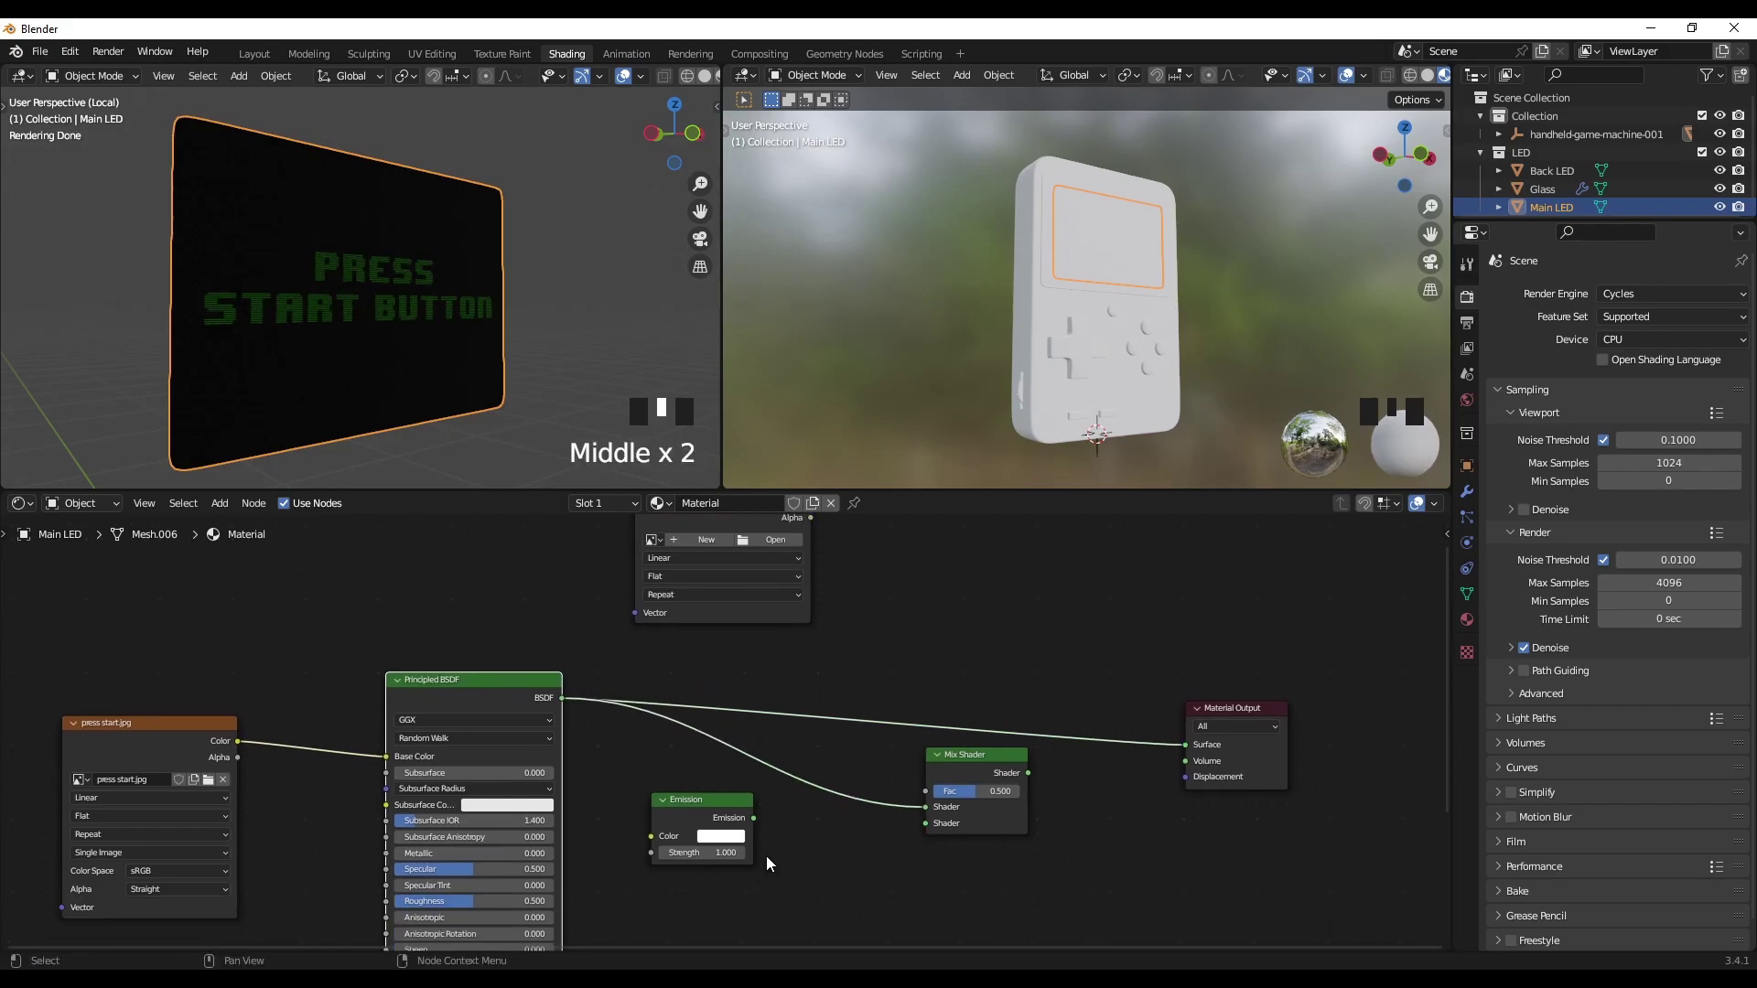
pyautogui.scroll(4, 766, 855)
pyautogui.moveTo(745, 785); pyautogui.dragTo(666, 649, button='middle')
pyautogui.moveTo(688, 716); pyautogui.dragTo(932, 724)
# Step: Load press start mask.jpg from the Desktop into the empty Image Texture node
pyautogui.scroll(-4, 878, 662)
pyautogui.scroll(5, 877, 661)
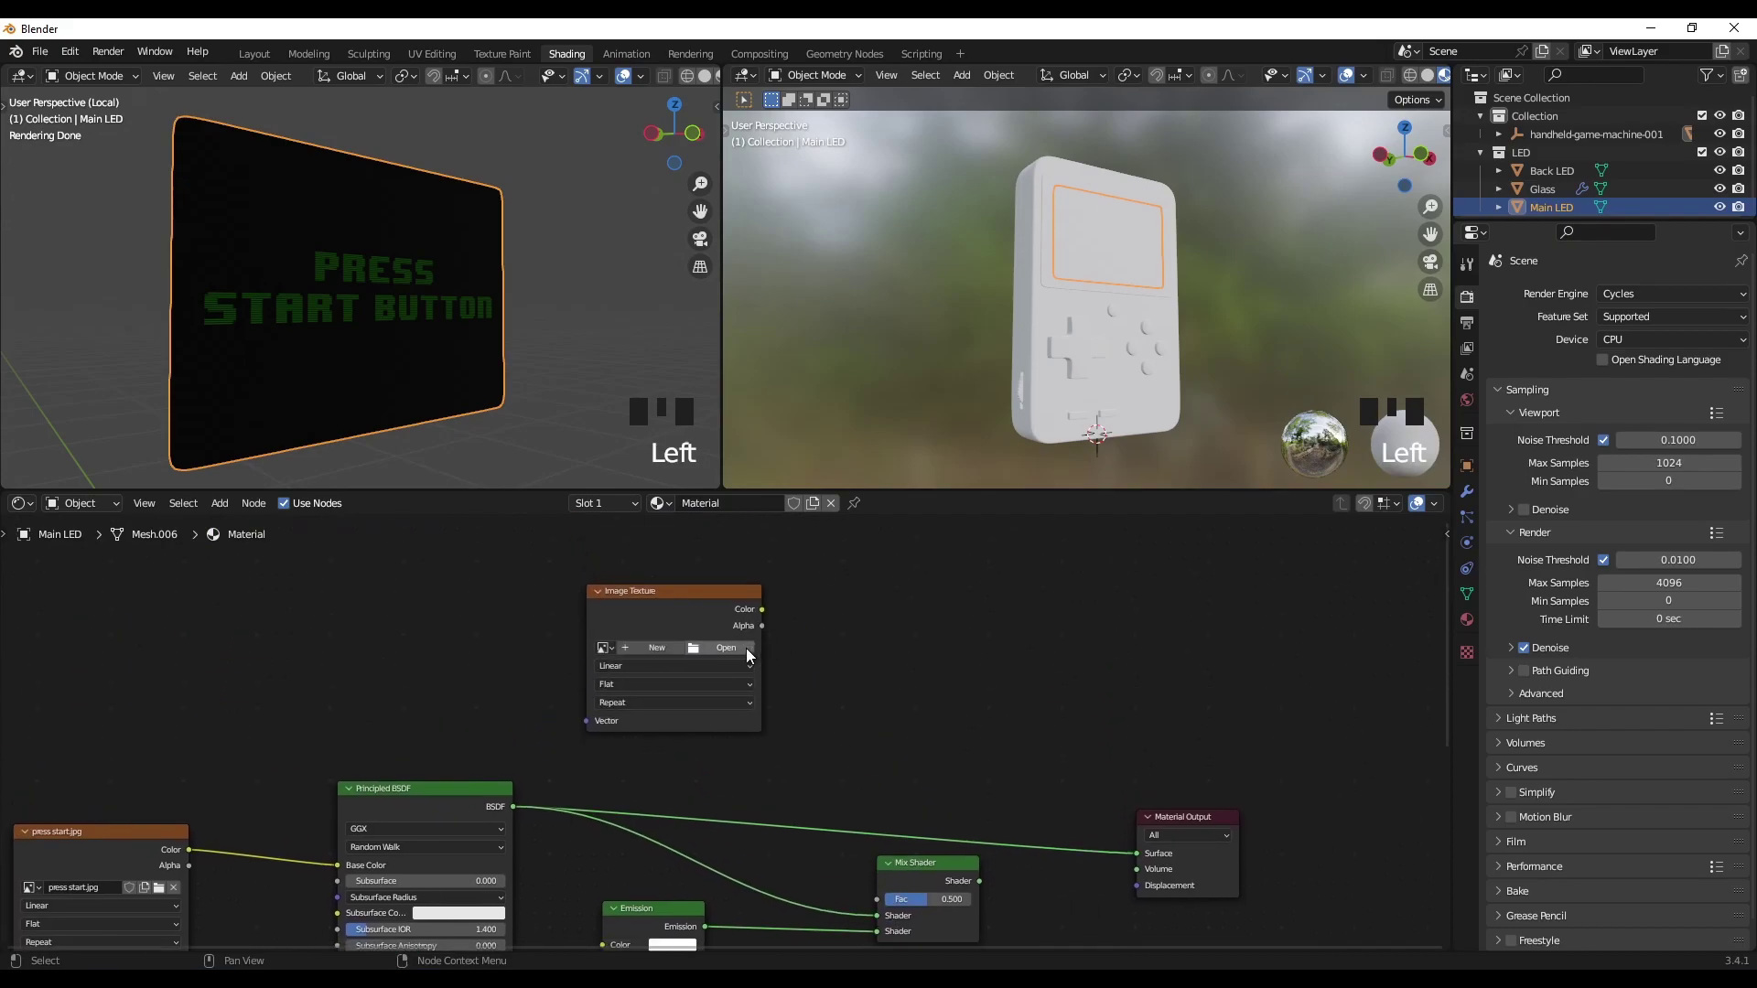
pyautogui.click(747, 651)
pyautogui.click(455, 398)
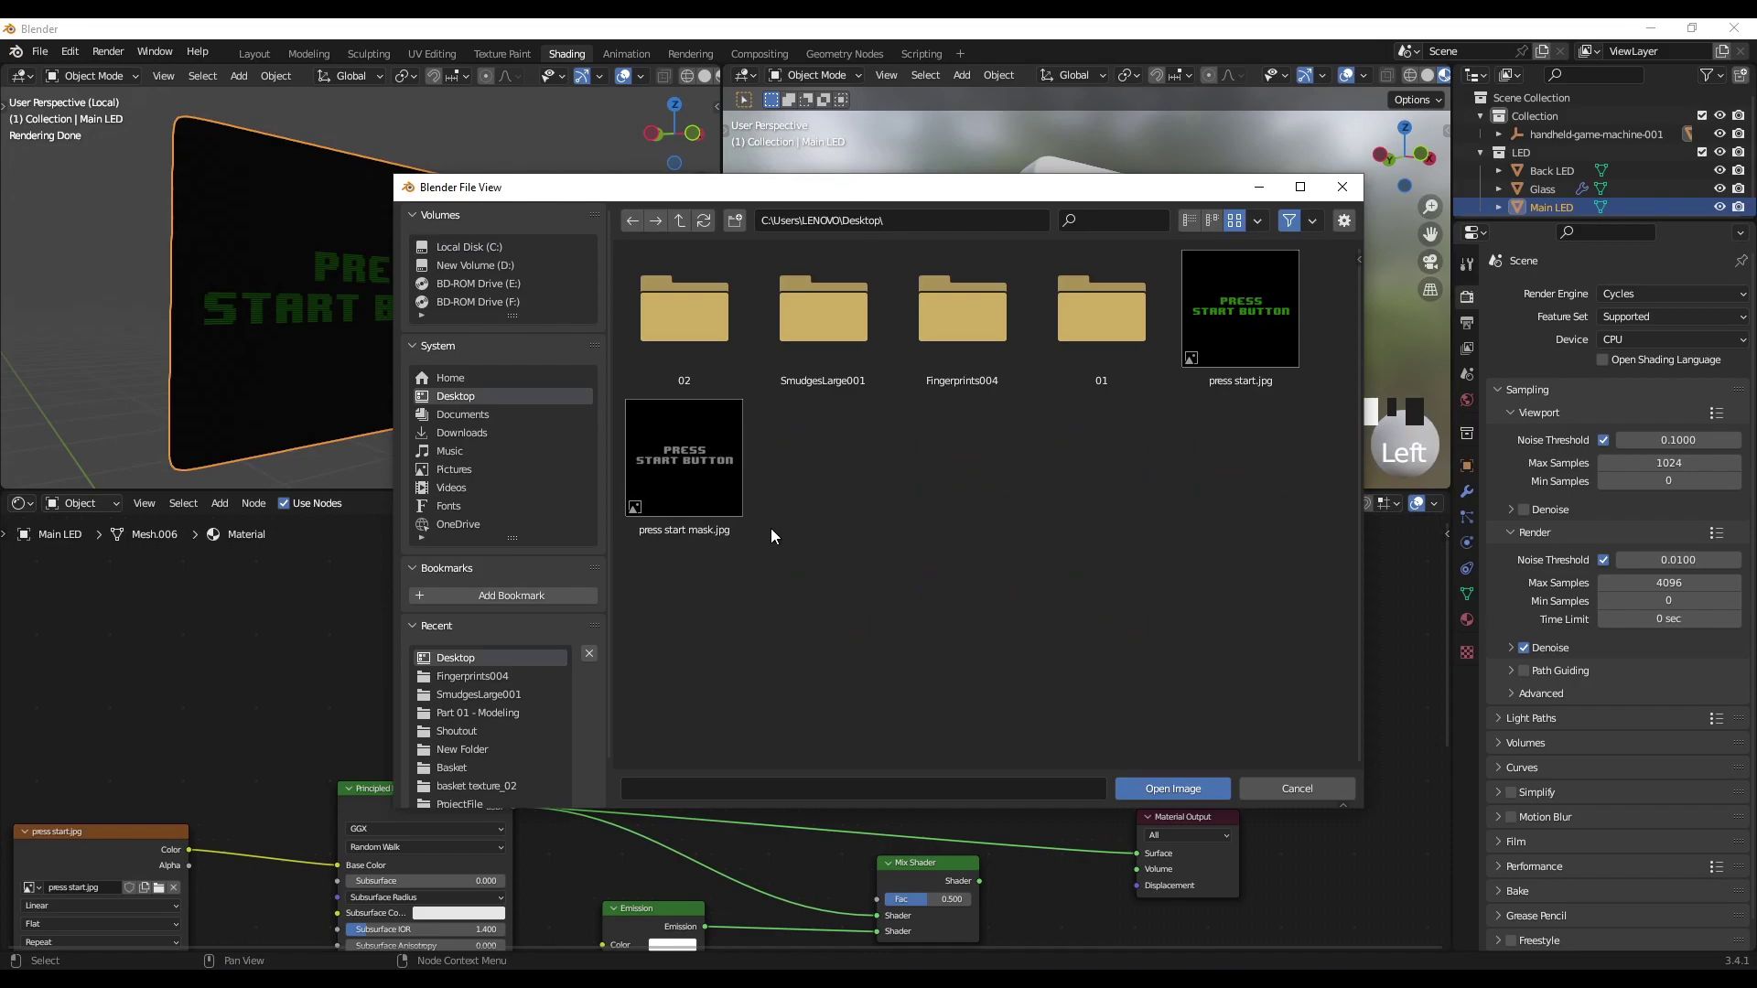
pyautogui.doubleClick(717, 473)
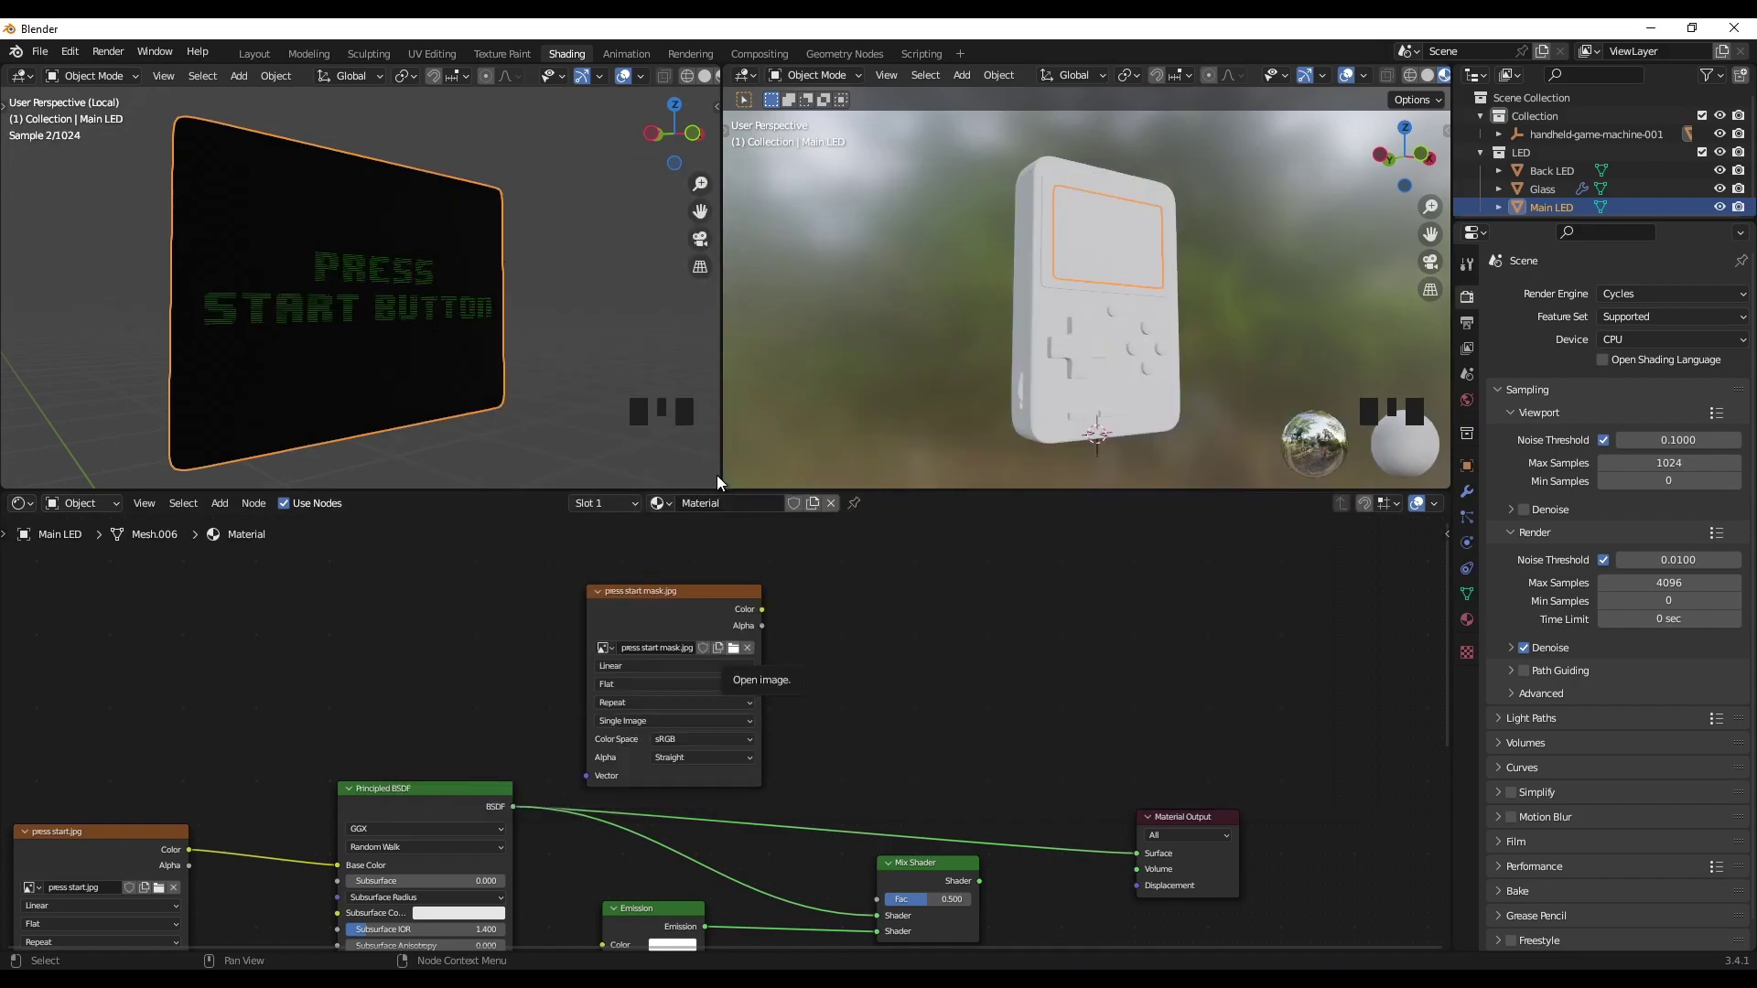
# Step: Connect the mask texture's Color to the Mix Shader's Fac and the Mix Shader's output to the Material Output's Surface
pyautogui.moveTo(828, 697); pyautogui.dragTo(804, 624, button='middle')
pyautogui.moveTo(739, 538); pyautogui.dragTo(853, 827)
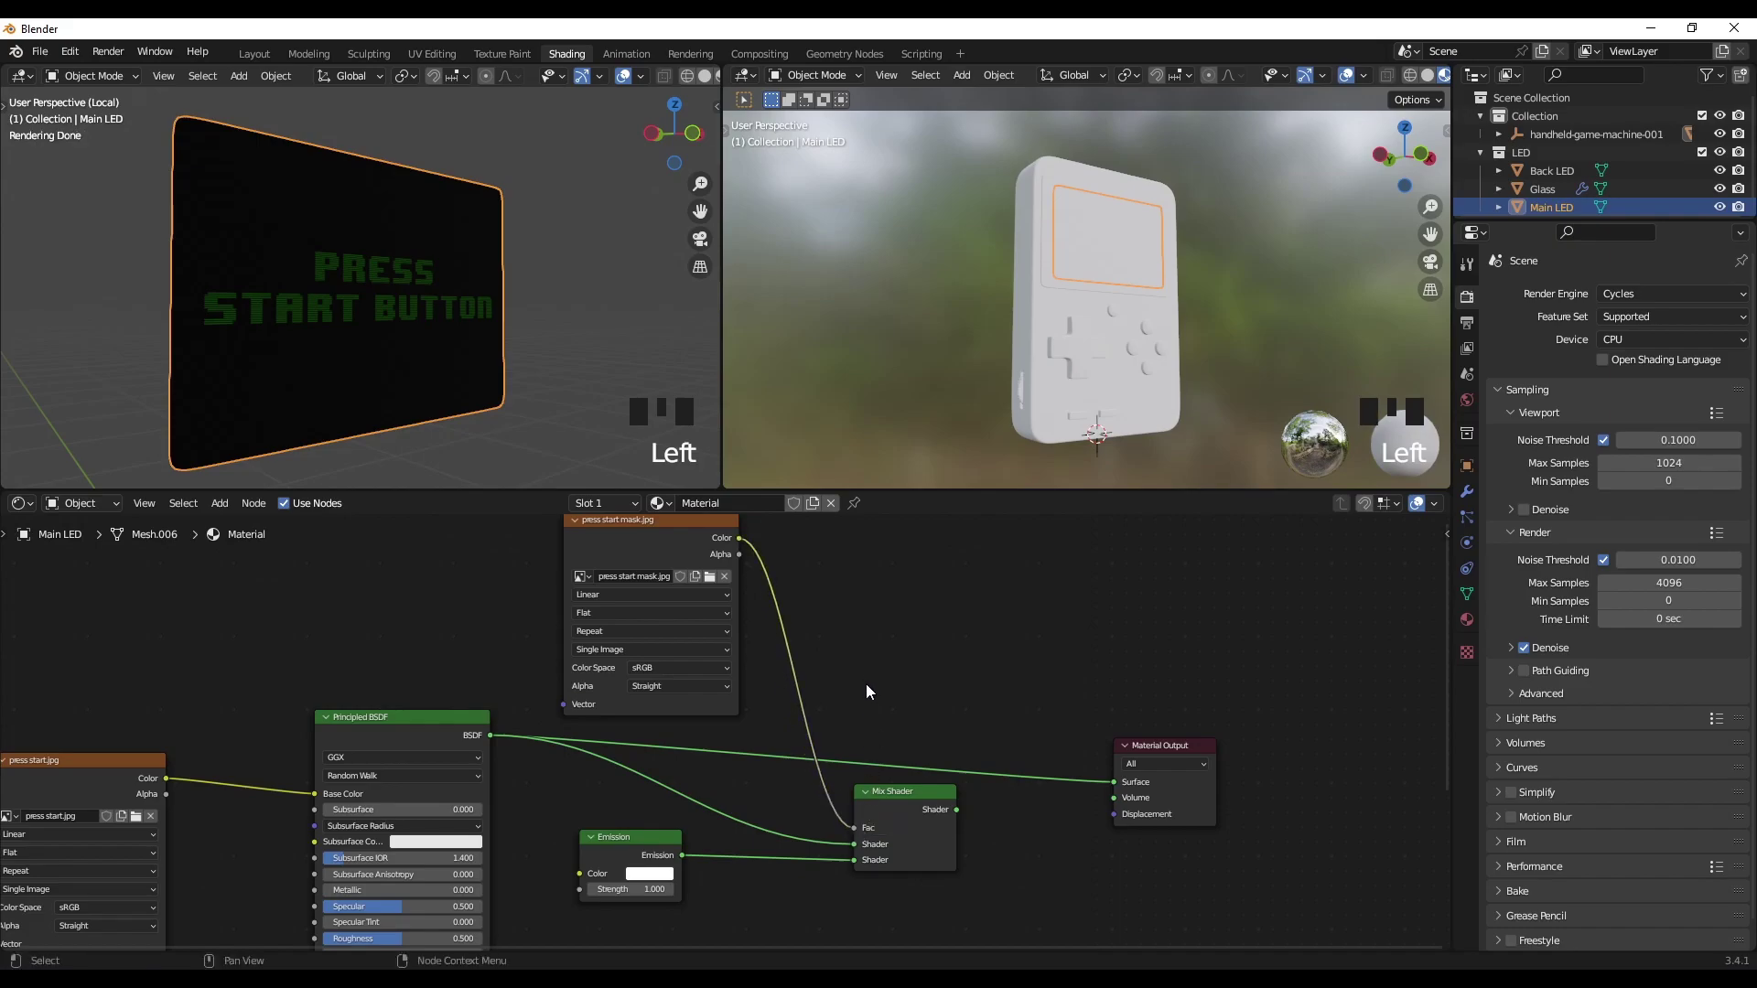
pyautogui.moveTo(956, 810); pyautogui.dragTo(1122, 786)
pyautogui.keyDown('shift'); pyautogui.moveTo(493, 385); pyautogui.dragTo(412, 280, button='middle'); pyautogui.keyUp('shift')
pyautogui.scroll(4, 459, 375)
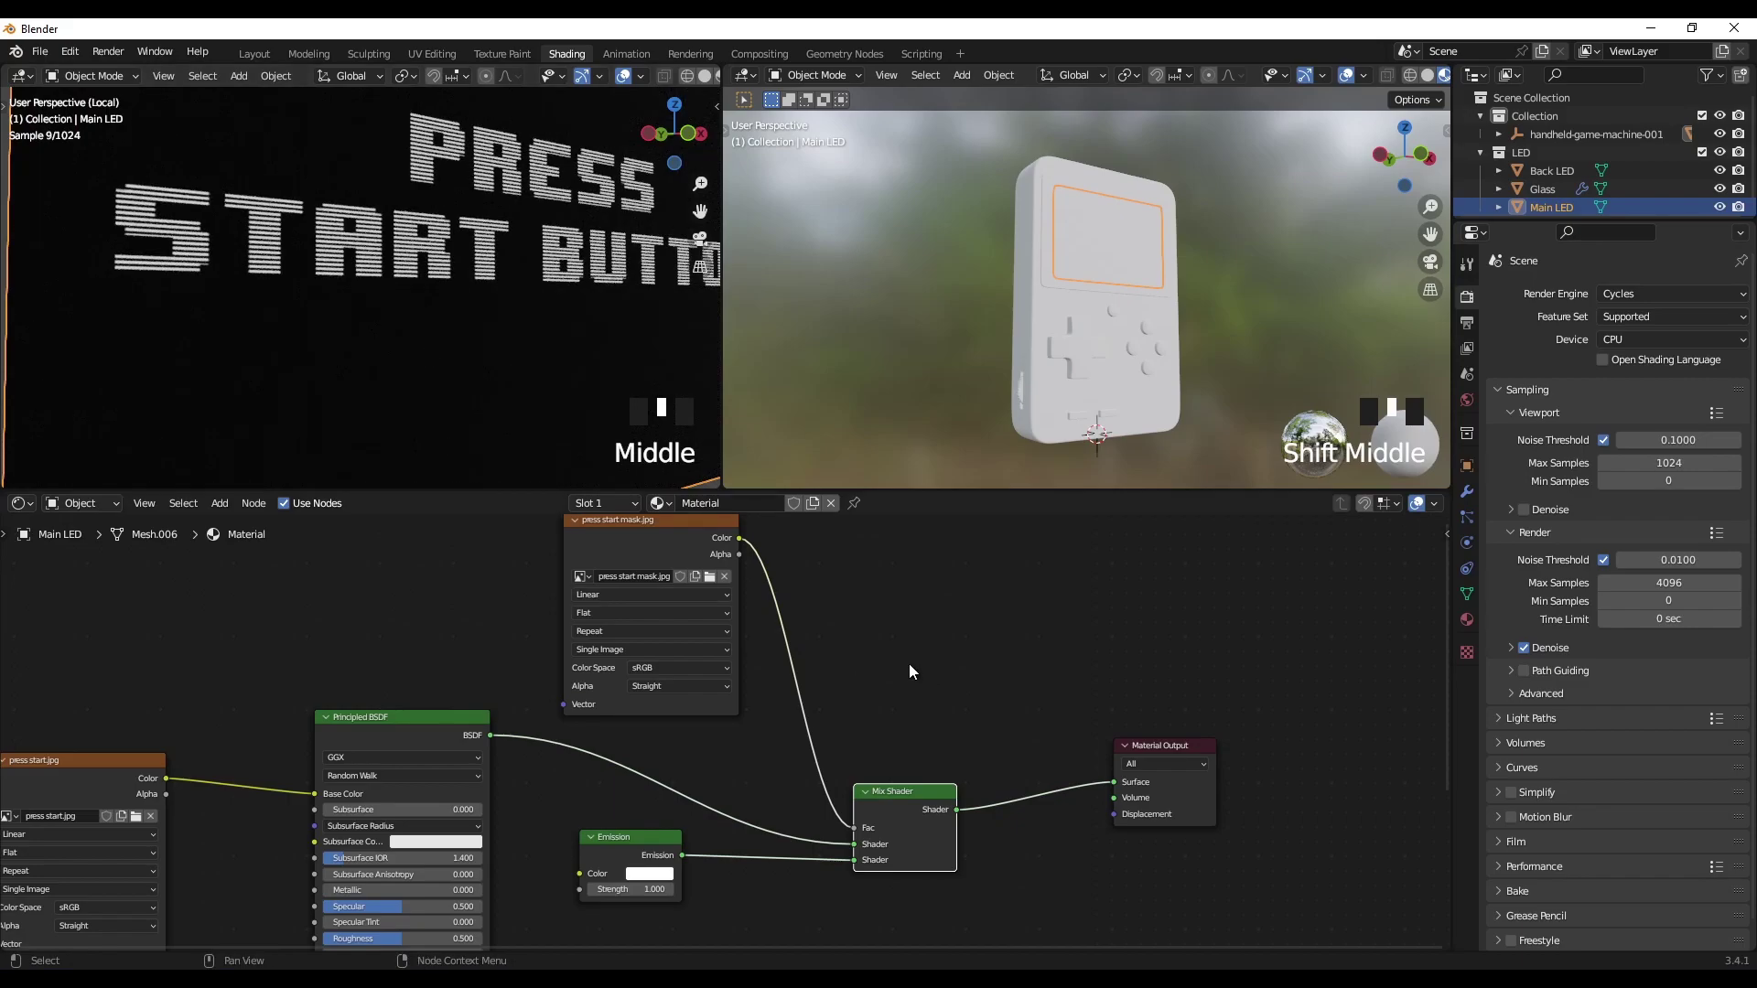
# Step: Reposition the Emission node slightly and set its color to bright green
pyautogui.keyDown('shift'); pyautogui.moveTo(880, 672); pyautogui.dragTo(950, 585, button='middle'); pyautogui.keyUp('shift')
pyautogui.moveTo(711, 758); pyautogui.dragTo(736, 781)
pyautogui.click(745, 811)
pyautogui.click(816, 657)
pyautogui.click(742, 635)
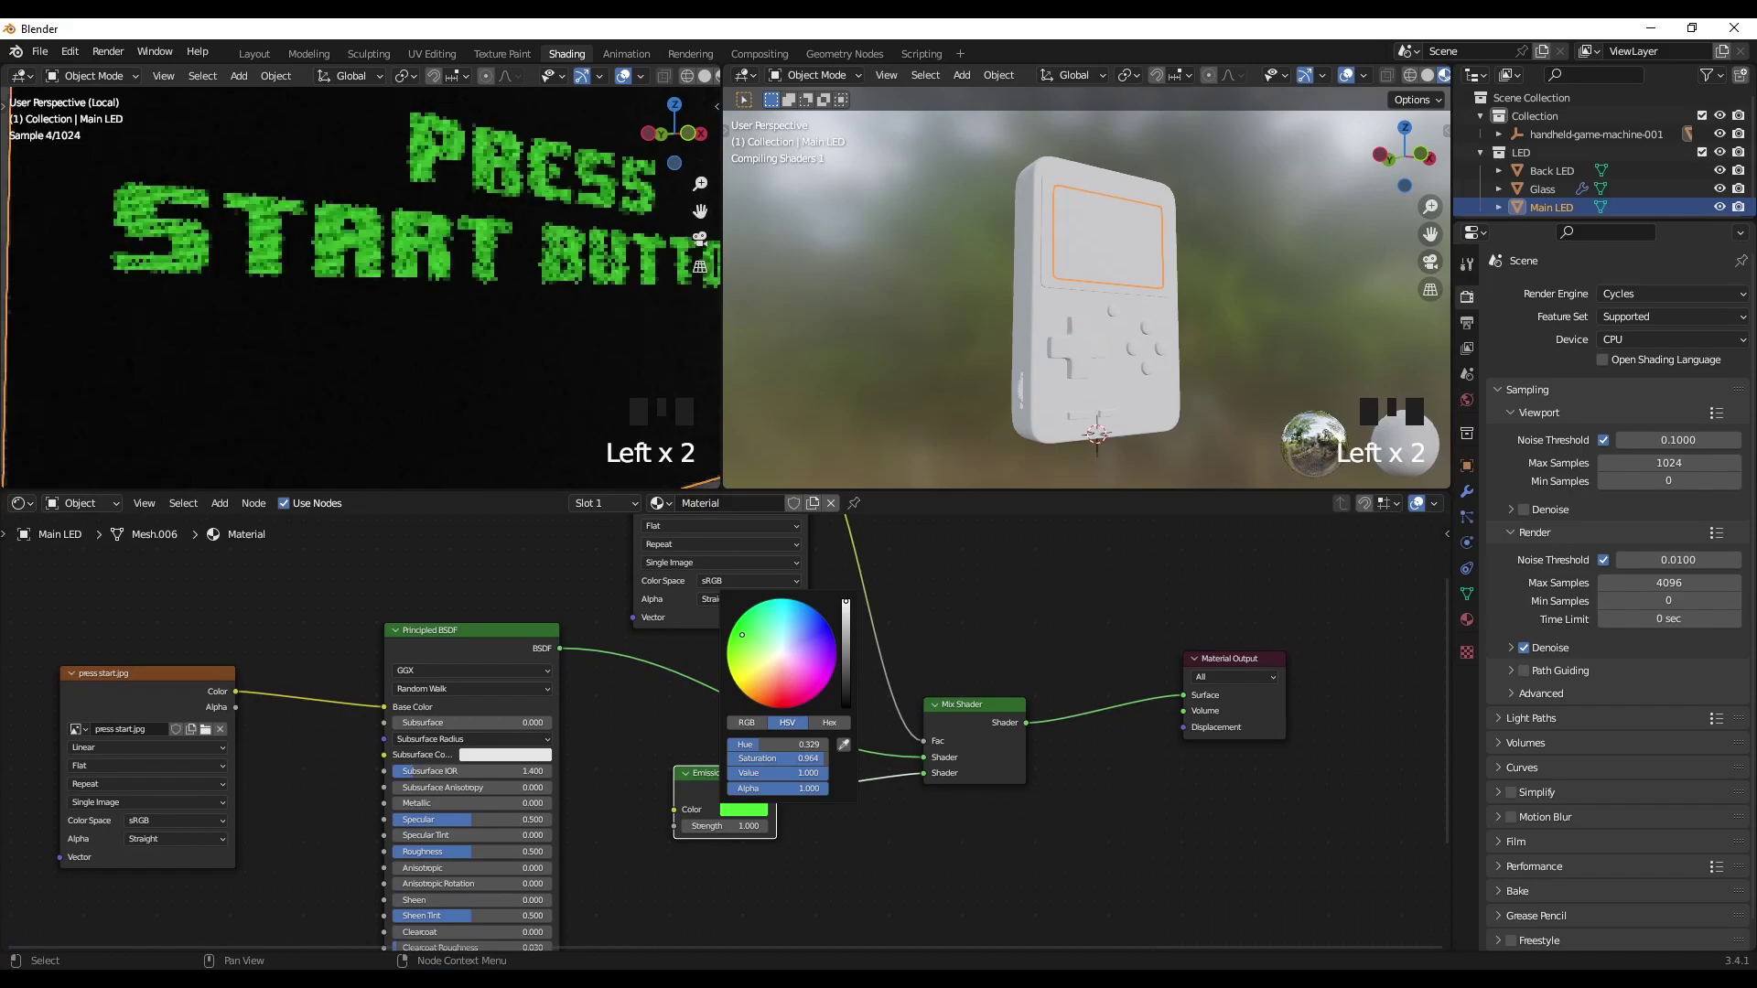
pyautogui.moveTo(742, 635); pyautogui.dragTo(739, 641)
pyautogui.click(781, 851)
# Step: Set the Emission node's Strength to 50 and check the glowing lettering in the rendered view
pyautogui.click(721, 827)
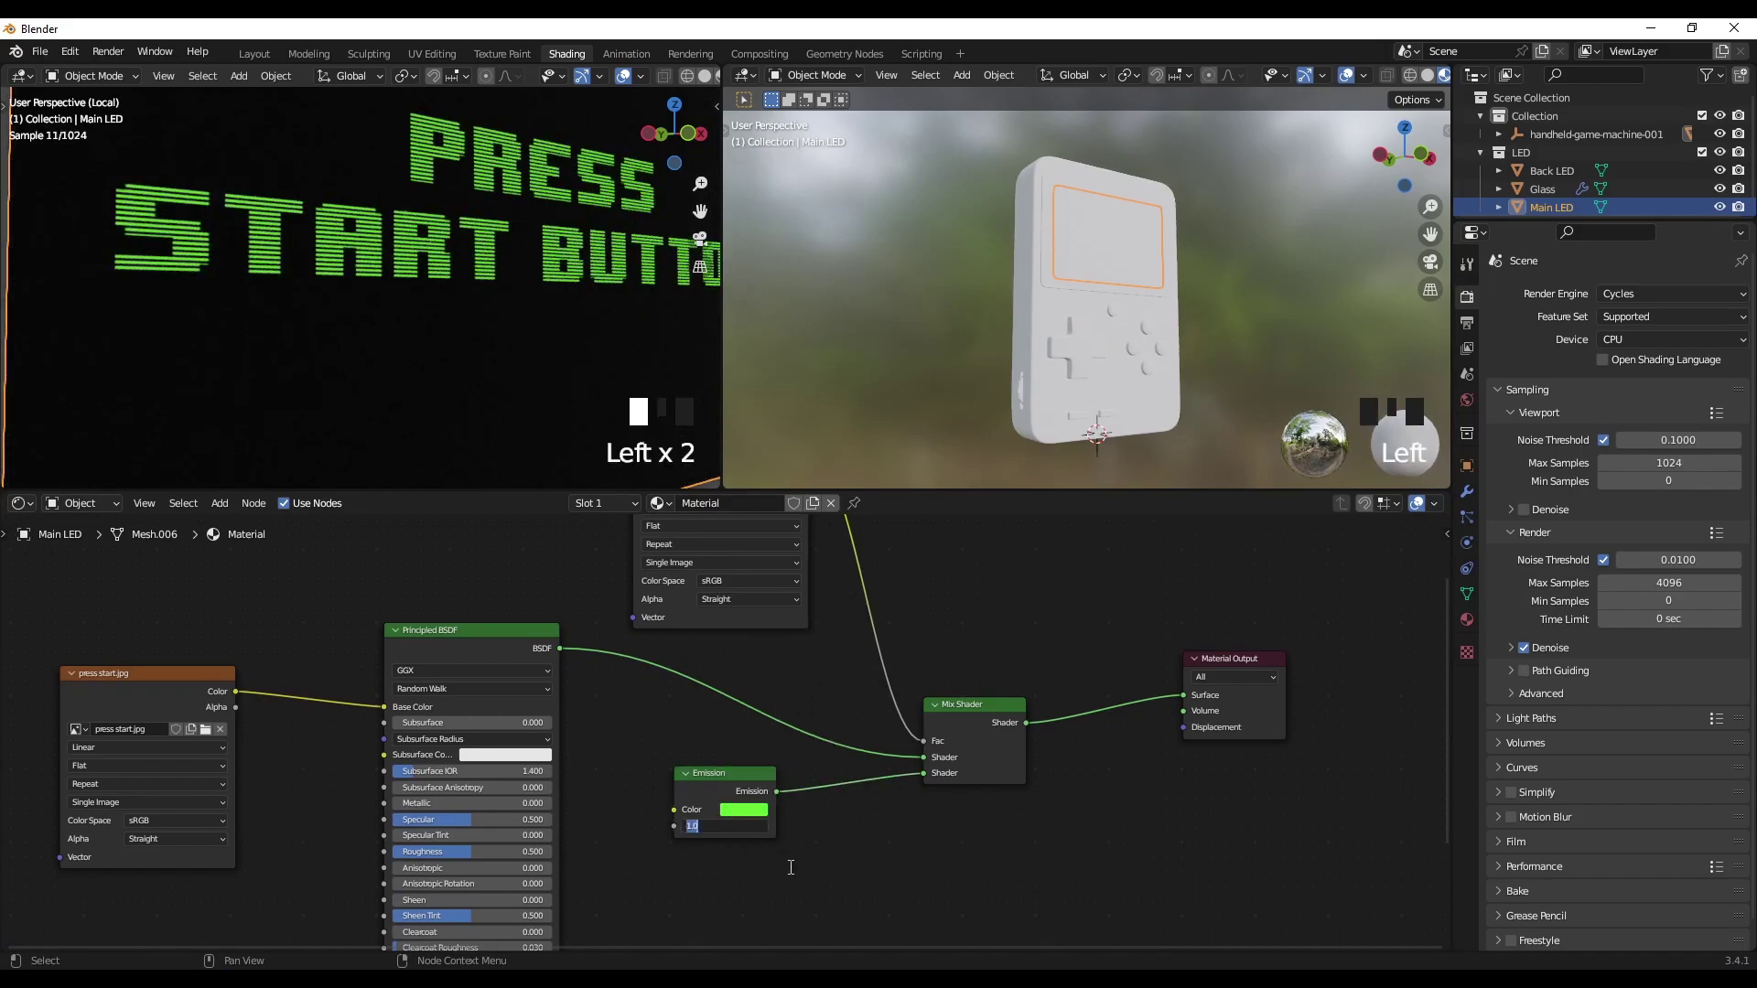
pyautogui.press('Return')
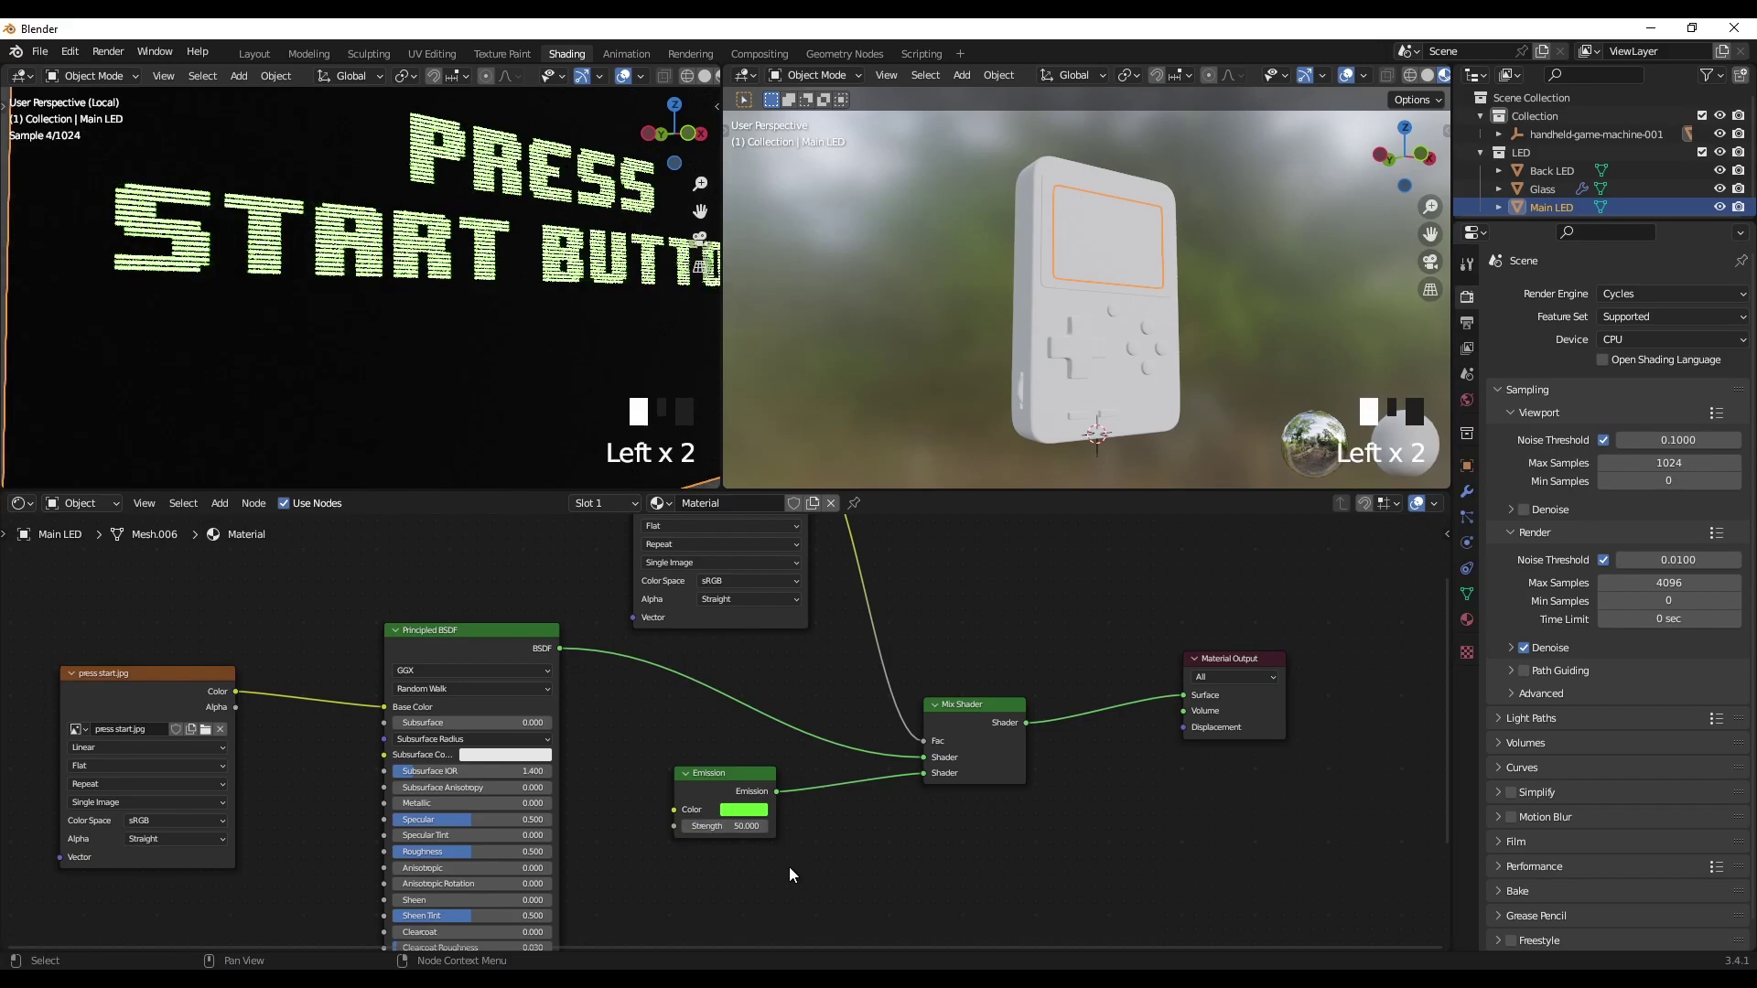
pyautogui.scroll(-2, 438, 310)
pyautogui.moveTo(436, 329)
pyautogui.keyDown('shift'); pyautogui.mouseDown(button='middle')
pyautogui.moveTo(449, 345)
pyautogui.moveTo(434, 339)
pyautogui.mouseUp(button='middle'); pyautogui.keyUp('shift')
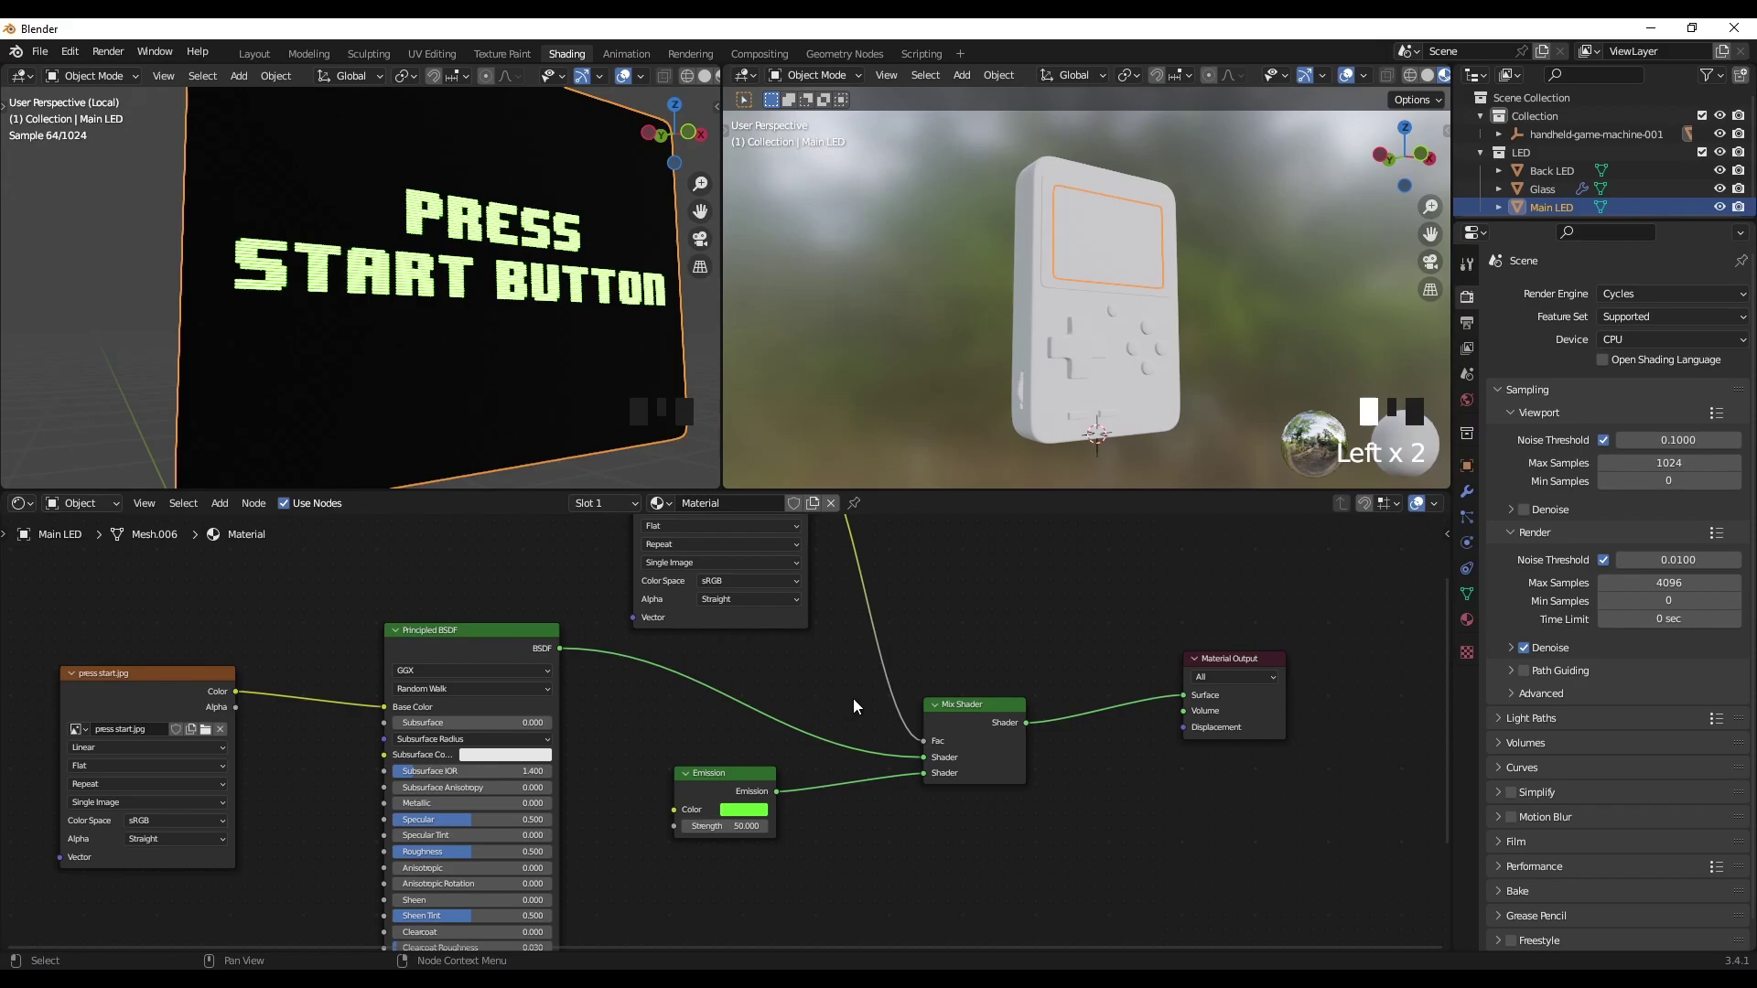
# Step: Tidy the node layout by moving the Mix Shader up toward the level of the Material Output
pyautogui.scroll(-5, 937, 632)
pyautogui.keyDown('shift'); pyautogui.moveTo(925, 654); pyautogui.dragTo(918, 672, button='middle'); pyautogui.keyUp('shift')
pyautogui.moveTo(313, 554); pyautogui.dragTo(1166, 897)
pyautogui.click(358, 627)
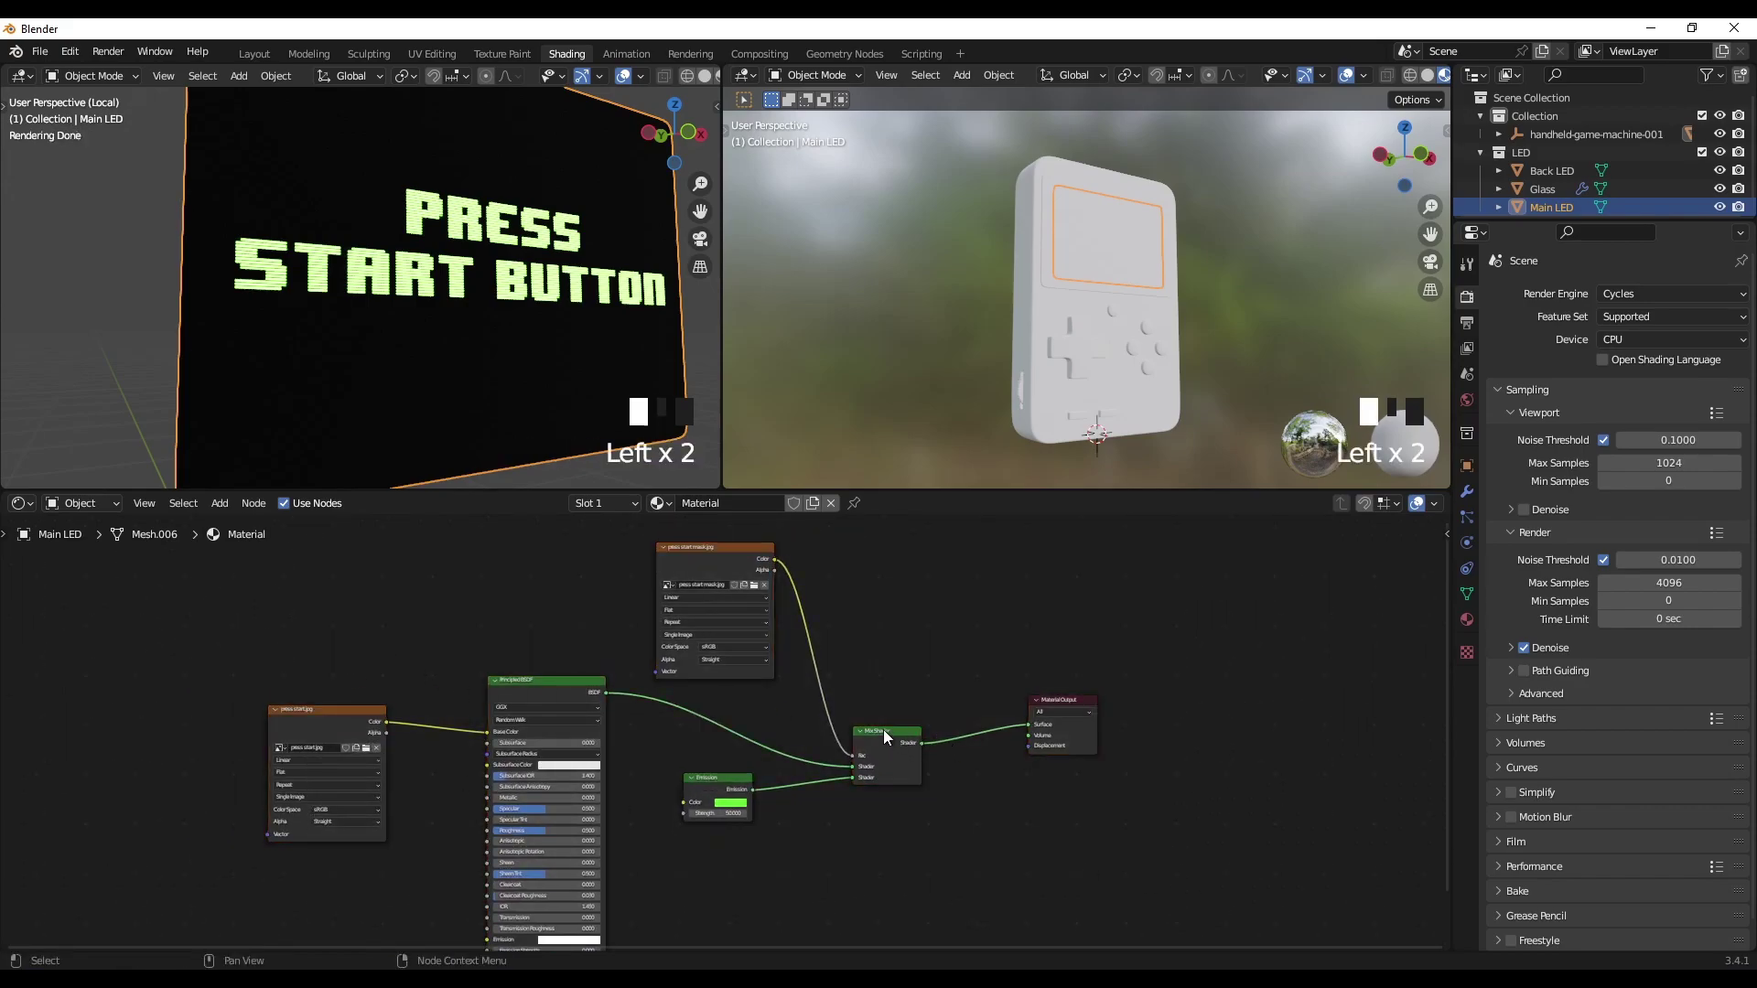
pyautogui.moveTo(884, 735); pyautogui.dragTo(892, 708)
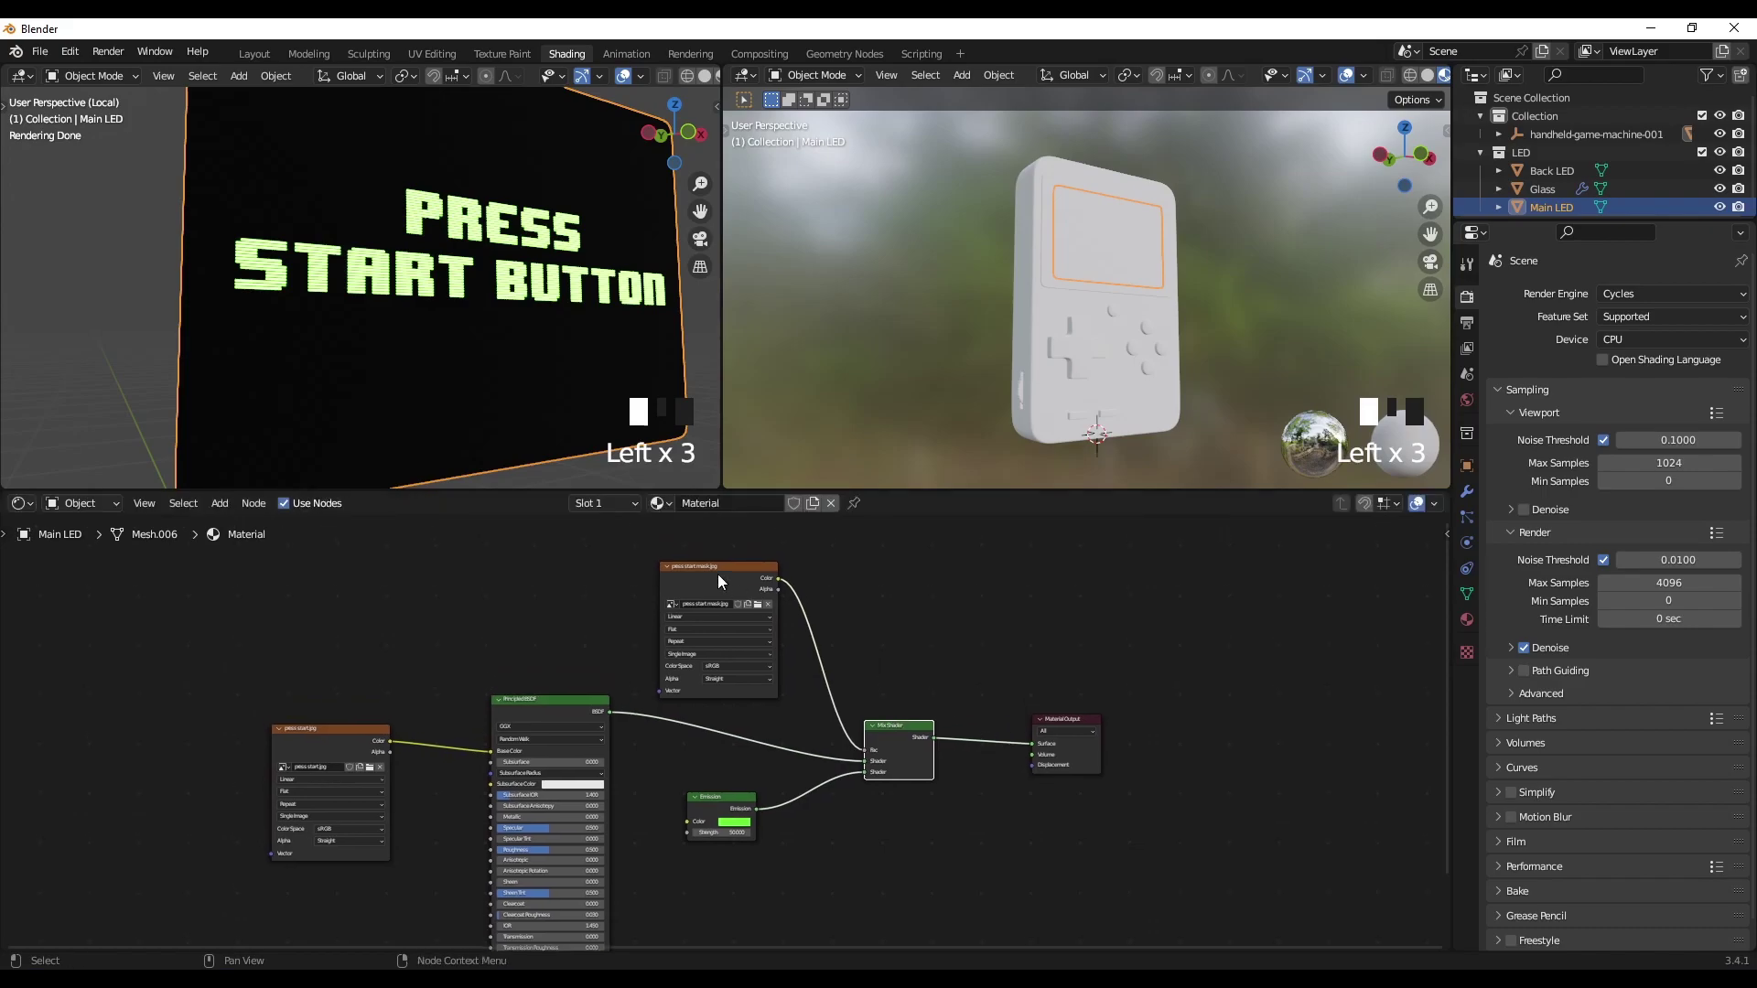
# Step: Tidy the Main LED material by slightly repositioning the mask texture, Principled BSDF and Emission nodes
pyautogui.moveTo(720, 582); pyautogui.dragTo(732, 595)
pyautogui.scroll(4, 874, 801)
pyautogui.keyDown('shift'); pyautogui.moveTo(874, 800); pyautogui.dragTo(829, 803, button='middle'); pyautogui.keyUp('shift')
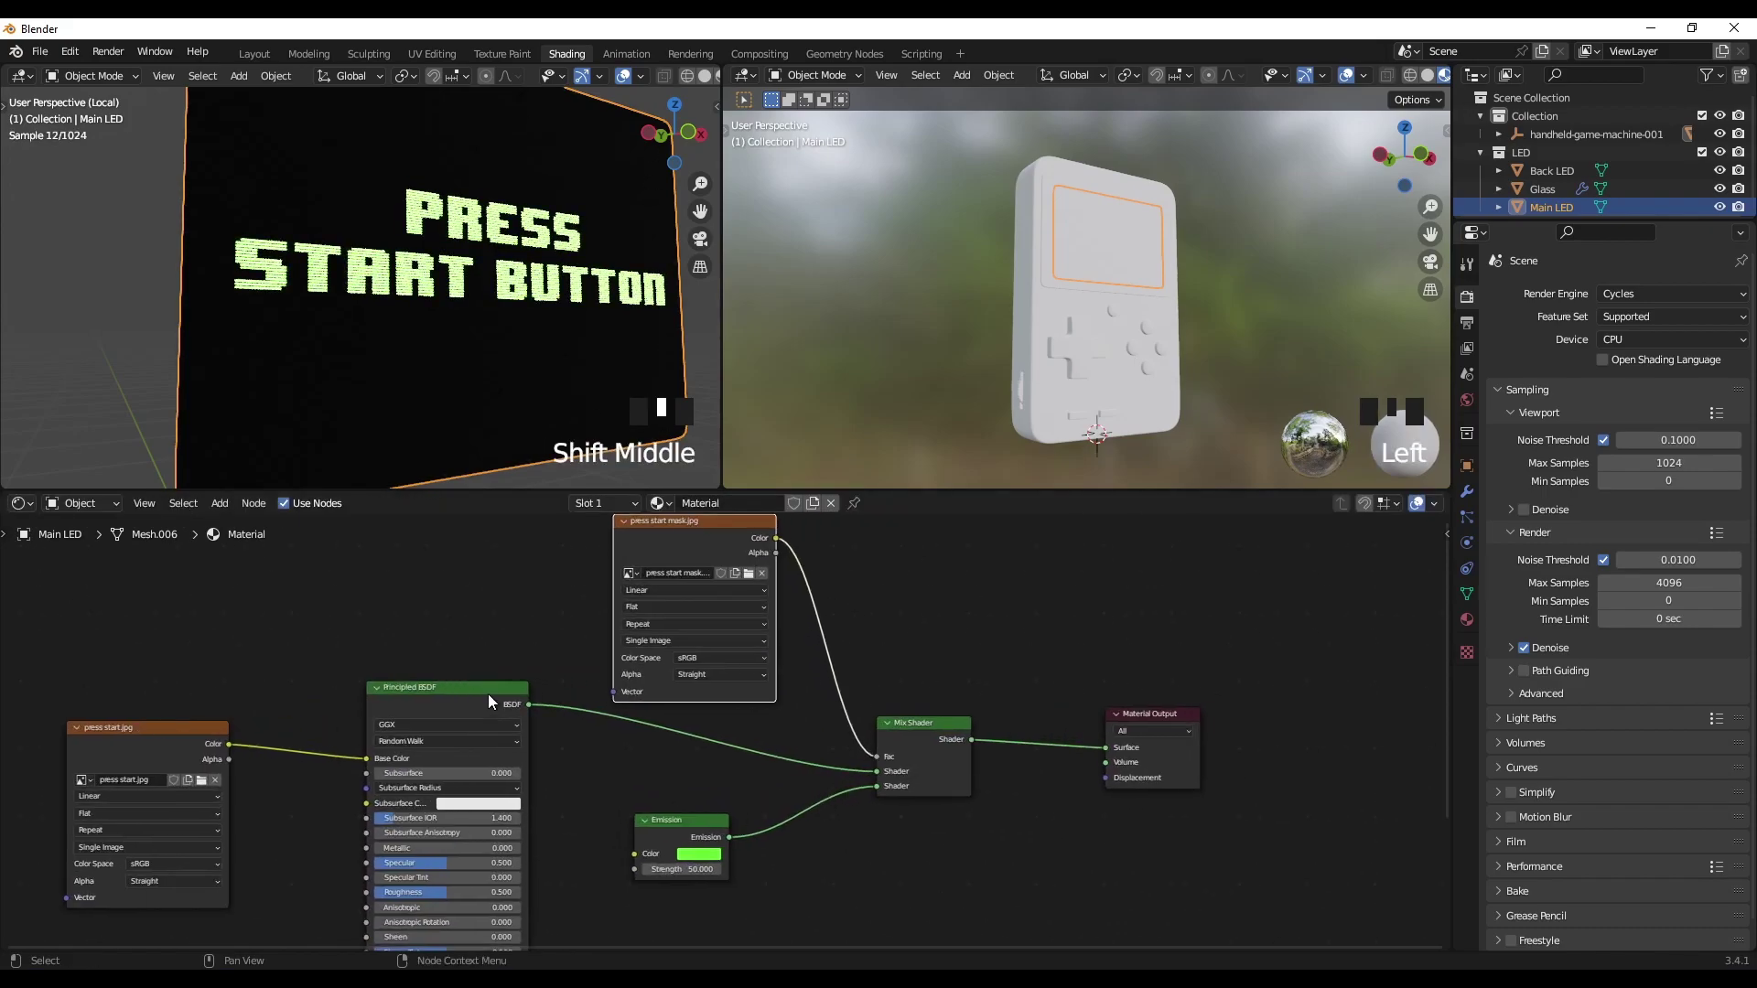
pyautogui.moveTo(489, 701); pyautogui.dragTo(495, 708)
pyautogui.moveTo(702, 833); pyautogui.dragTo(730, 840)
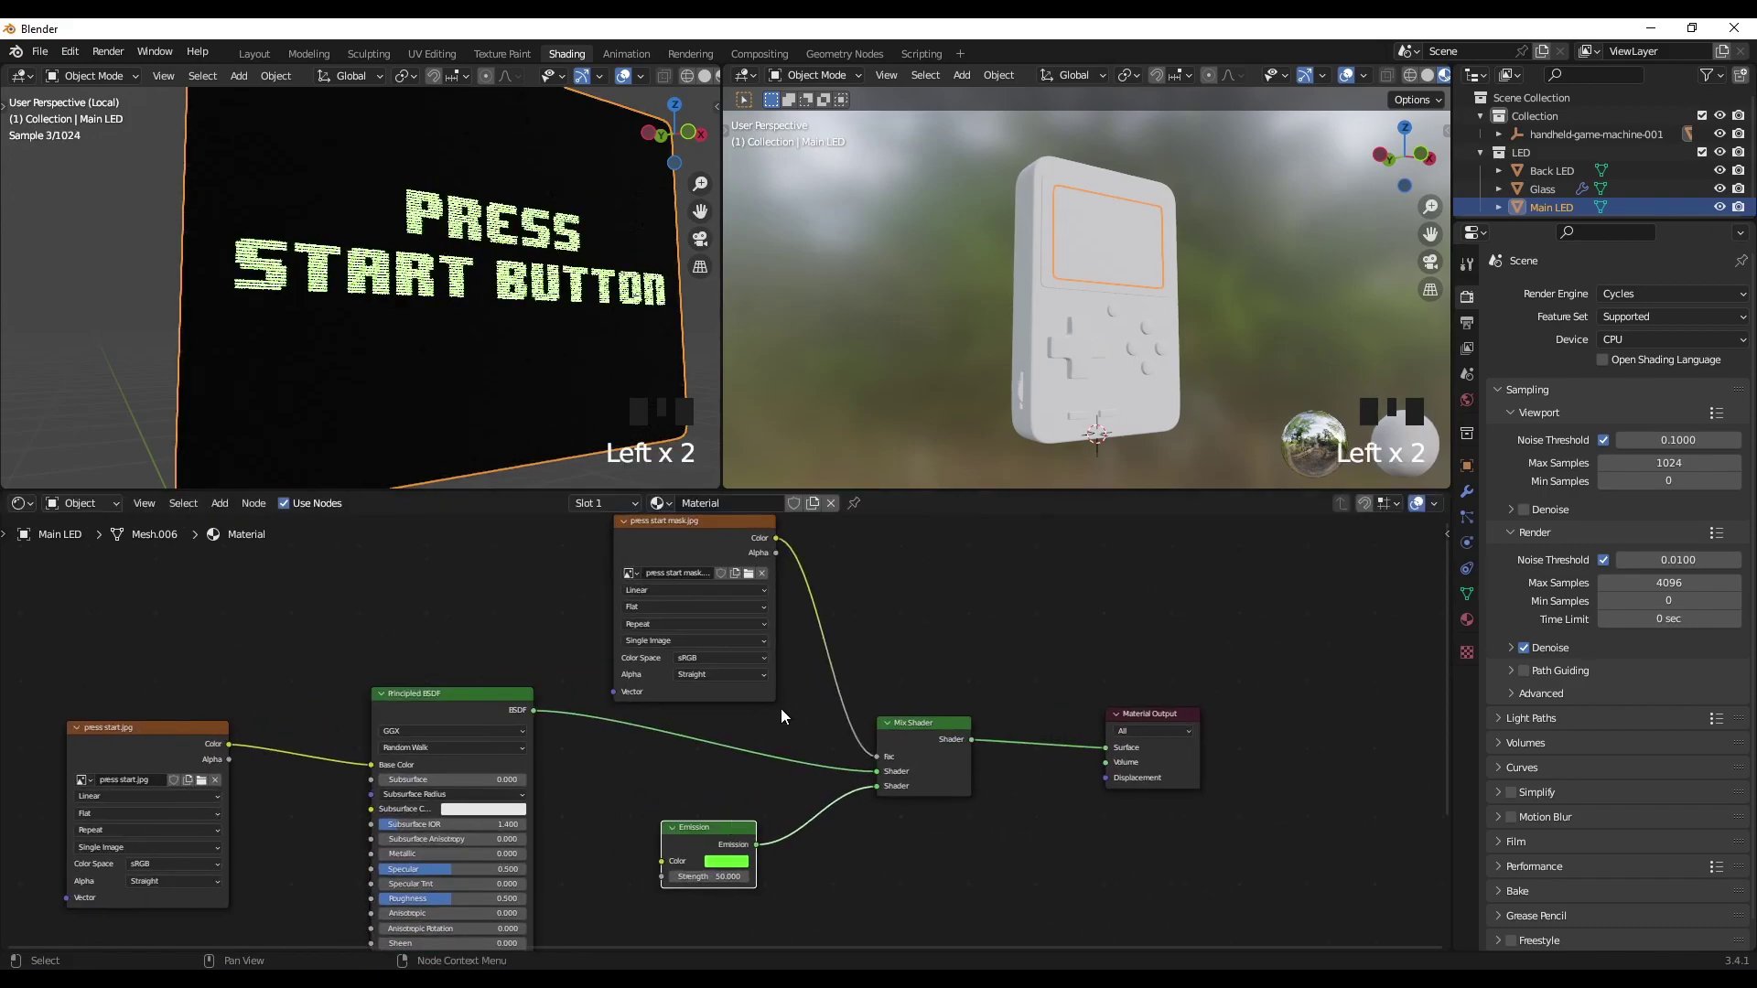
pyautogui.moveTo(767, 565); pyautogui.dragTo(769, 594, button='middle')
pyautogui.moveTo(734, 550); pyautogui.dragTo(746, 551)
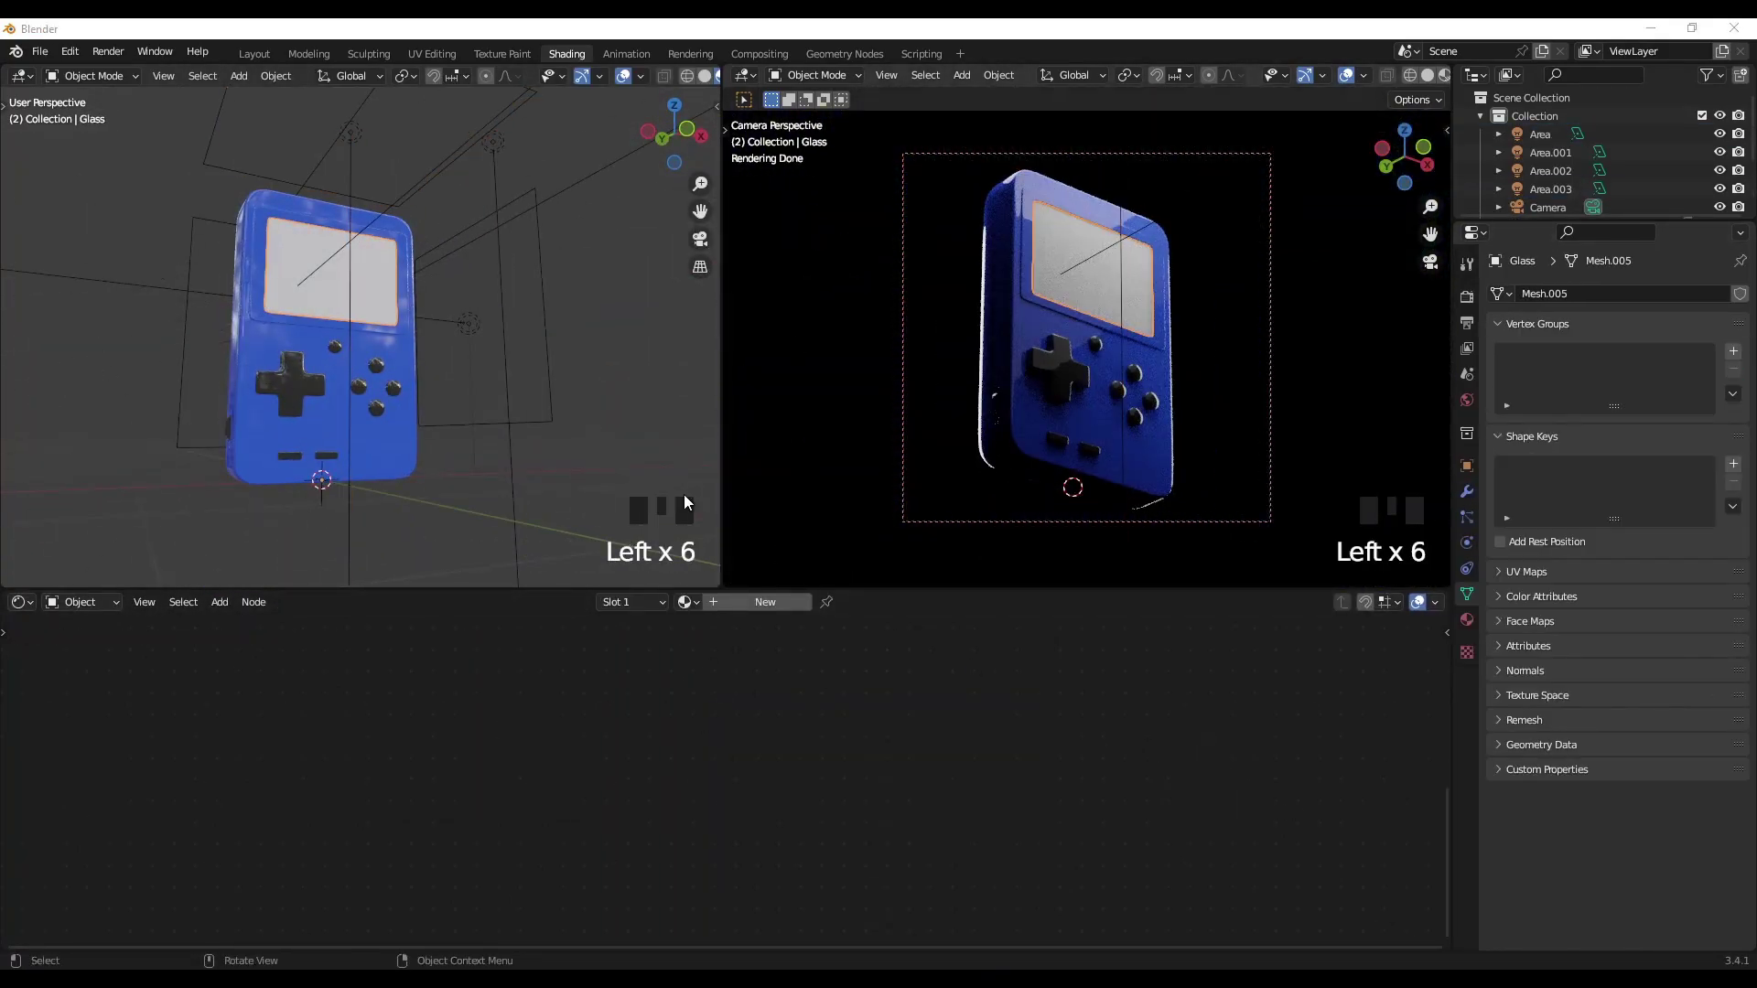
# Step: Select the blue body and examine how the SmudgesLarge001 overlay texture connects to its Principled BSDF
pyautogui.click(402, 354)
pyautogui.click(402, 353)
pyautogui.click(403, 355)
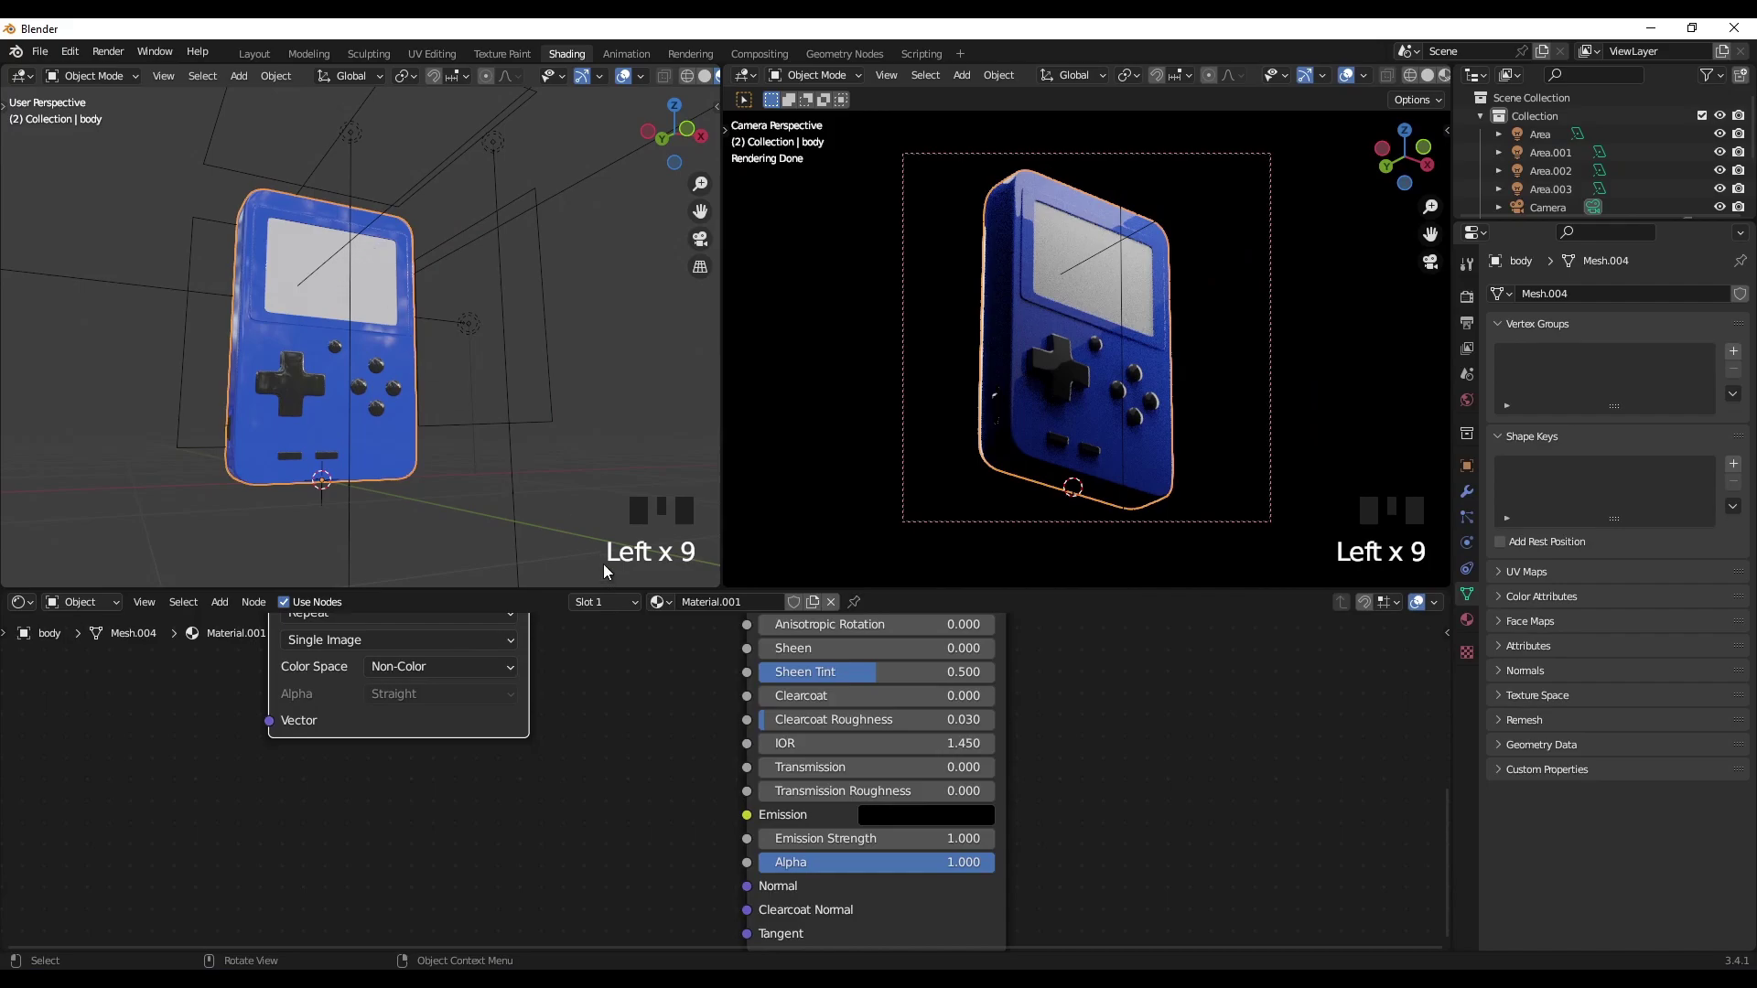
pyautogui.scroll(-7, 1089, 705)
pyautogui.moveTo(1025, 764); pyautogui.dragTo(1012, 951, button='middle')
pyautogui.scroll(5, 823, 765)
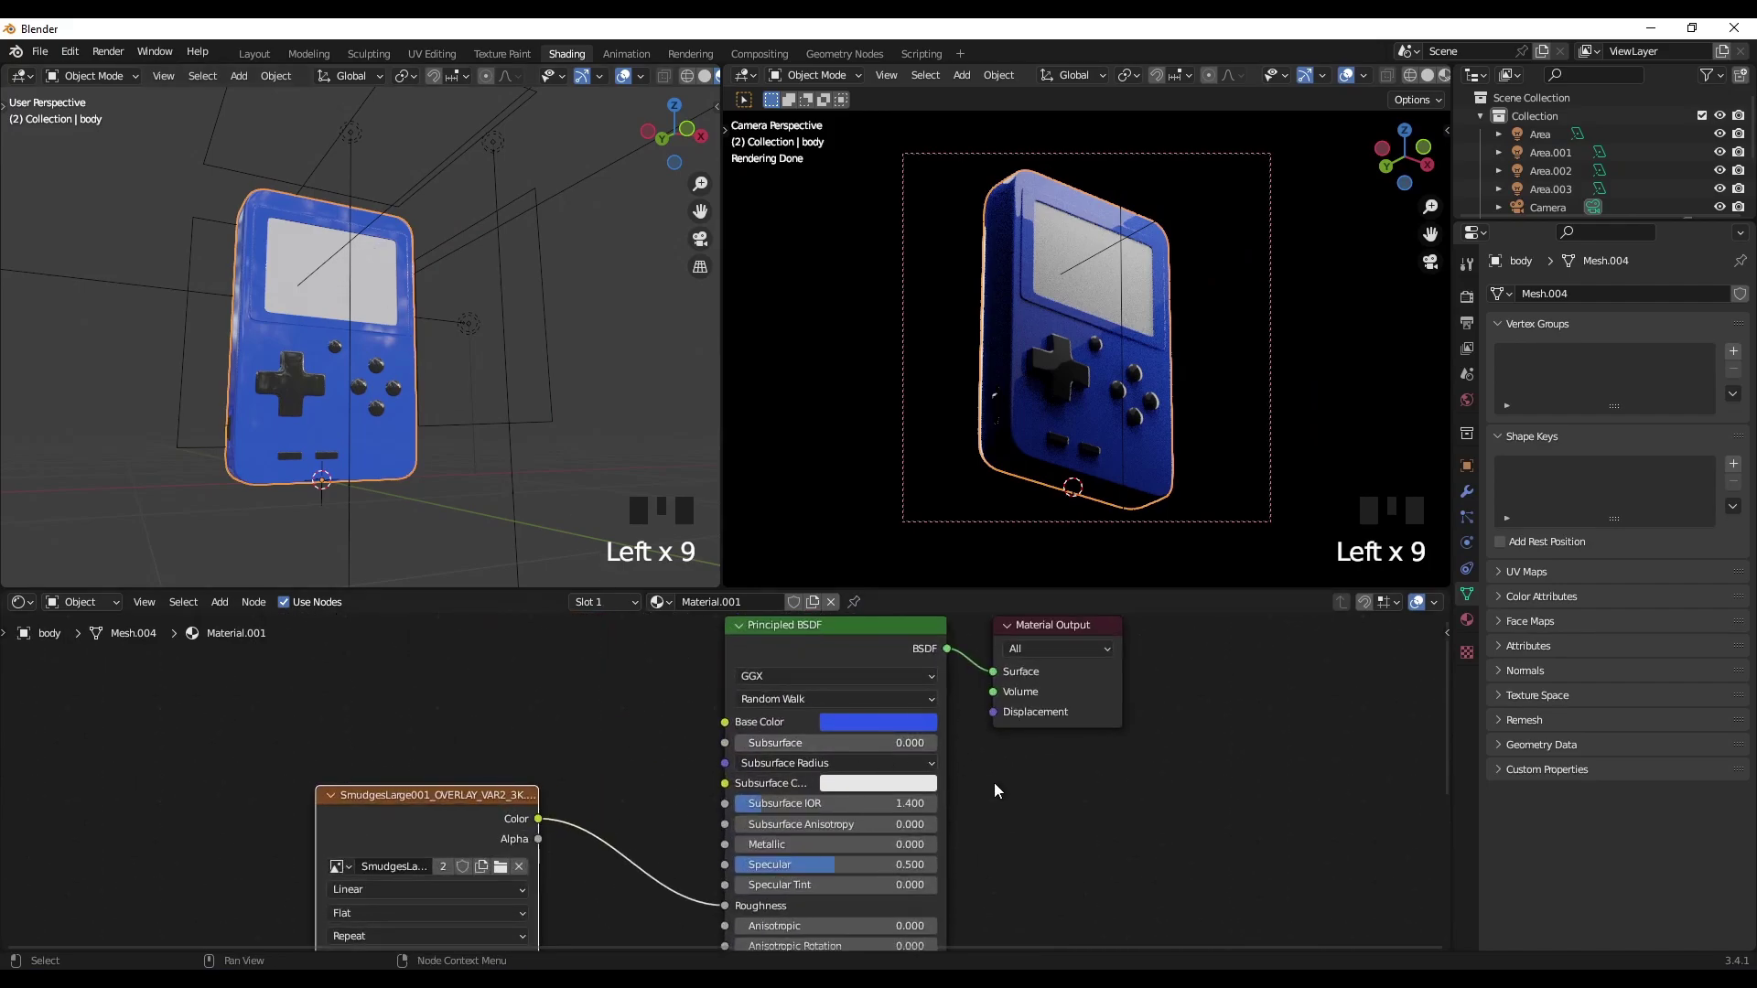
pyautogui.moveTo(997, 791); pyautogui.dragTo(996, 698, button='middle')
pyautogui.moveTo(1012, 761); pyautogui.dragTo(1058, 727, button='middle')
pyautogui.scroll(3, 466, 760)
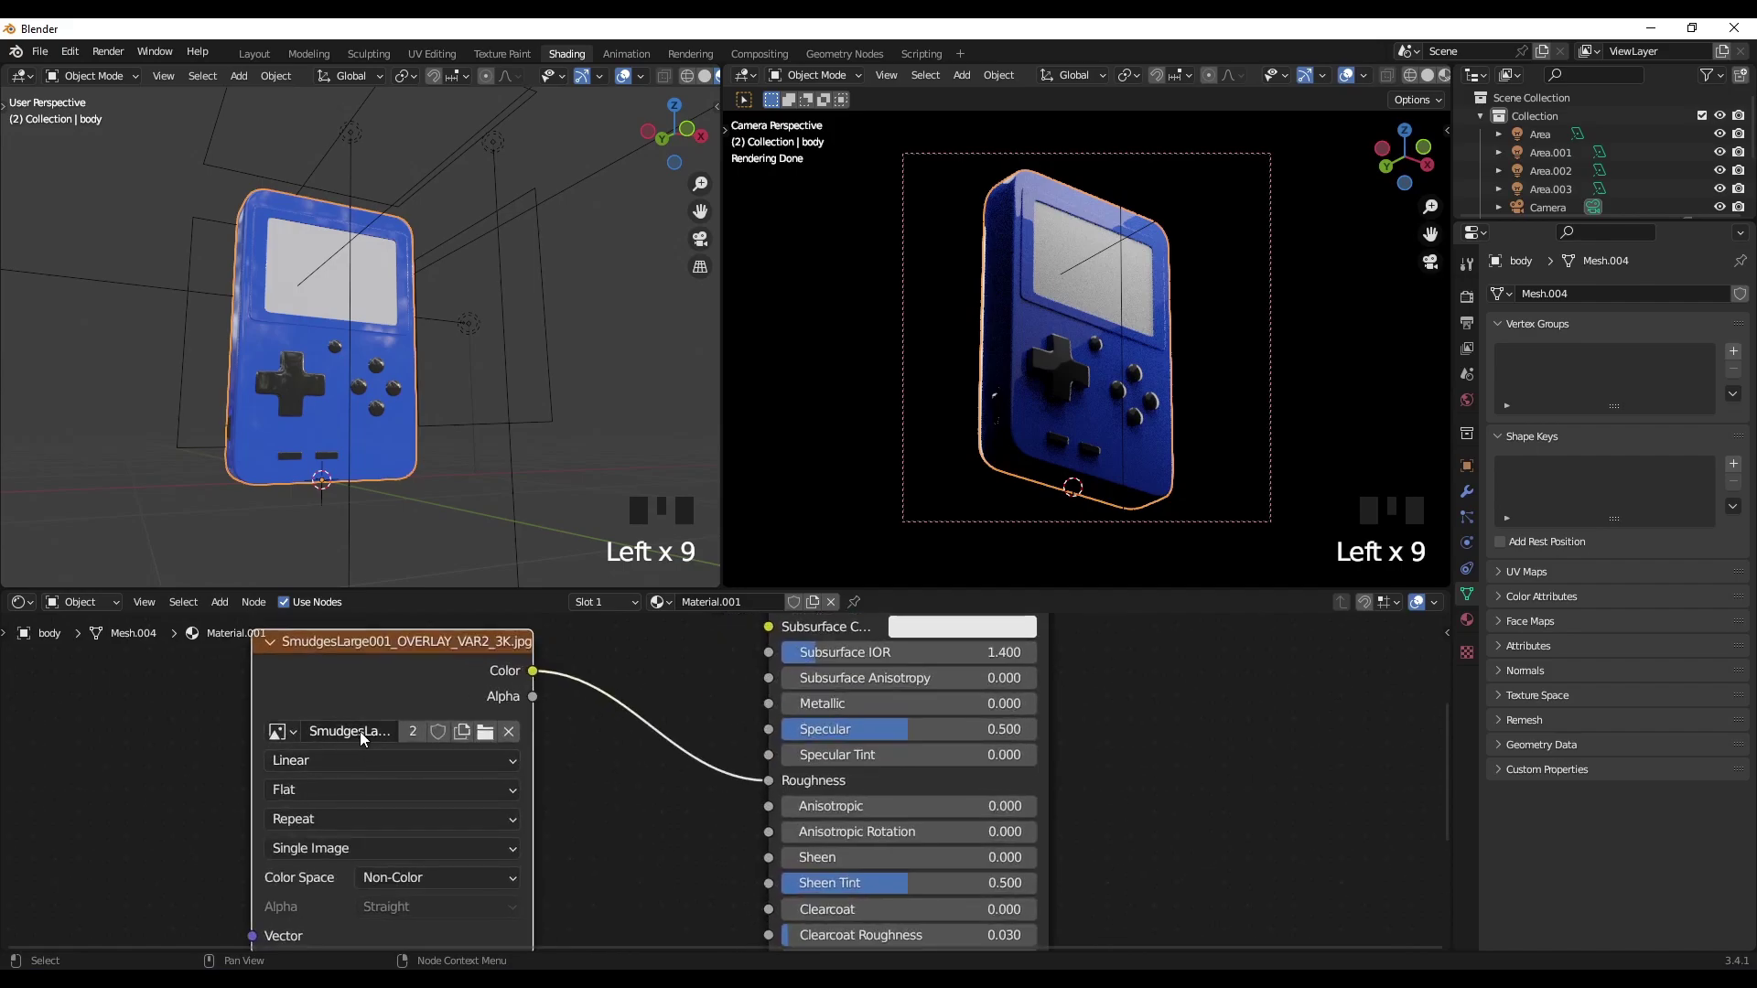
pyautogui.scroll(-2, 611, 751)
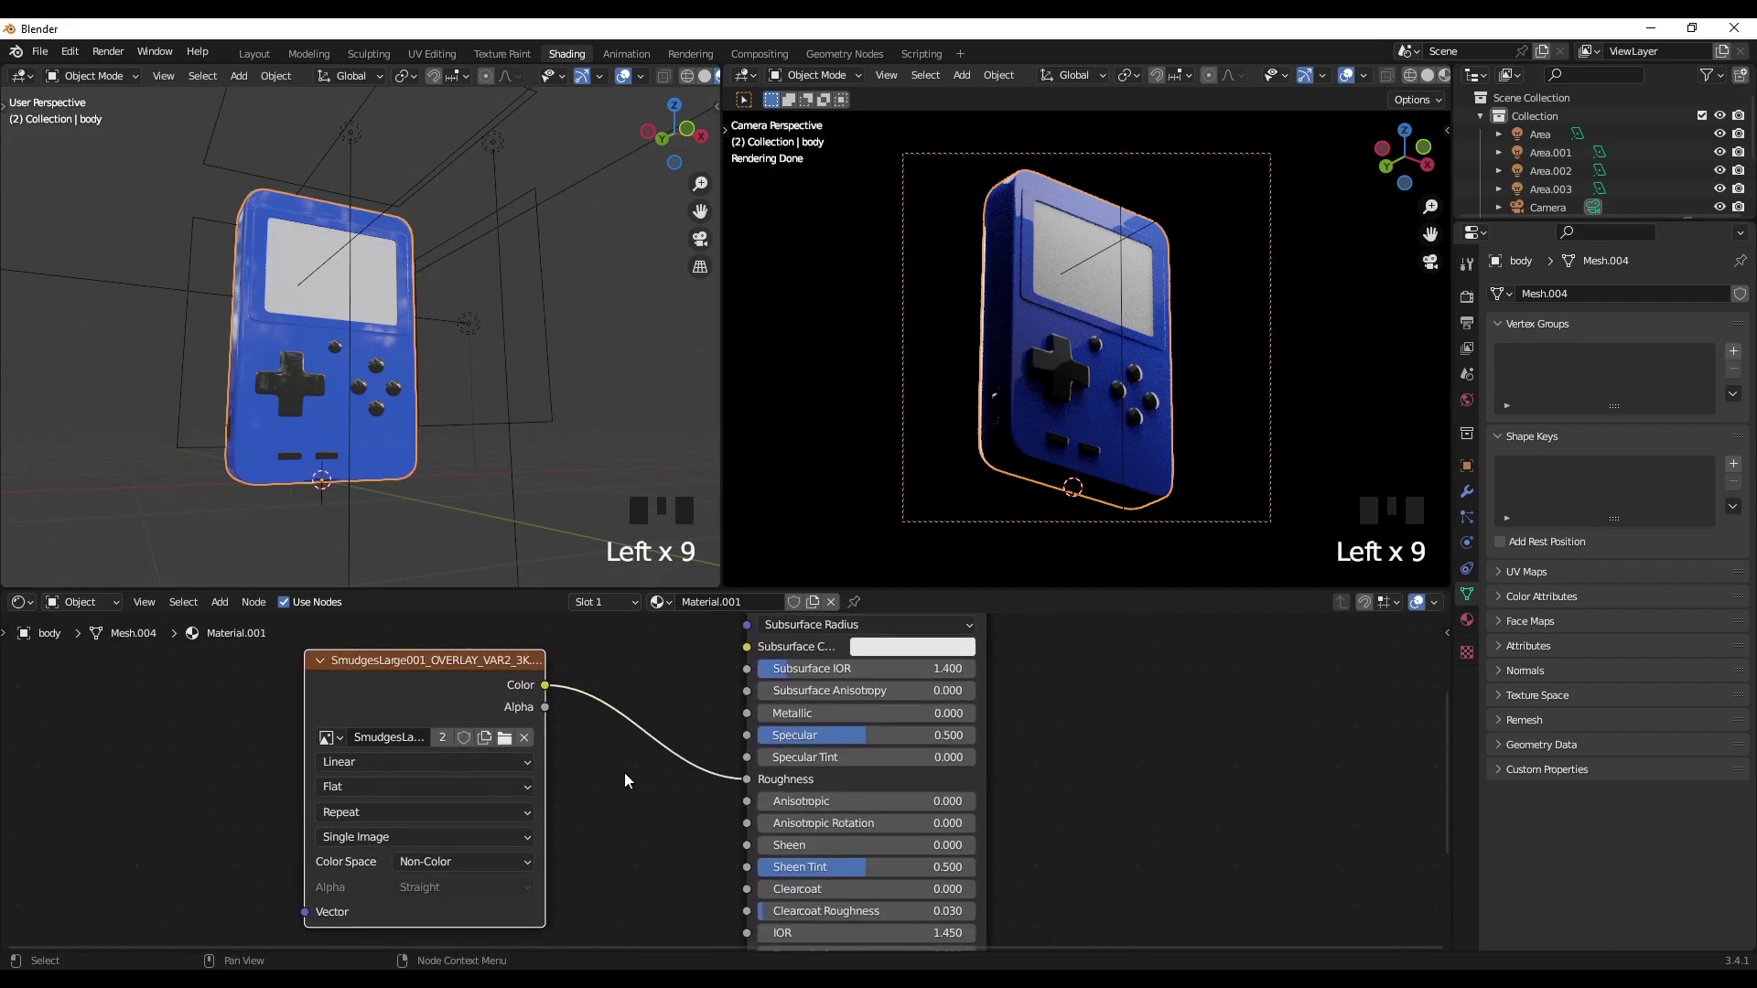
# Step: Switch to the browser and view the Fingerprints 004 and Smudges Large 001 texture pages on Poliigon
pyautogui.hotkey('alt', 'Tab')
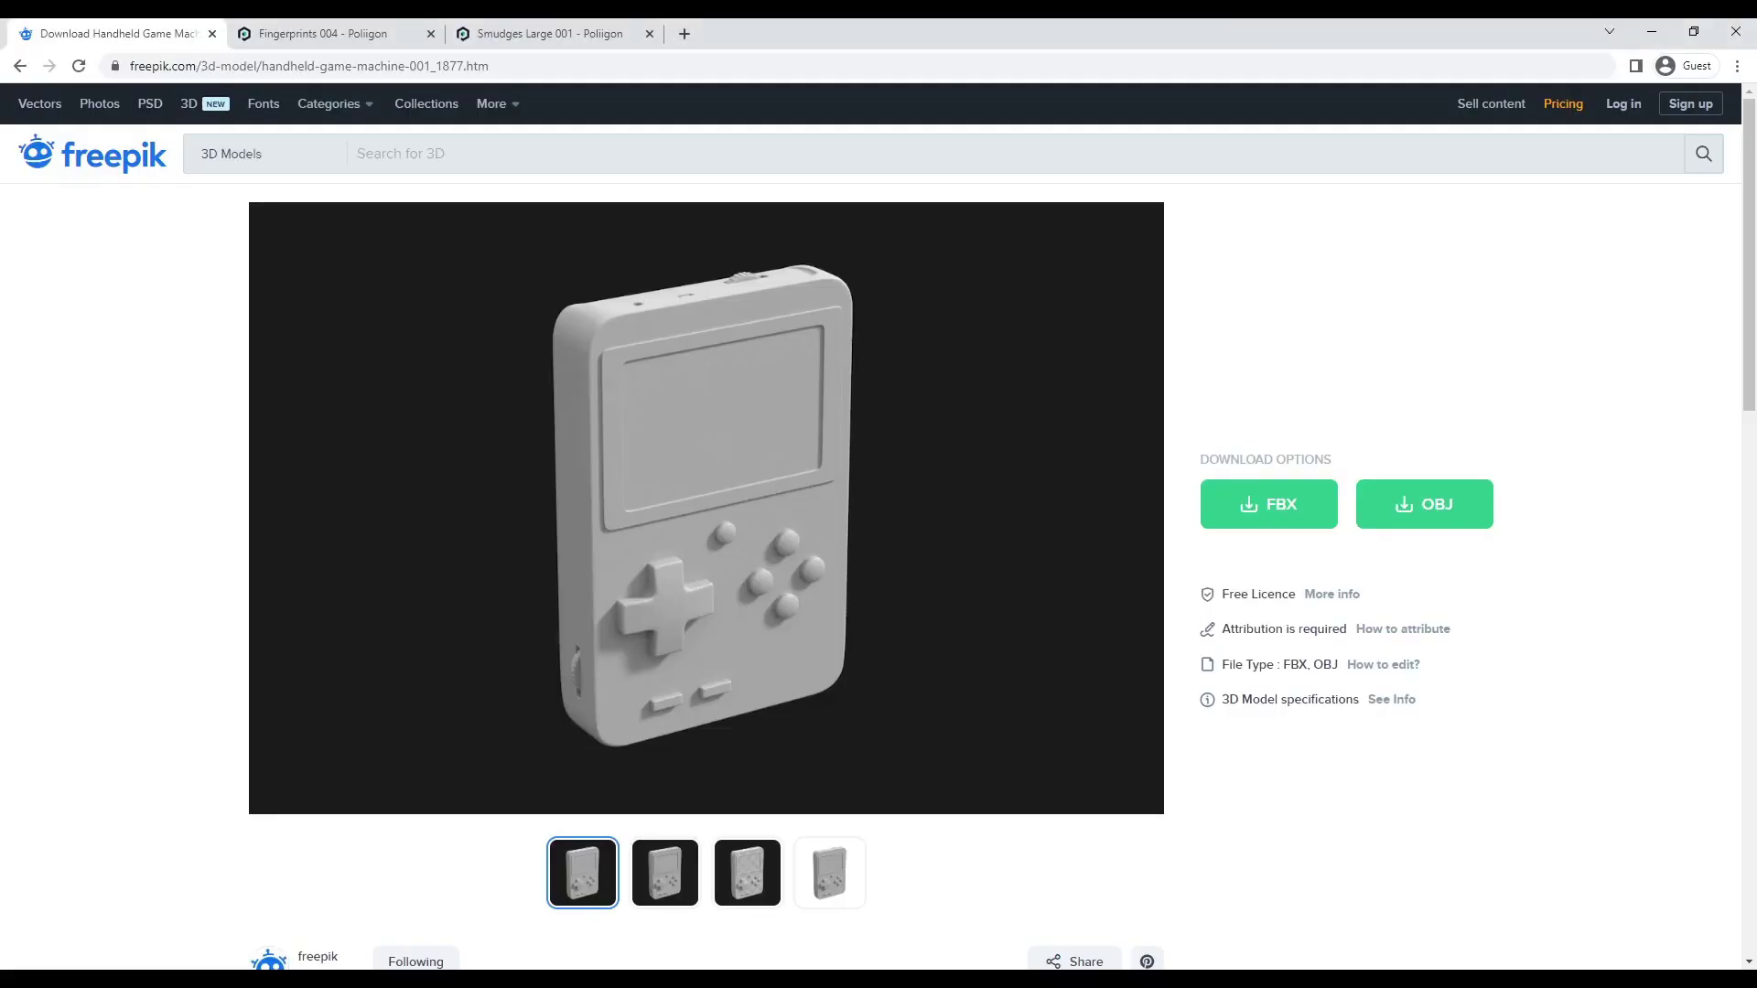
pyautogui.click(362, 37)
pyautogui.click(544, 42)
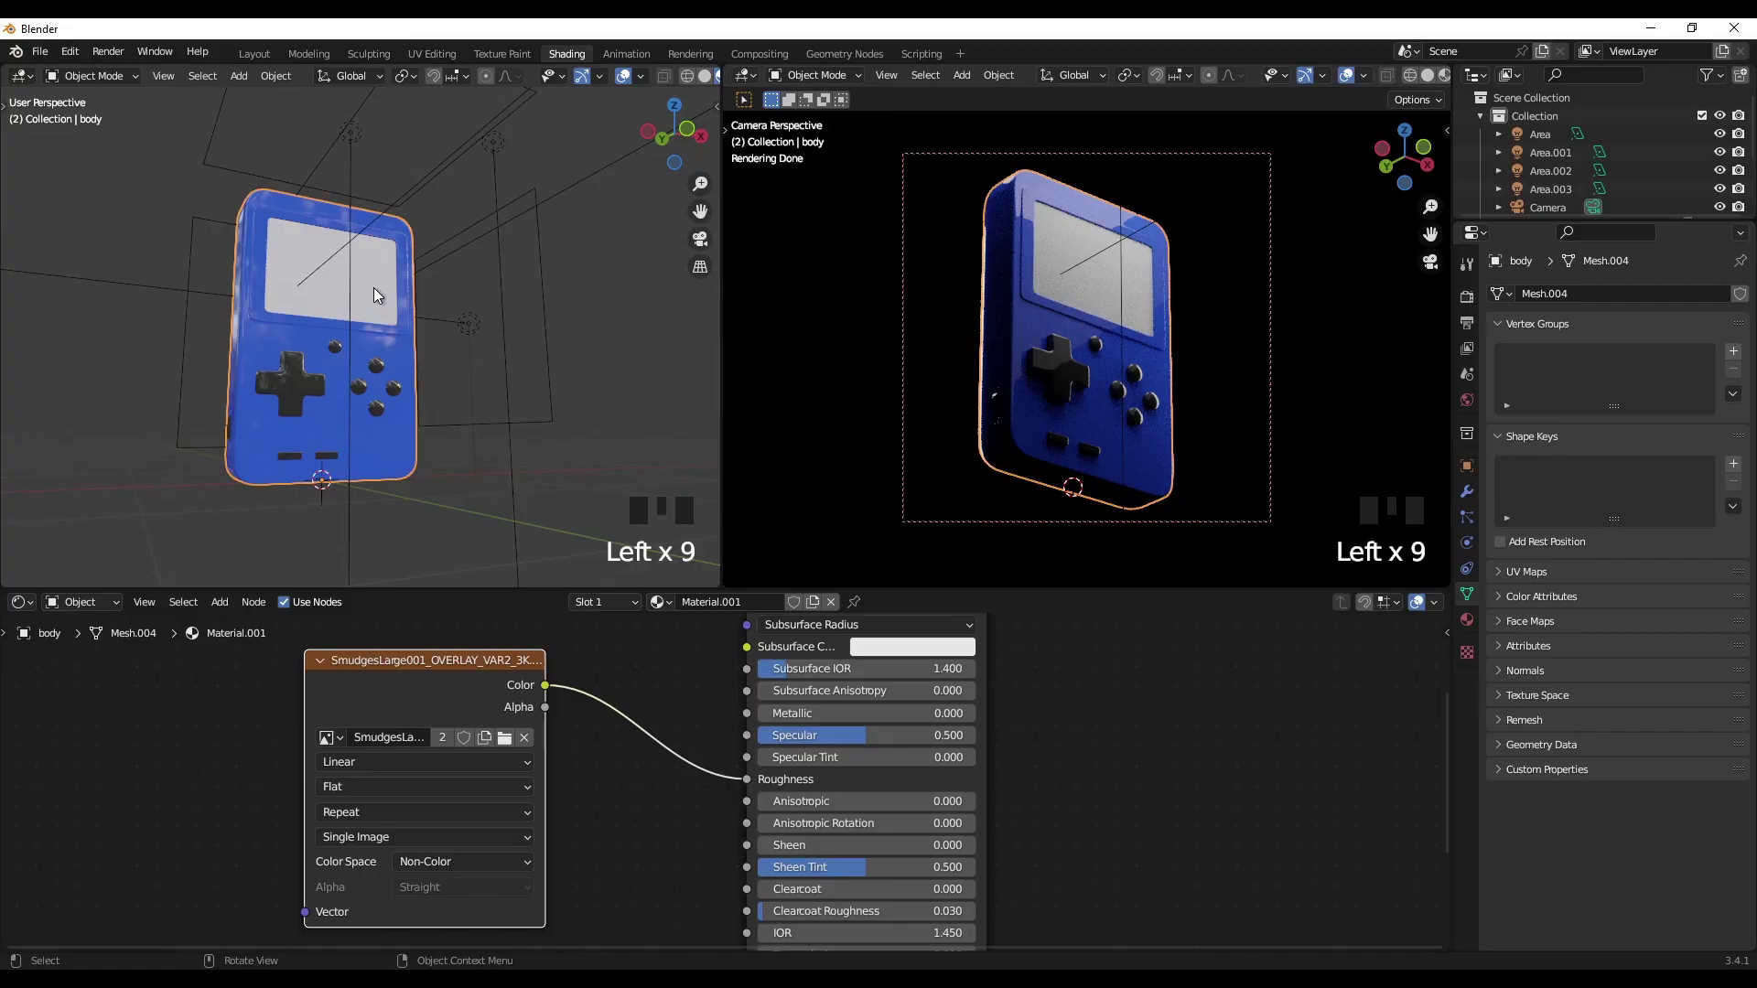
# Step: Back in Blender, give the Glass object a new material and set its Transmission to 1
pyautogui.click(373, 291)
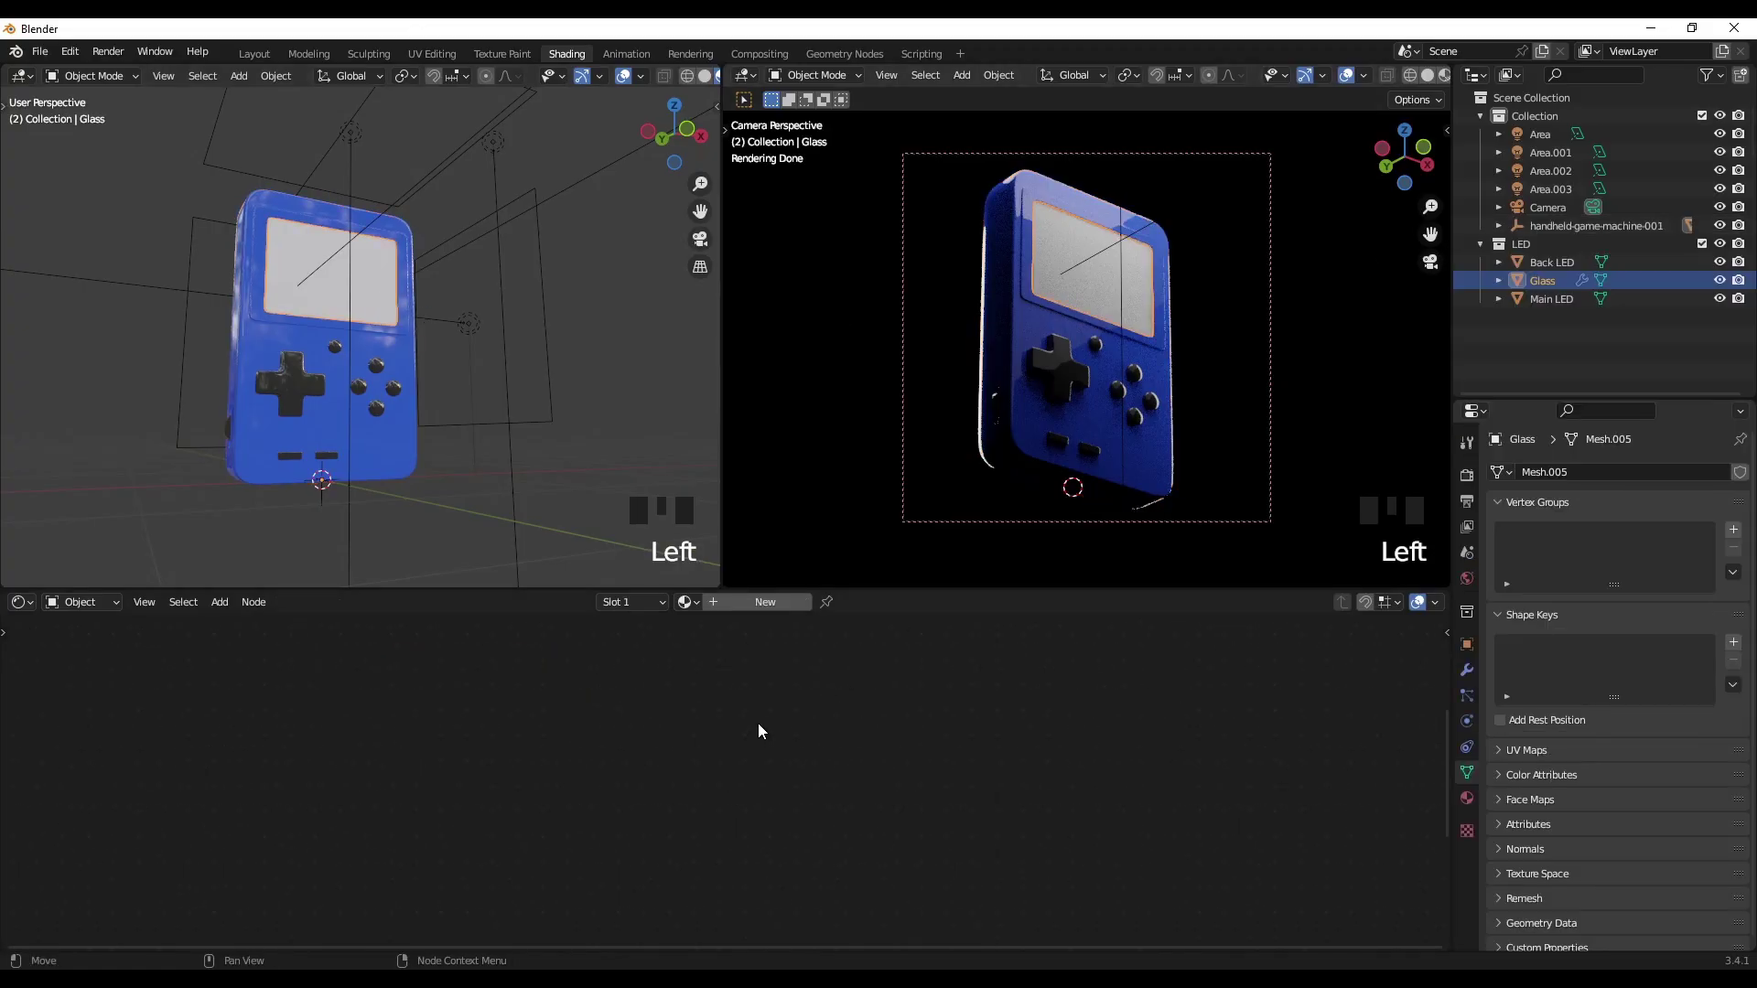
pyautogui.click(765, 603)
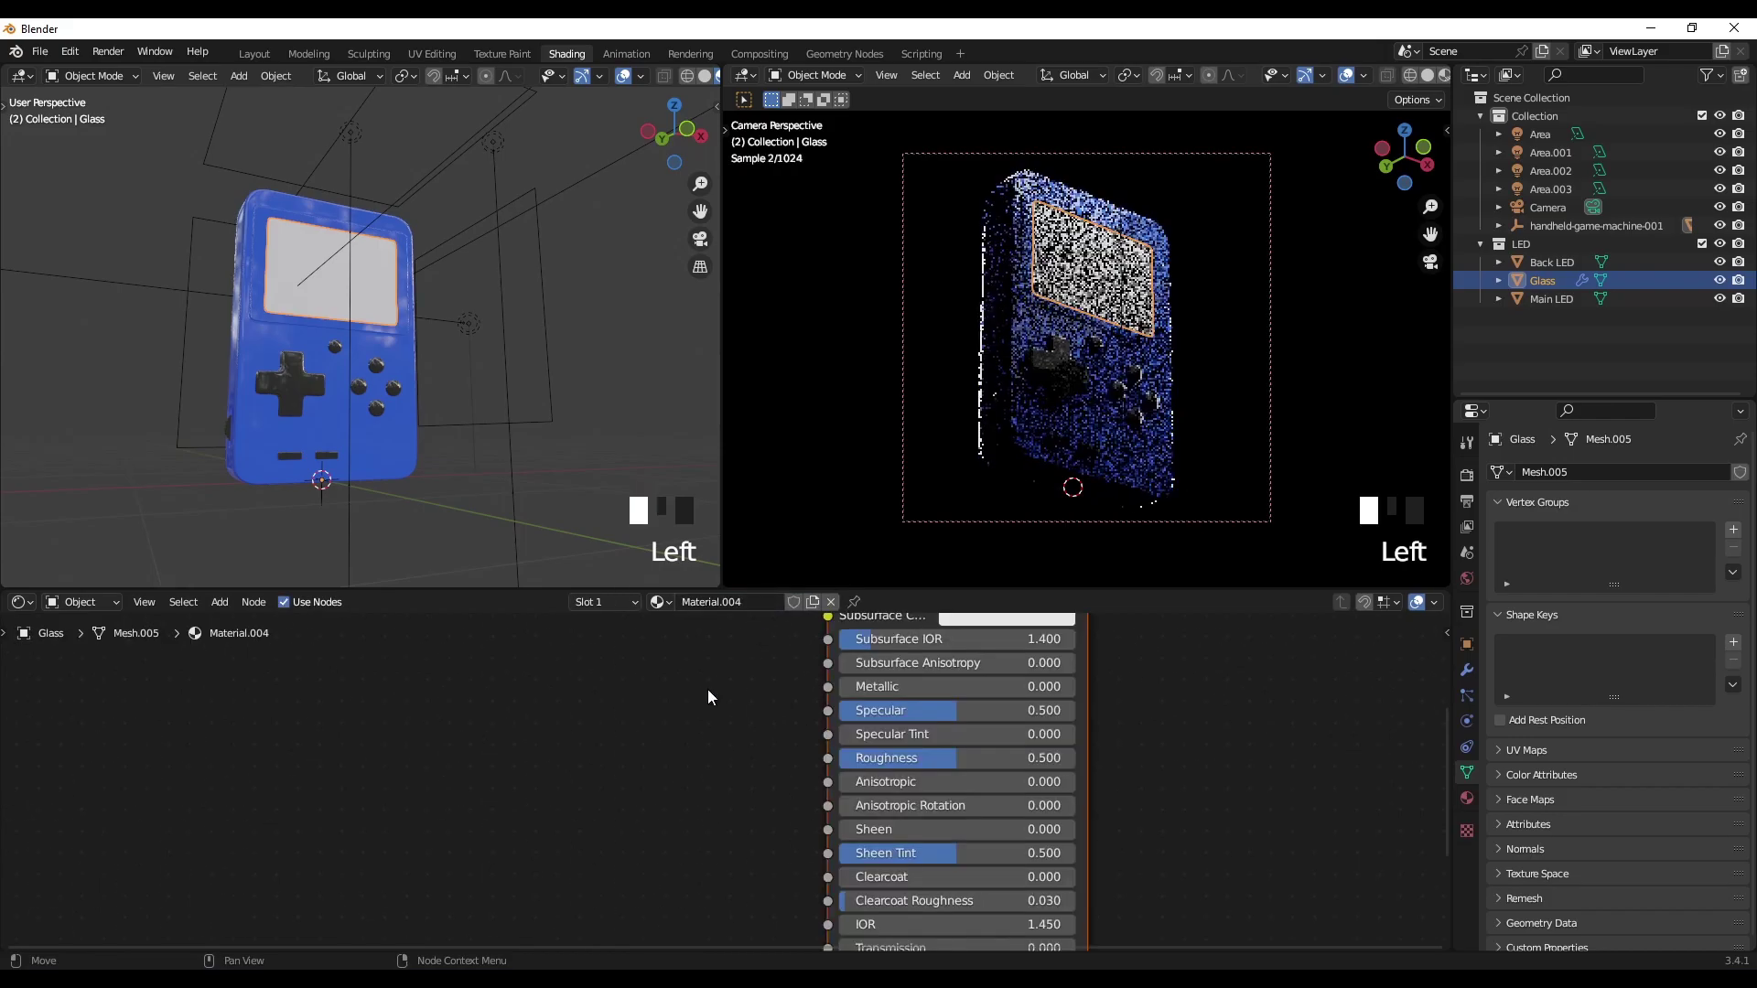
pyautogui.moveTo(694, 737); pyautogui.dragTo(647, 624, button='middle')
pyautogui.moveTo(654, 769); pyautogui.dragTo(610, 684, button='middle')
pyautogui.scroll(3, 701, 783)
pyautogui.moveTo(788, 752); pyautogui.dragTo(699, 785, button='middle')
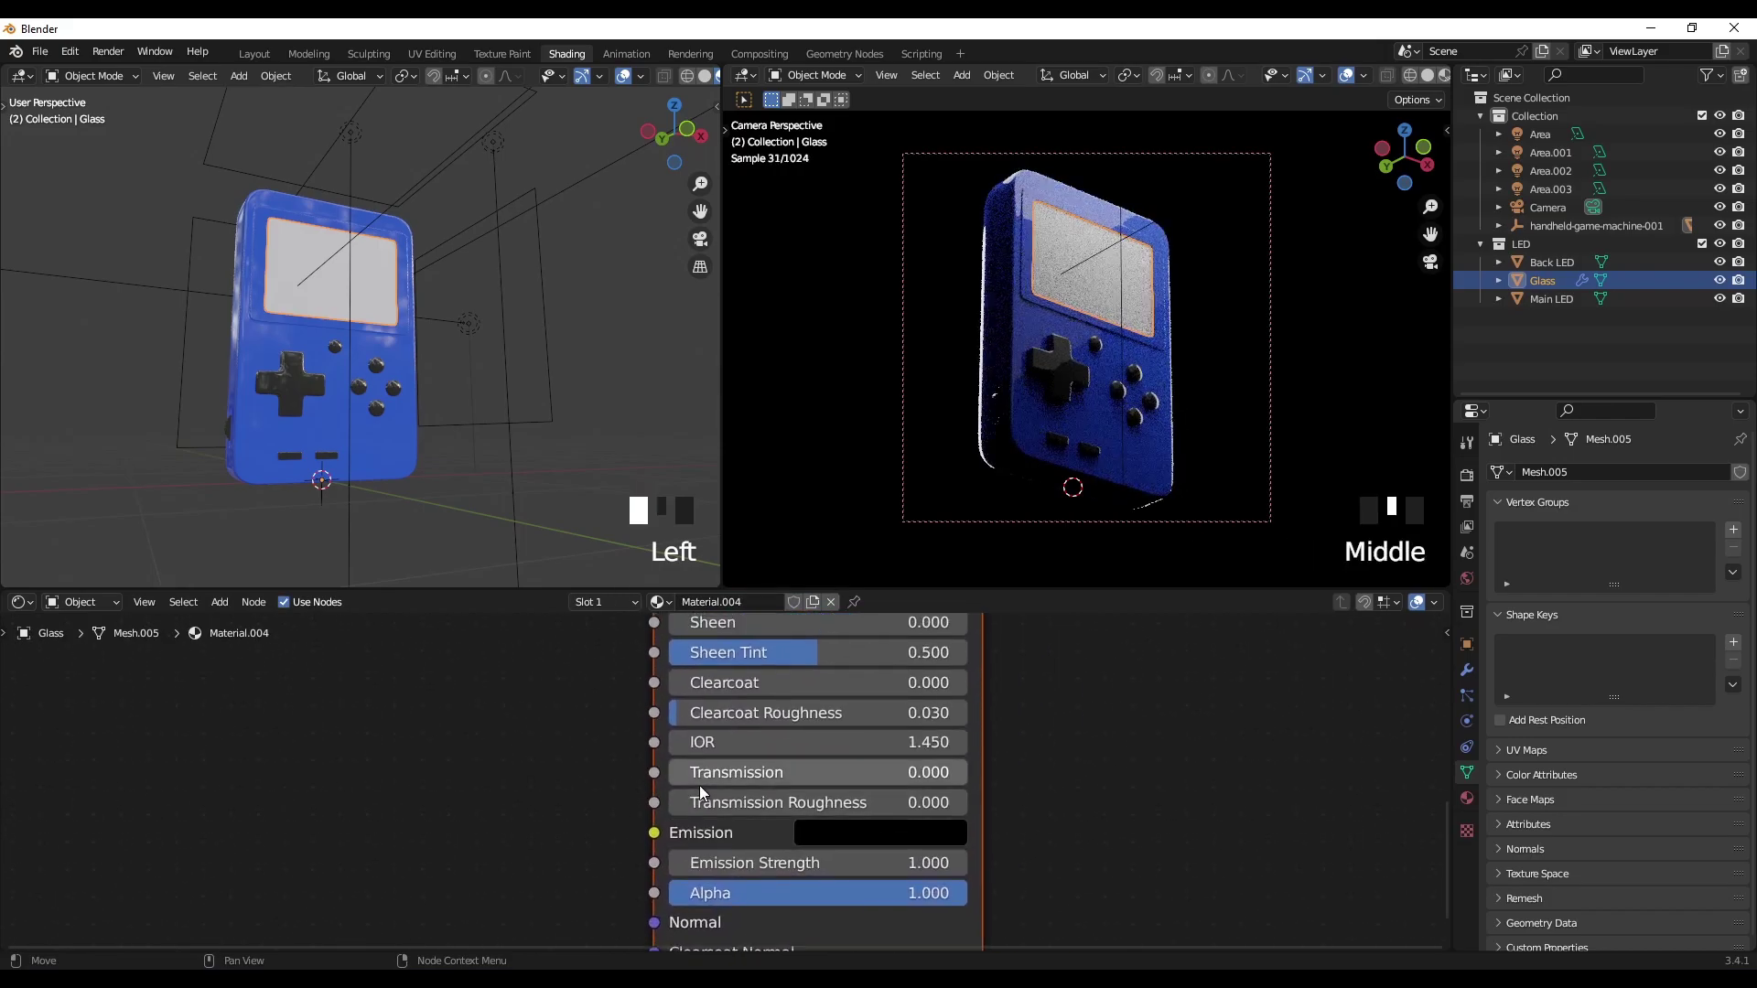
pyautogui.moveTo(704, 775); pyautogui.dragTo(967, 776)
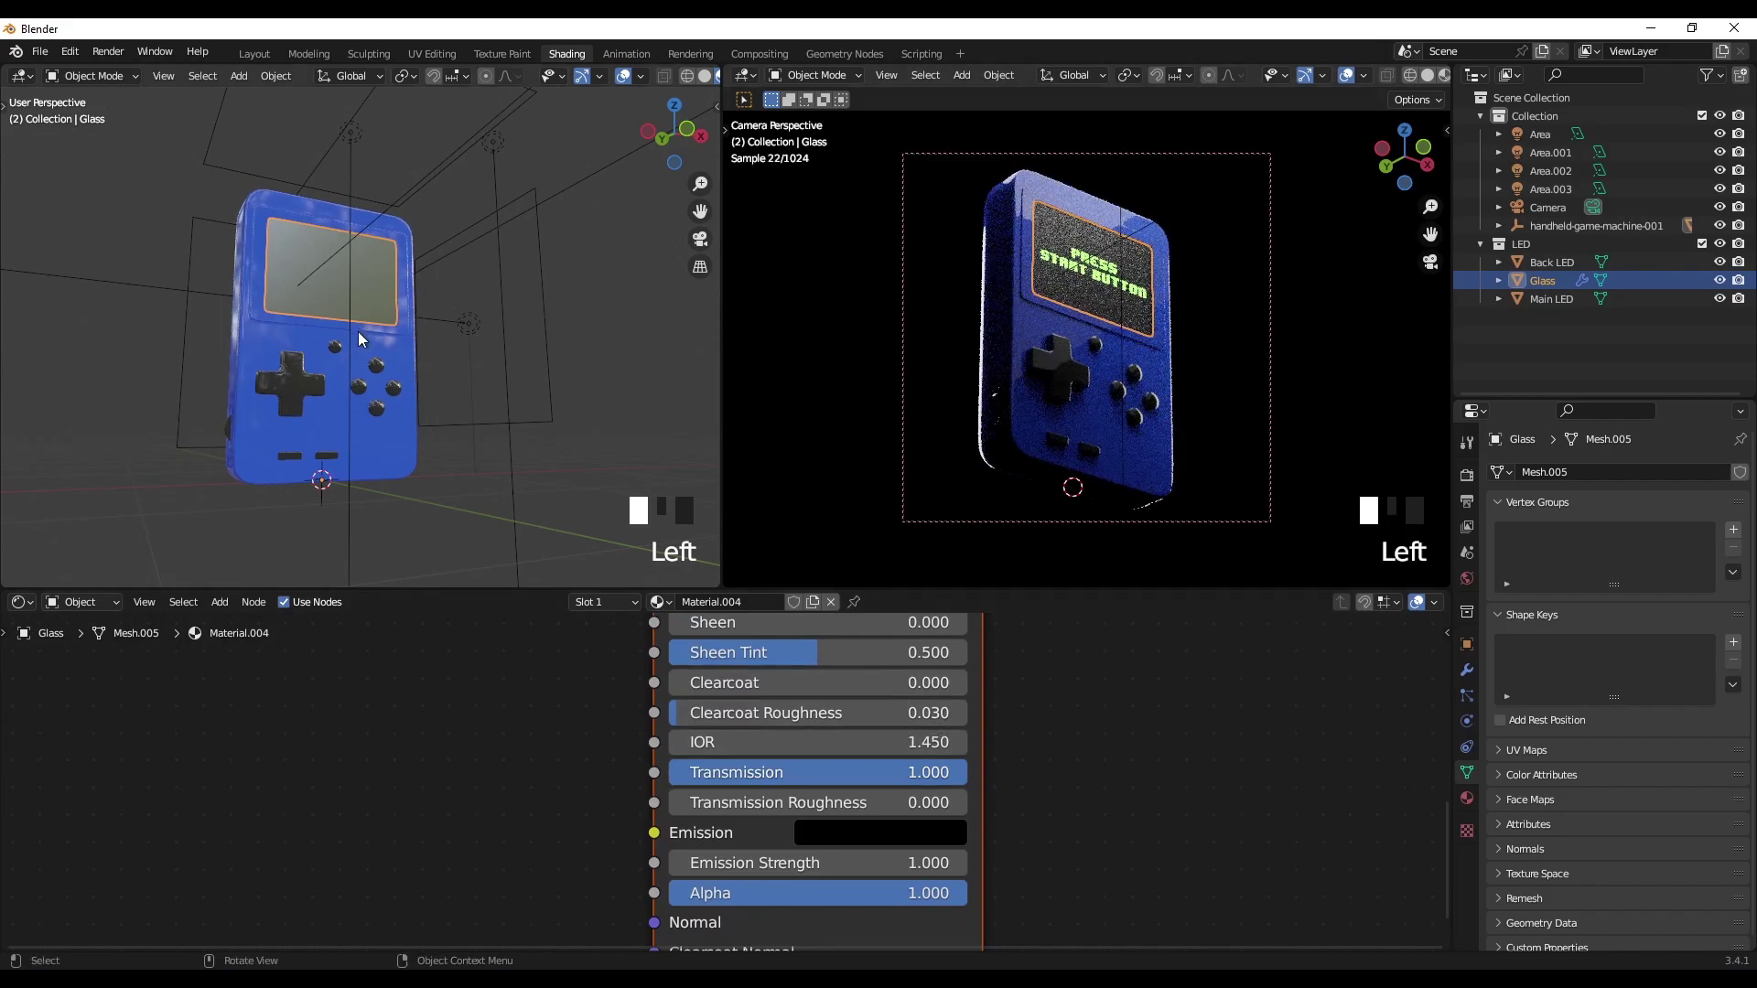
# Step: Switch the free view to rendered shading and set the glass material's Transmission Roughness to 0.15
pyautogui.press('z')
pyautogui.click(333, 256)
pyautogui.scroll(4, 333, 249)
pyautogui.moveTo(333, 249)
pyautogui.keyDown('shift'); pyautogui.mouseDown(button='middle')
pyautogui.moveTo(435, 439)
pyautogui.moveTo(412, 386)
pyautogui.moveTo(384, 403)
pyautogui.mouseUp(button='middle'); pyautogui.keyUp('shift')
pyautogui.scroll(2, 438, 421)
pyautogui.scroll(2, 427, 373)
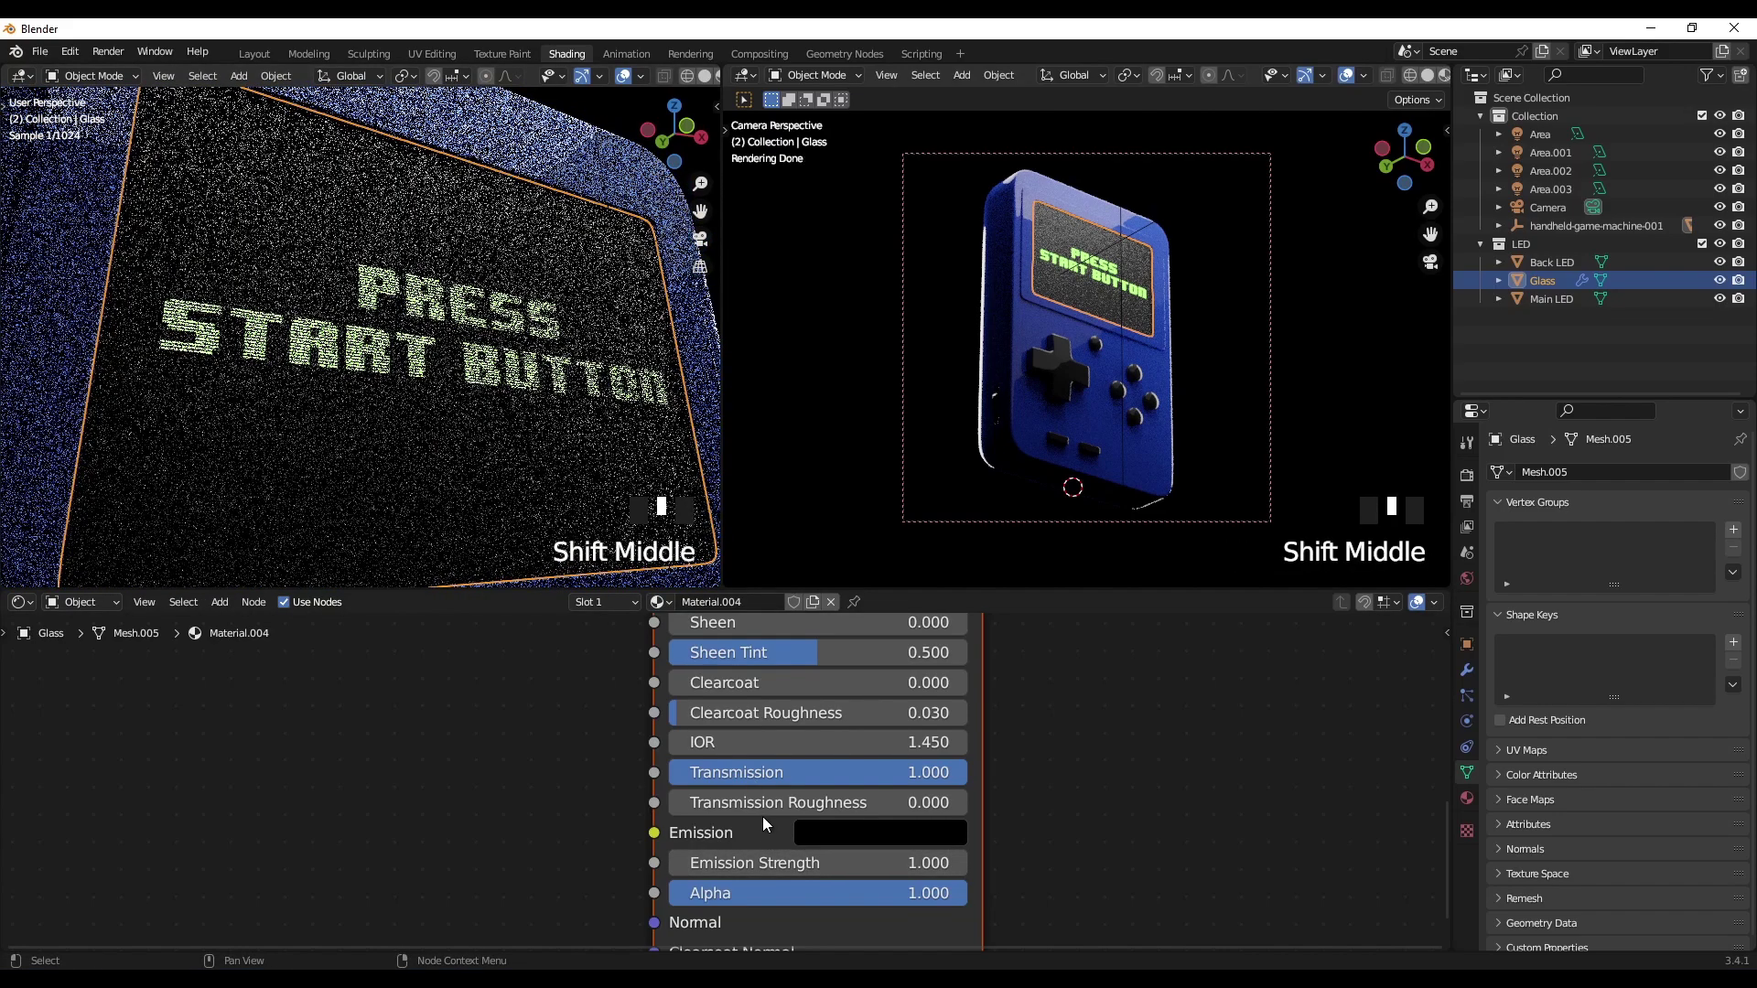
pyautogui.click(796, 797)
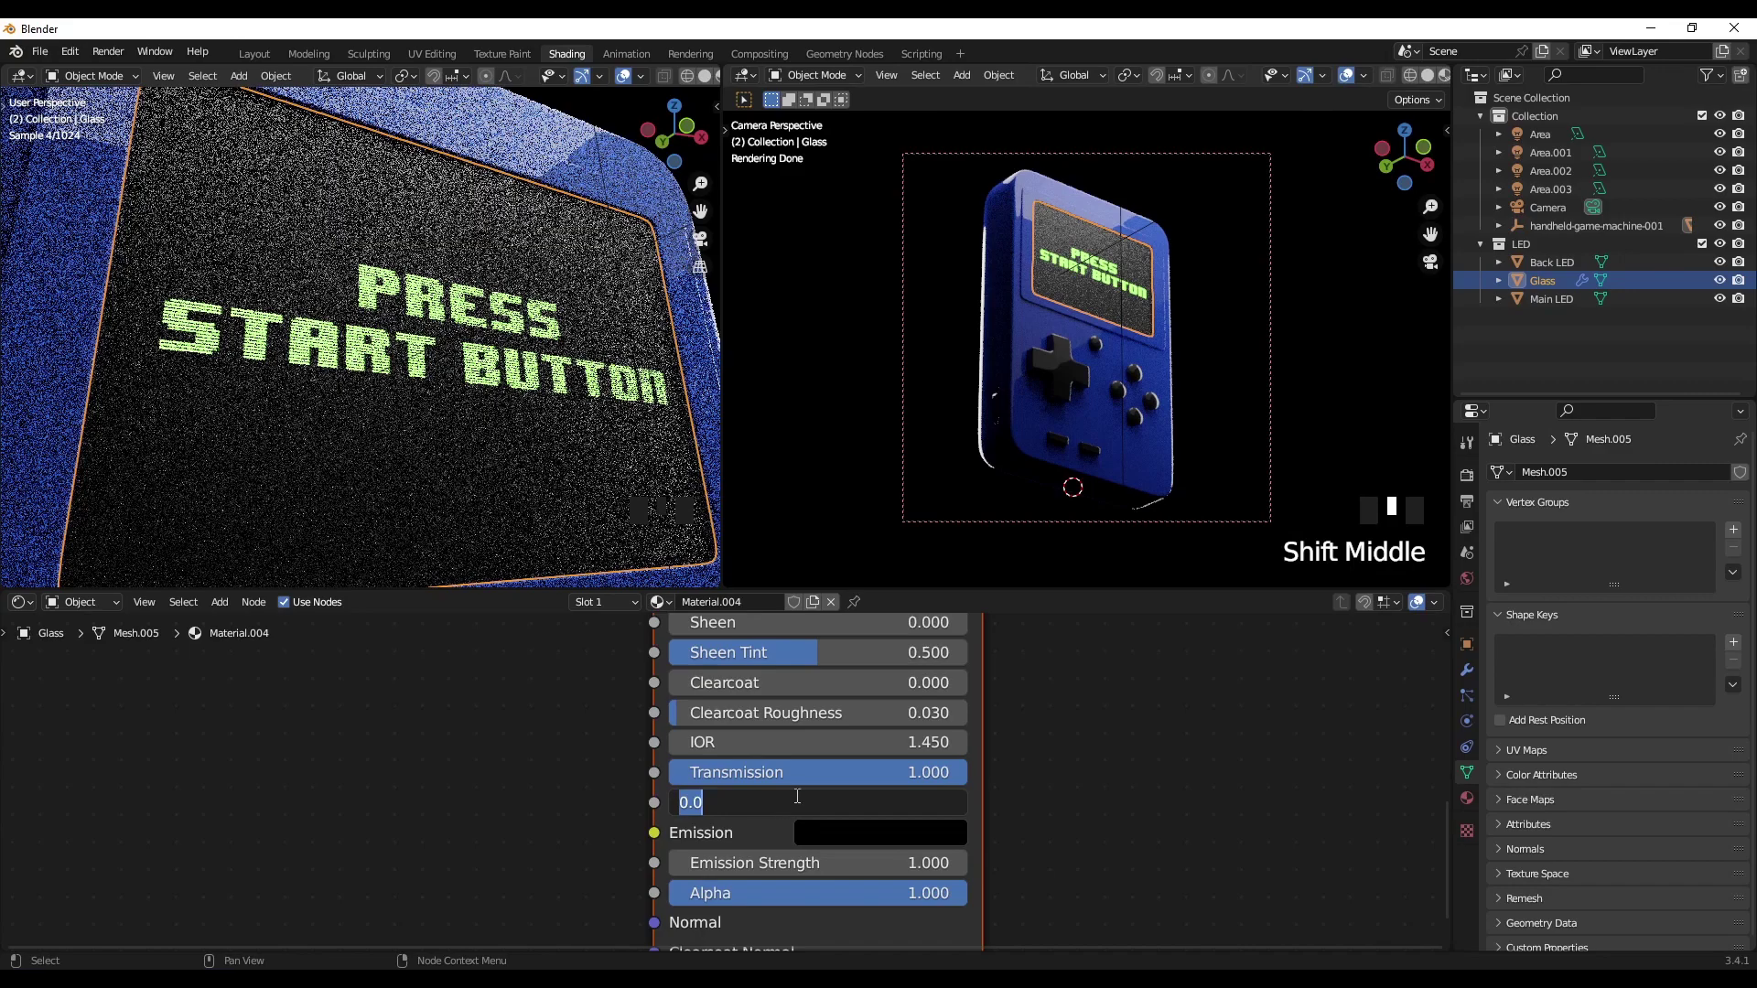
pyautogui.press('BackSpace')
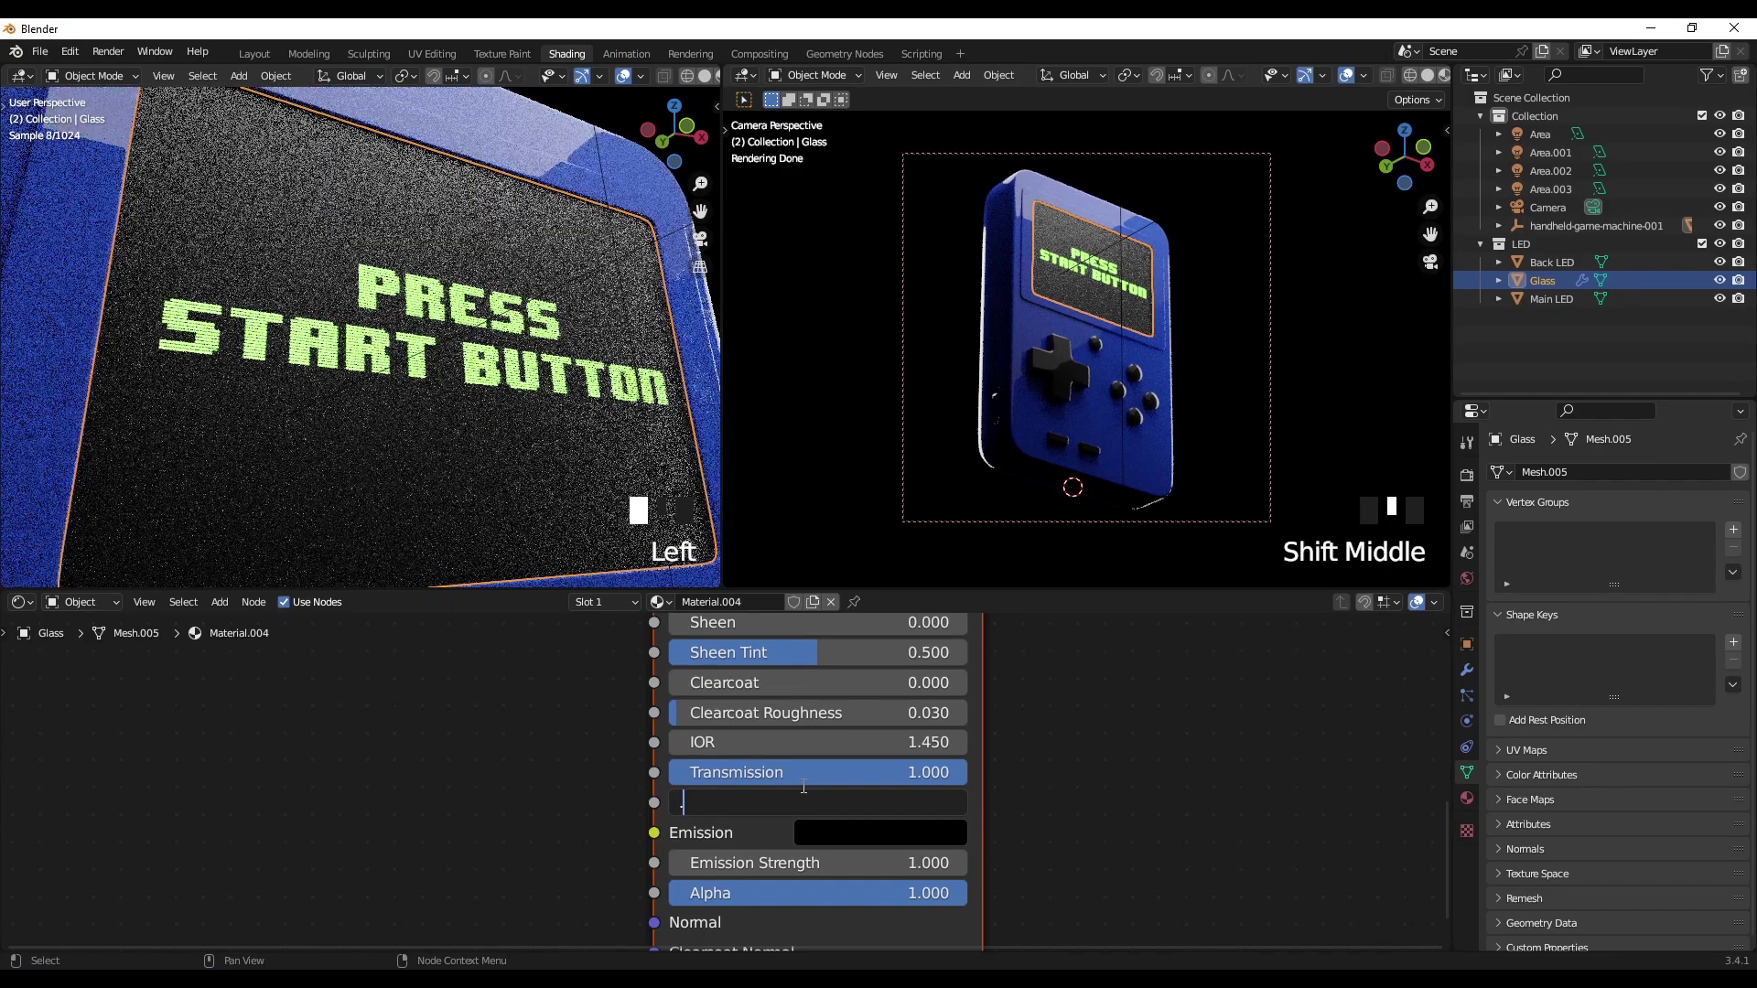
pyautogui.press('Return')
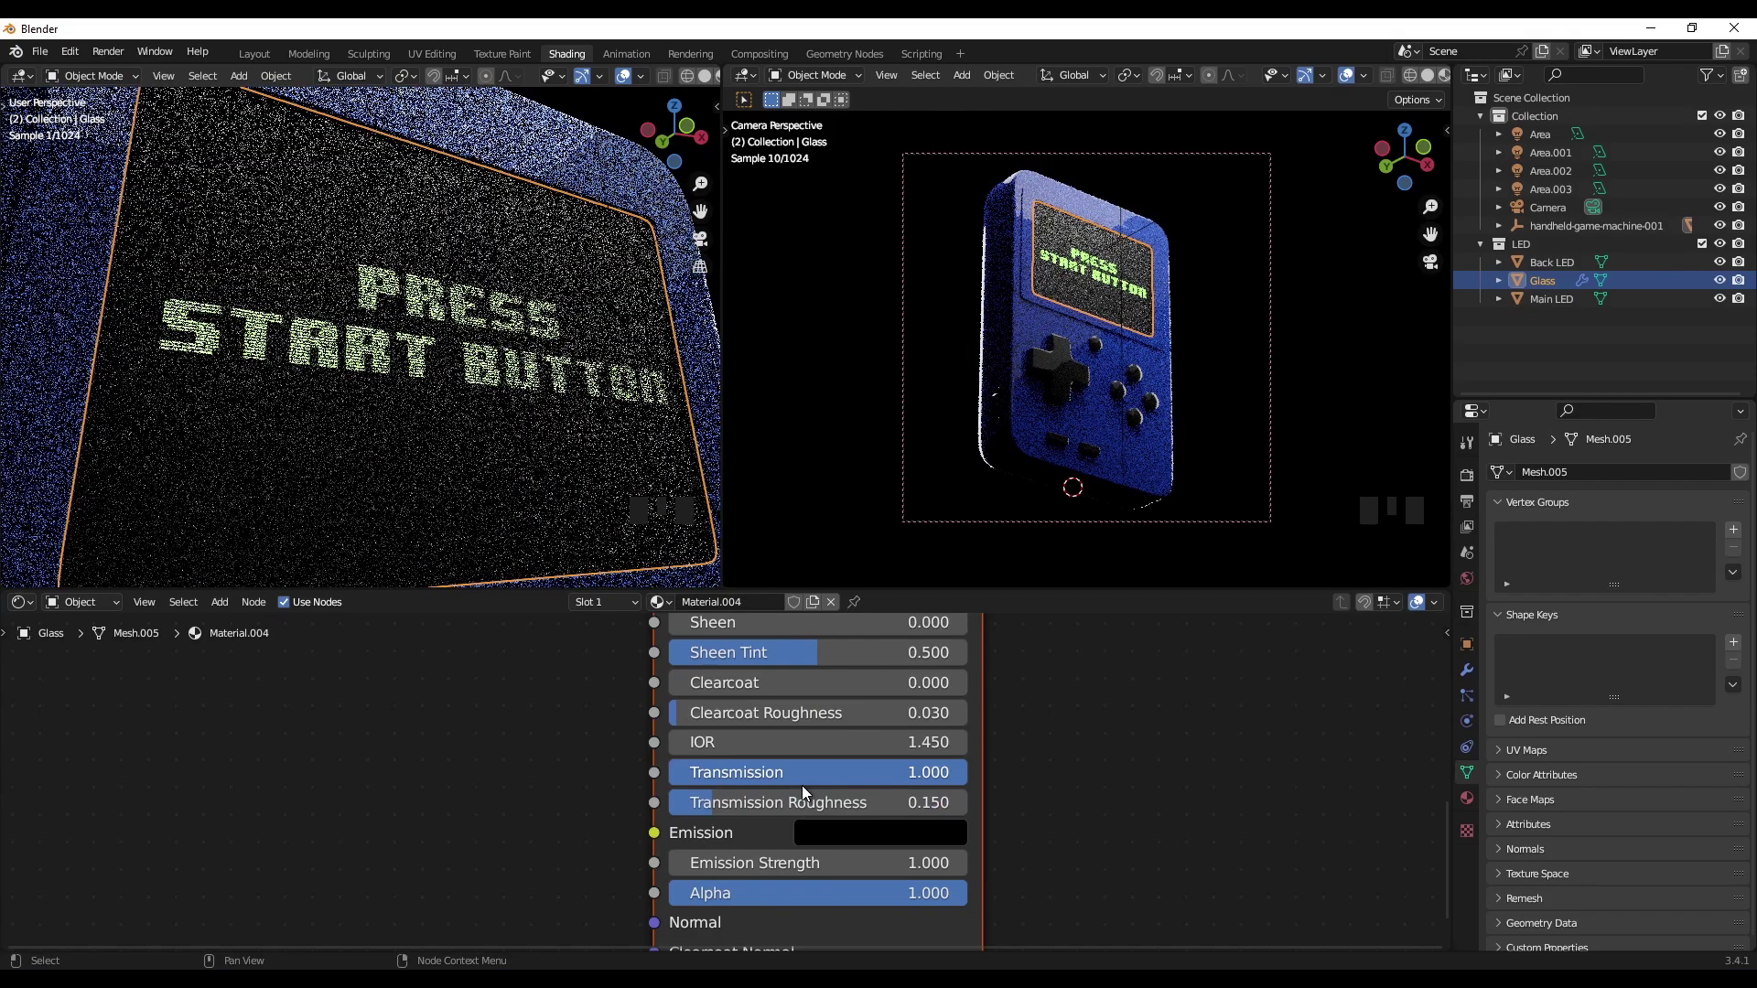
pyautogui.hotkey('ctrl', 'z')
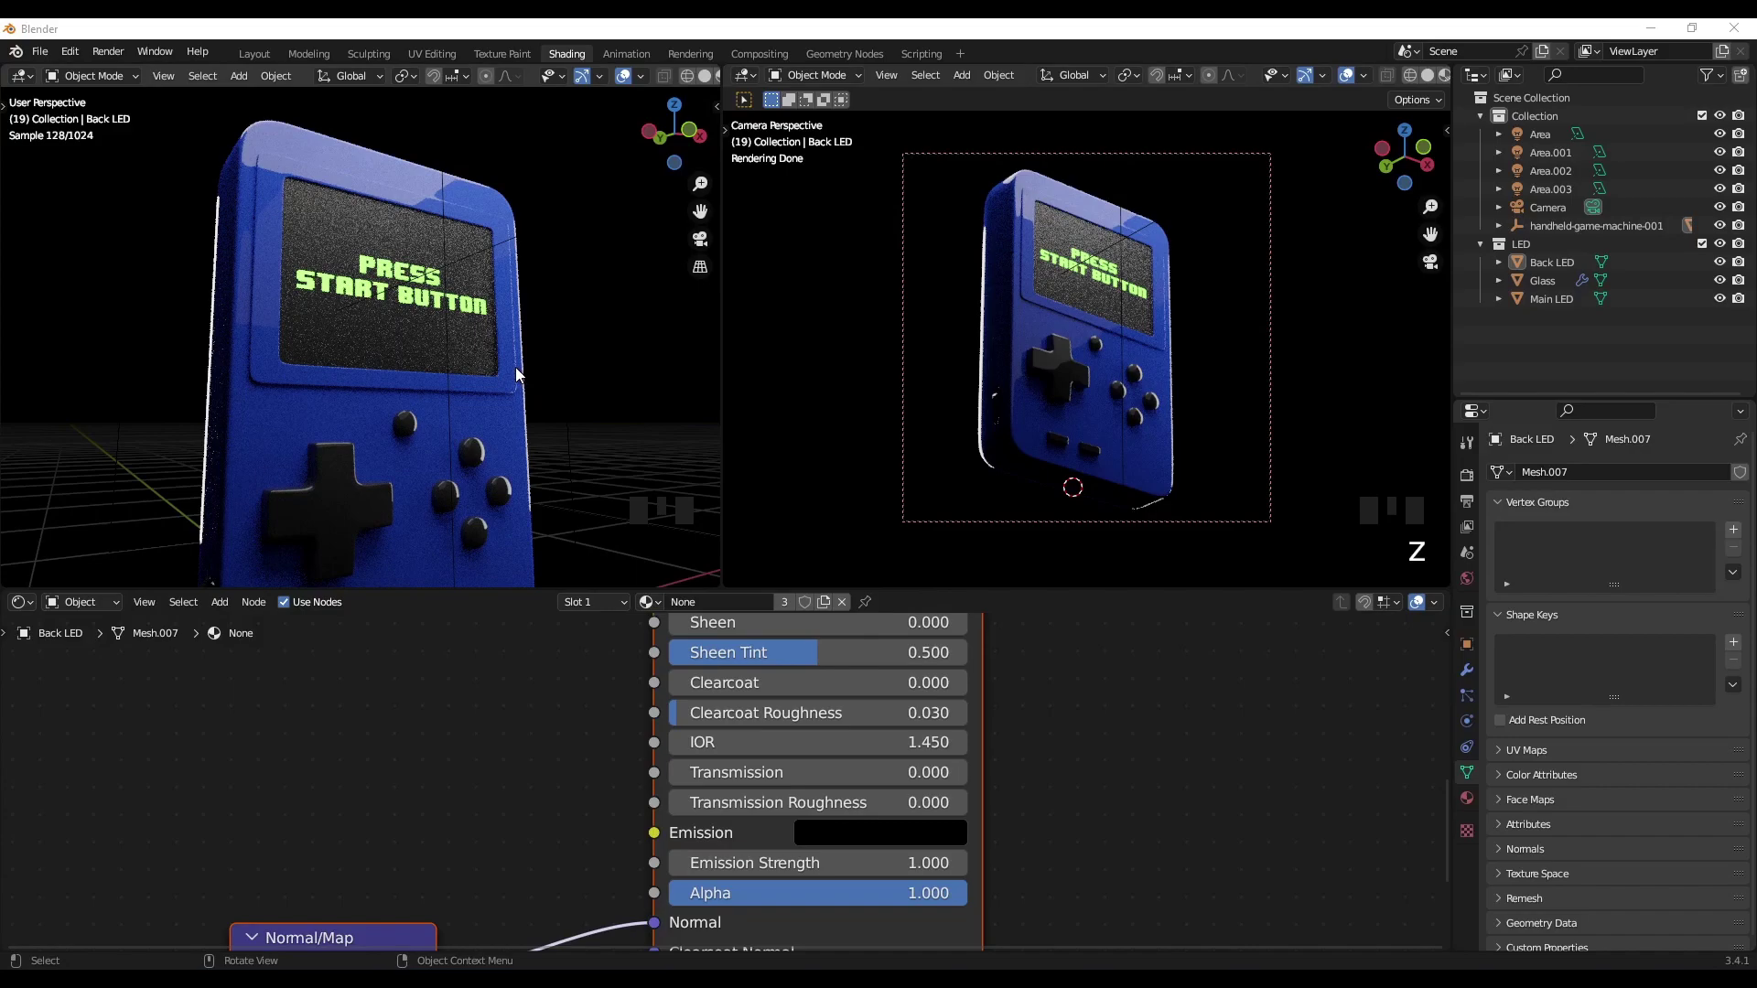
# Step: Isolate the Back LED and Main LED objects in local view
pyautogui.click(1557, 262)
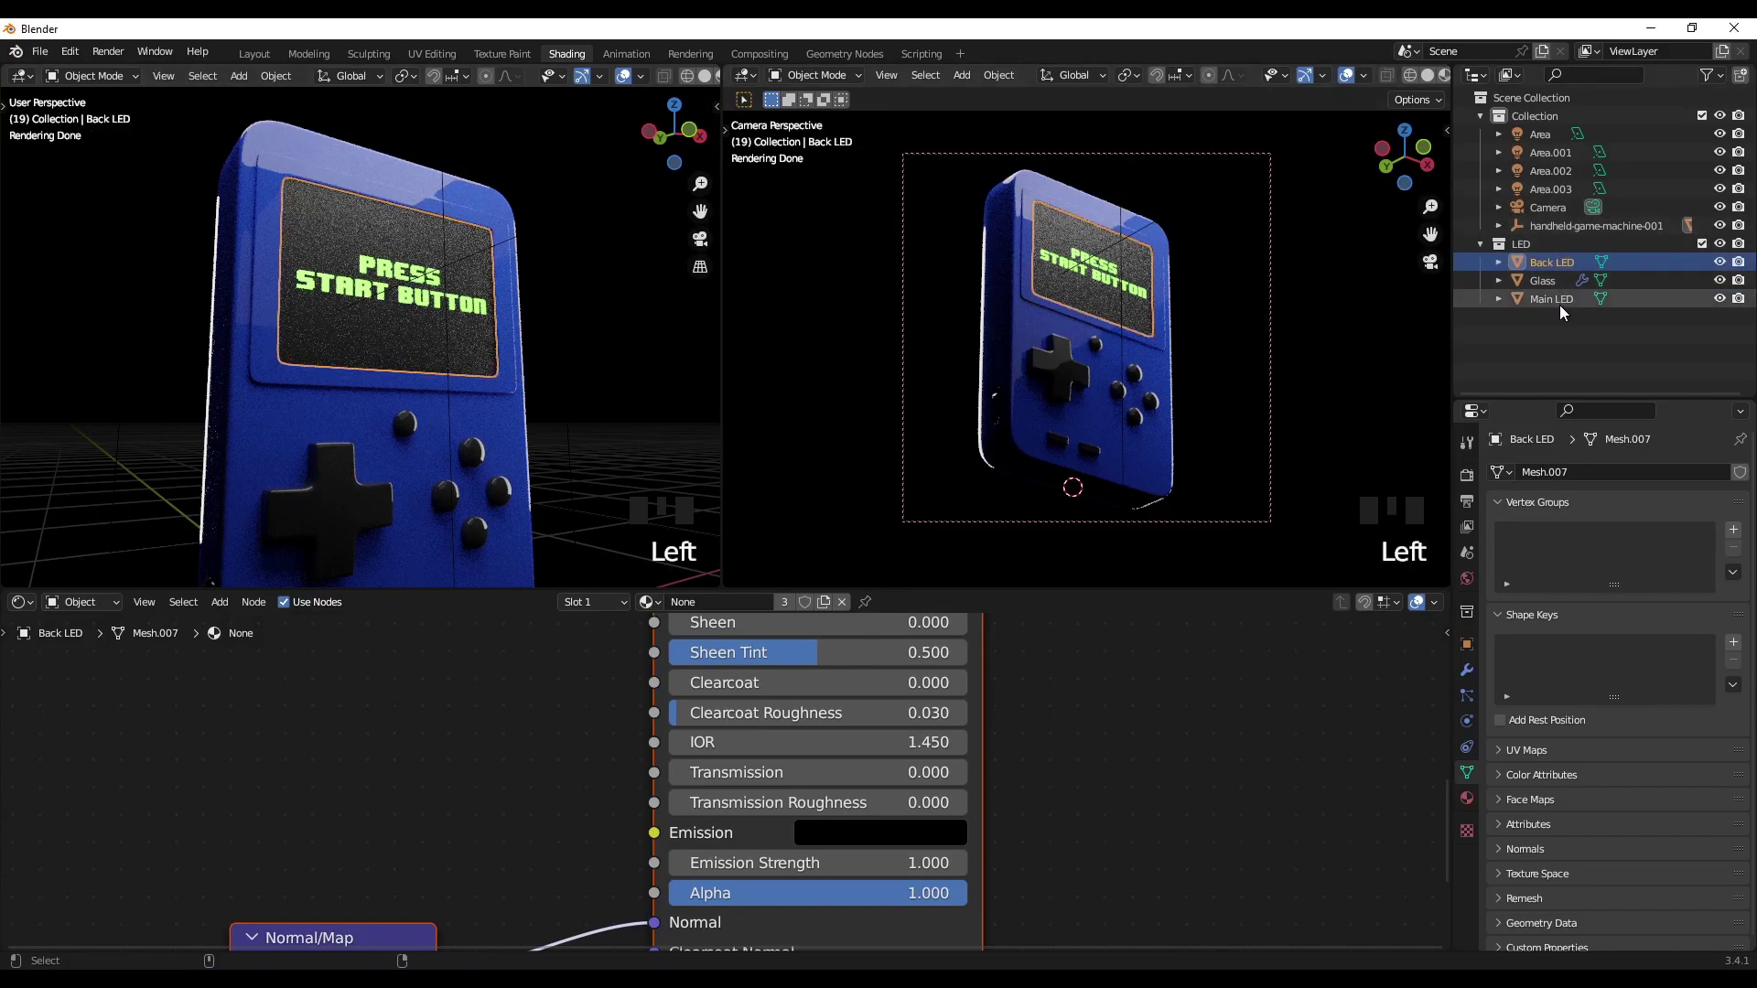
pyautogui.keyDown('ctrl'); pyautogui.click(1557, 306); pyautogui.keyUp('ctrl')
pyautogui.middleClick(598, 306)
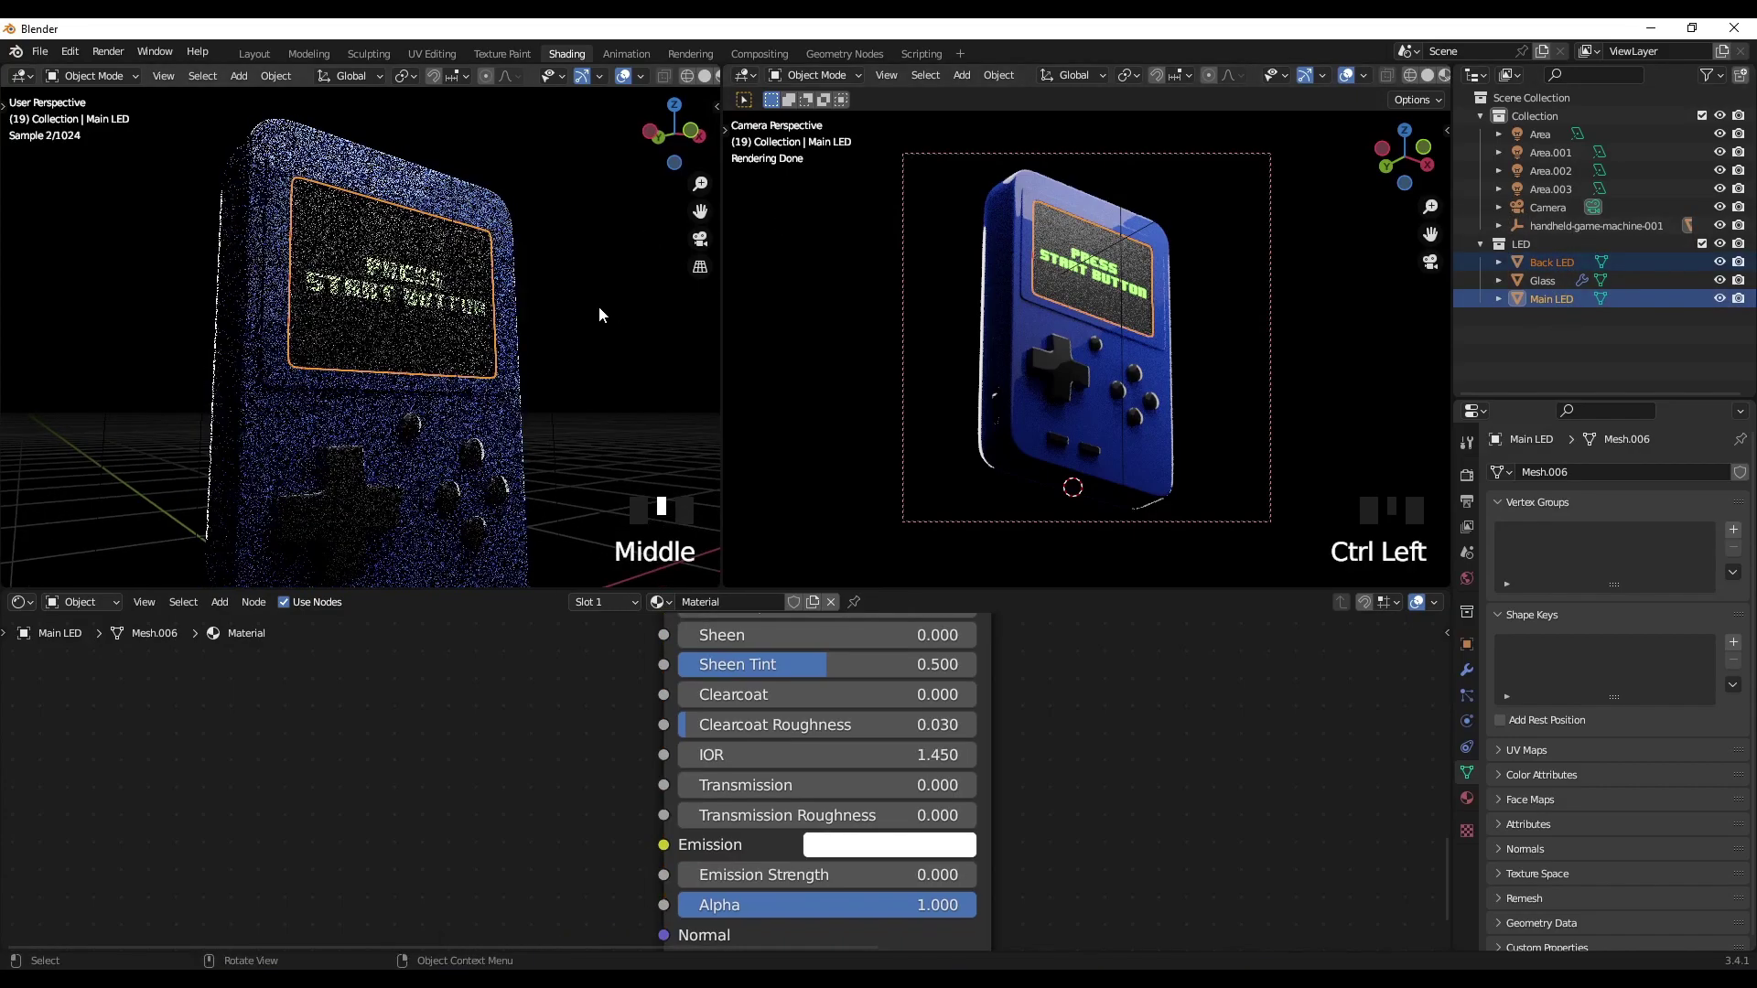
pyautogui.press('/')
pyautogui.moveTo(596, 311); pyautogui.dragTo(456, 334, button='middle')
pyautogui.scroll(4, 366, 325)
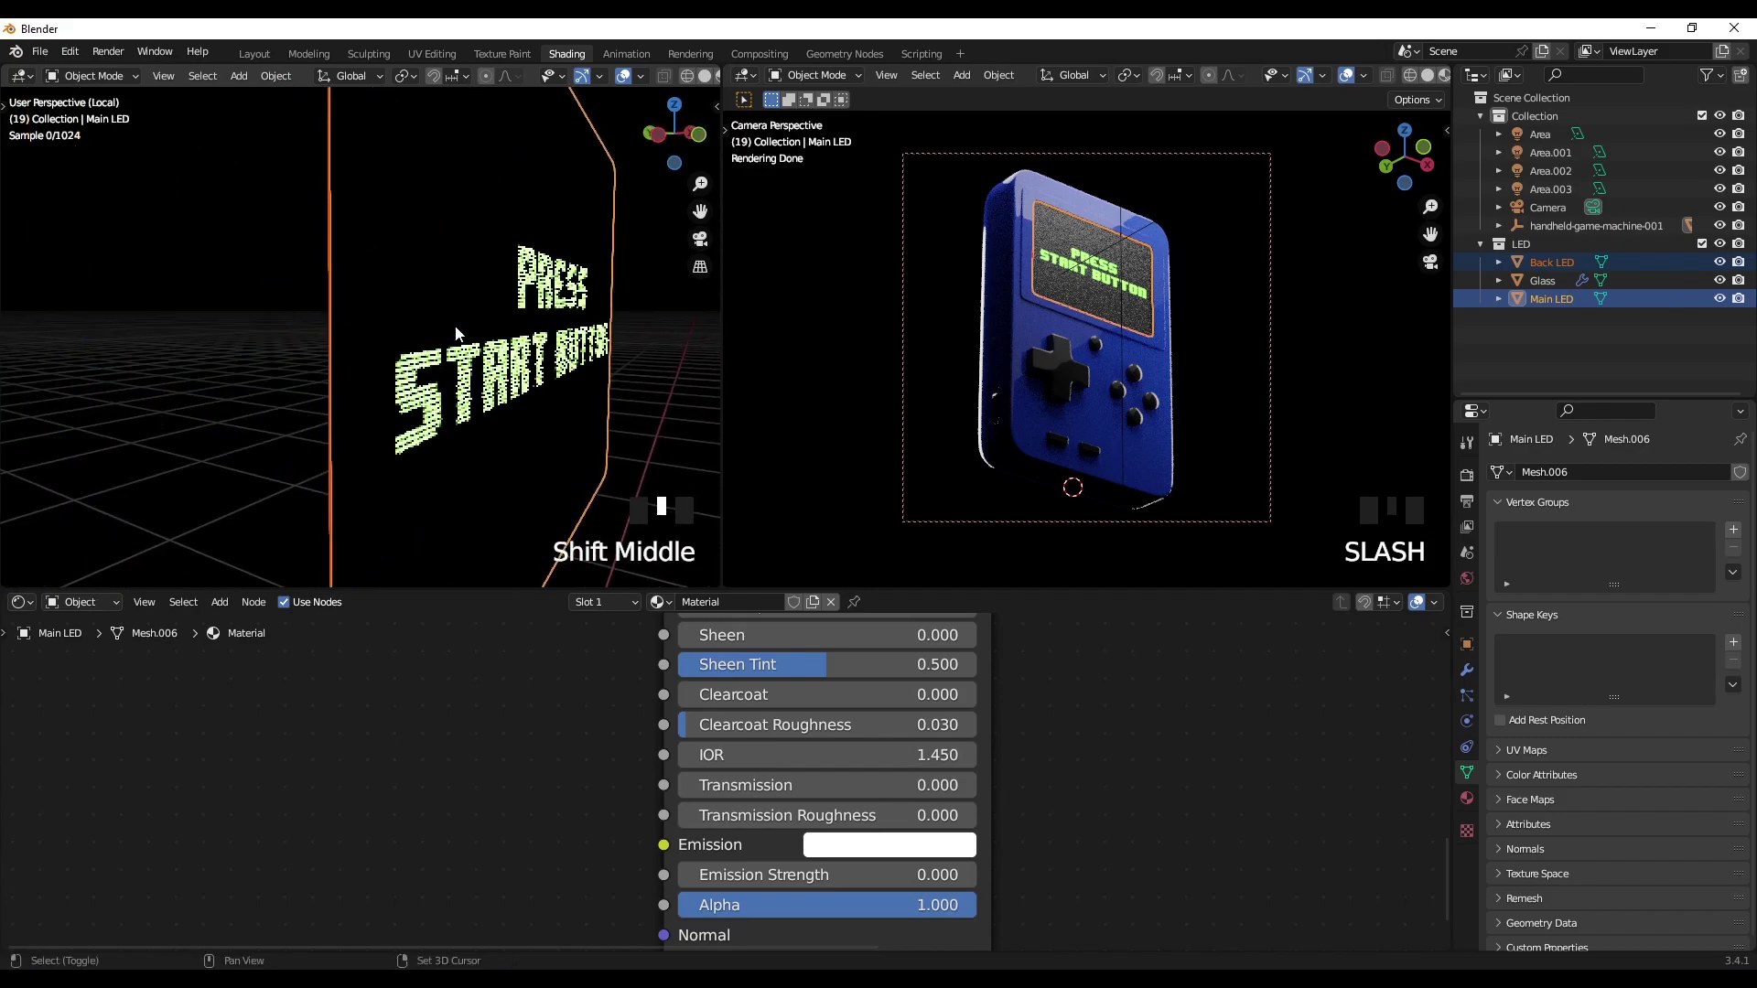
# Step: Move the Back LED about 0.013 m along the global Y axis, away from the Main LED, and check the gap
pyautogui.click(1561, 261)
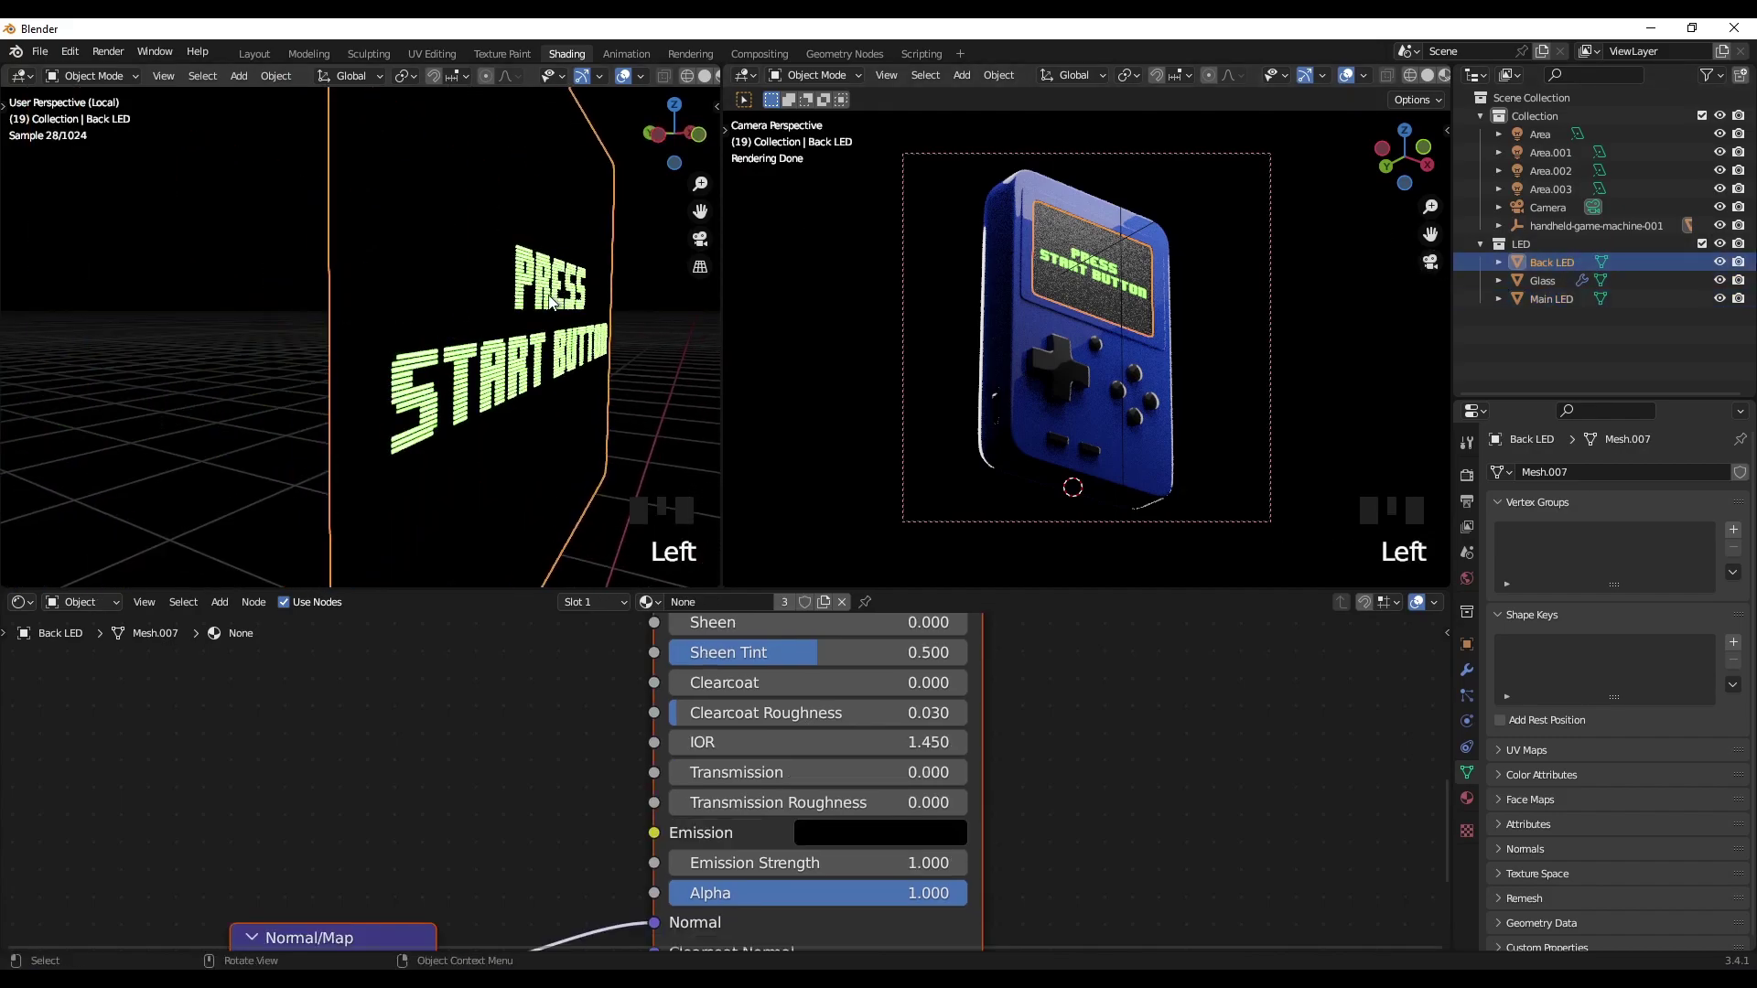
pyautogui.press('g')
pyautogui.press('y')
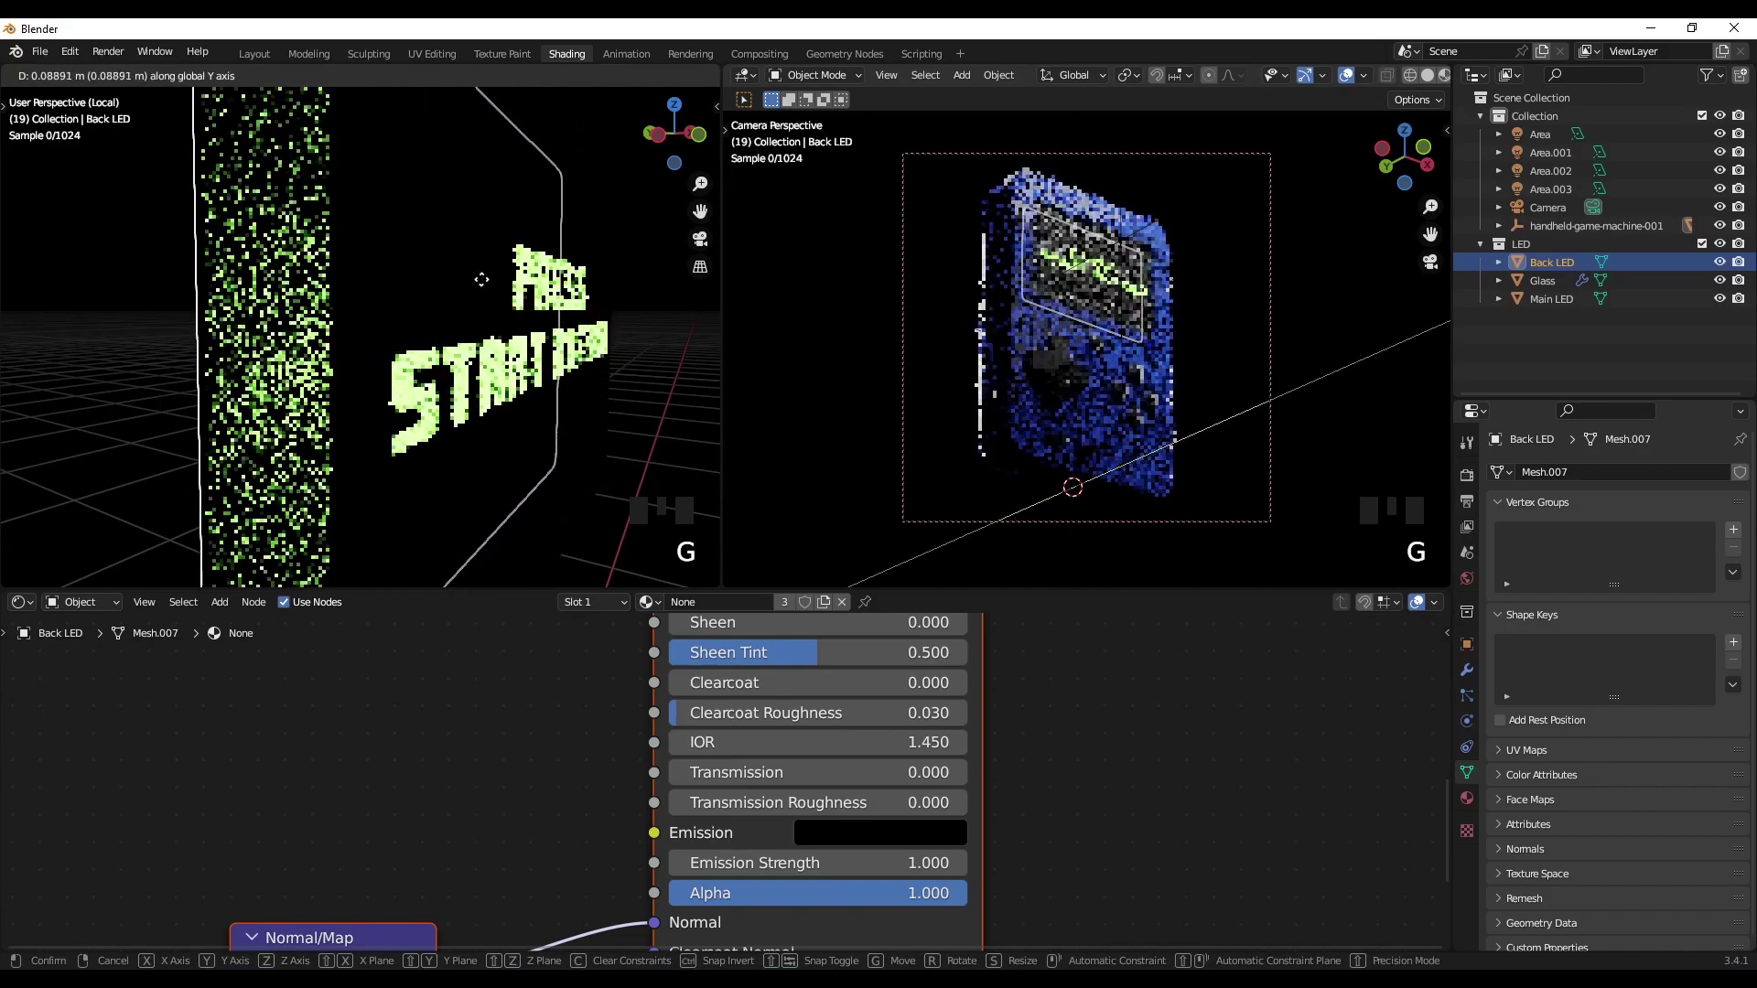
pyautogui.moveTo(477, 276)
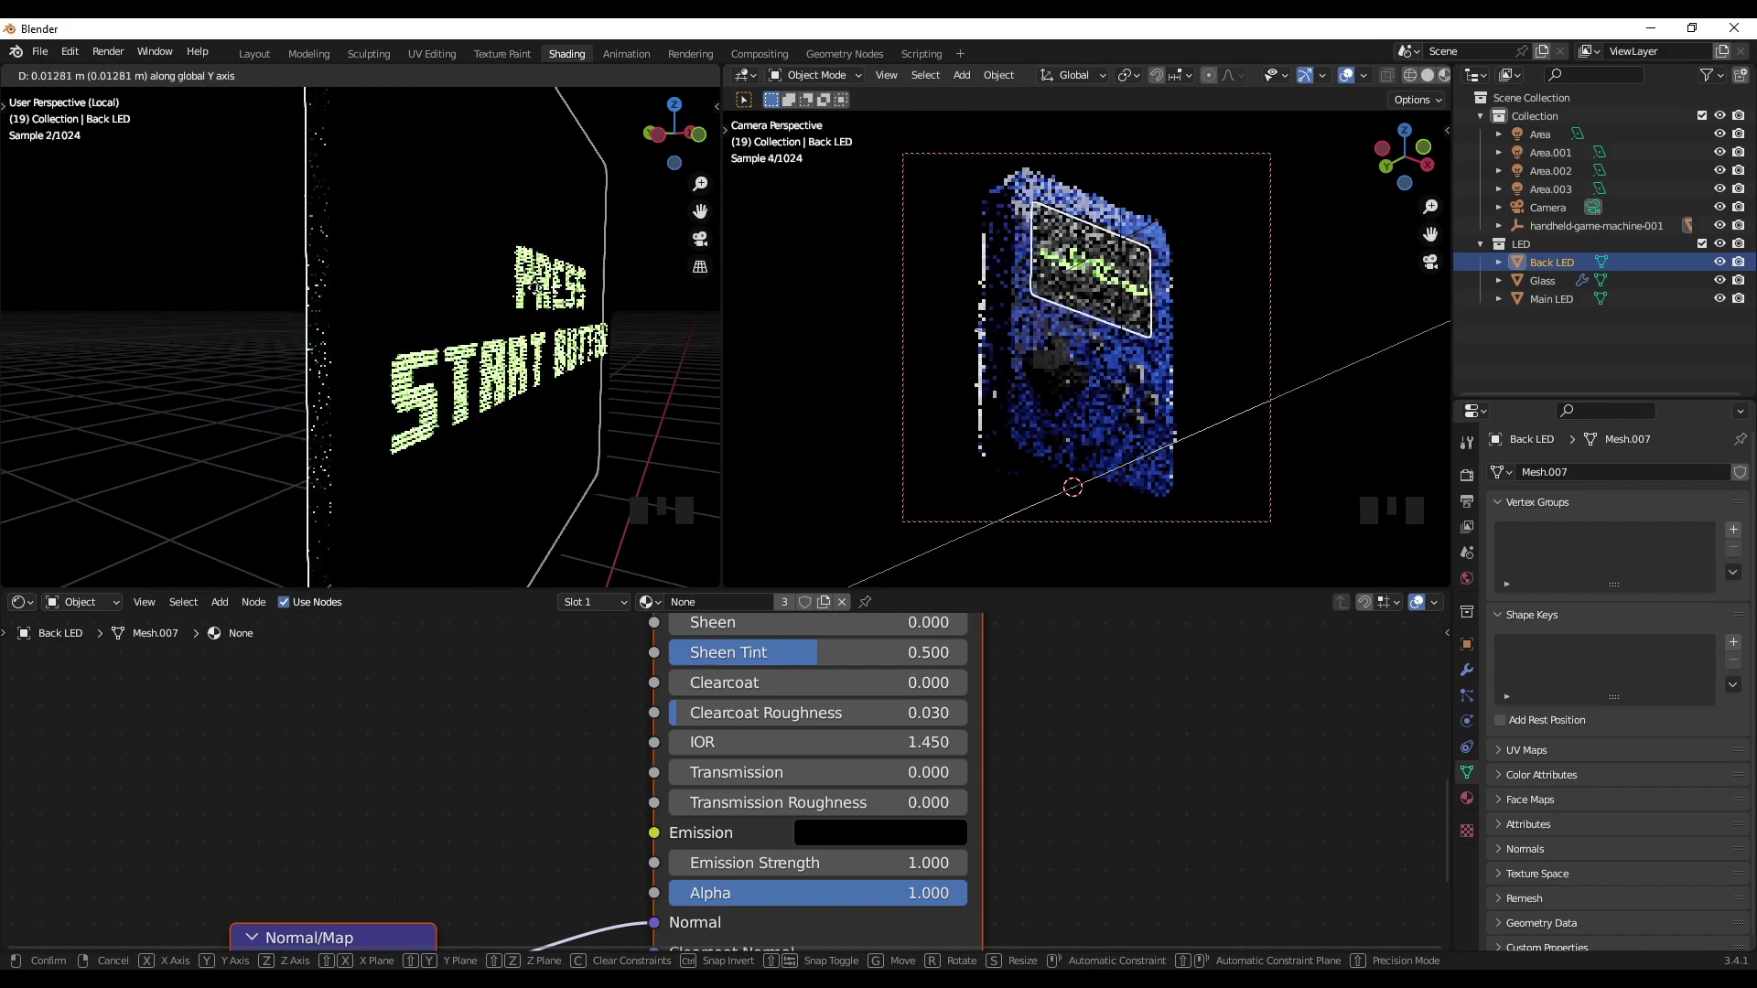
pyautogui.click(399, 349)
pyautogui.moveTo(399, 349); pyautogui.dragTo(384, 340, button='middle')
pyautogui.scroll(4, 385, 341)
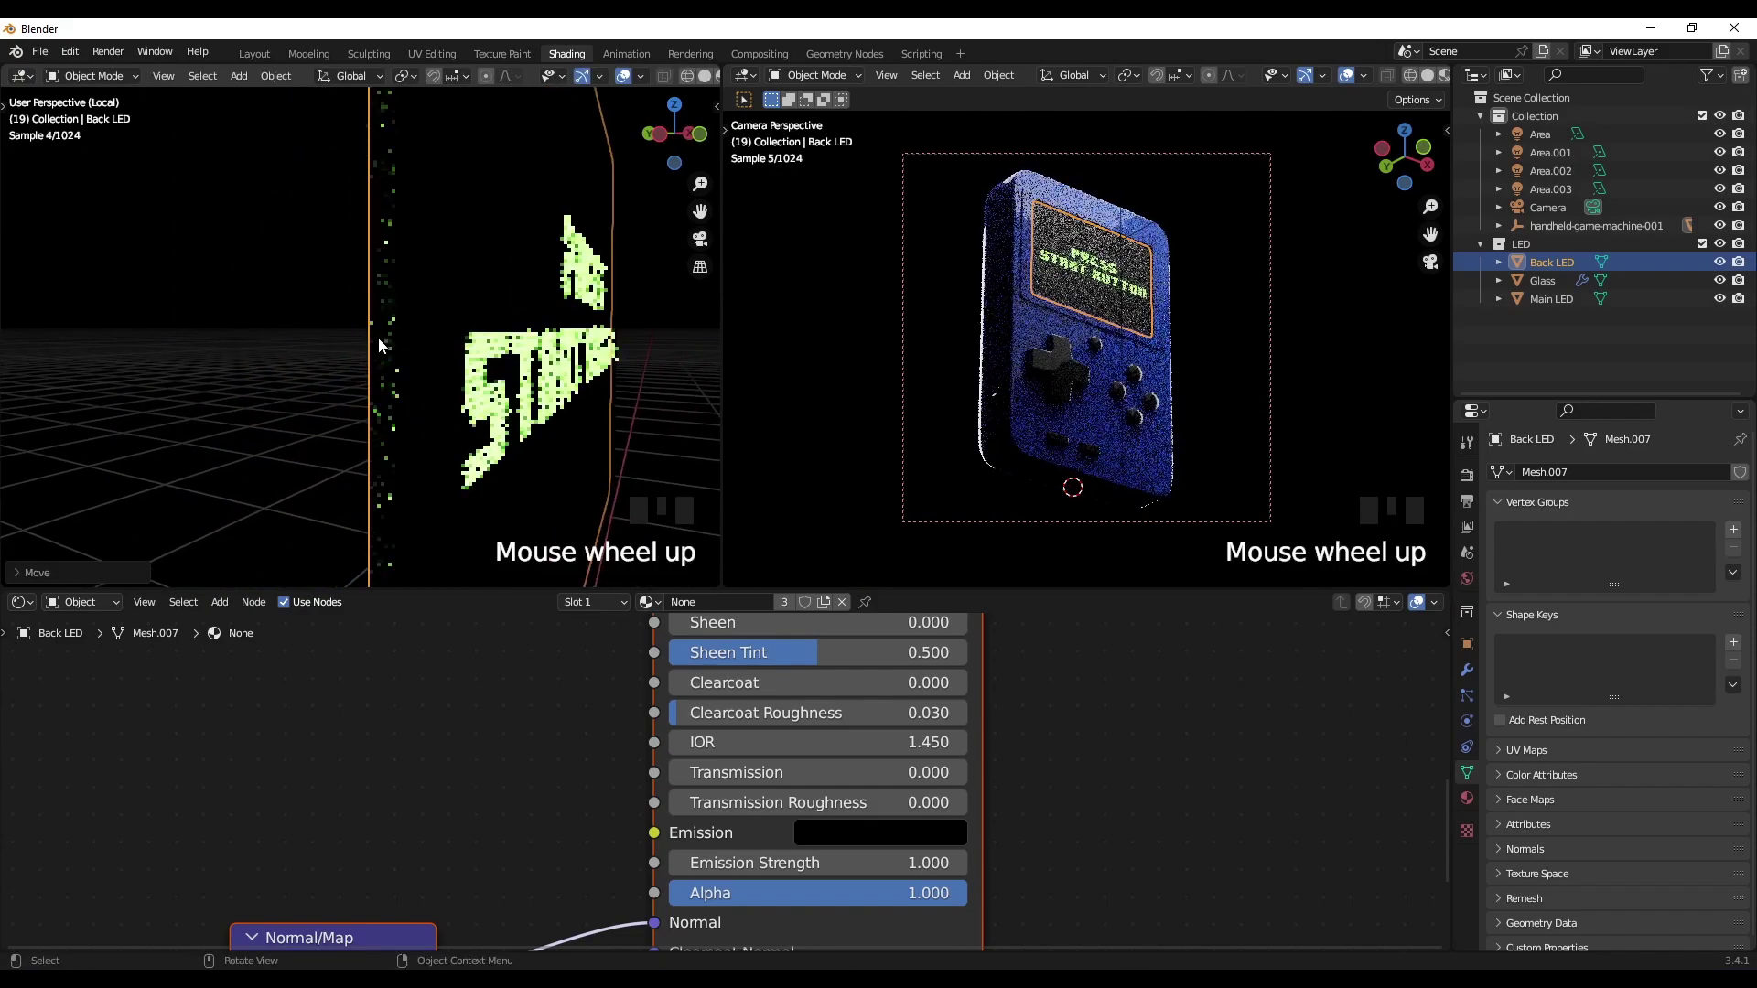
pyautogui.press('z')
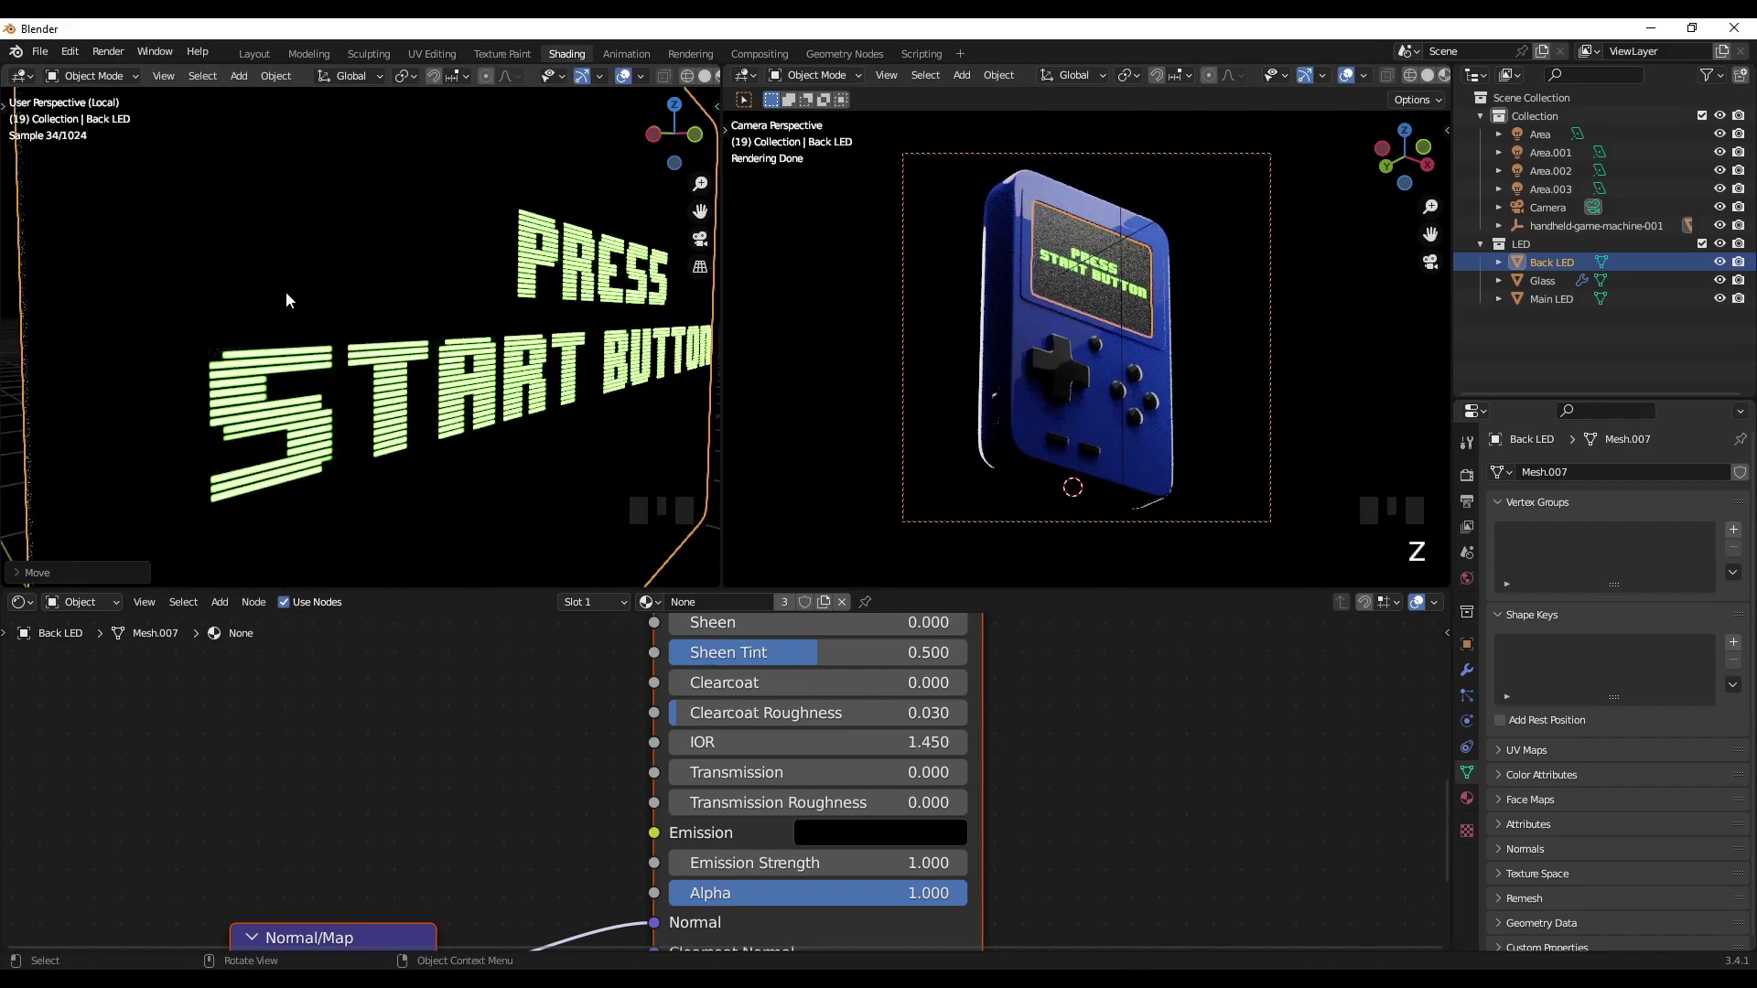
pyautogui.moveTo(300, 311); pyautogui.dragTo(375, 289, button='middle')
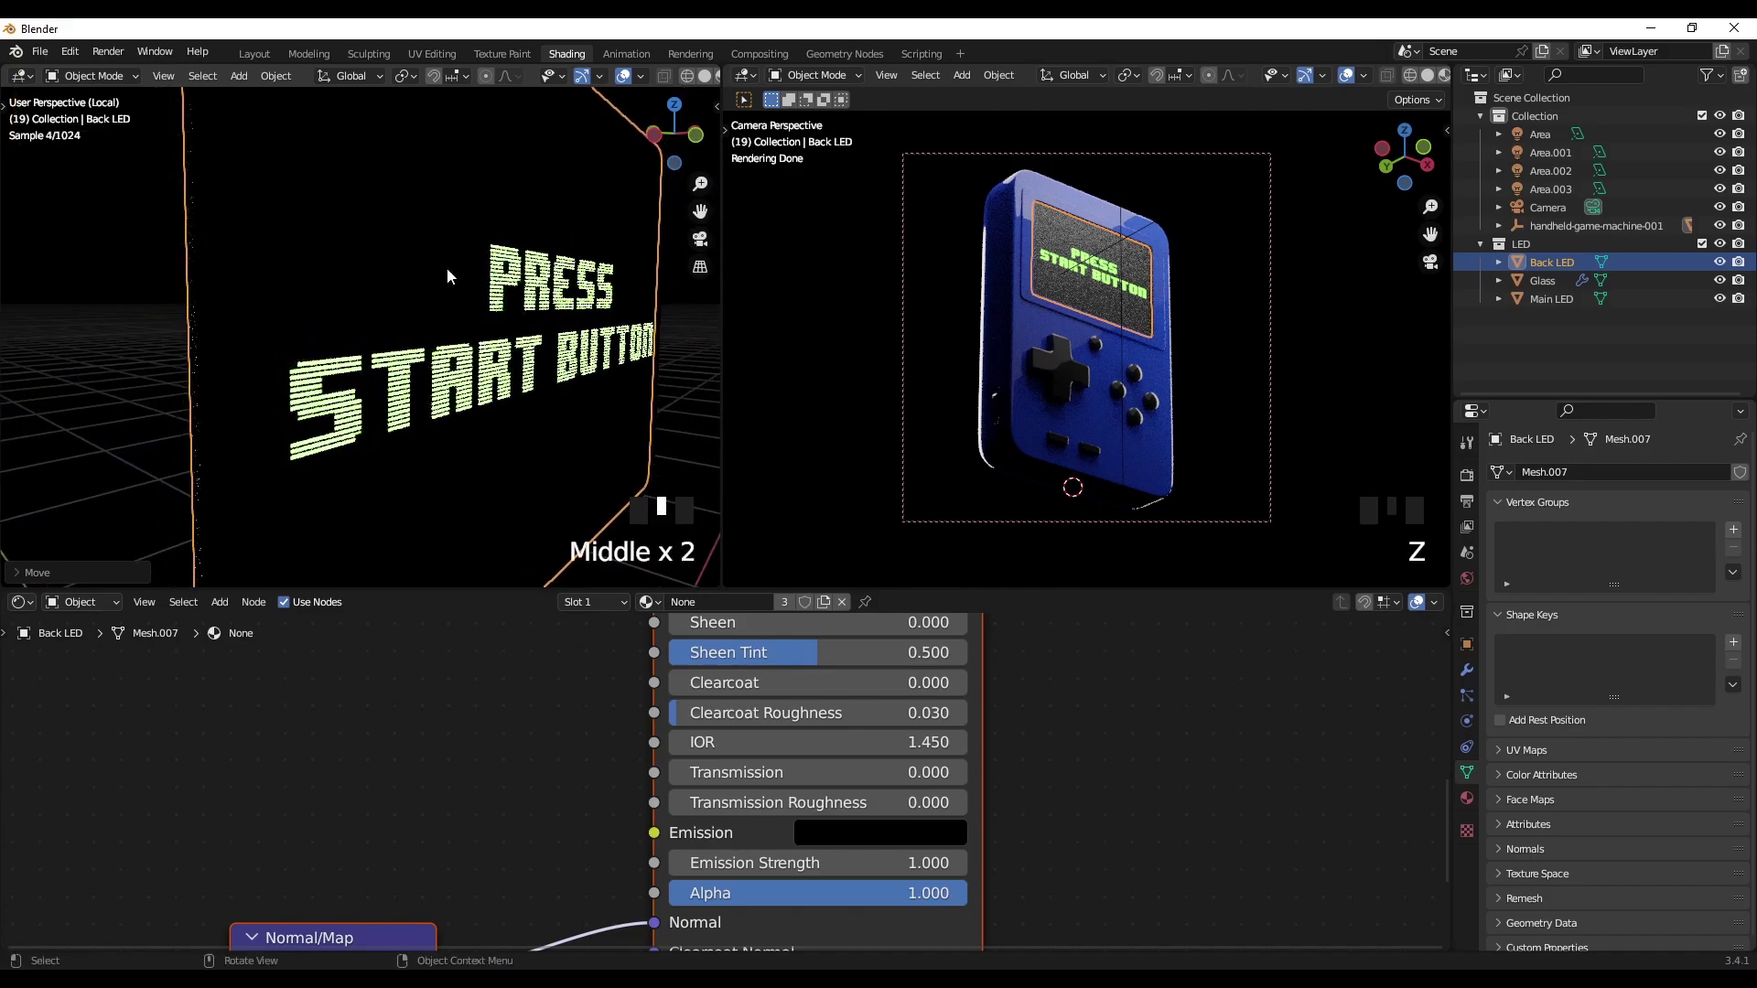
pyautogui.scroll(2, 375, 315)
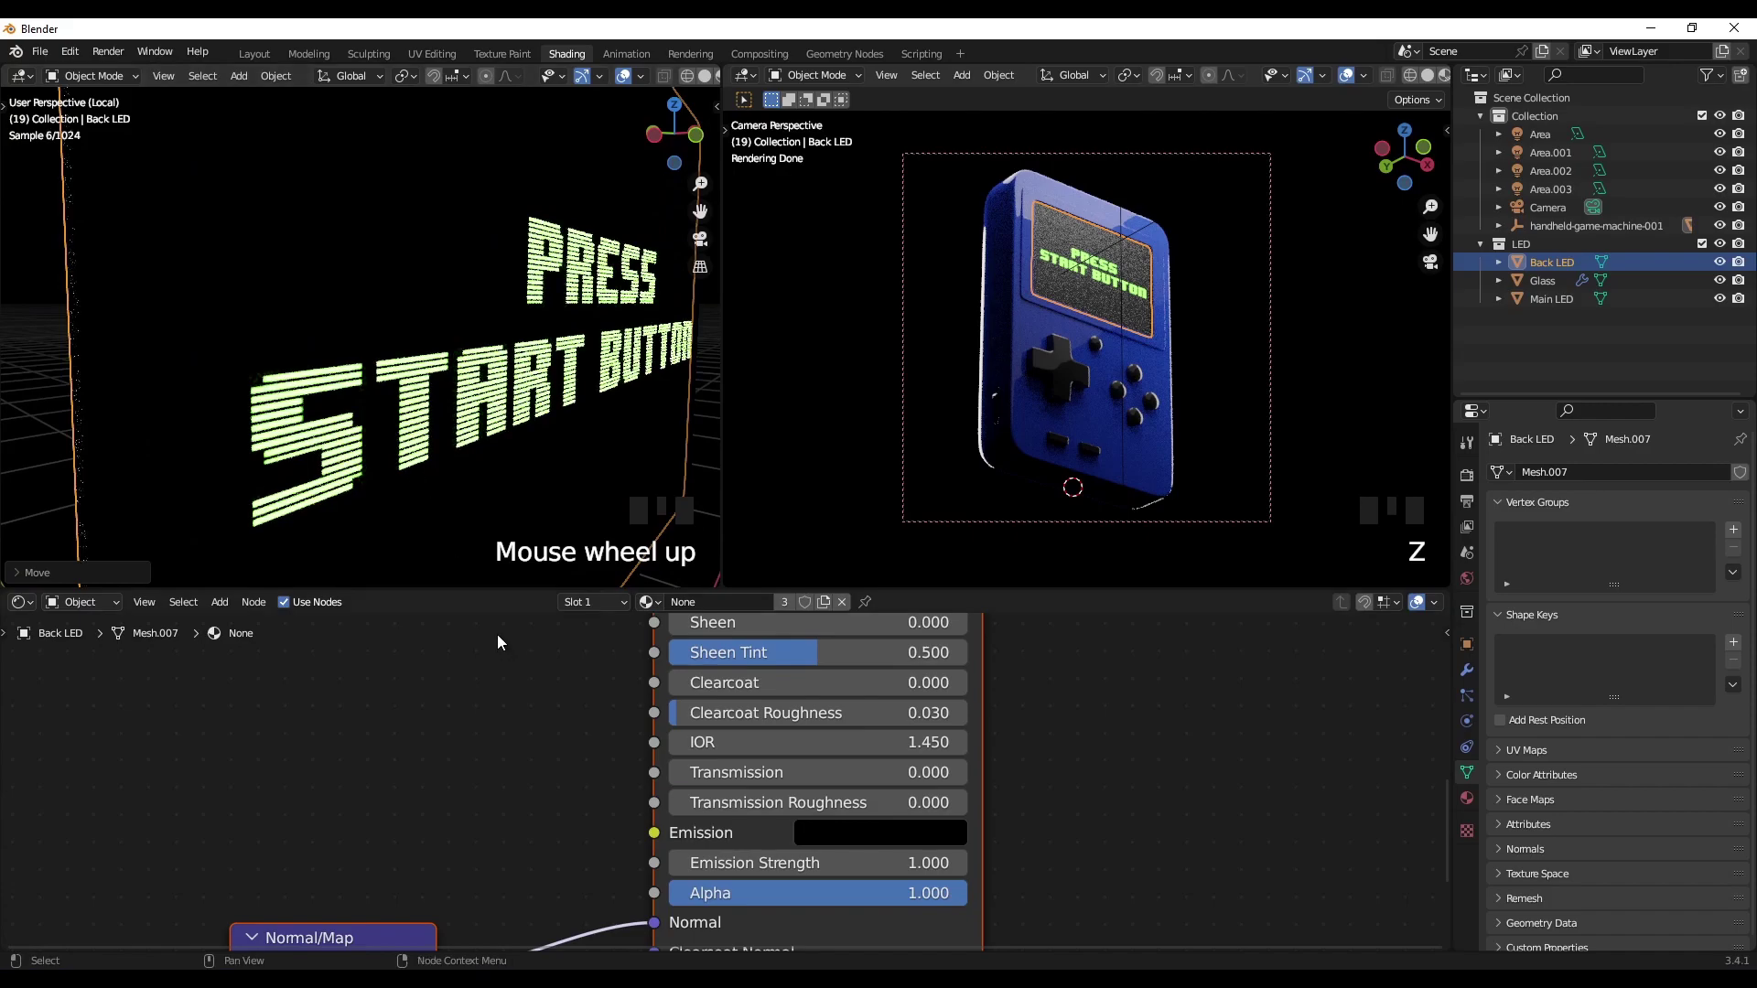
# Step: In the Main LED material, move the press start mask texture node below the press start texture, beside the Principled BSDF
pyautogui.click(524, 697)
pyautogui.scroll(-11, 519, 677)
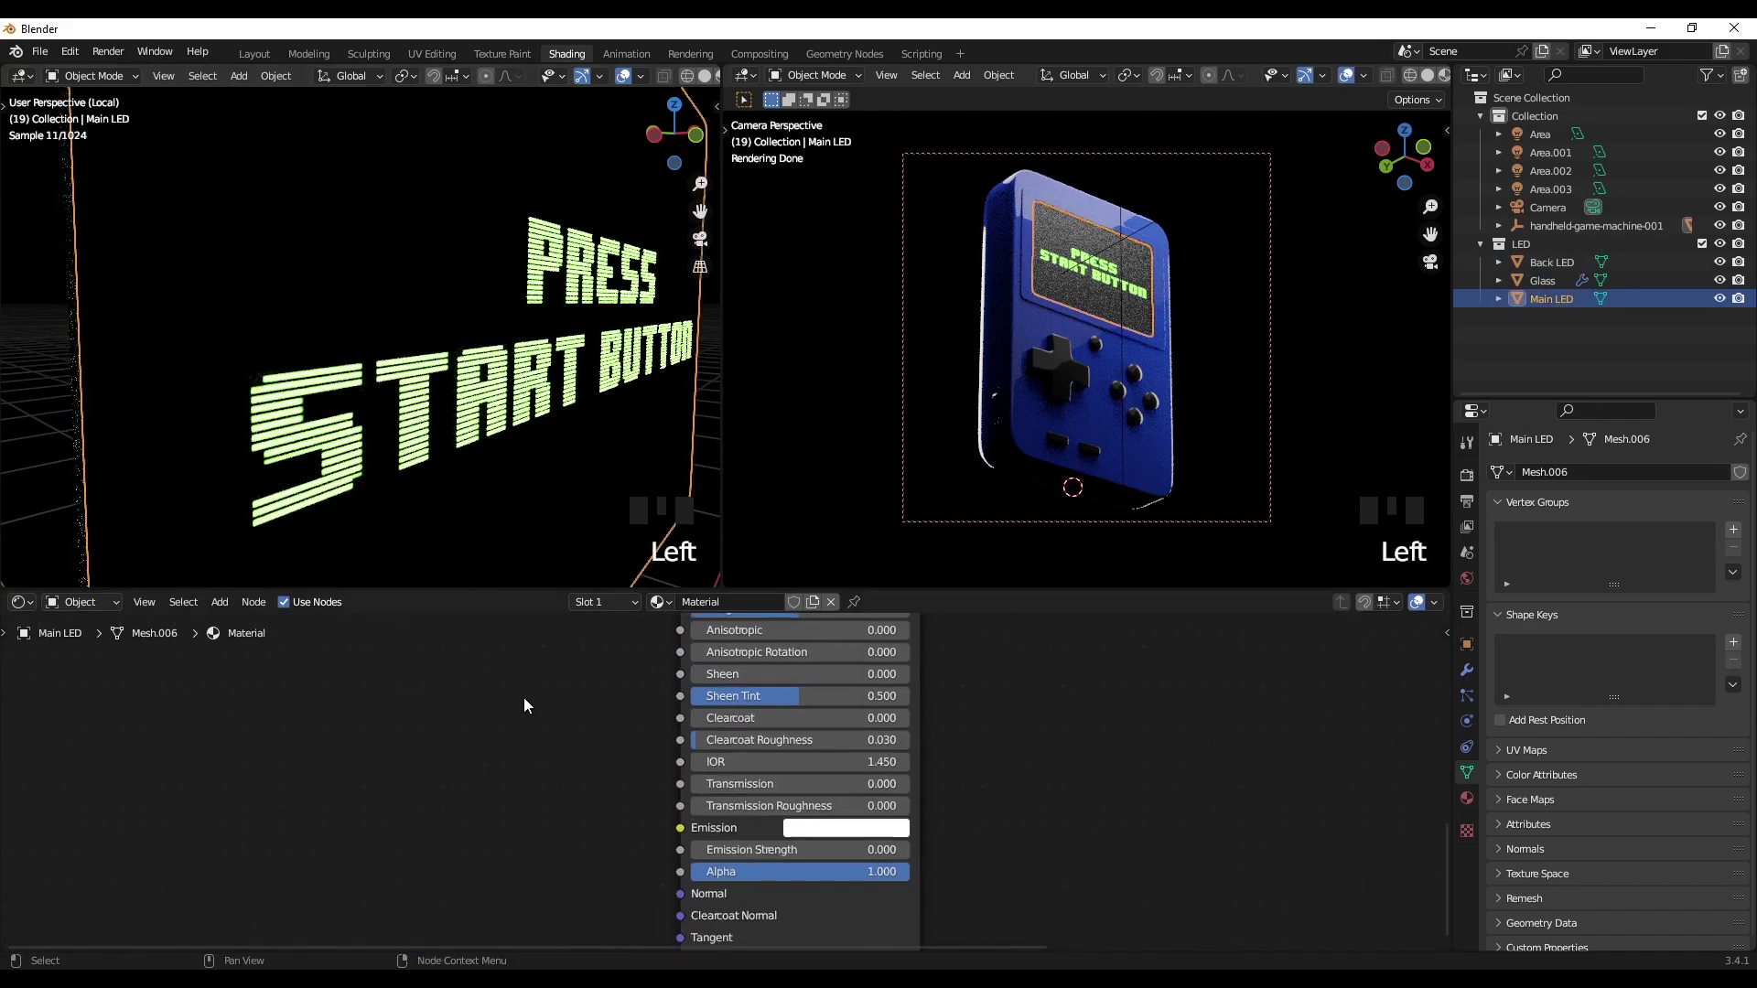
pyautogui.click(1553, 300)
pyautogui.scroll(-2, 627, 789)
pyautogui.moveTo(641, 774); pyautogui.dragTo(834, 712, button='middle')
pyautogui.scroll(5, 861, 753)
pyautogui.scroll(2, 946, 695)
pyautogui.scroll(3, 946, 693)
pyautogui.scroll(-8, 992, 697)
pyautogui.moveTo(924, 688); pyautogui.dragTo(453, 737)
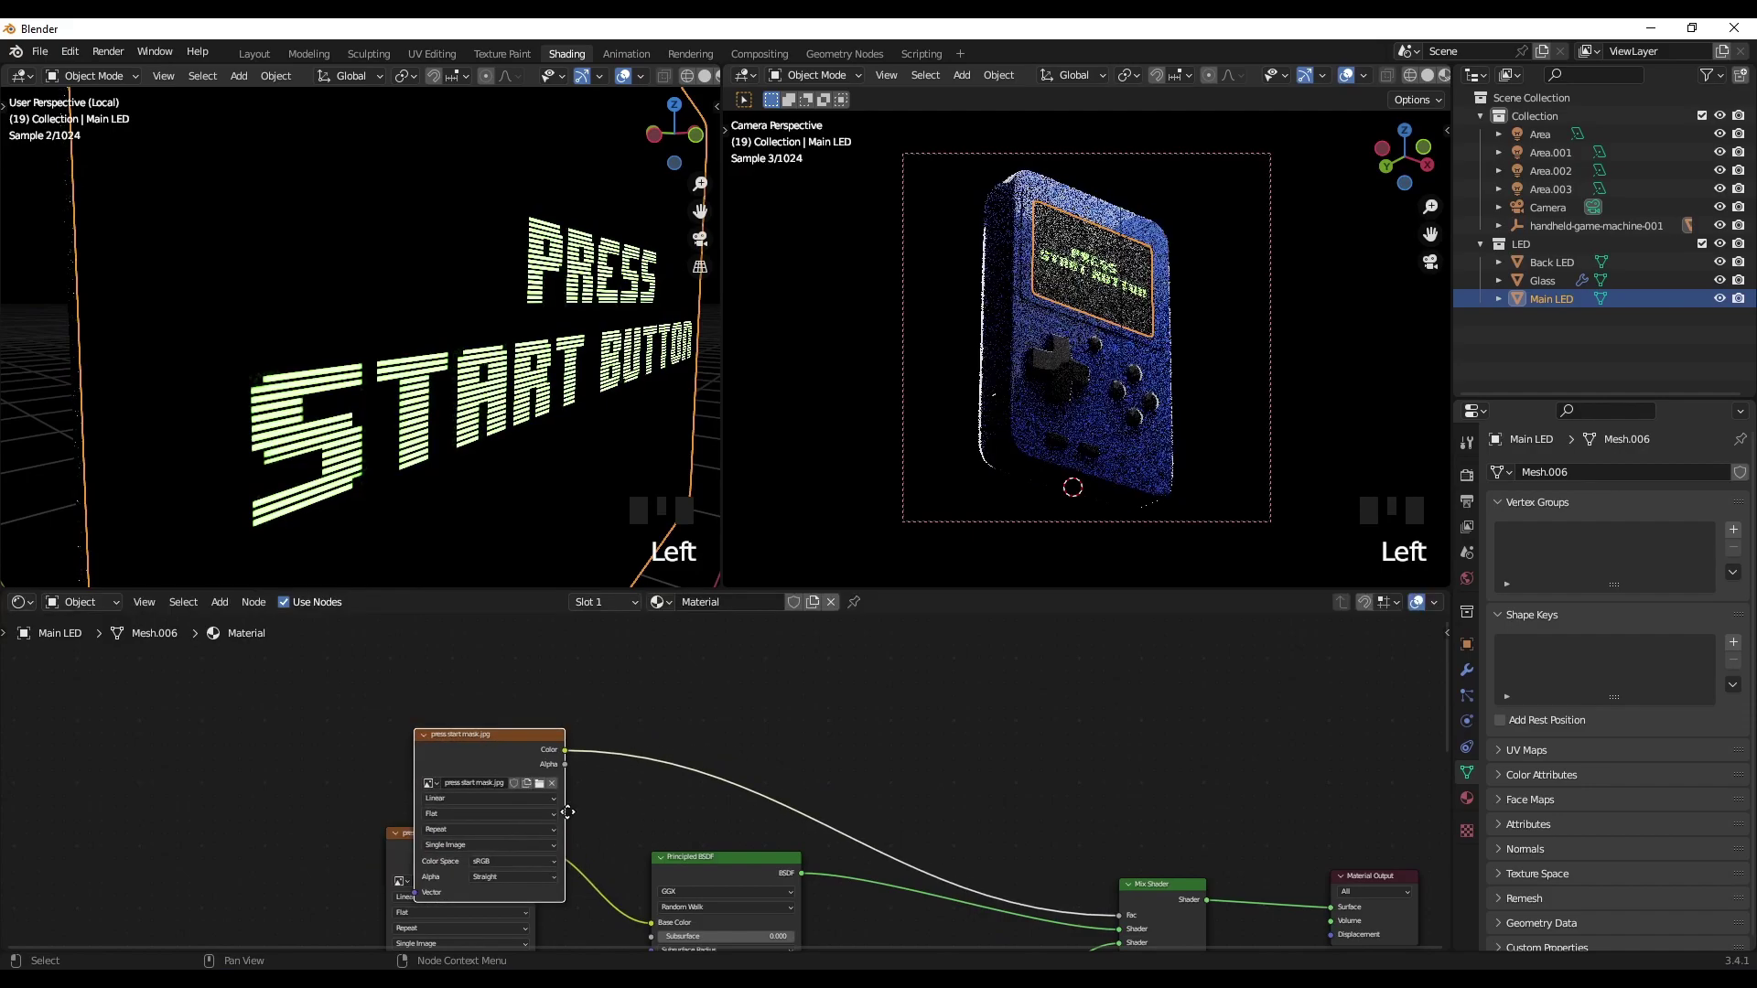
pyautogui.moveTo(569, 812); pyautogui.dragTo(594, 732, button='middle')
pyautogui.scroll(-5, 582, 652)
pyautogui.moveTo(593, 644); pyautogui.dragTo(595, 690, button='middle')
pyautogui.moveTo(594, 690); pyautogui.dragTo(607, 886)
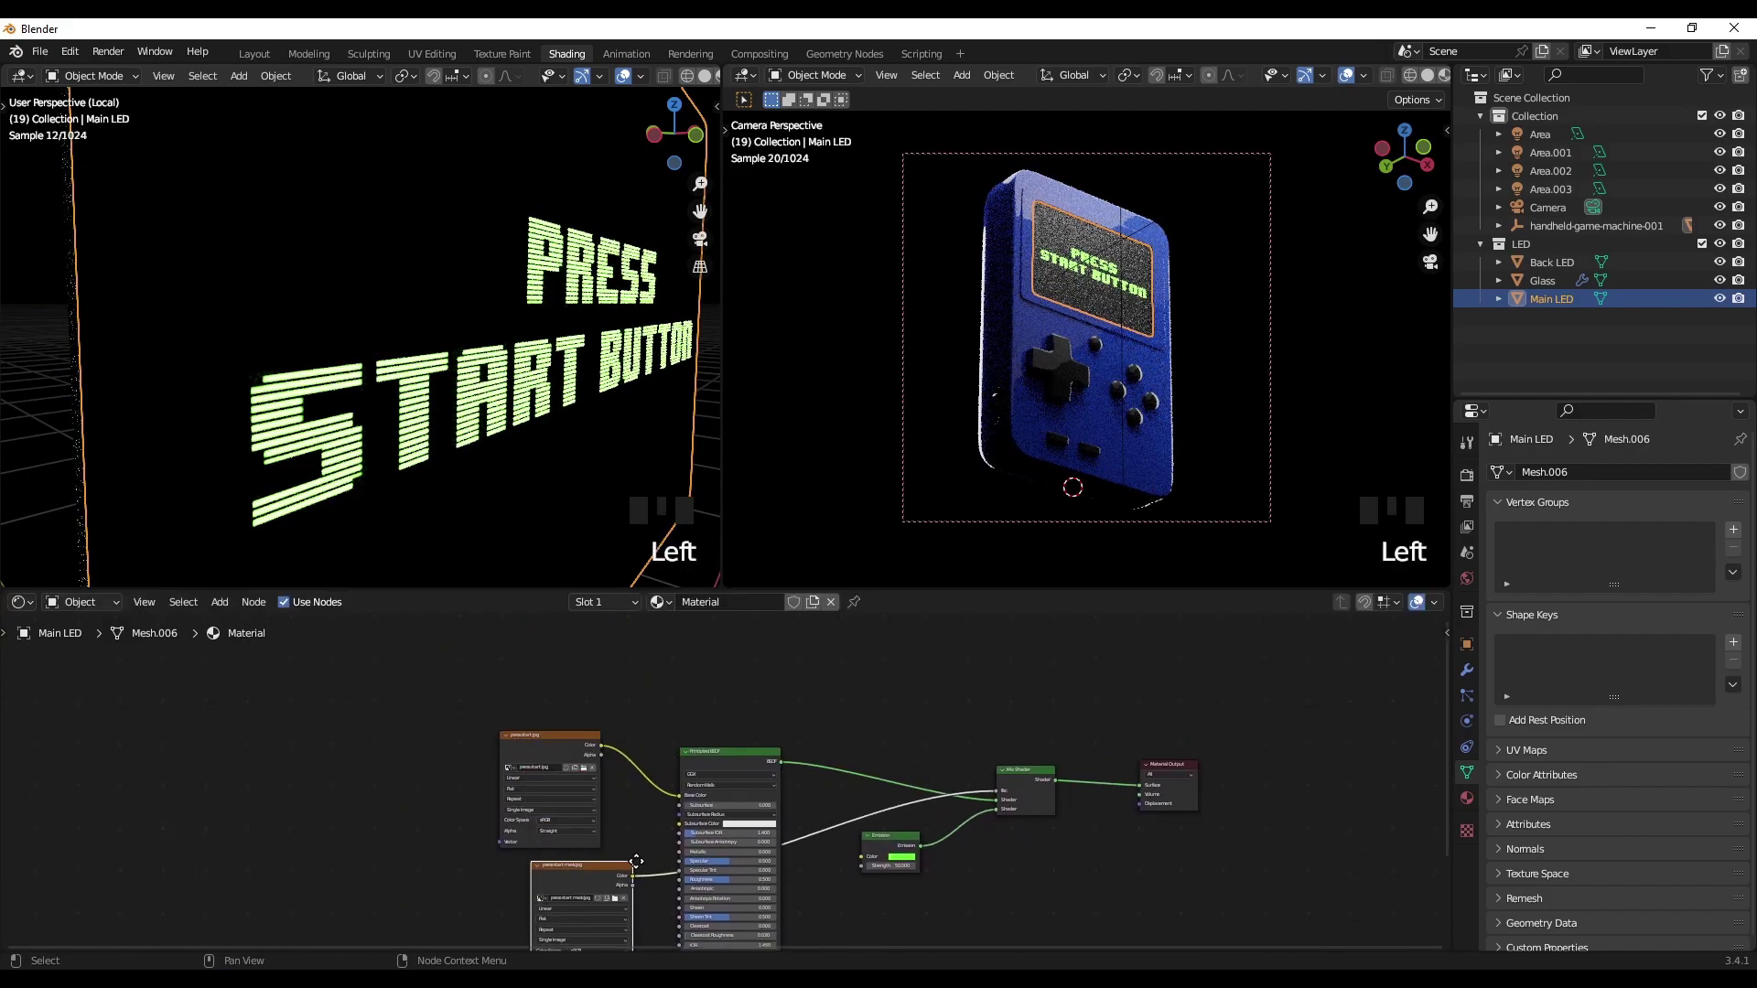
# Step: Set the mask texture's Color Space to Non-Color and connect its Color to the Principled BSDF's Alpha
pyautogui.scroll(3, 611, 758)
pyautogui.moveTo(622, 904); pyautogui.dragTo(584, 700, button='middle')
pyautogui.scroll(4, 554, 721)
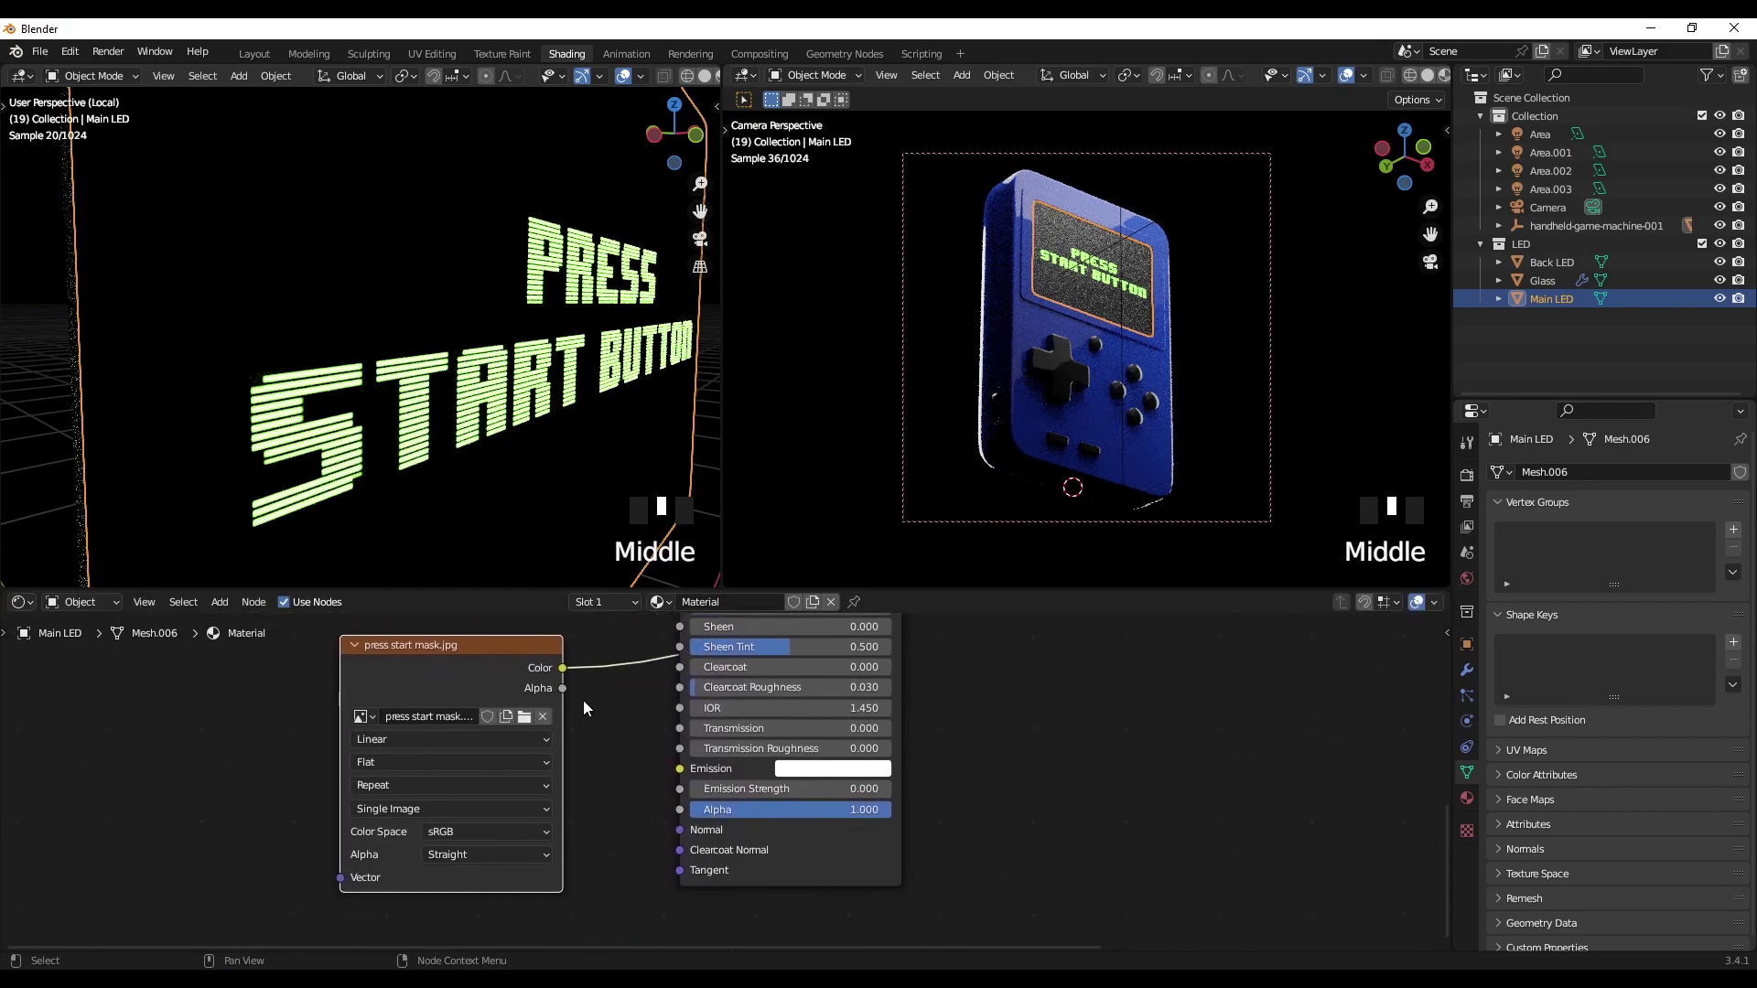
pyautogui.click(487, 832)
pyautogui.click(485, 727)
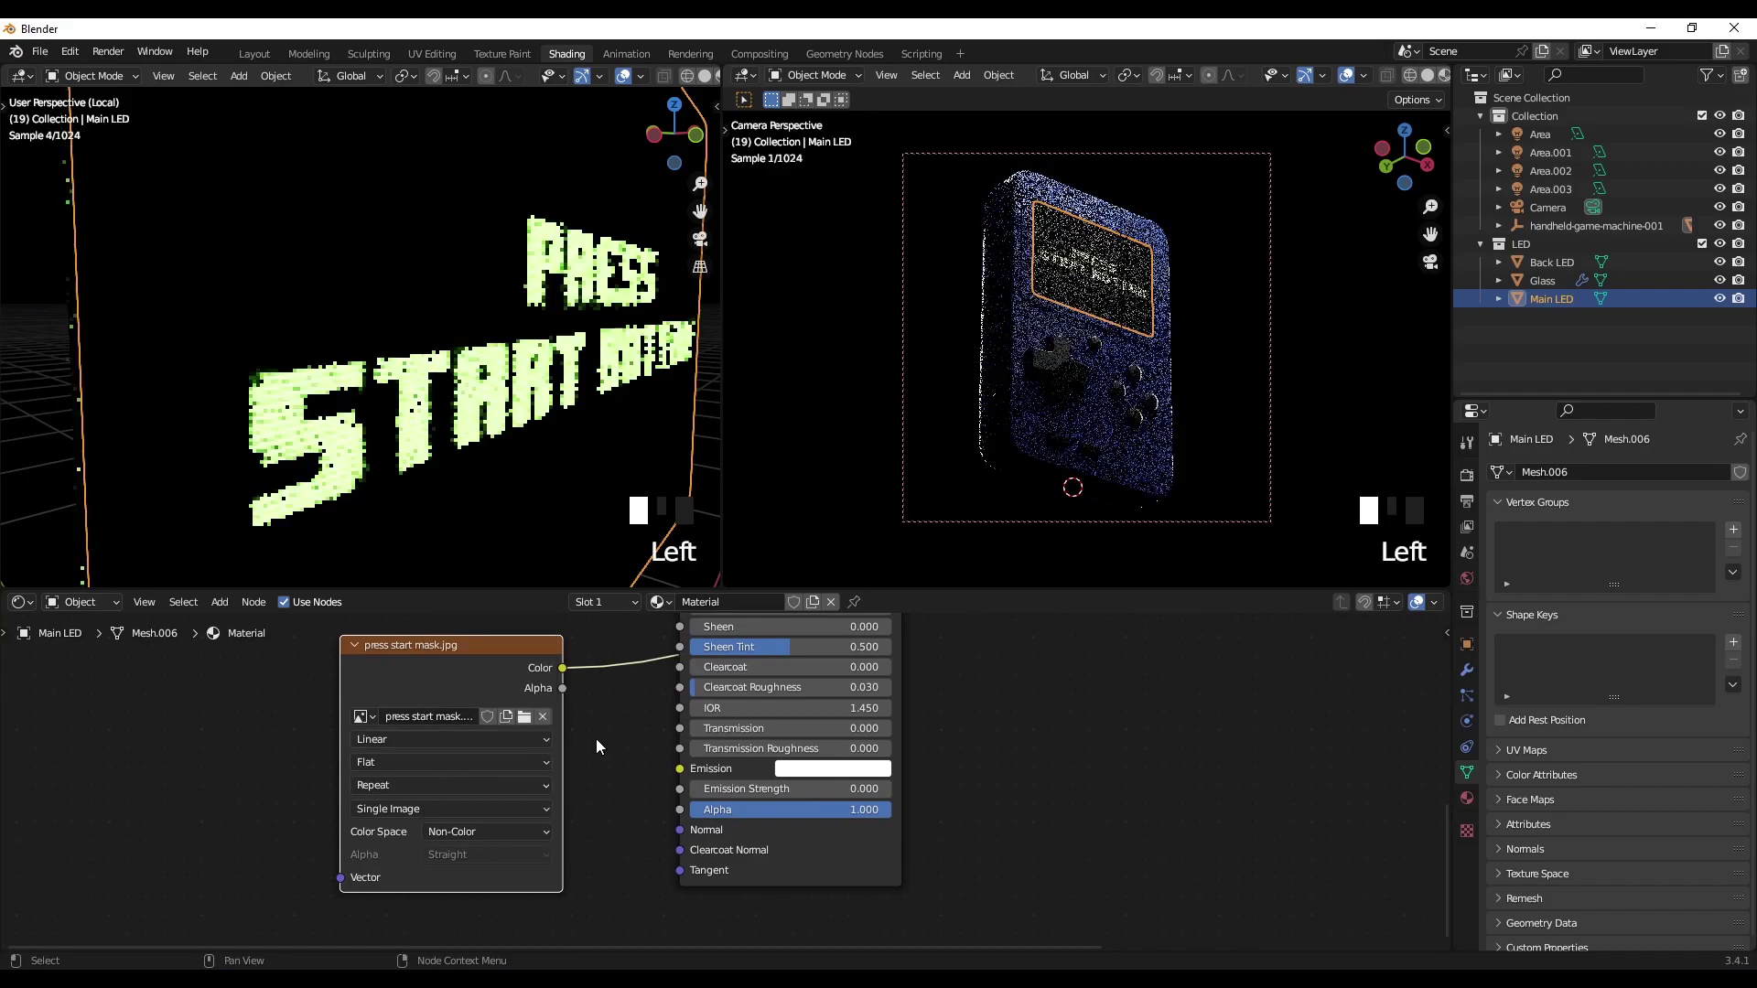
pyautogui.moveTo(595, 747); pyautogui.dragTo(561, 769, button='middle')
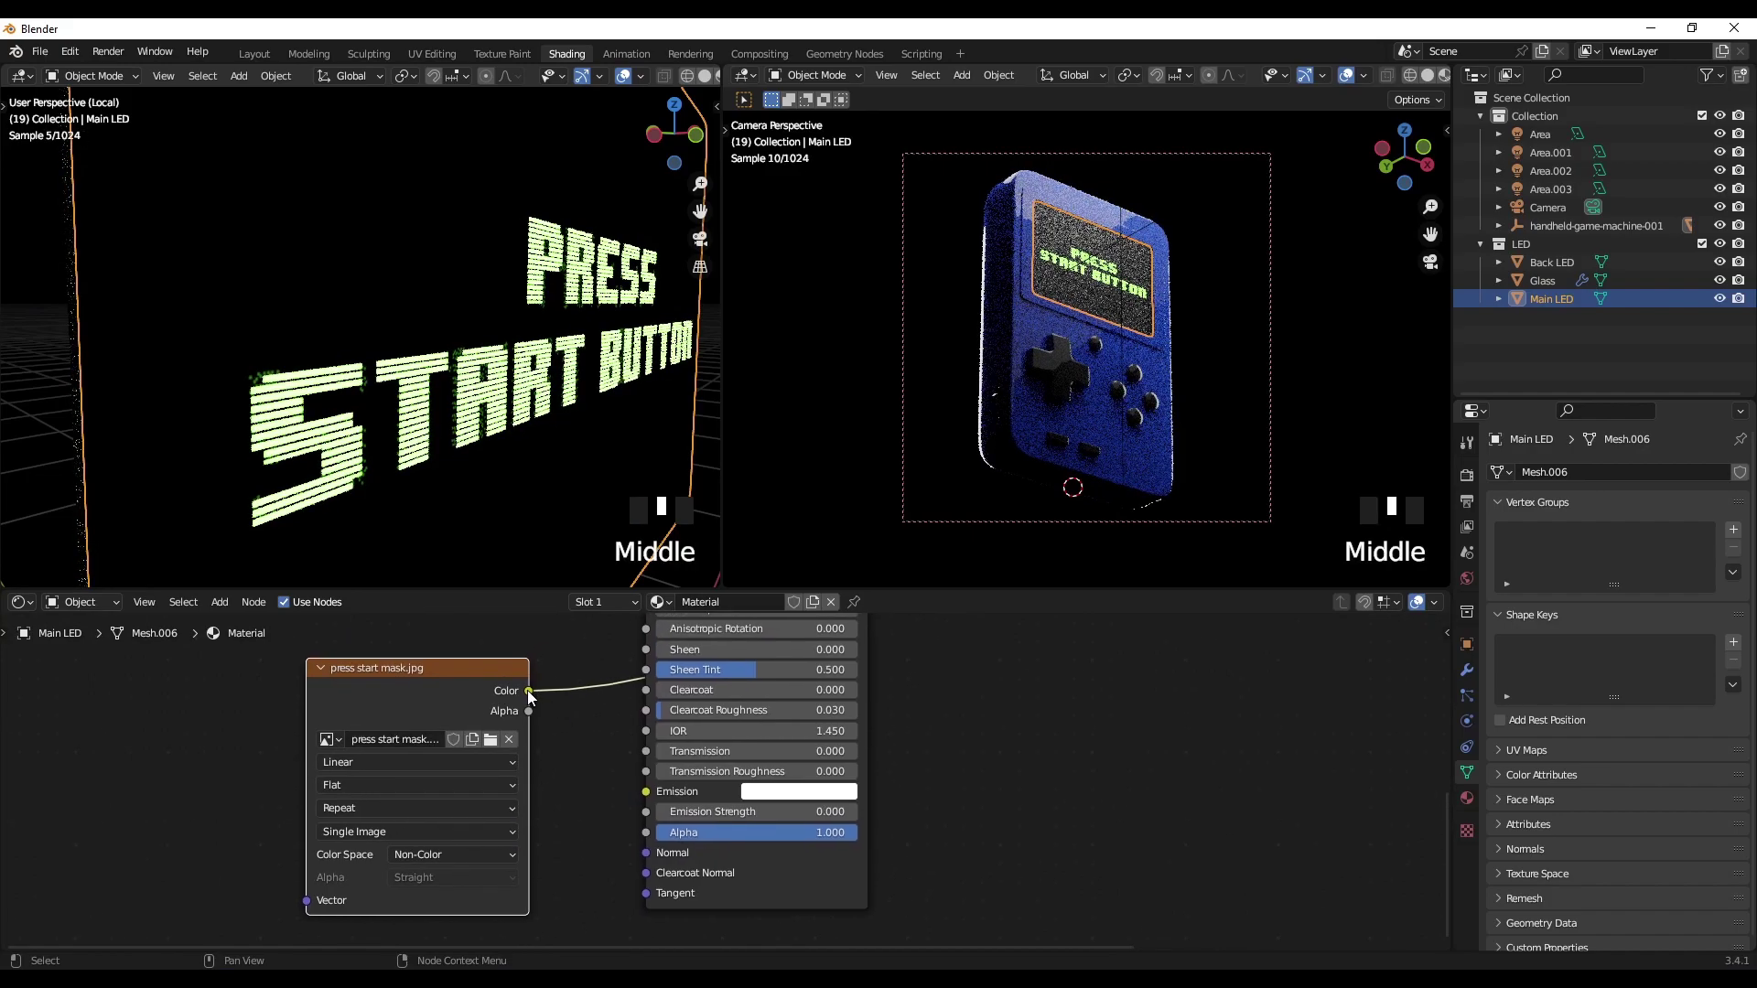
pyautogui.moveTo(527, 690); pyautogui.dragTo(645, 831)
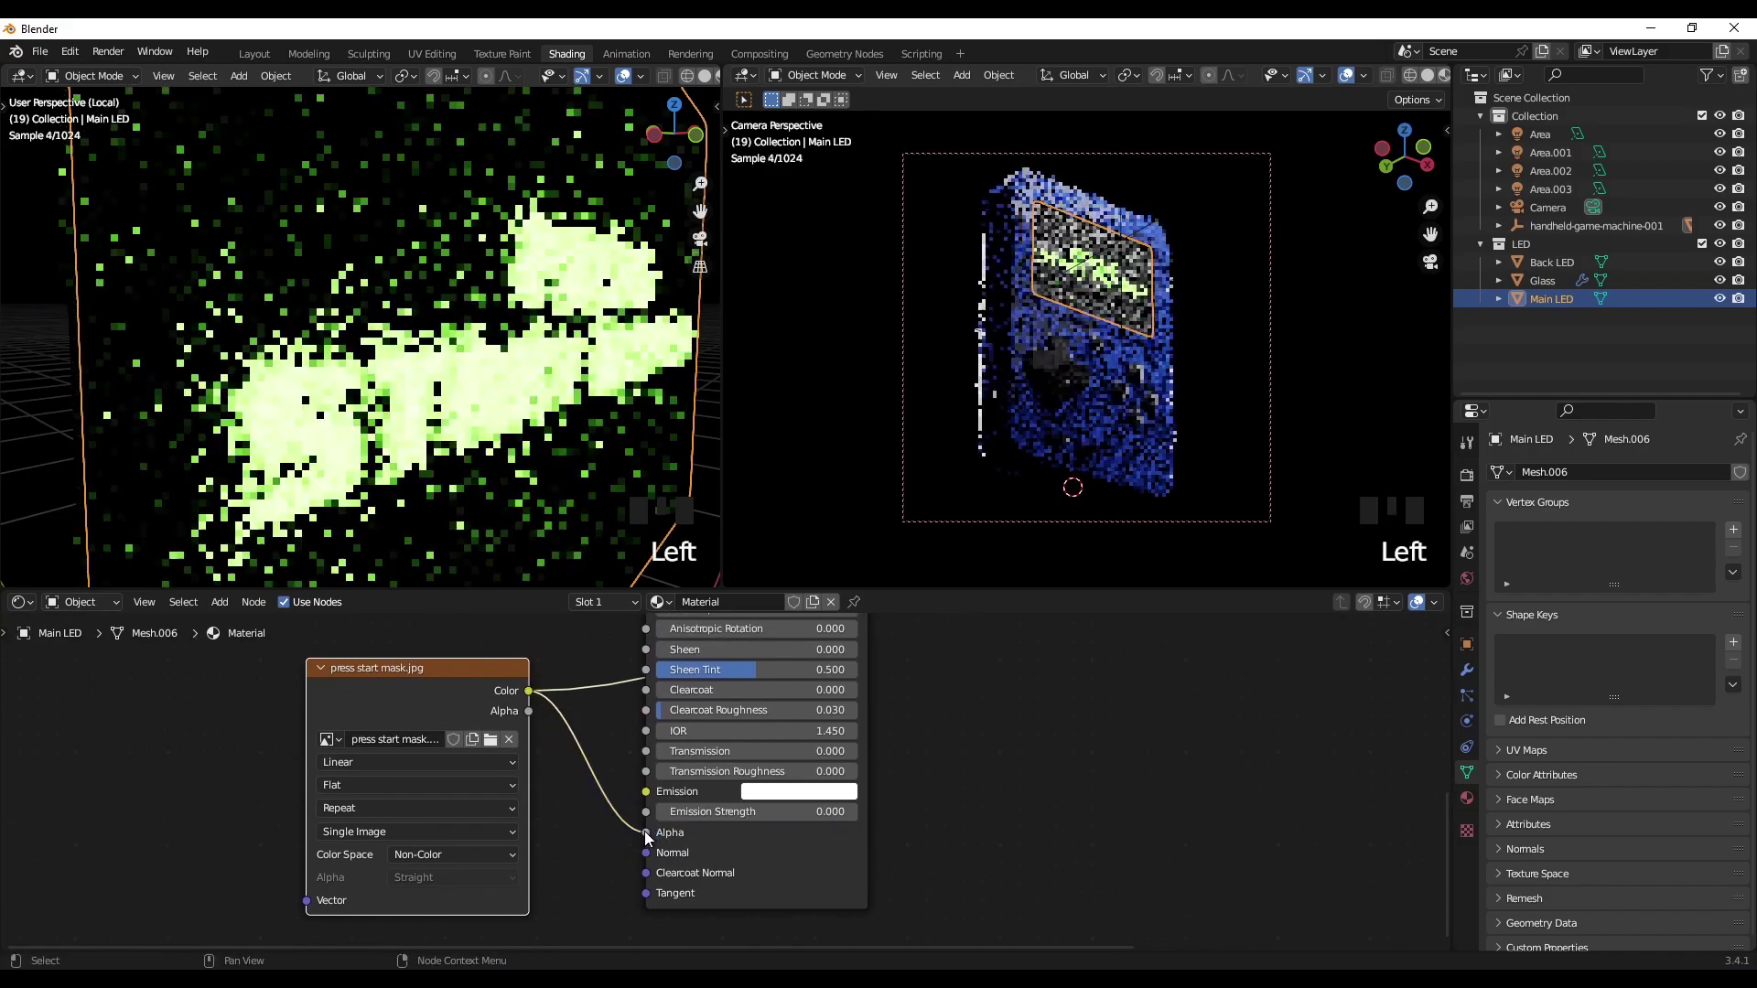
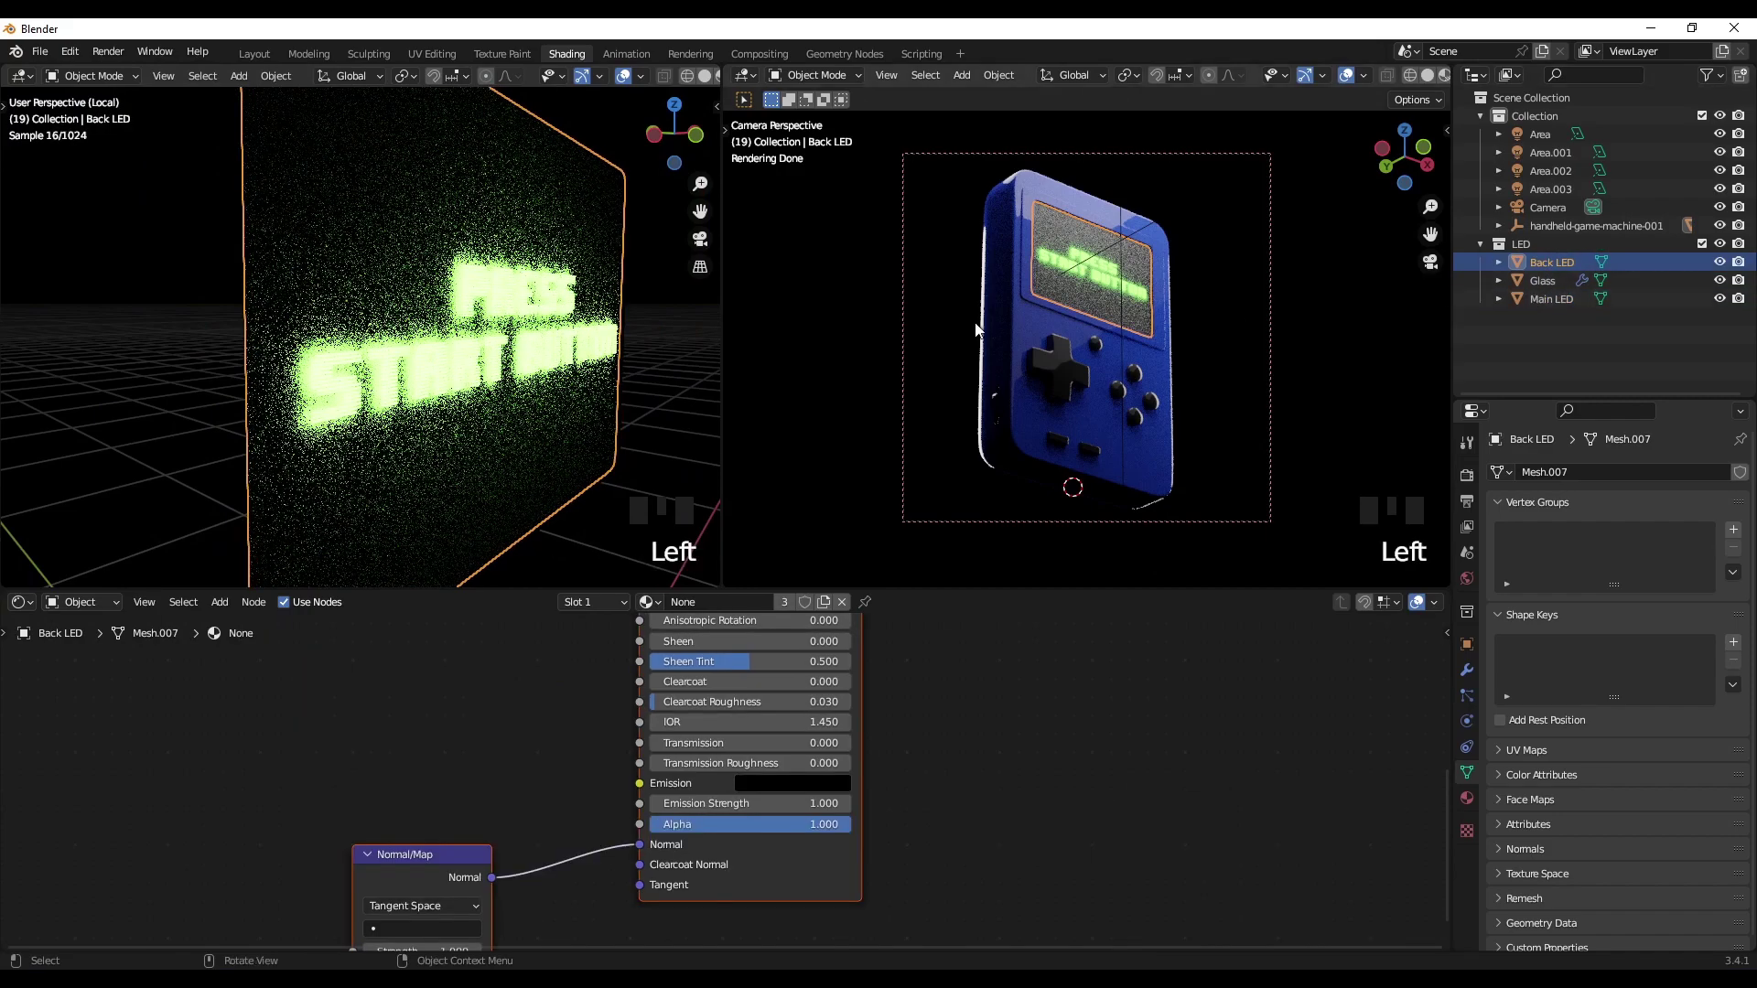
# Step: Isolate the Back LED object alone in local view and frame it
pyautogui.press('/')
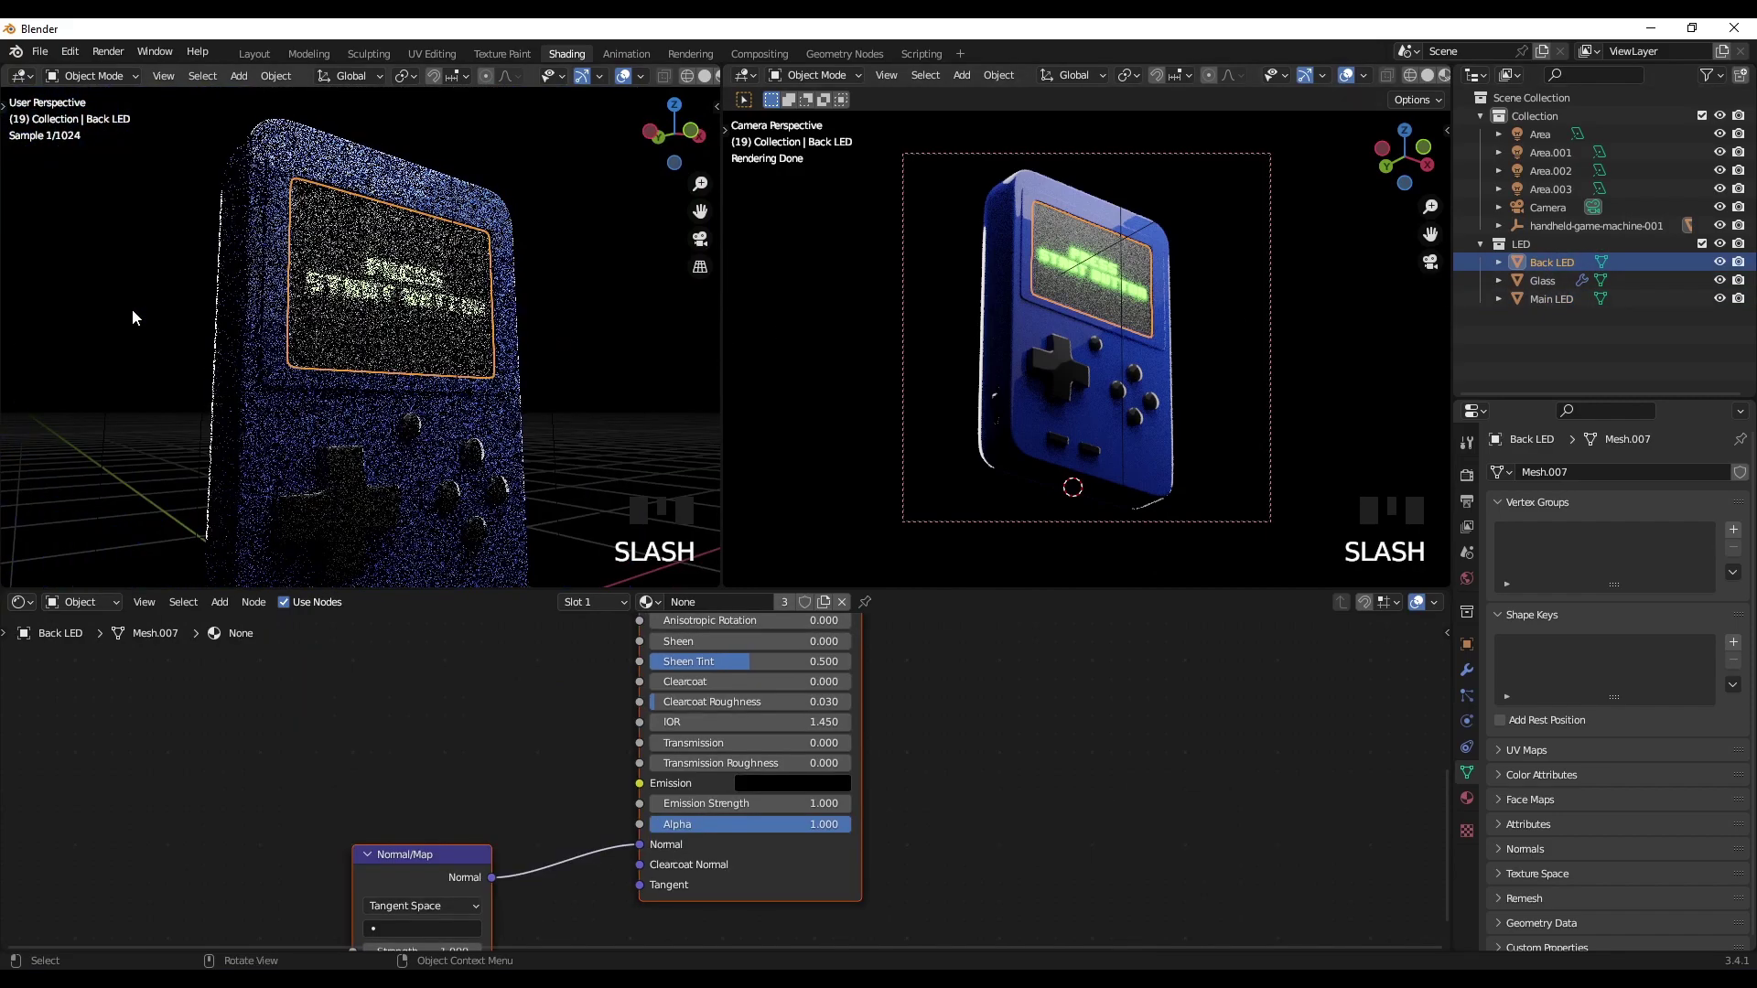
pyautogui.press('/')
pyautogui.keyDown('shift'); pyautogui.moveTo(380, 361); pyautogui.dragTo(420, 386, button='middle'); pyautogui.keyUp('shift')
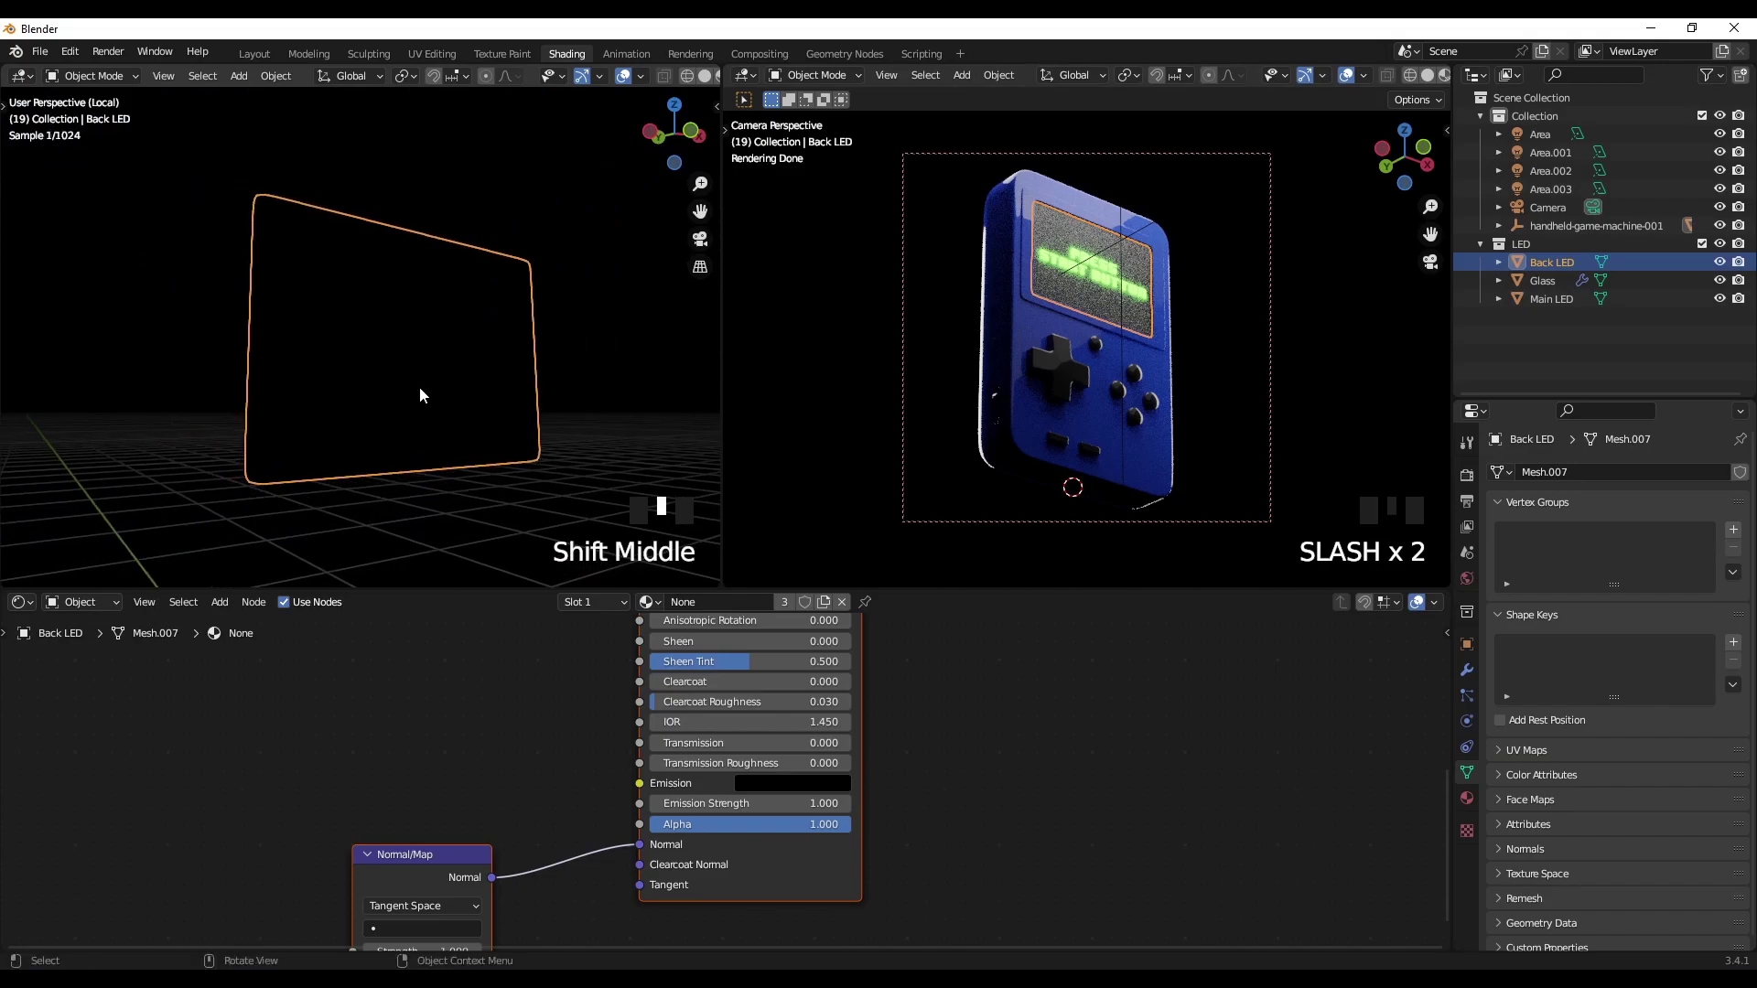
pyautogui.scroll(1, 417, 394)
pyautogui.press('z')
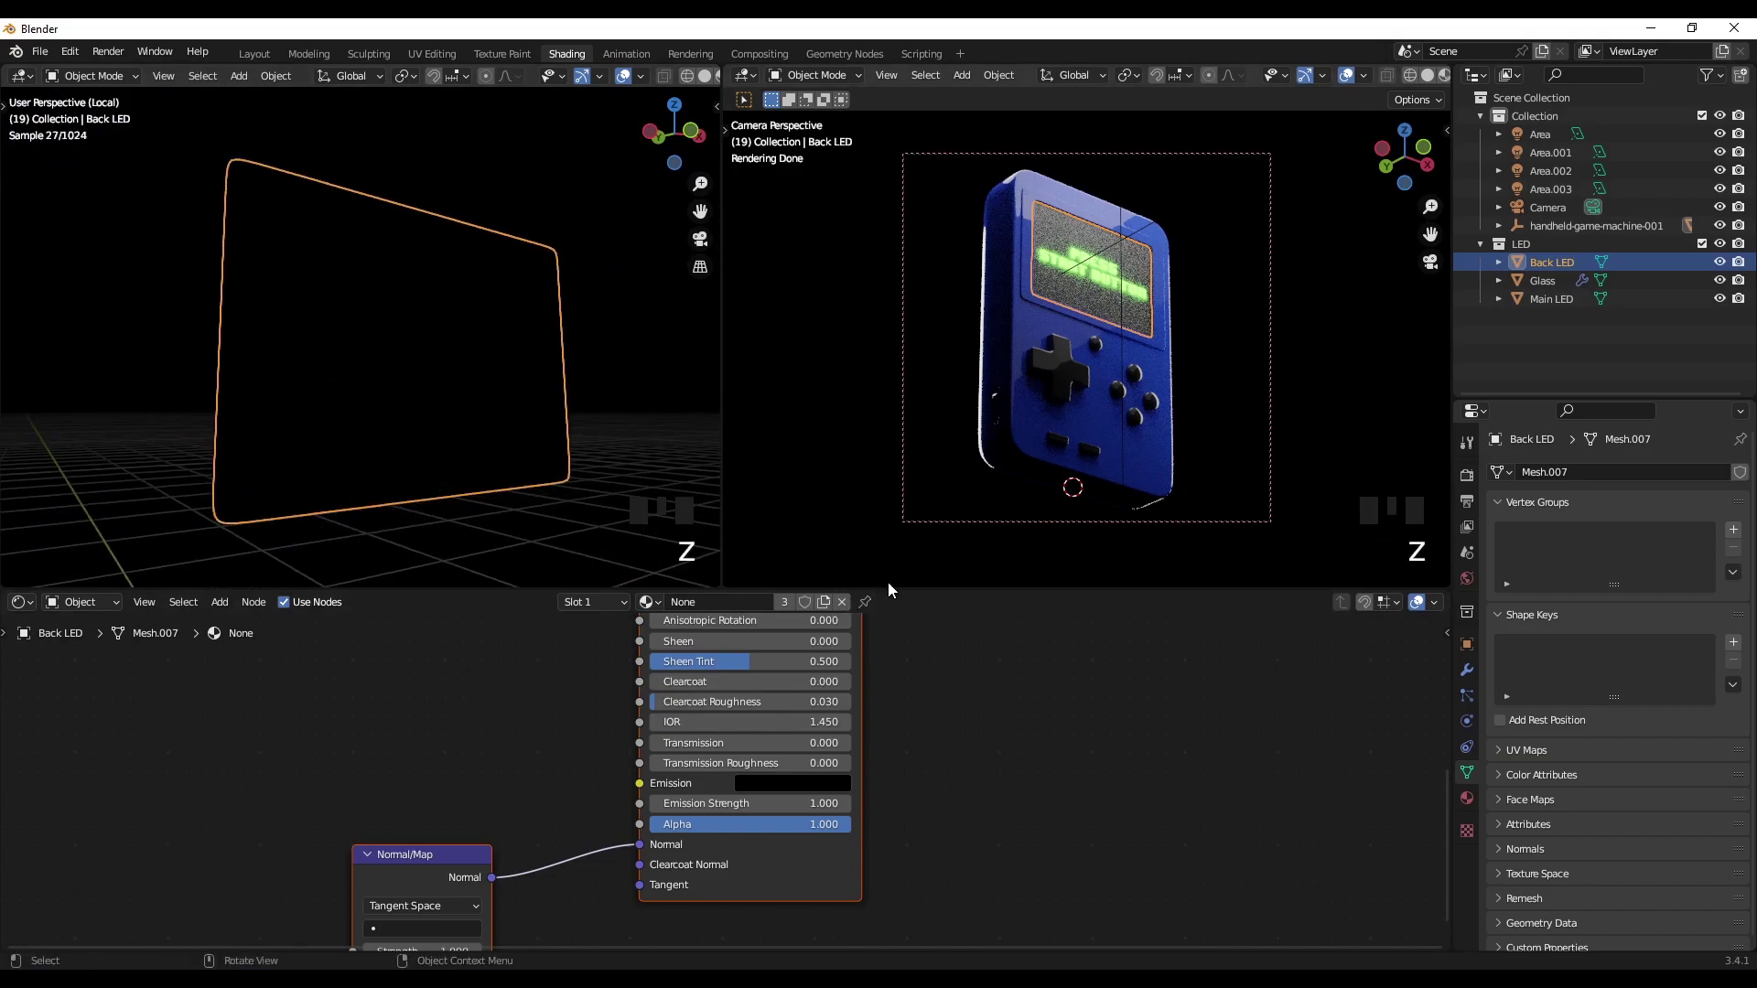
# Step: Unlink the shared material from the Back LED and give the object a new material of its own
pyautogui.click(912, 648)
pyautogui.click(466, 430)
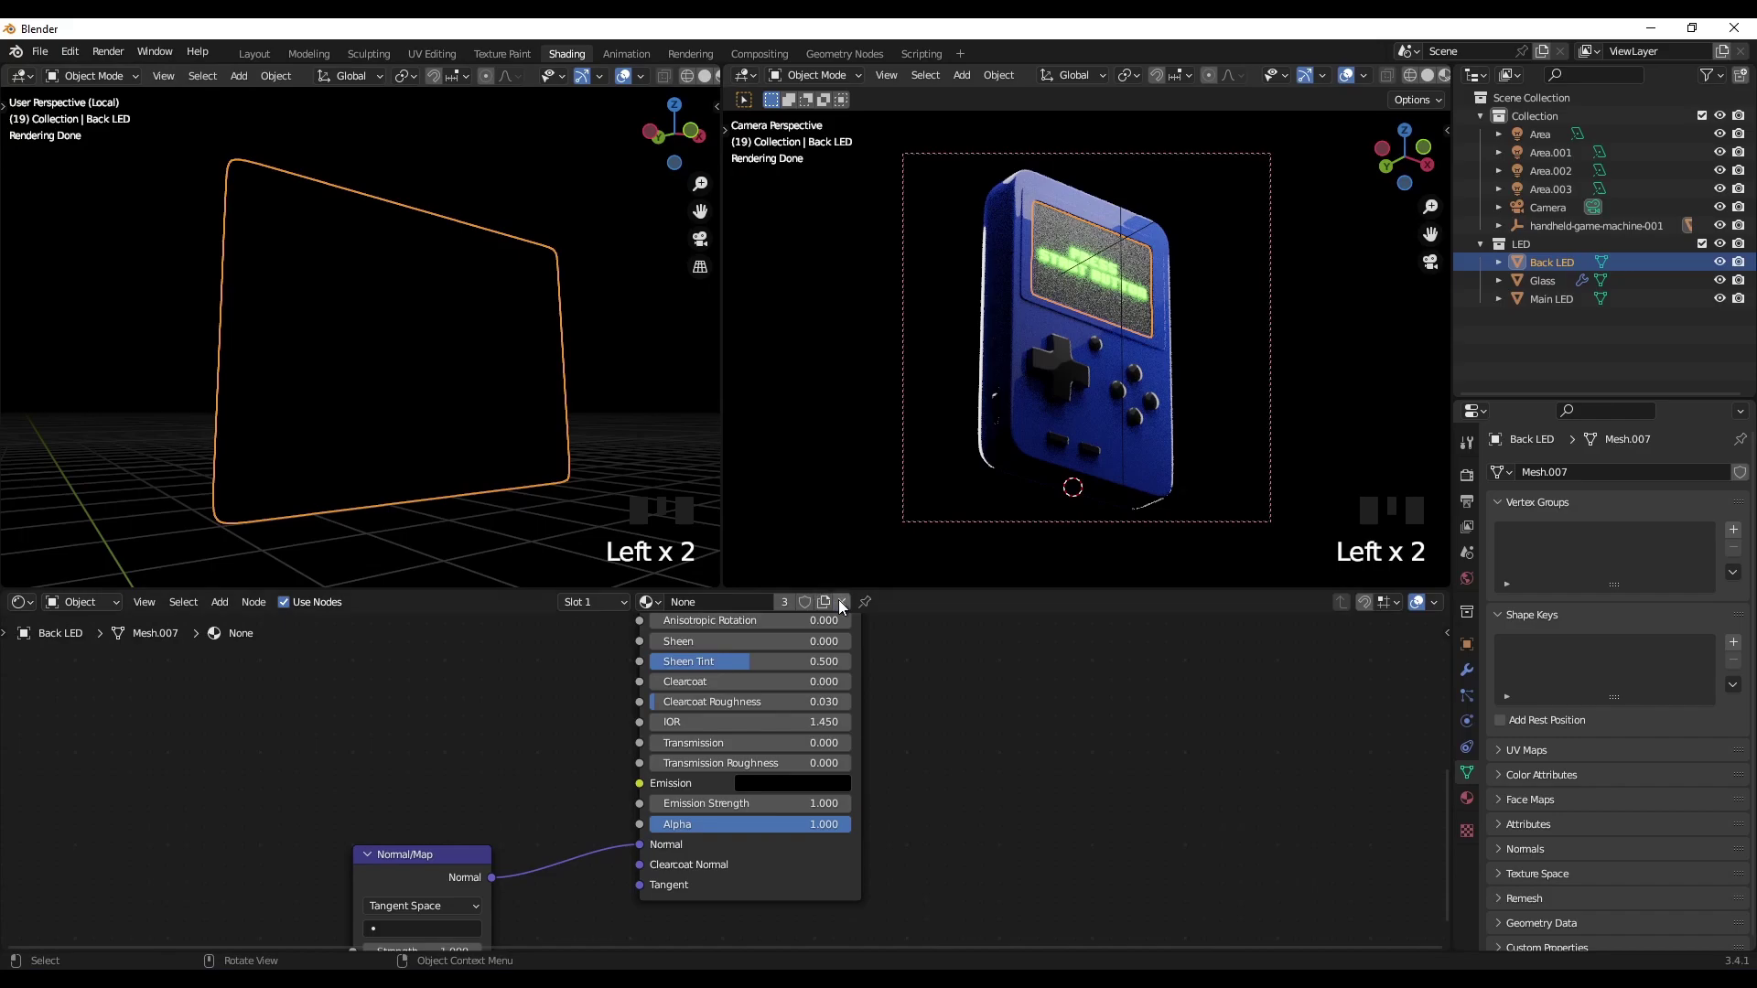
pyautogui.click(839, 601)
pyautogui.click(776, 606)
pyautogui.scroll(-8, 717, 734)
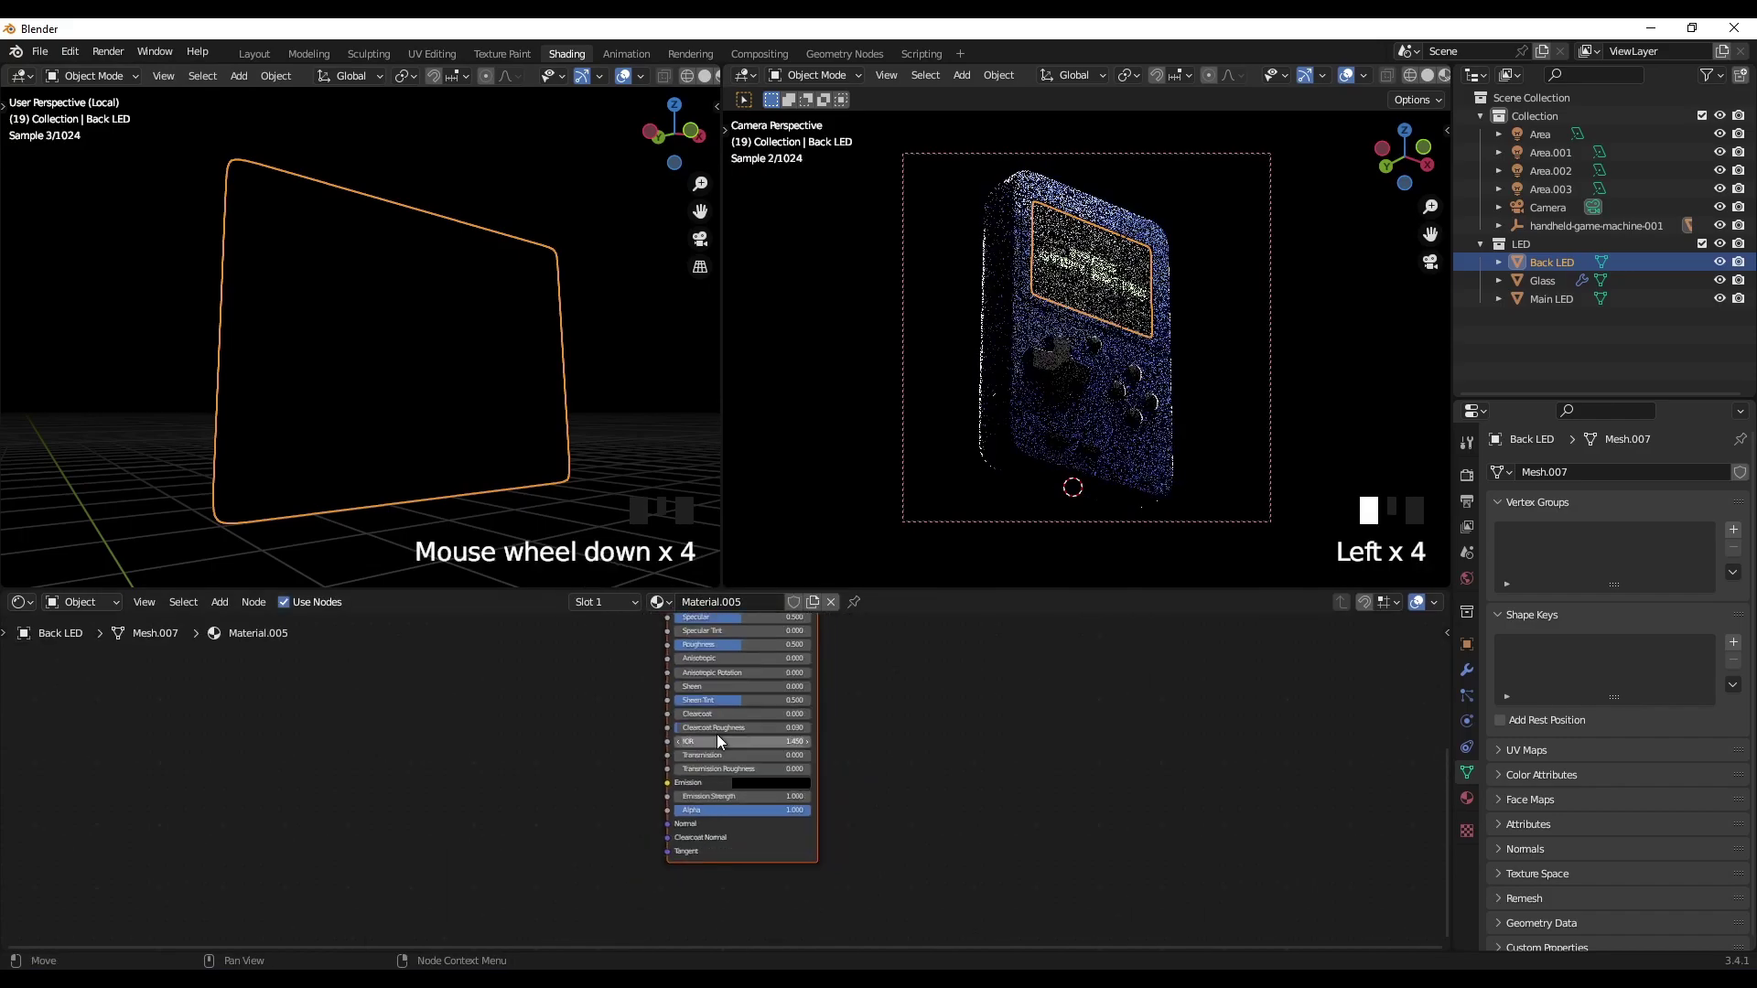
# Step: Add an Image Texture node beside the Principled BSDF in the Back LED's new material
pyautogui.moveTo(848, 672); pyautogui.dragTo(619, 855, button='middle')
pyautogui.scroll(3, 825, 771)
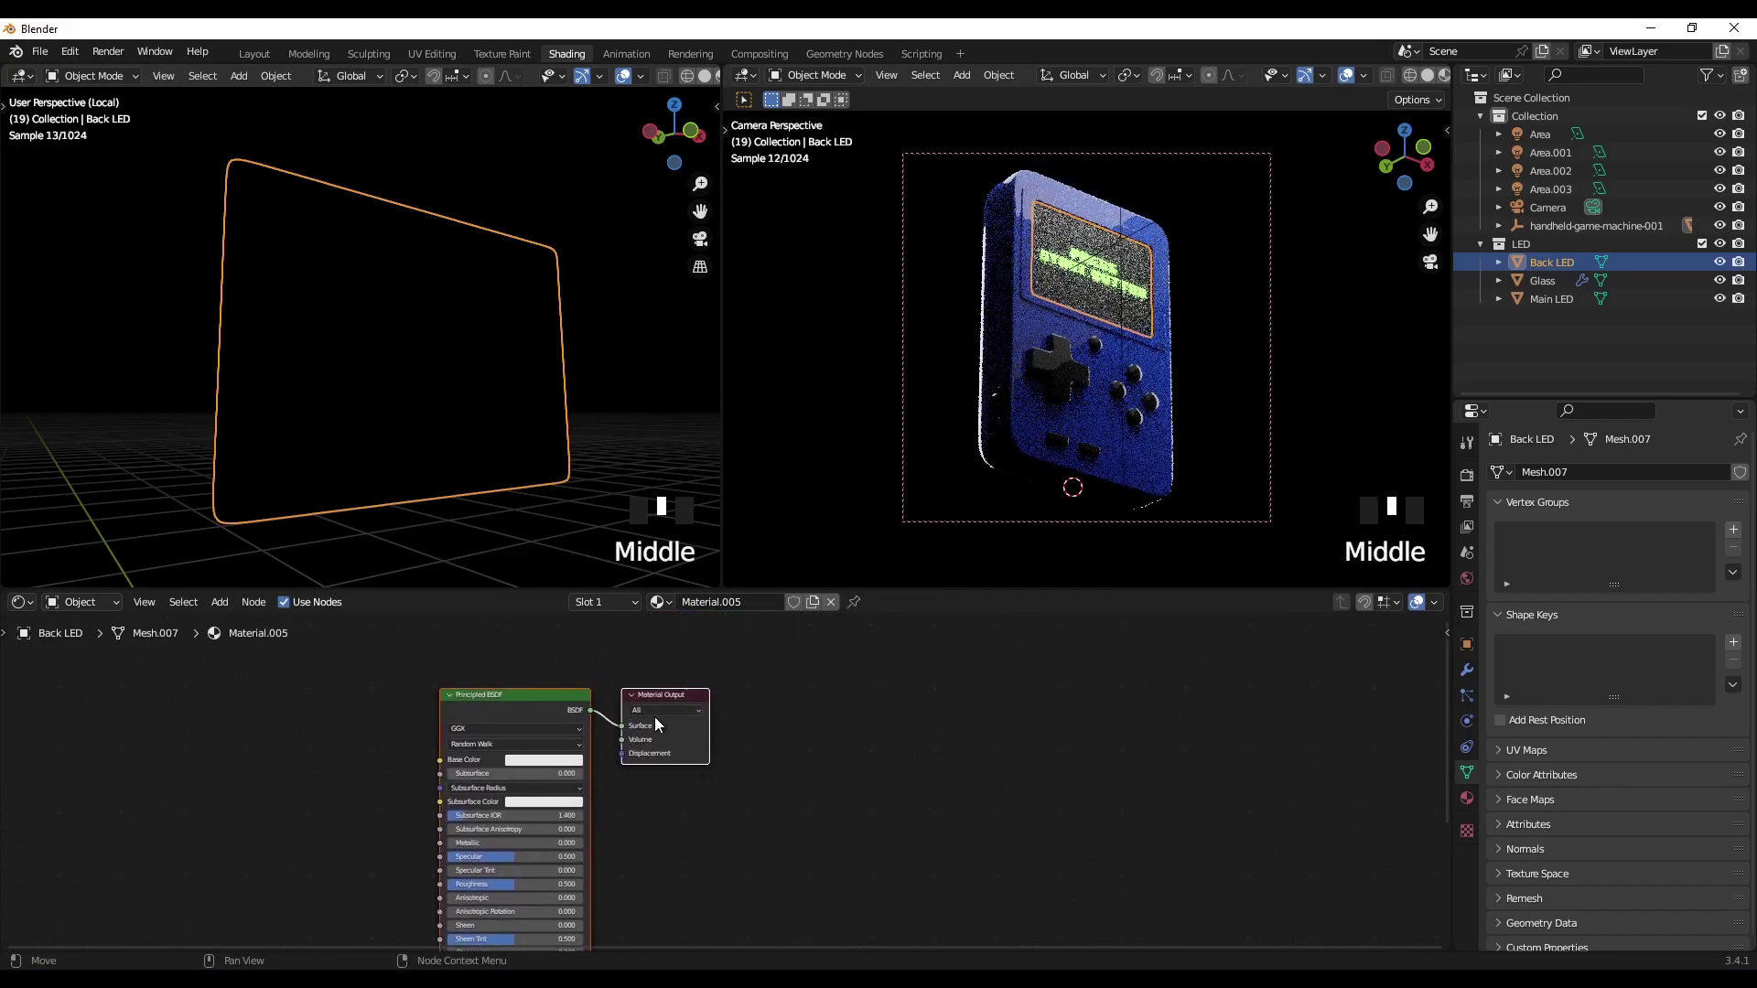
pyautogui.moveTo(655, 716); pyautogui.dragTo(850, 720)
pyautogui.click(843, 680)
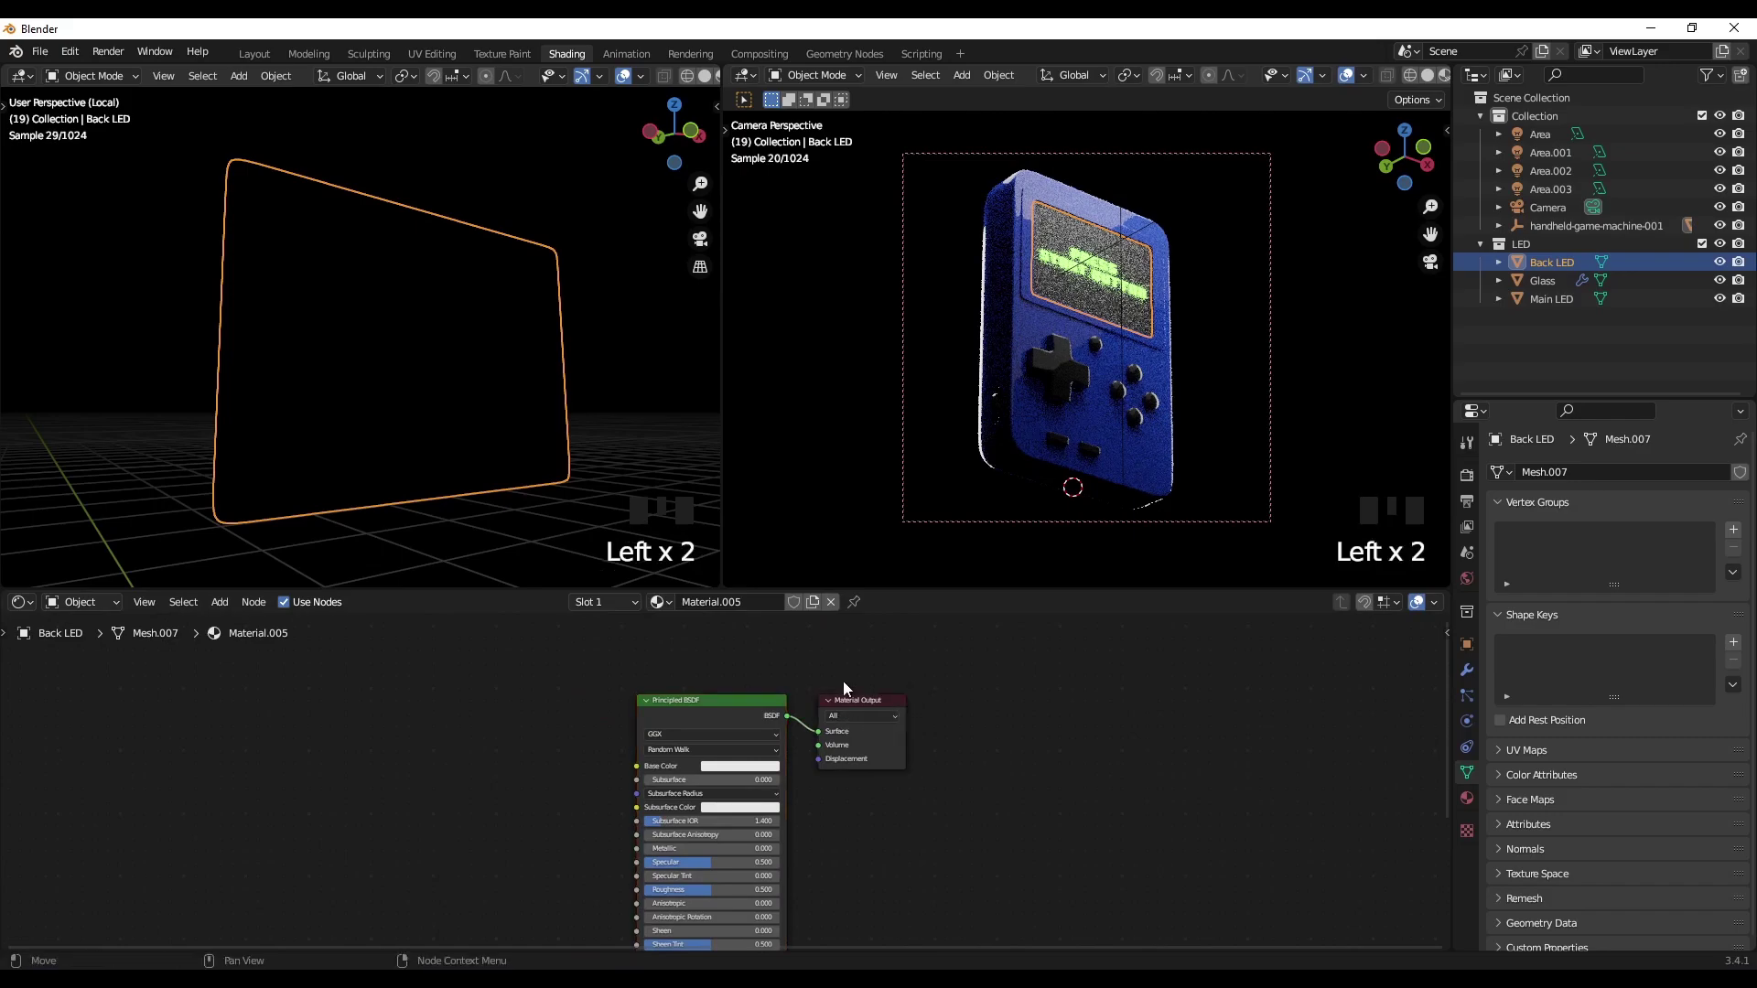
pyautogui.moveTo(499, 732); pyautogui.dragTo(526, 702, button='middle')
pyautogui.hotkey('shift', 'a')
pyautogui.click(518, 730)
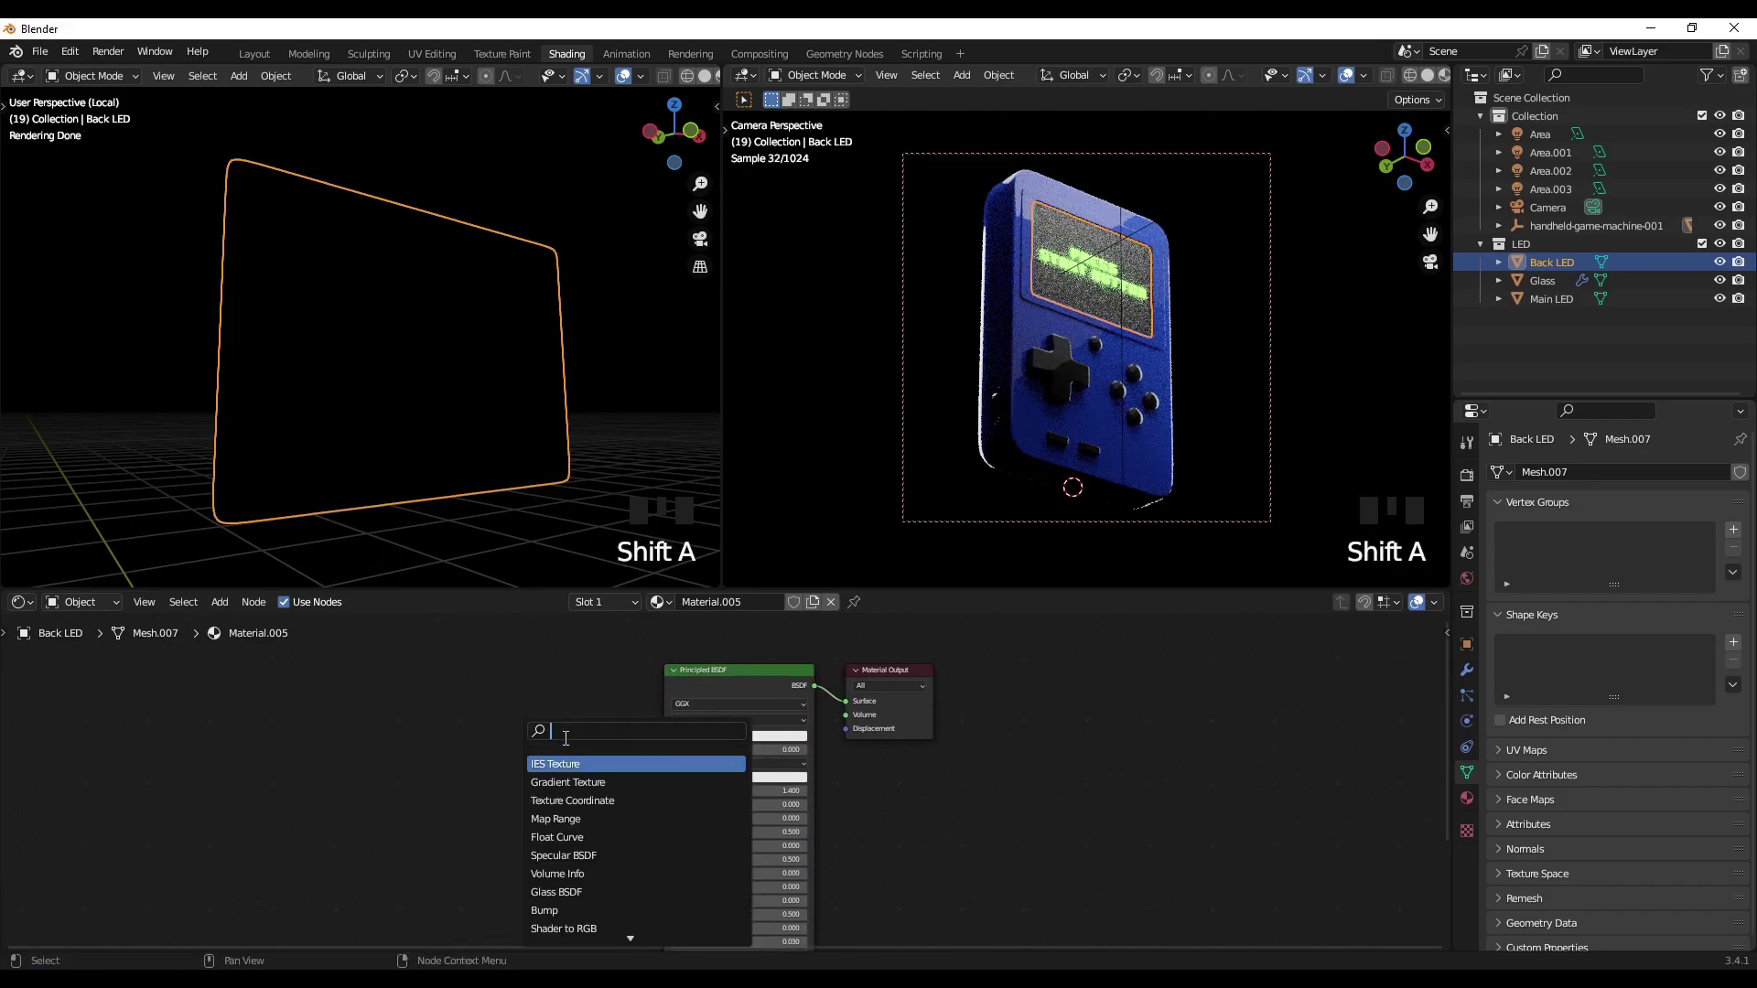
pyautogui.write('image')
pyautogui.press('Return')
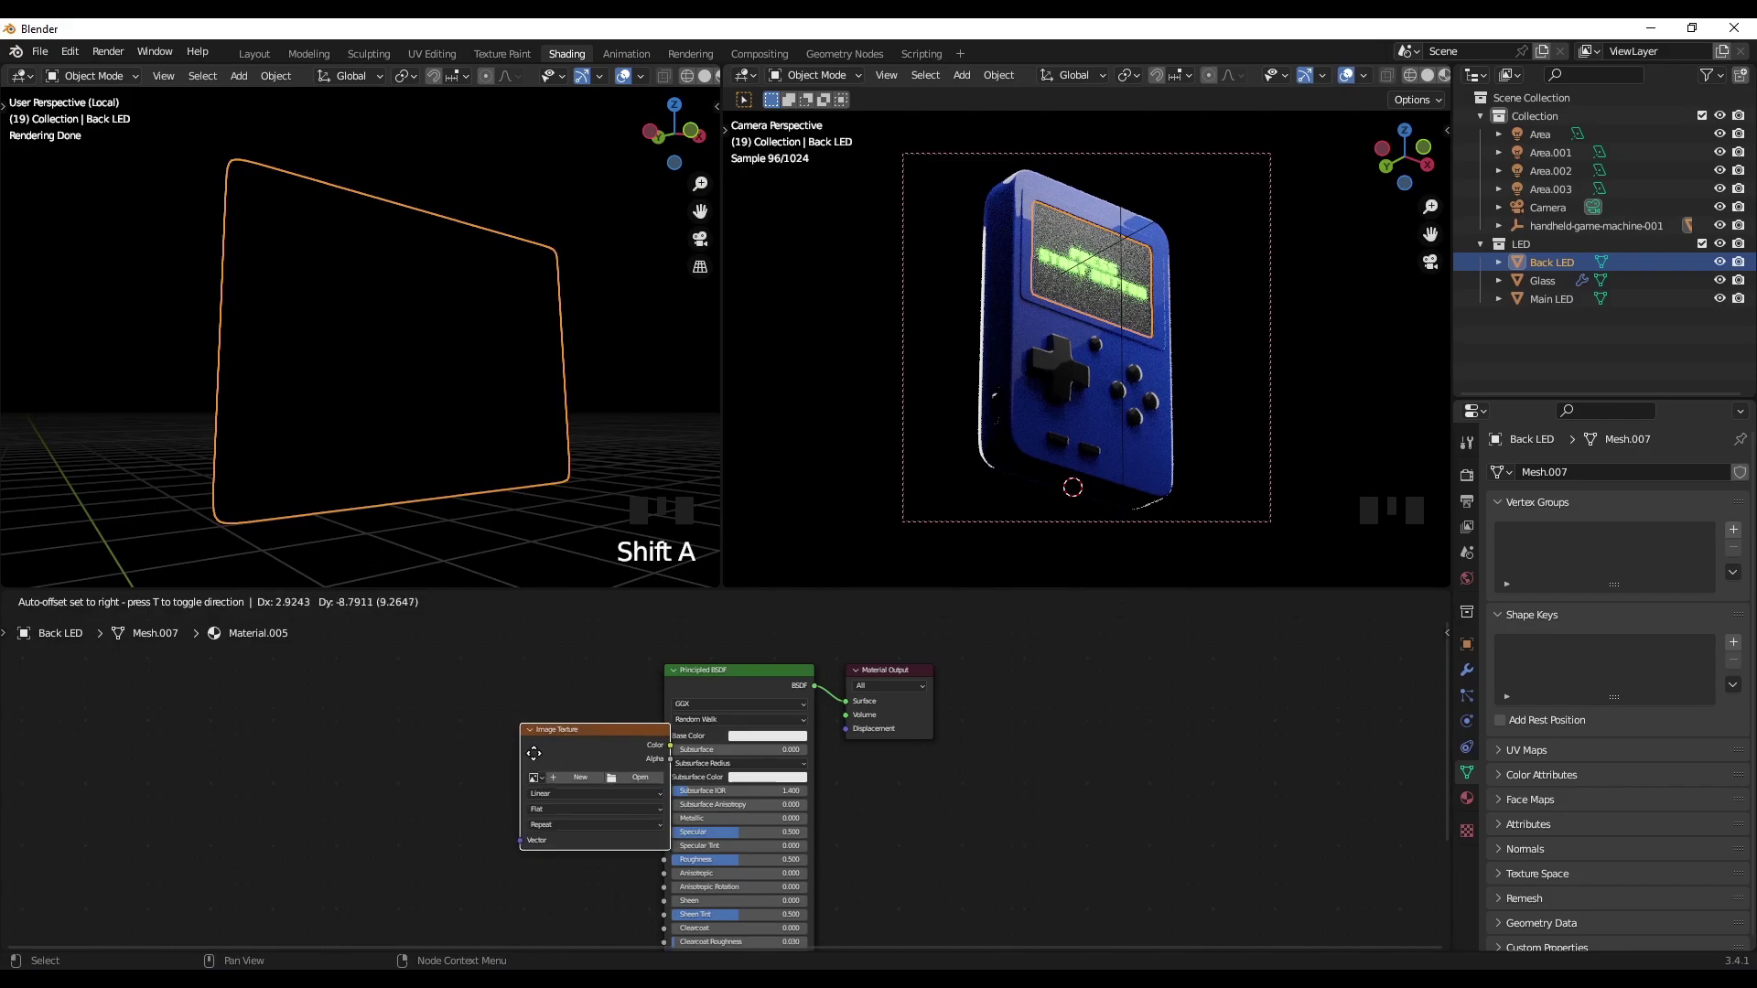
pyautogui.click(565, 784)
# Step: Load press start.jpg from the Desktop into the Image Texture node and connect its Color to the Principled BSDF's Base Color
pyautogui.click(568, 784)
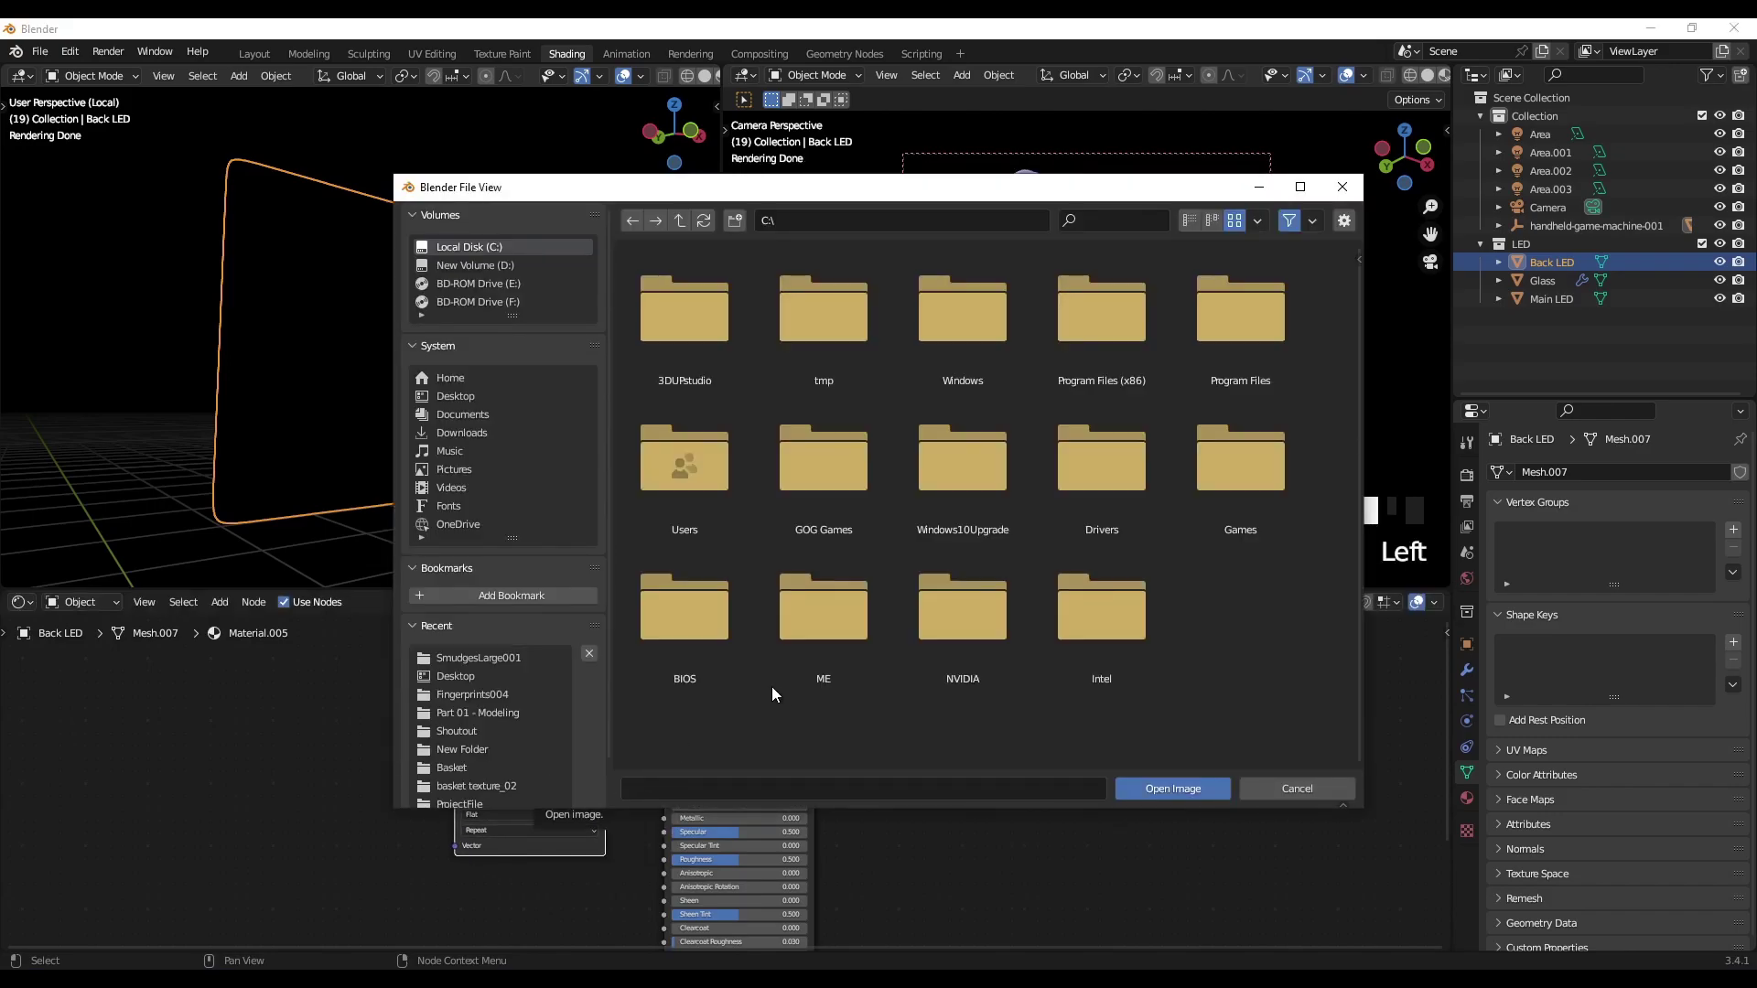
pyautogui.click(471, 396)
pyautogui.doubleClick(1224, 334)
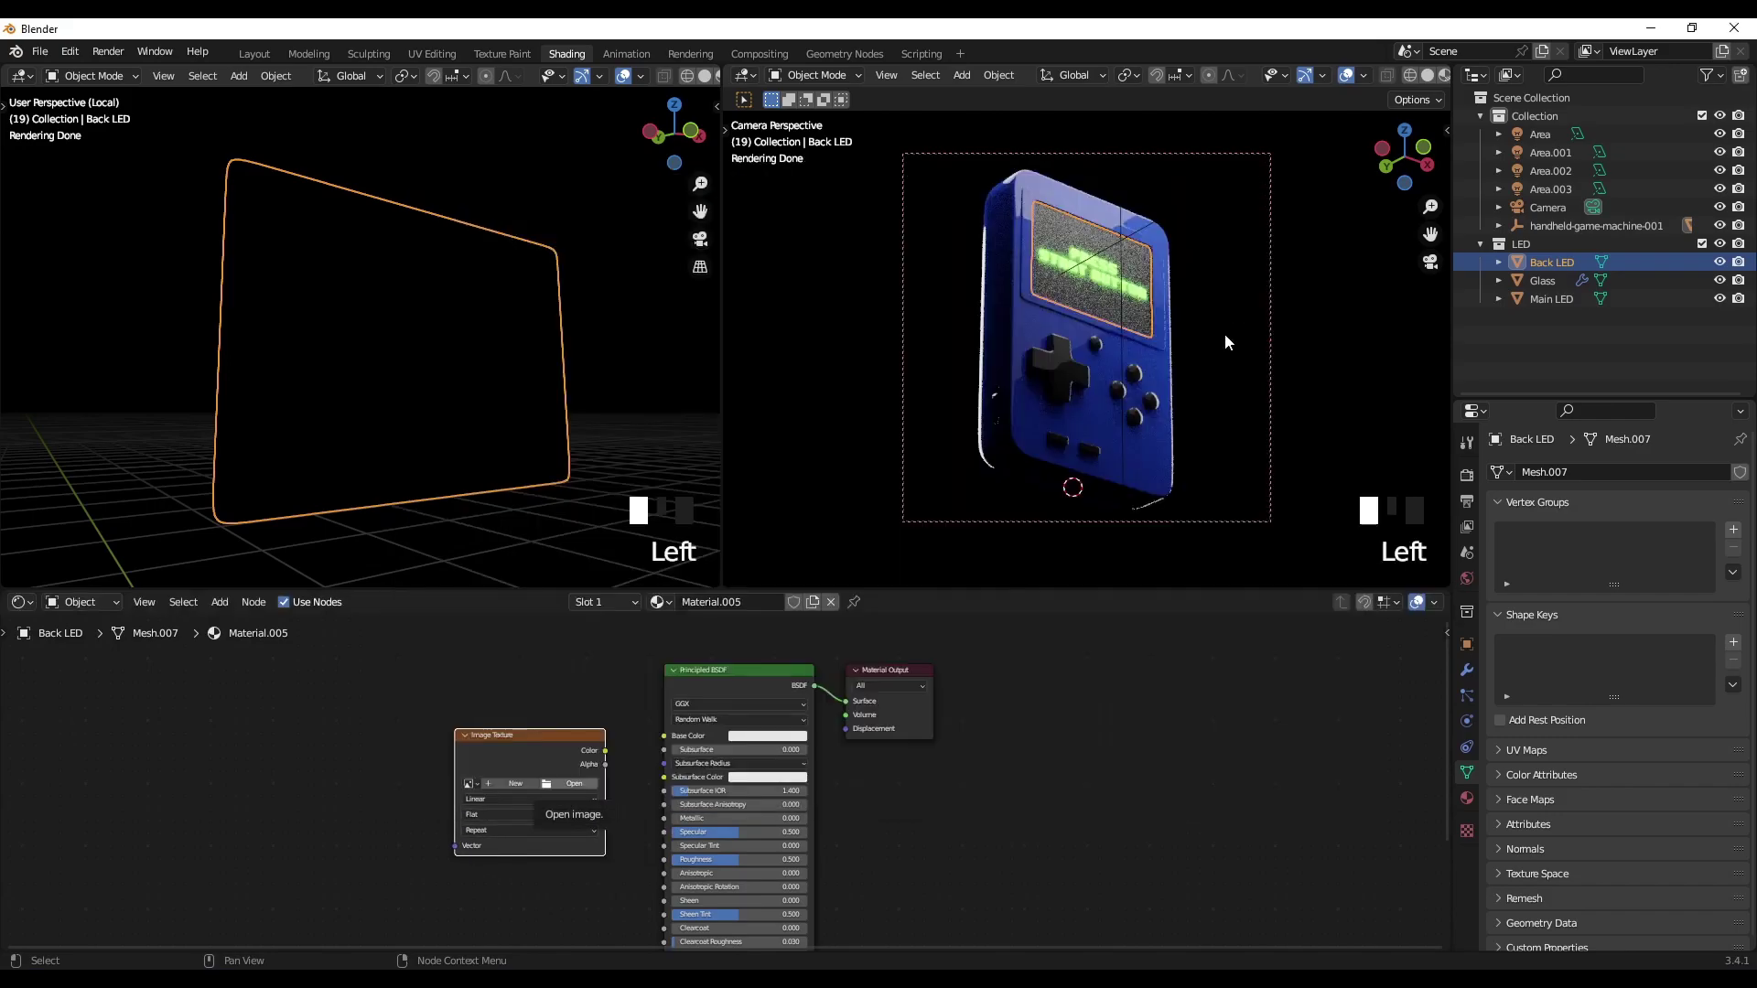
pyautogui.moveTo(605, 751); pyautogui.dragTo(664, 737)
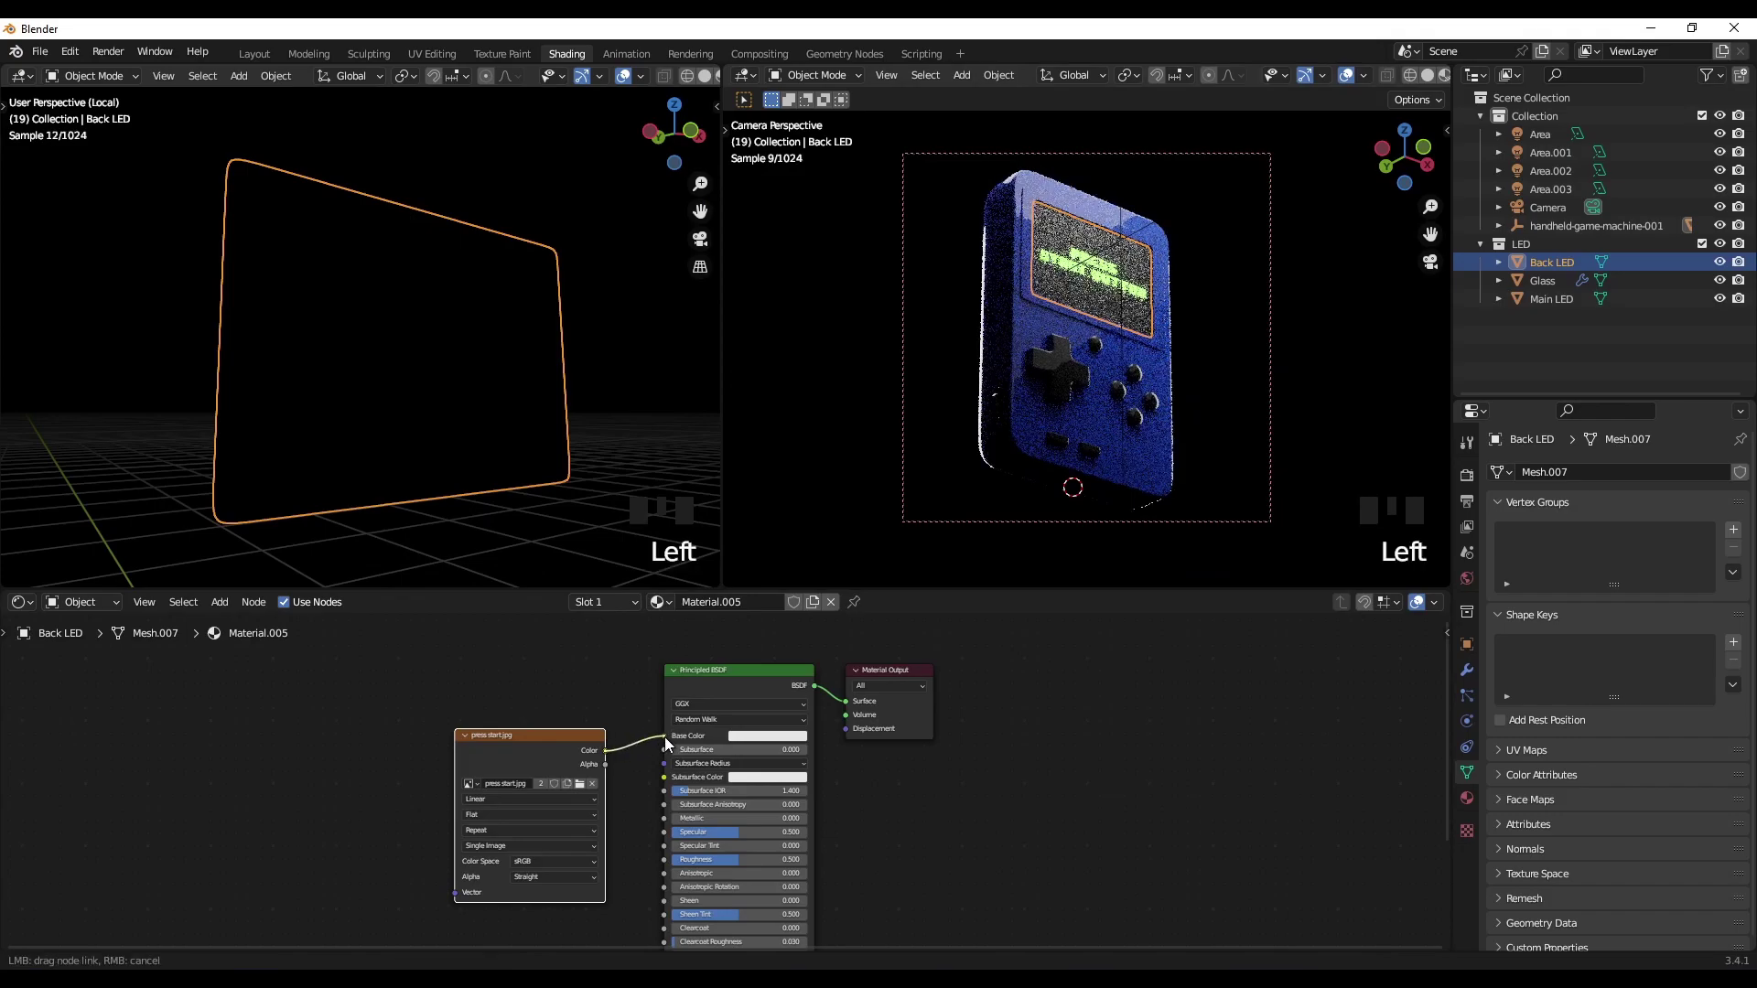
# Step: Add a second Image Texture node above the Principled BSDF and load press start mask.jpg from the Desktop into it
pyautogui.hotkey('shift', 'a')
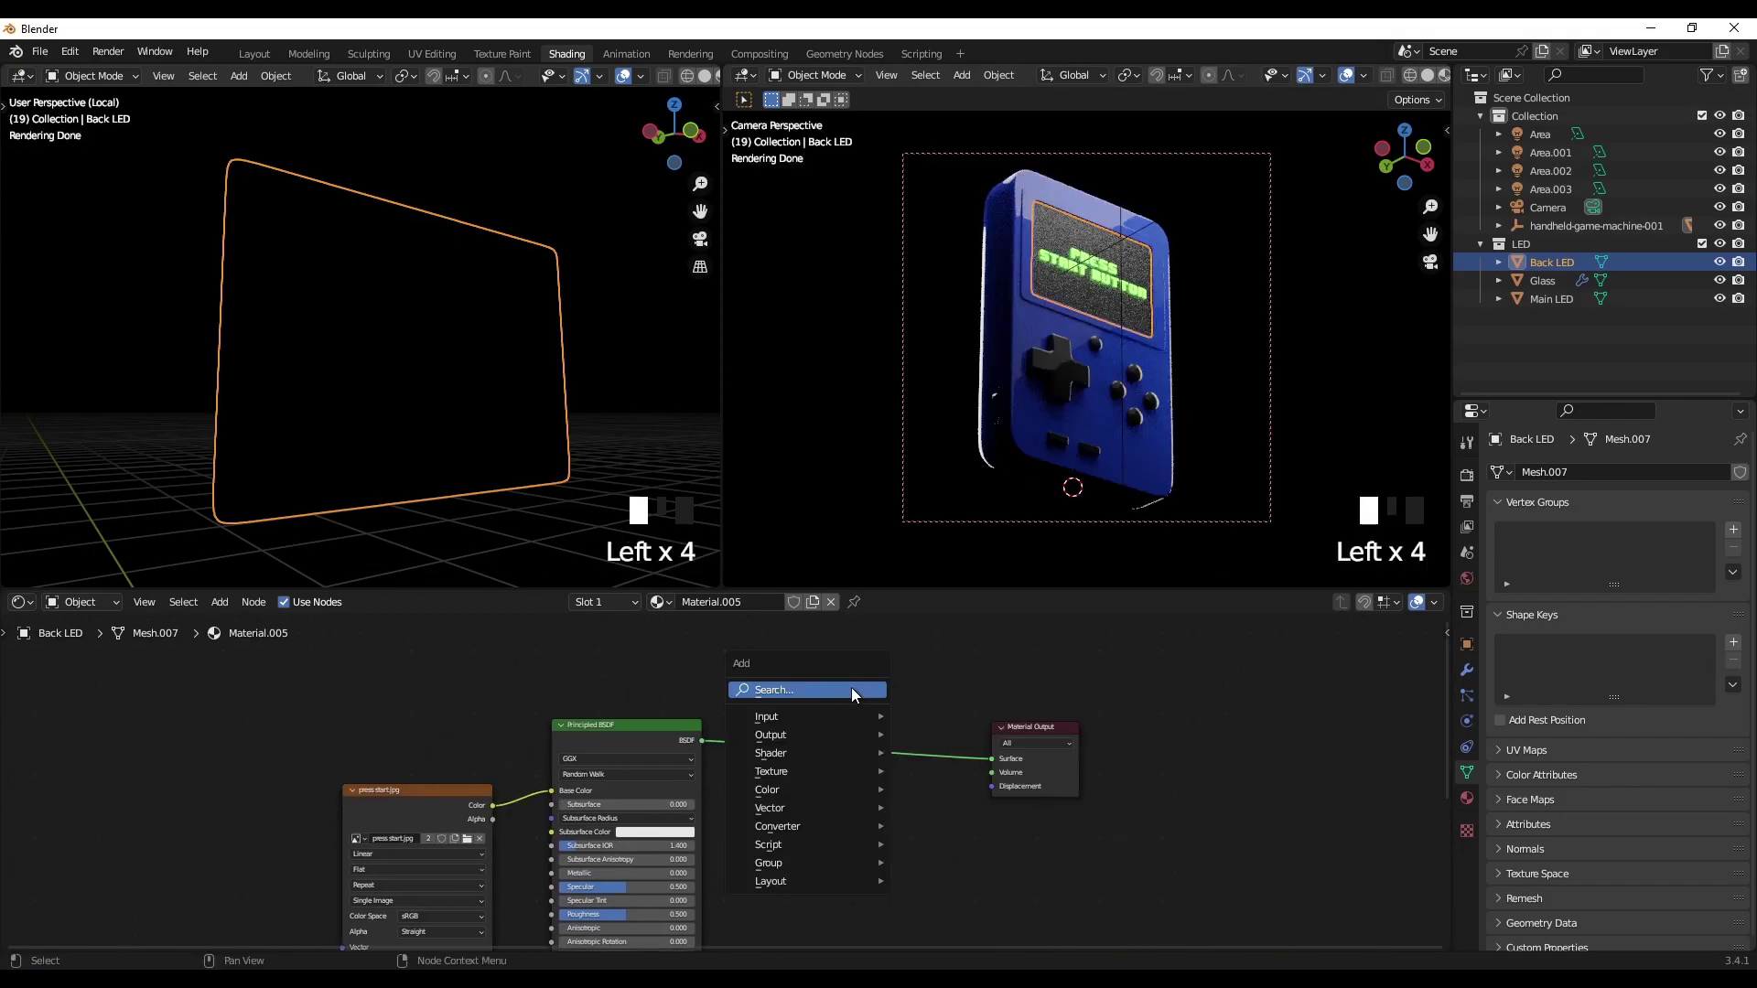
pyautogui.click(853, 688)
pyautogui.write('image')
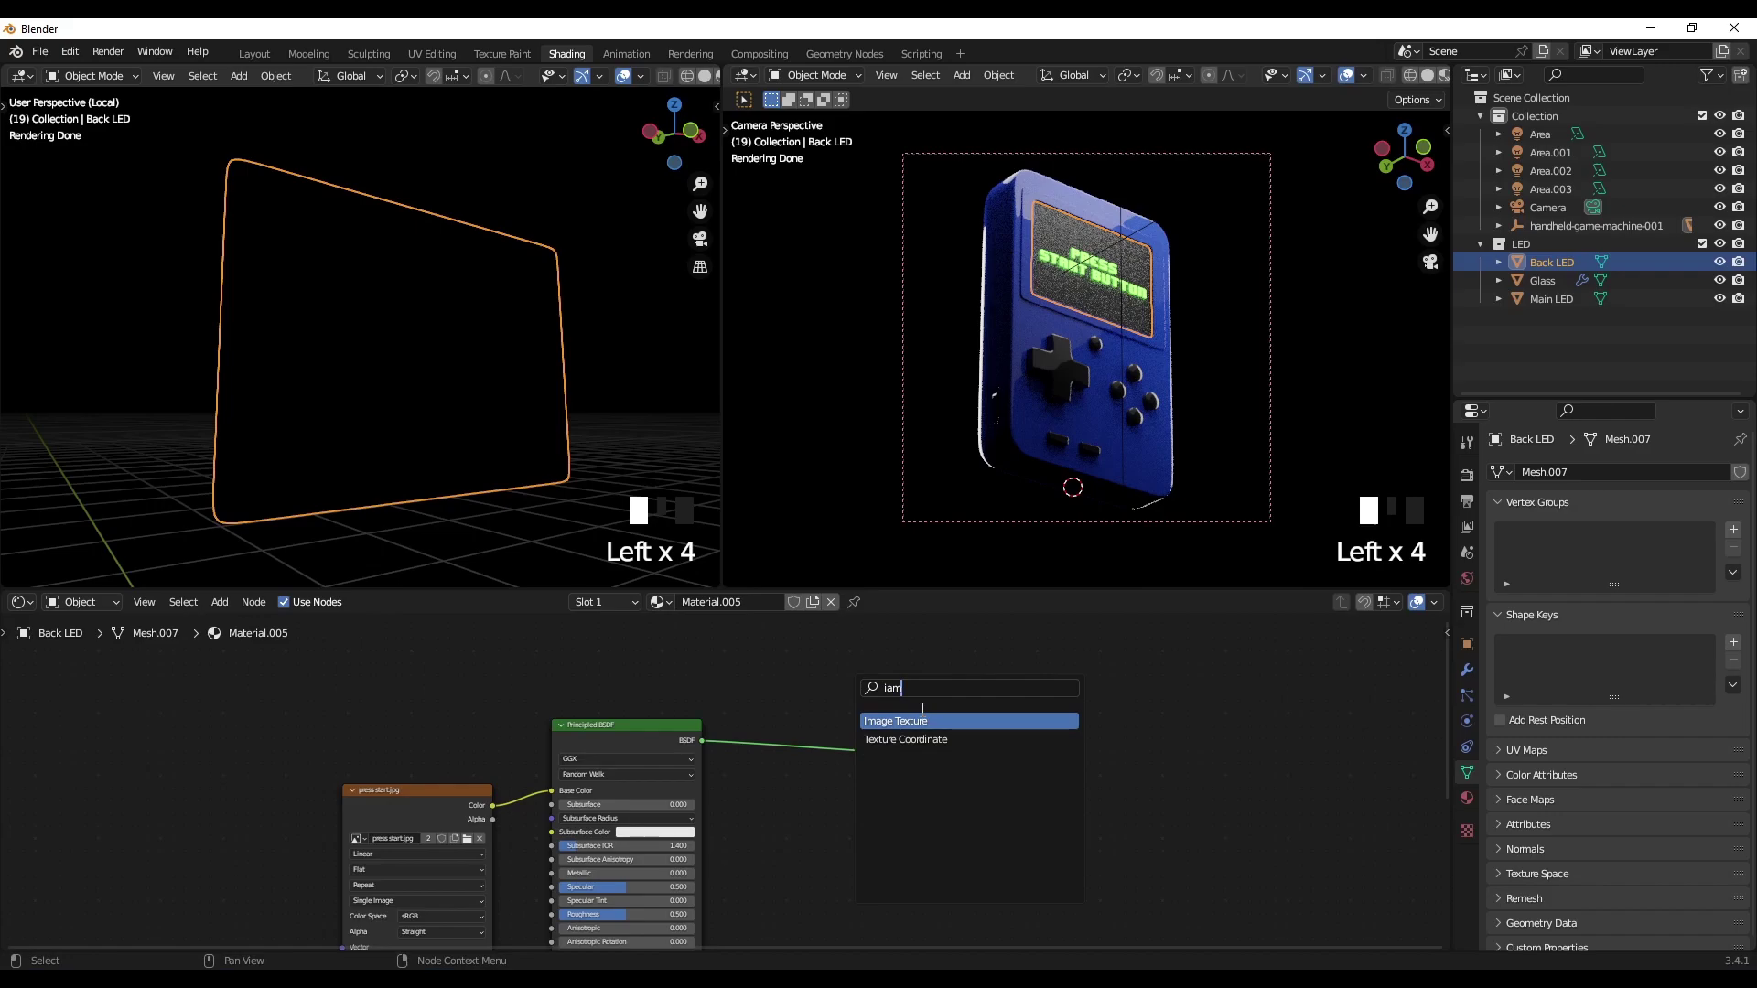
pyautogui.press('Return')
pyautogui.click(809, 629)
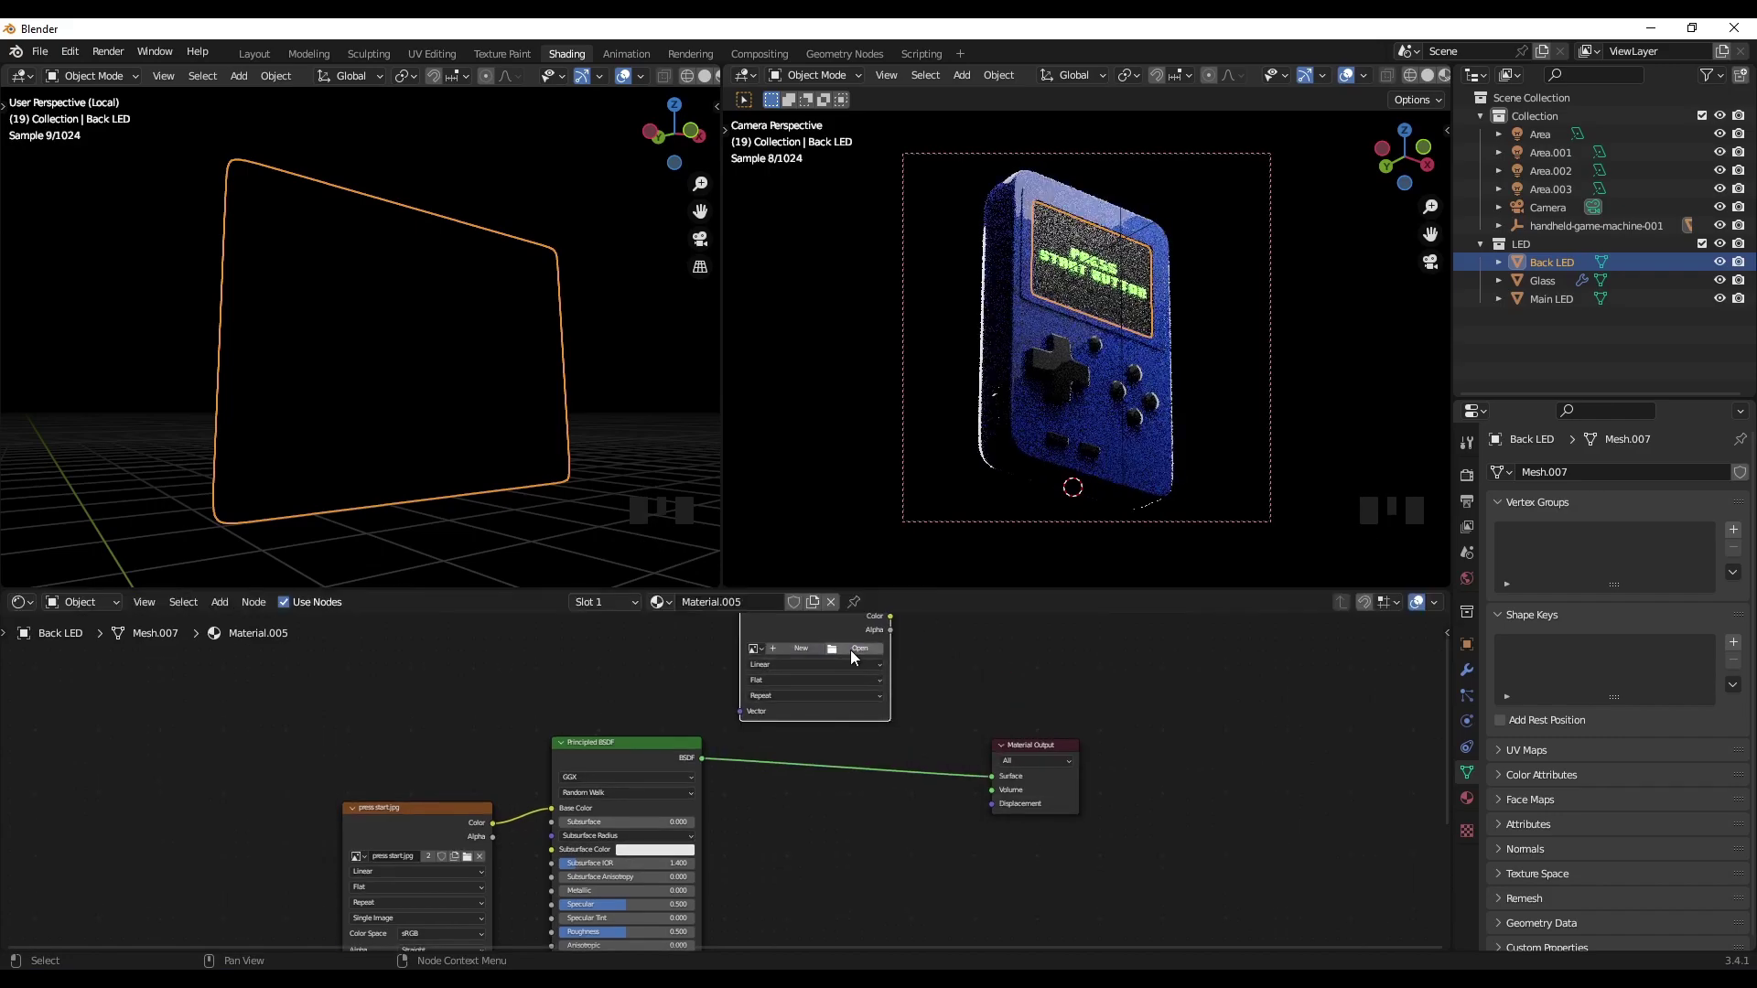
pyautogui.click(850, 652)
pyautogui.click(462, 397)
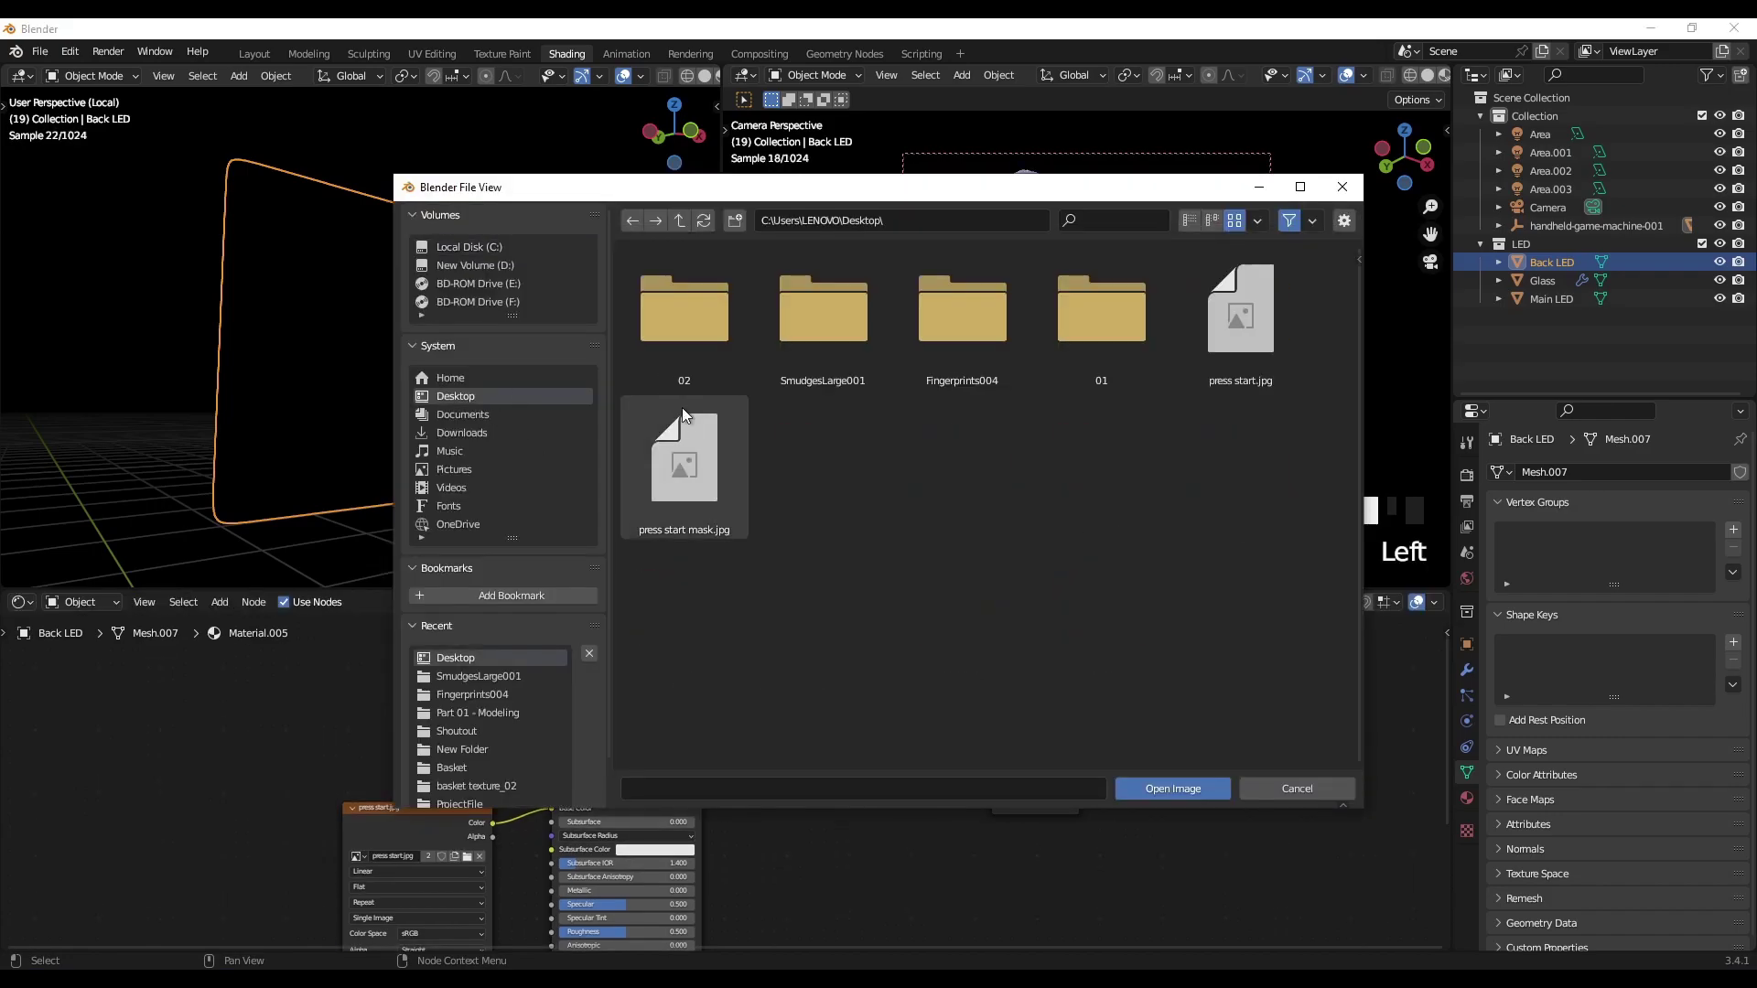
pyautogui.doubleClick(683, 446)
# Step: Move the Material Output node farther from the shader nodes and add an Emission node to the right of the Principled BSDF
pyautogui.moveTo(935, 824); pyautogui.dragTo(888, 822, button='middle')
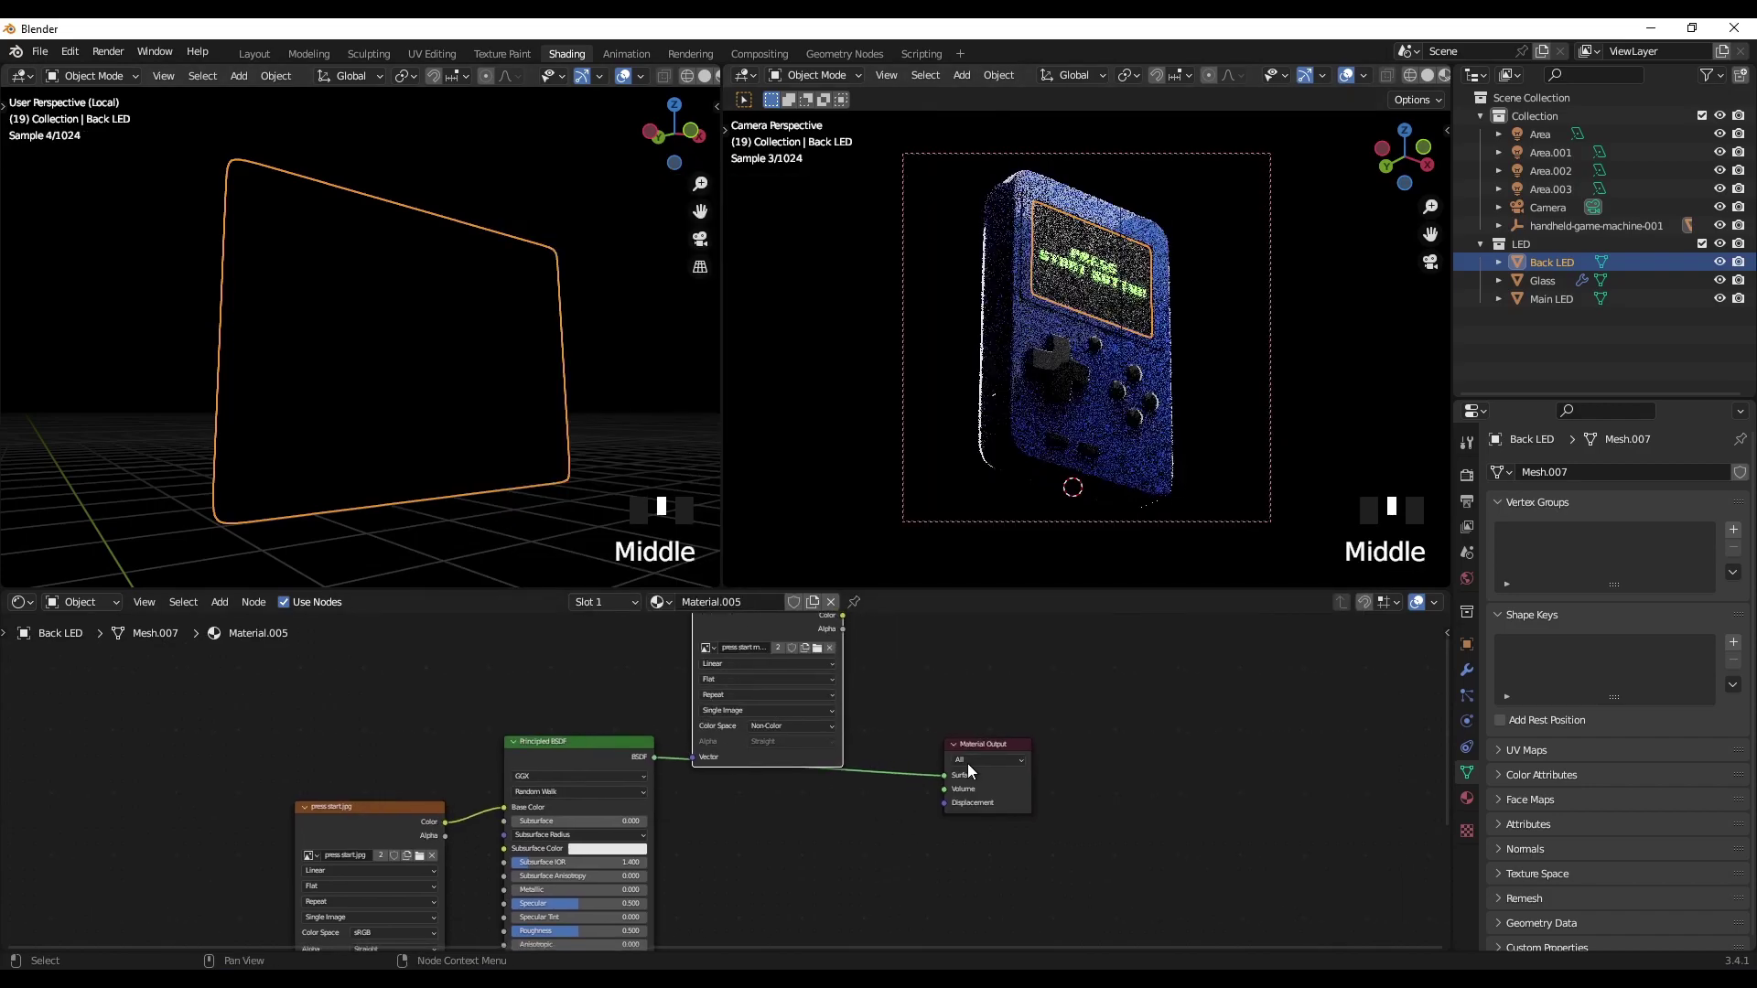
pyautogui.moveTo(979, 770); pyautogui.dragTo(1112, 793)
pyautogui.click(1112, 793)
pyautogui.hotkey('shift', 'a')
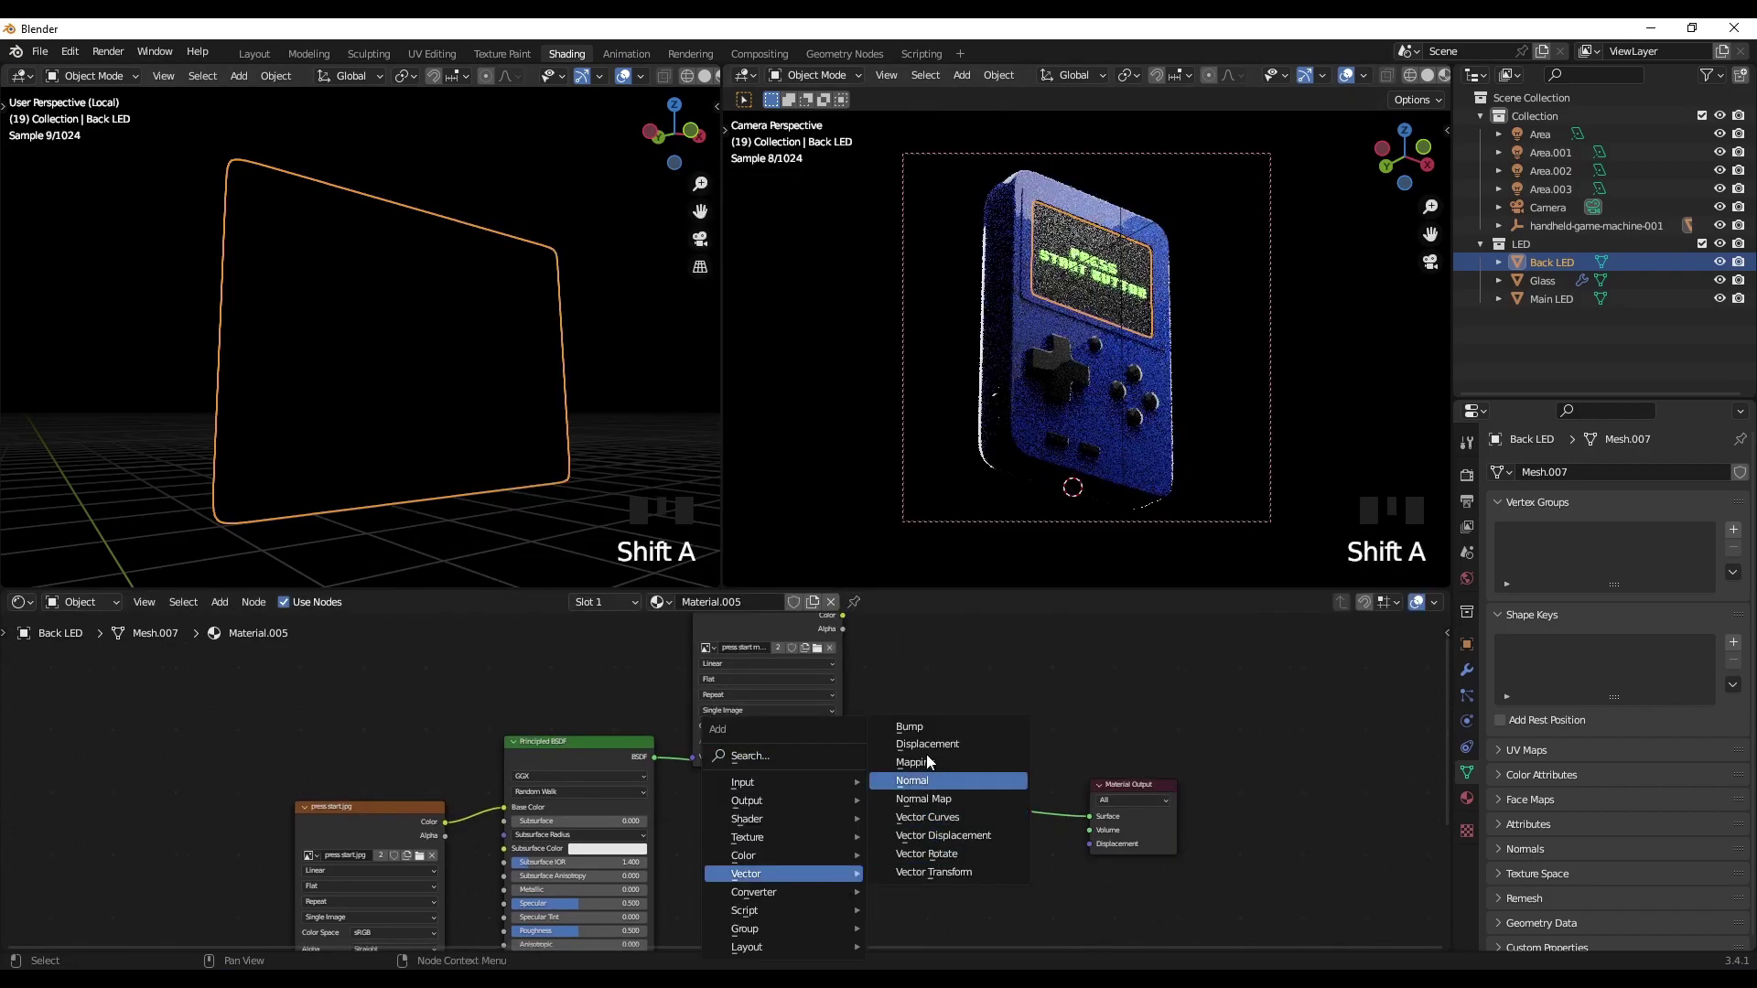
pyautogui.click(778, 756)
pyautogui.write('emi')
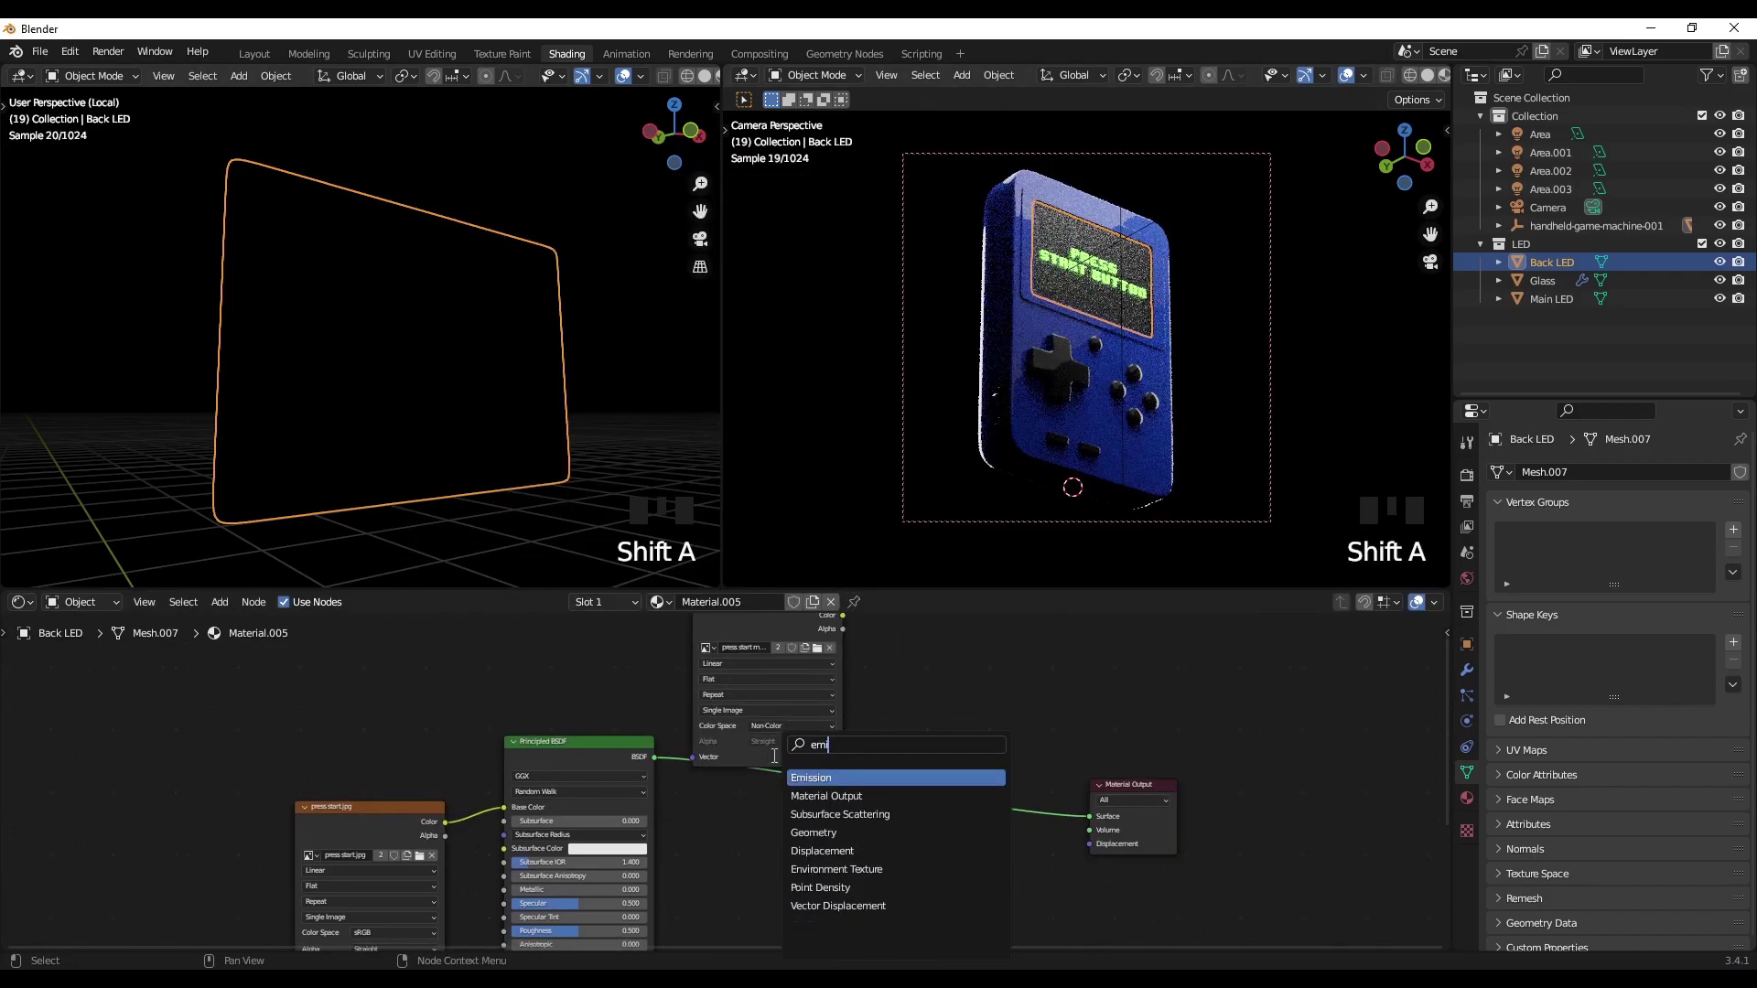
pyautogui.press('Return')
pyautogui.click(751, 852)
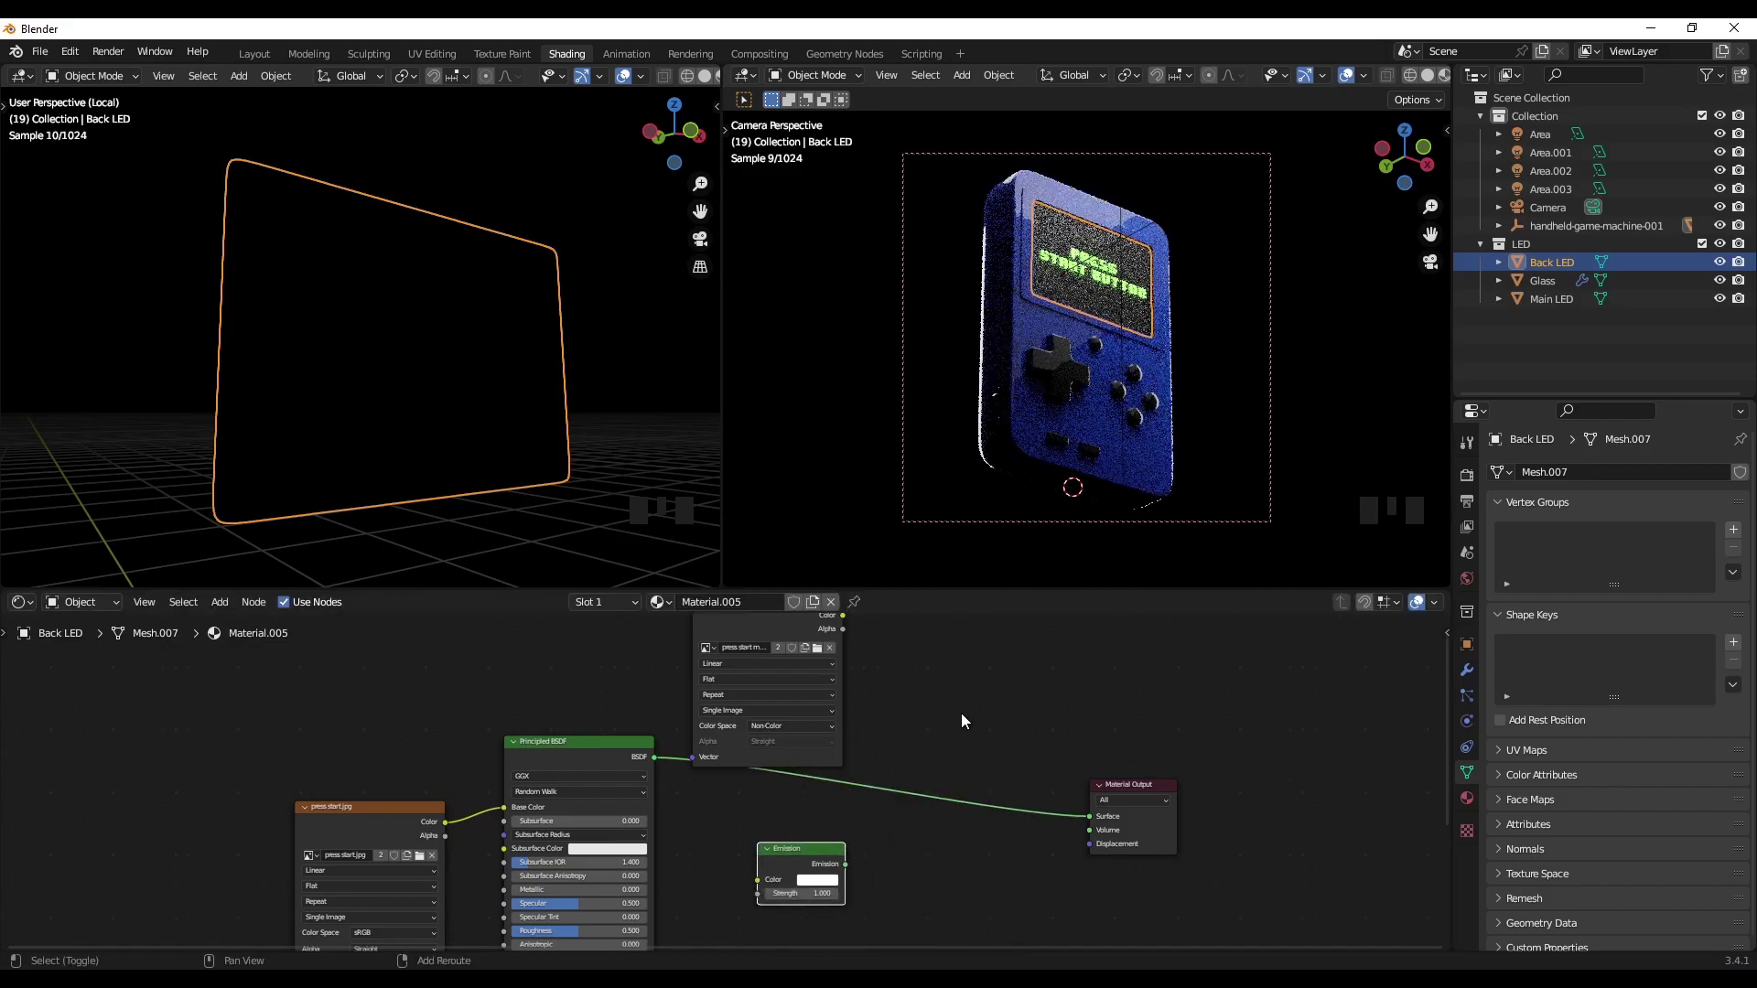
# Step: Add an unconnected Mix Shader node between the press start mask texture and the Material Output
pyautogui.hotkey('shift', 'a')
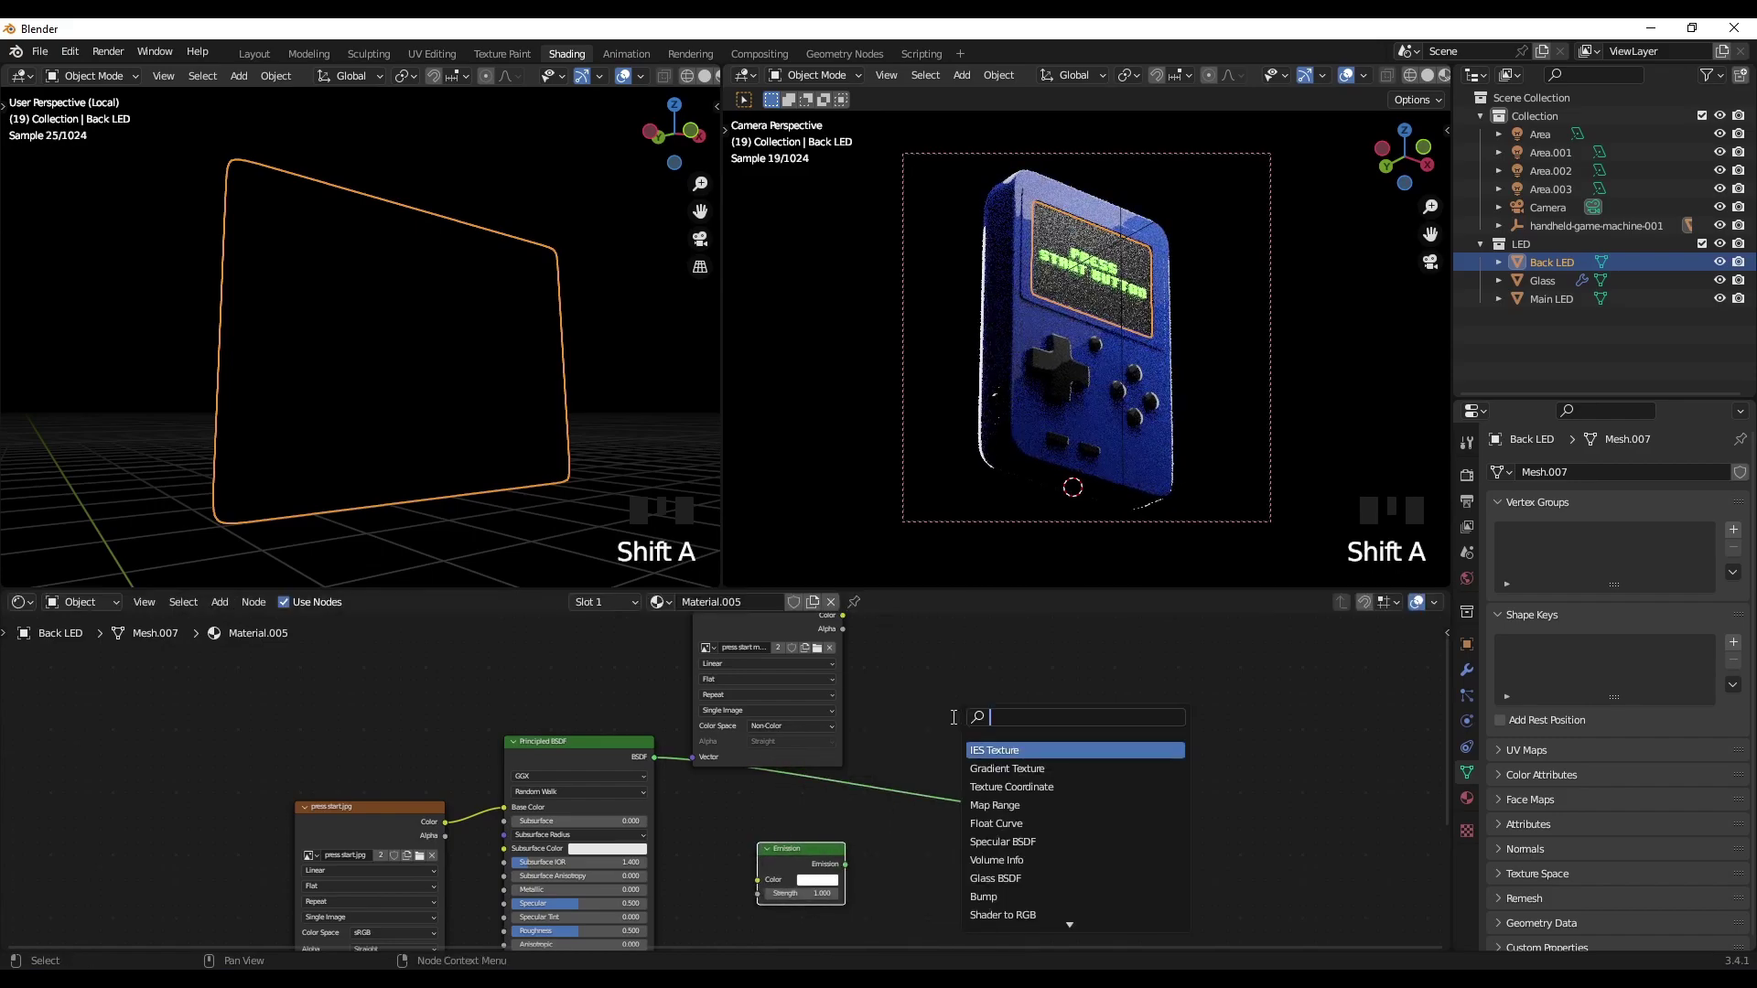
pyautogui.write('mix')
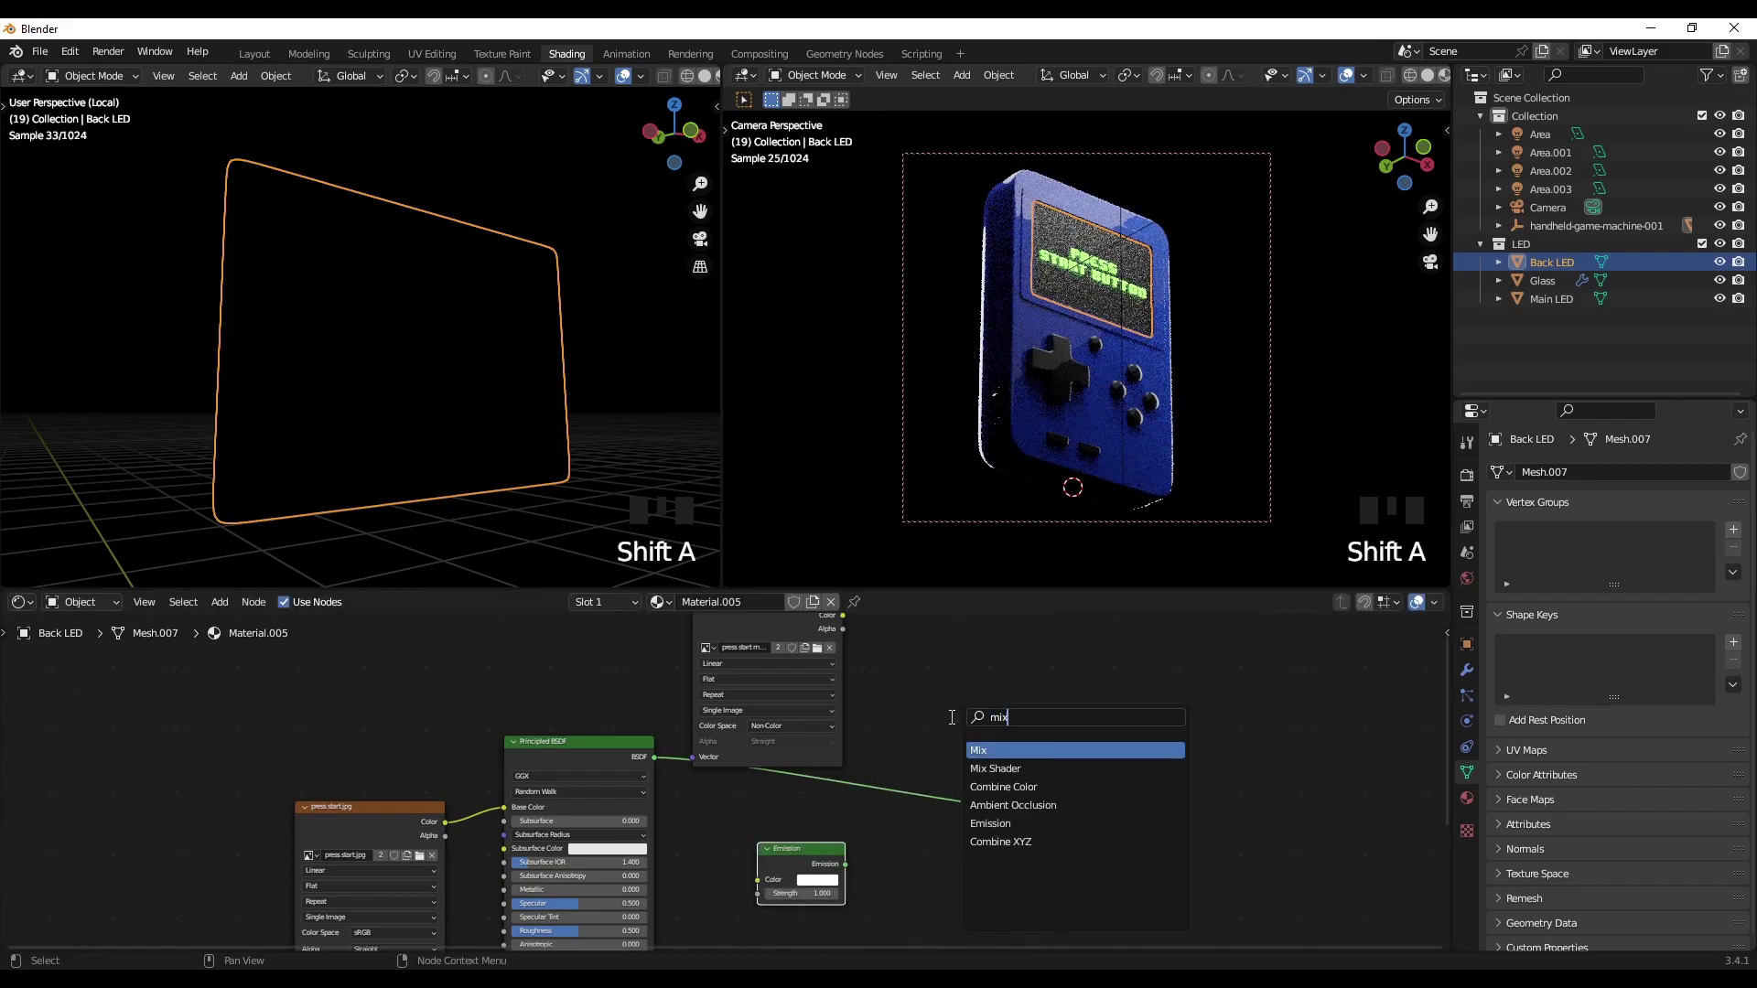
pyautogui.click(992, 768)
pyautogui.click(989, 757)
pyautogui.scroll(1, 944, 747)
pyautogui.moveTo(897, 762); pyautogui.dragTo(880, 735, button='middle')
# Step: Connect the Principled BSDF to the Mix Shader's first Shader input and the Emission to its second
pyautogui.moveTo(631, 728); pyautogui.dragTo(933, 712)
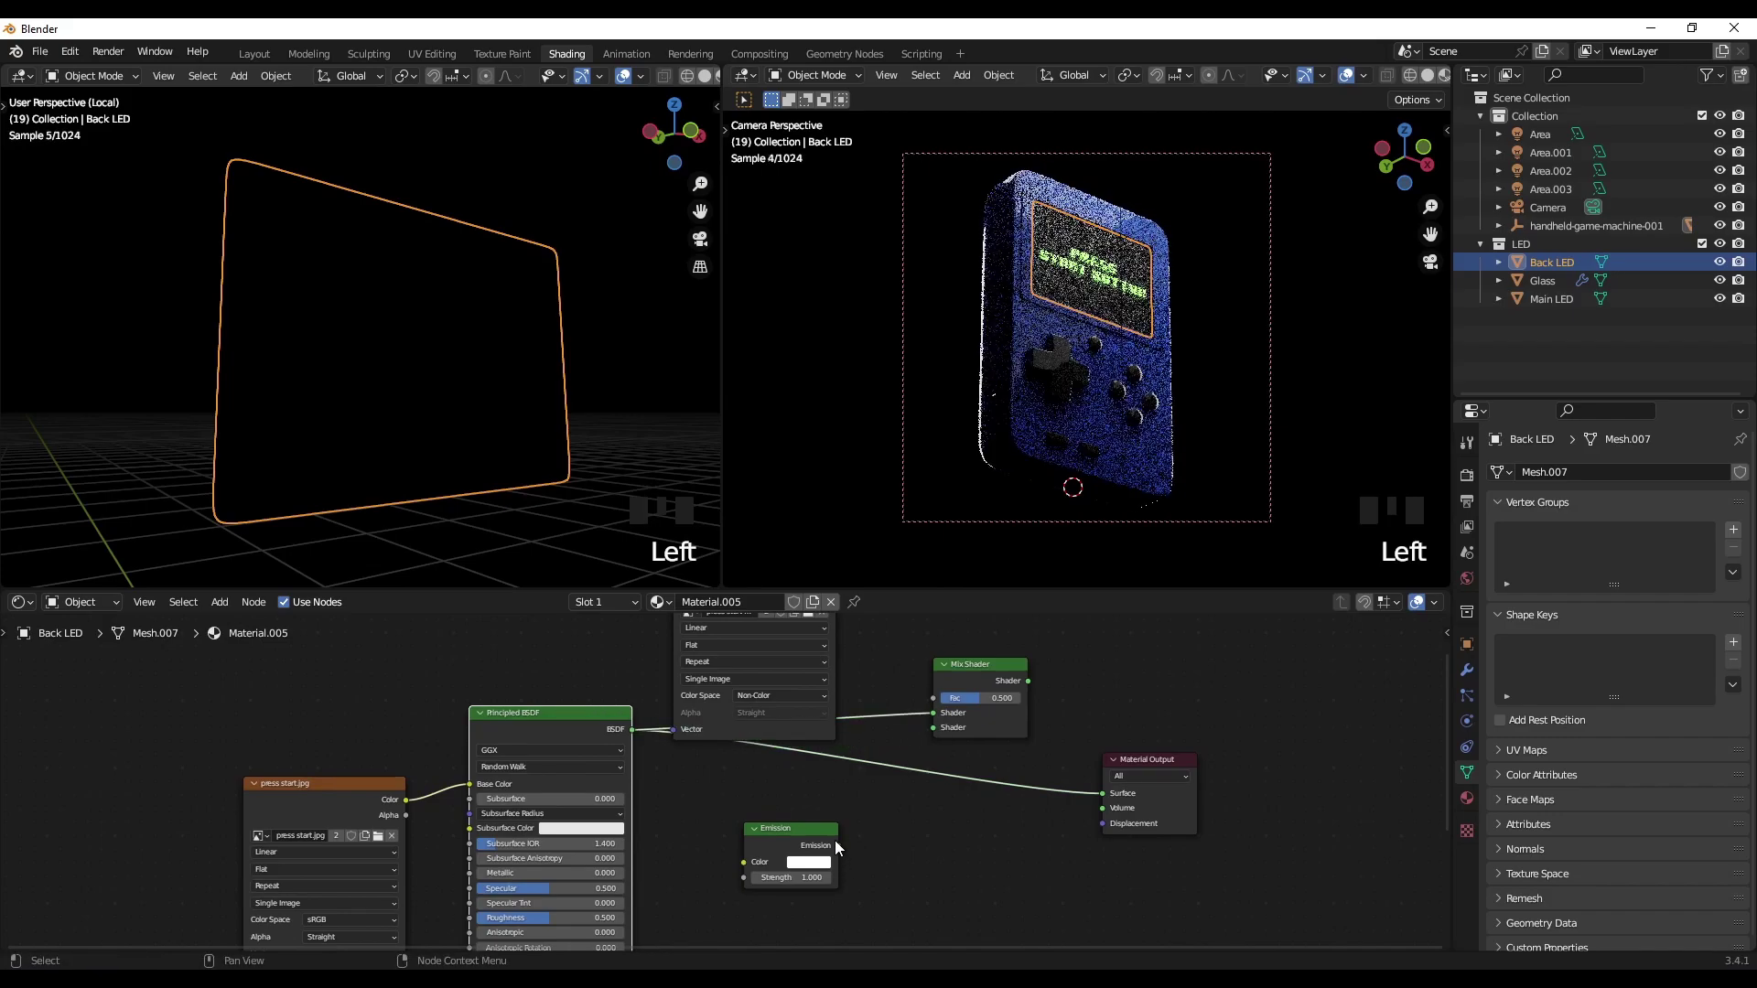
pyautogui.moveTo(838, 845); pyautogui.dragTo(922, 726)
pyautogui.moveTo(923, 727); pyautogui.dragTo(924, 846, button='middle')
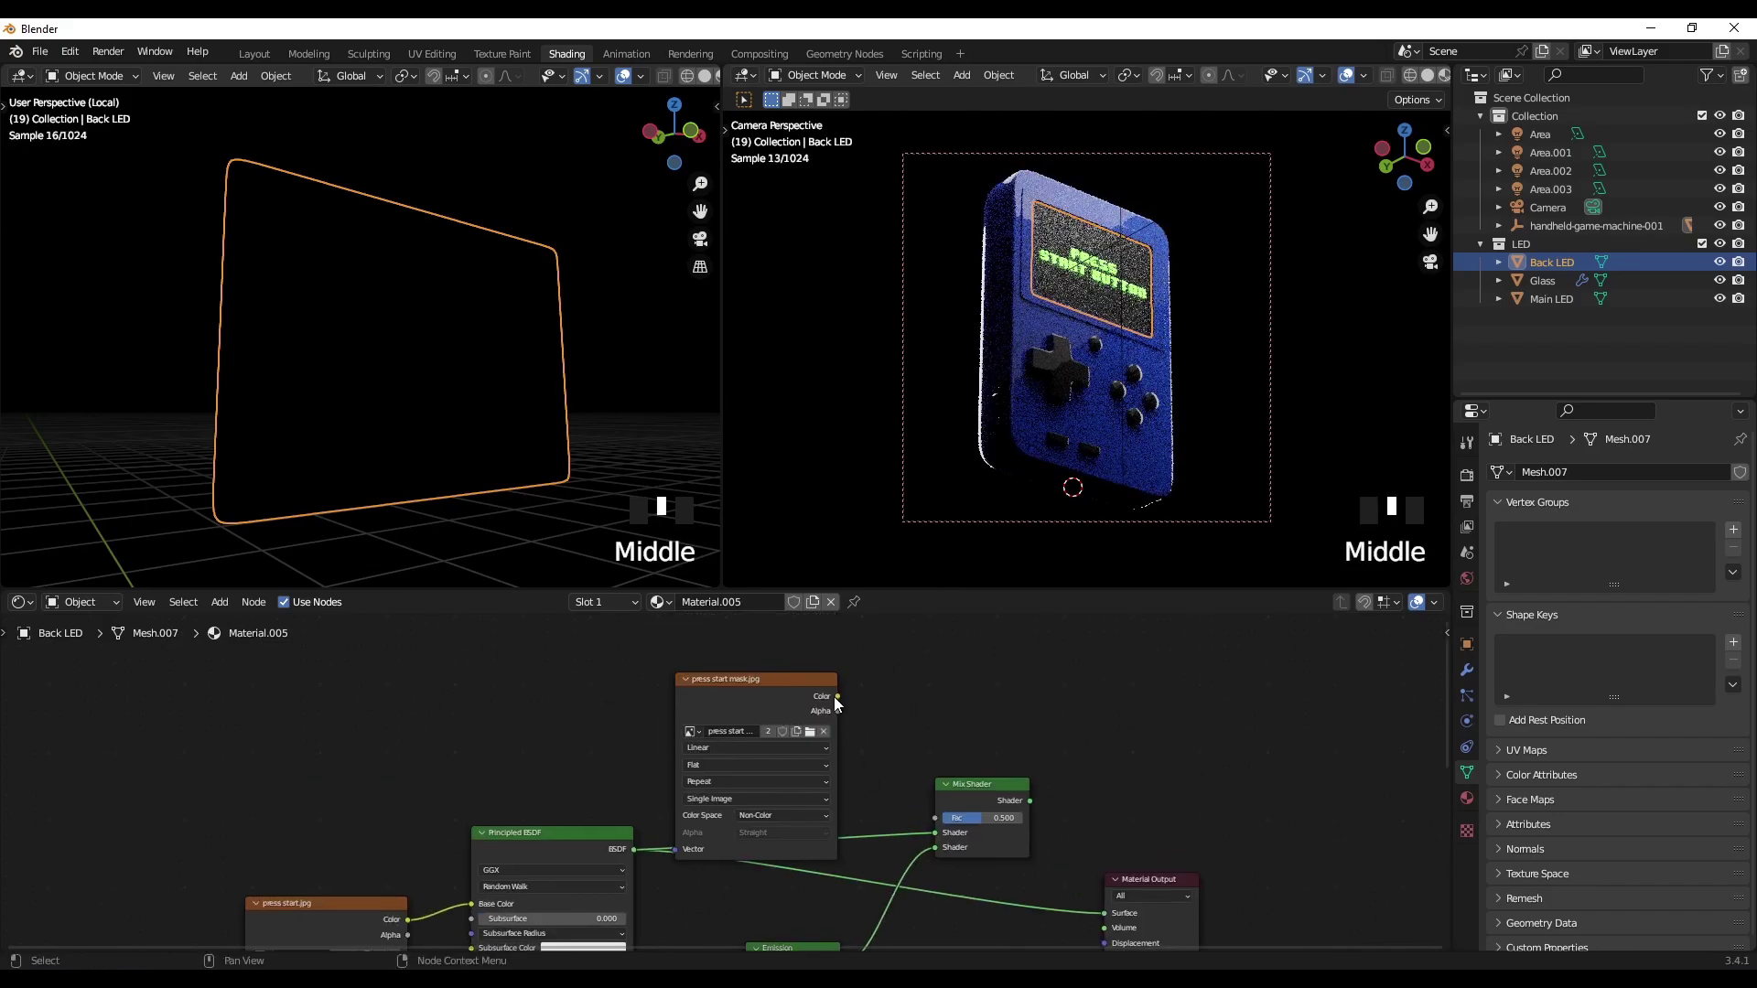
# Step: Connect the mask texture's Color to the Mix Shader's Fac, and the Mix Shader's output to the Material Output's Surface
pyautogui.moveTo(837, 696); pyautogui.dragTo(934, 818)
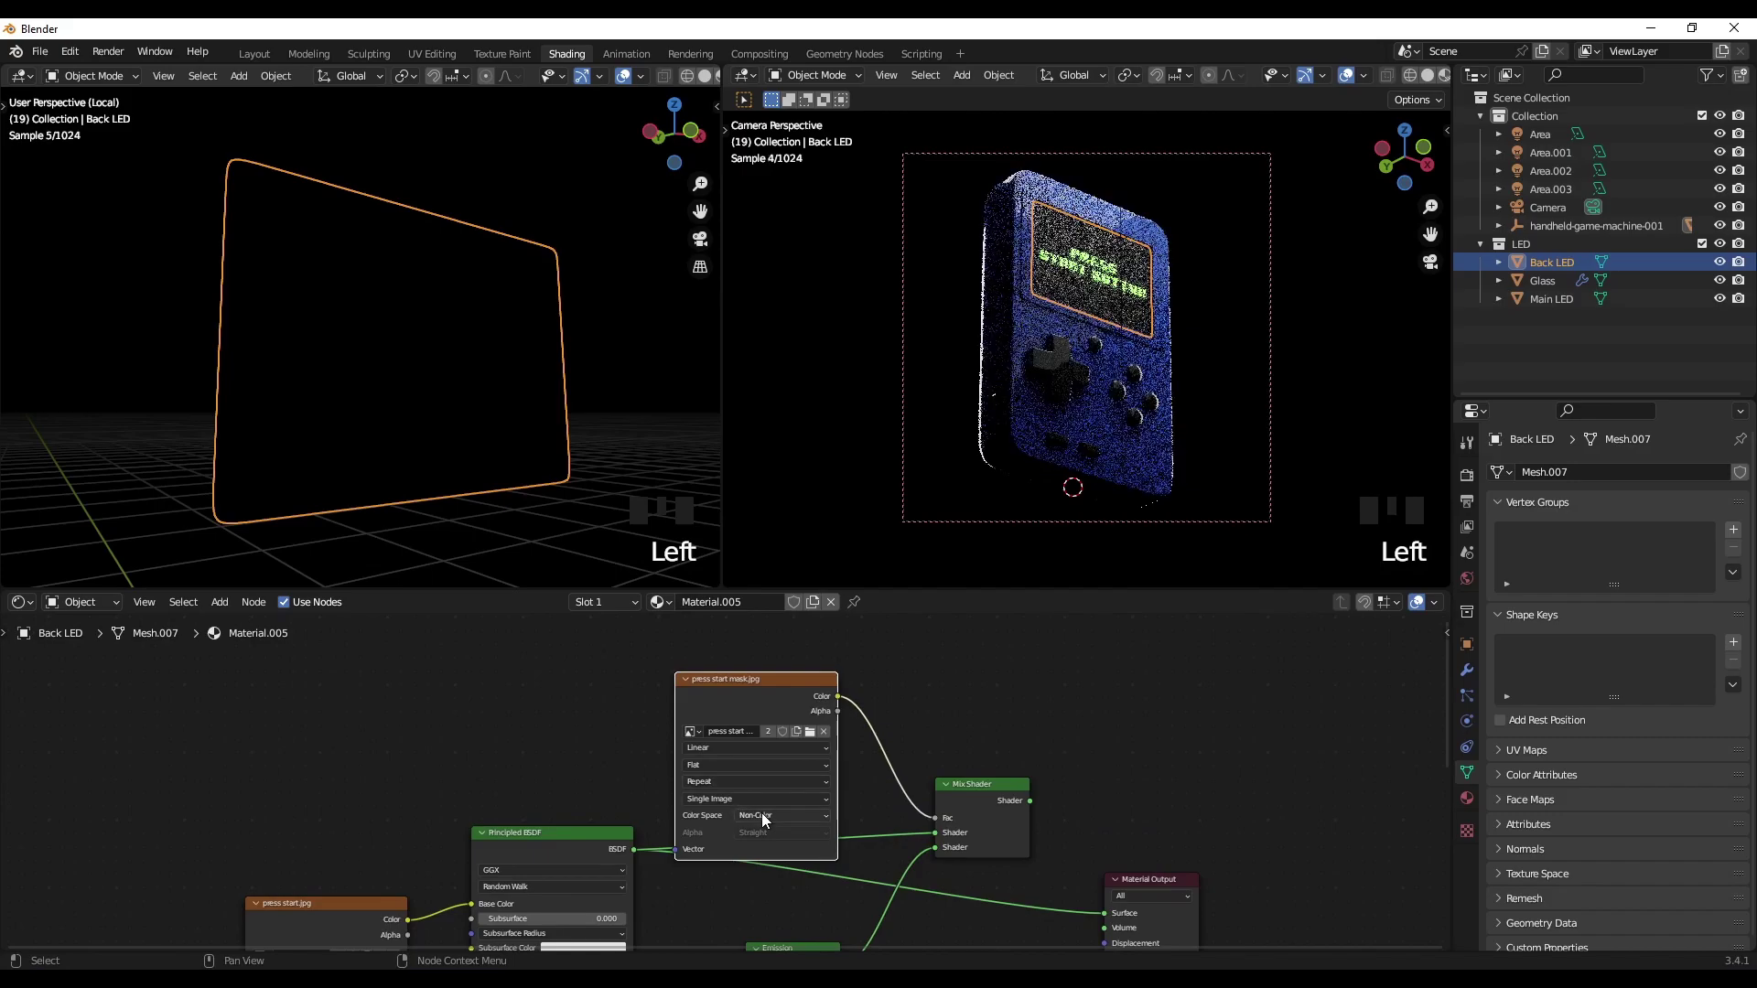
pyautogui.moveTo(949, 857); pyautogui.dragTo(751, 754, button='middle')
pyautogui.moveTo(832, 697); pyautogui.dragTo(904, 810)
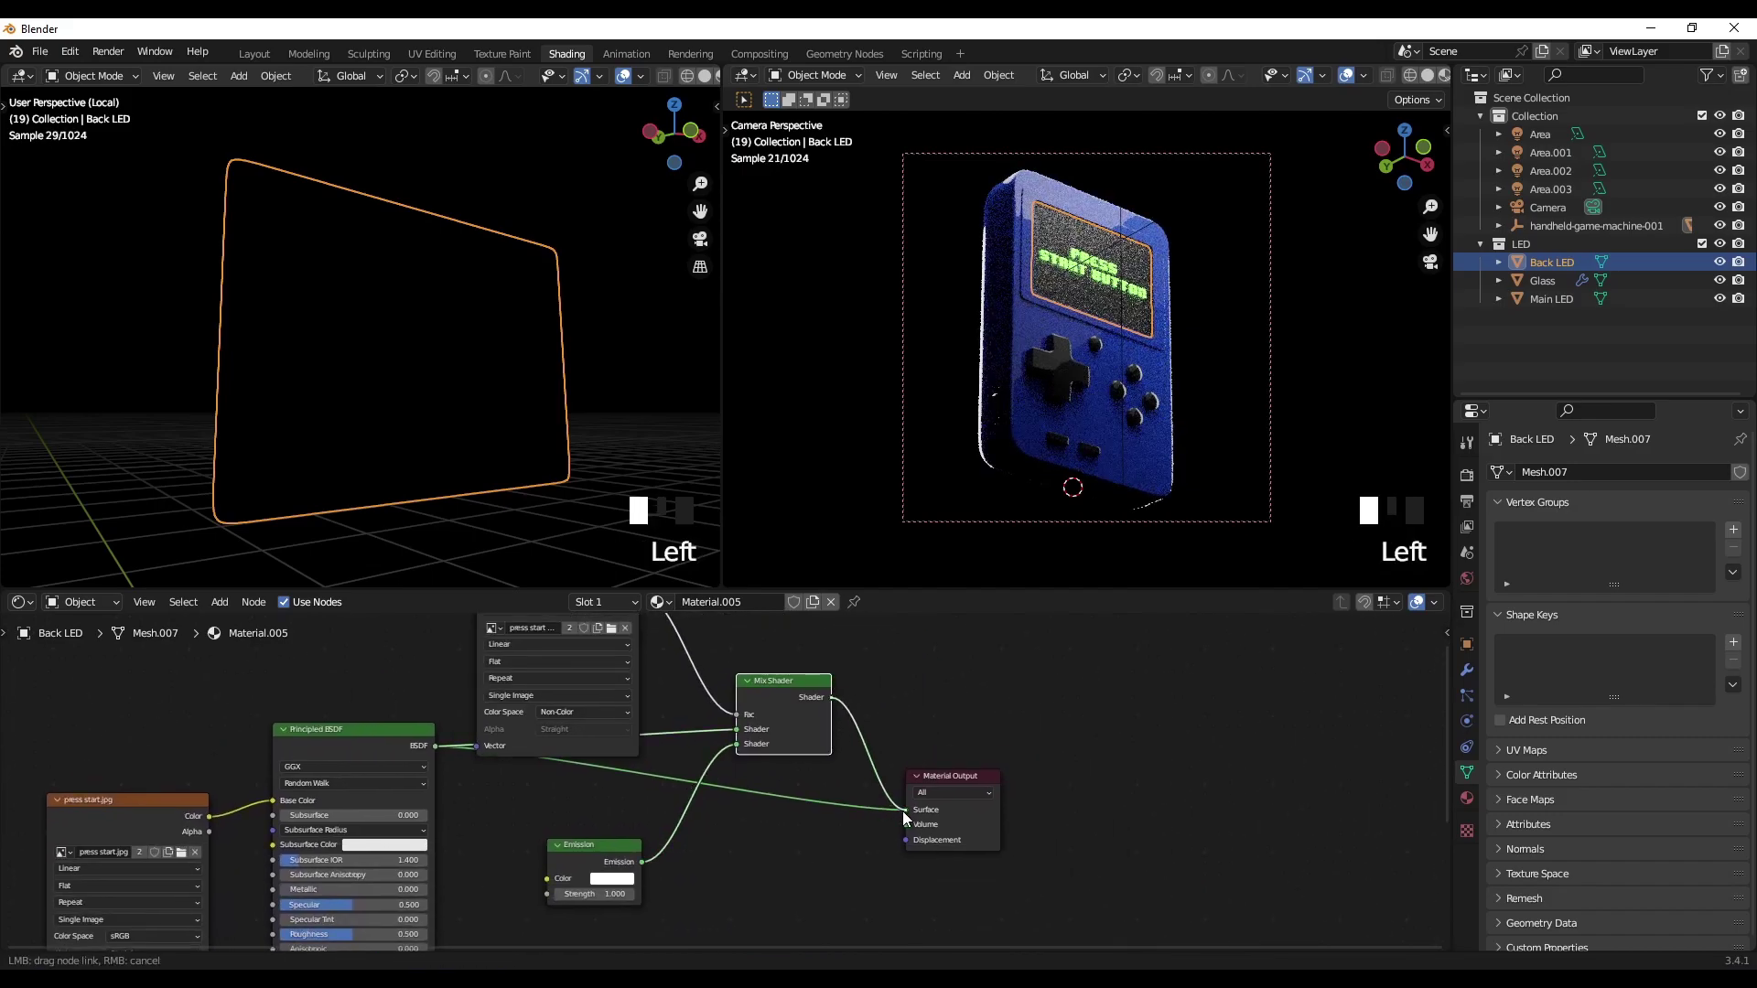
pyautogui.moveTo(524, 463); pyautogui.dragTo(398, 382, button='middle')
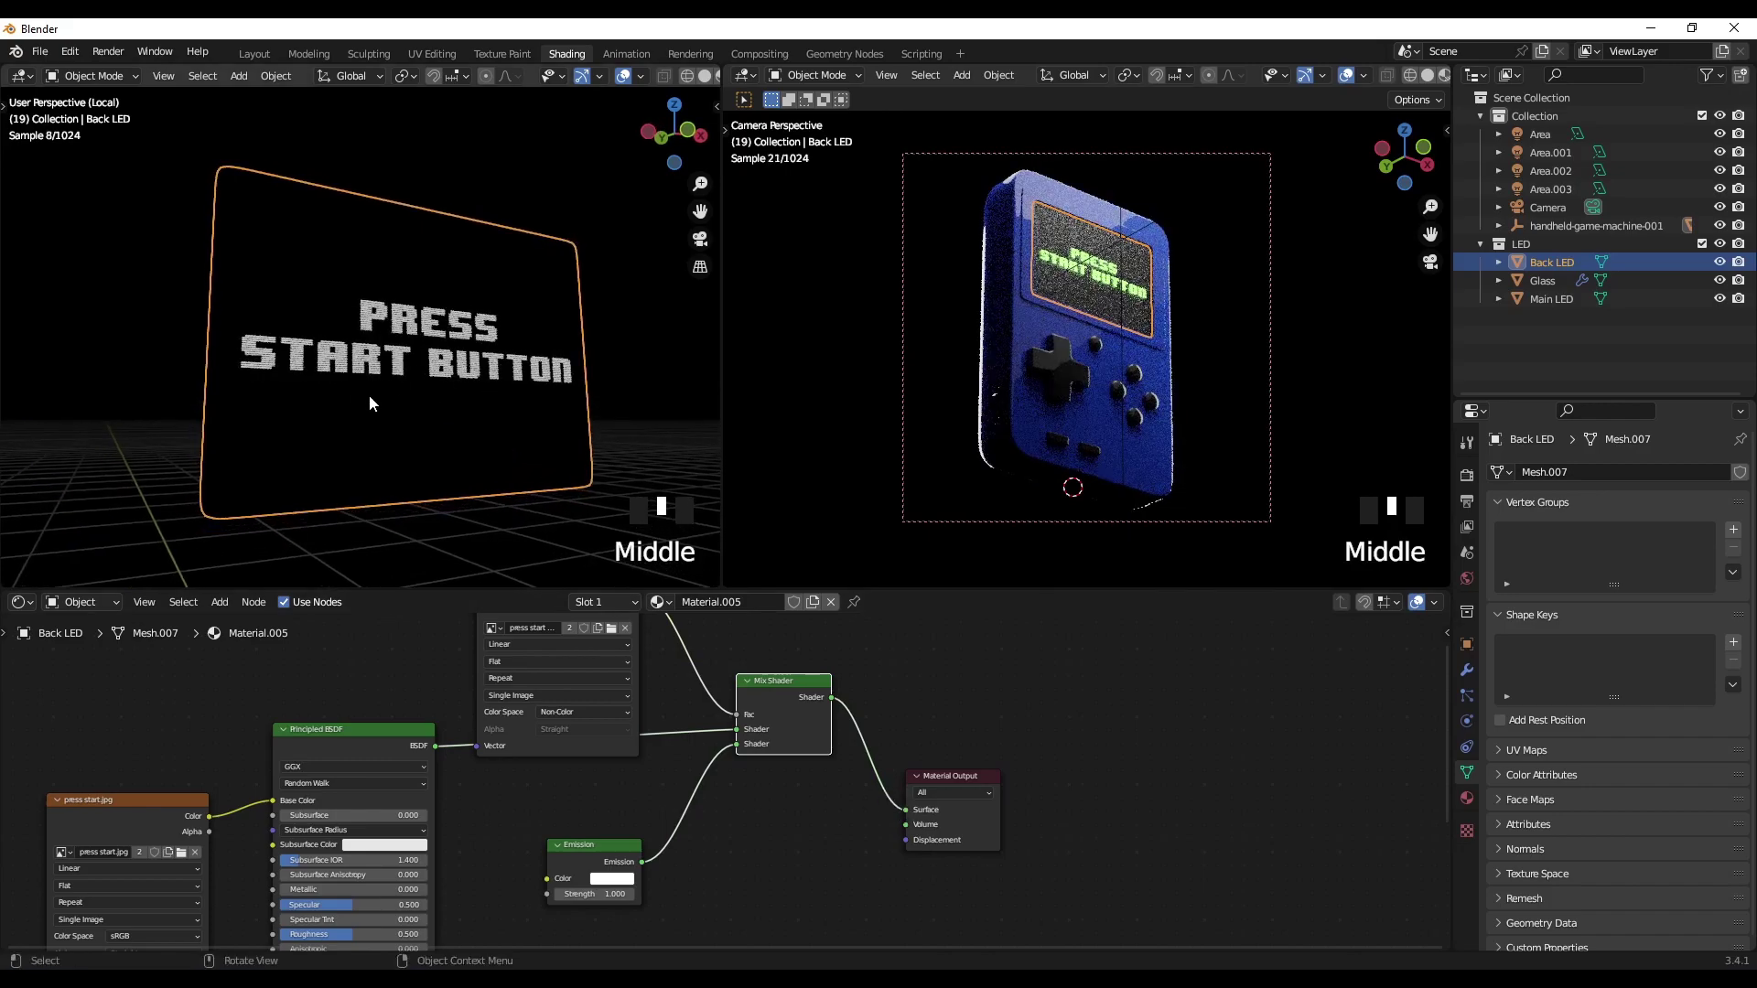
# Step: Set the Emission node's color to bright green with a hue of about 0.30 and its strength to 10
pyautogui.moveTo(601, 821); pyautogui.dragTo(648, 790, button='middle')
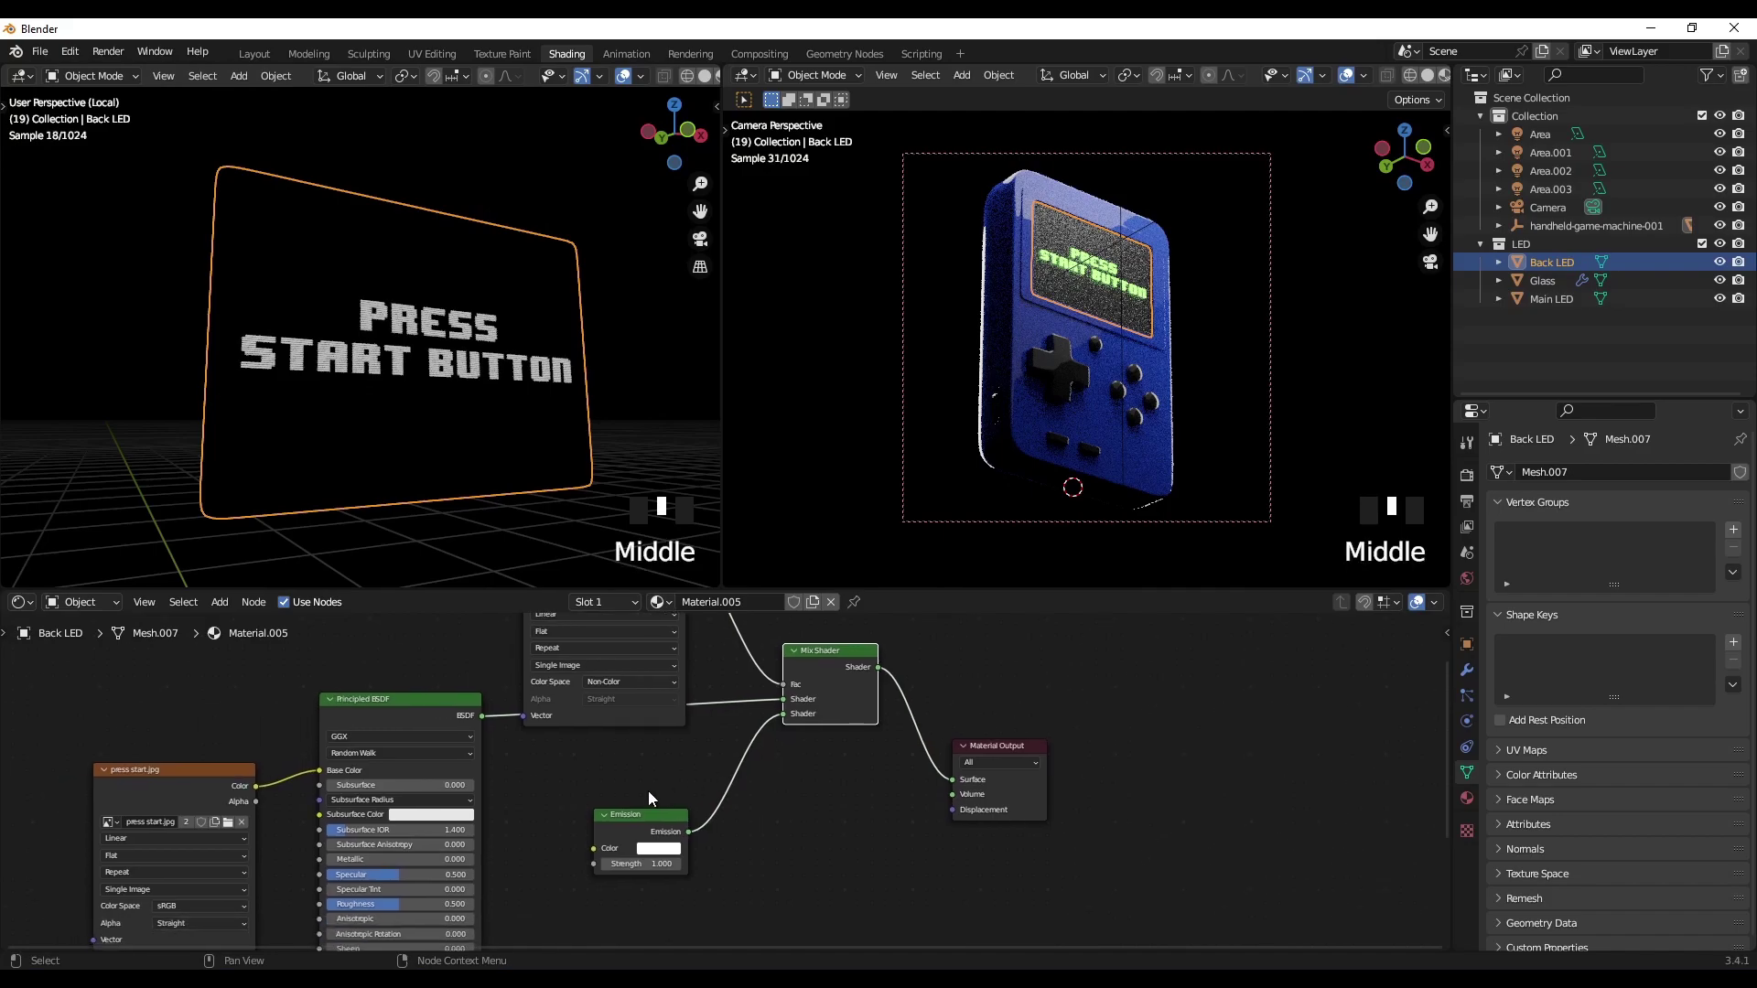
pyautogui.moveTo(650, 811); pyautogui.dragTo(634, 794)
pyautogui.click(644, 833)
pyautogui.moveTo(678, 699); pyautogui.dragTo(646, 683)
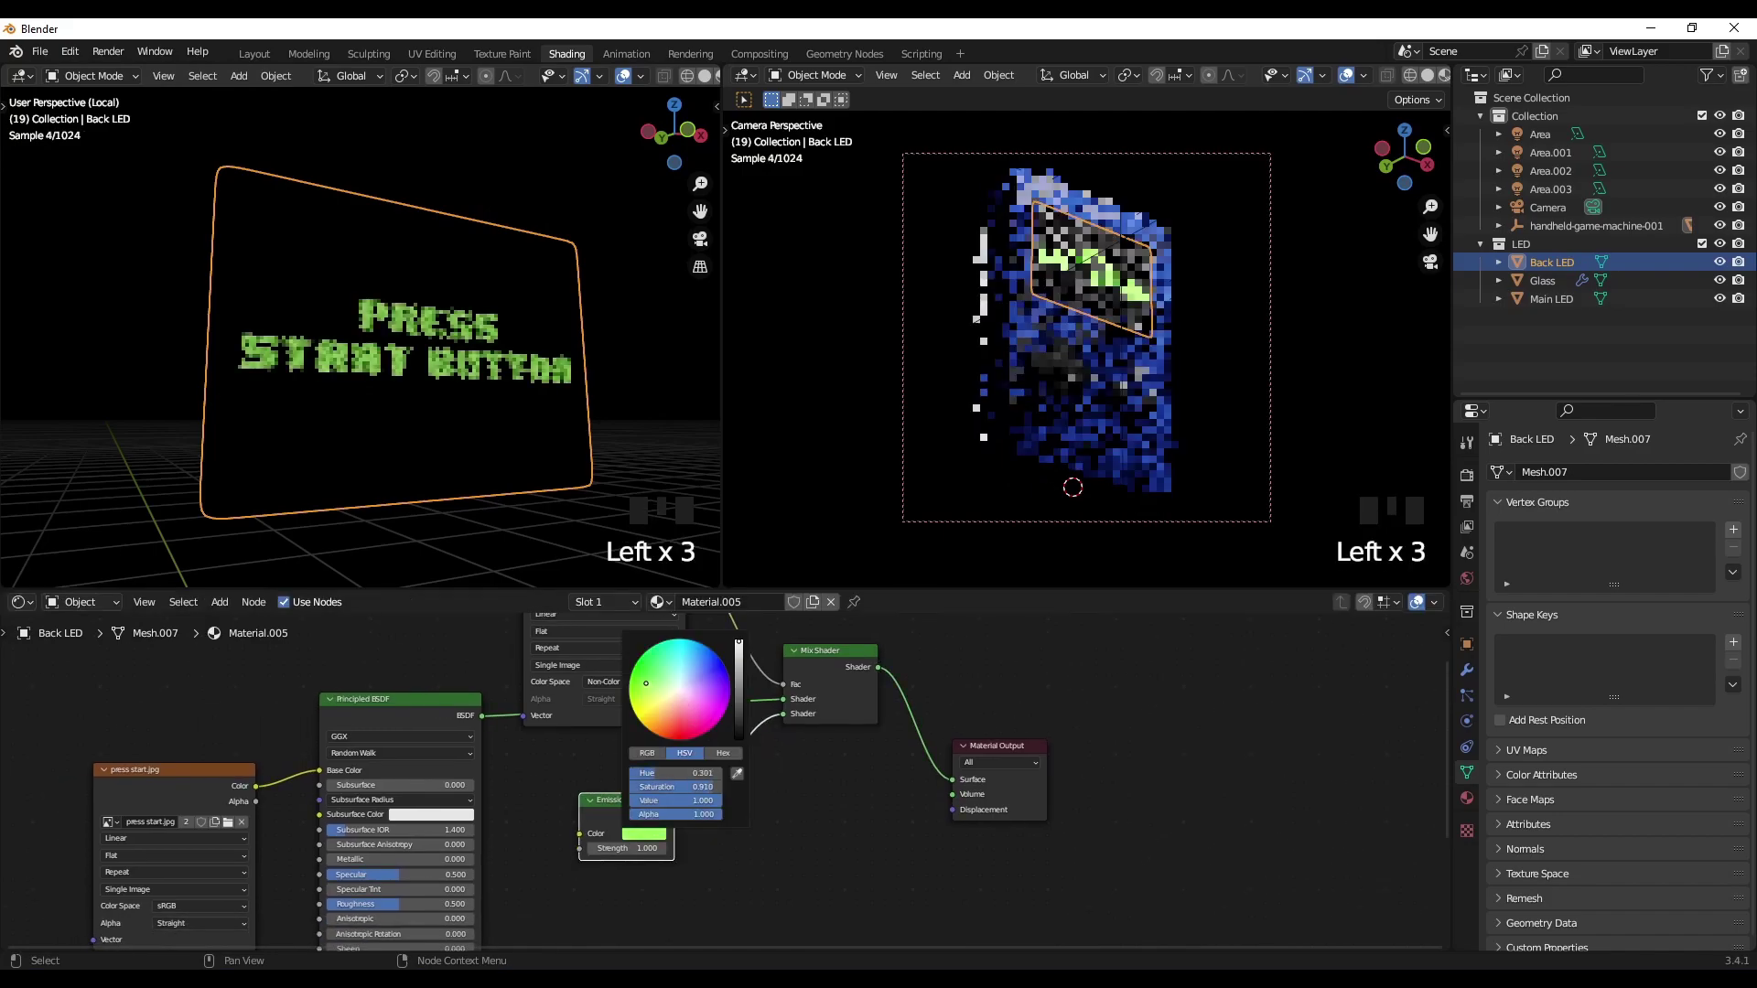
pyautogui.click(632, 848)
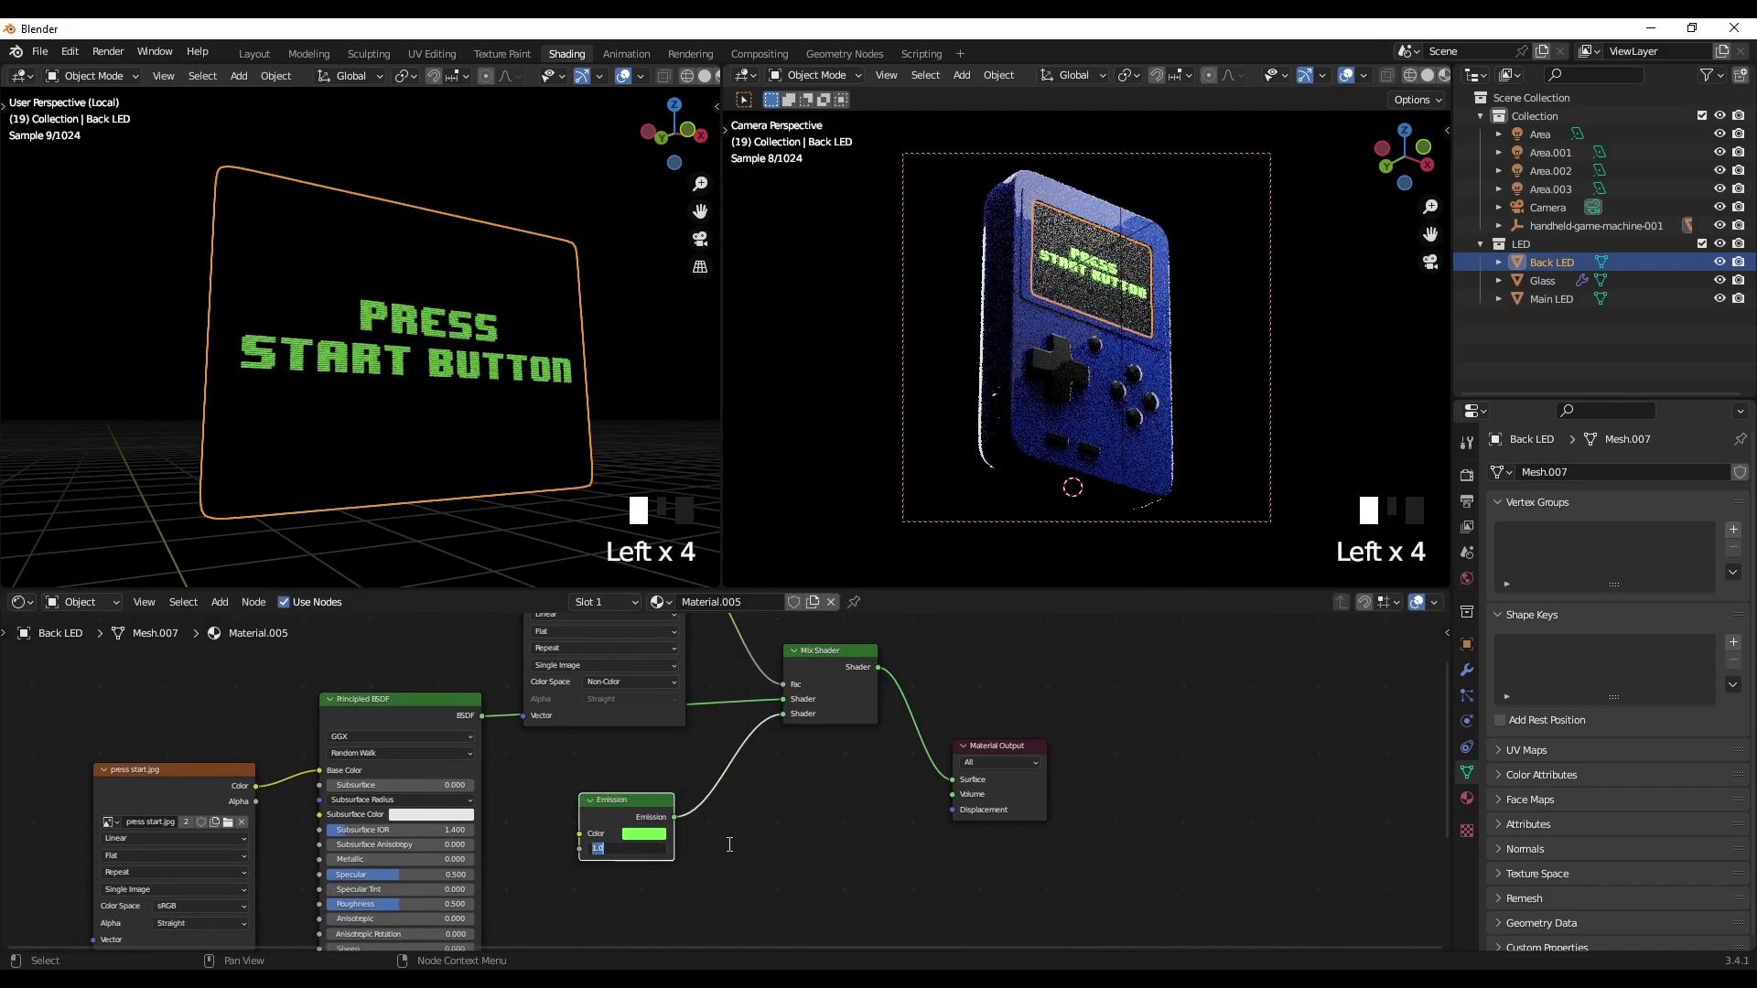
pyautogui.write('10')
pyautogui.press('Return')
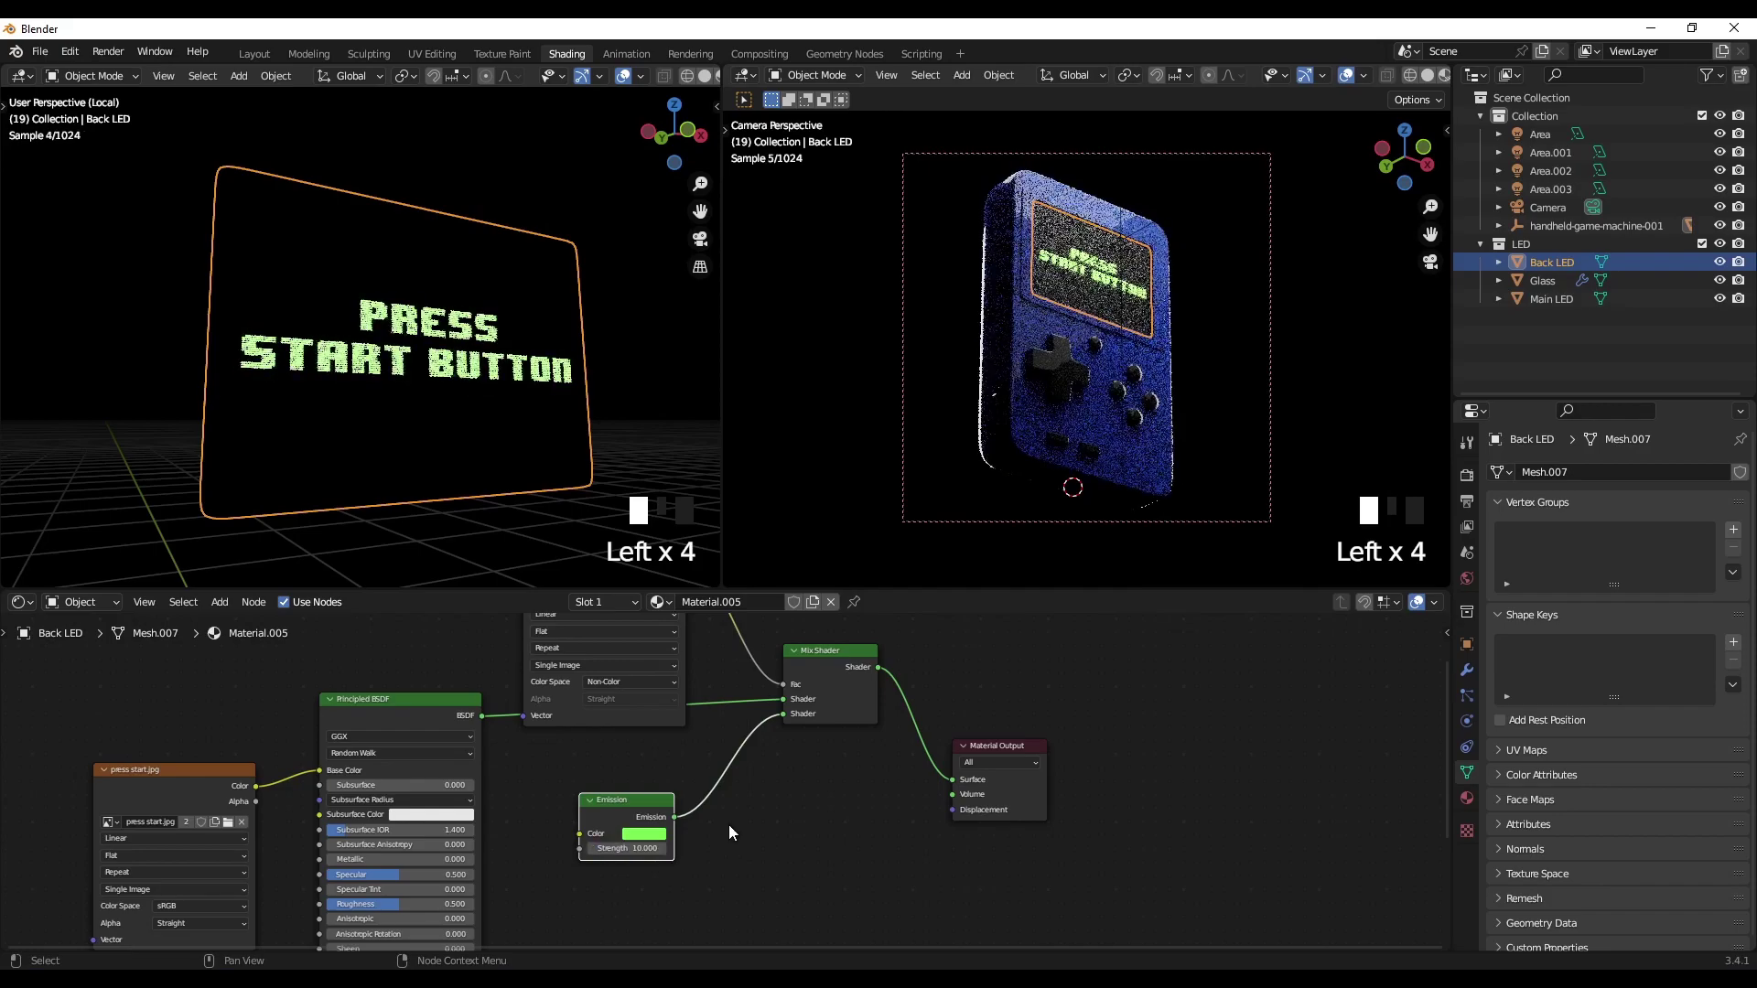
# Step: Leave local view and examine the layered press-start lettering on the console's screen up close
pyautogui.moveTo(507, 416); pyautogui.dragTo(502, 372, button='middle')
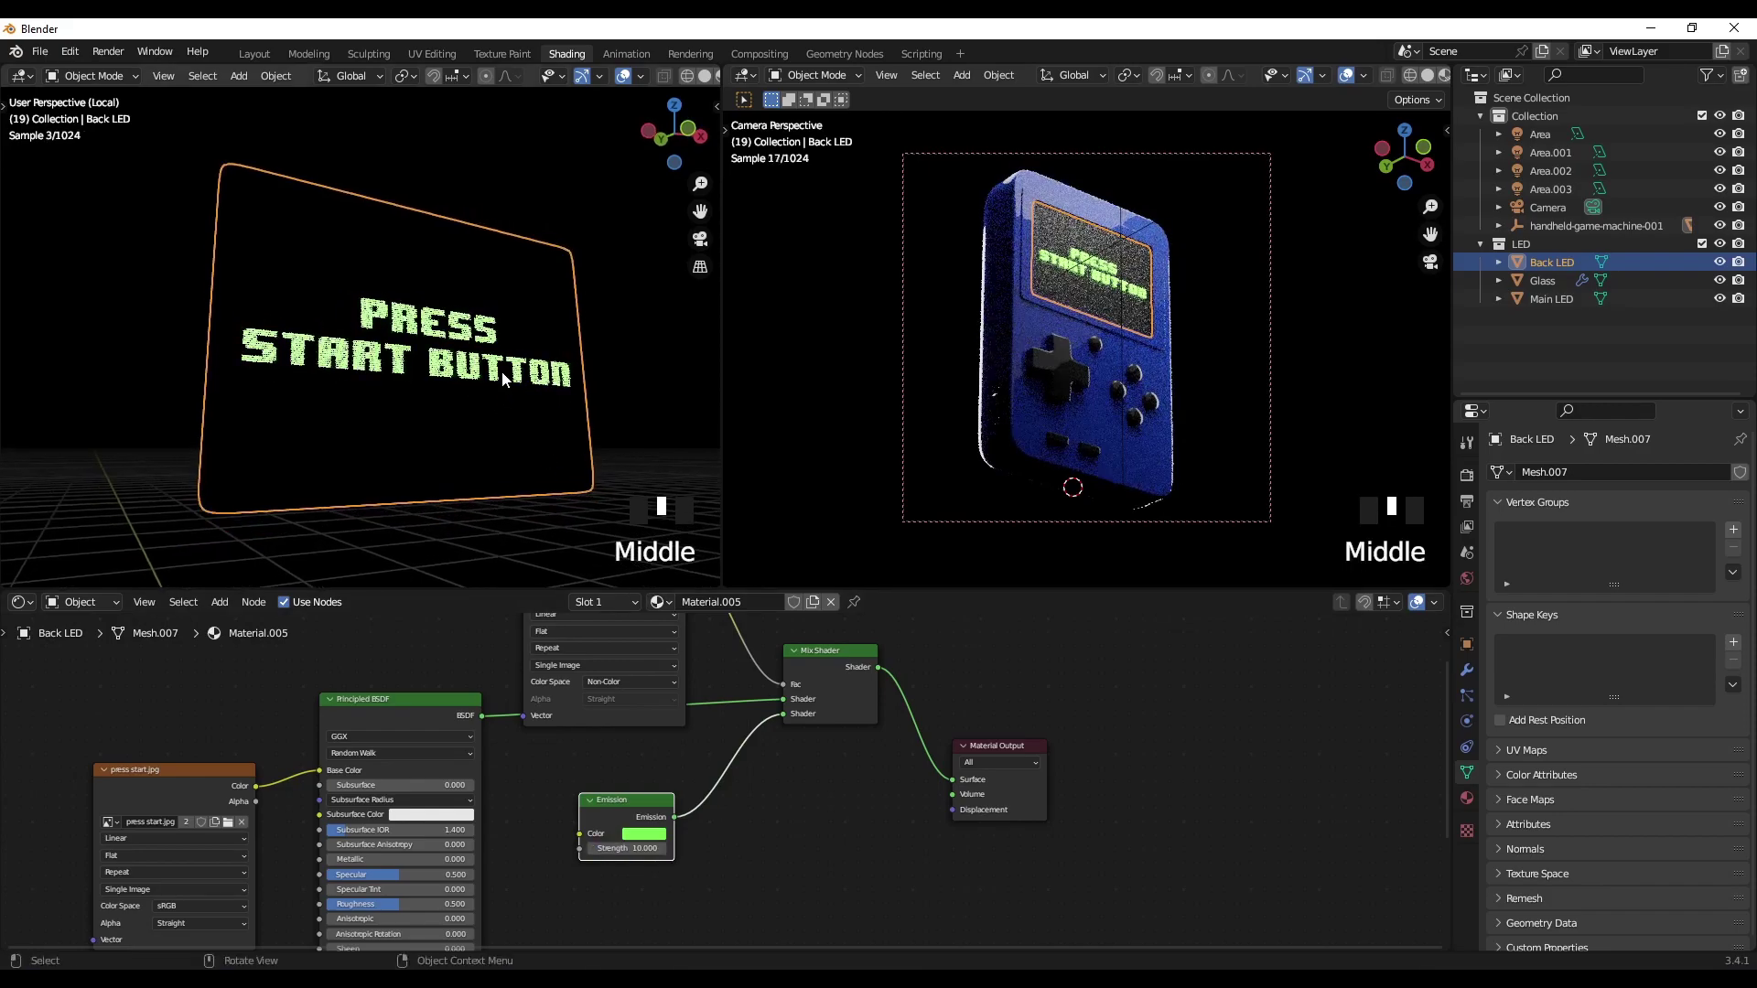
pyautogui.press('/')
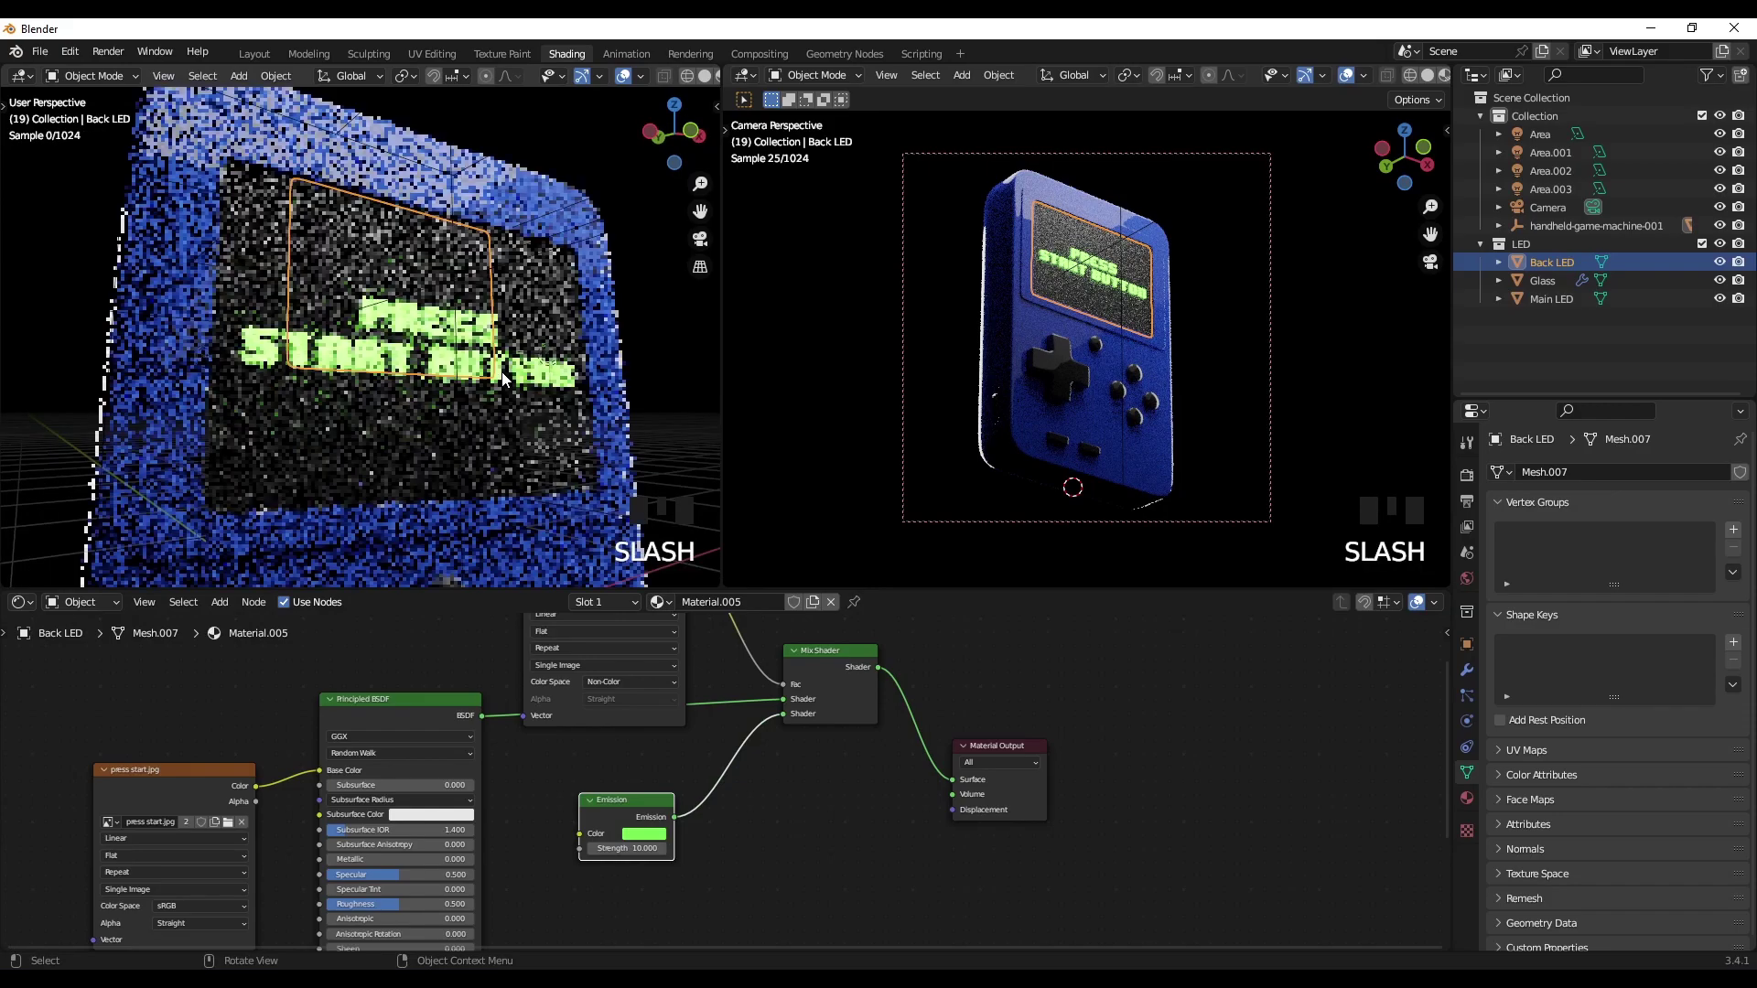
pyautogui.scroll(5, 352, 289)
pyautogui.keyDown('shift'); pyautogui.moveTo(317, 274); pyautogui.dragTo(337, 381, button='middle'); pyautogui.keyUp('shift')
pyautogui.scroll(2, 337, 381)
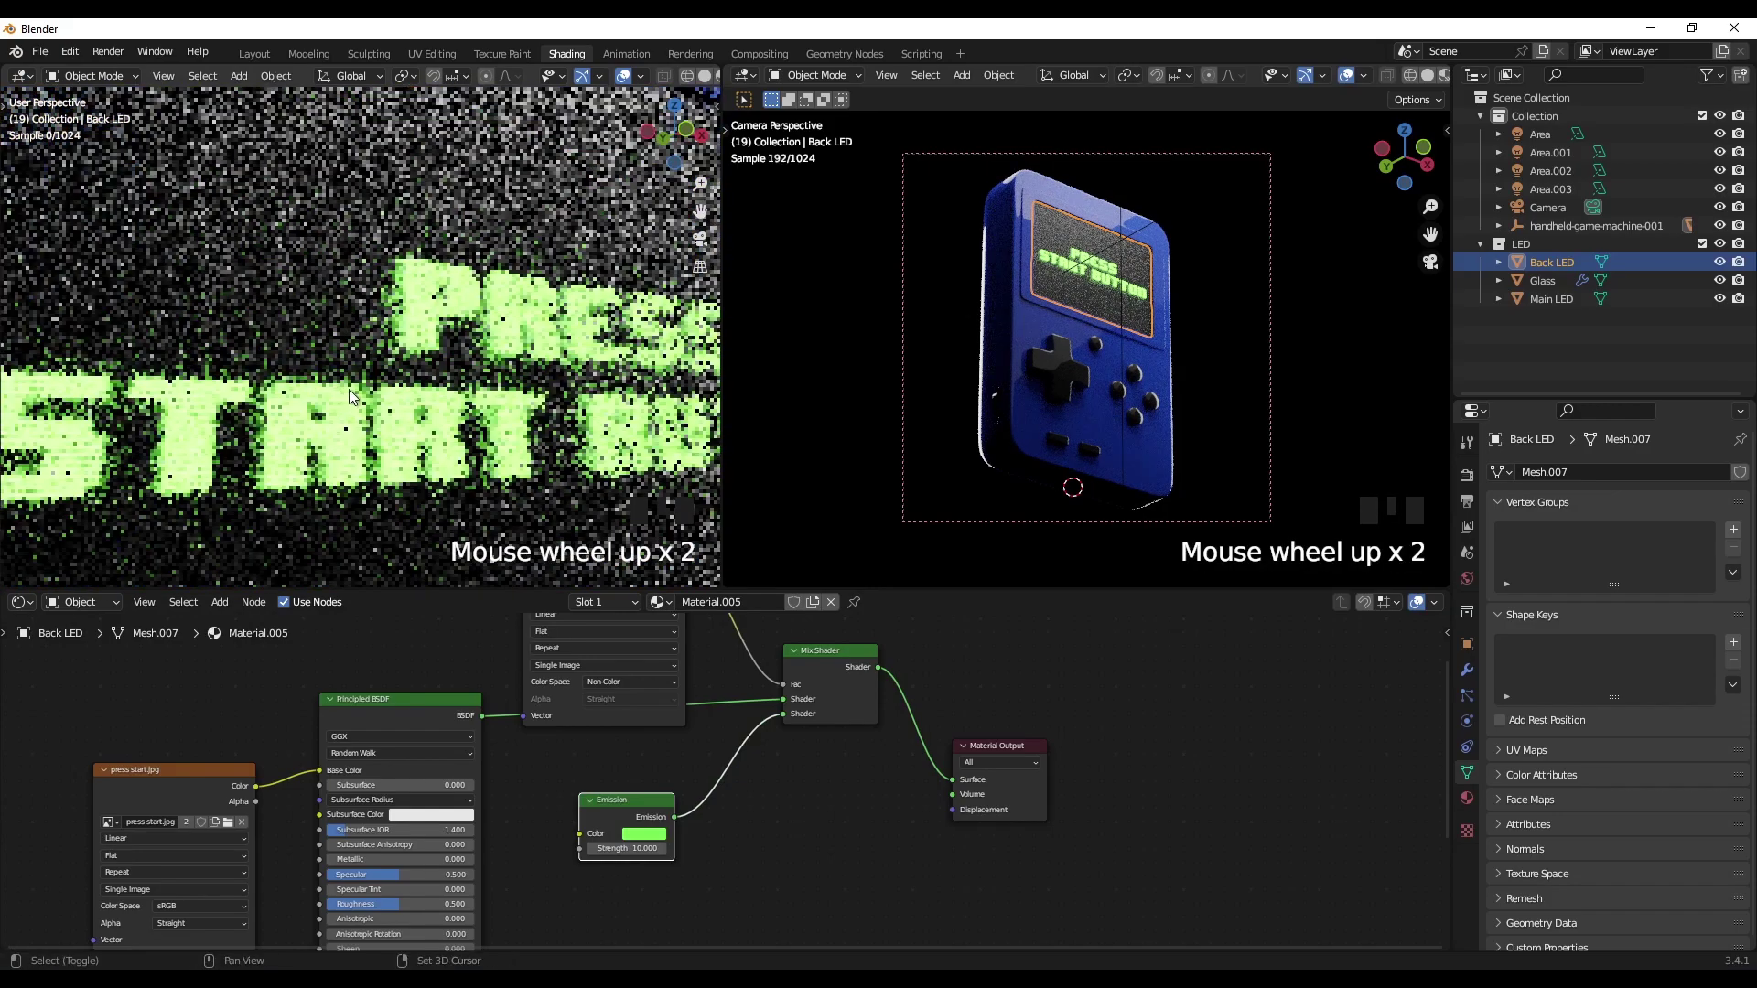
pyautogui.keyDown('shift'); pyautogui.moveTo(357, 485); pyautogui.dragTo(415, 297, button='middle'); pyautogui.keyUp('shift')
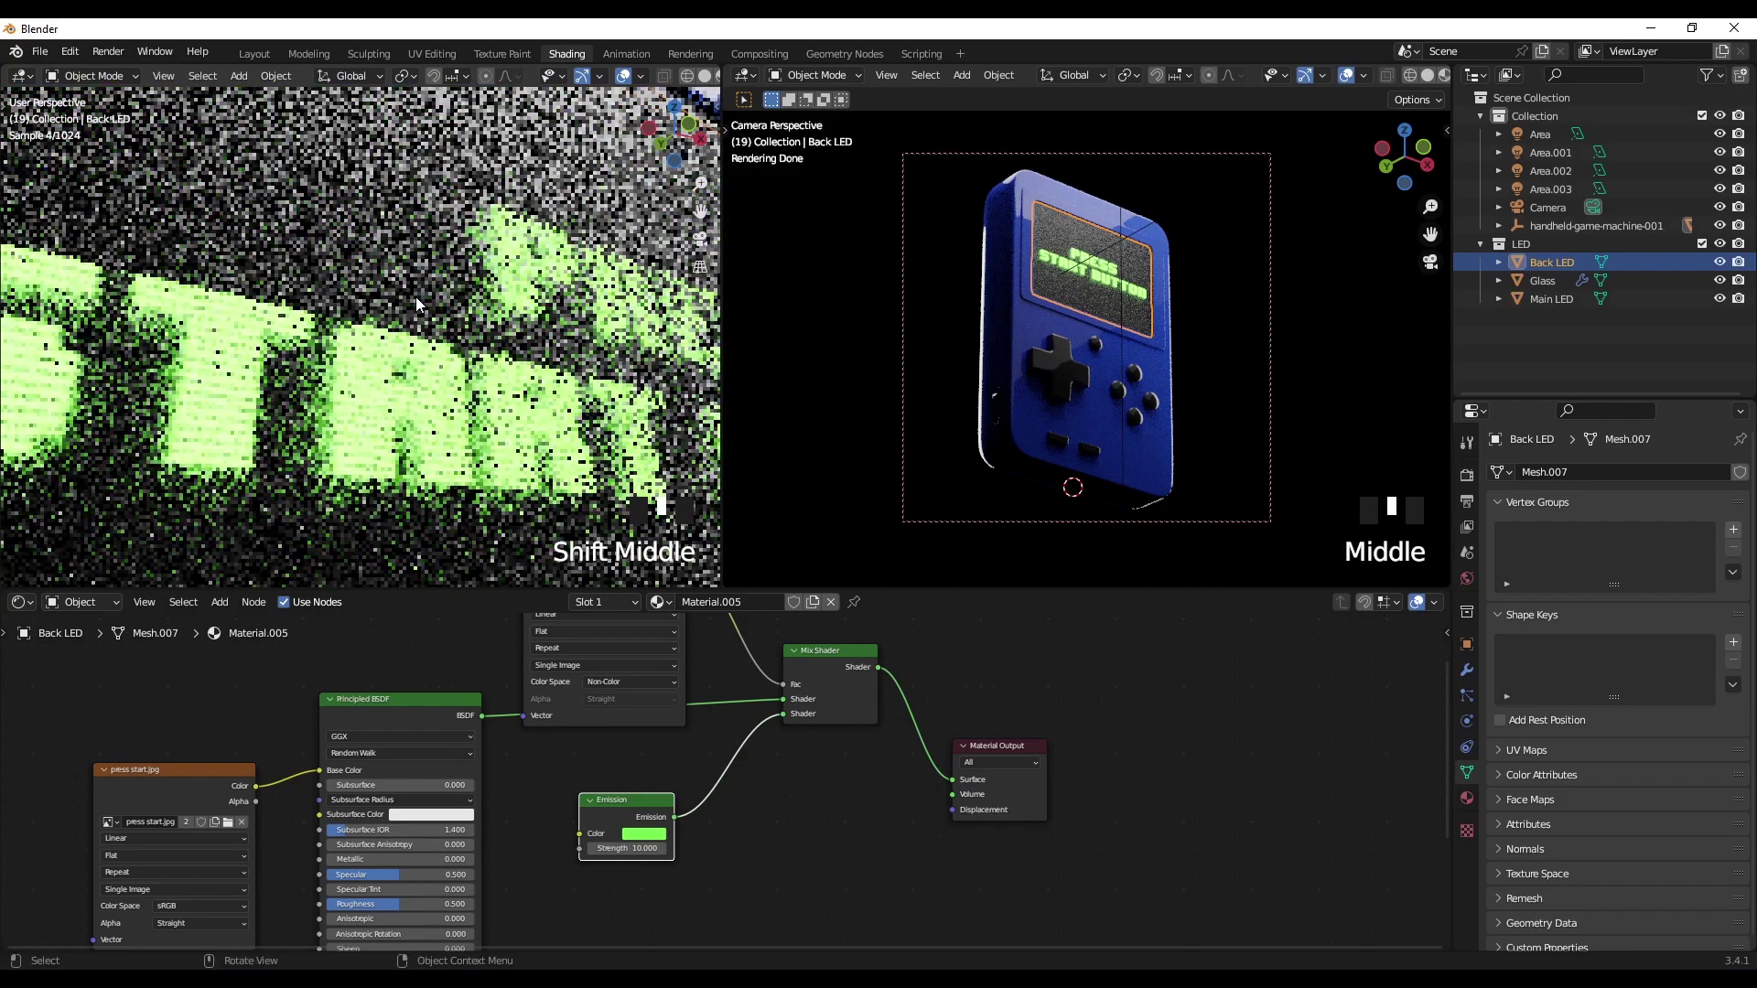
# Step: Compare the Glass, Main LED and Back LED materials and inspect the glowing layered lettering up close
pyautogui.click(1554, 281)
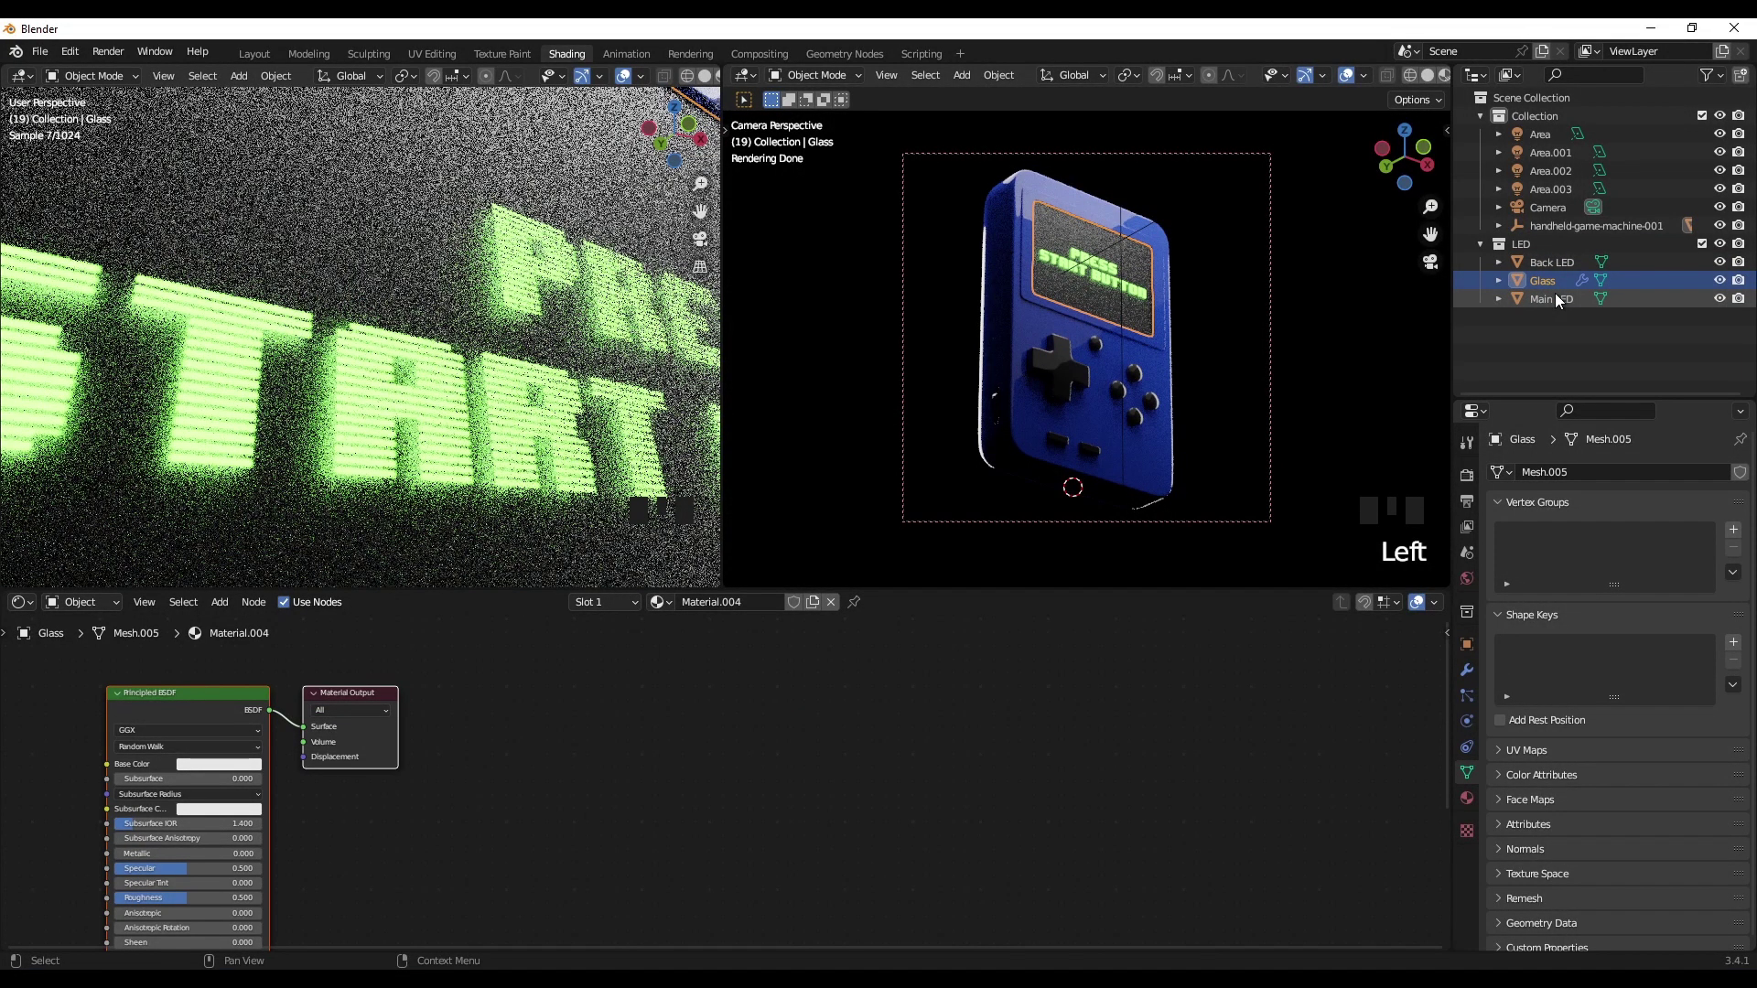
pyautogui.click(1555, 299)
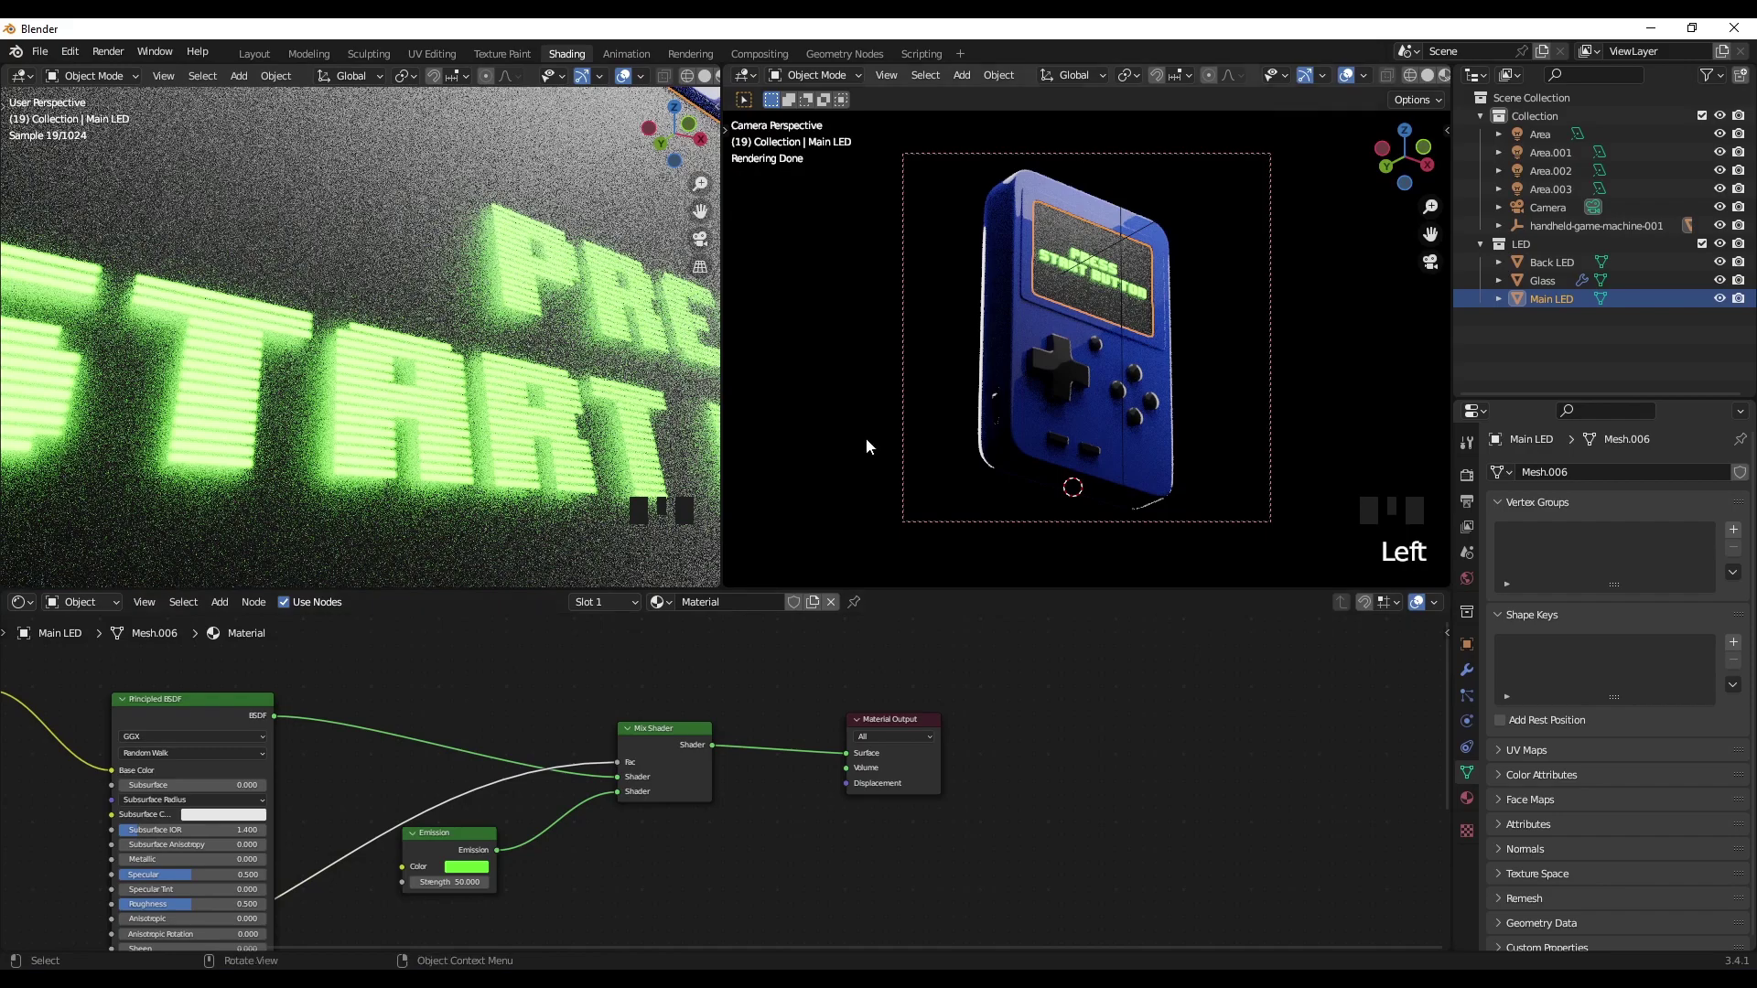
pyautogui.click(1556, 263)
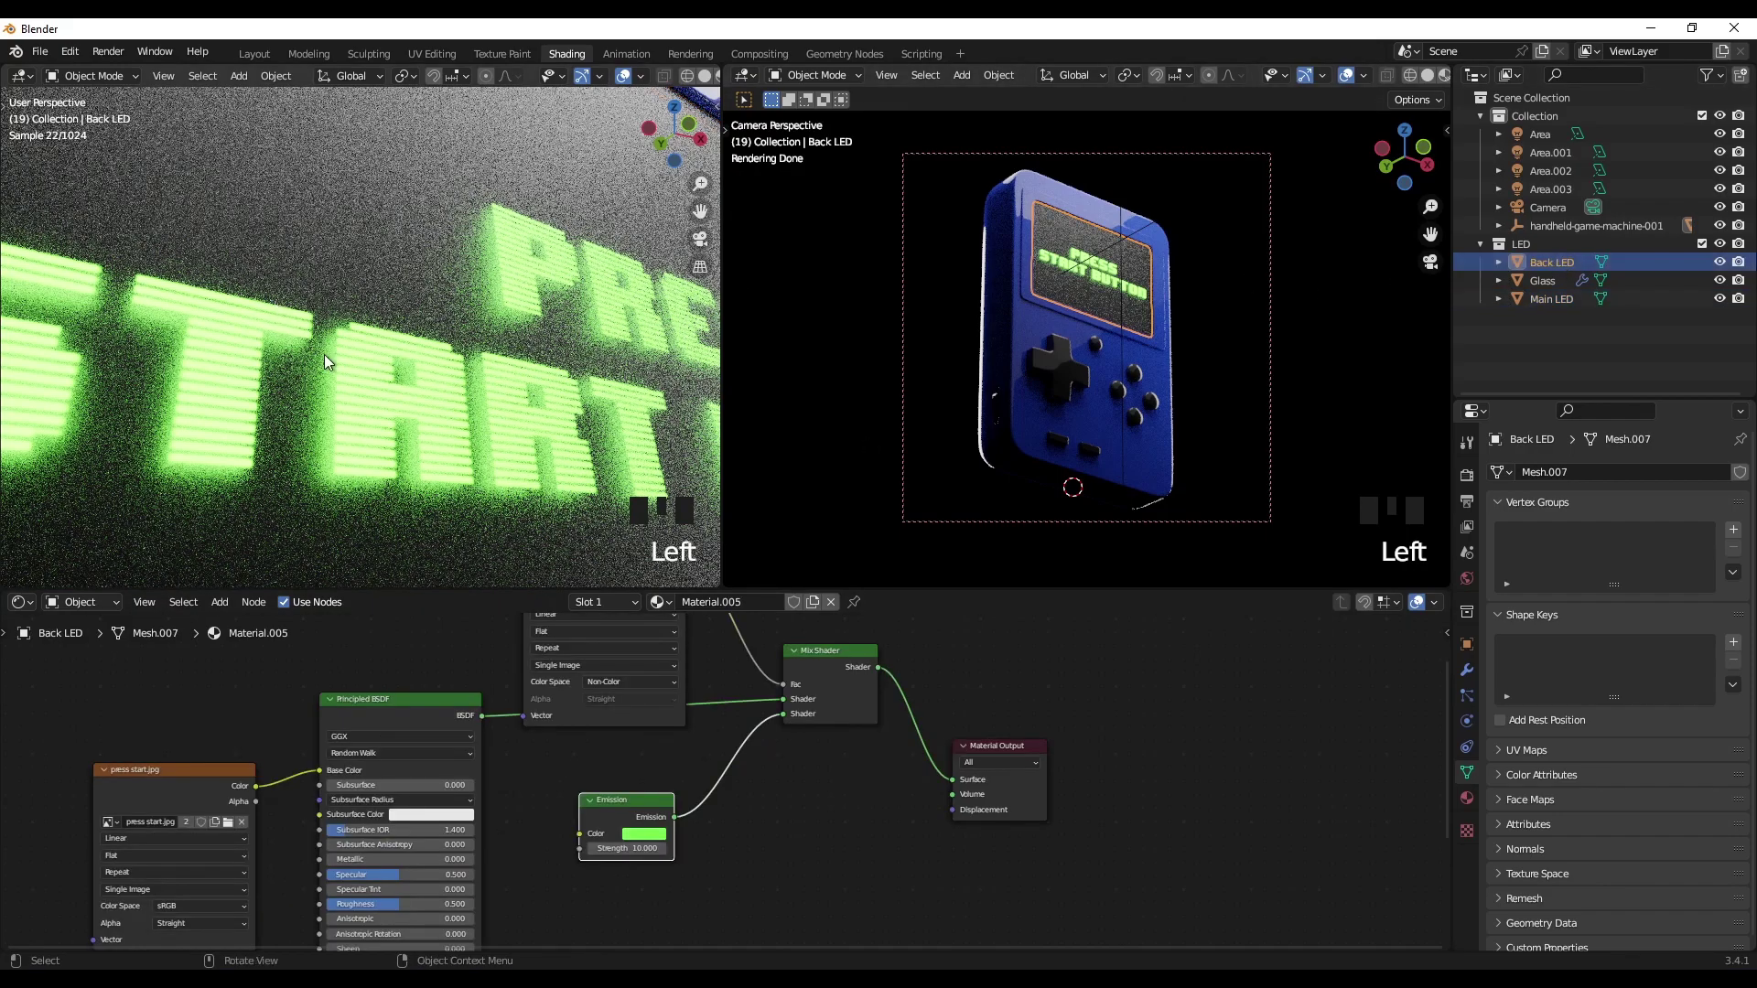
pyautogui.keyDown('shift'); pyautogui.moveTo(339, 369); pyautogui.dragTo(438, 345, button='middle'); pyautogui.keyUp('shift')
pyautogui.scroll(5, 430, 355)
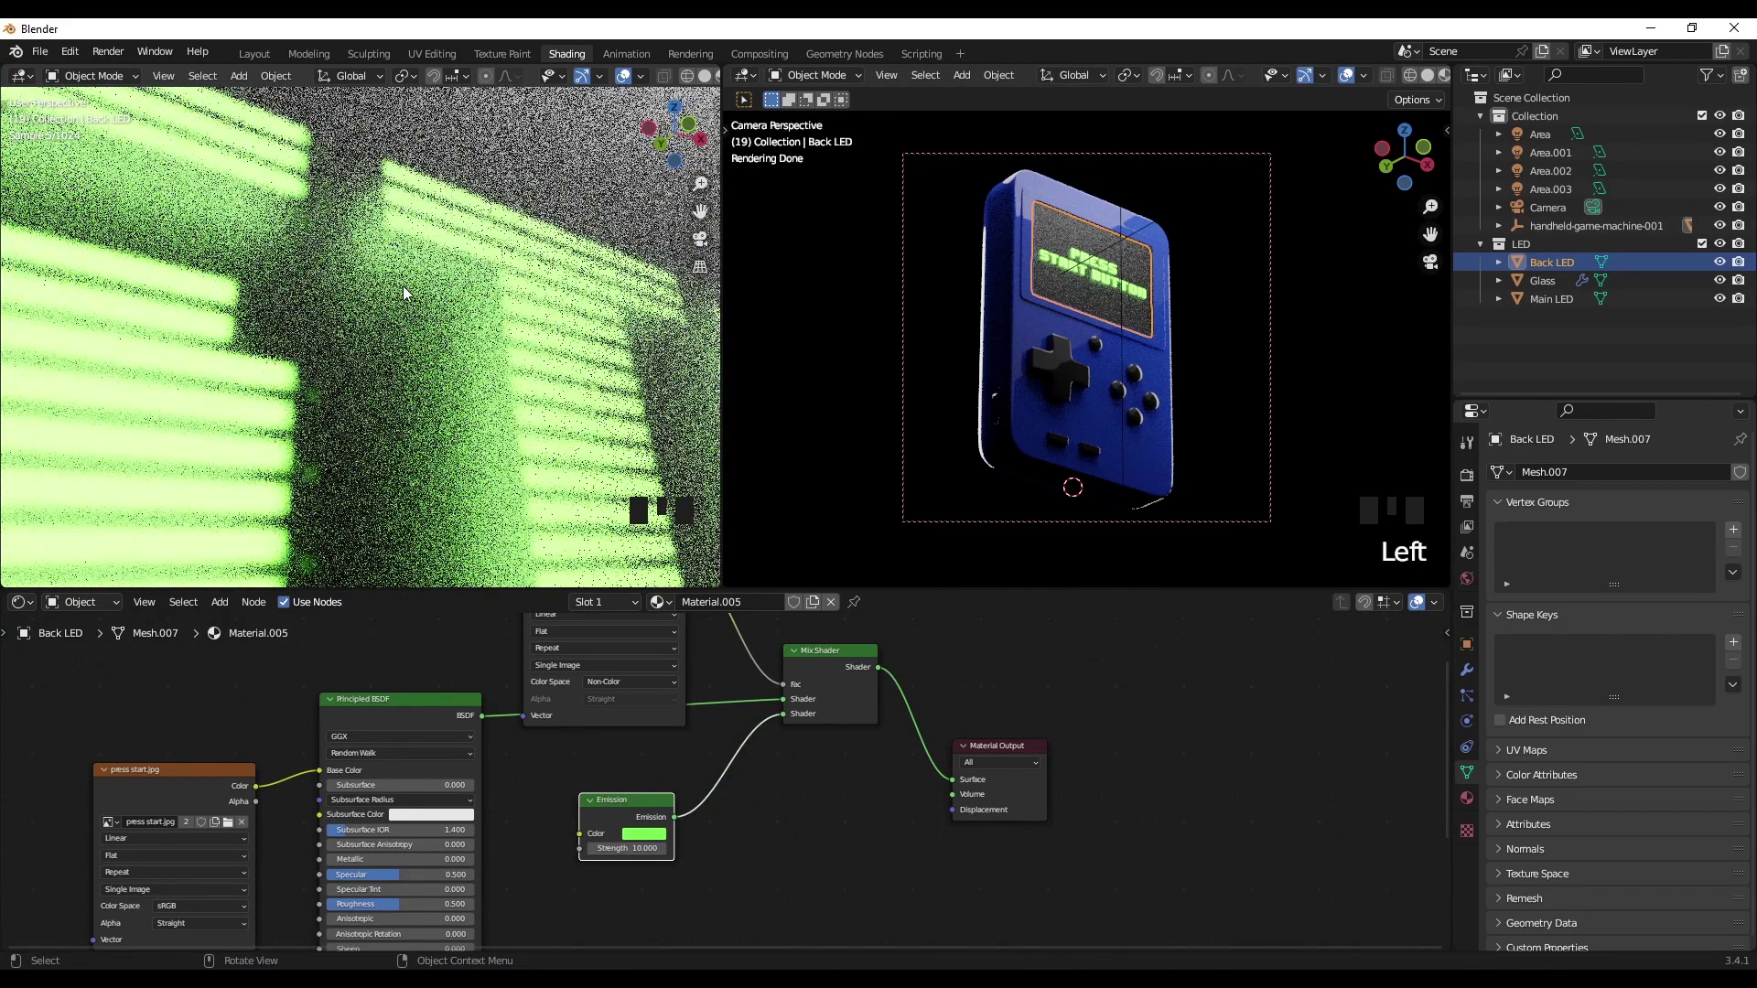
pyautogui.scroll(-2, 398, 350)
pyautogui.moveTo(412, 373)
pyautogui.keyDown('shift'); pyautogui.mouseDown(button='middle')
pyautogui.moveTo(452, 363)
pyautogui.moveTo(382, 371)
pyautogui.moveTo(409, 393)
pyautogui.mouseUp(button='middle'); pyautogui.keyUp('shift')
pyautogui.scroll(-2, 380, 379)
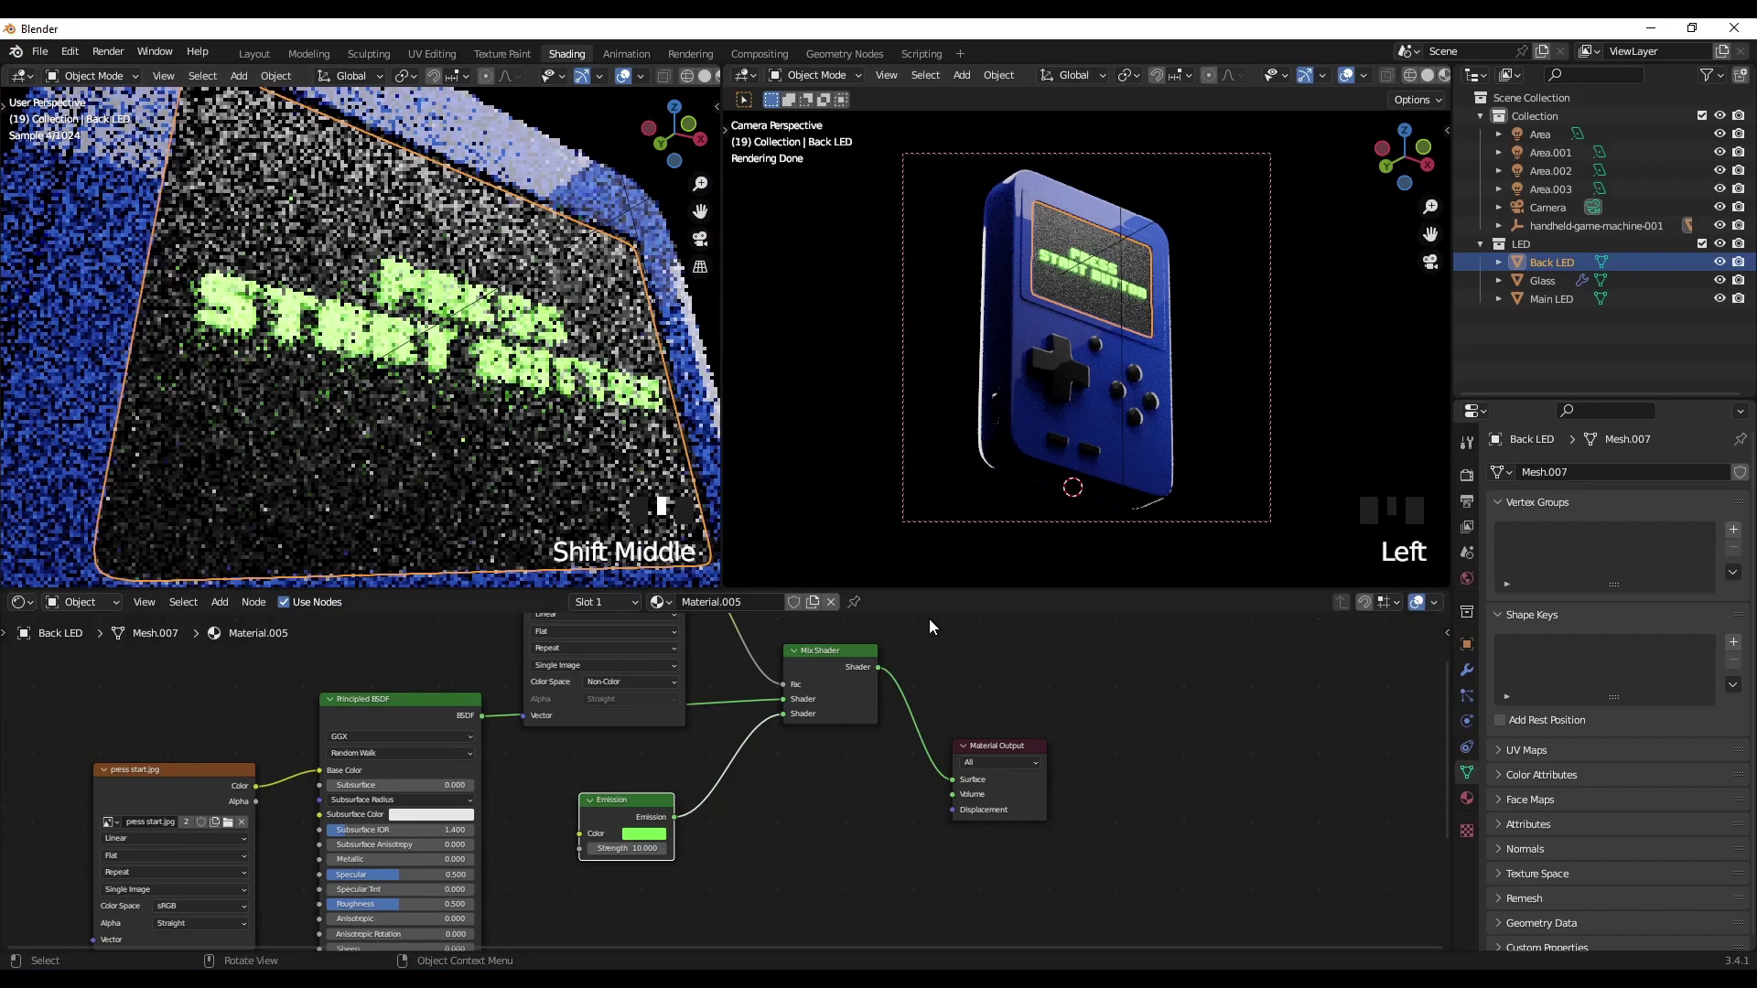
# Step: Select the Glass object and add an Image Texture node beside its Principled BSDF
pyautogui.click(968, 639)
pyautogui.click(475, 454)
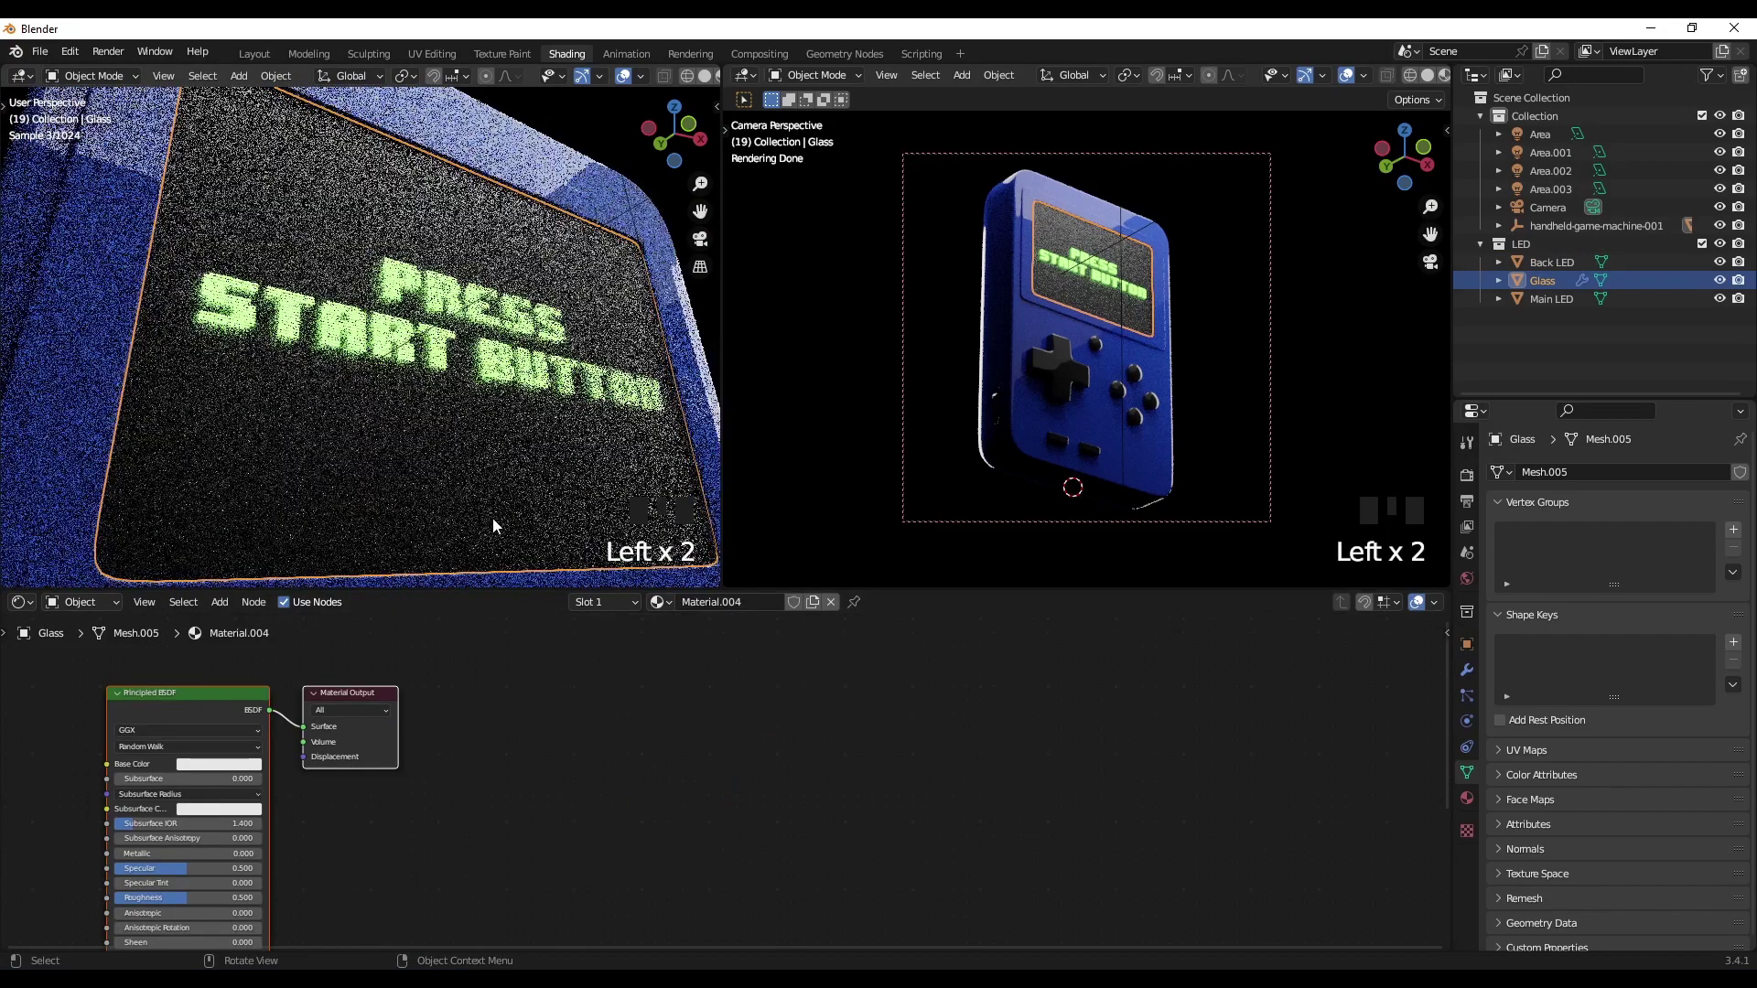
pyautogui.scroll(-3, 816, 718)
pyautogui.keyDown('shift'); pyautogui.moveTo(341, 785); pyautogui.dragTo(573, 777, button='middle'); pyautogui.keyUp('shift')
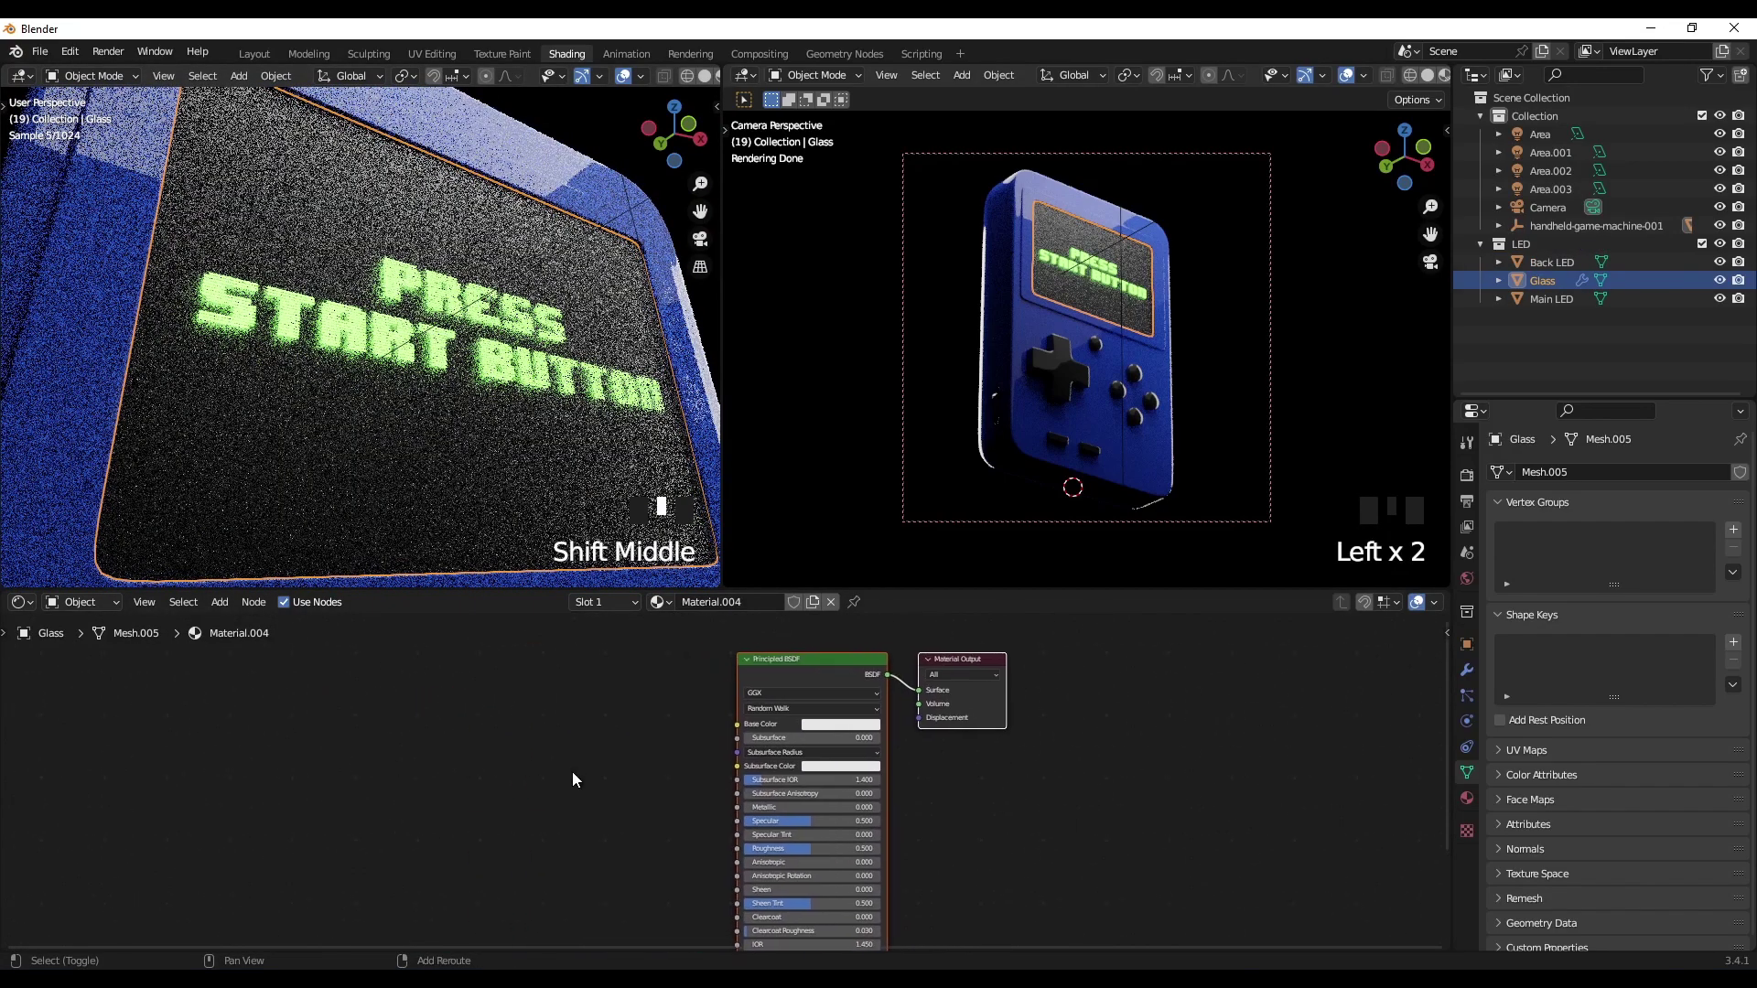
pyautogui.click(568, 762)
pyautogui.hotkey('shift', 'a')
pyautogui.click(563, 762)
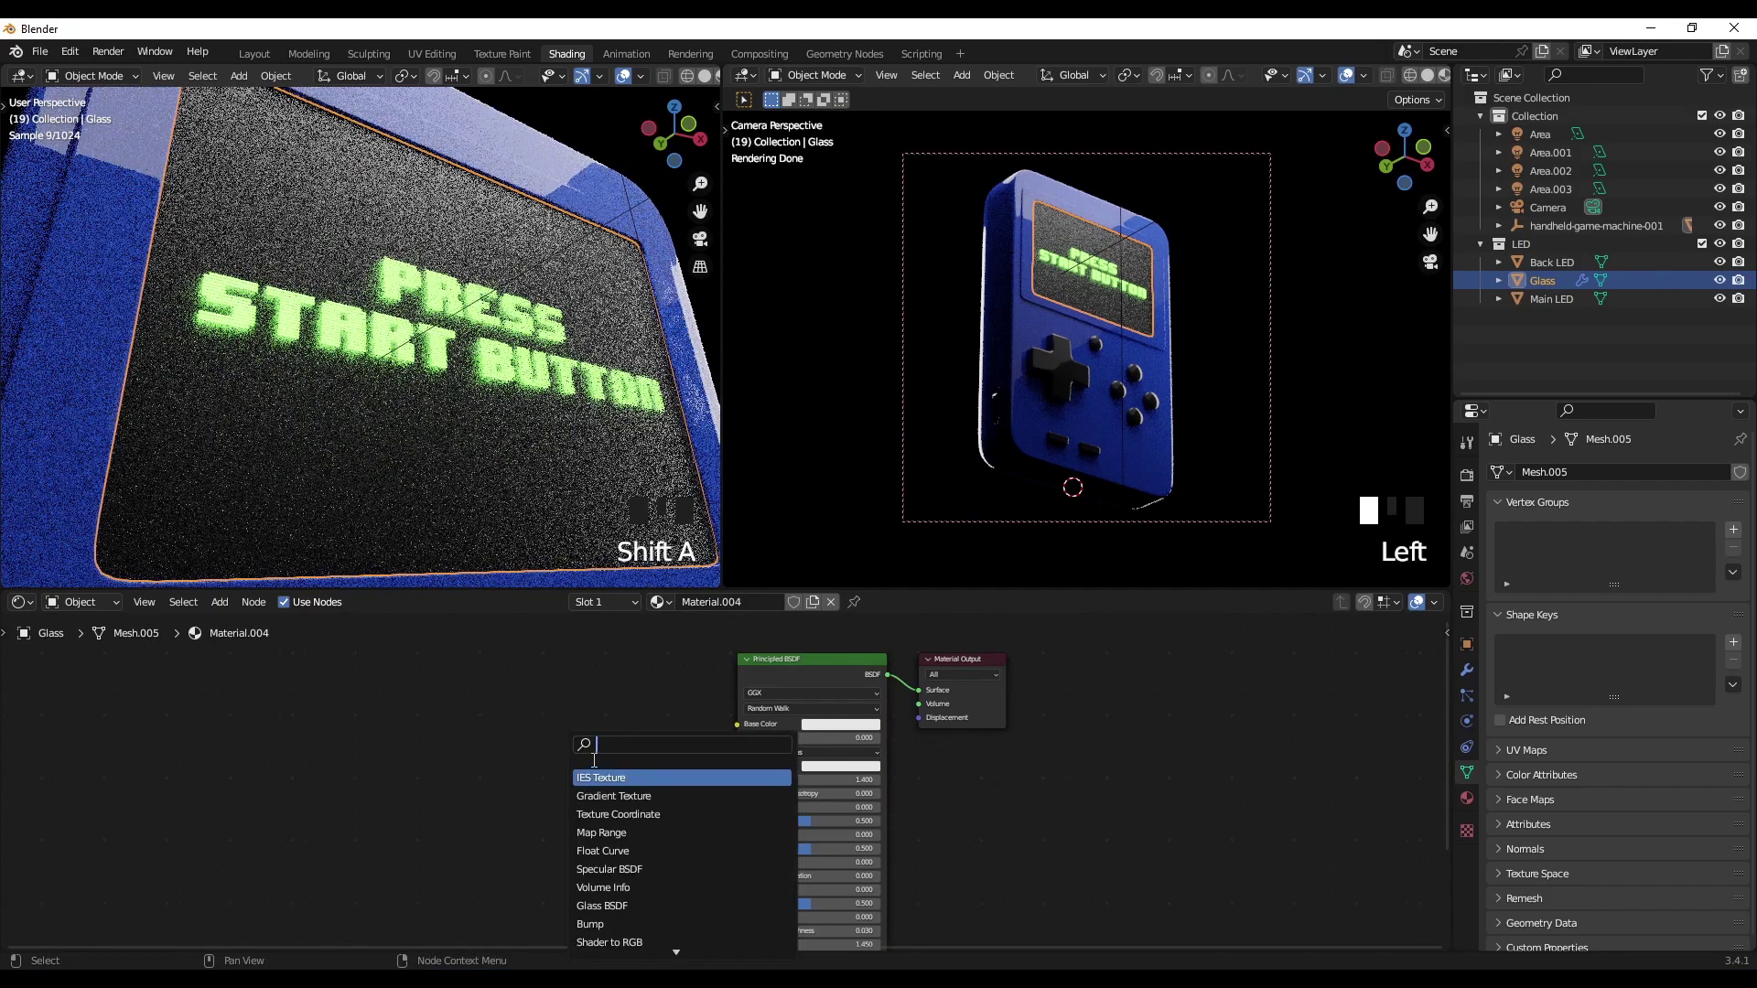
pyautogui.write('image')
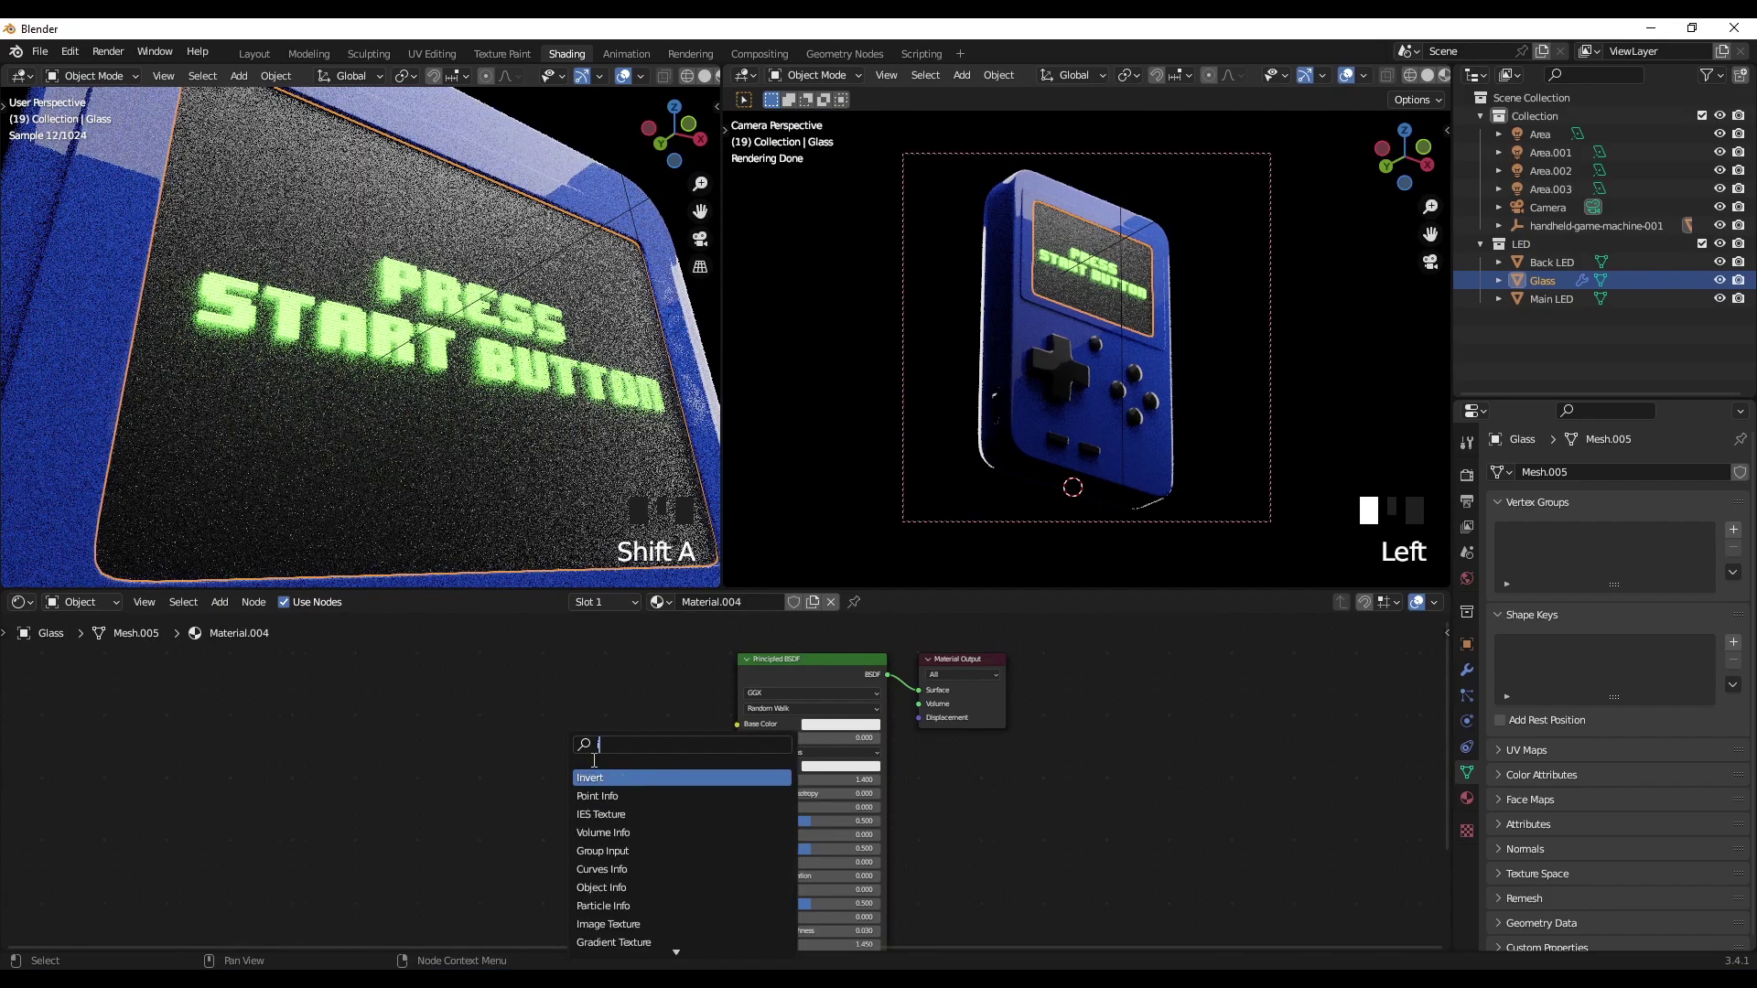
pyautogui.press('Return')
pyautogui.click(471, 717)
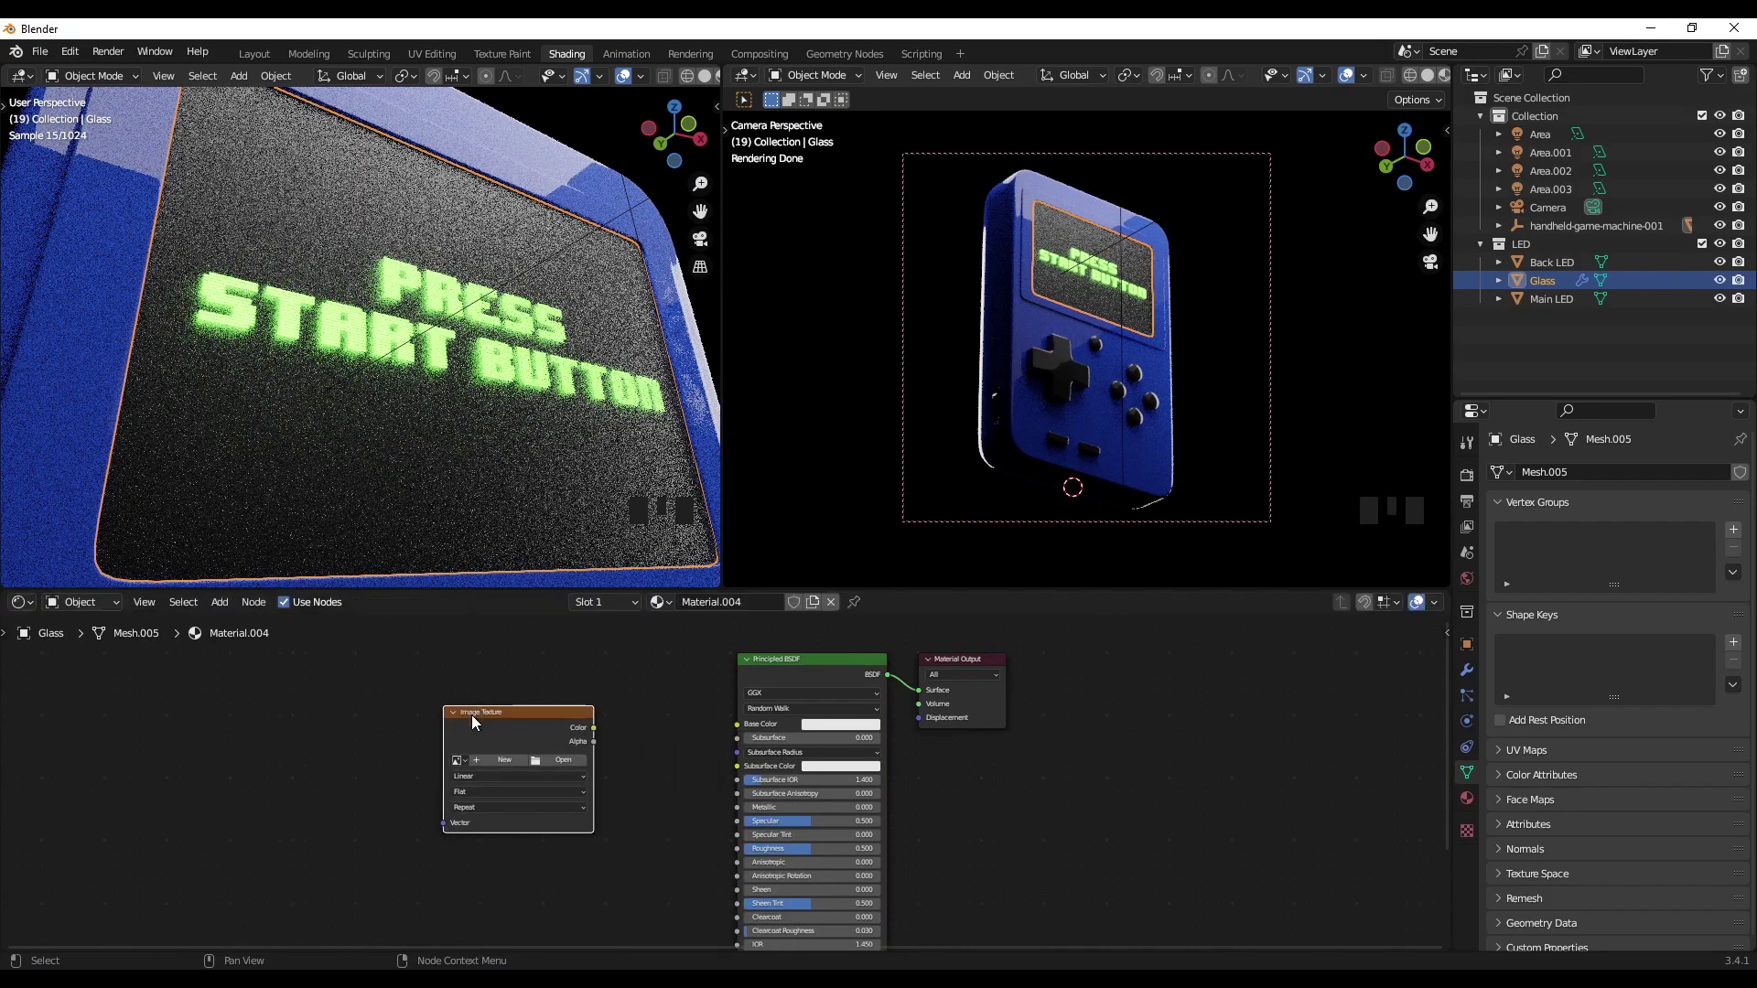
# Step: Load Fingerprints004_OVERLAY_VAR1_3K.jpg from the Fingerprints004 folder into the new Image Texture node
pyautogui.click(561, 763)
pyautogui.doubleClick(821, 315)
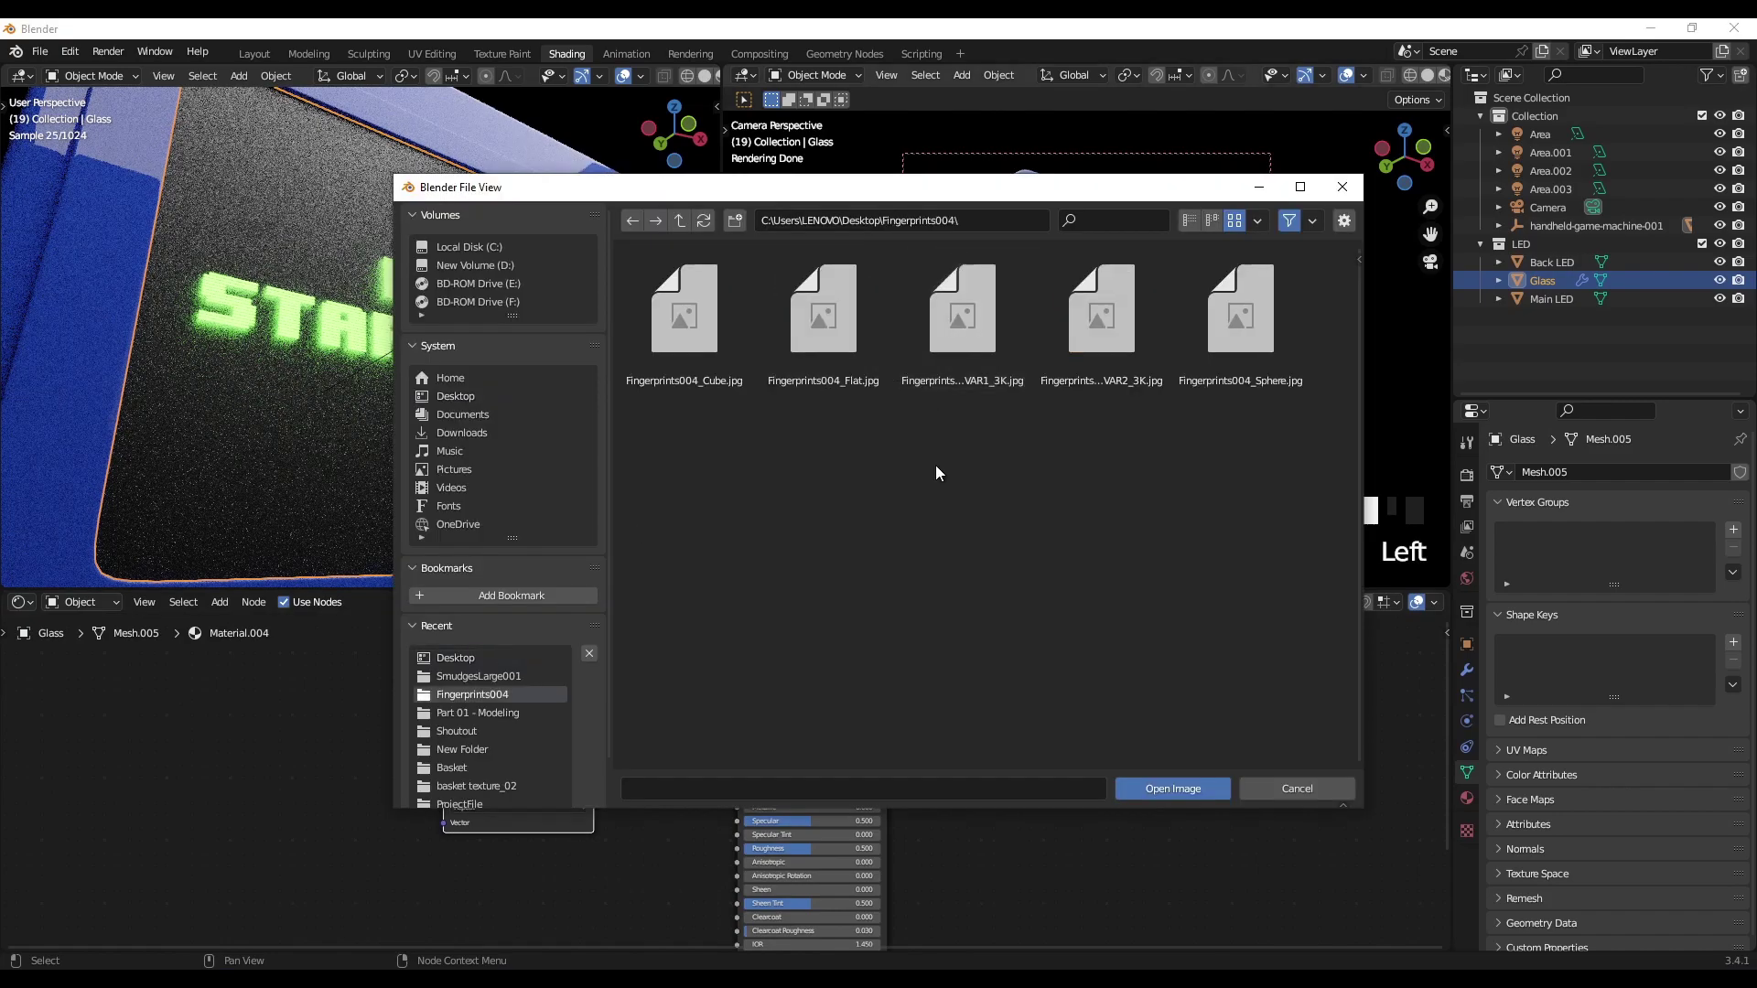
pyautogui.doubleClick(958, 332)
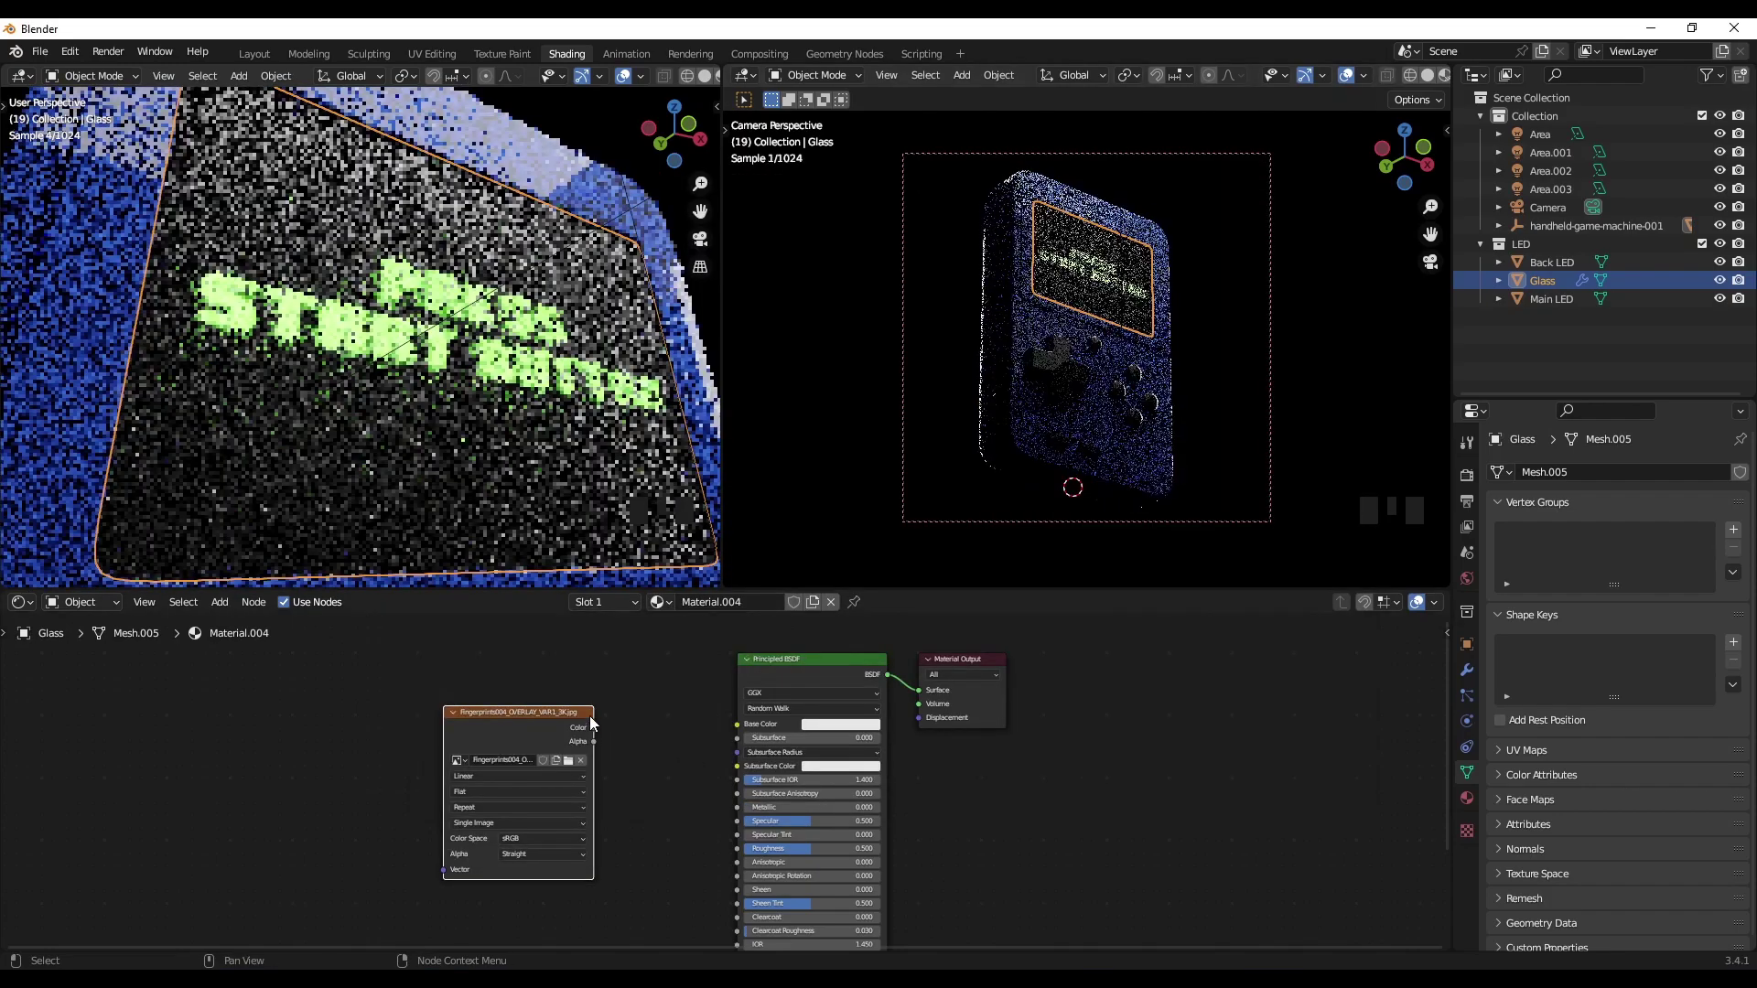
# Step: Connect the fingerprint texture's Color to the Glass material's Roughness and set its color space to Non-Color
pyautogui.moveTo(595, 727); pyautogui.dragTo(737, 848)
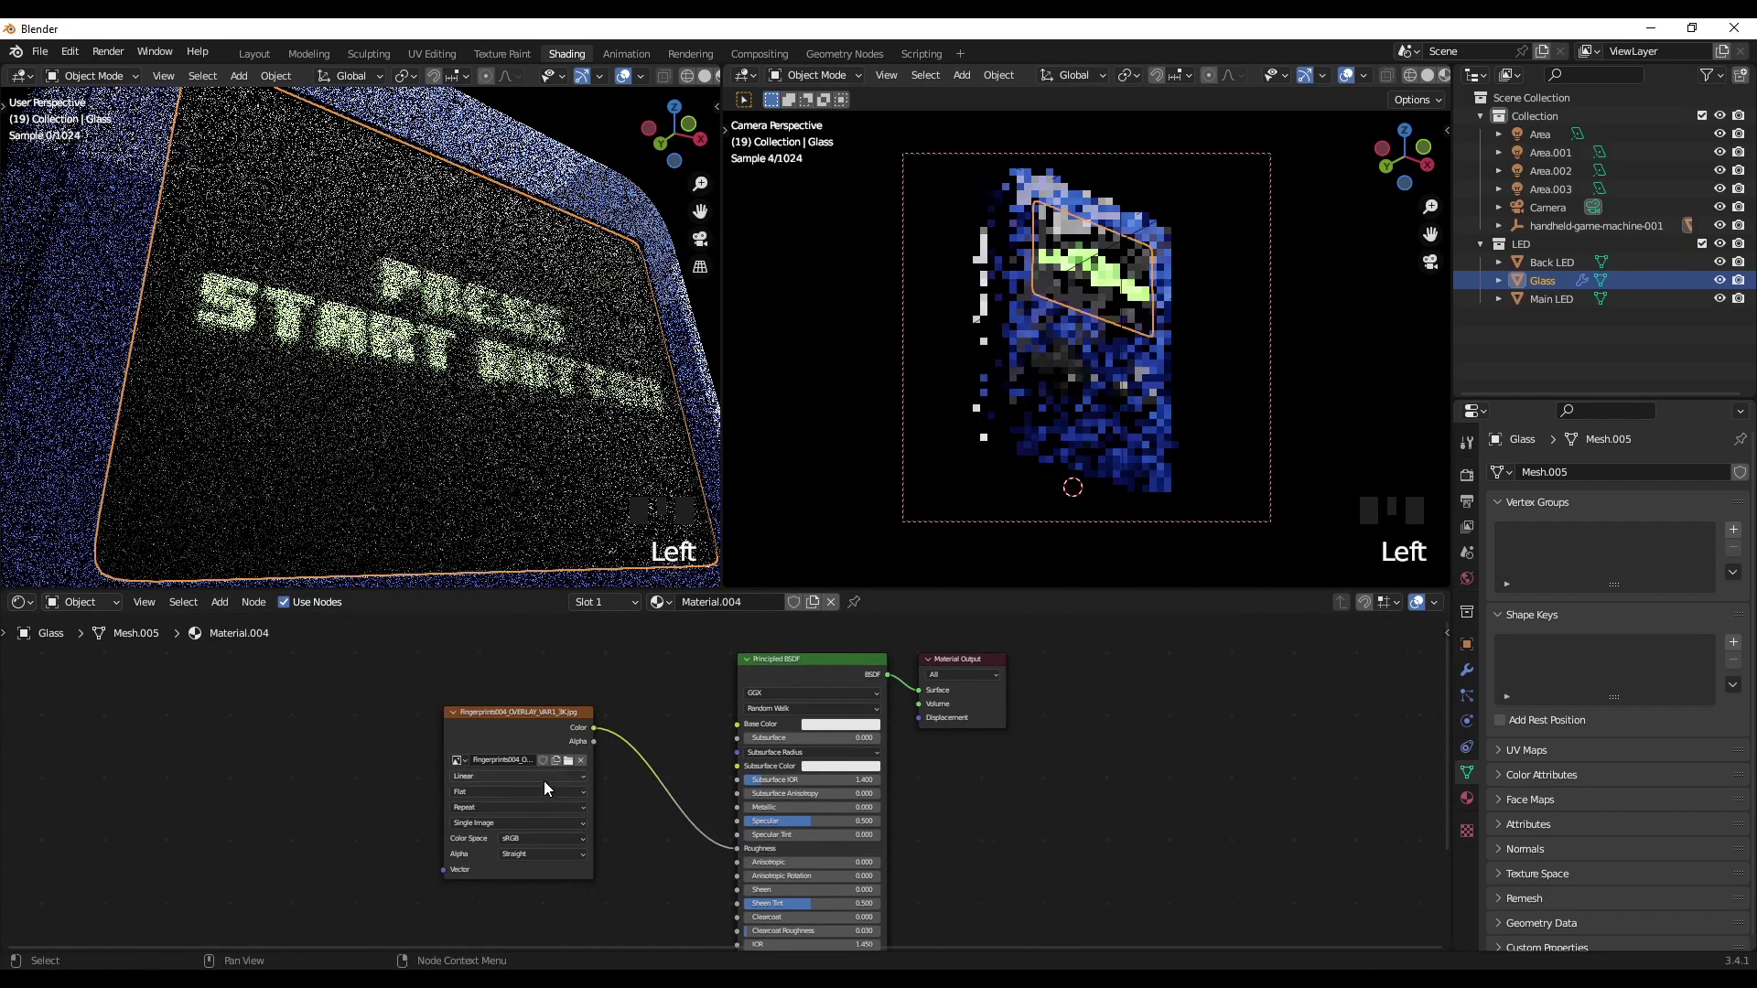
pyautogui.click(525, 837)
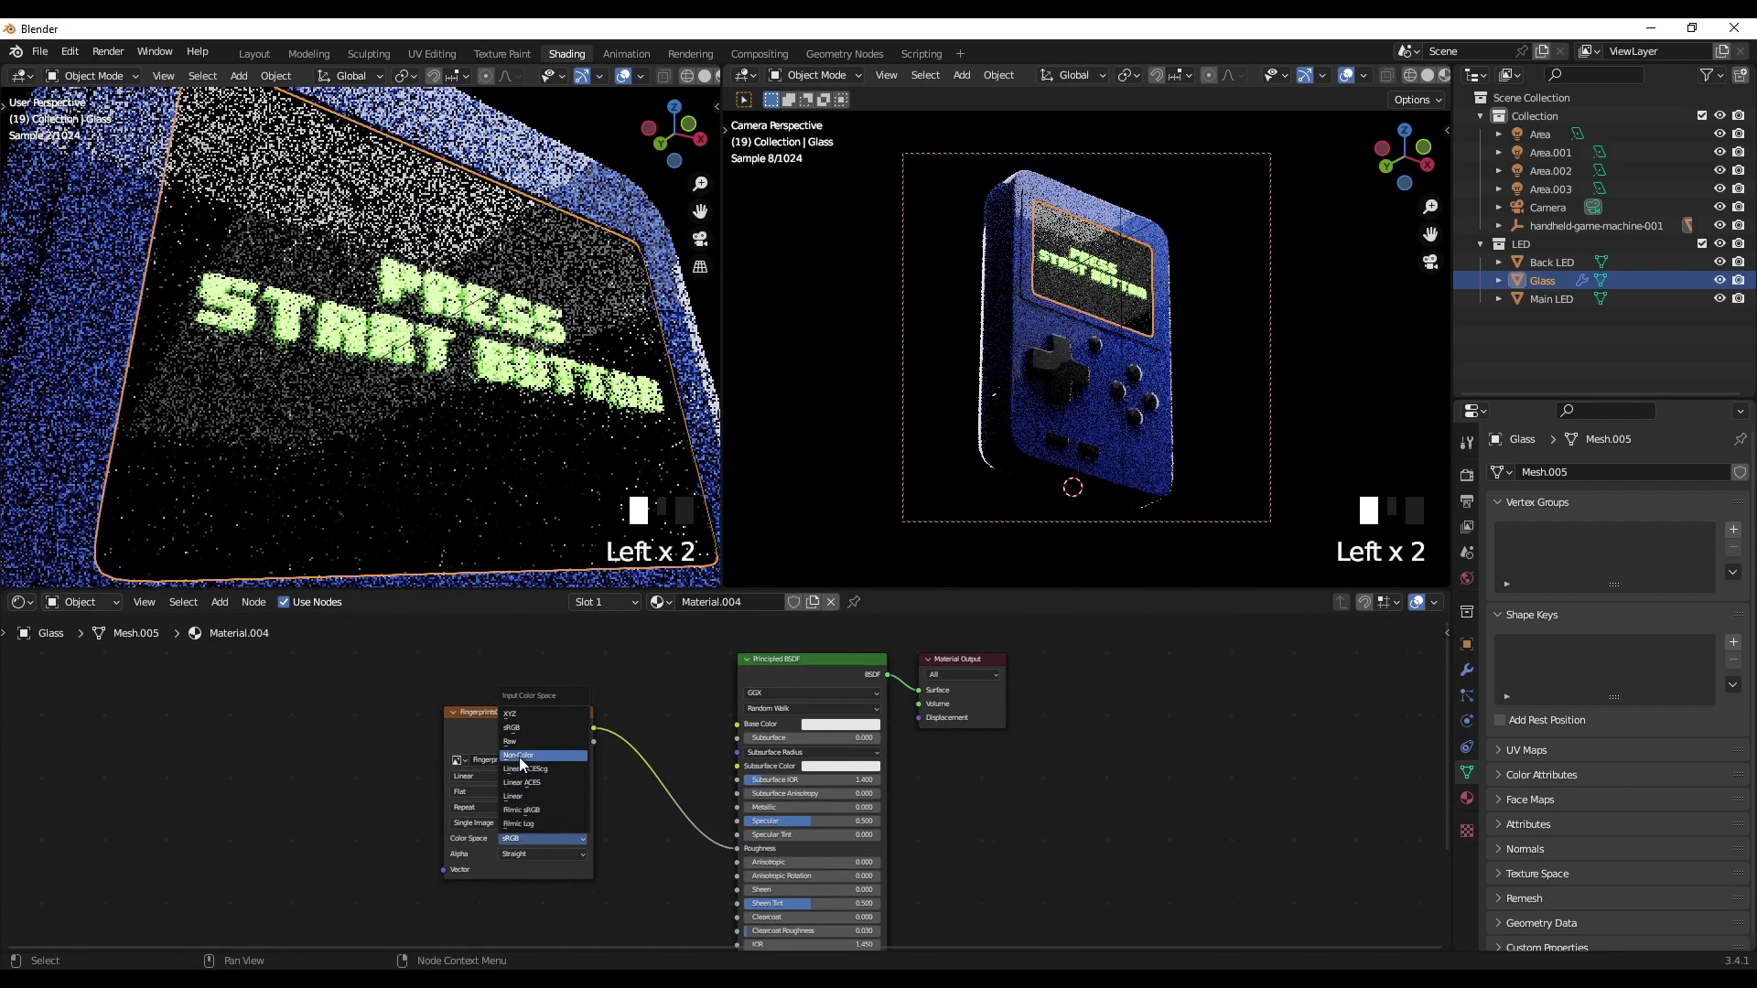
pyautogui.click(519, 756)
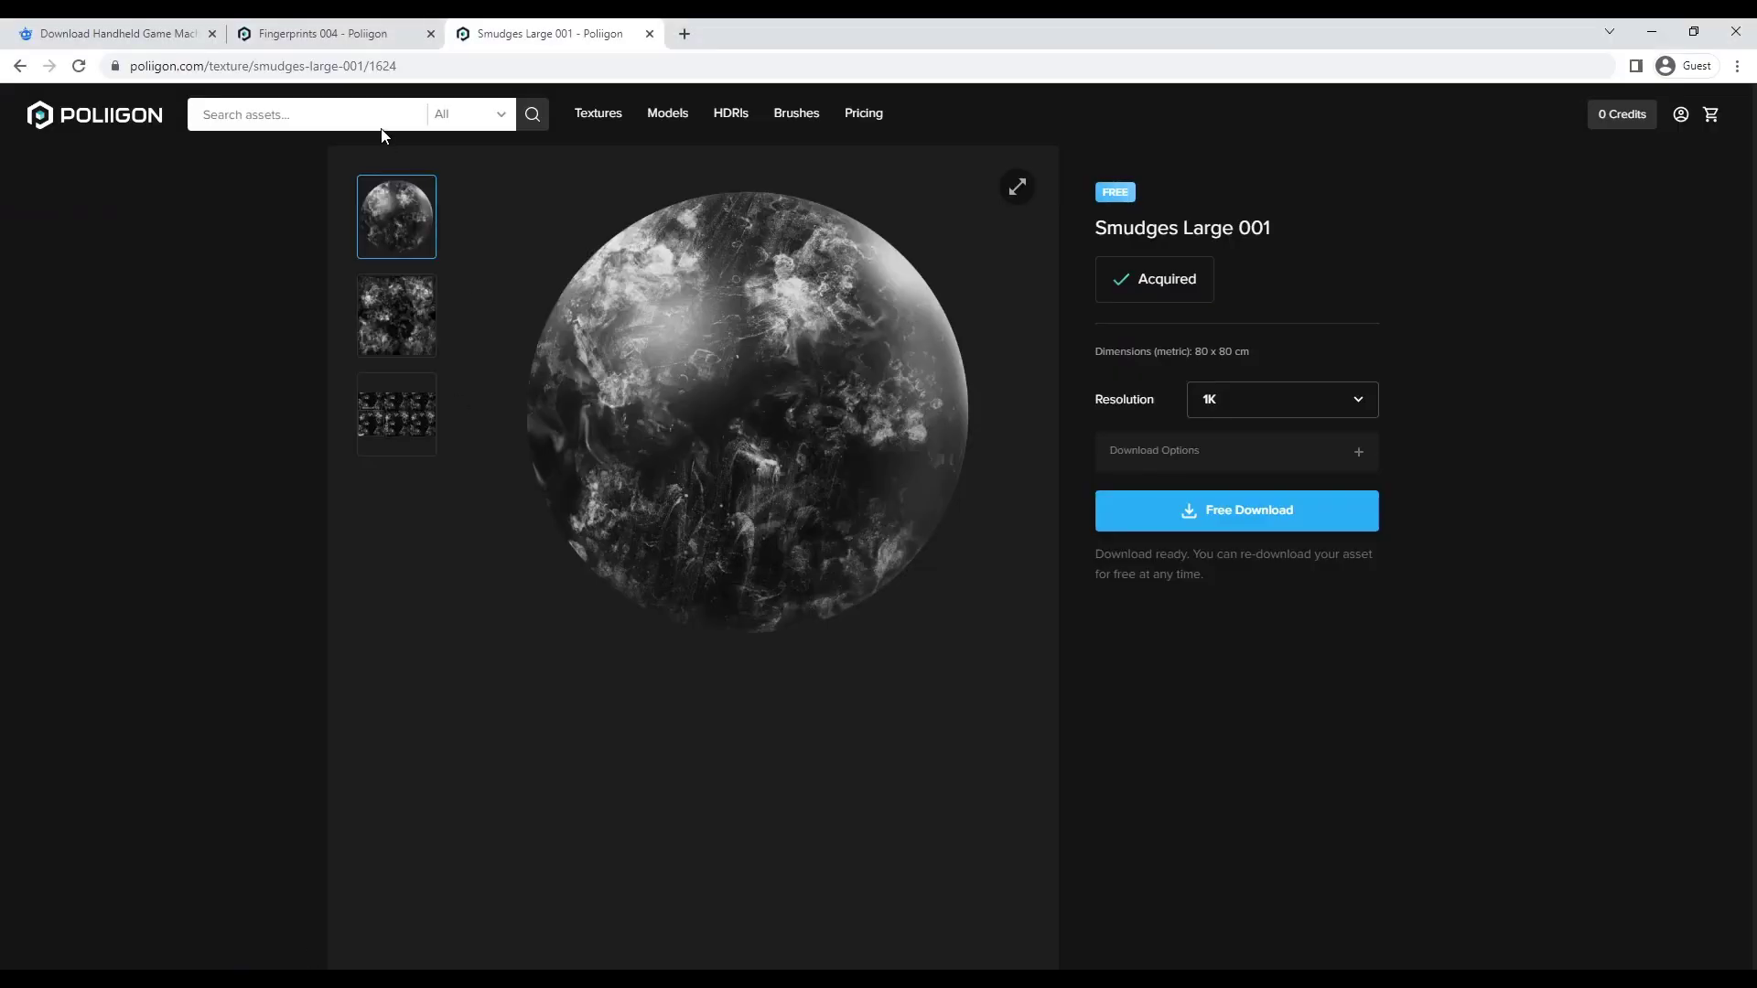
# Step: View the Fingerprints 004 texture page on Poliigon in the browser and return to Blender
pyautogui.click(329, 37)
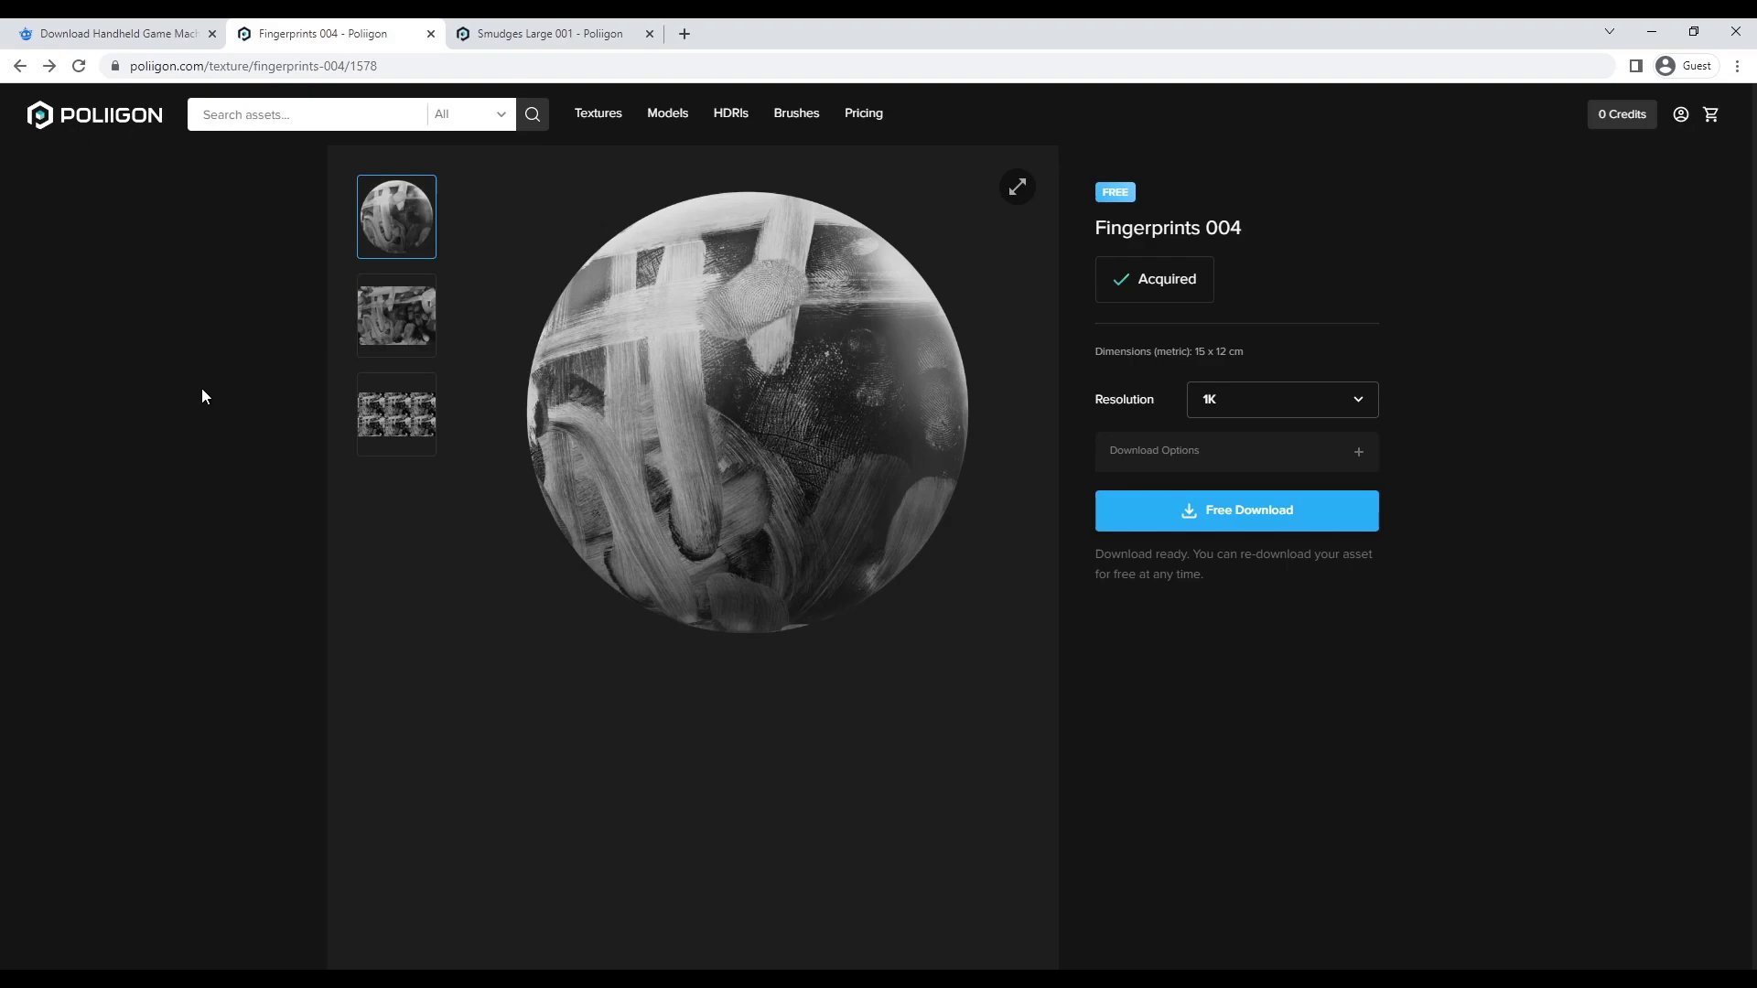
pyautogui.click(1652, 31)
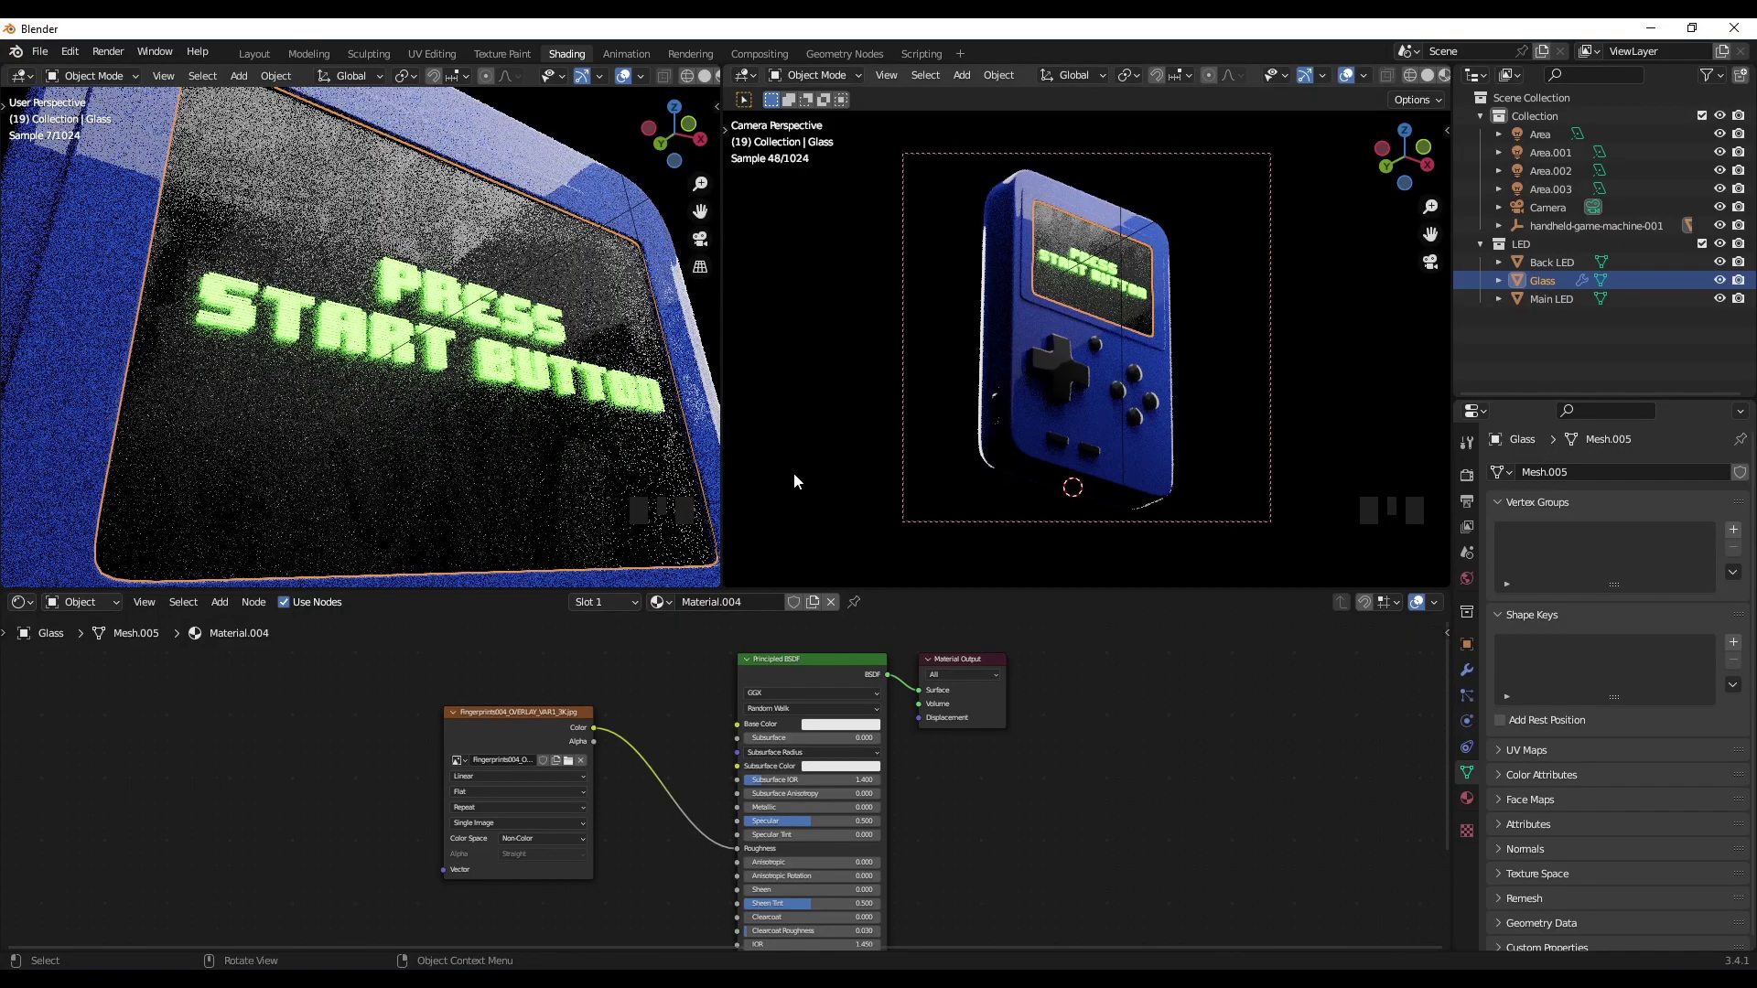
# Step: Move the fingerprint texture node away from the Principled BSDF and insert a Math node on their Roughness link
pyautogui.moveTo(656, 684); pyautogui.dragTo(666, 676, button='middle')
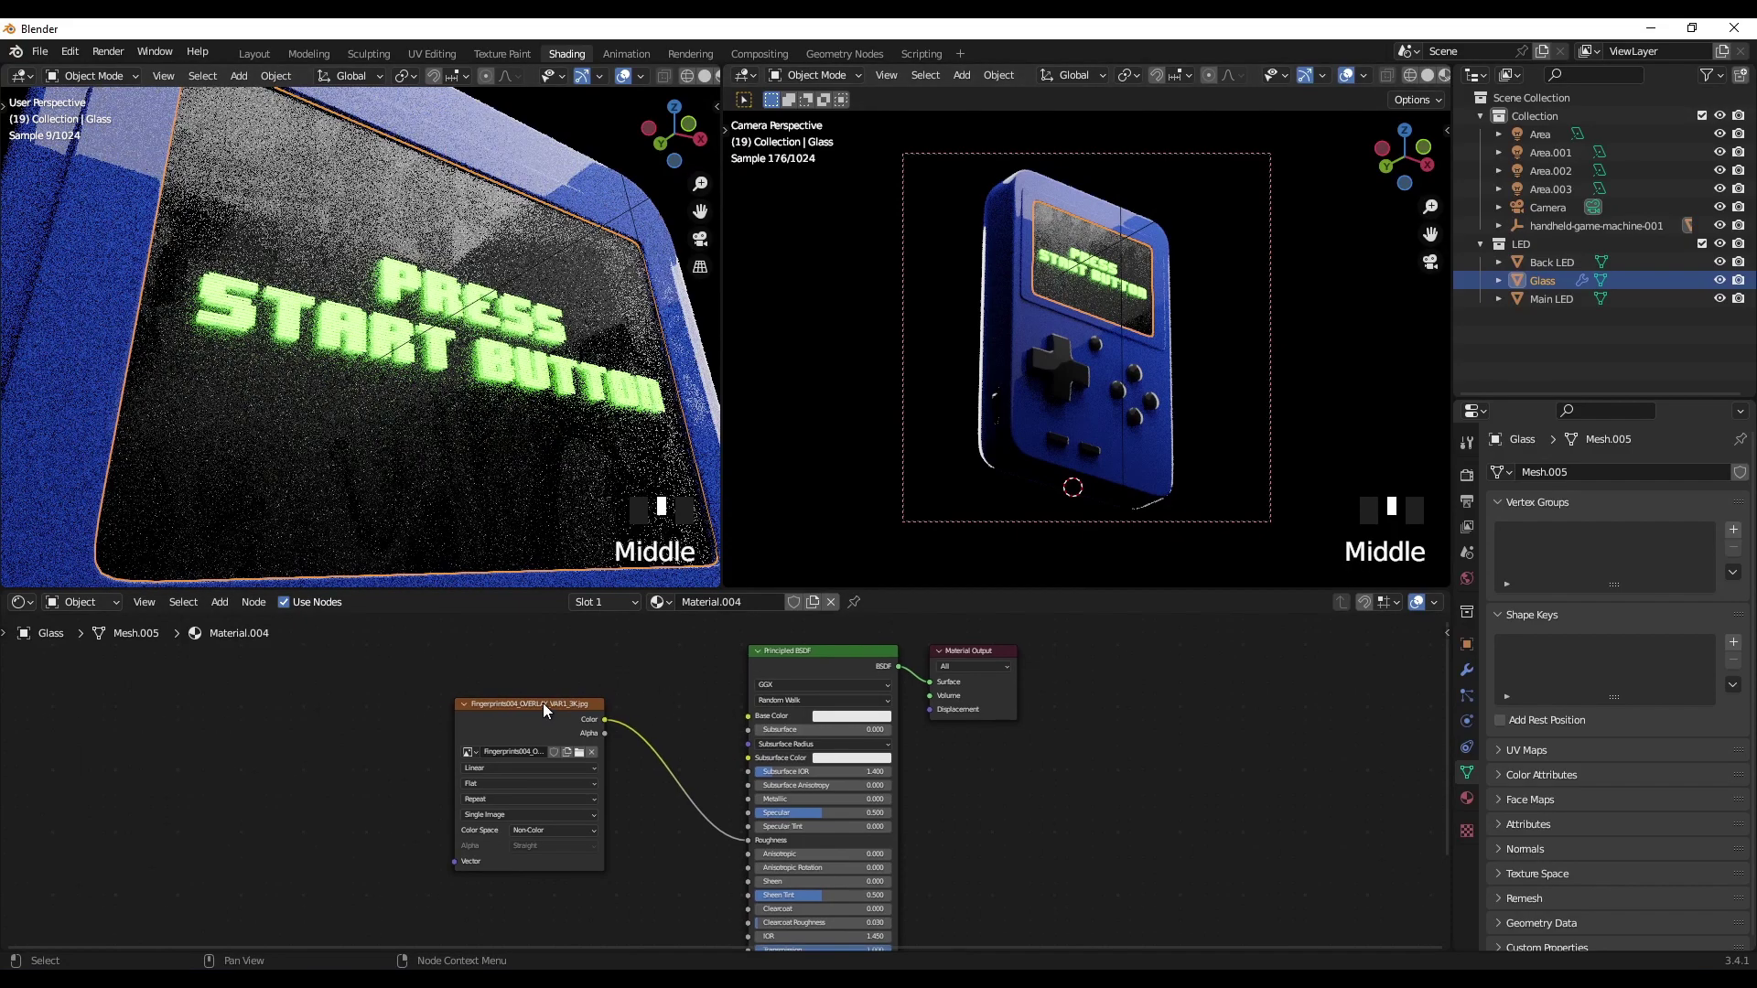
pyautogui.moveTo(542, 705); pyautogui.dragTo(526, 748)
pyautogui.moveTo(686, 706); pyautogui.dragTo(716, 664, button='middle')
pyautogui.moveTo(551, 715); pyautogui.dragTo(471, 716)
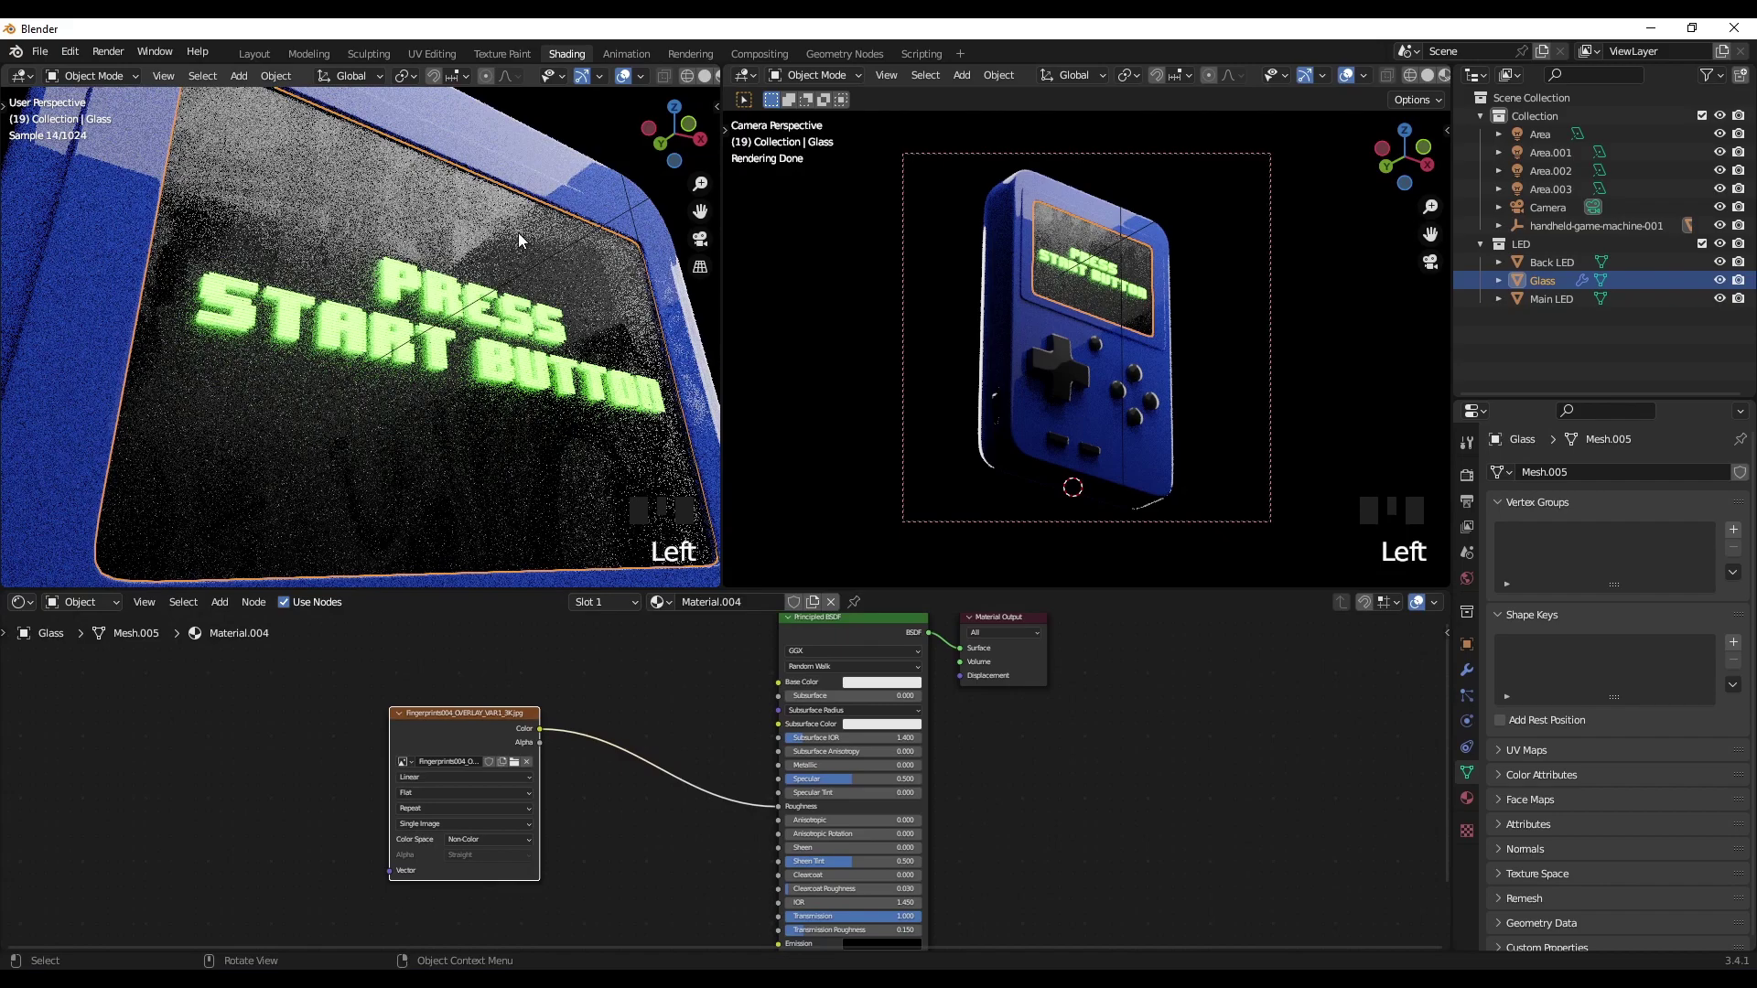
pyautogui.moveTo(638, 661); pyautogui.dragTo(655, 663, button='middle')
pyautogui.hotkey('shift', 'a')
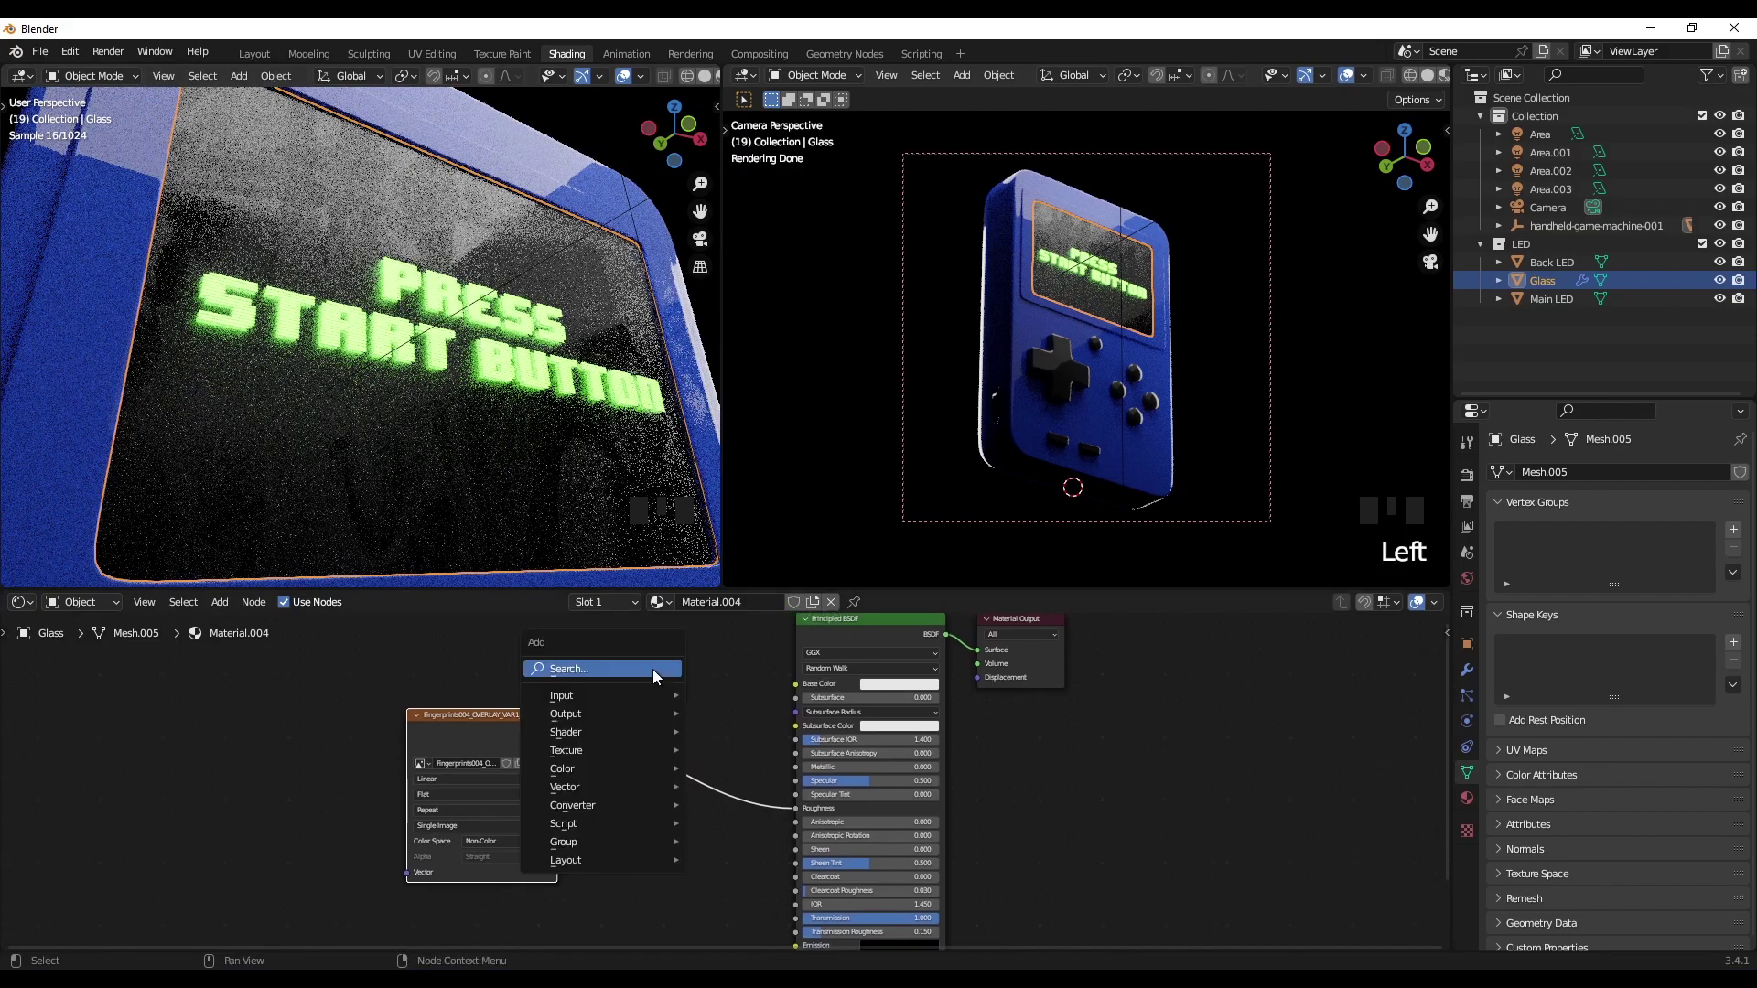
pyautogui.click(652, 668)
pyautogui.write('add')
pyautogui.press('Return')
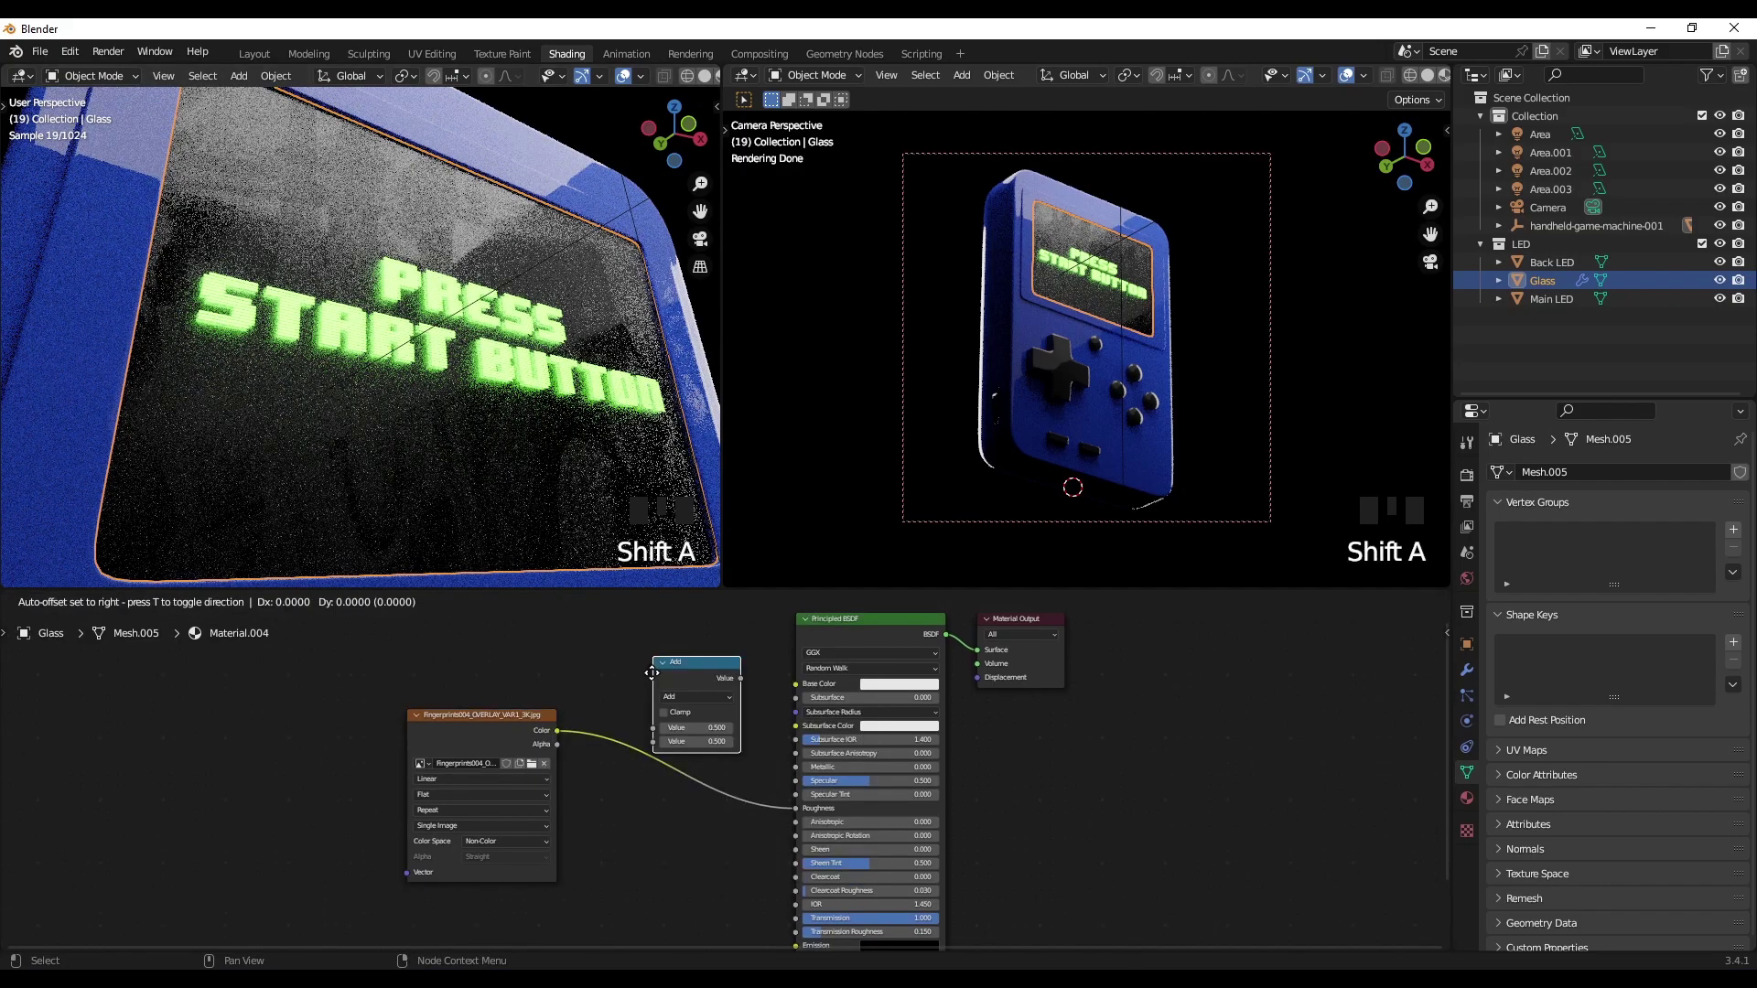
pyautogui.click(635, 752)
# Step: Set the Glass material's Math node to Multiply with a value of 0.3
pyautogui.scroll(5, 673, 808)
pyautogui.click(659, 777)
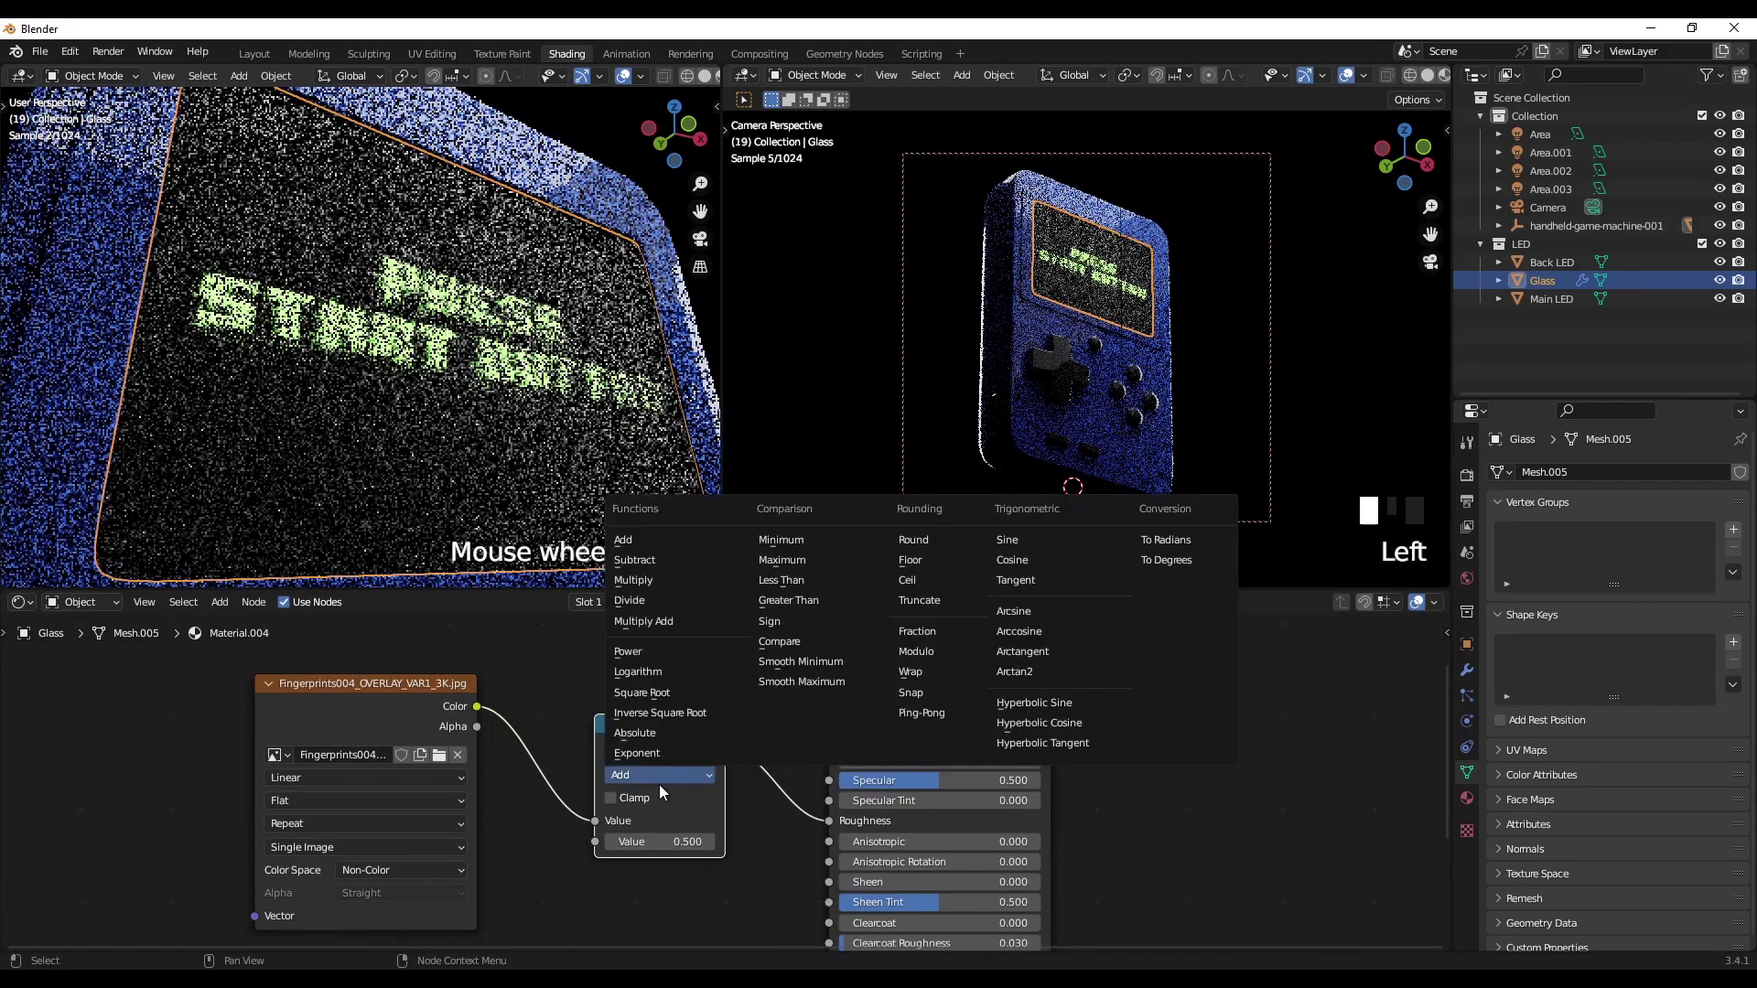
pyautogui.click(633, 580)
pyautogui.click(711, 837)
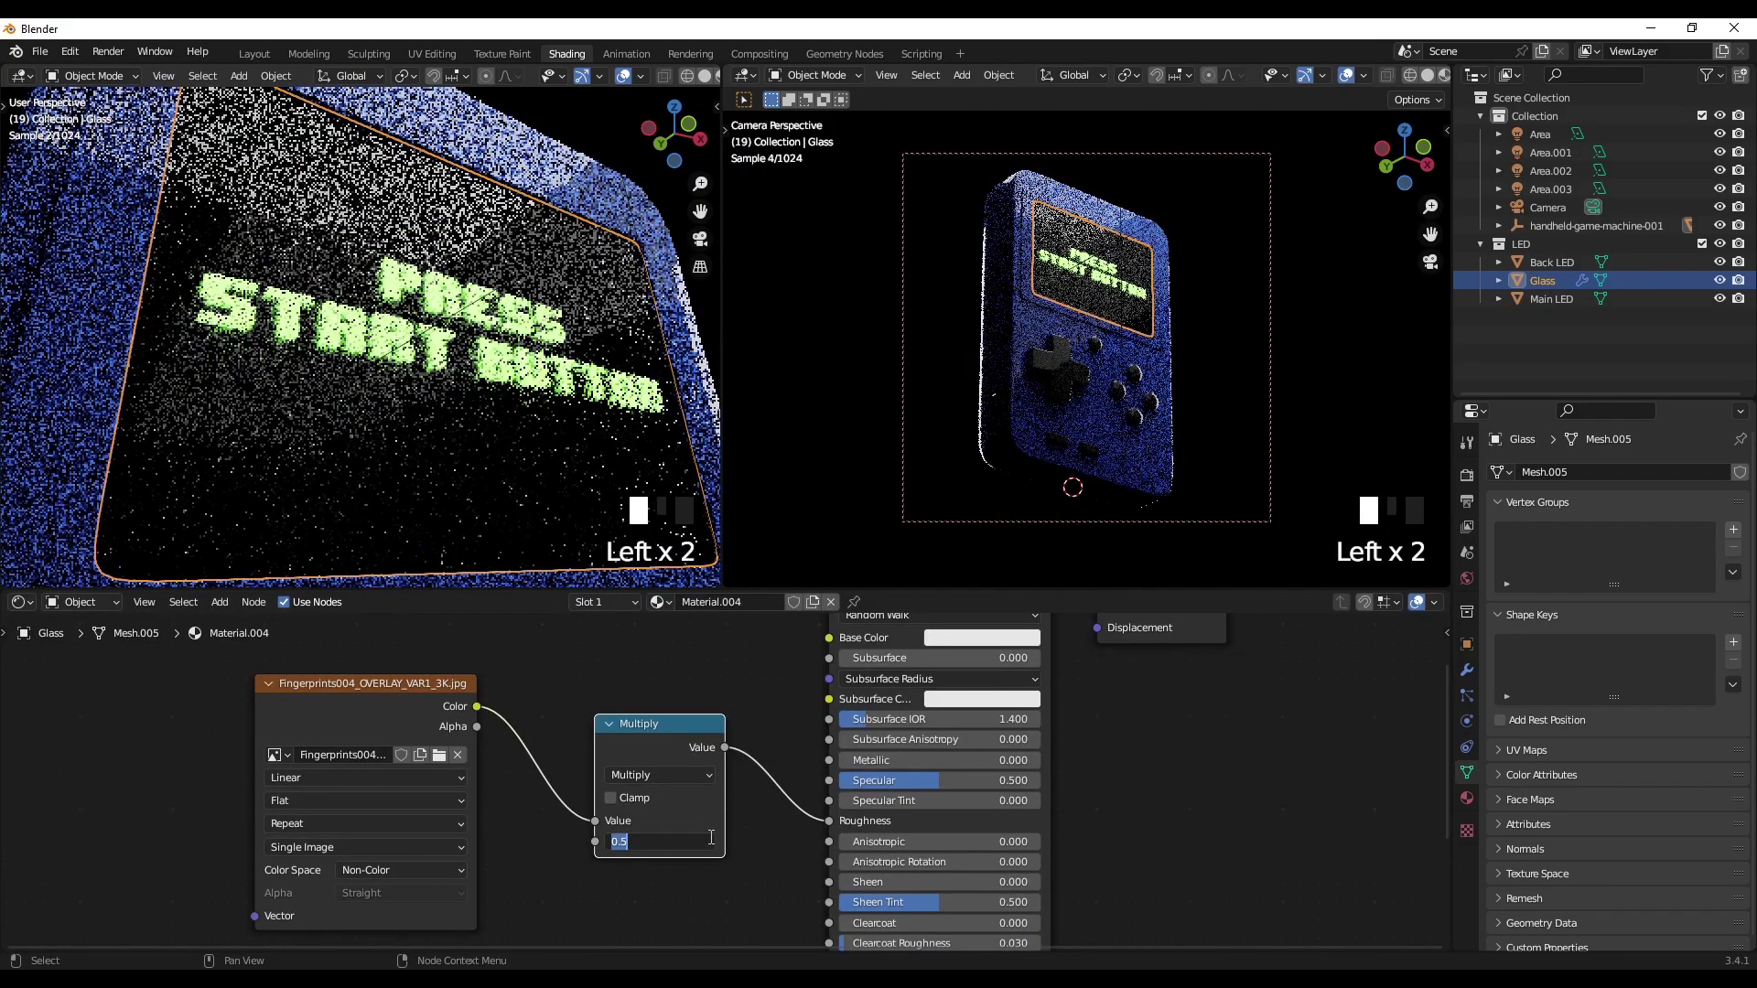
pyautogui.press('Return')
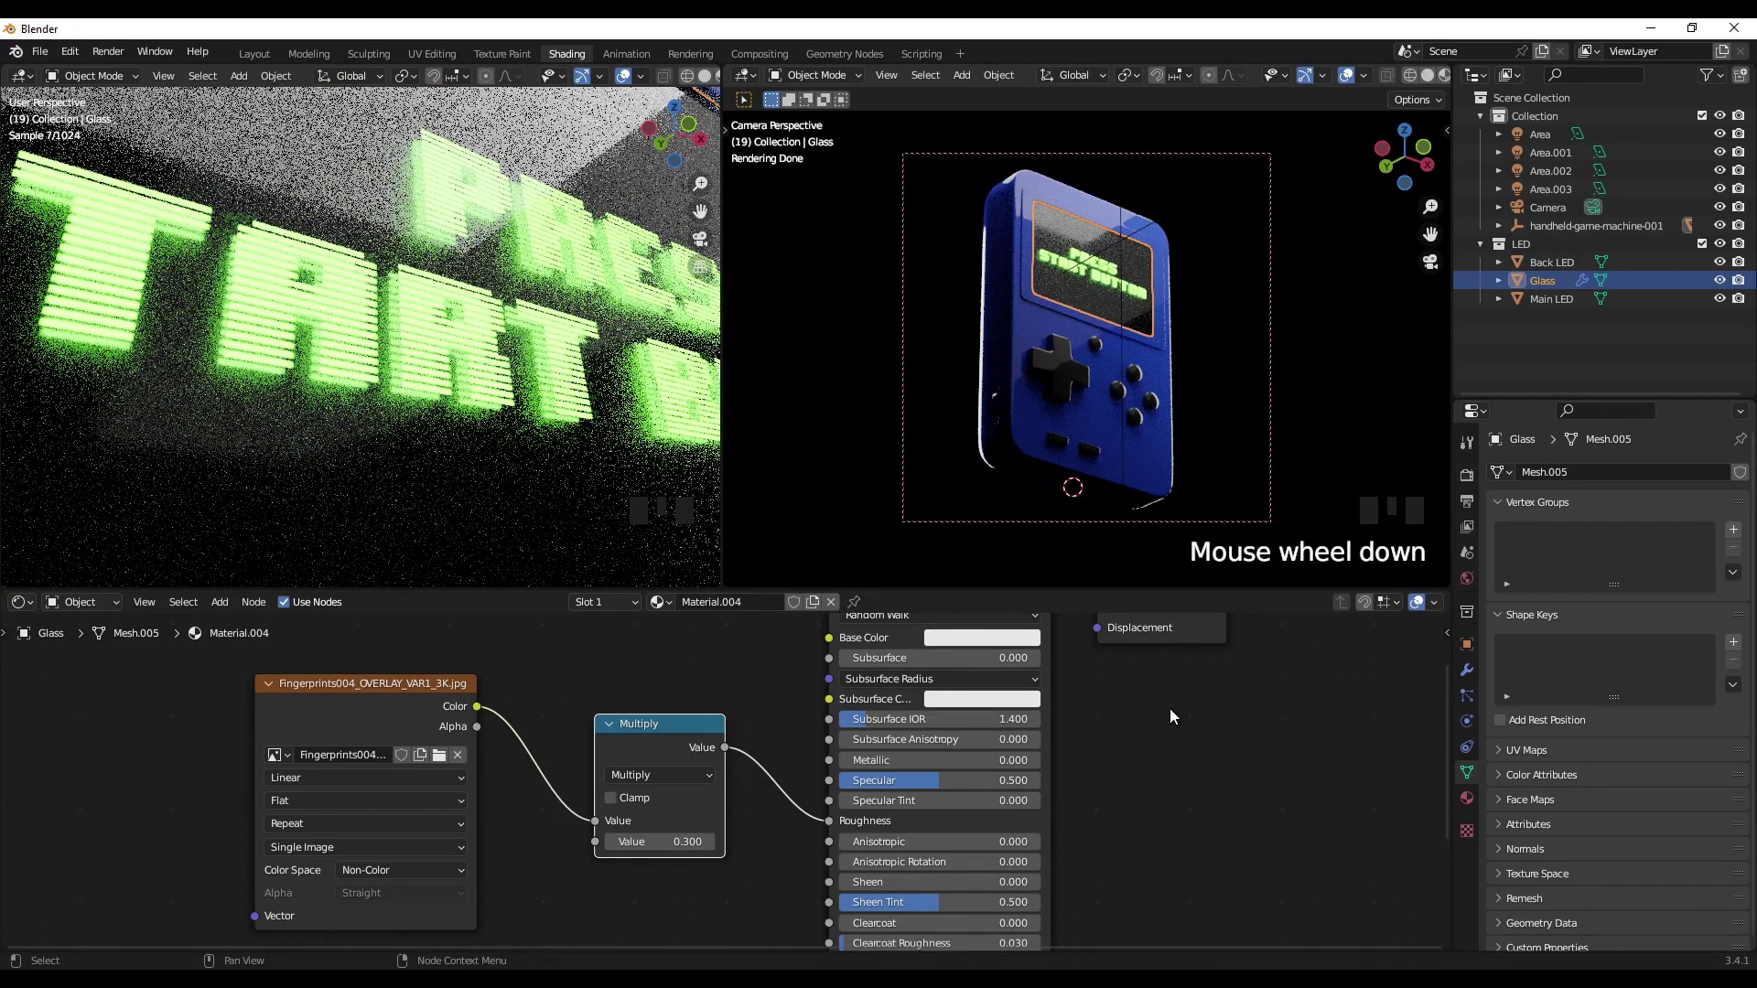
# Step: Connect the Back LED's Principled BSDF directly to the Material Output's Surface, bypassing the Mix Shader
pyautogui.scroll(-3, 1170, 709)
pyautogui.moveTo(1144, 710); pyautogui.dragTo(1028, 772, button='middle')
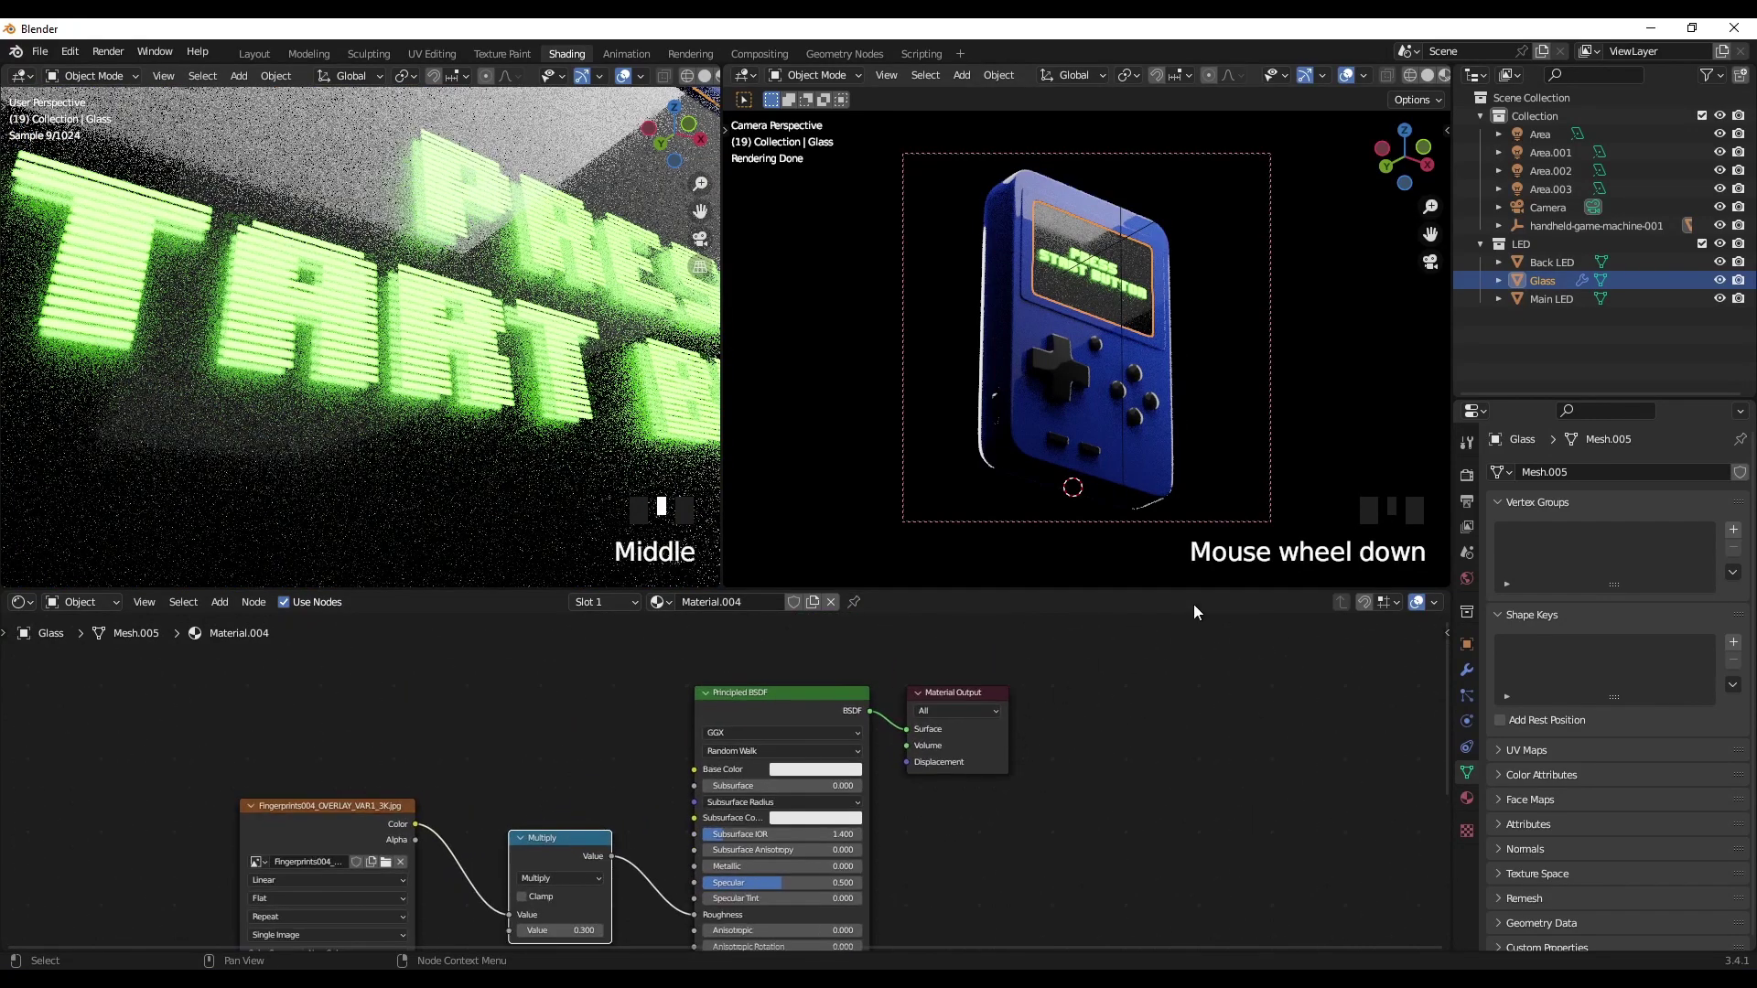
pyautogui.scroll(3, 1519, 295)
pyautogui.click(1541, 261)
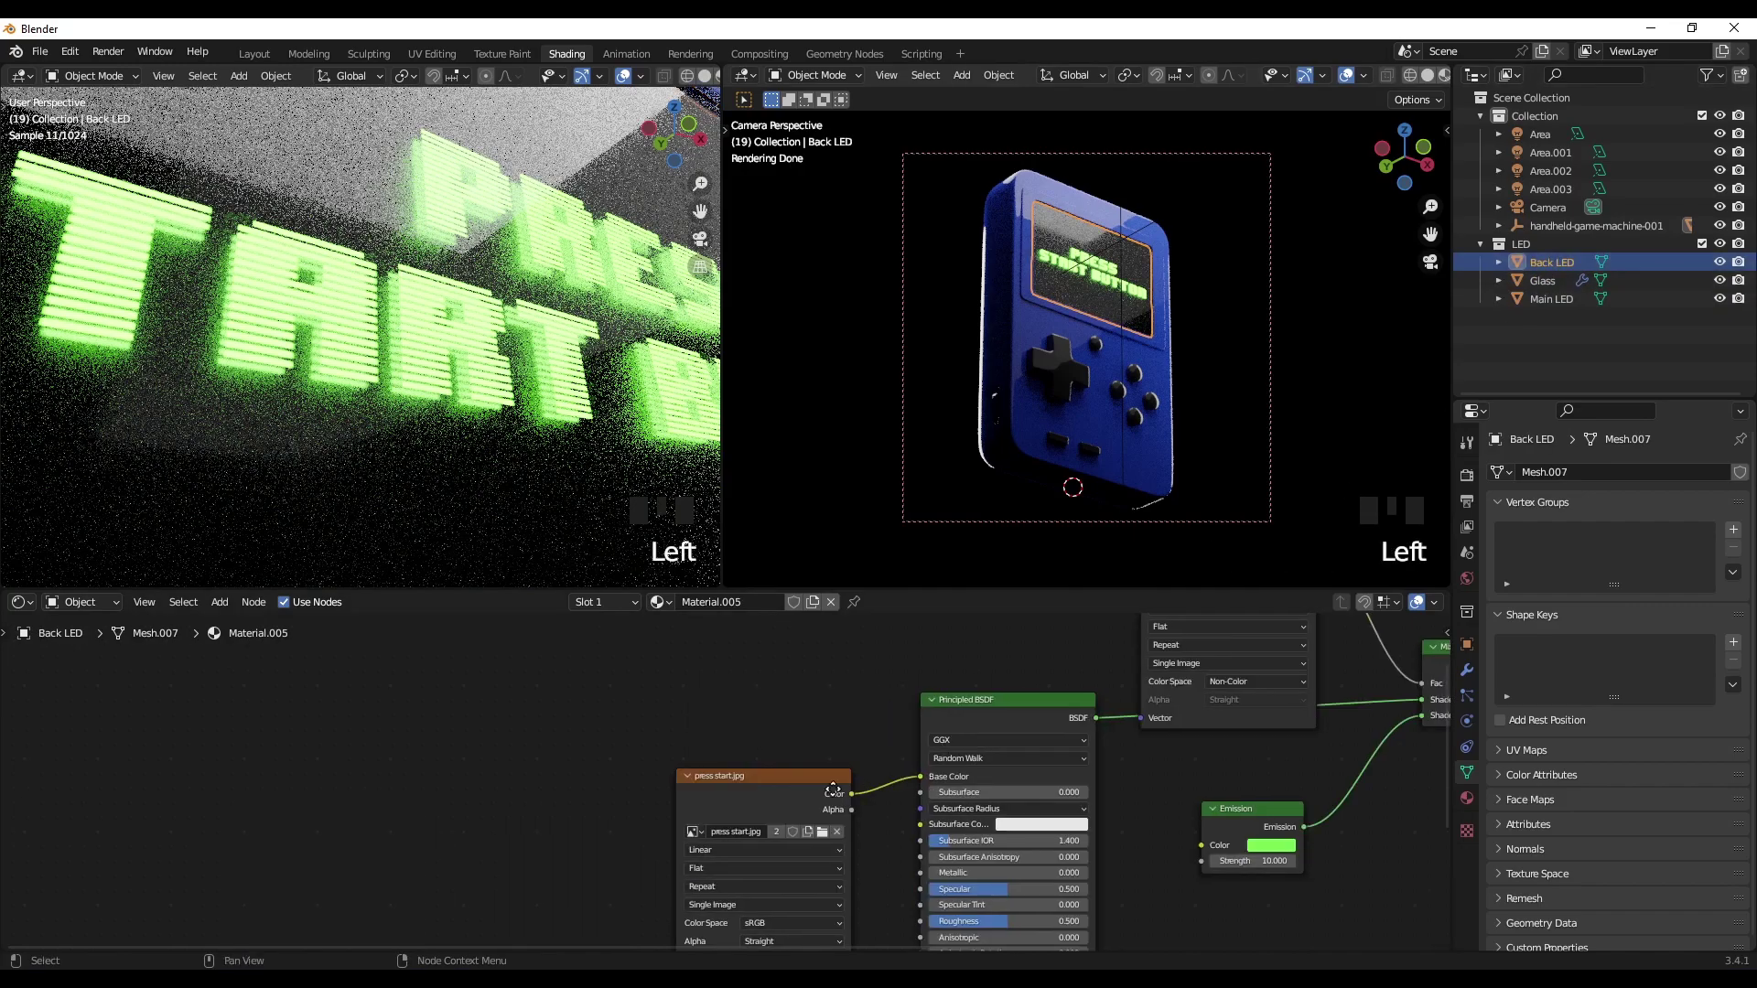
pyautogui.moveTo(832, 790); pyautogui.dragTo(428, 782, button='middle')
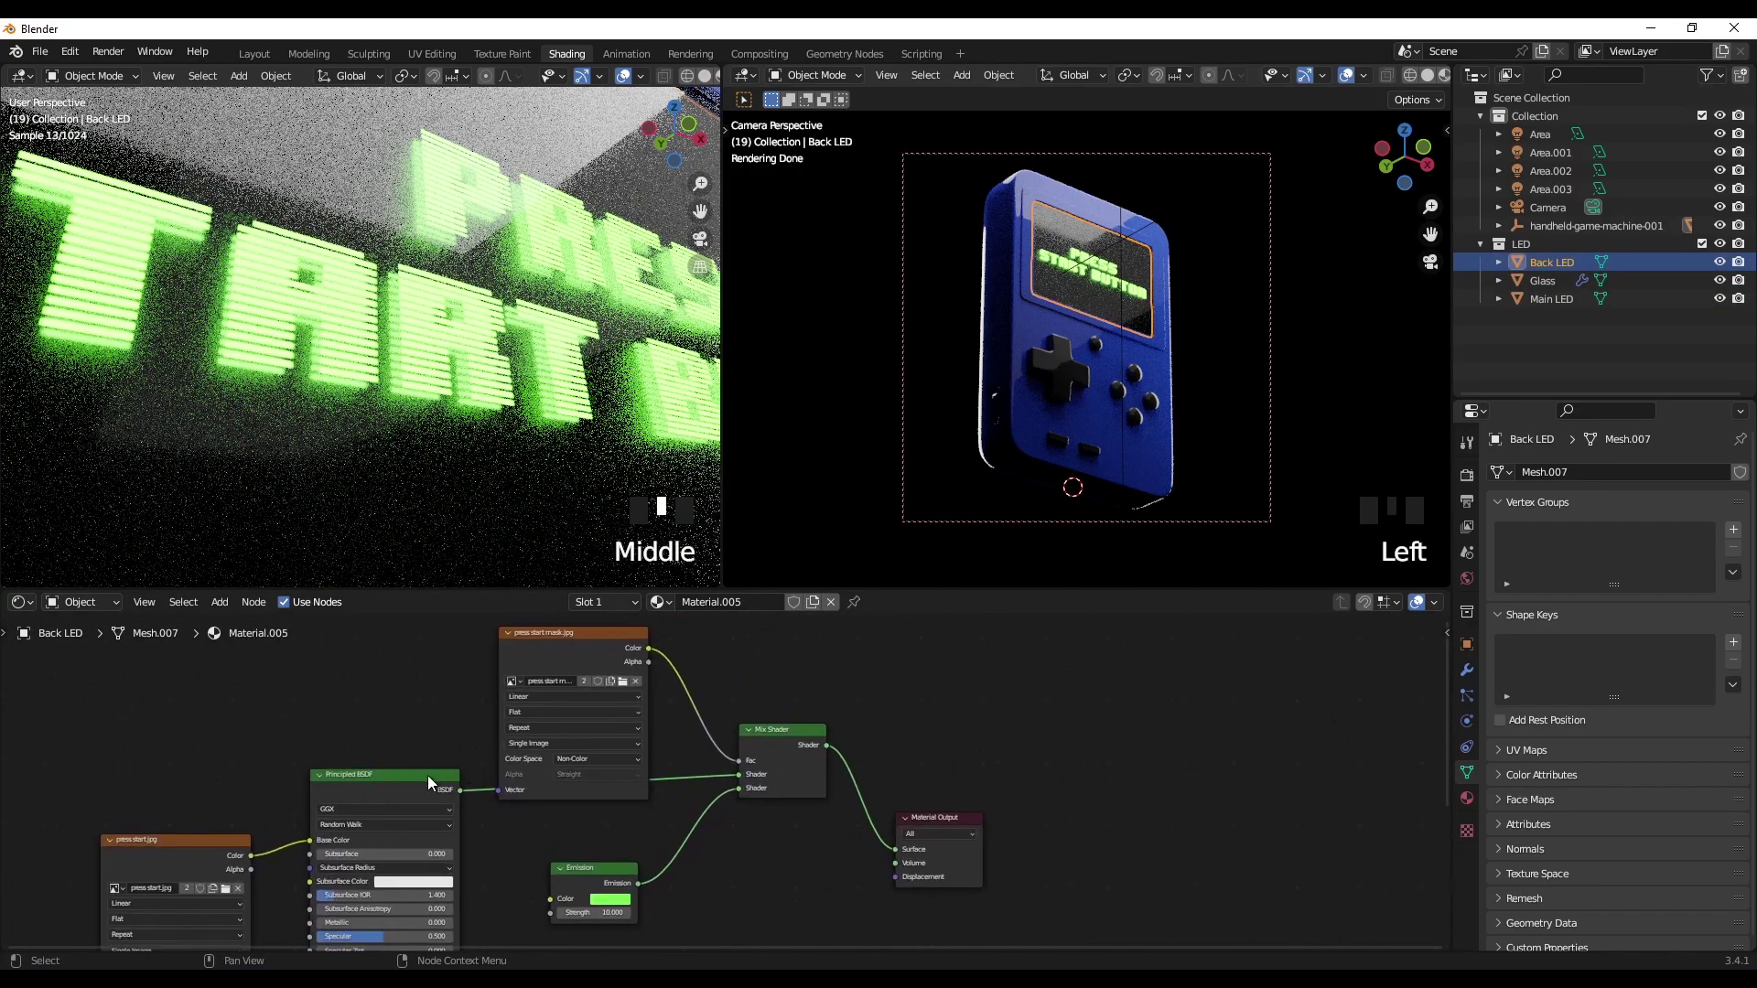
pyautogui.keyDown('ctrl'); pyautogui.keyDown('shift'); pyautogui.click(428, 783); pyautogui.keyUp('shift'); pyautogui.keyUp('ctrl')
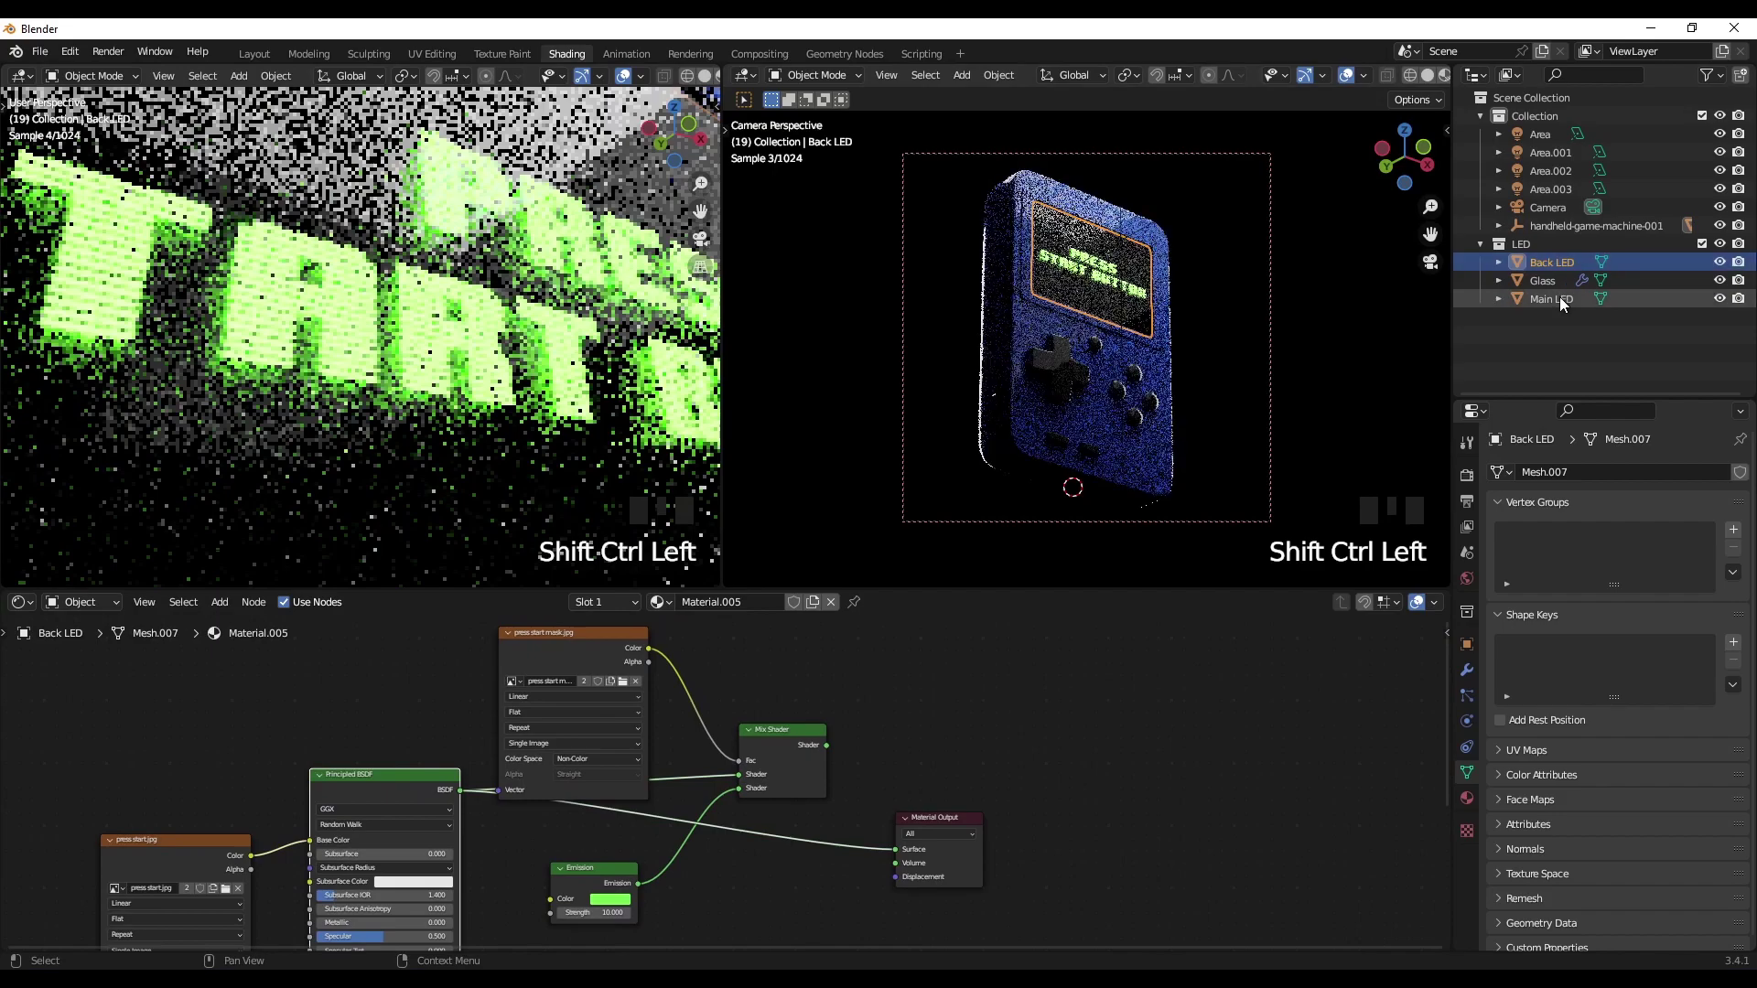
# Step: Connect the Main LED's Principled BSDF directly to the Material Output's Surface, bypassing its Mix Shader
pyautogui.click(1559, 296)
pyautogui.moveTo(551, 783); pyautogui.dragTo(470, 732, button='middle')
pyautogui.keyDown('ctrl'); pyautogui.keyDown('shift'); pyautogui.click(471, 732); pyautogui.keyUp('shift'); pyautogui.keyUp('ctrl')
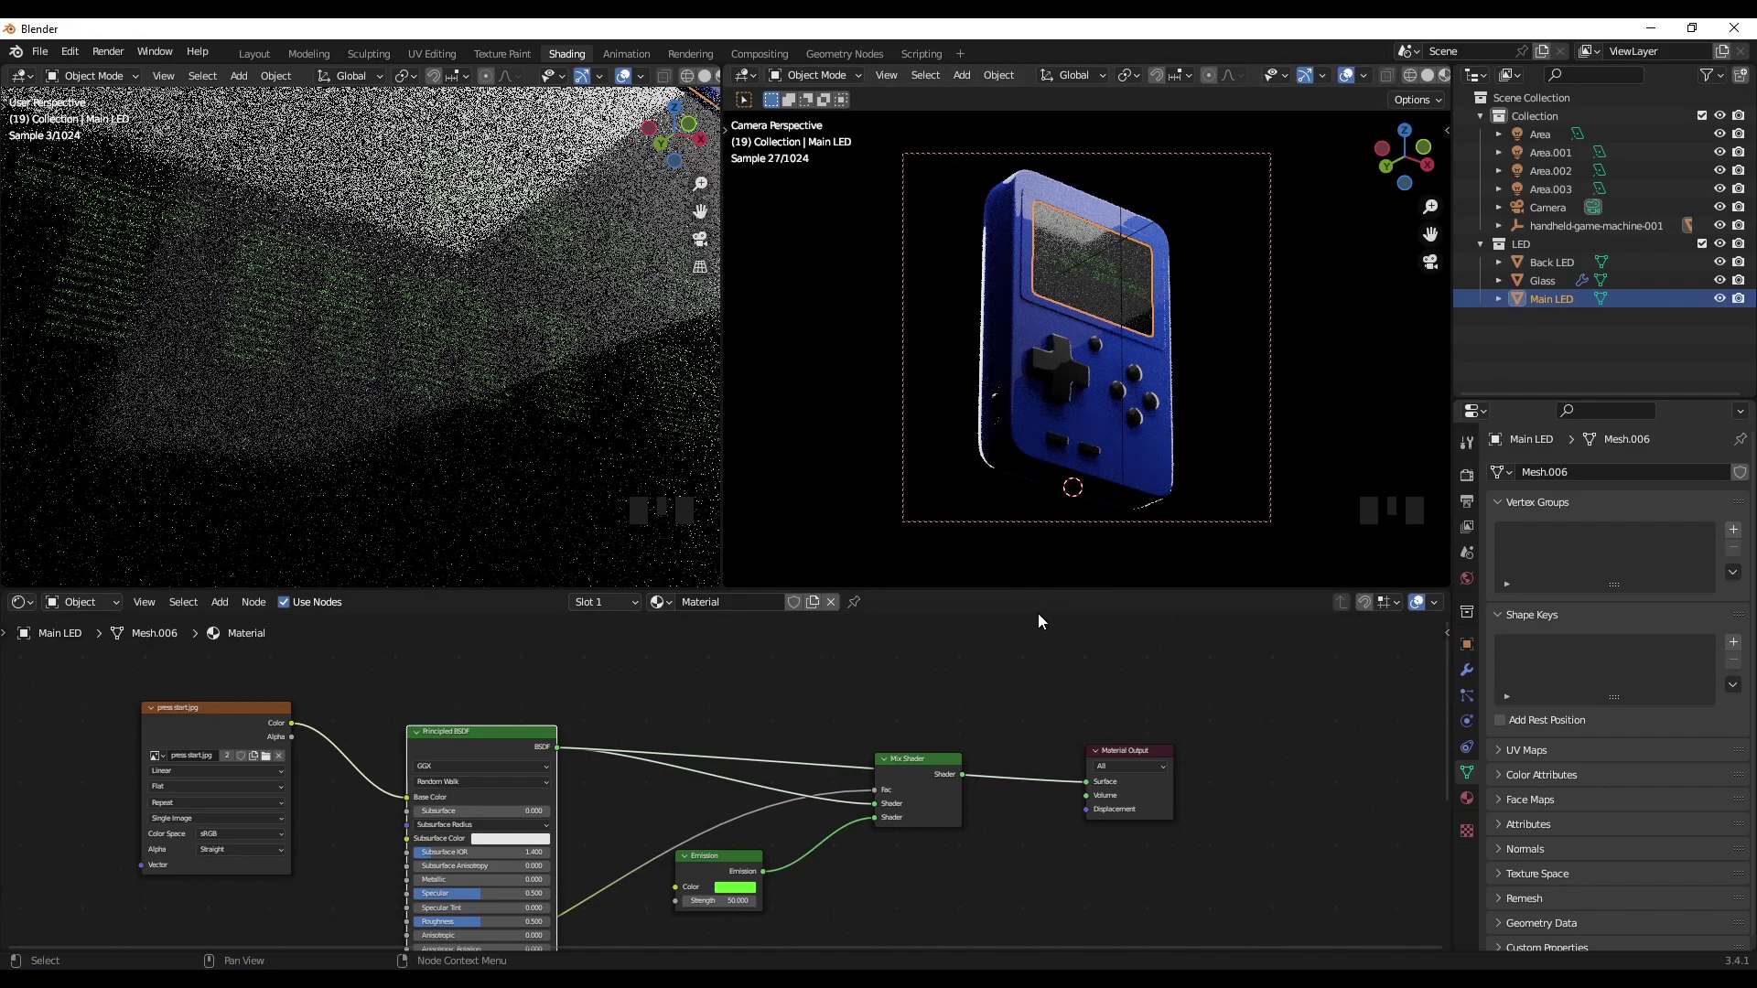
# Step: Hide the Glass object in the viewport to expose the LED layers beneath it
pyautogui.click(1545, 278)
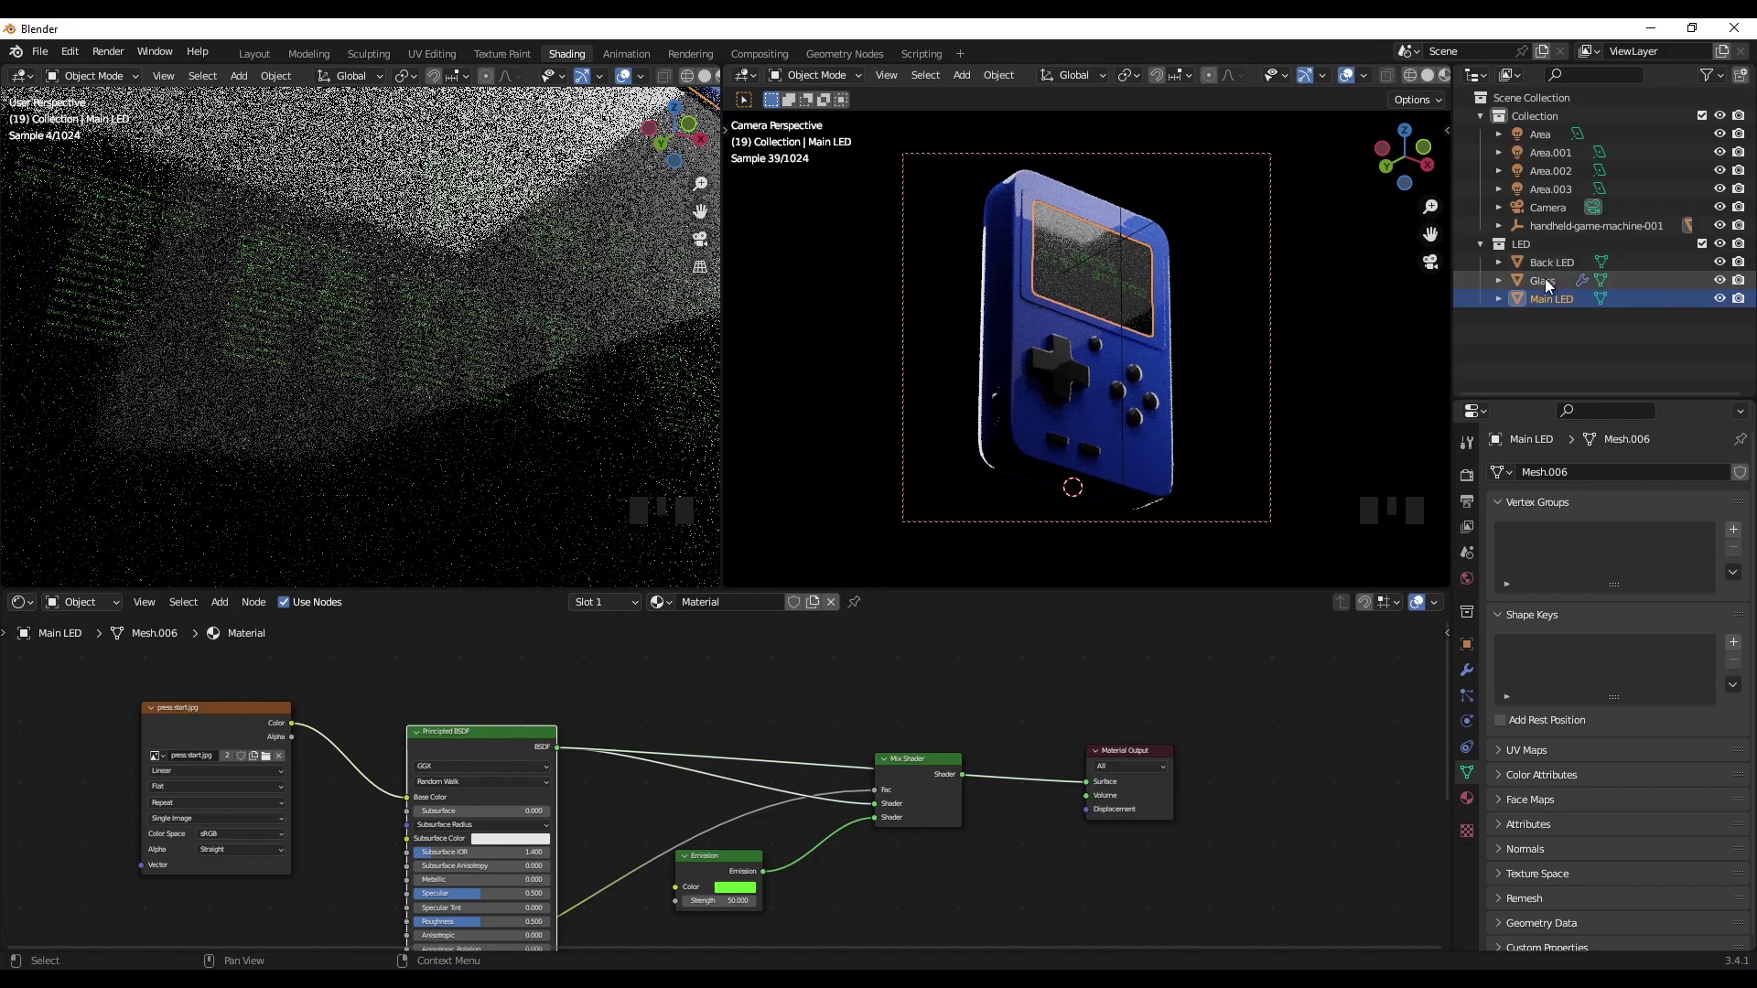
pyautogui.click(1722, 281)
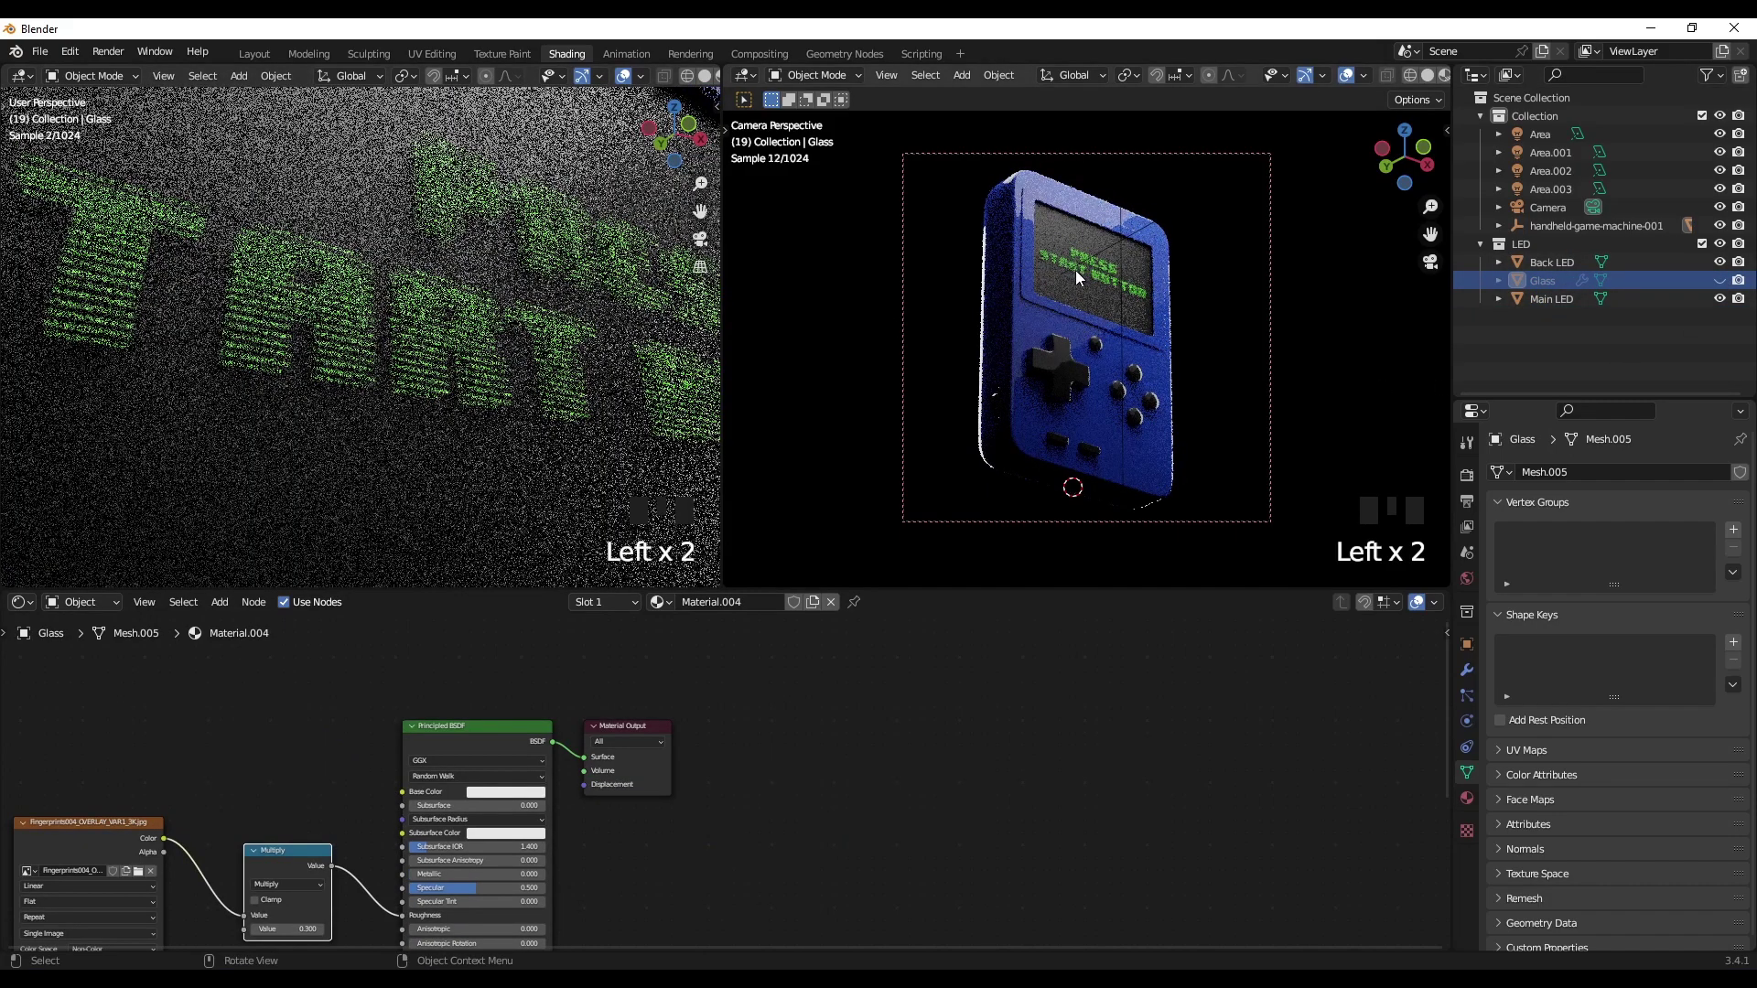
pyautogui.click(855, 776)
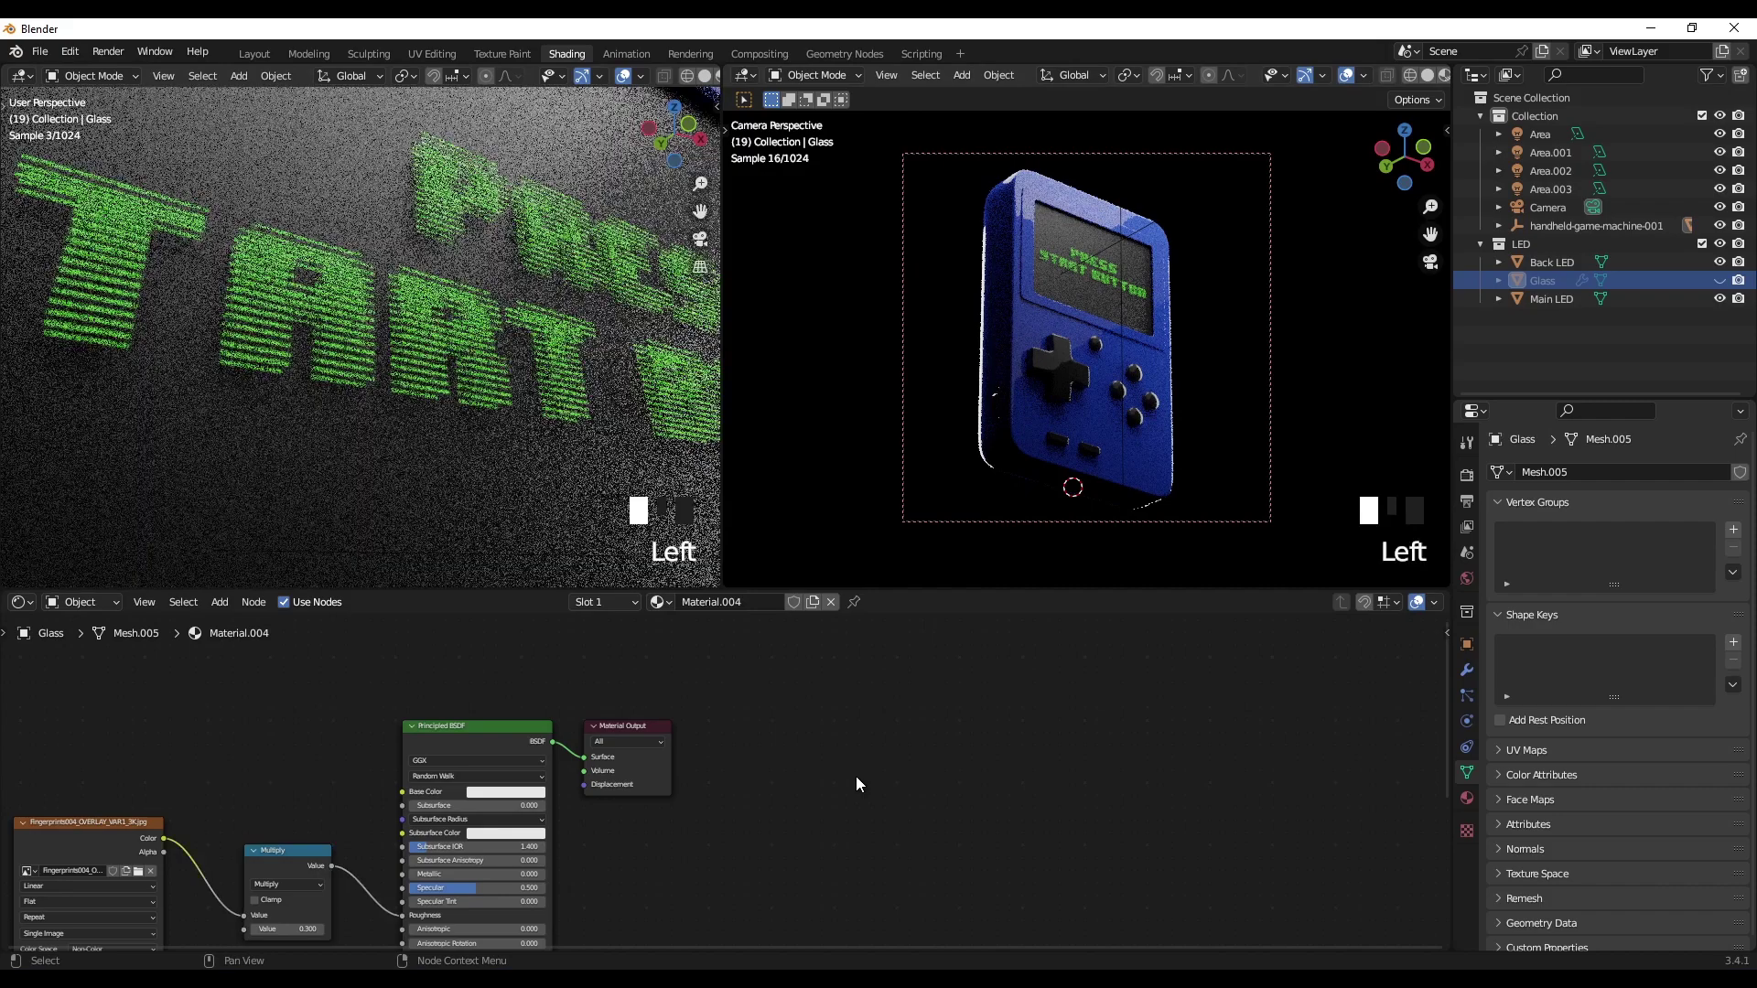
# Step: Move the Main LED's Mix Shader node higher and reconnect its output to the Material Output's Surface
pyautogui.click(1546, 298)
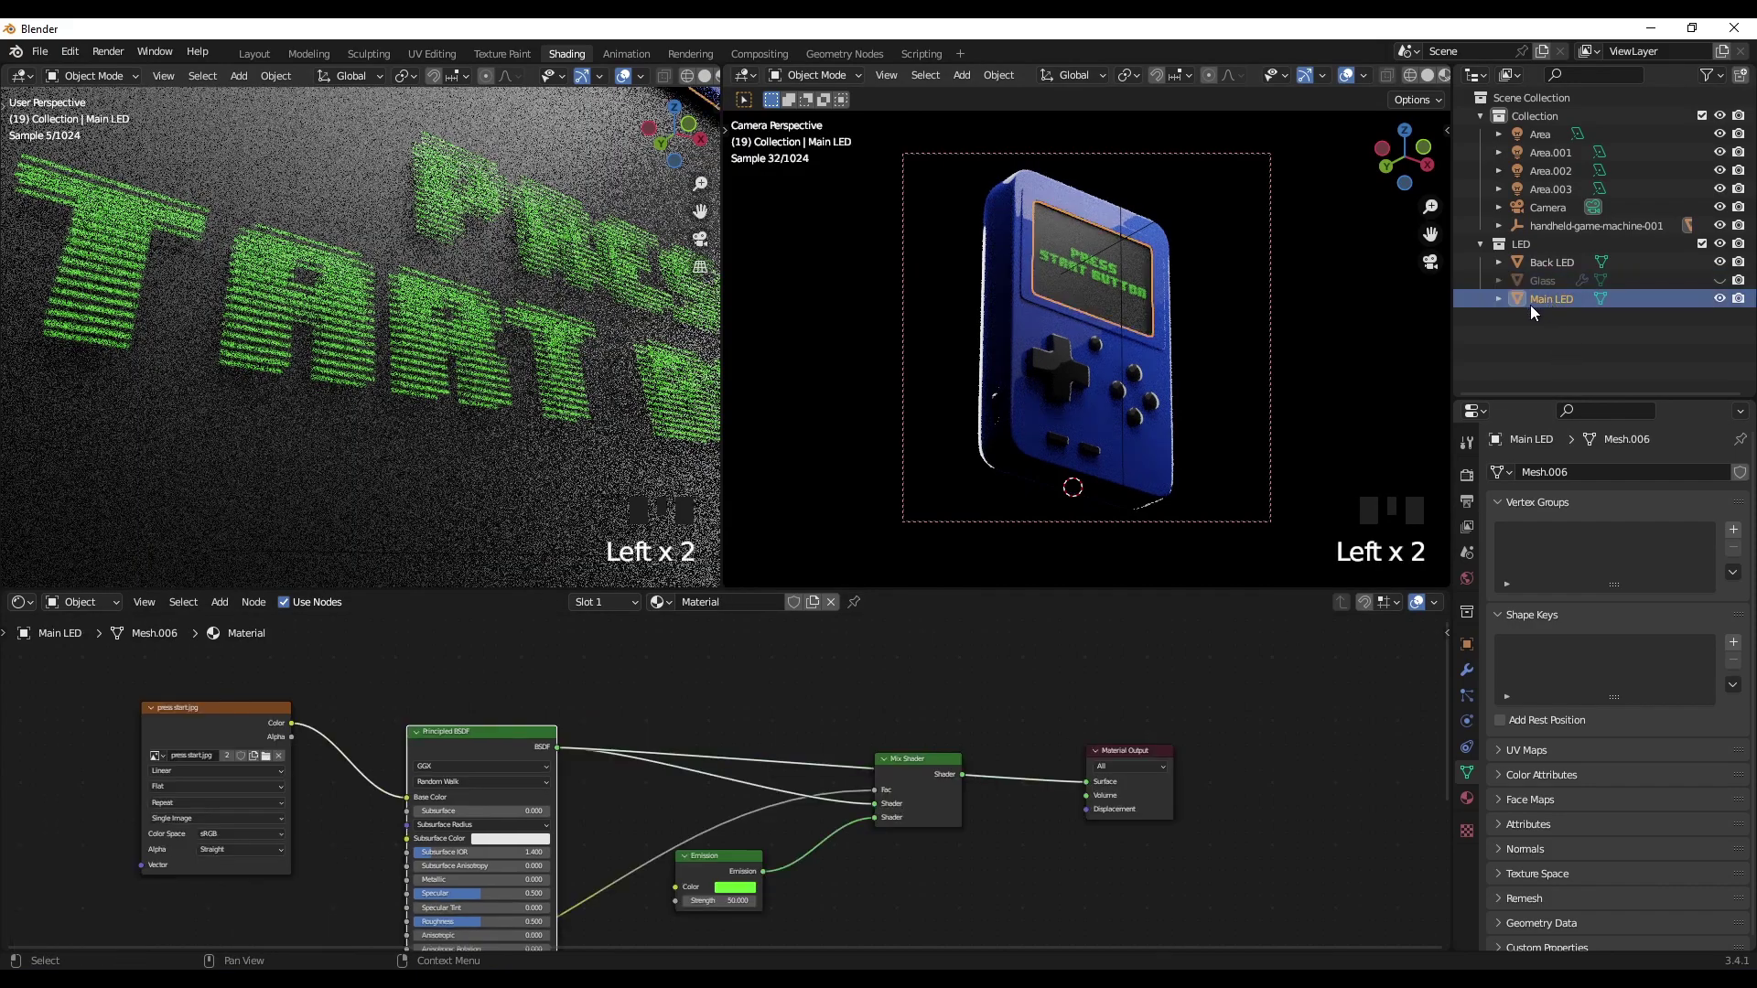
pyautogui.middleClick(935, 762)
pyautogui.moveTo(931, 758); pyautogui.dragTo(913, 651)
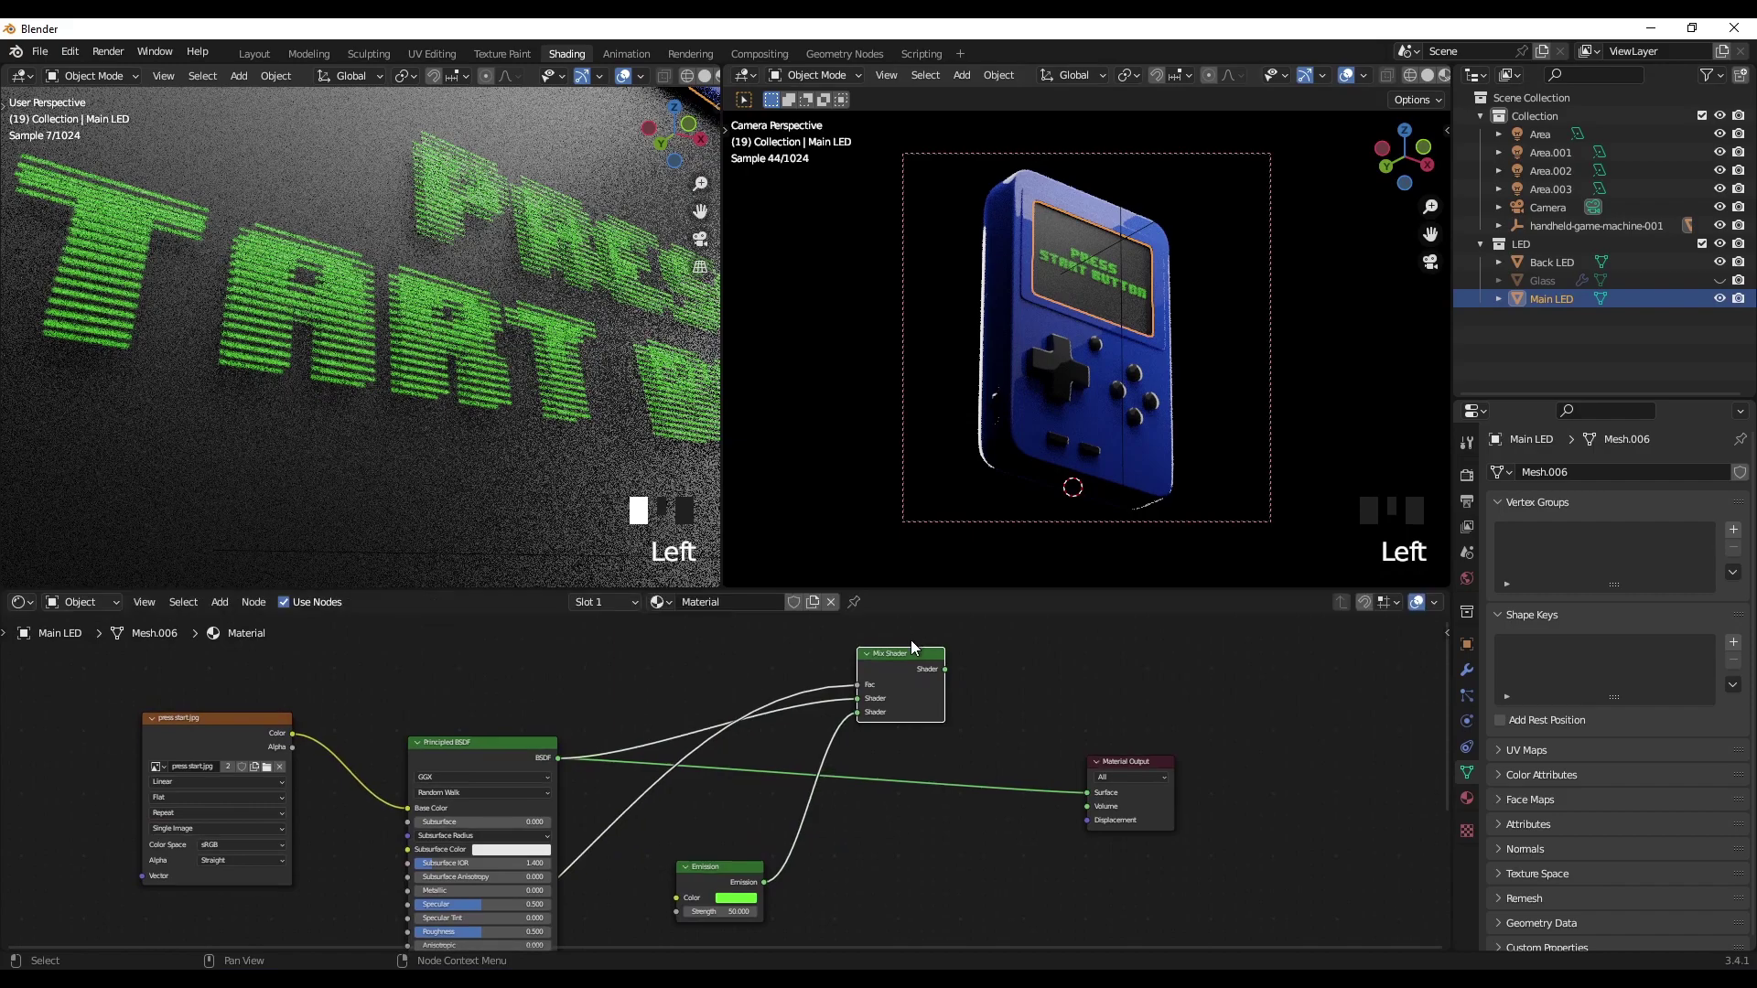
pyautogui.keyDown('ctrl'); pyautogui.keyDown('shift'); pyautogui.click(913, 651); pyautogui.keyUp('shift'); pyautogui.keyUp('ctrl')
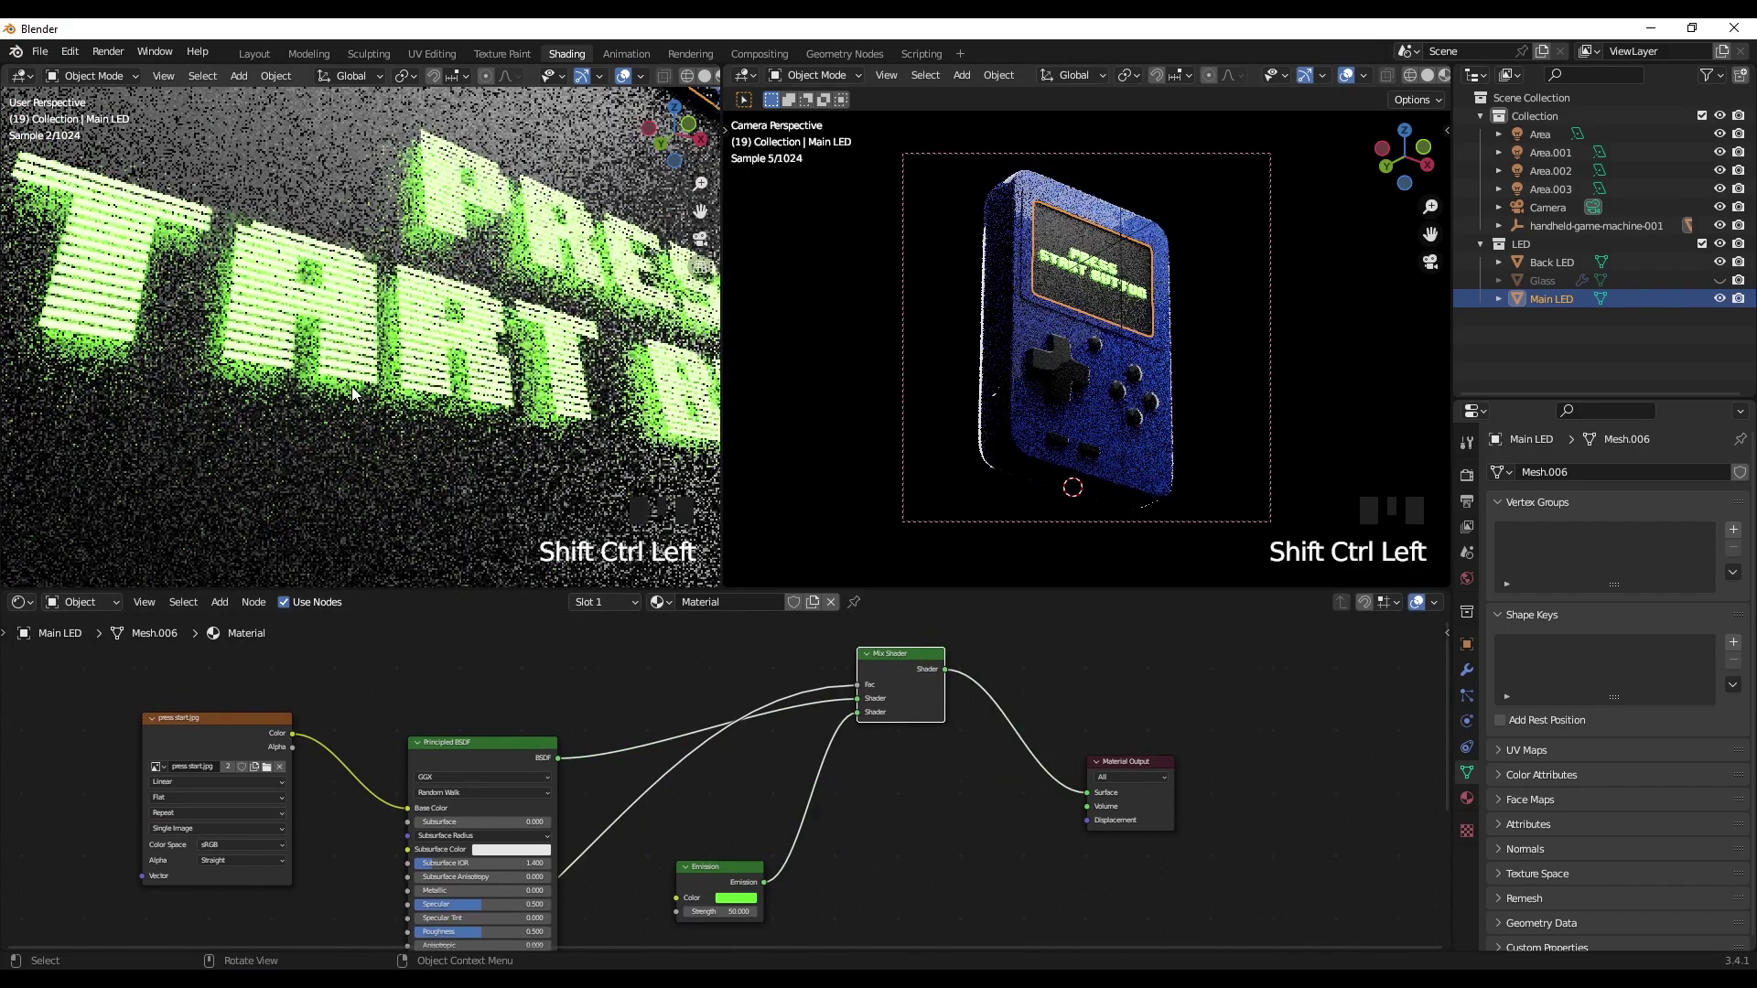
# Step: Reconnect the Back LED's Mix Shader output to the Material Output's Surface
pyautogui.click(1555, 265)
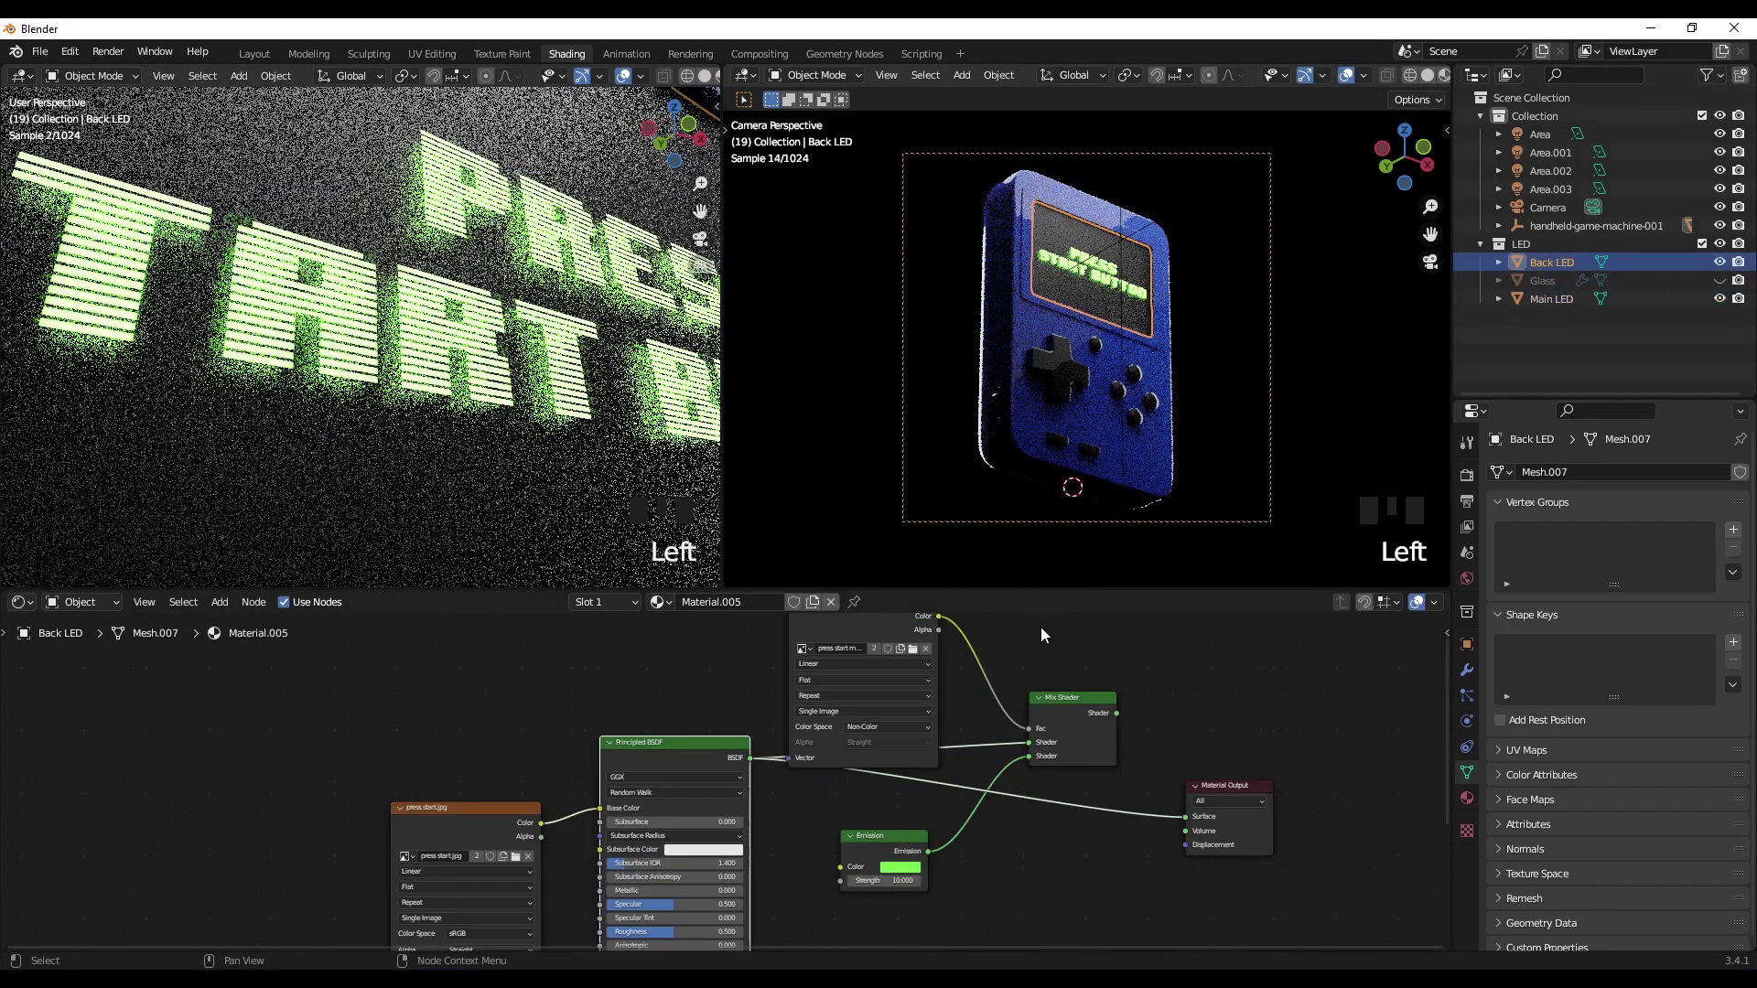
pyautogui.middleClick(1045, 715)
pyautogui.keyDown('ctrl'); pyautogui.keyDown('shift'); pyautogui.click(1045, 708); pyautogui.keyUp('shift'); pyautogui.keyUp('ctrl')
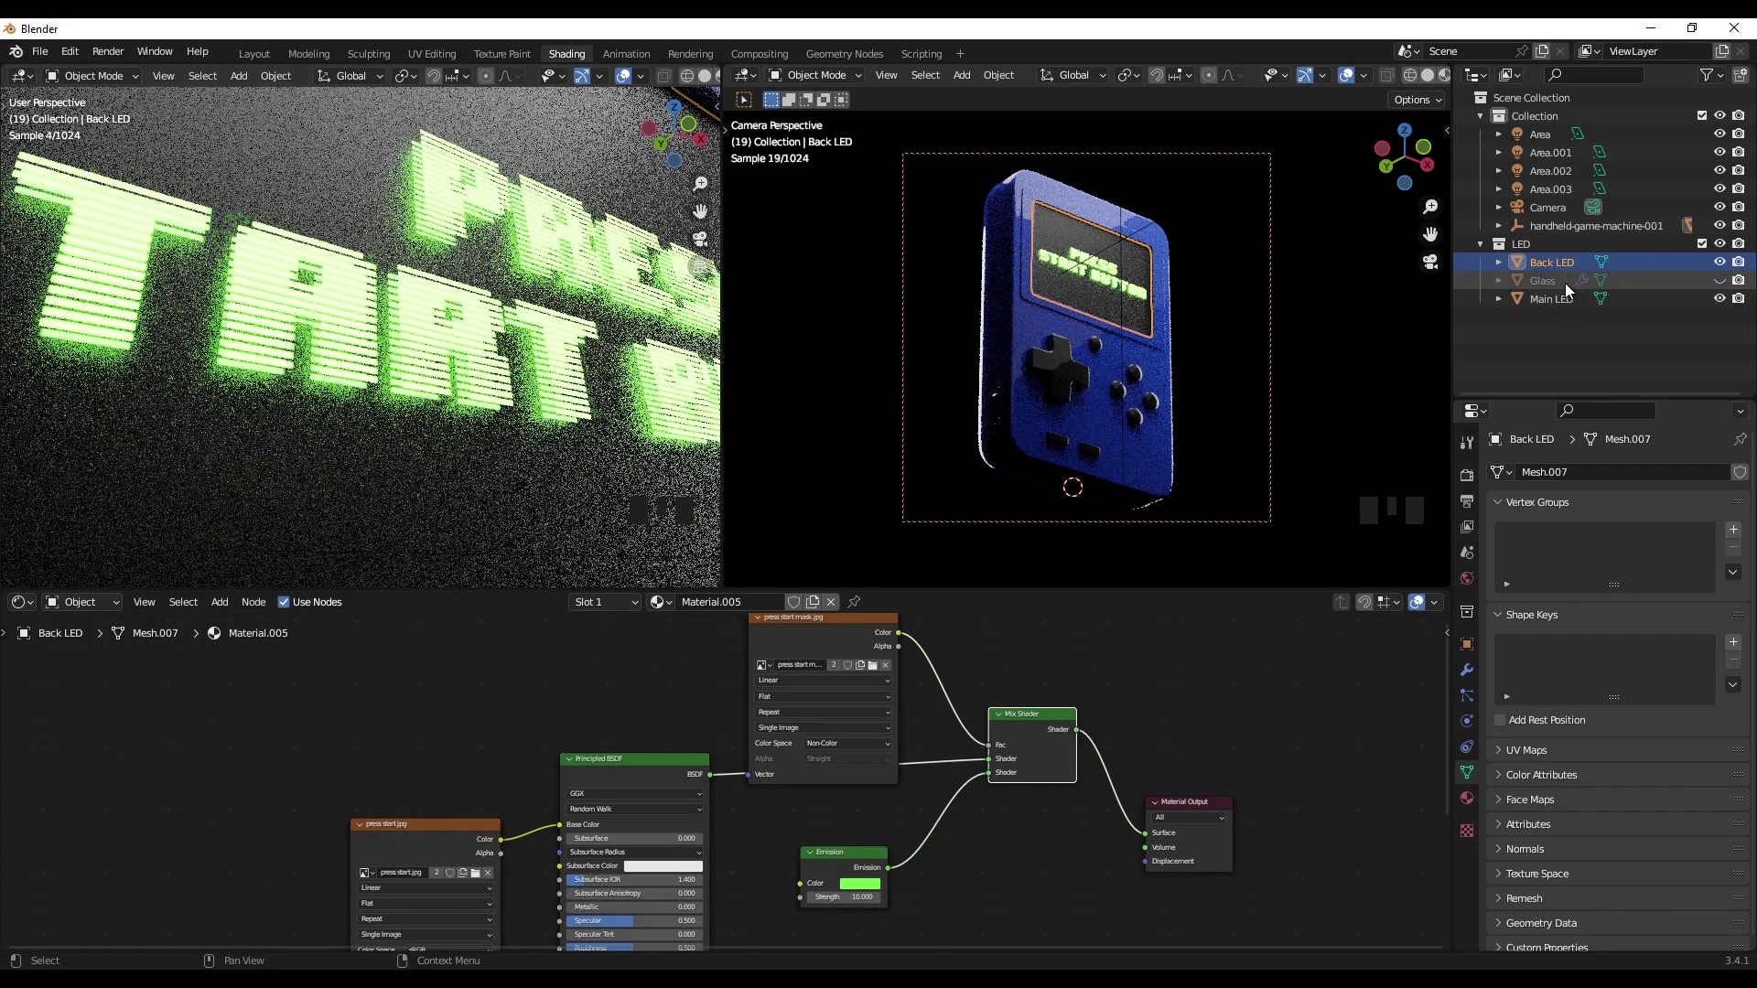
# Step: Unhide the Glass object in the viewport and examine the glowing press-start lettering through it in the camera view
pyautogui.click(1552, 281)
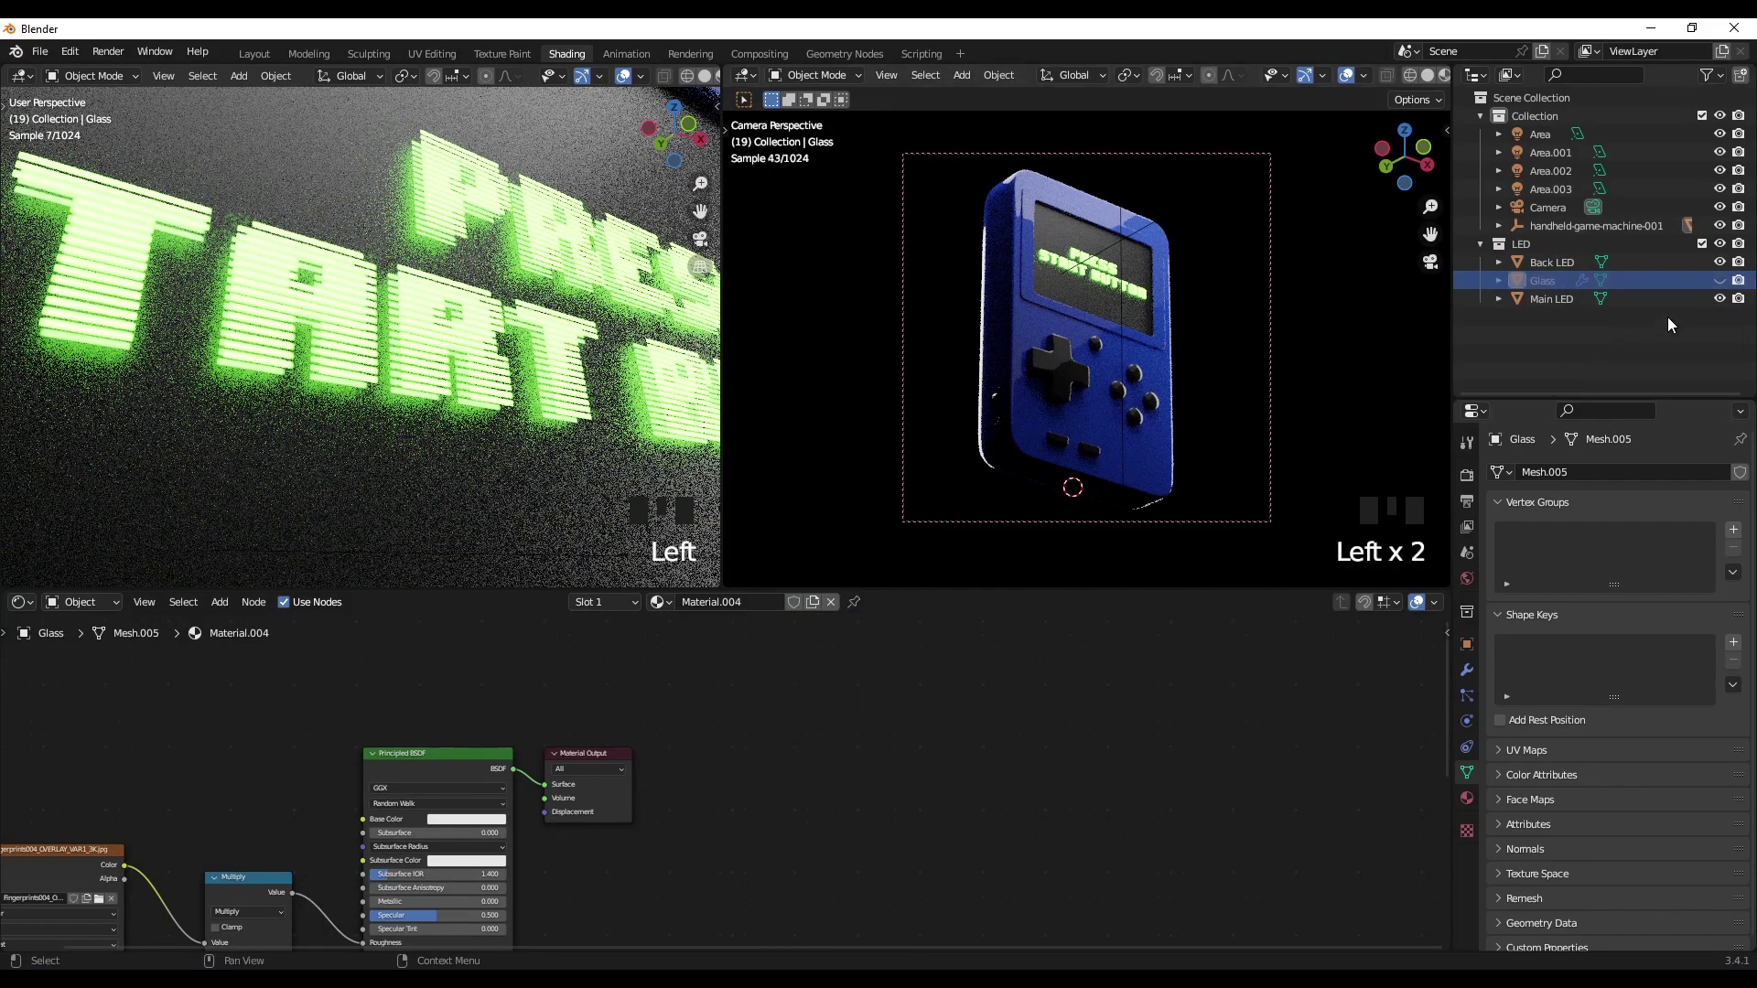
pyautogui.click(1719, 281)
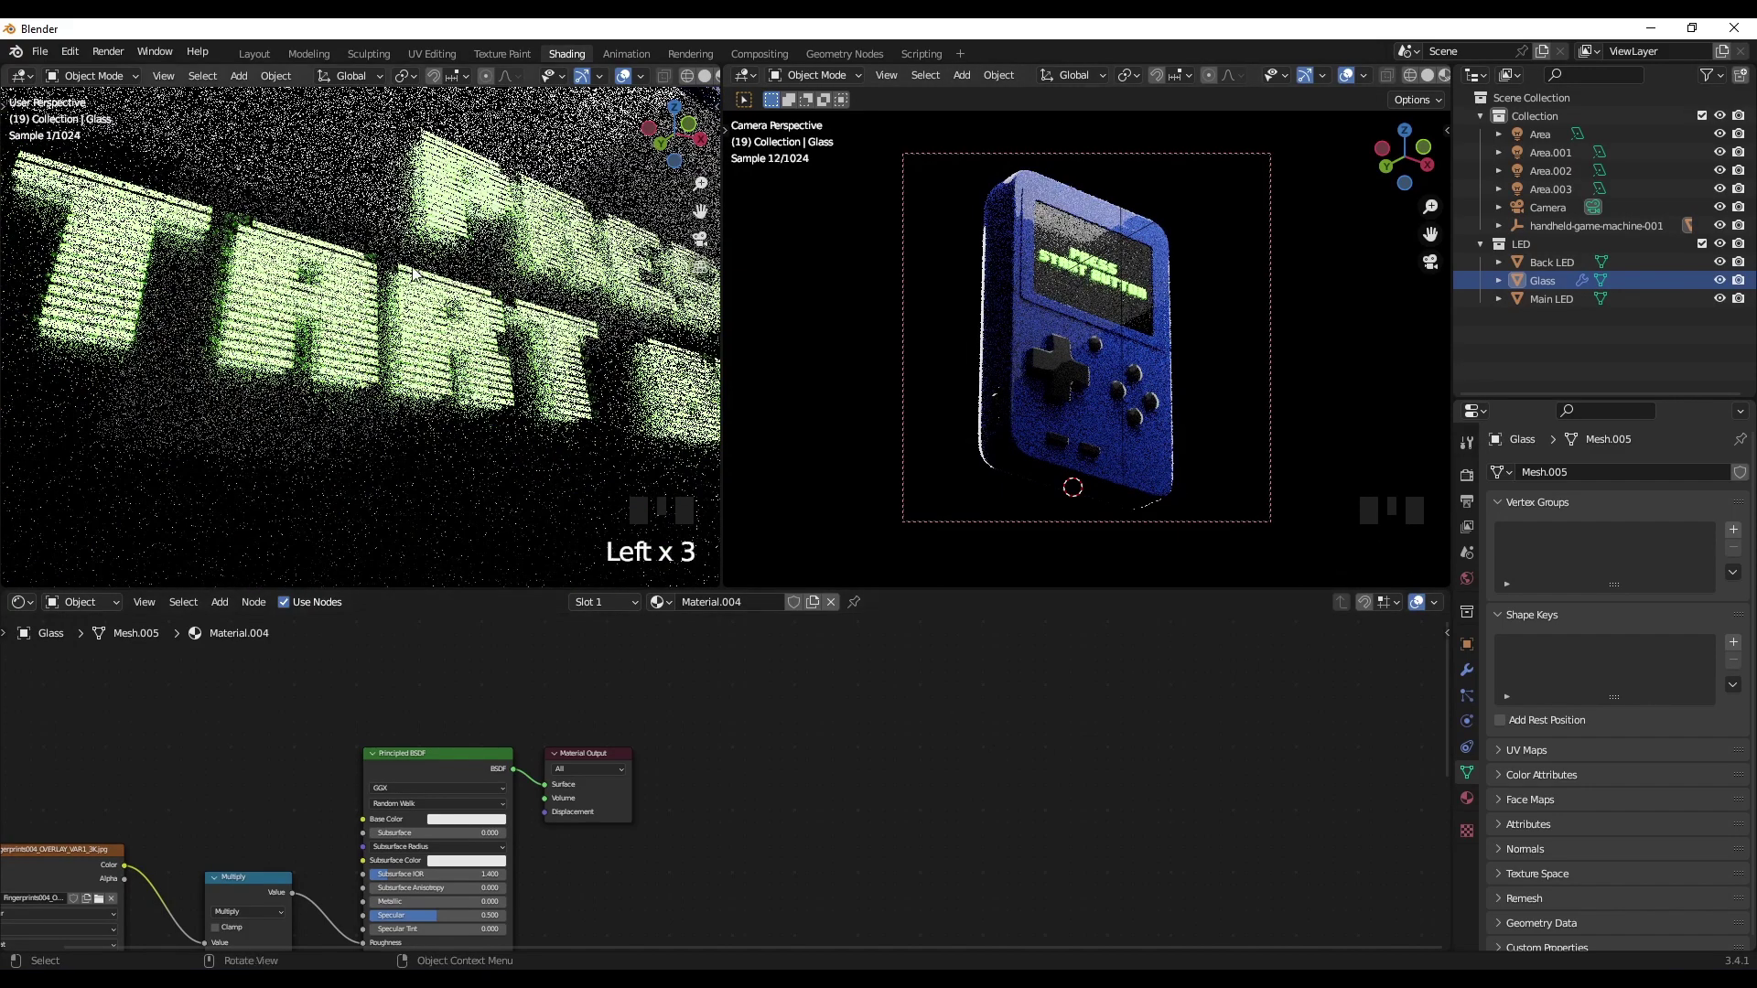
pyautogui.scroll(3, 355, 348)
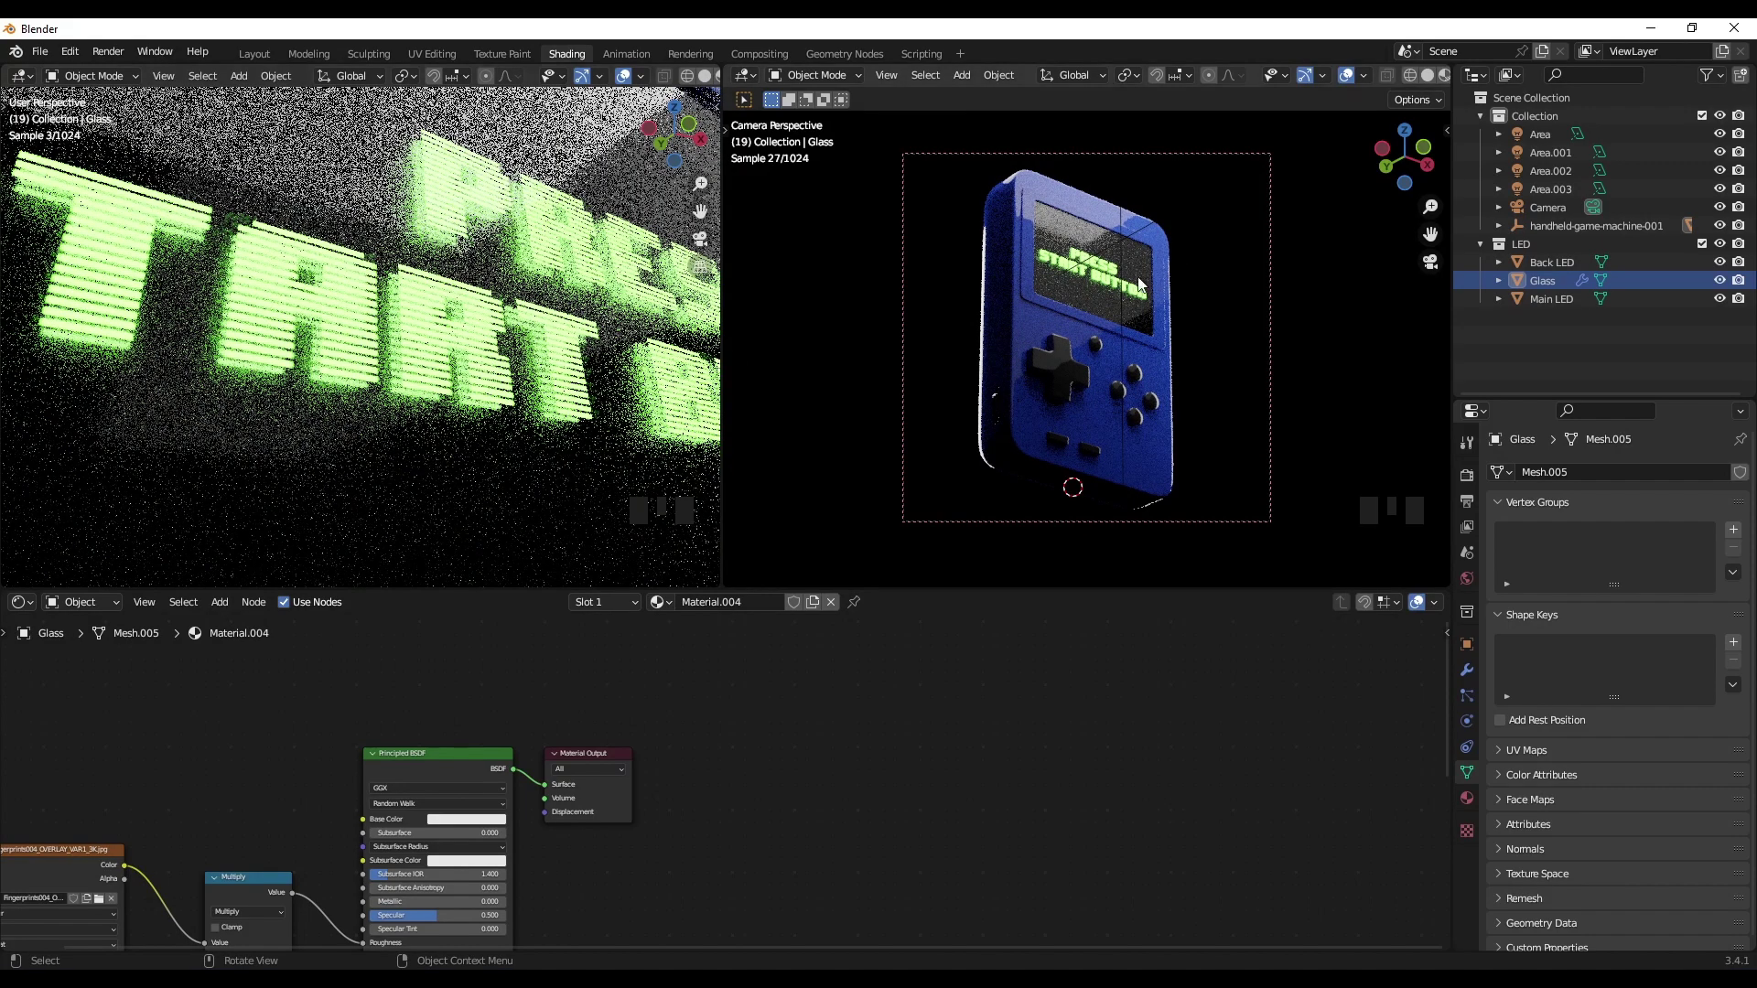
pyautogui.scroll(3, 1133, 253)
pyautogui.keyDown('shift'); pyautogui.moveTo(1133, 252); pyautogui.dragTo(1124, 361, button='middle'); pyautogui.keyUp('shift')
pyautogui.scroll(2, 1126, 354)
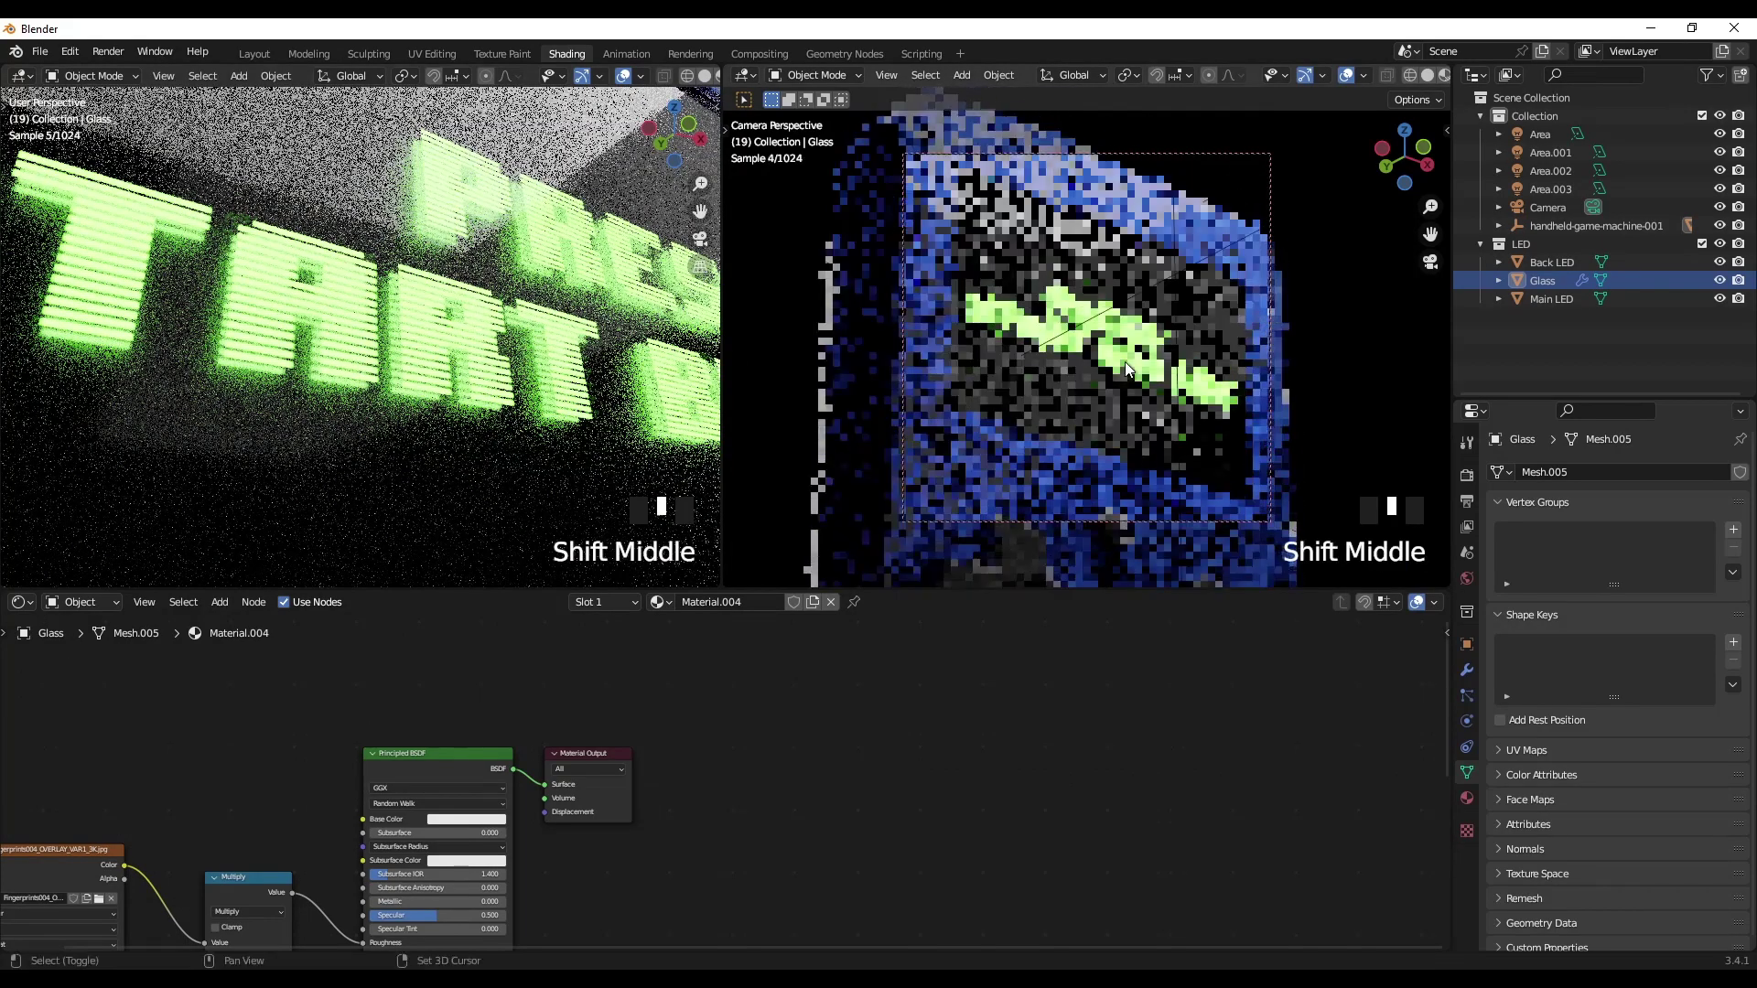
pyautogui.scroll(-4, 1124, 361)
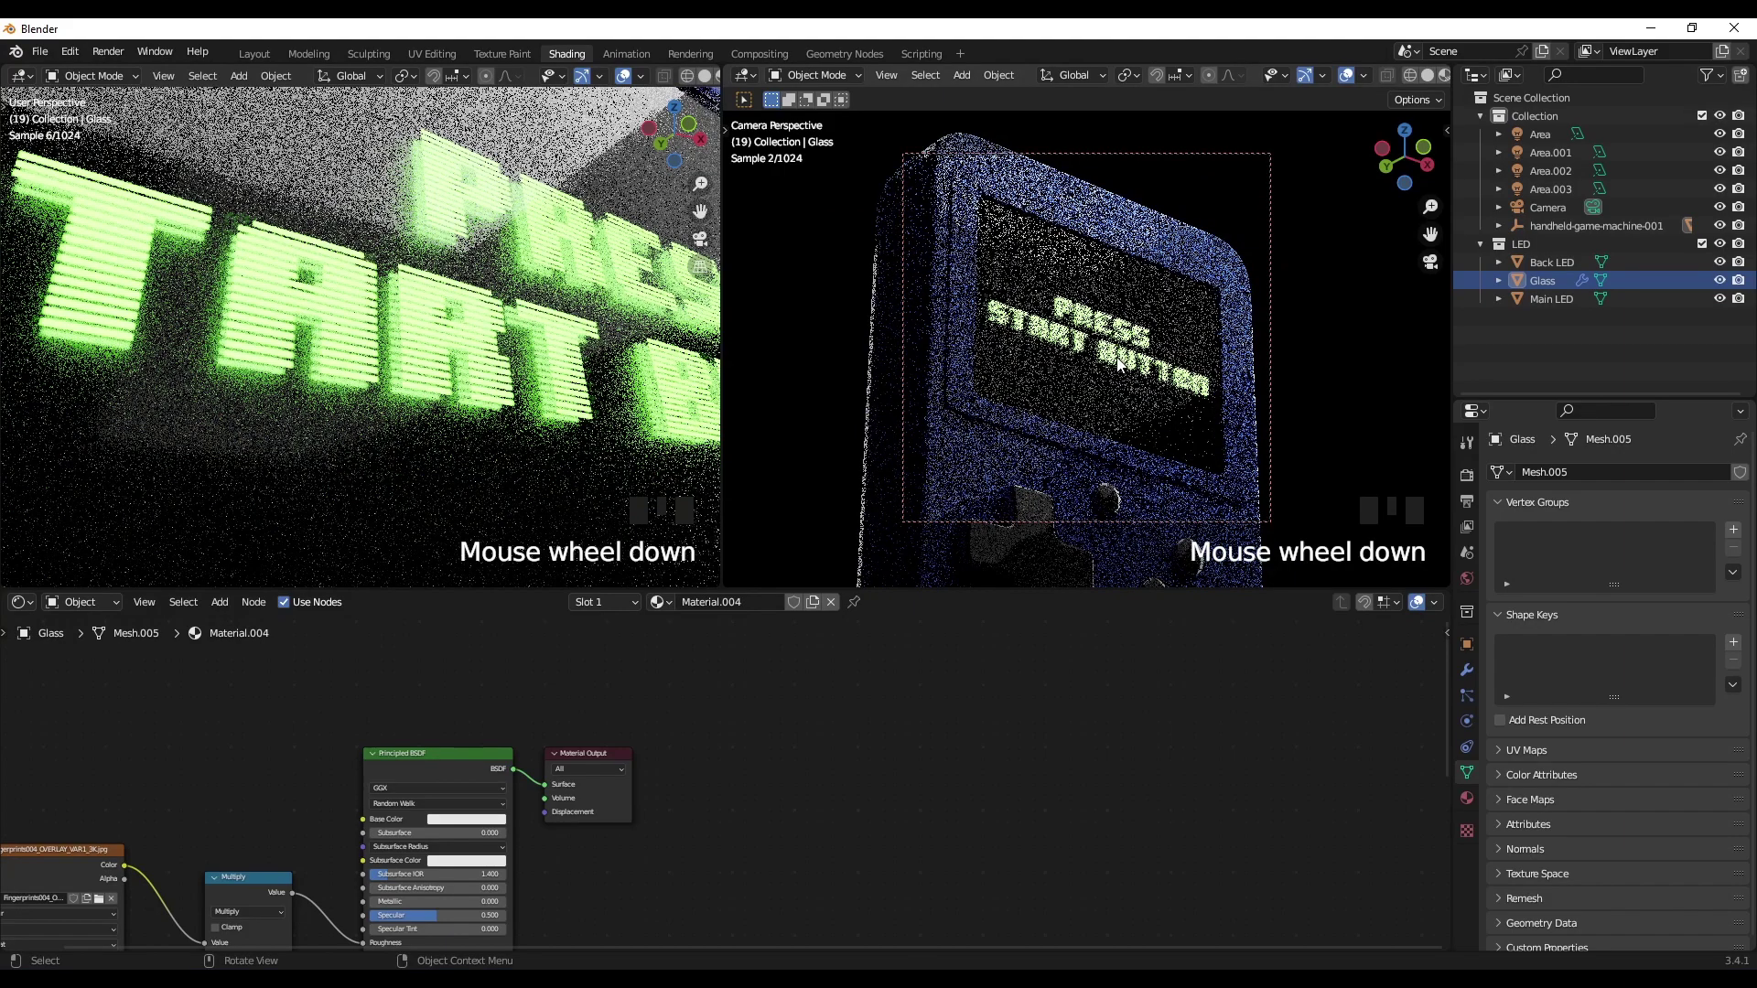